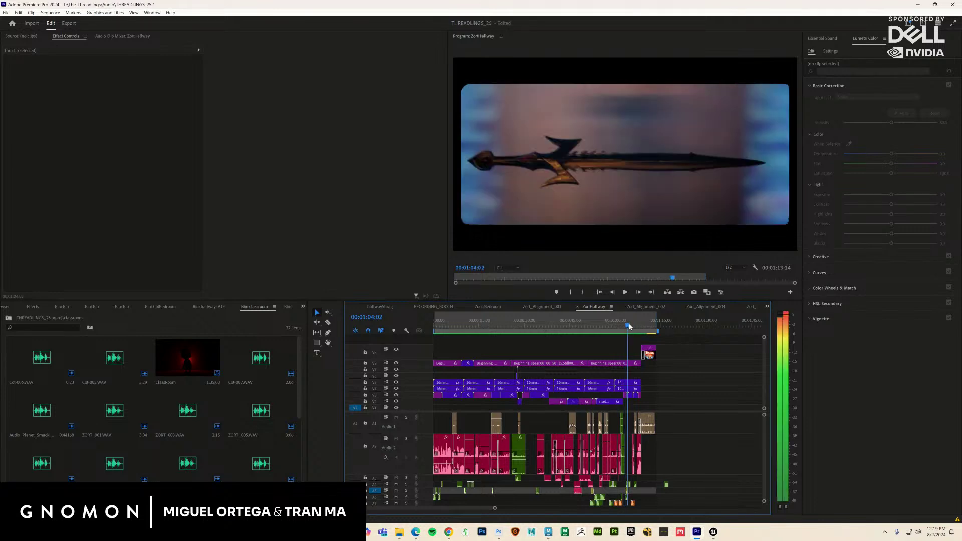
# - Stop playback of the ZortHallway sequence, move the playhead to 00:00:33:17 and save the project
pyautogui.press('space')
pyautogui.click(535, 325)
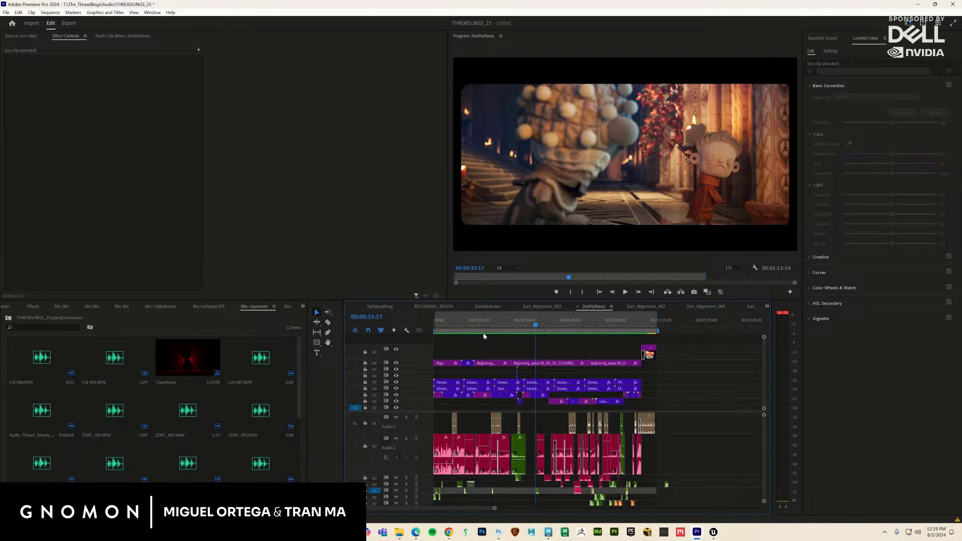
pyautogui.hotkey('ctrl', 's')
# - Open the hallwayShrag sequence, extend its work area to the end of the edit and return the playhead to frame 0
pyautogui.click(380, 308)
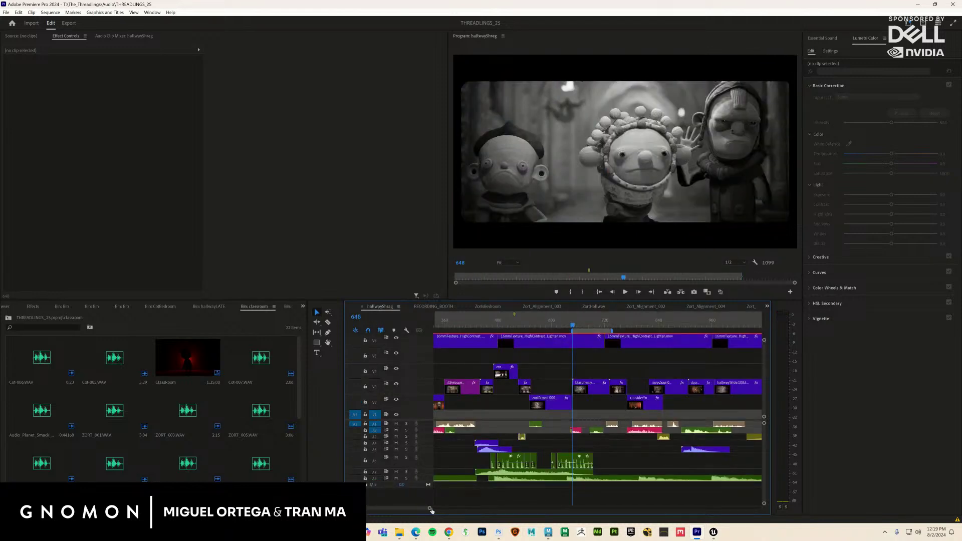
pyautogui.moveTo(428, 508); pyautogui.dragTo(491, 399)
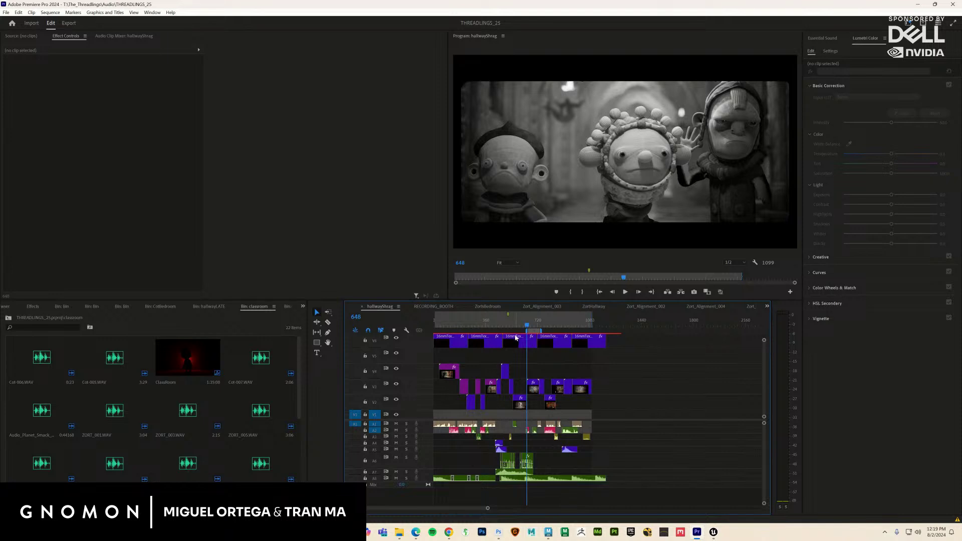
pyautogui.moveTo(527, 325); pyautogui.dragTo(435, 337)
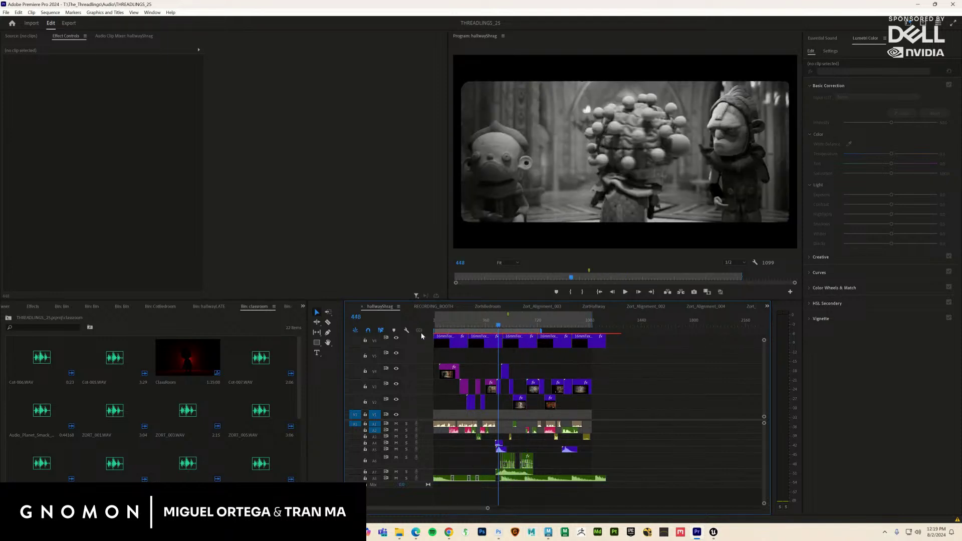
pyautogui.moveTo(542, 332); pyautogui.dragTo(596, 335)
pyautogui.moveTo(450, 325); pyautogui.dragTo(421, 329)
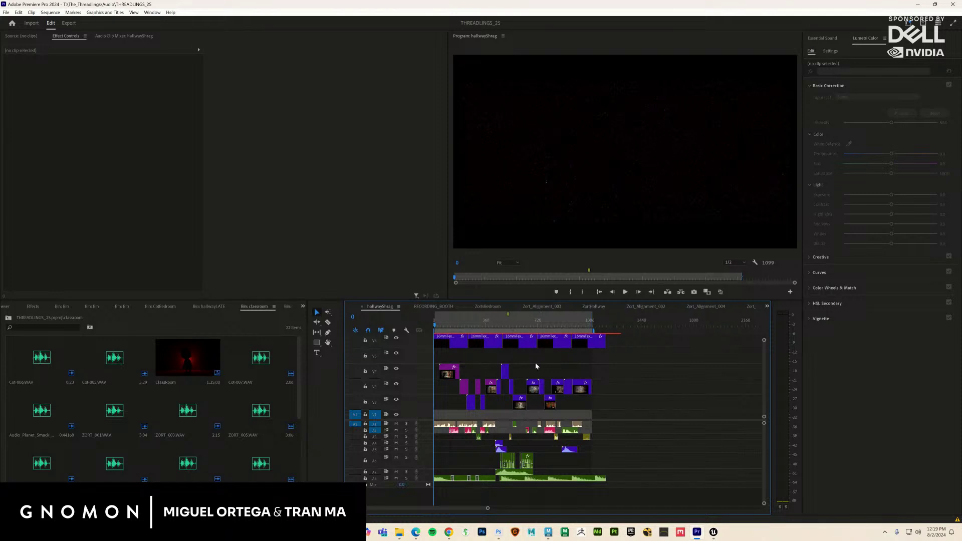
# - Open the ClassRoom sequence from the classroom bin and scrub it to 00:00:15:18
pyautogui.doubleClick(202, 365)
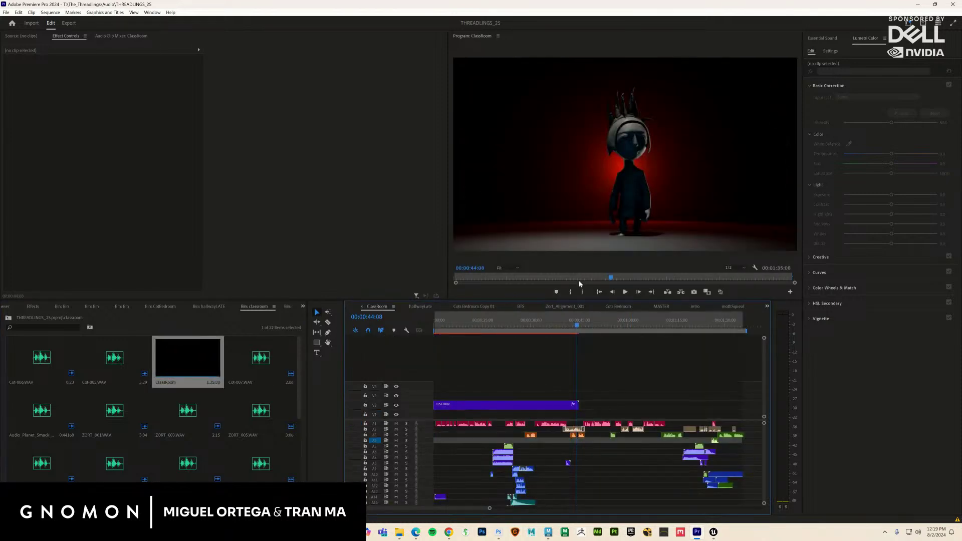
pyautogui.moveTo(583, 279); pyautogui.dragTo(509, 279)
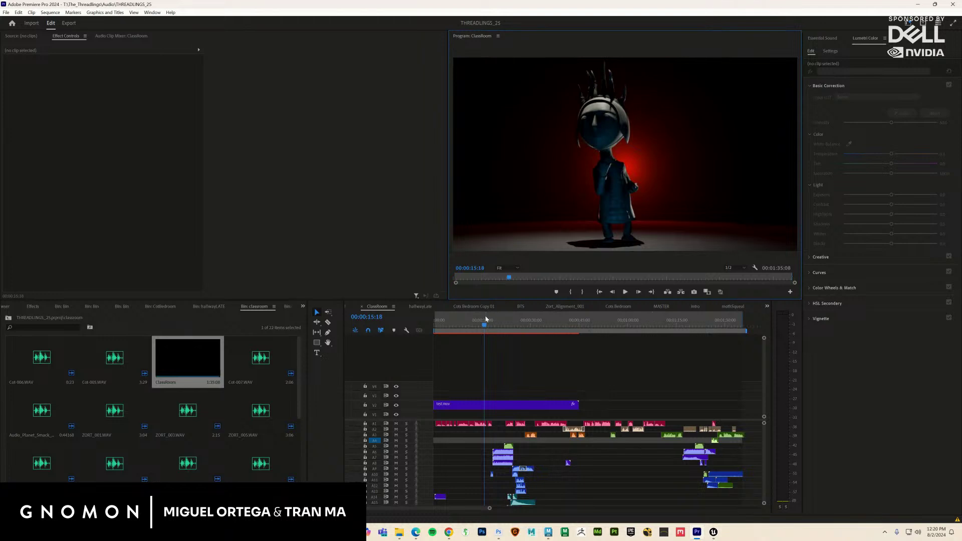
# - Switch back to the hallwayShrag sequence and play it full screen from its first frame
pyautogui.click(767, 306)
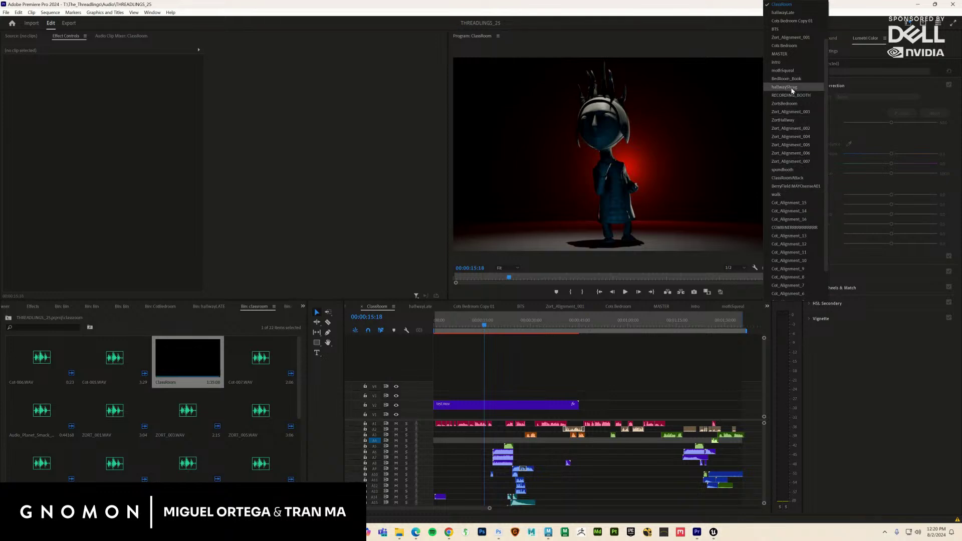
pyautogui.scroll(-2, 791, 90)
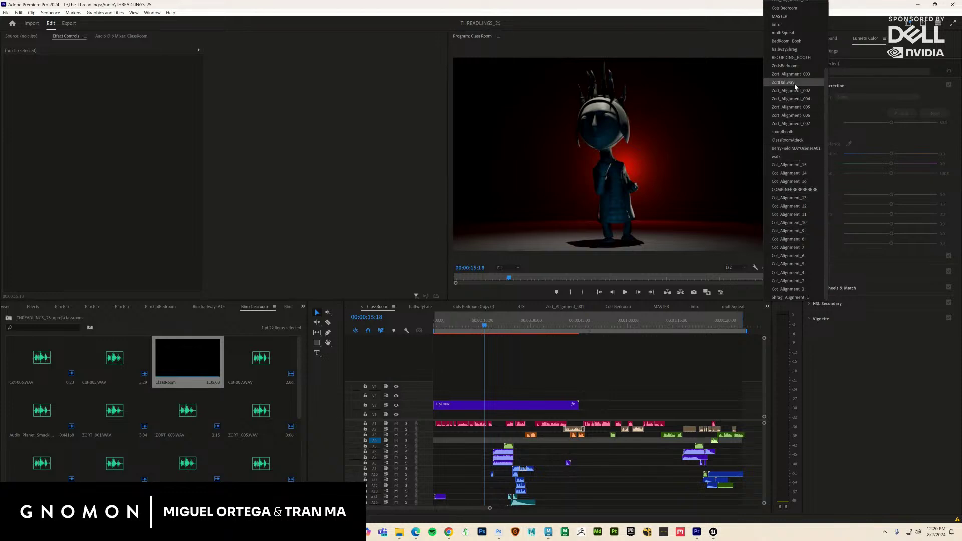
pyautogui.click(785, 48)
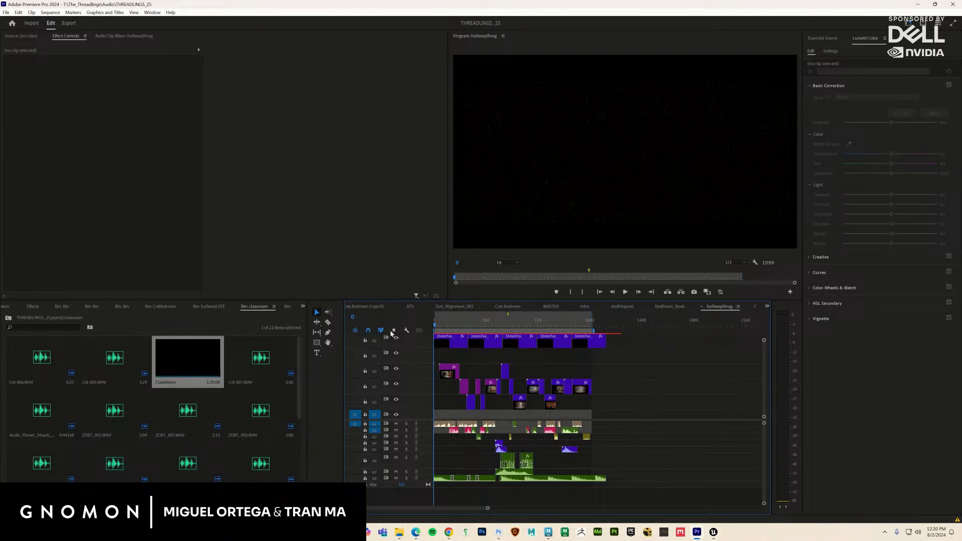
pyautogui.click(432, 323)
pyautogui.hotkey('ctrl', '`')
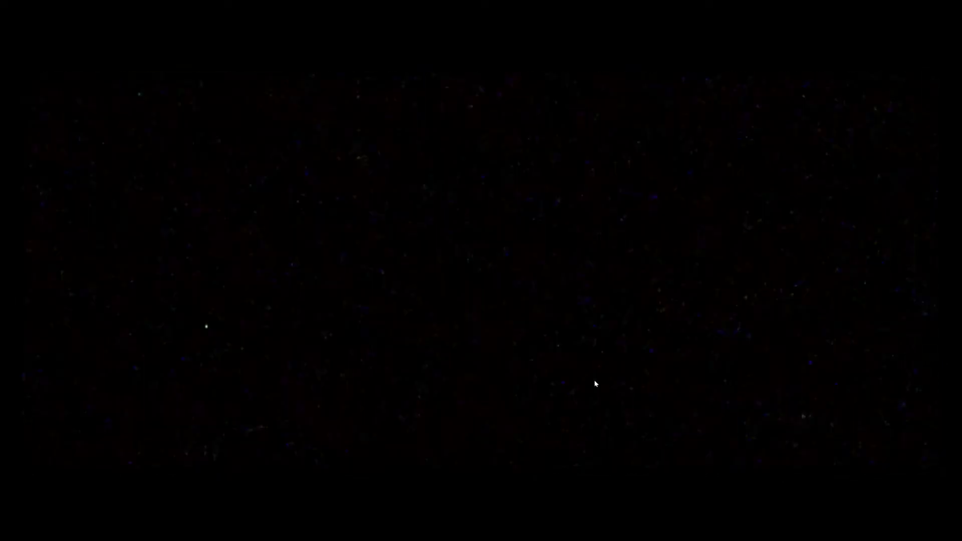
pyautogui.press('capslock')
pyautogui.press('Escape')
# - Scrub through the hallwayShrag shots, from the close-up at frame 292 to the final corridor shot at frame 1081
pyautogui.moveTo(595, 327)
pyautogui.mouseDown()
pyautogui.moveTo(563, 326)
pyautogui.moveTo(587, 325)
pyautogui.mouseUp()
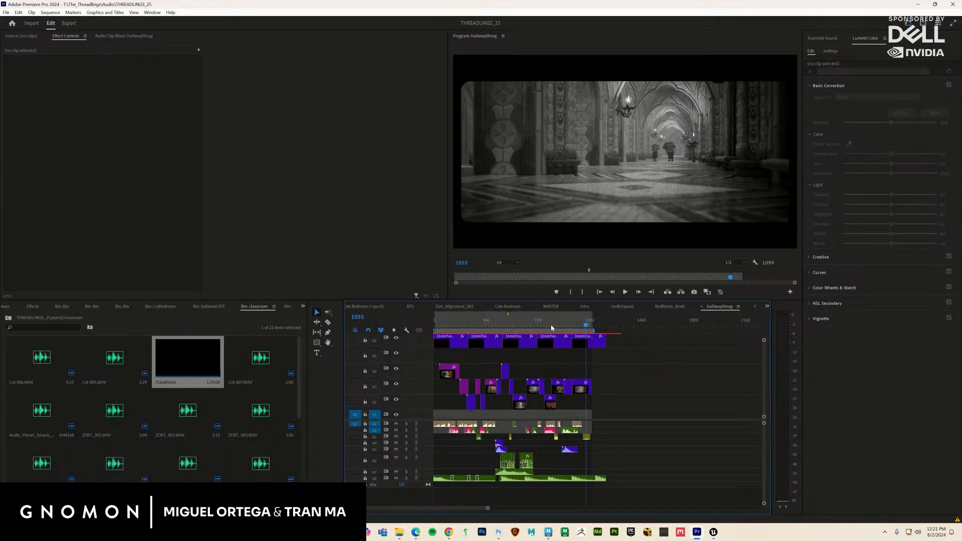
pyautogui.moveTo(546, 326); pyautogui.dragTo(587, 329)
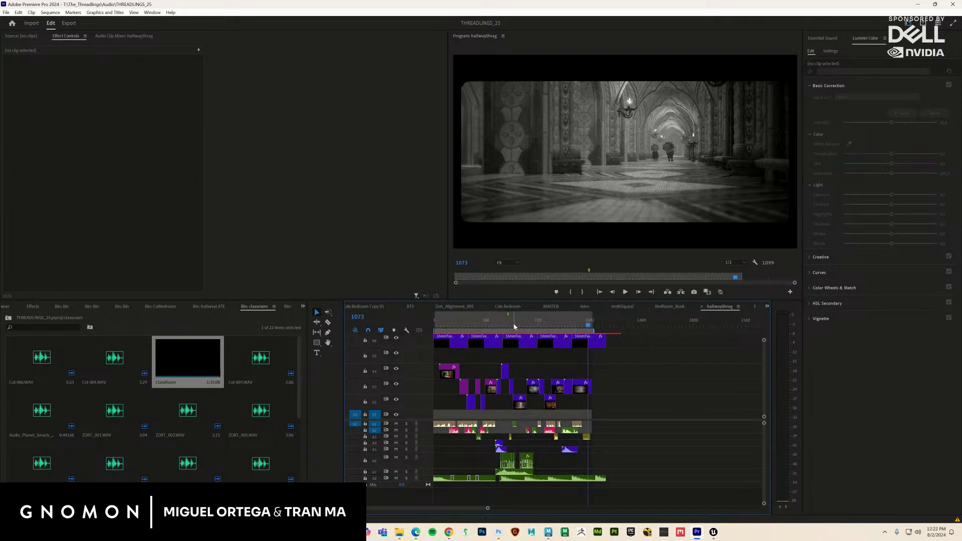
pyautogui.moveTo(511, 321); pyautogui.dragTo(475, 321)
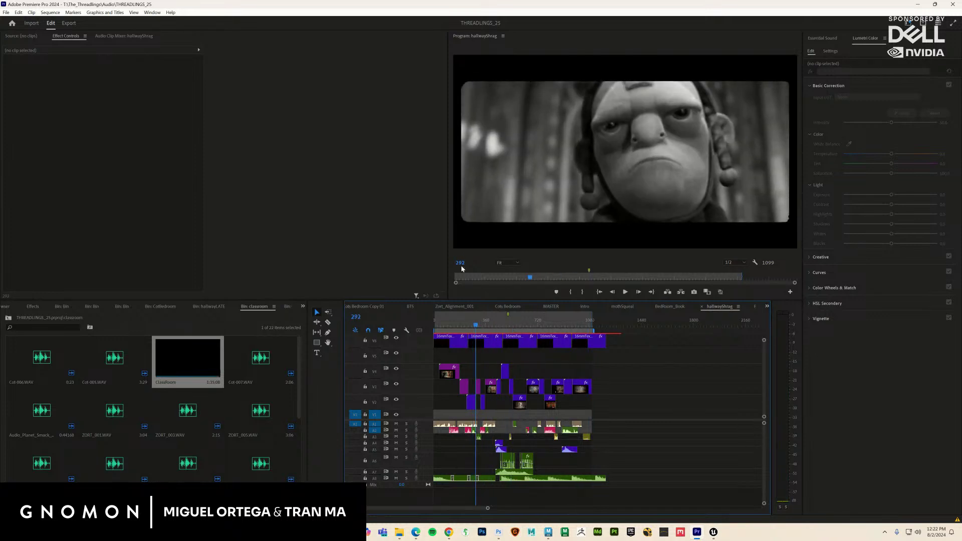
pyautogui.moveTo(558, 326); pyautogui.dragTo(592, 326)
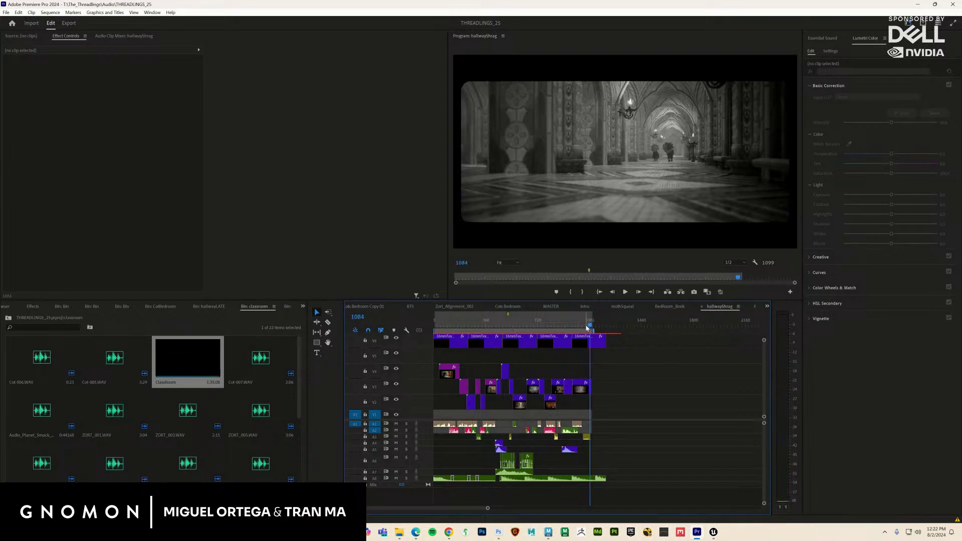
pyautogui.click(588, 326)
pyautogui.moveTo(590, 327); pyautogui.dragTo(591, 328)
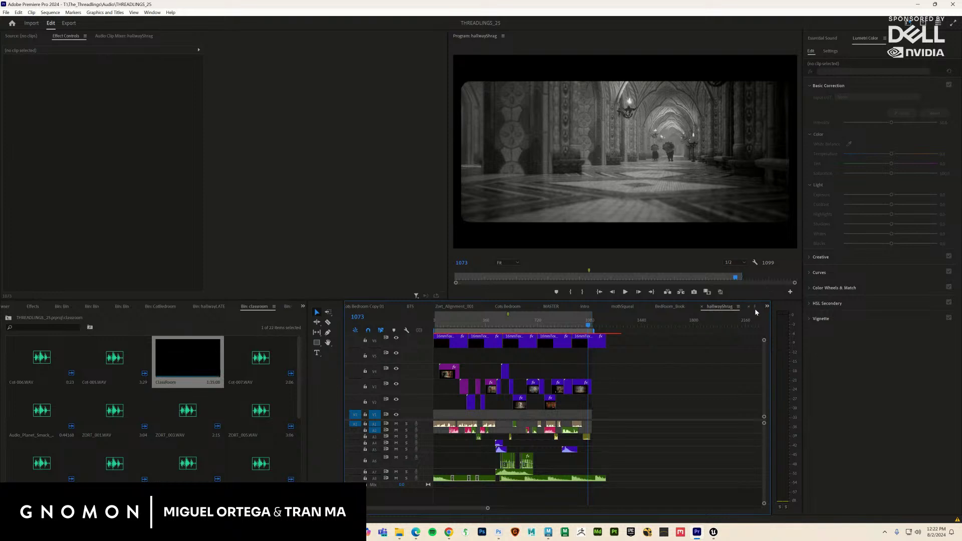
pyautogui.click(767, 306)
pyautogui.click(592, 326)
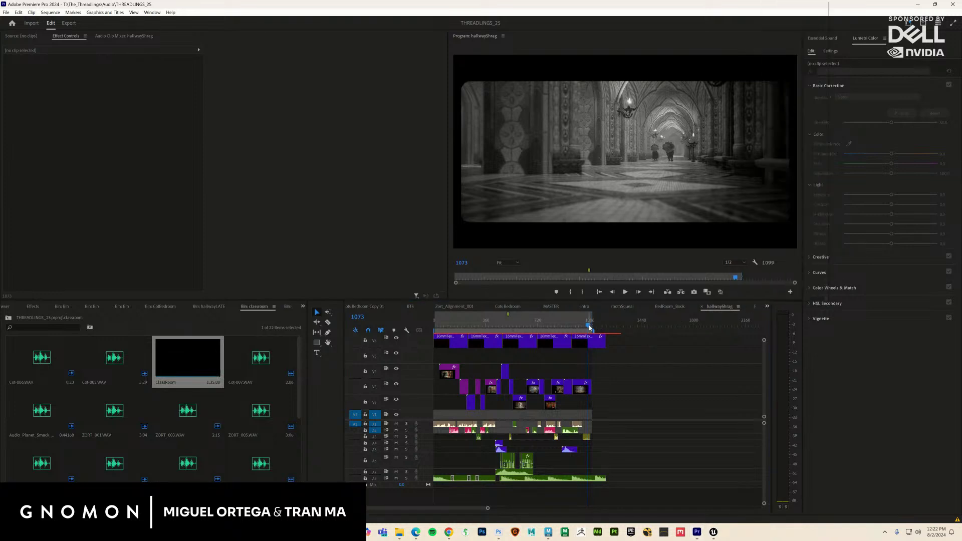
pyautogui.click(592, 327)
pyautogui.moveTo(591, 328); pyautogui.dragTo(589, 326)
# - Switch to the ZortHallway sequence and preview its candlelit hallway shot at 00:00:03:11
pyautogui.click(768, 307)
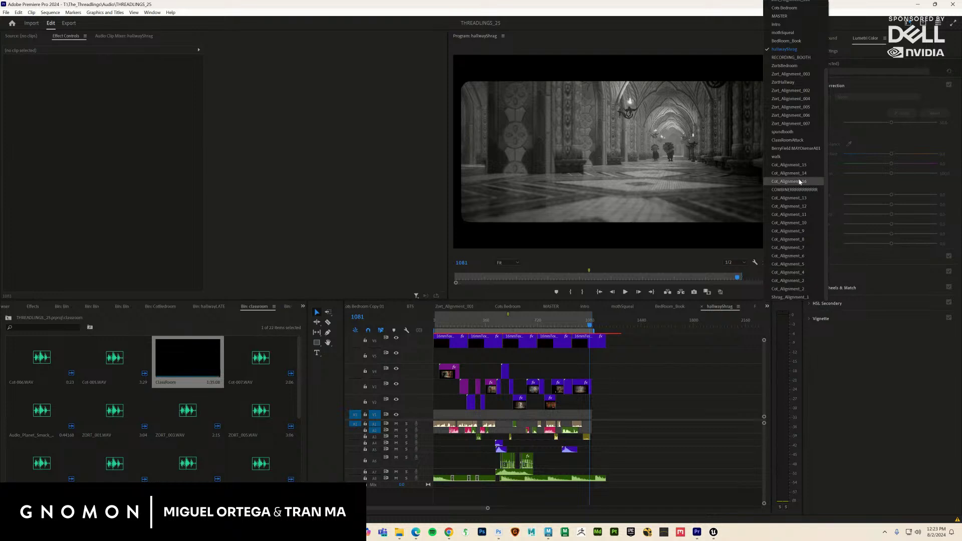
pyautogui.click(794, 88)
pyautogui.press('space')
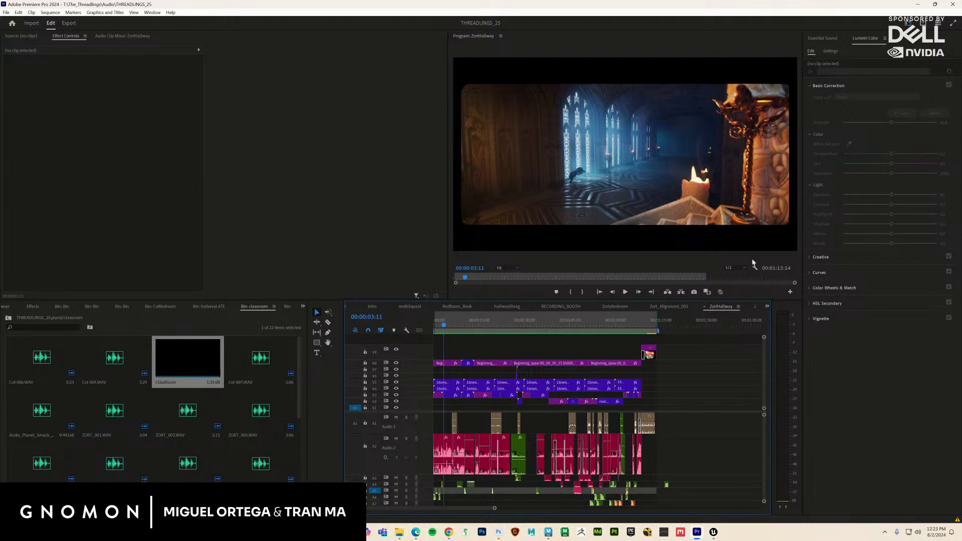
# - Return to the hallwayShrag sequence and scrub to the shot of the three characters at frame 675
pyautogui.click(767, 307)
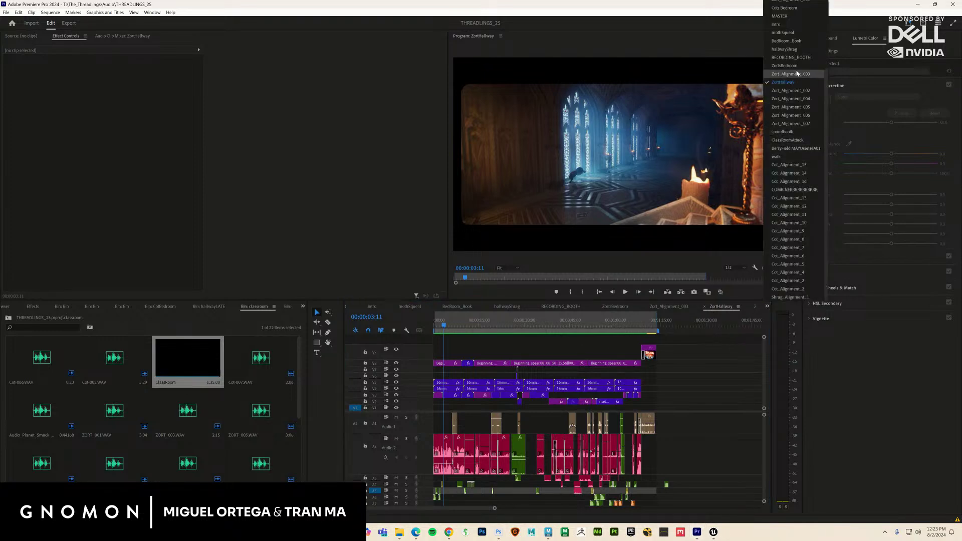
pyautogui.click(769, 65)
pyautogui.click(507, 306)
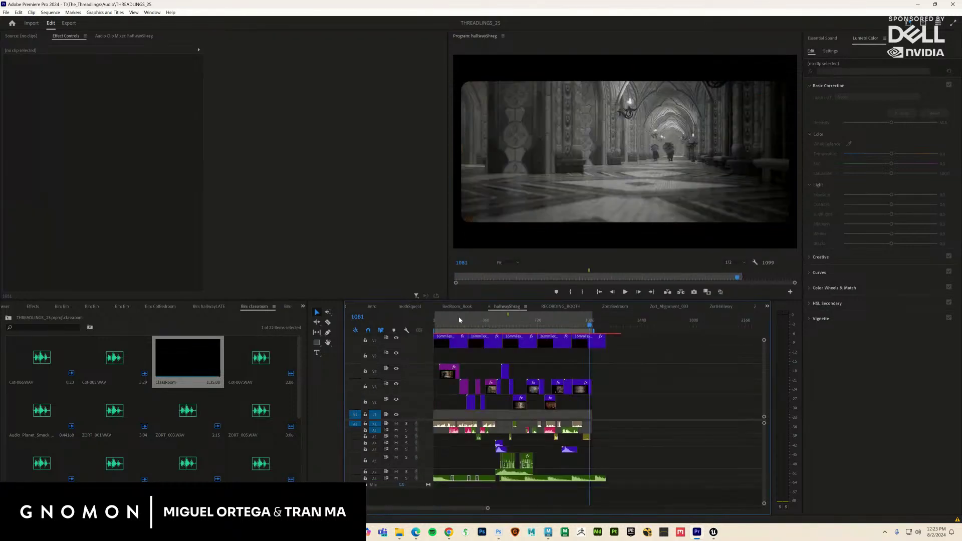
pyautogui.click(462, 325)
pyautogui.press('space')
pyautogui.moveTo(464, 329); pyautogui.dragTo(530, 326)
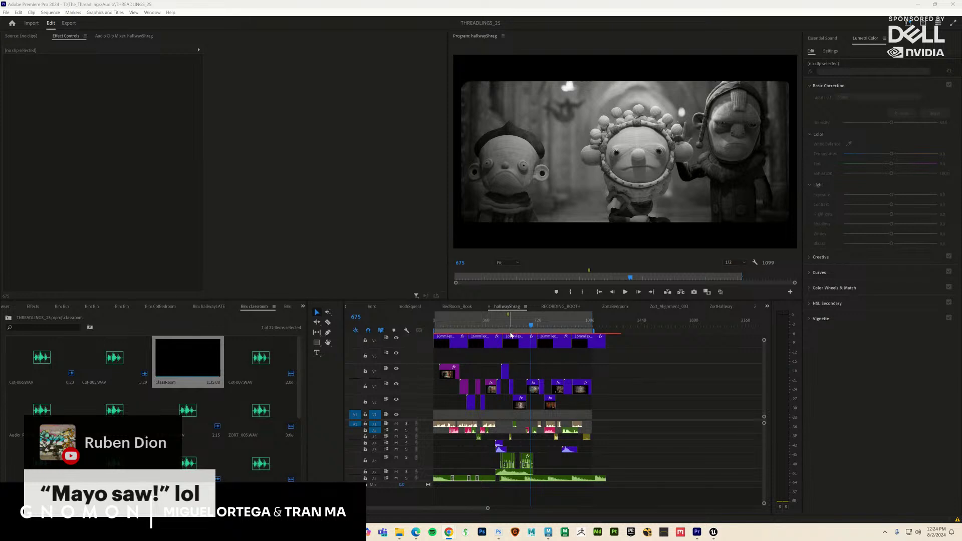
# - Show the ZortHallway sequence from its start, then play the section after about 00:00:10:01 full screen up to 00:00:13:13
pyautogui.click(721, 307)
pyautogui.click(435, 327)
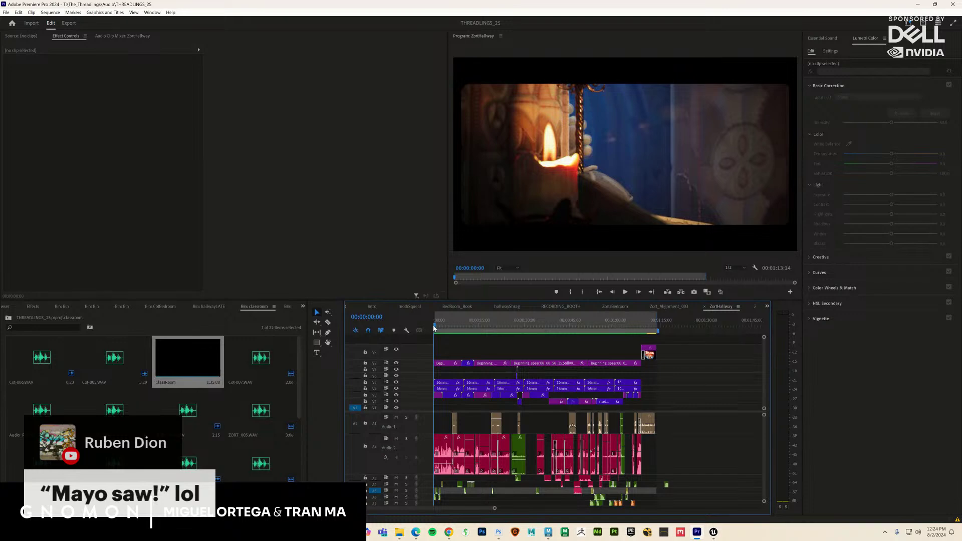
pyautogui.moveTo(435, 329); pyautogui.dragTo(466, 331)
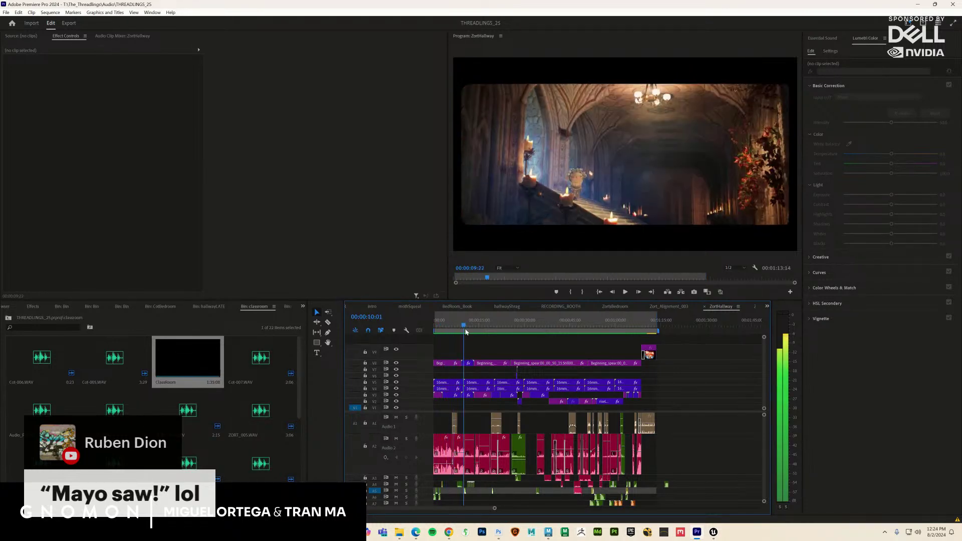
pyautogui.hotkey('ctrl', '`')
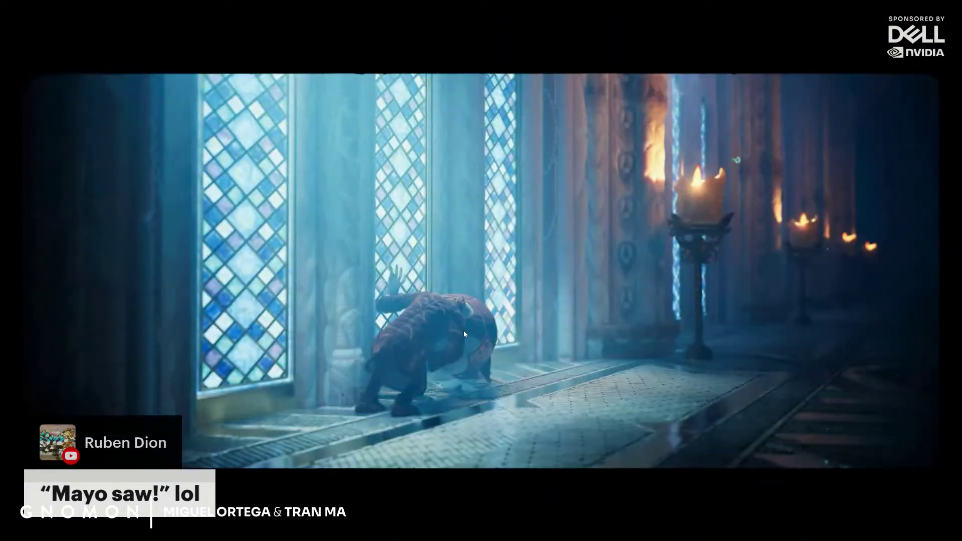
pyautogui.press('Escape')
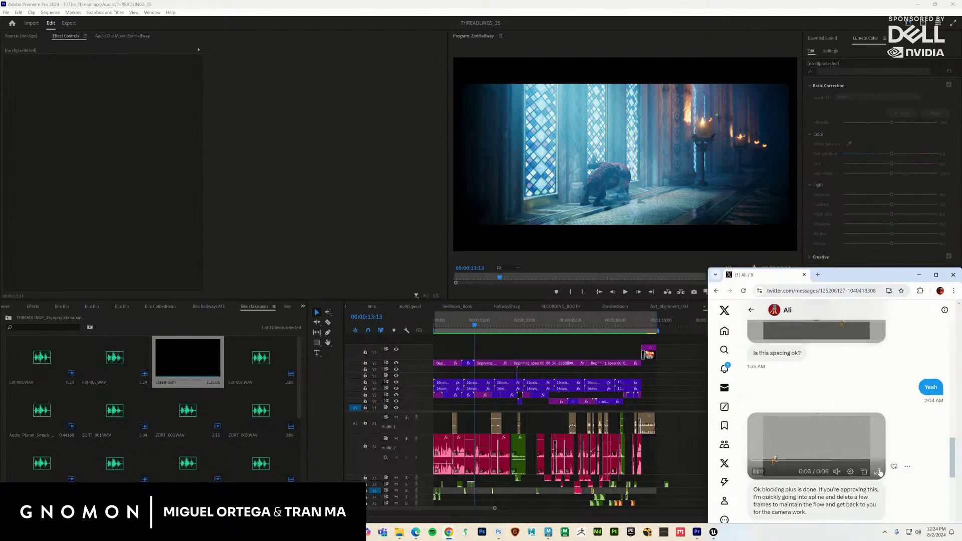
# - Switch to the X direct messages in the browser and view the shared animation blocking clip full screen
pyautogui.scroll(-5, 897, 441)
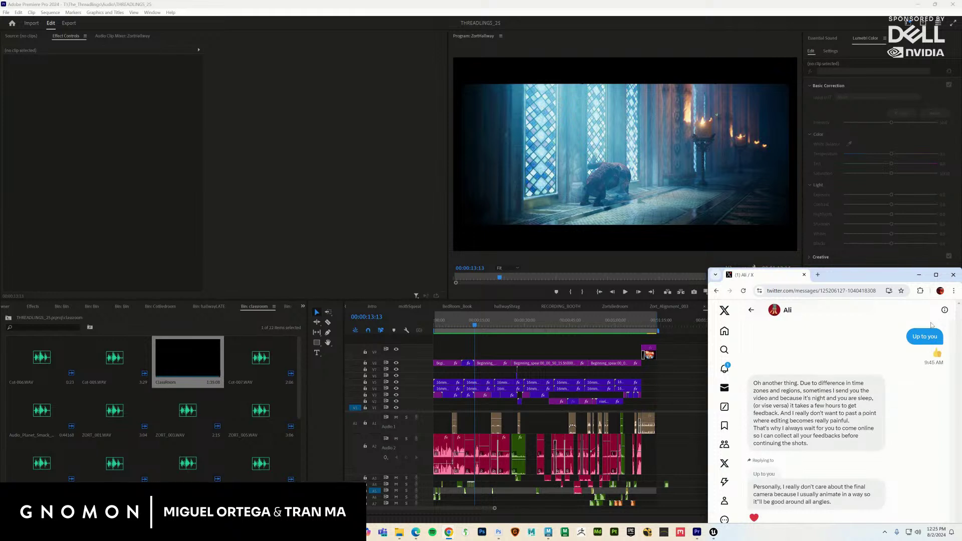
pyautogui.moveTo(908, 416)
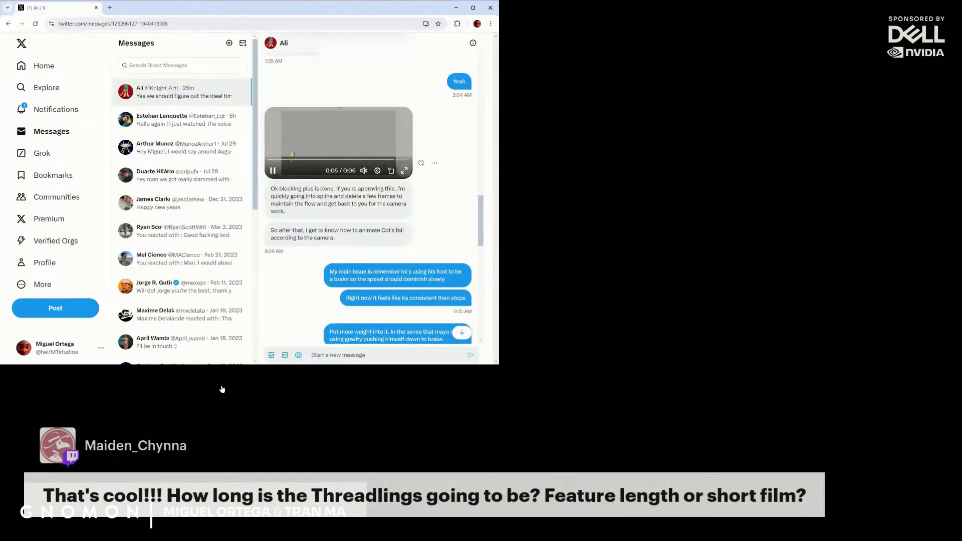
pyautogui.press('f')
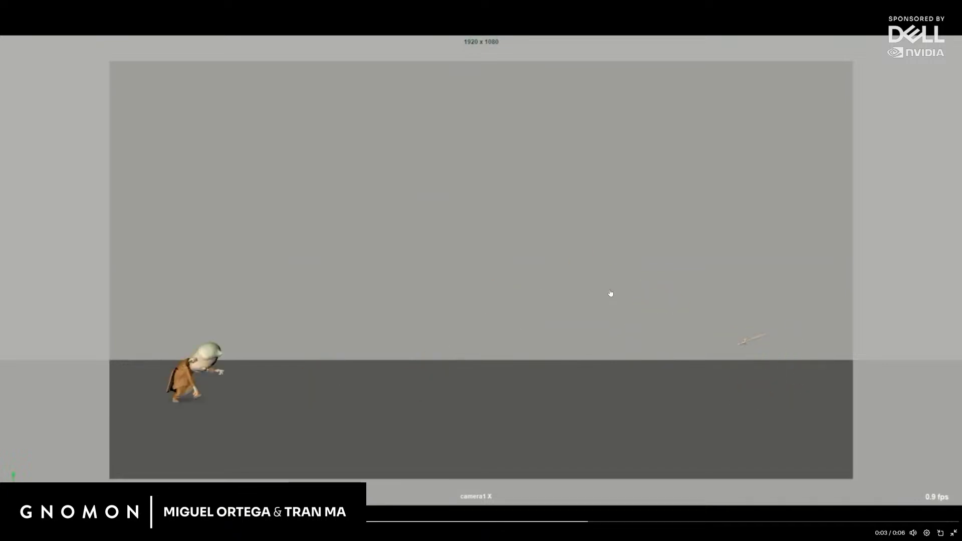
pyautogui.press('Escape')
# - Bring the browser image of the character with the umbrella cart over the editor, narrow its window and move it away again
pyautogui.click(275, 222)
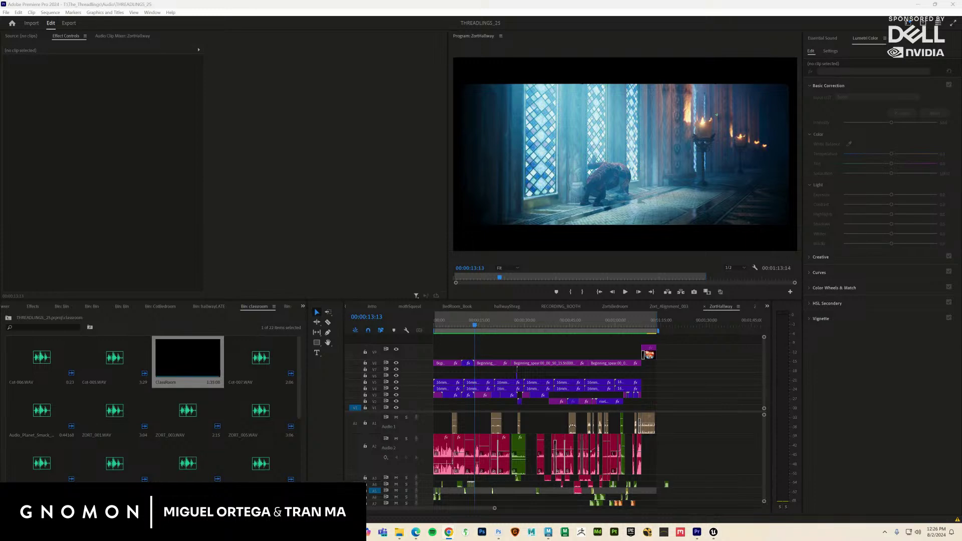
pyautogui.moveTo(961, 143); pyautogui.dragTo(692, 142)
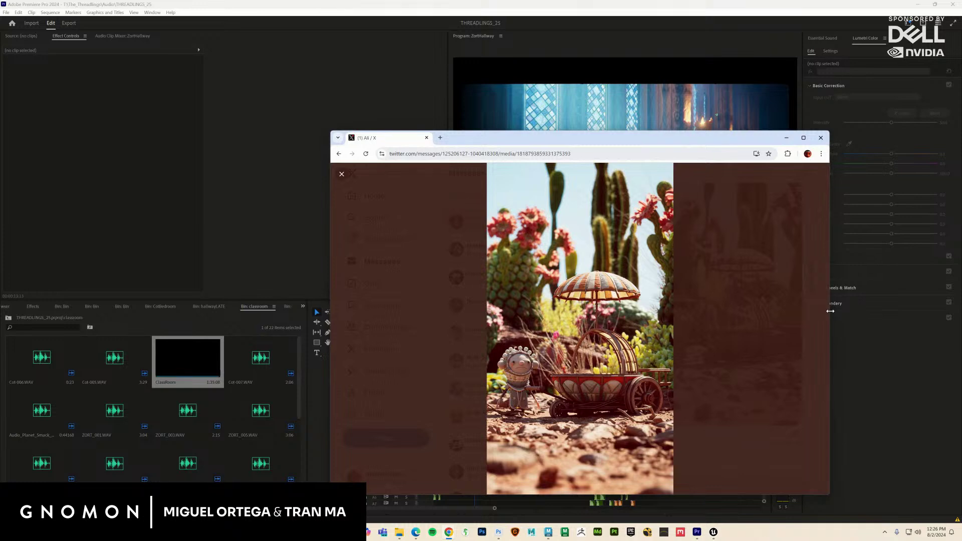
pyautogui.moveTo(831, 310); pyautogui.dragTo(619, 323)
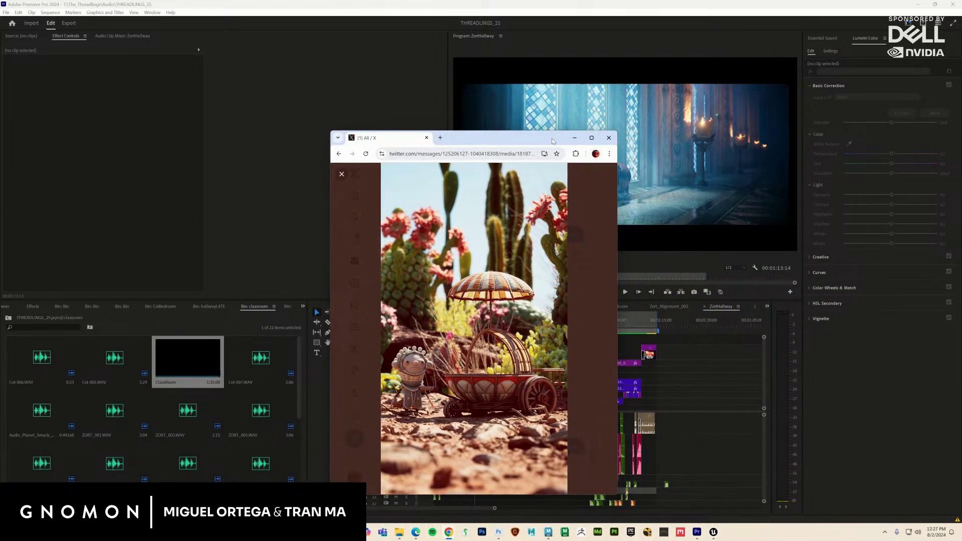
pyautogui.moveTo(553, 141); pyautogui.dragTo(961, 136)
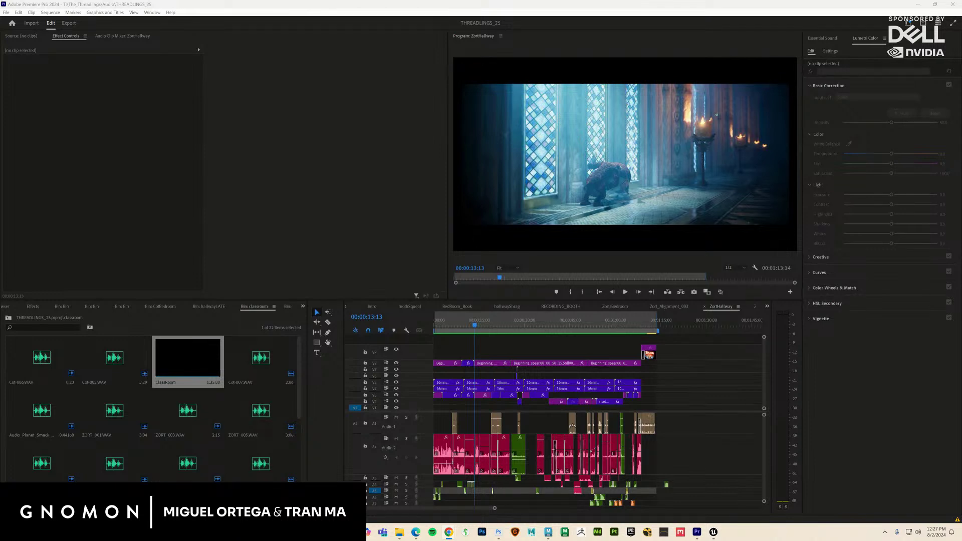
# - Bring the browser's sword and Mayo slide sketch over the editor and enlarge the window to examine the motion paths
pyautogui.moveTo(599, 144); pyautogui.dragTo(556, 105)
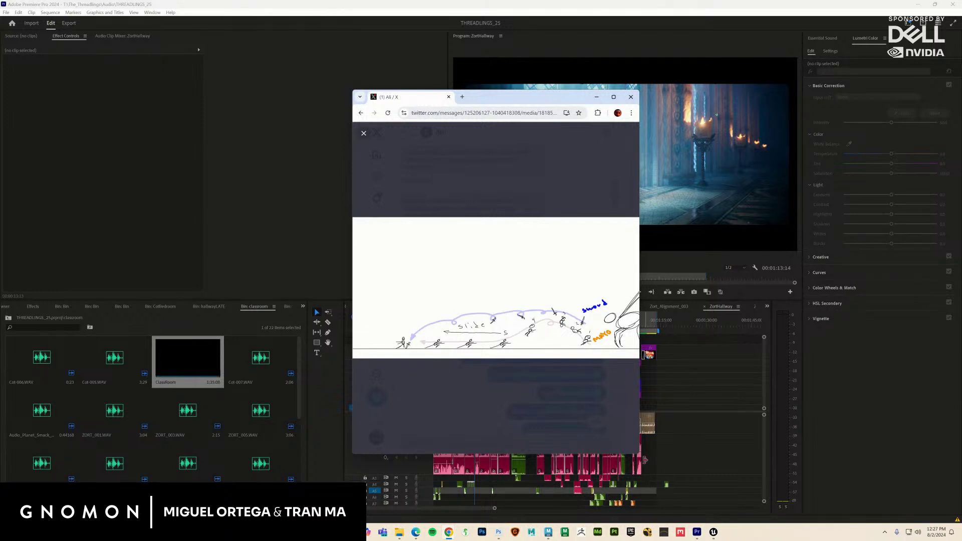
pyautogui.moveTo(637, 453); pyautogui.dragTo(809, 505)
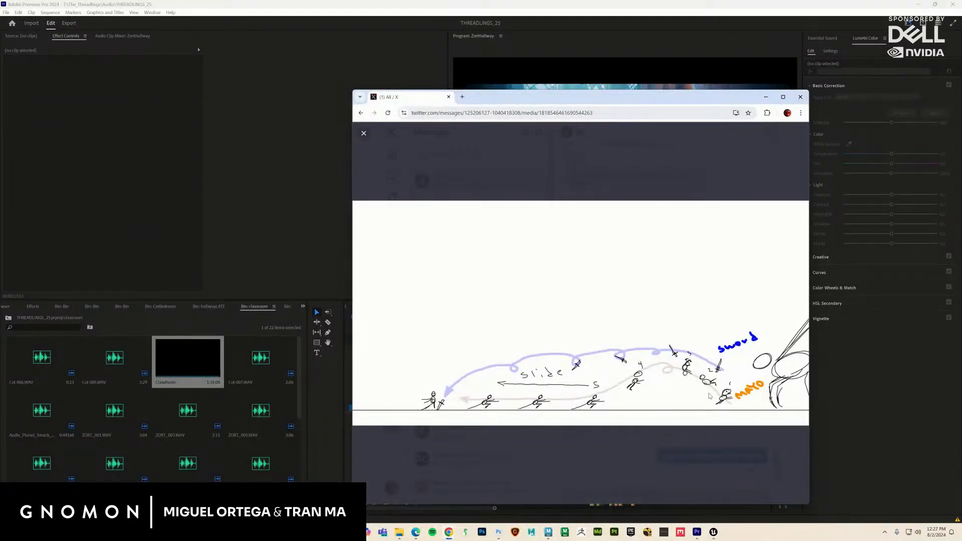
# - Move the sword and Mayo sketch aside, minimize it, and bring up the weGottDoSomething_10 animation clip full screen
pyautogui.moveTo(686, 108); pyautogui.dragTo(632, 174)
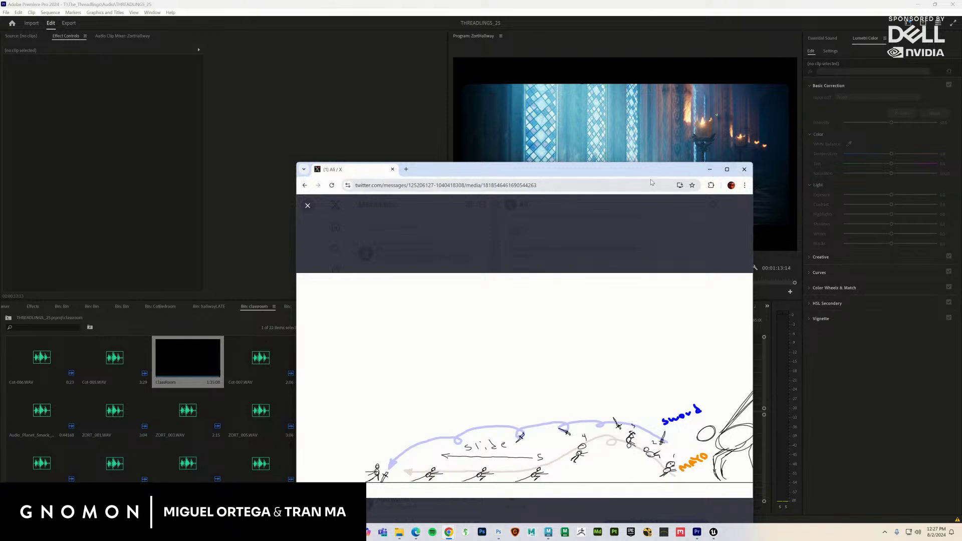
pyautogui.click(709, 169)
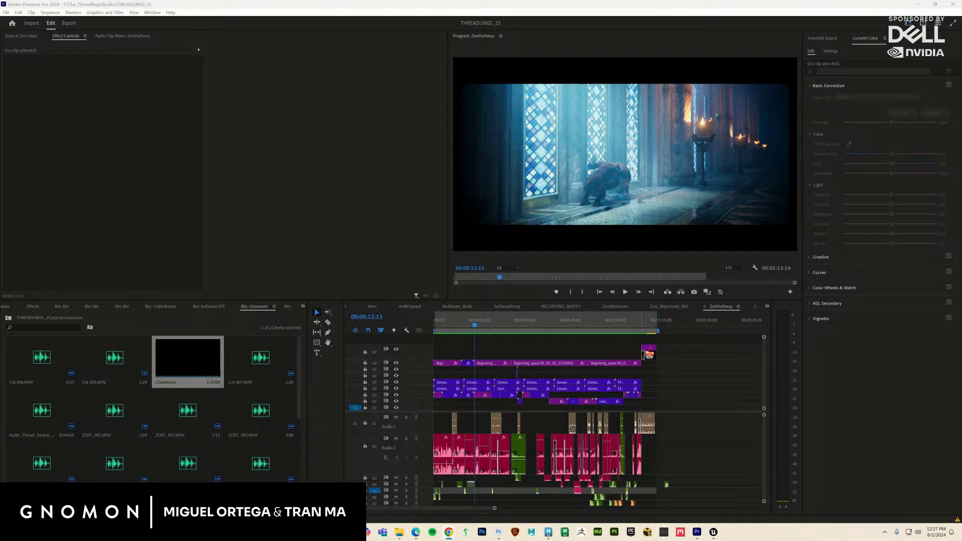
pyautogui.hotkey('alt', 'Tab')
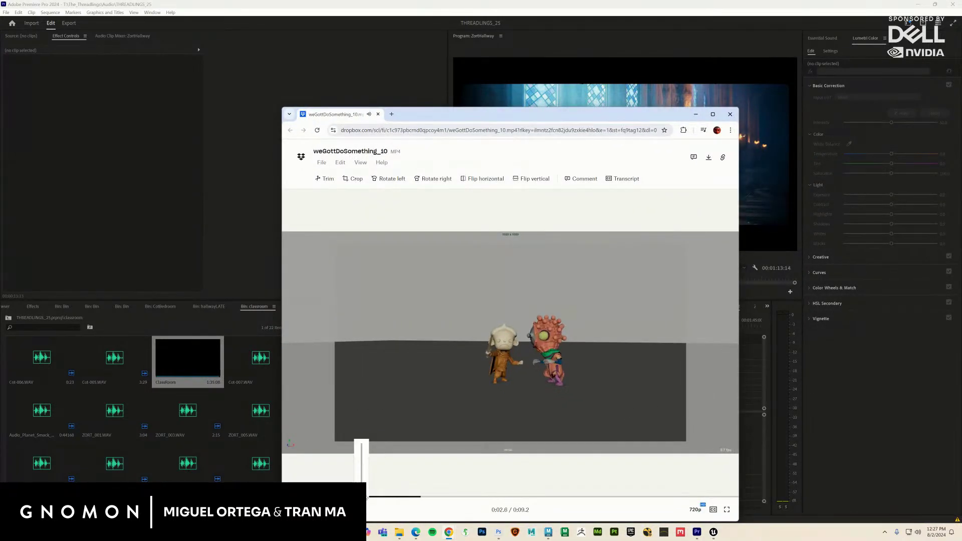
pyautogui.click(727, 509)
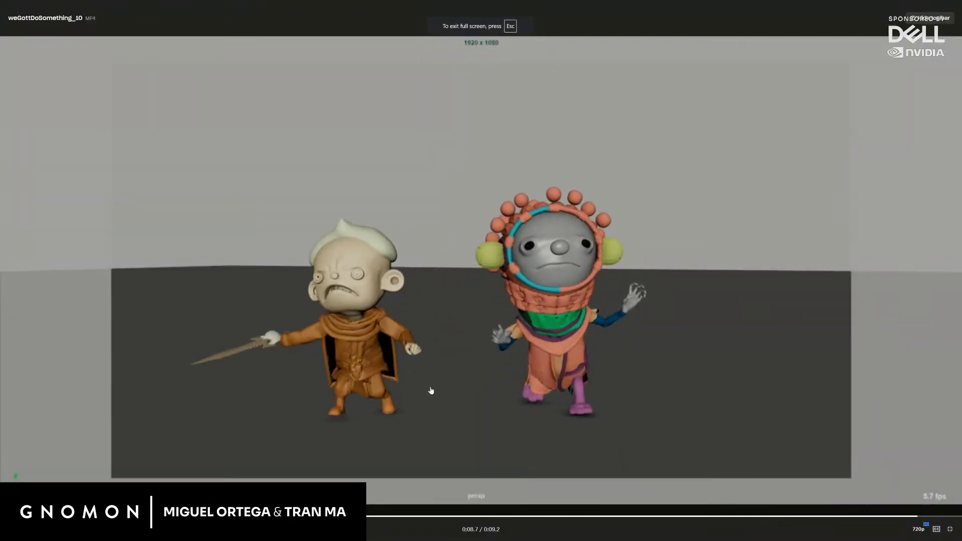
# - Replay the weGottDoSomething_10 clip from its start several times, then leave the full-screen view
pyautogui.click(479, 290)
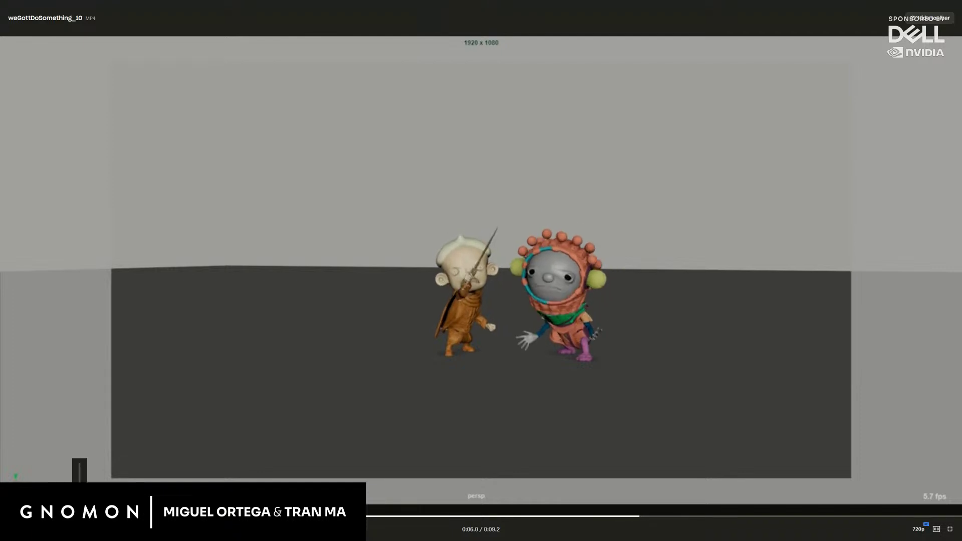
pyautogui.click(10, 516)
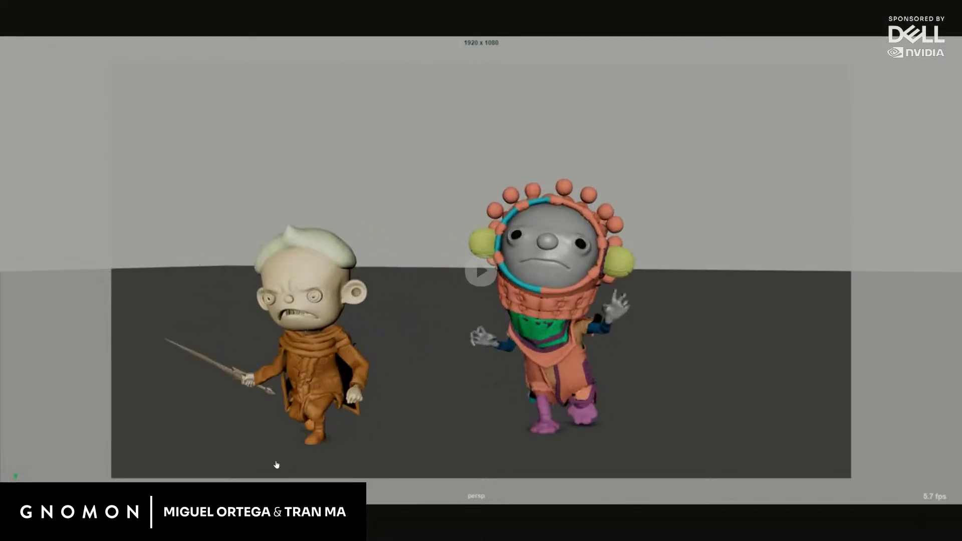
pyautogui.click(481, 278)
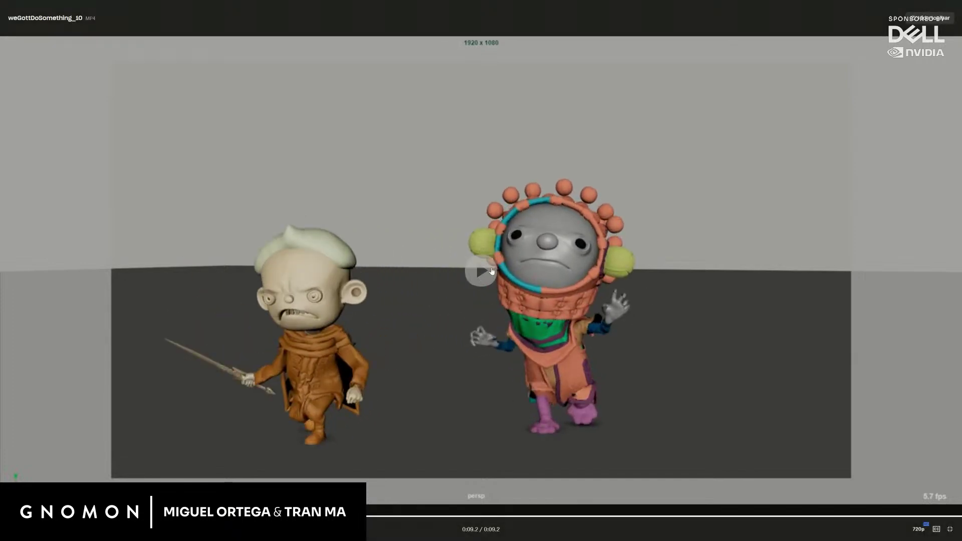
pyautogui.click(481, 271)
pyautogui.click(494, 273)
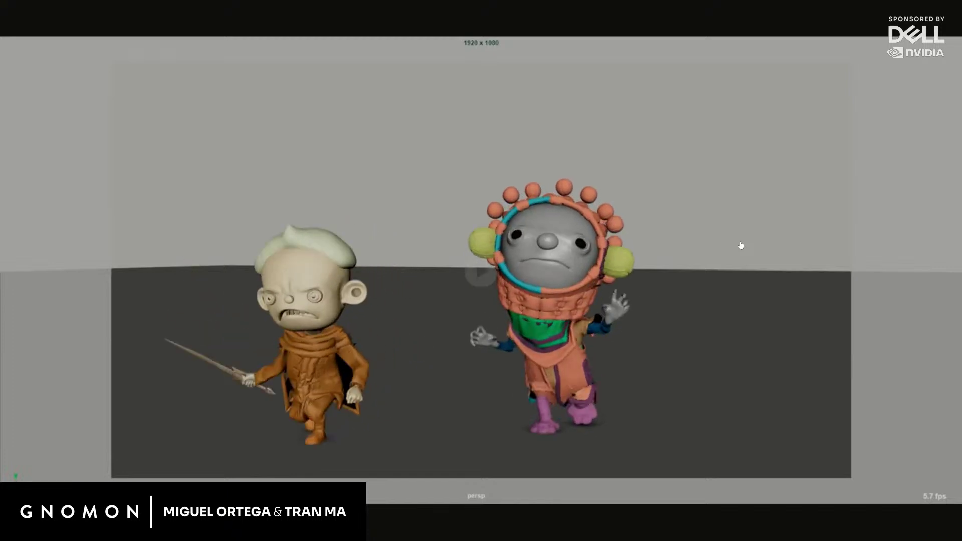
pyautogui.click(483, 273)
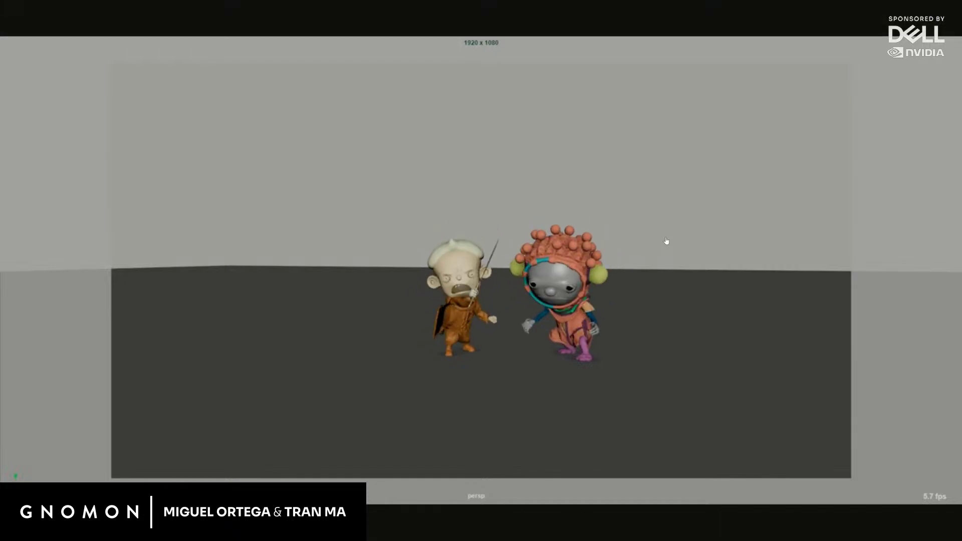
pyautogui.press('Escape')
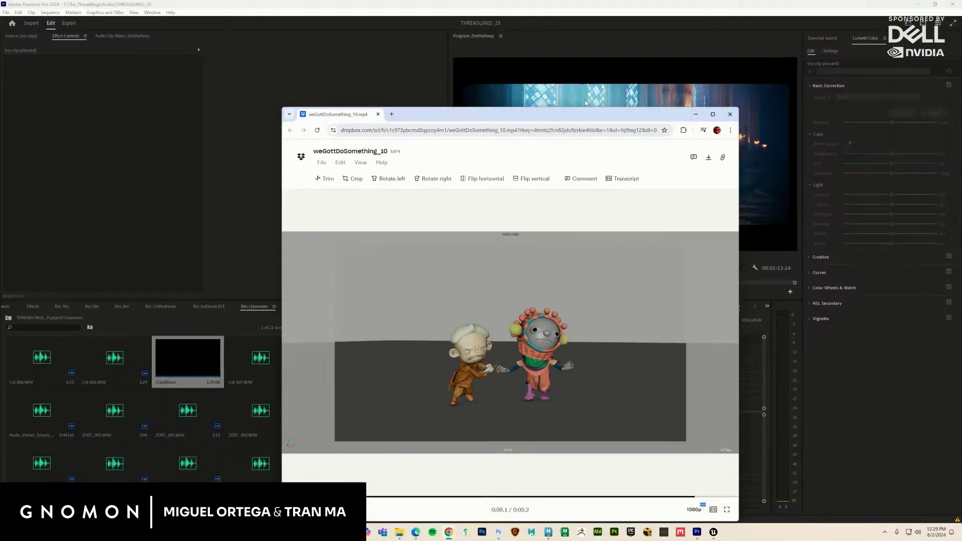
# - Bring the X direct messages over the editor, widen the window, and play the clip above "Send Maya file" full screen repeatedly before leaving full screen
pyautogui.hotkey('alt', 'Tab')
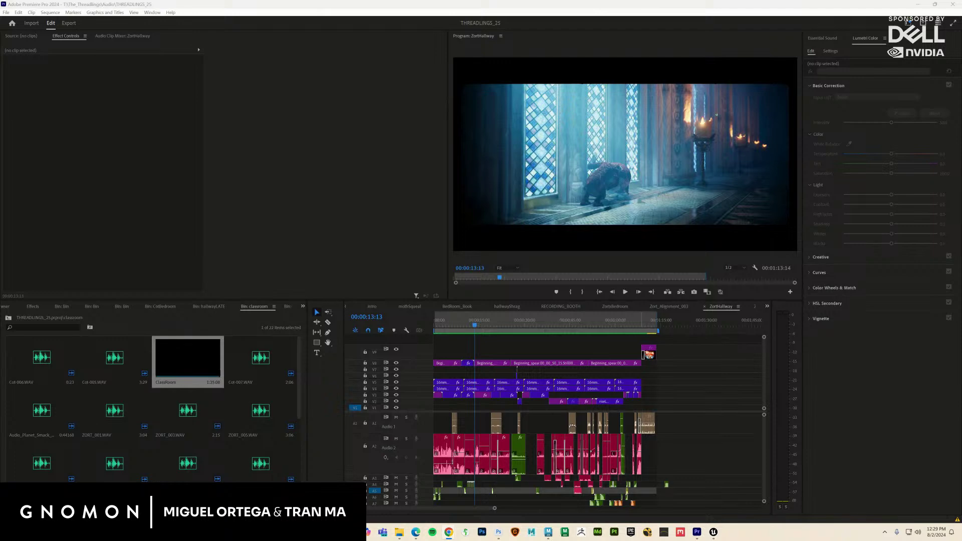
pyautogui.moveTo(961, 135); pyautogui.dragTo(682, 102)
pyautogui.click(668, 348)
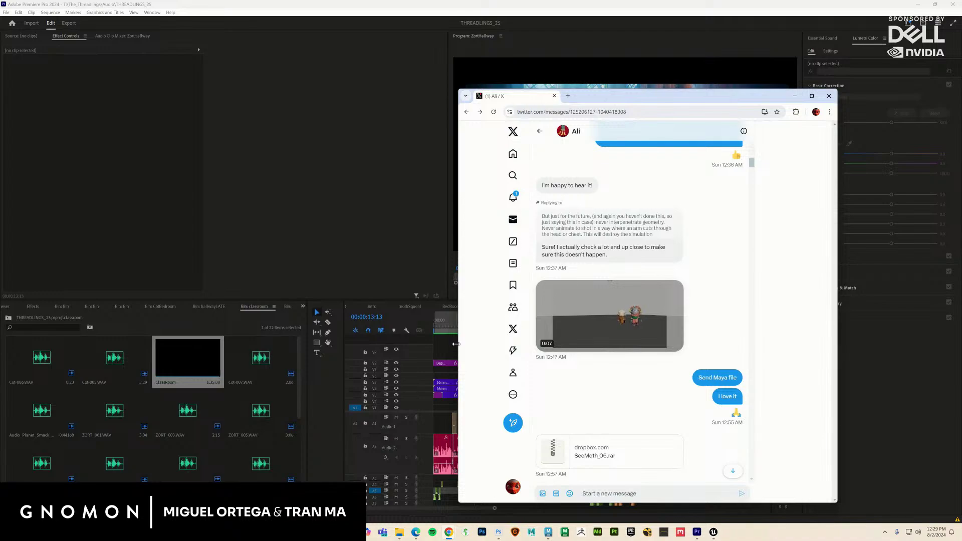
pyautogui.moveTo(458, 347); pyautogui.dragTo(454, 346)
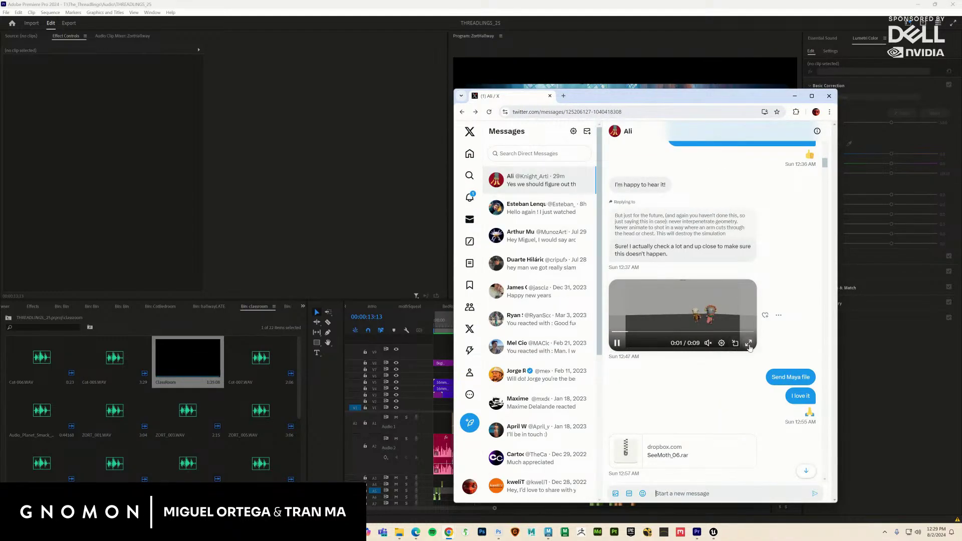
pyautogui.click(749, 344)
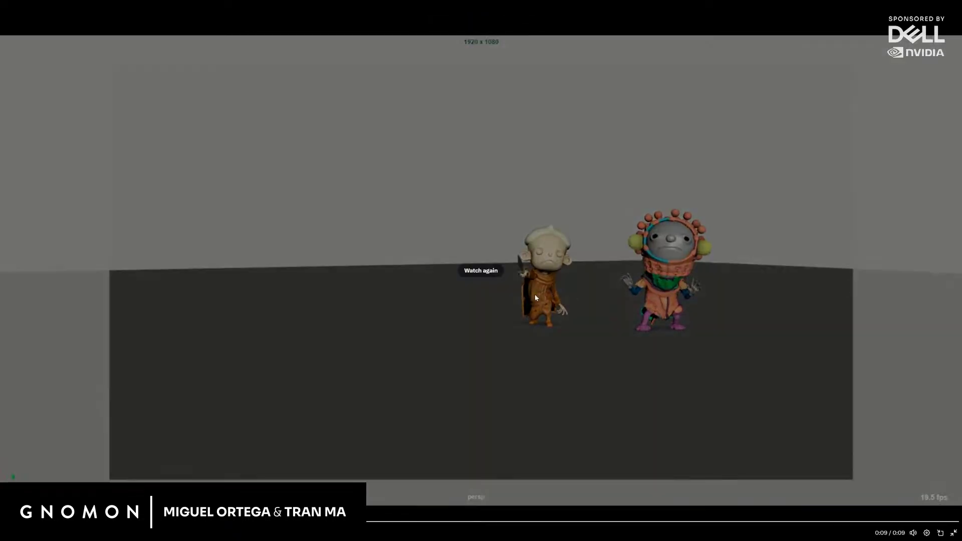
pyautogui.click(487, 272)
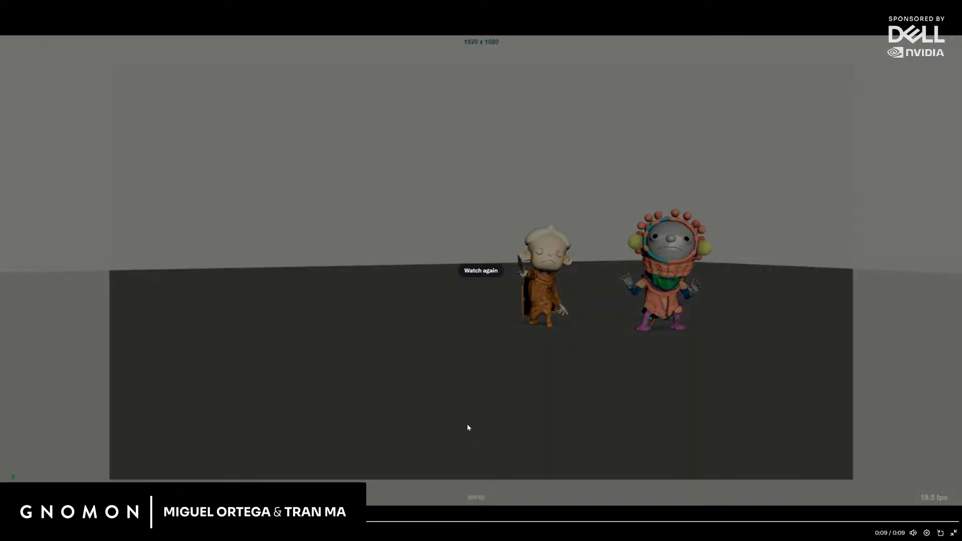
pyautogui.click(501, 409)
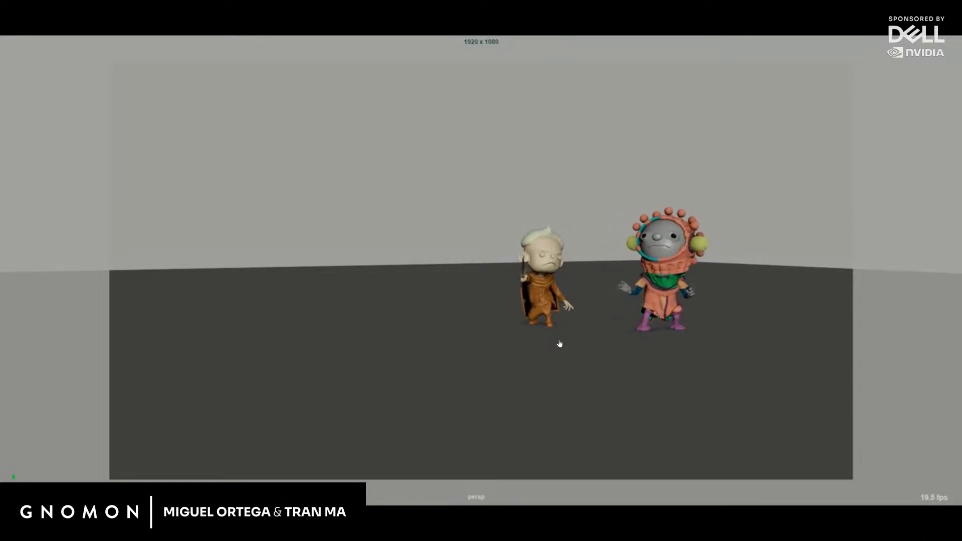
pyautogui.press('Escape')
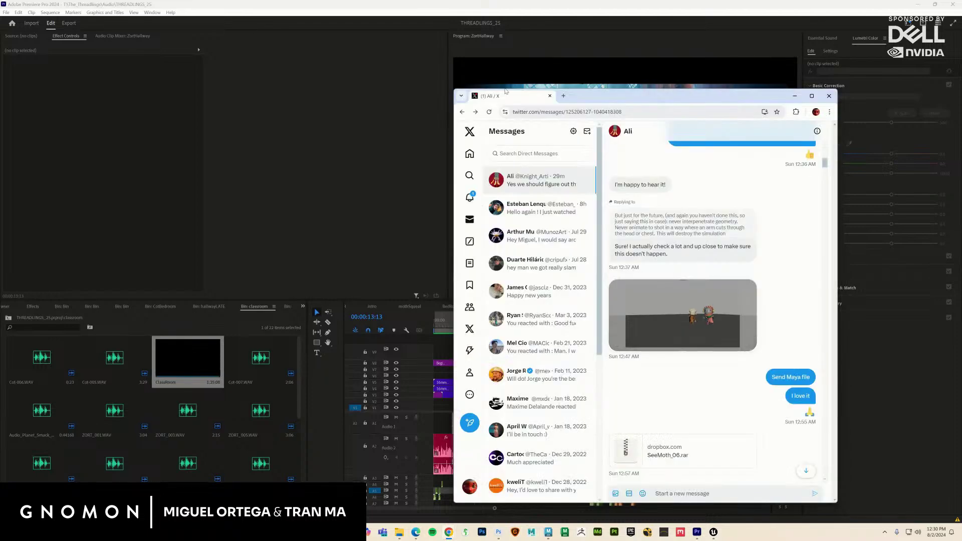
# - Return to Premiere Pro, show the hallwayShrag sequence and move the playhead to frame 112
pyautogui.hotkey('alt', 'Tab')
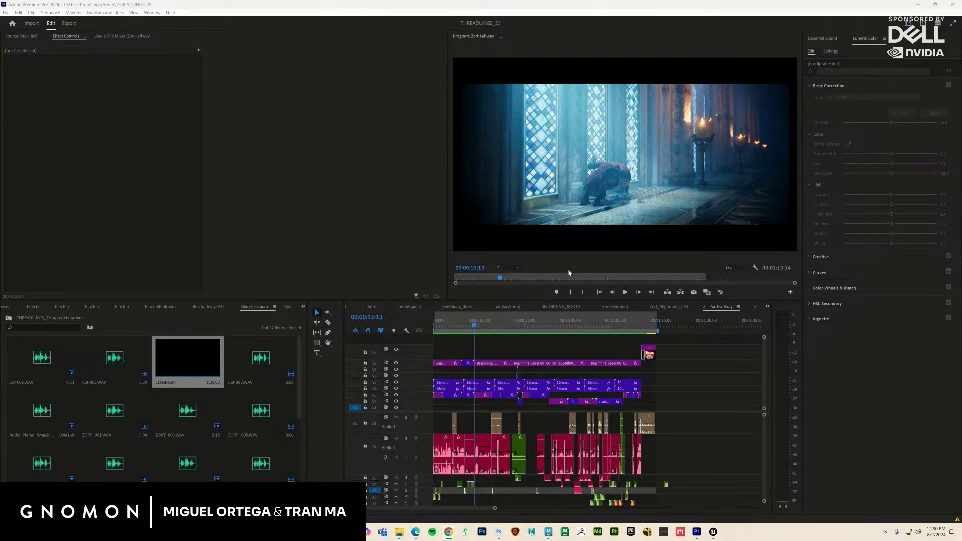
pyautogui.click(511, 308)
pyautogui.click(492, 326)
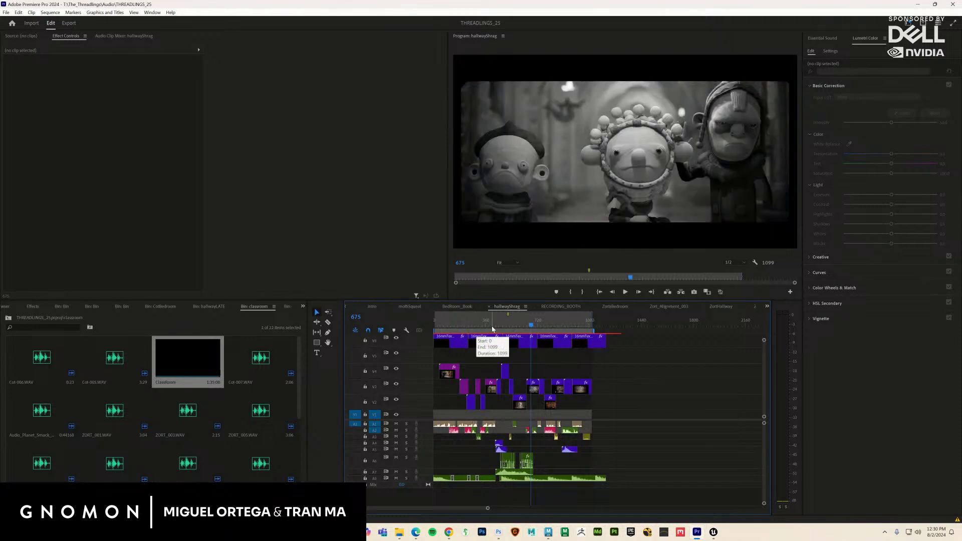
pyautogui.moveTo(492, 329); pyautogui.dragTo(451, 331)
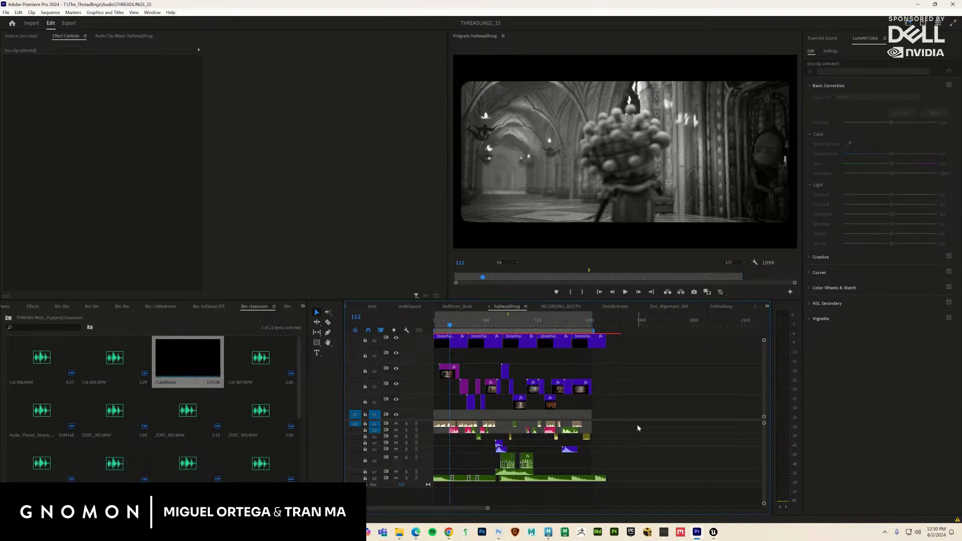
# - Select all clips on the audio tracks of the hallwayShrag sequence to point out its sound layers
pyautogui.moveTo(637, 424); pyautogui.dragTo(428, 492)
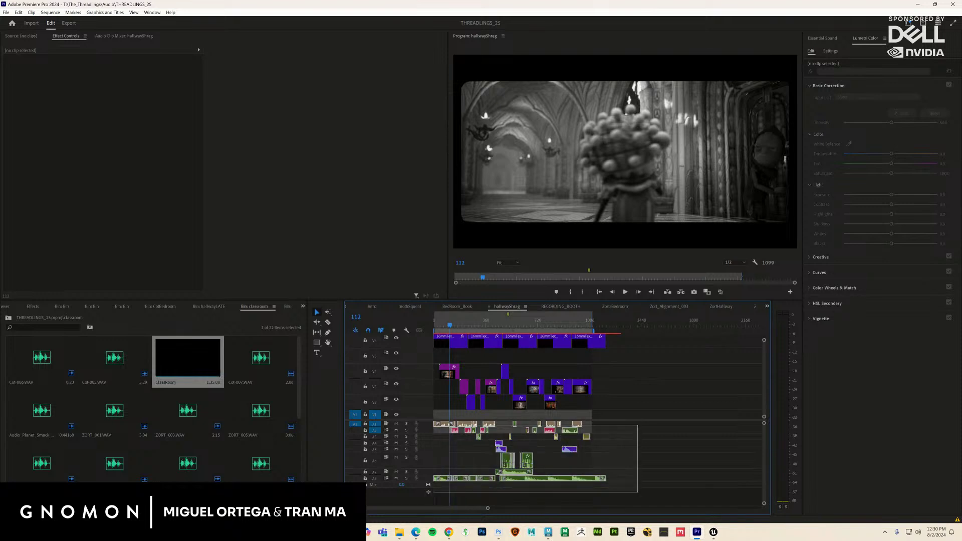
pyautogui.moveTo(429, 493); pyautogui.dragTo(429, 493)
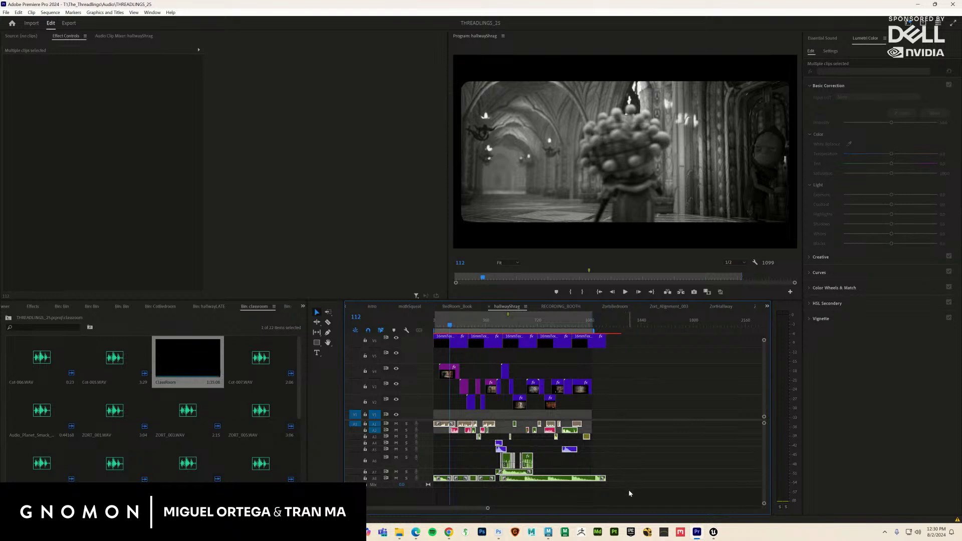
pyautogui.moveTo(628, 489); pyautogui.dragTo(412, 425)
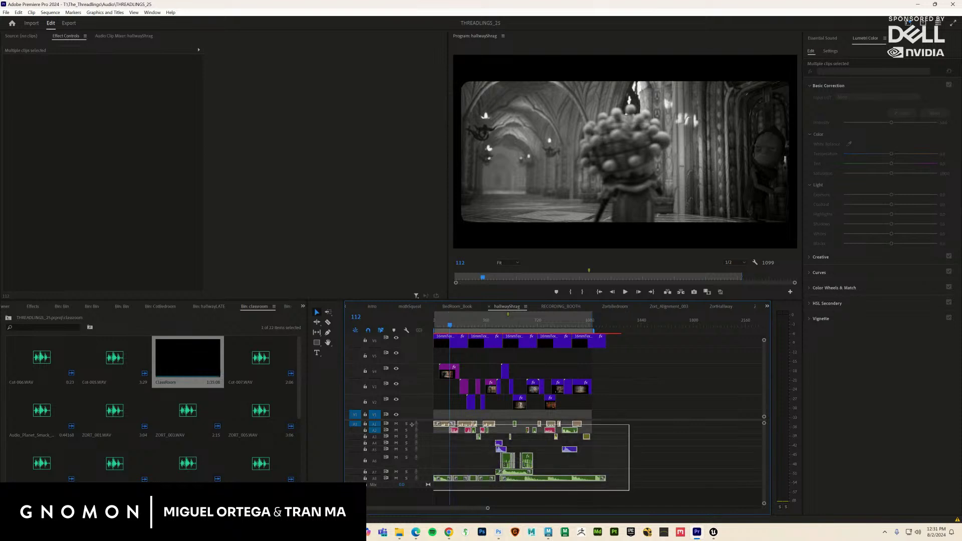
pyautogui.moveTo(412, 424); pyautogui.dragTo(411, 425)
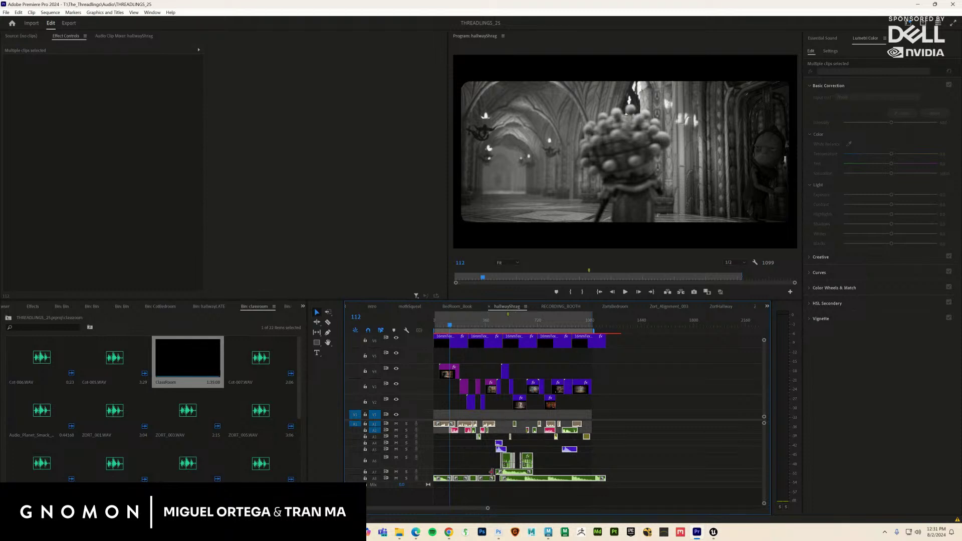
# - Scrub the hallwayShrag sequence through frames 86, 195 and 258 and on to frame 932 to show its shots
pyautogui.click(453, 326)
pyautogui.moveTo(454, 326)
pyautogui.mouseDown()
pyautogui.moveTo(490, 325)
pyautogui.moveTo(437, 327)
pyautogui.moveTo(448, 331)
pyautogui.mouseUp()
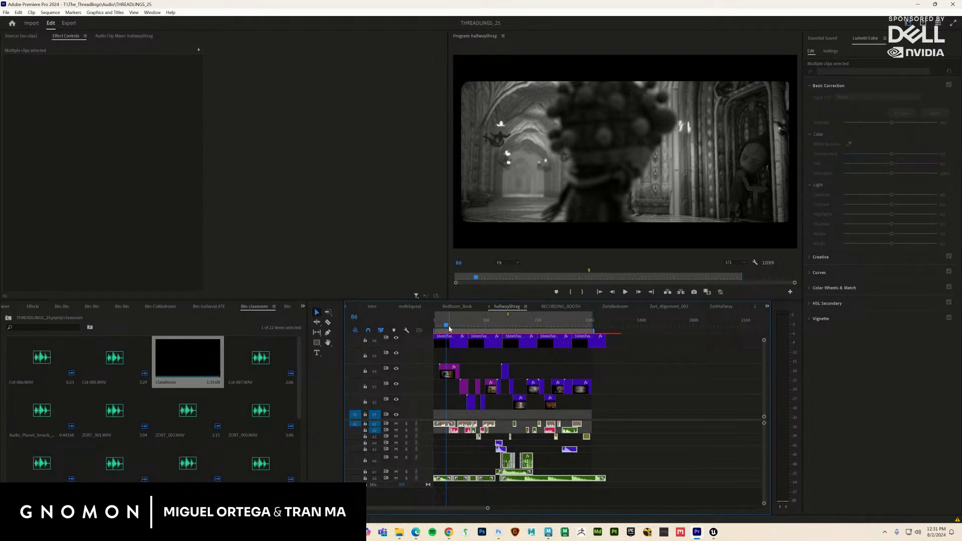
pyautogui.moveTo(450, 329); pyautogui.dragTo(462, 329)
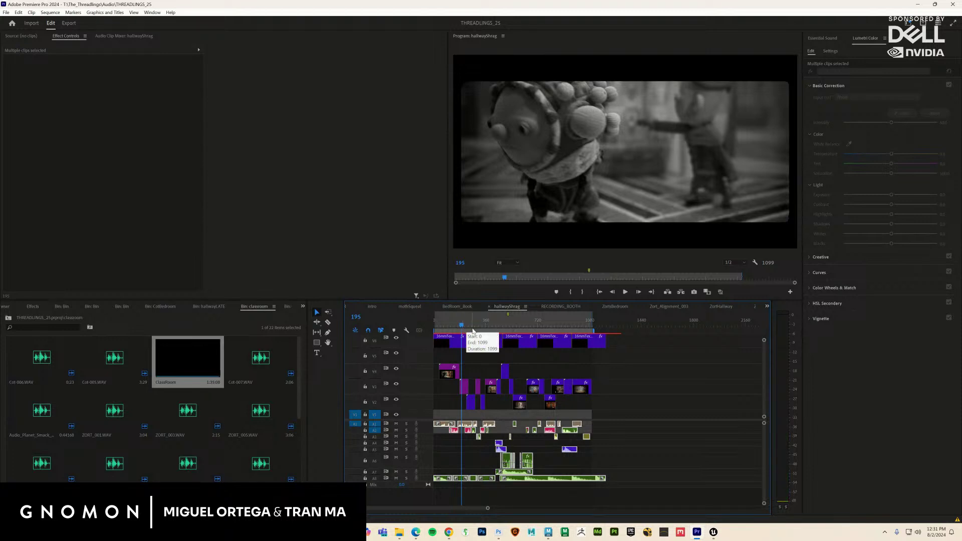
pyautogui.click(472, 326)
pyautogui.click(471, 327)
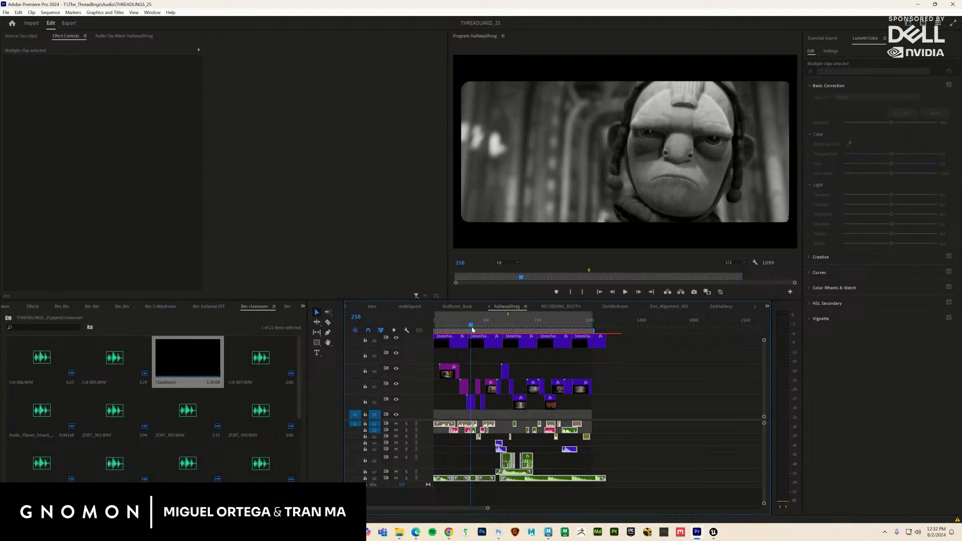
pyautogui.moveTo(472, 330); pyautogui.dragTo(568, 331)
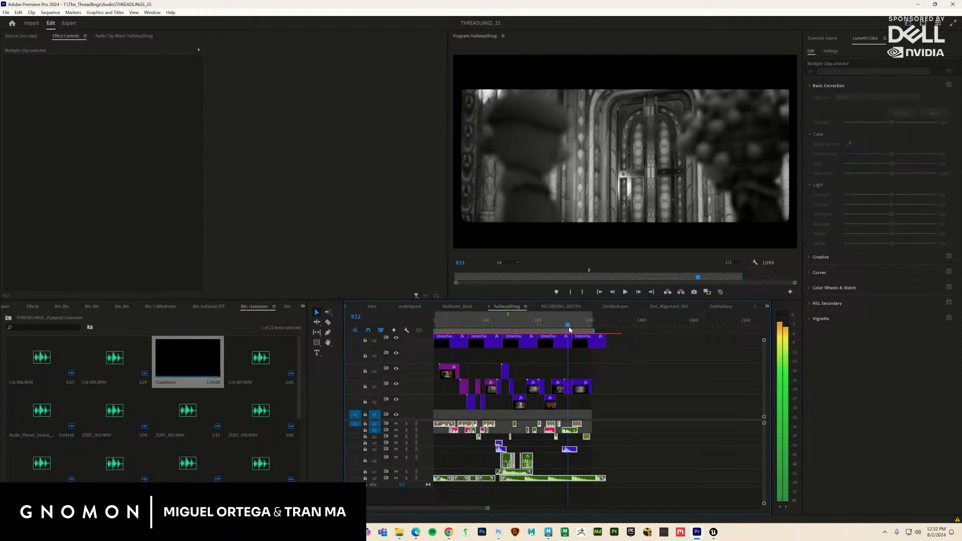
# - Examine the closing hallway shot around frames 985 to 990, scrub to frame 1086, and return to the middle of the sequence
pyautogui.press('j')
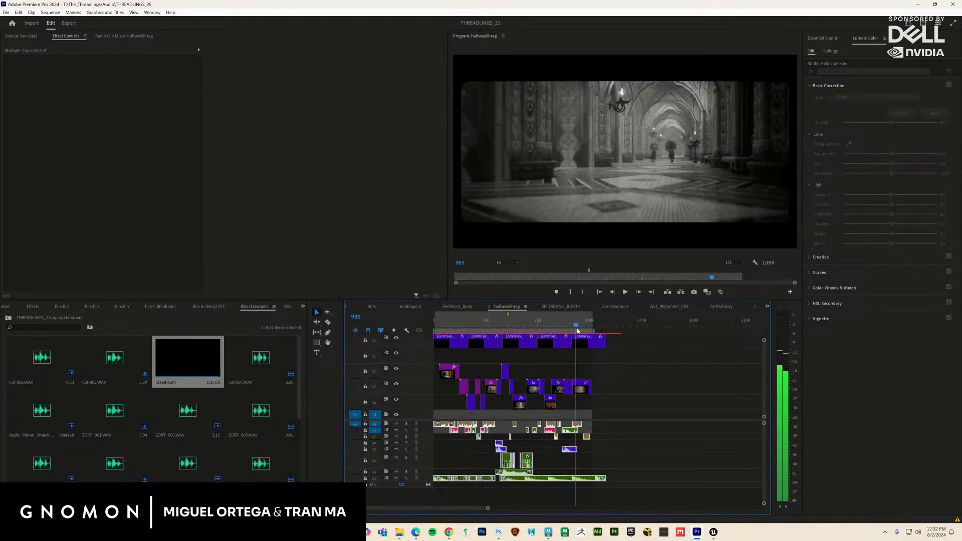
pyautogui.click(576, 330)
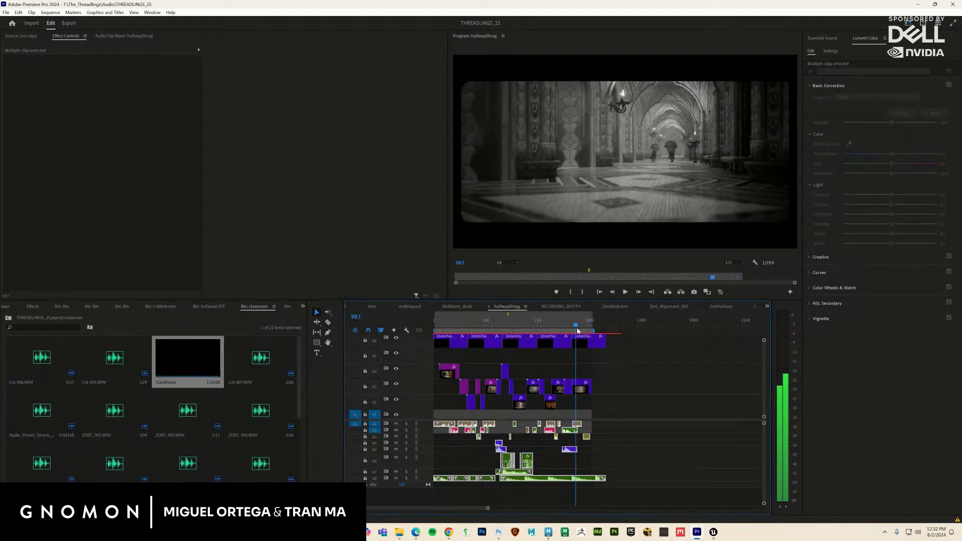
pyautogui.press('Right')
pyautogui.press('Right')
pyautogui.press('Right')
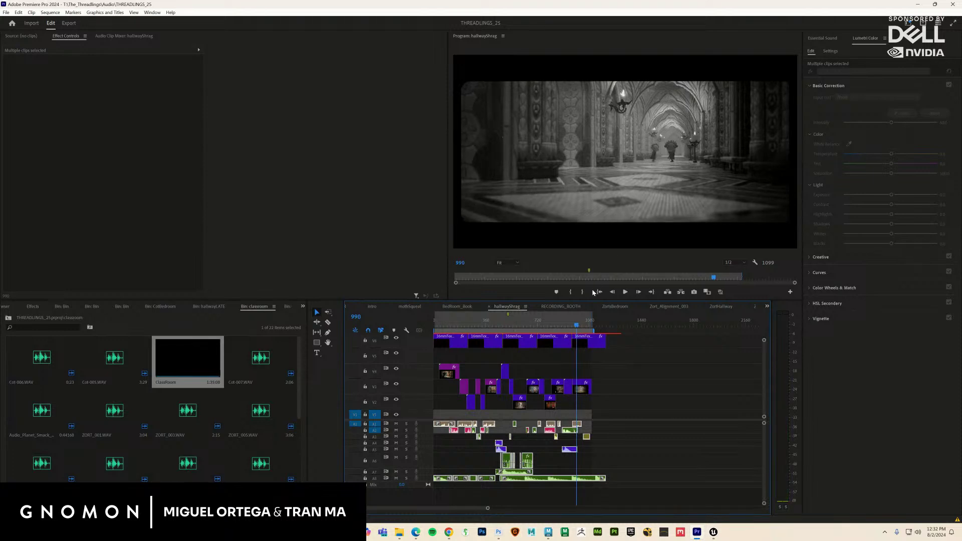
pyautogui.moveTo(578, 329); pyautogui.dragTo(590, 328)
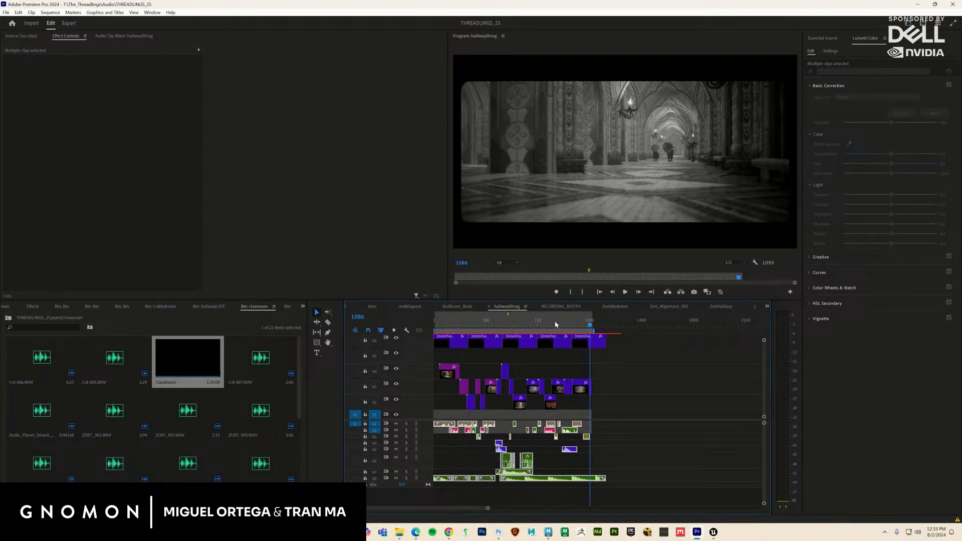
pyautogui.click(506, 325)
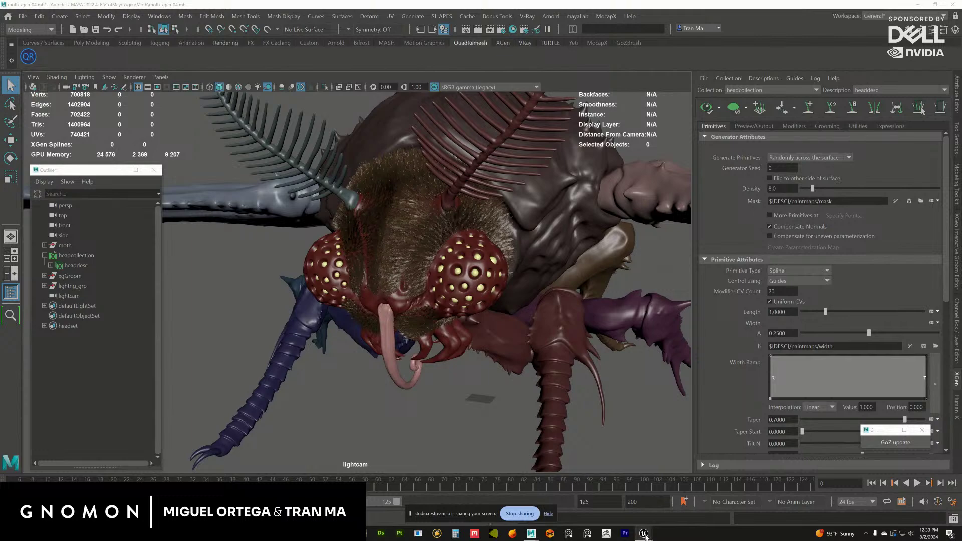
# - Switch from Maya to the CotMayo project in Unreal Engine, orbit around the moth, and bring the Content Browser with its Moth materials over the viewport
pyautogui.moveTo(647, 536)
pyautogui.click(645, 503)
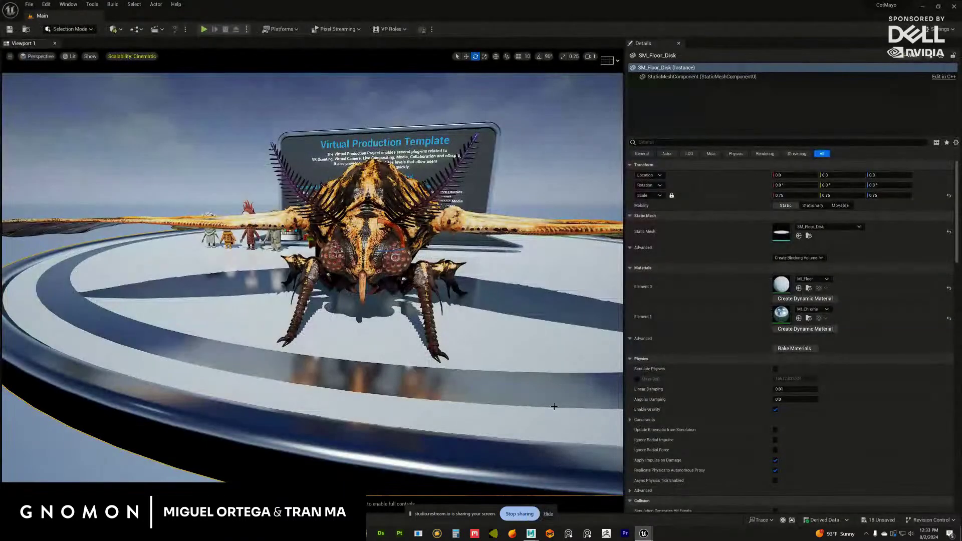
pyautogui.moveTo(335, 313)
pyautogui.keyDown('alt'); pyautogui.mouseDown()
pyautogui.moveTo(288, 329)
pyautogui.moveTo(322, 325)
pyautogui.mouseUp(); pyautogui.keyUp('alt')
pyautogui.moveTo(961, 148); pyautogui.dragTo(770, 140)
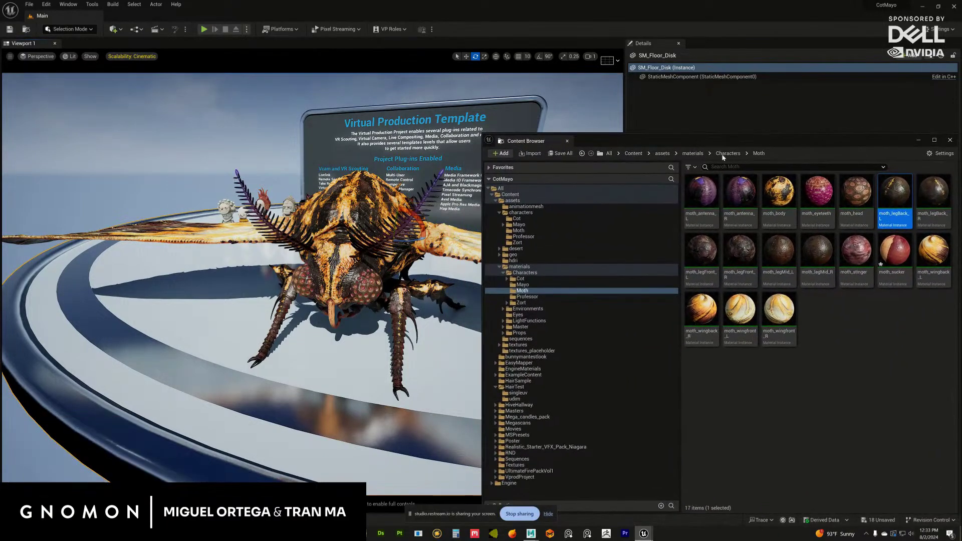
# - Show the whole display disk with the moth and the small characters, moving the Content Browser clear of the moth
pyautogui.keyDown('alt'); pyautogui.moveTo(354, 325); pyautogui.dragTo(298, 268); pyautogui.keyUp('alt')
pyautogui.press('w')
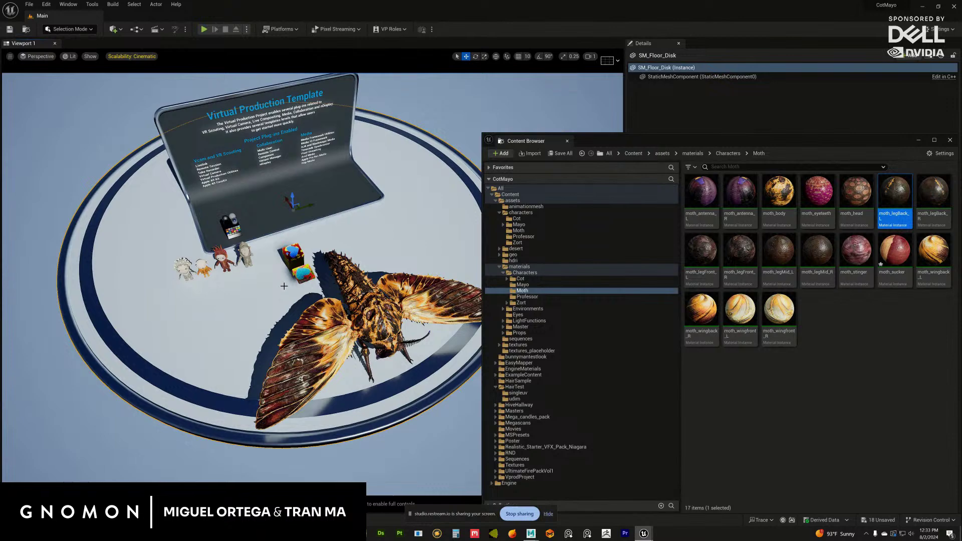
pyautogui.keyDown('alt'); pyautogui.moveTo(273, 284); pyautogui.dragTo(270, 266); pyautogui.keyUp('alt')
pyautogui.moveTo(609, 147); pyautogui.dragTo(681, 136)
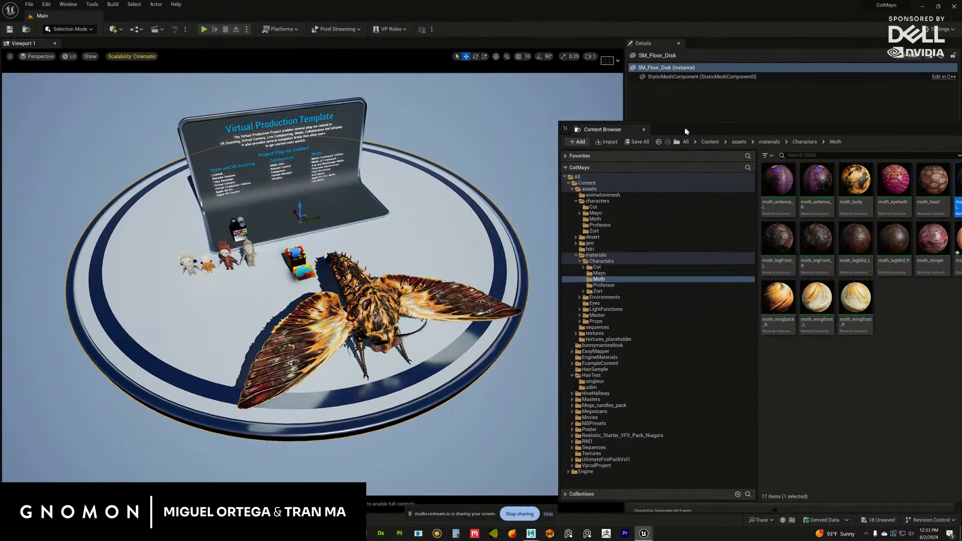
pyautogui.scroll(5, 366, 279)
pyautogui.scroll(-5, 366, 279)
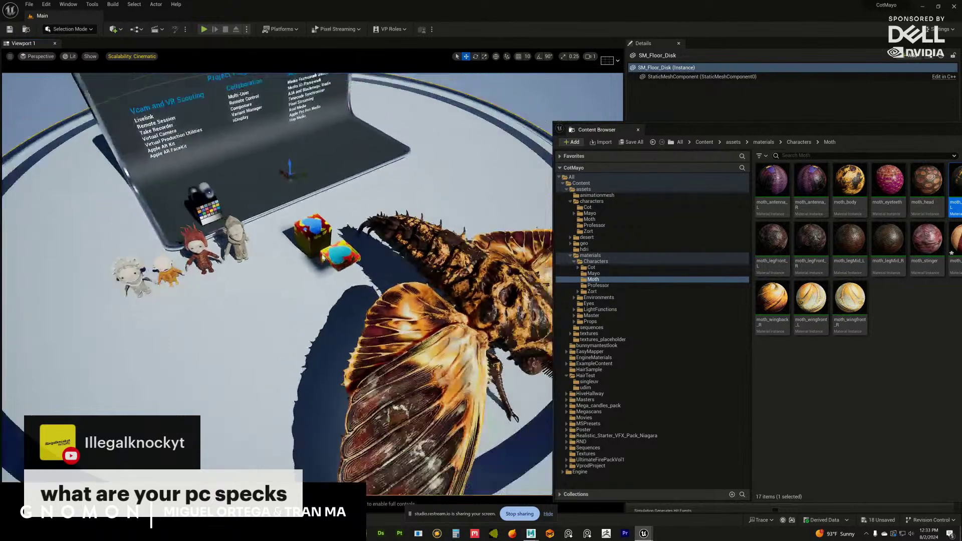
pyautogui.scroll(3, 245, 241)
# - Select the mayo, professor and mothudim characters in turn, and view the moth from the front
pyautogui.click(245, 241)
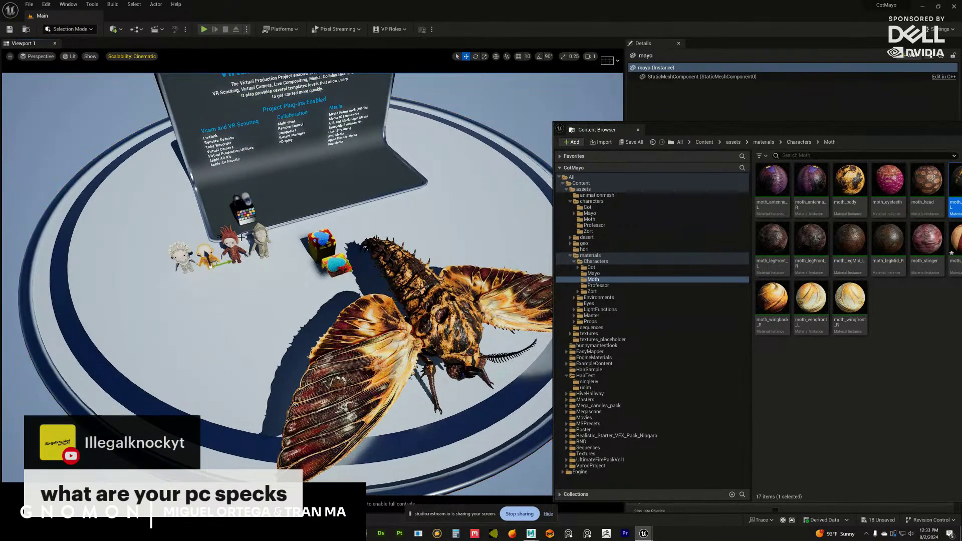
pyautogui.click(260, 242)
pyautogui.scroll(-4, 308, 249)
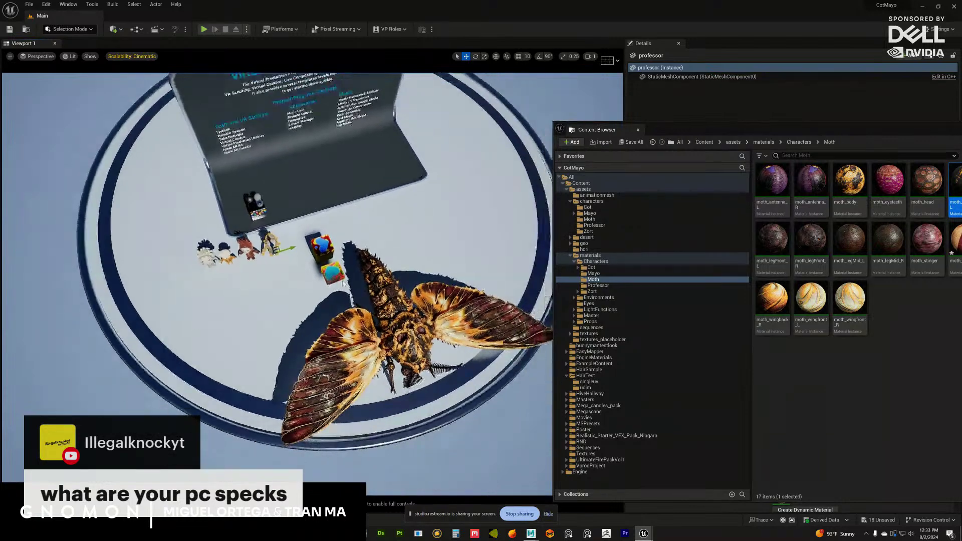
pyautogui.click(406, 301)
pyautogui.keyDown('alt'); pyautogui.moveTo(344, 278); pyautogui.dragTo(416, 261); pyautogui.keyUp('alt')
# - Save all the modified moth assets from the Content Browser, keeping every listed item selected
pyautogui.moveTo(658, 131); pyautogui.dragTo(530, 126)
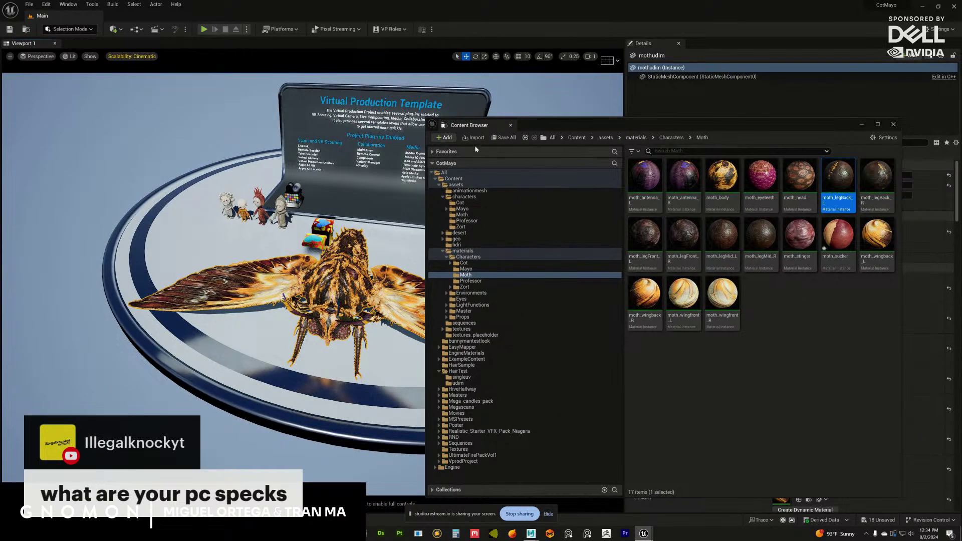
pyautogui.click(506, 141)
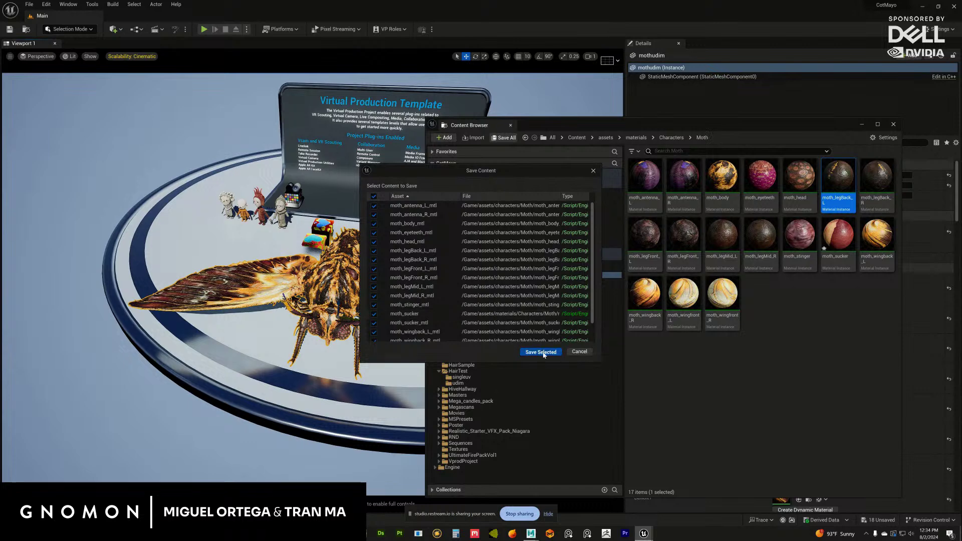
pyautogui.click(541, 352)
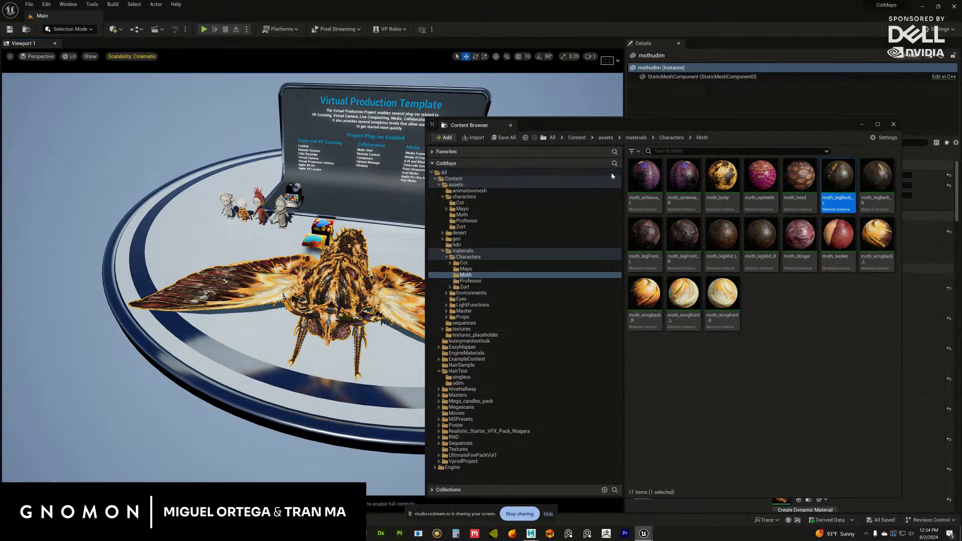
pyautogui.moveTo(671, 127)
pyautogui.mouseDown()
pyautogui.moveTo(700, 130)
pyautogui.moveTo(687, 131)
pyautogui.mouseUp()
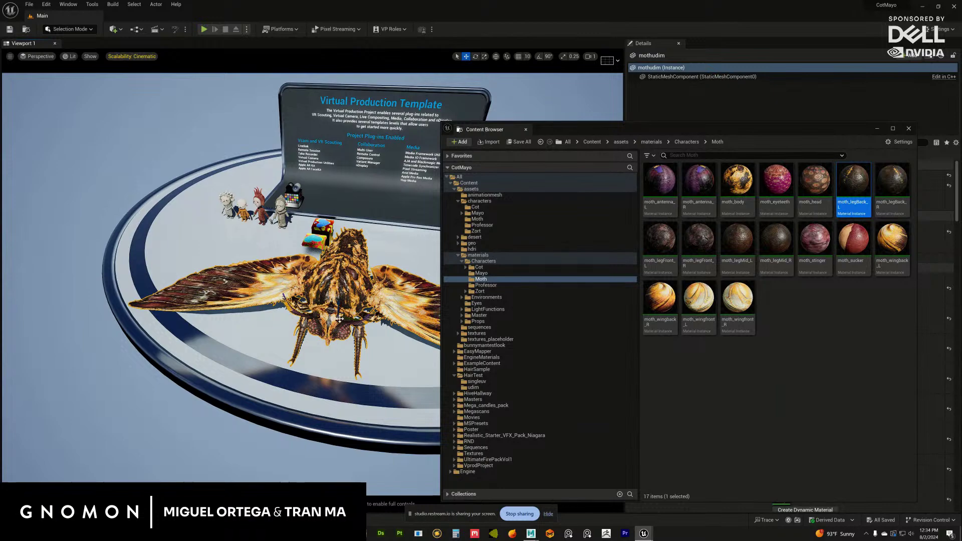
# - Open the moth_head material instance and place its editor beside a close-up of the moth's face, with the preview sphere made smaller
pyautogui.keyDown('alt'); pyautogui.moveTo(351, 301); pyautogui.dragTo(331, 278); pyautogui.keyUp('alt')
pyautogui.scroll(8, 405, 321)
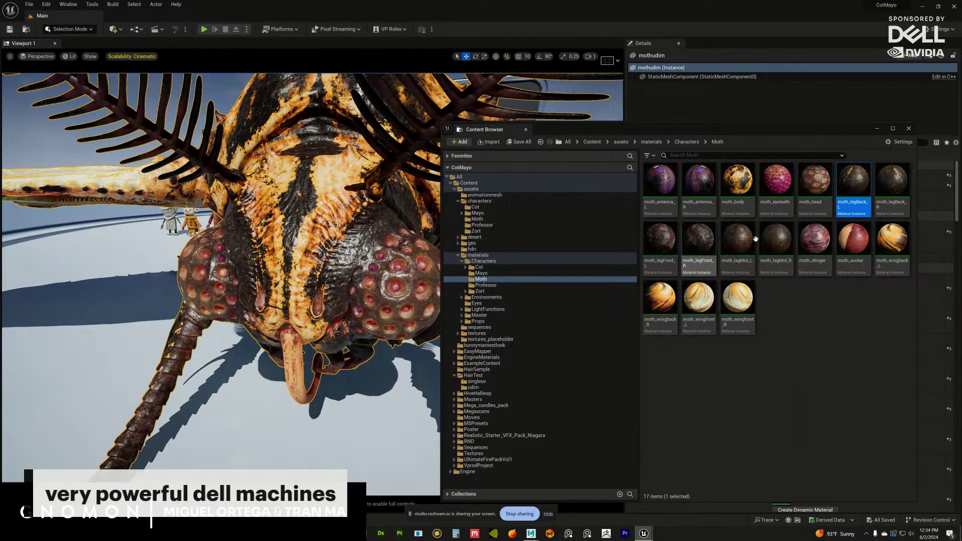
pyautogui.doubleClick(810, 185)
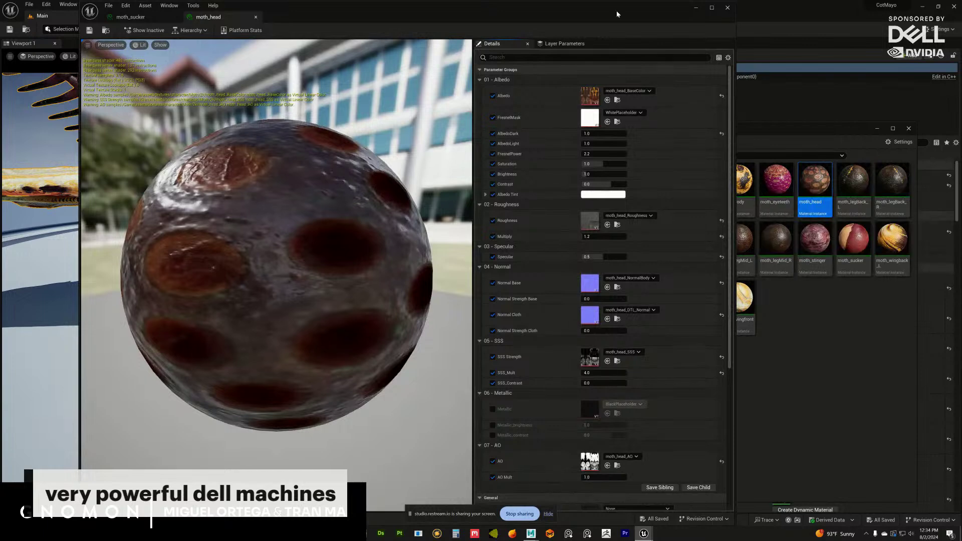
pyautogui.moveTo(321, 5); pyautogui.dragTo(549, 12)
pyautogui.moveTo(292, 278); pyautogui.dragTo(430, 265)
pyautogui.moveTo(717, 8); pyautogui.dragTo(713, 8)
pyautogui.moveTo(620, 309); pyautogui.dragTo(641, 289)
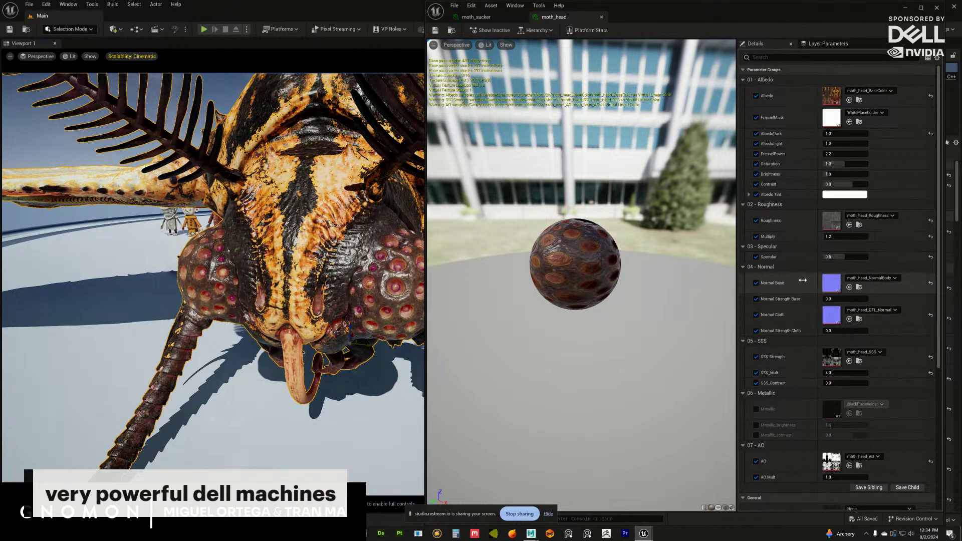
# - Set the Normal Strength Cloth of the moth_head material to 1.0 while viewing the moth's face up close
pyautogui.scroll(5, 310, 287)
pyautogui.scroll(6, 325, 304)
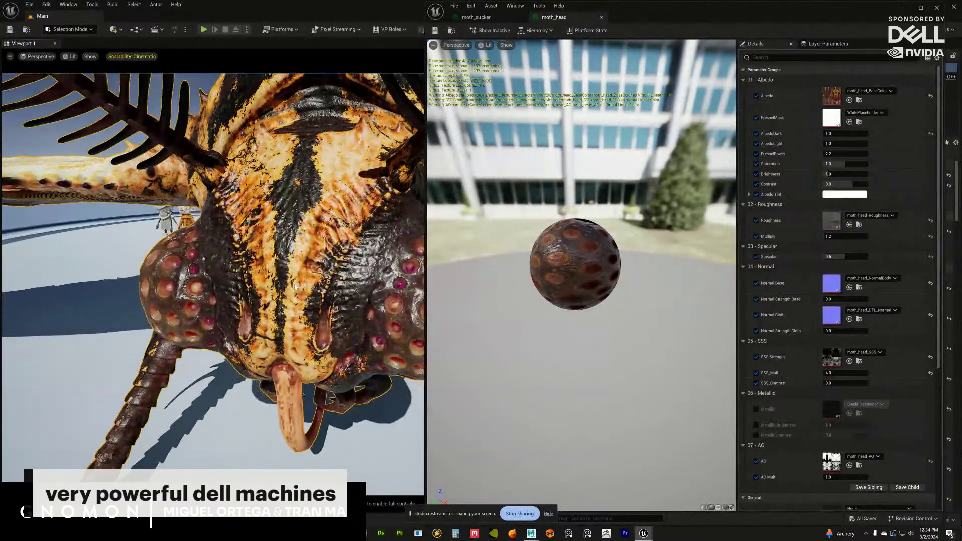
pyautogui.scroll(-2, 310, 294)
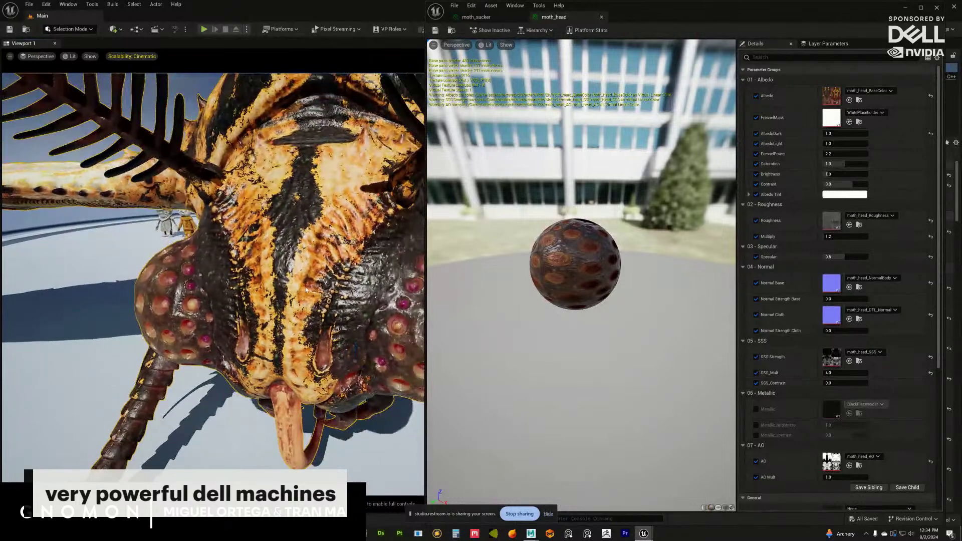
pyautogui.click(838, 332)
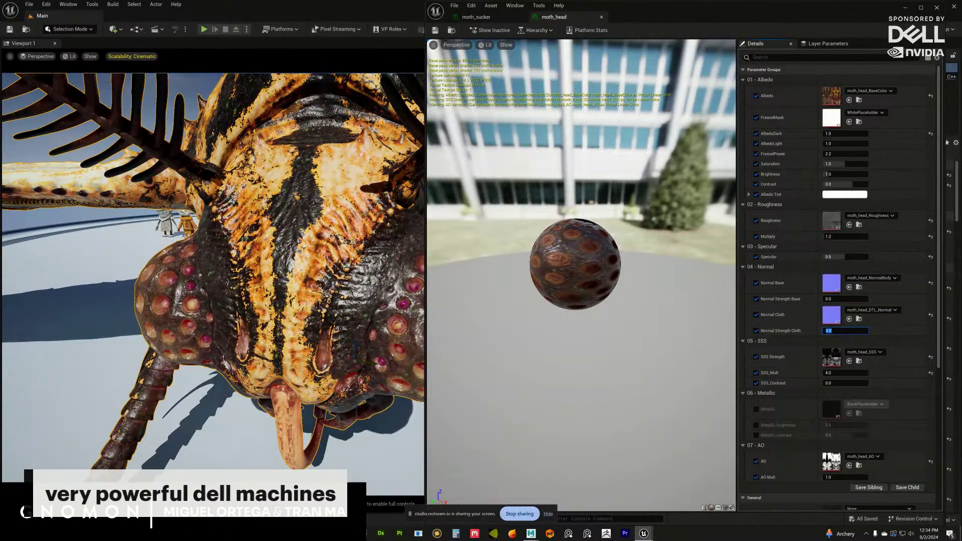
pyautogui.press('Return')
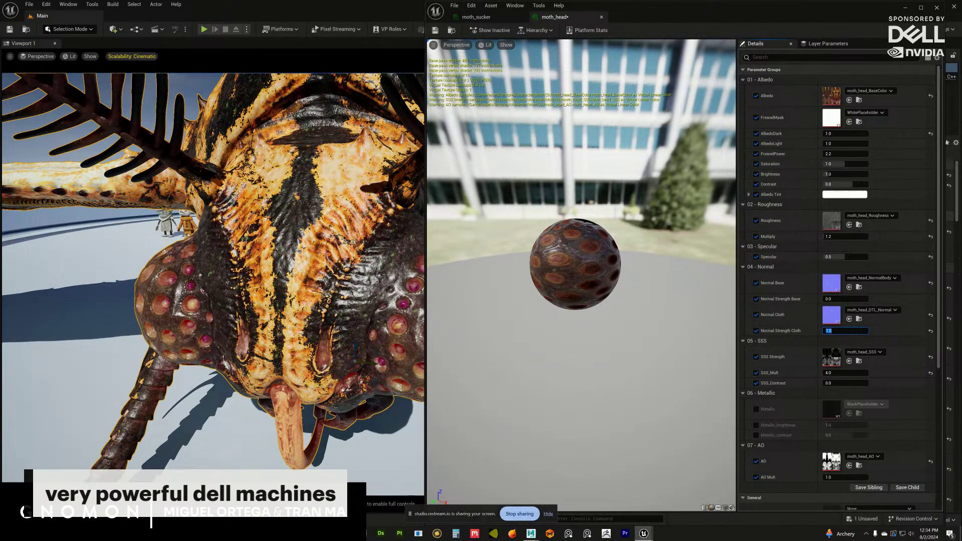
# - Try the moth_head material's Normal Strength Base at a slight positive value, at 0 and at 1
pyautogui.scroll(3, 335, 277)
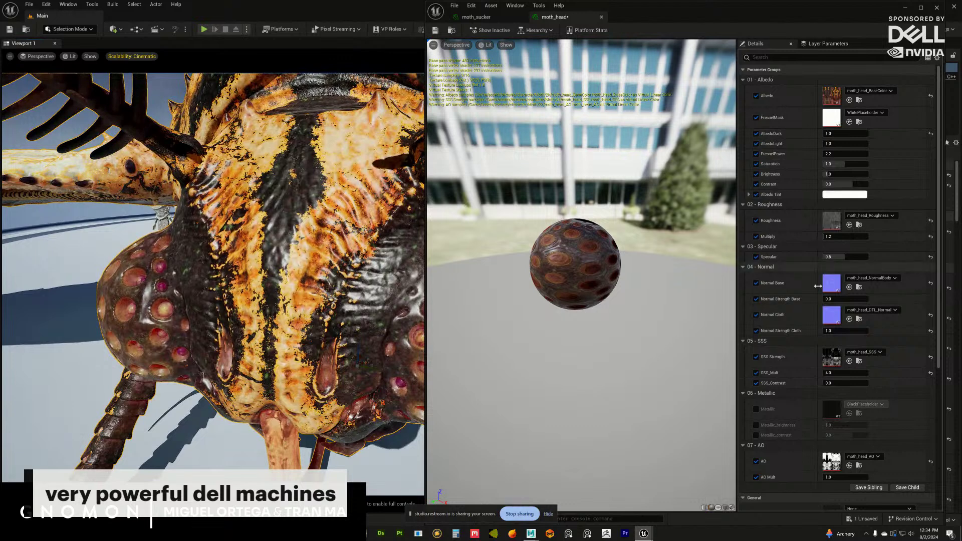
pyautogui.moveTo(836, 299)
pyautogui.mouseDown()
pyautogui.moveTo(845, 301)
pyautogui.moveTo(830, 299)
pyautogui.mouseUp()
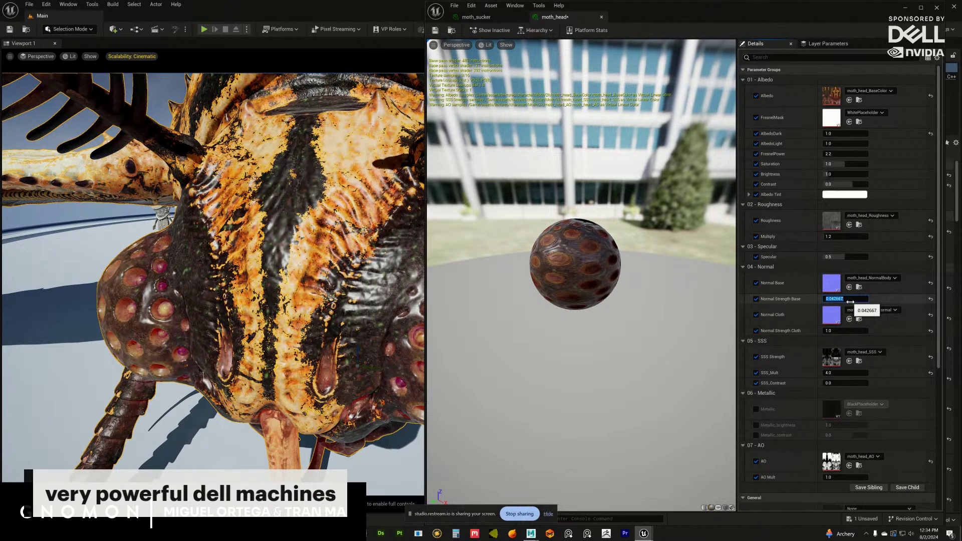
pyautogui.click(846, 299)
pyautogui.press('Return')
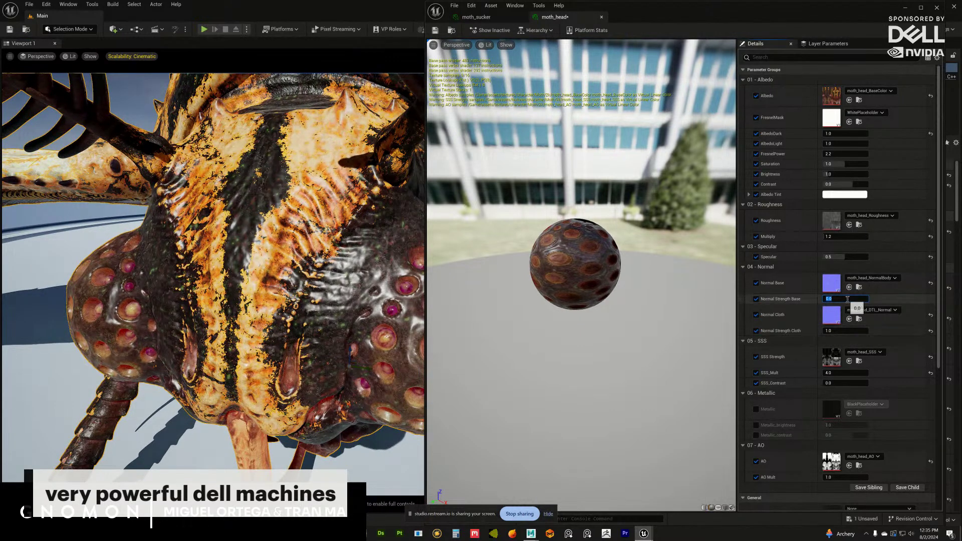
pyautogui.write('1')
pyautogui.press('Return')
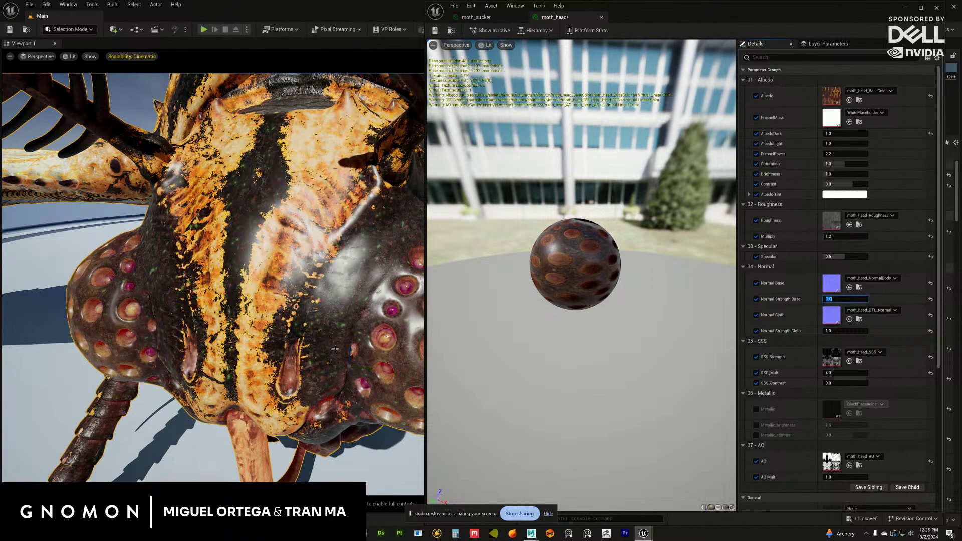
# - Compare the head's surface at the current base strength, then set Normal Strength Base to 0 and inspect it closer
pyautogui.moveTo(335, 349); pyautogui.dragTo(315, 245, button='right')
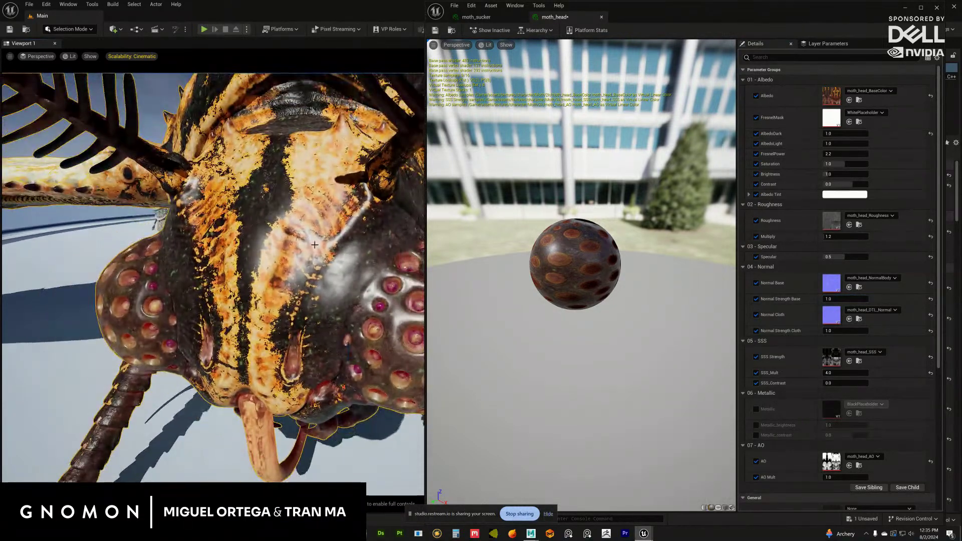
pyautogui.click(847, 299)
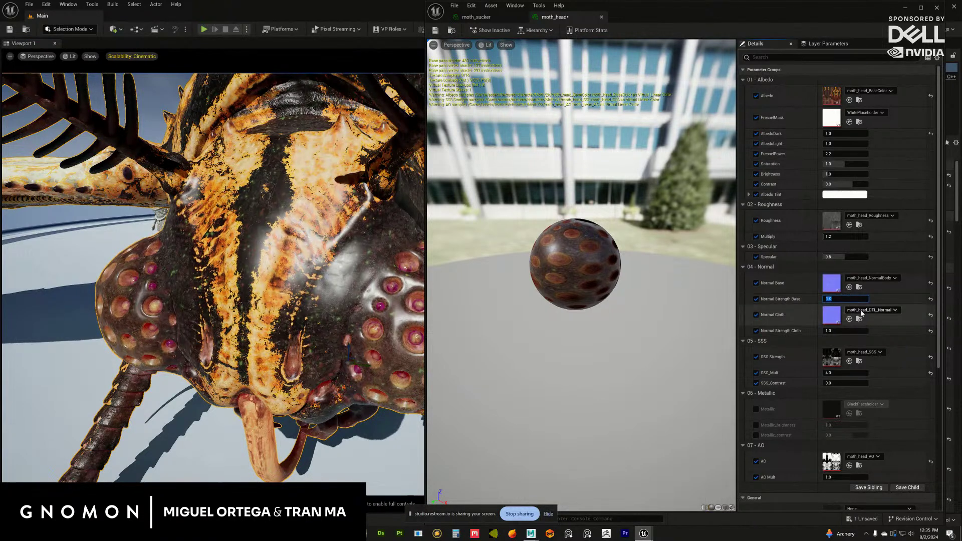
pyautogui.write('0')
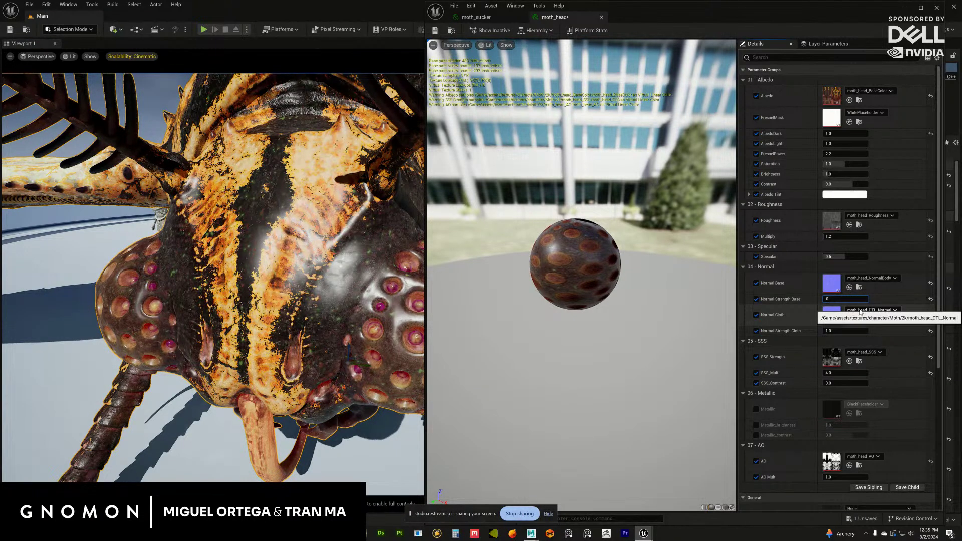
pyautogui.press('Return')
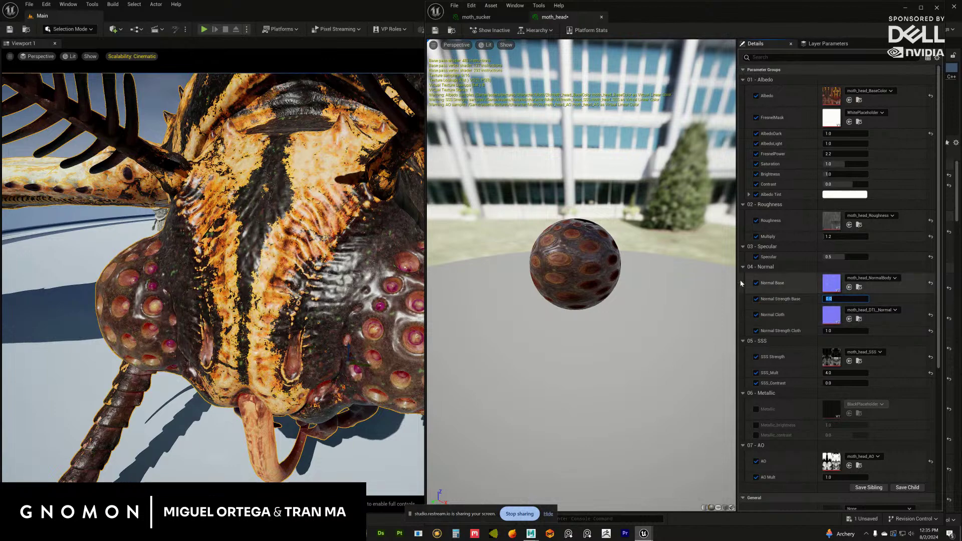
pyautogui.keyDown('alt'); pyautogui.moveTo(350, 287); pyautogui.dragTo(349, 219); pyautogui.keyUp('alt')
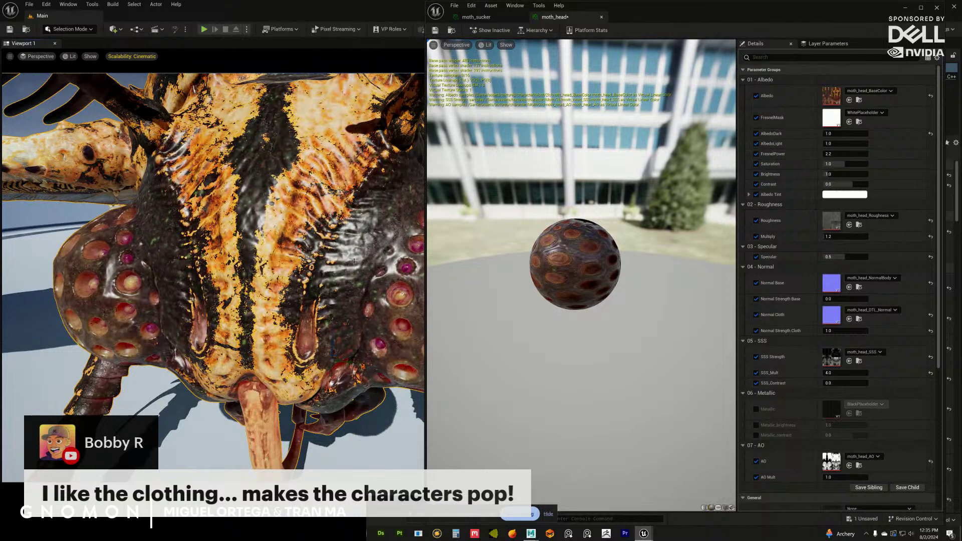
# - Try Normal Strength Base at 2 and at -1 to compare the relief on the moth's head
pyautogui.click(842, 298)
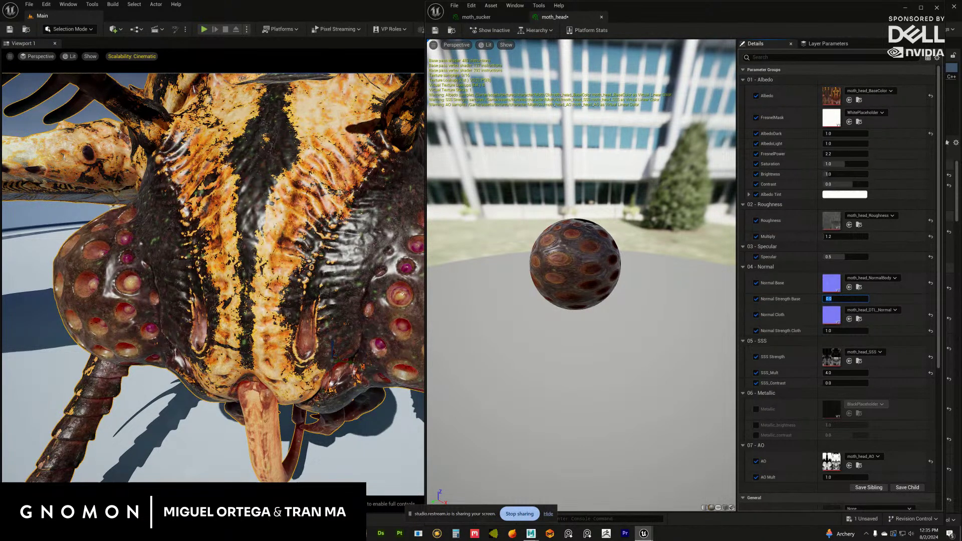
pyautogui.write('2')
pyautogui.press('Return')
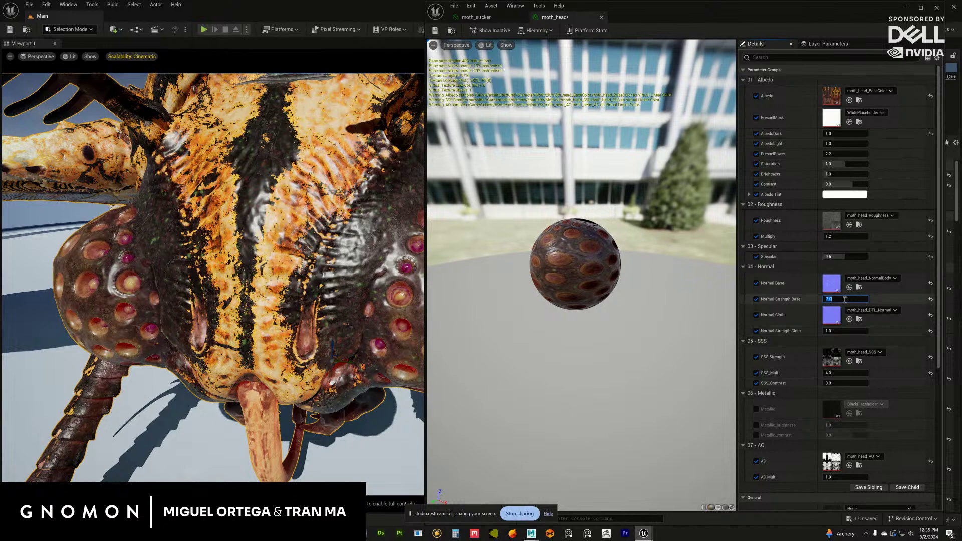
pyautogui.write('-1')
pyautogui.press('Return')
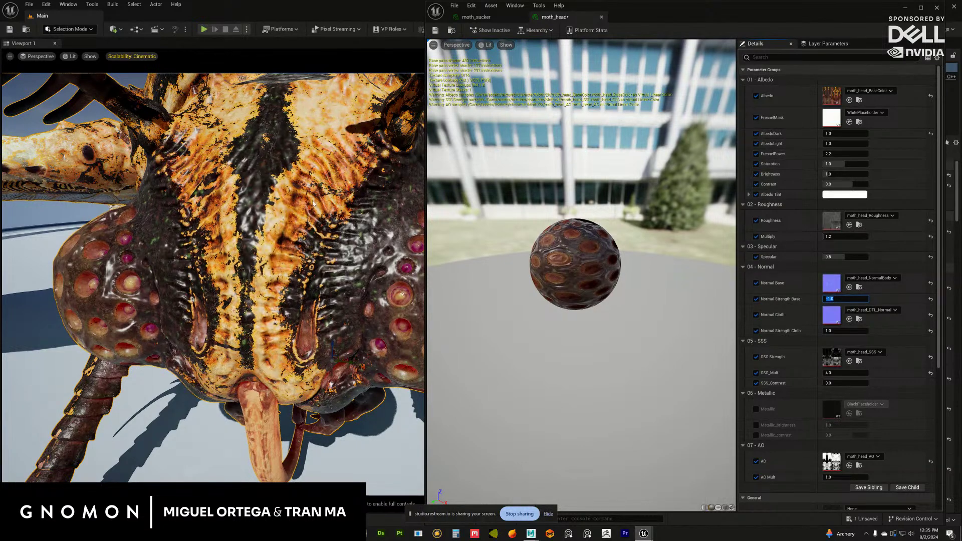
pyautogui.moveTo(310, 185)
pyautogui.keyDown('alt'); pyautogui.mouseDown()
pyautogui.moveTo(291, 178)
pyautogui.moveTo(309, 185)
pyautogui.mouseUp(); pyautogui.keyUp('alt')
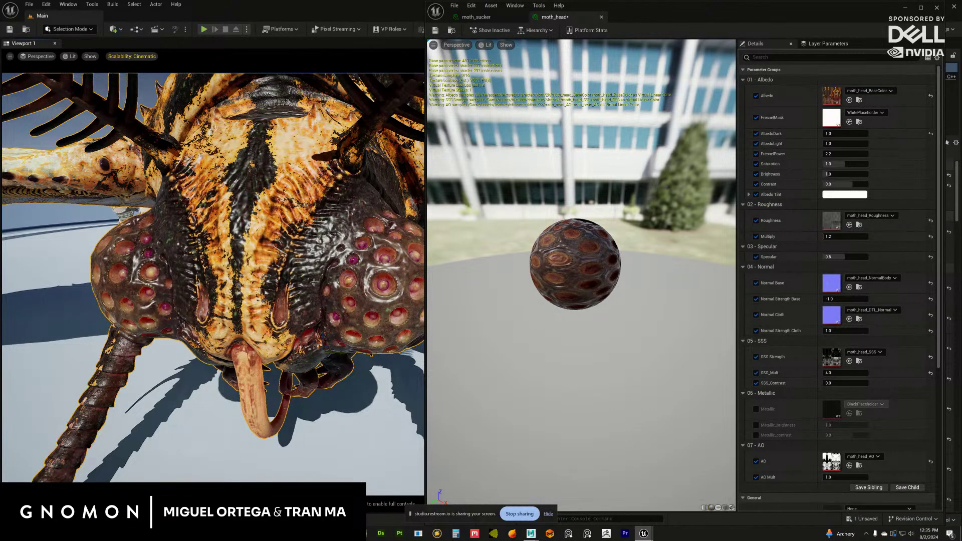
# - Reduce the inverted base normal relief by setting Normal Strength Base to -0.6
pyautogui.scroll(5, 314, 283)
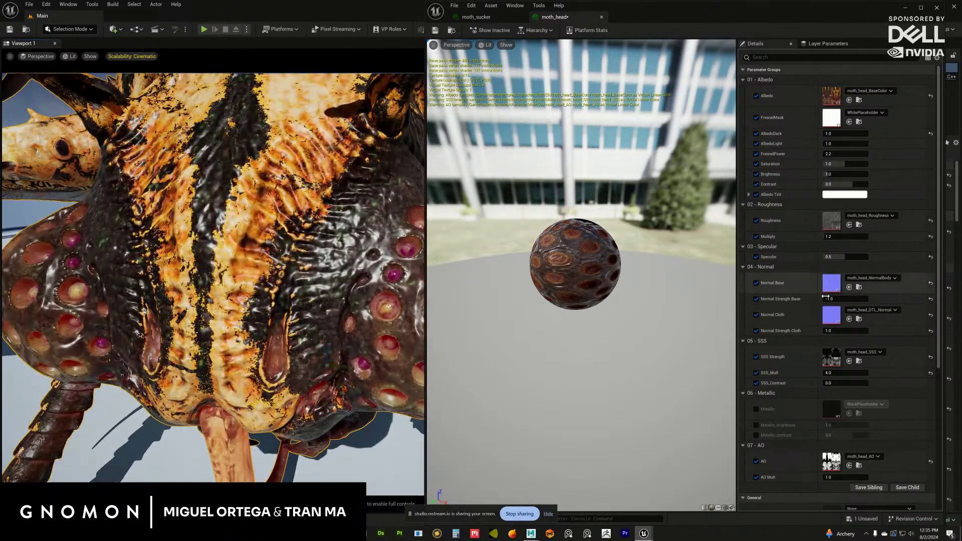
pyautogui.moveTo(825, 298); pyautogui.dragTo(861, 297)
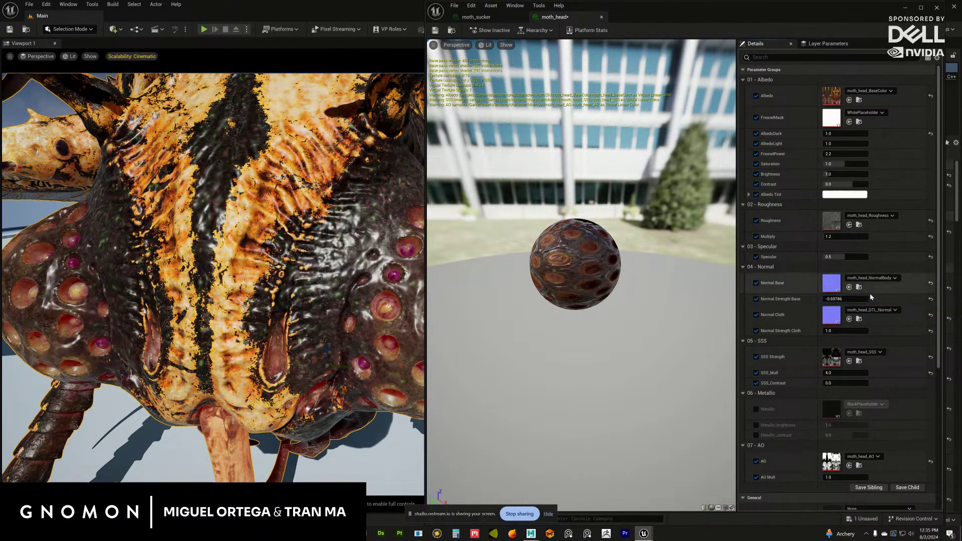
pyautogui.click(831, 299)
pyautogui.write('-0.6')
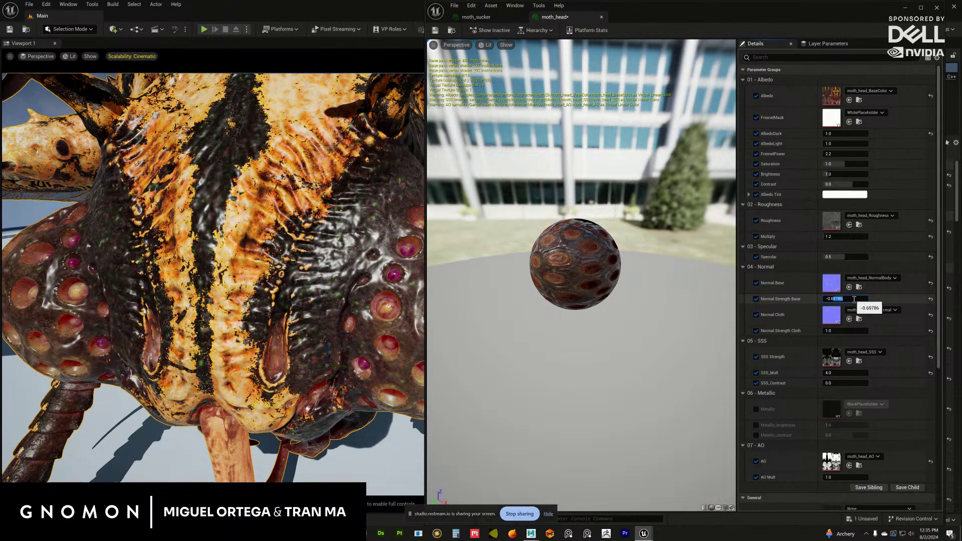
pyautogui.press('Return')
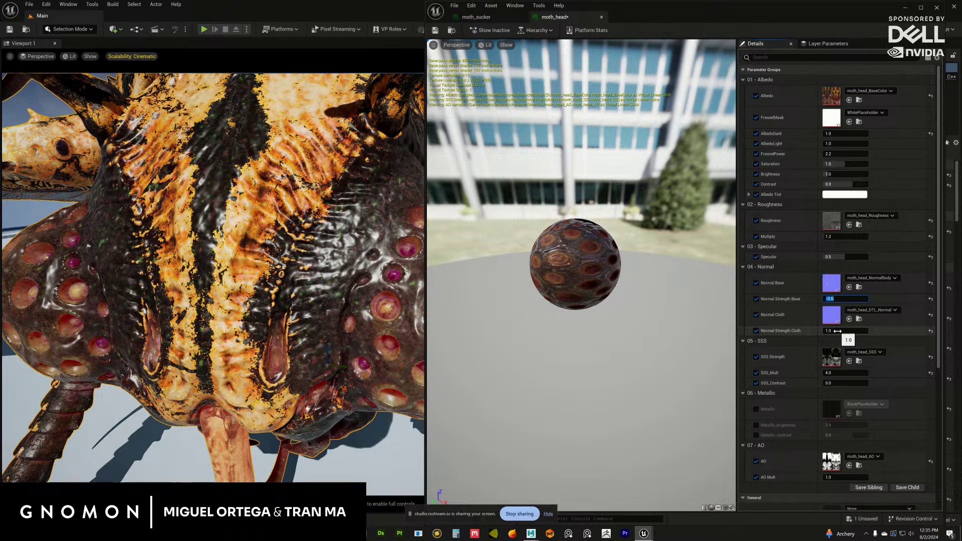
# - Set the Normal Strength Cloth of the moth_head material to 0
pyautogui.click(838, 331)
pyautogui.write('0')
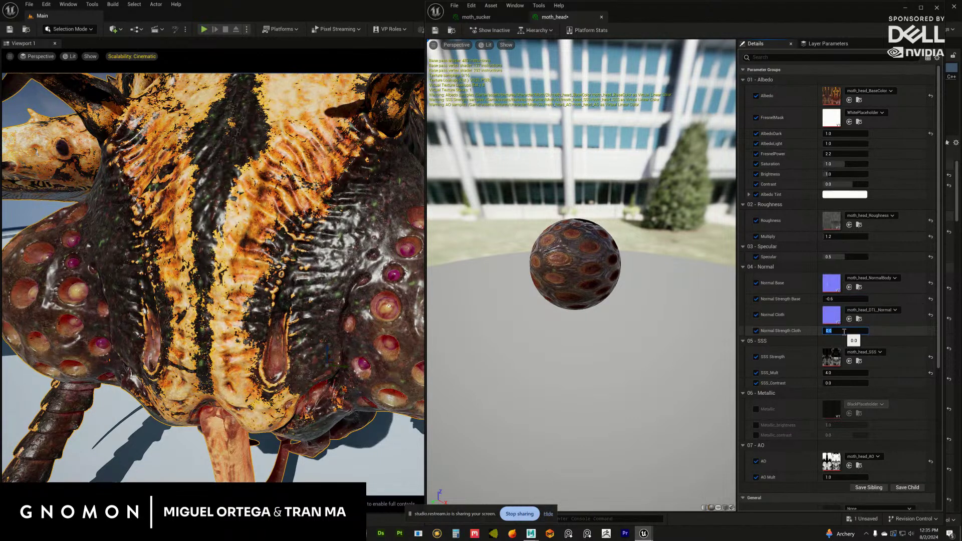
pyautogui.hotkey('shift', 'Tab')
pyautogui.click(838, 331)
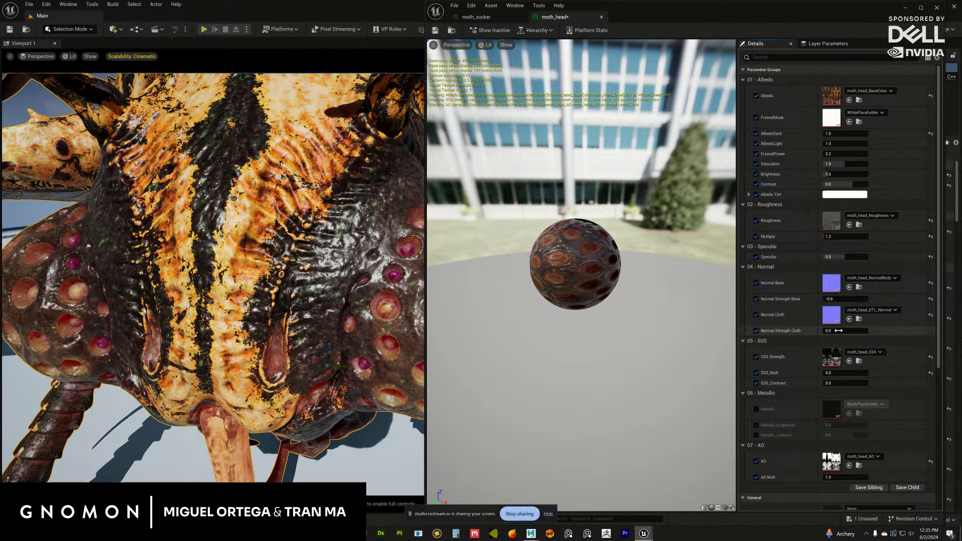
# - Try a negative Normal Strength Cloth on the moth_head material, then set it to 0.6
pyautogui.moveTo(796, 332); pyautogui.dragTo(728, 331)
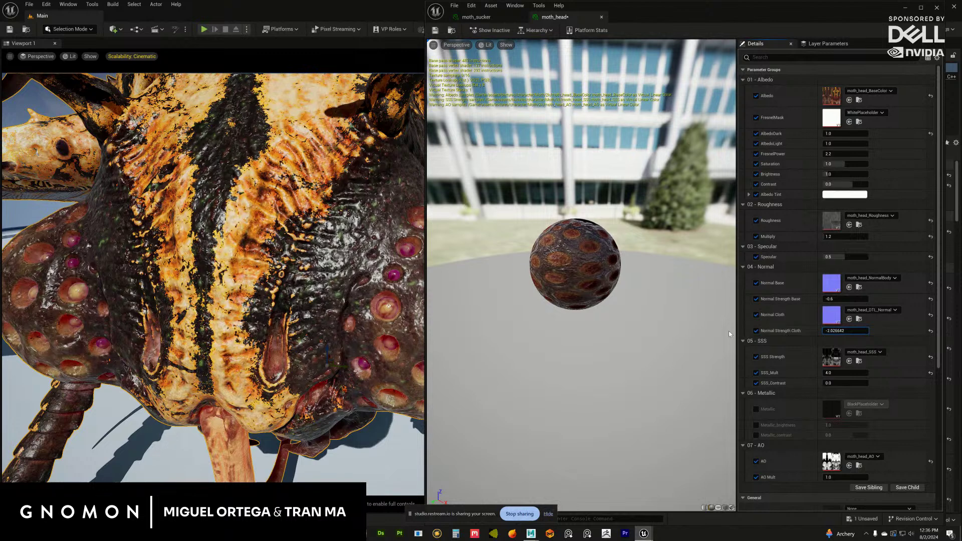
pyautogui.moveTo(827, 331); pyautogui.dragTo(833, 331)
pyautogui.click(833, 331)
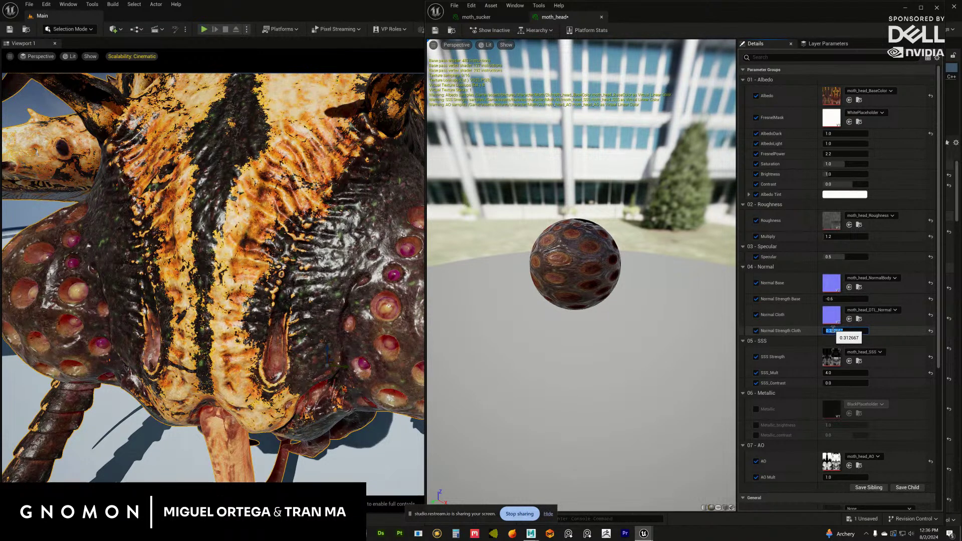
pyautogui.write('0.6')
pyautogui.press('Return')
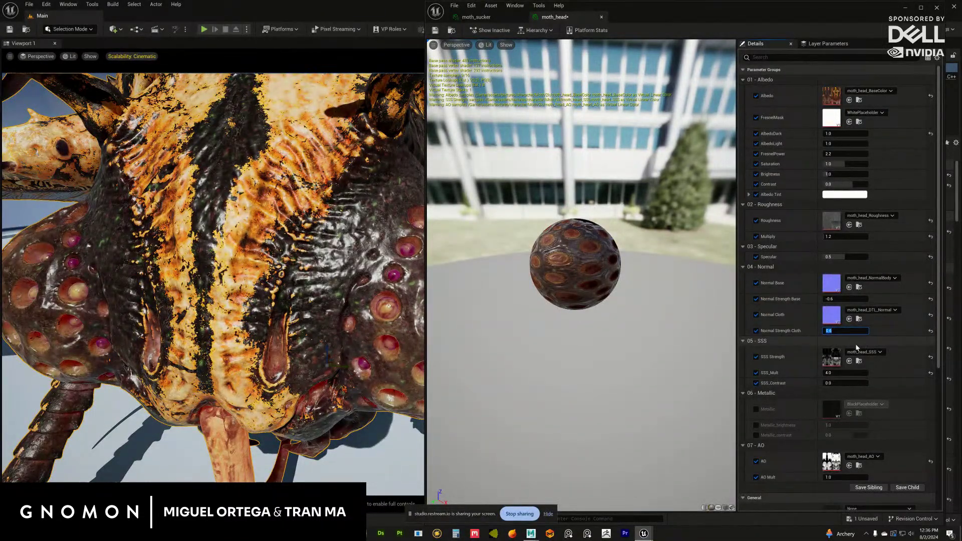
# - Inspect the moth's head and body from several angles and close the moth_head material editor
pyautogui.scroll(-4, 319, 317)
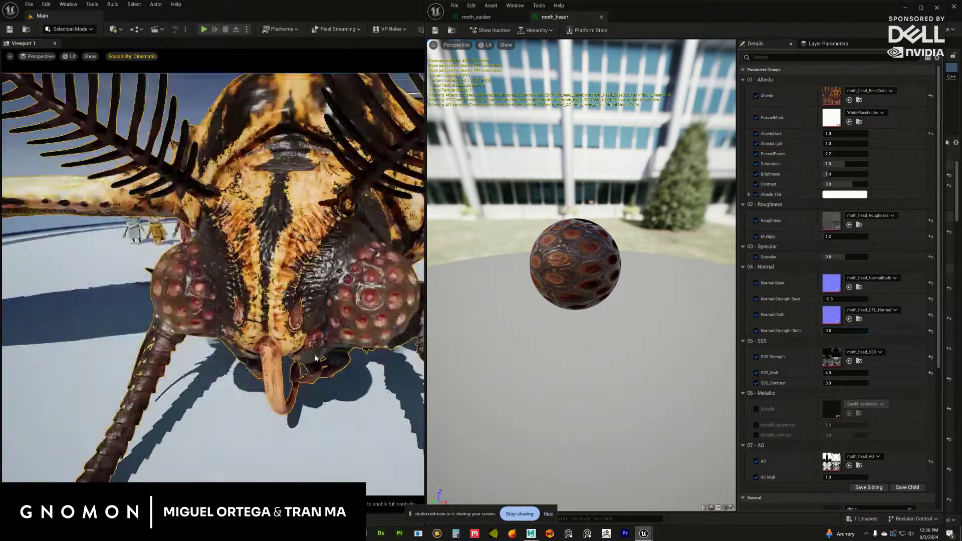
pyautogui.click(319, 315)
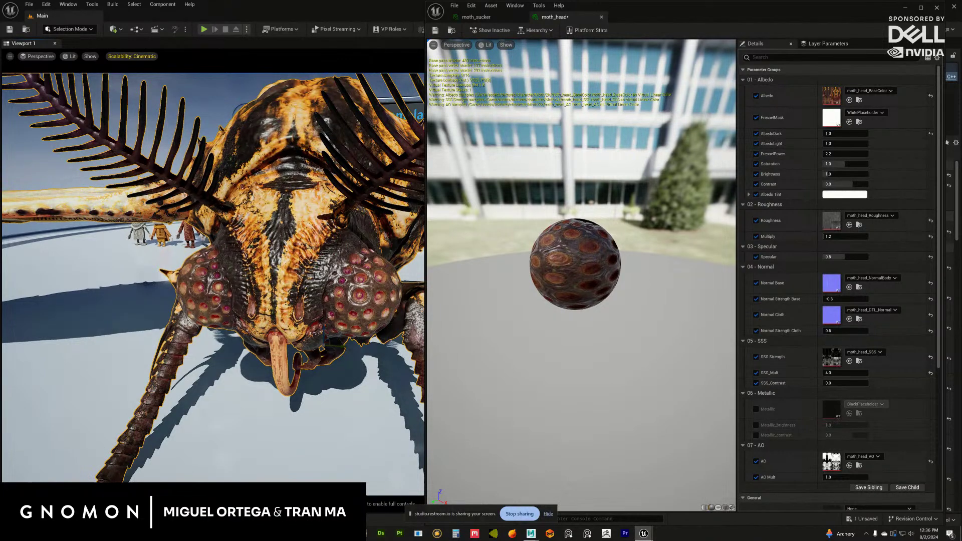
pyautogui.scroll(4, 314, 275)
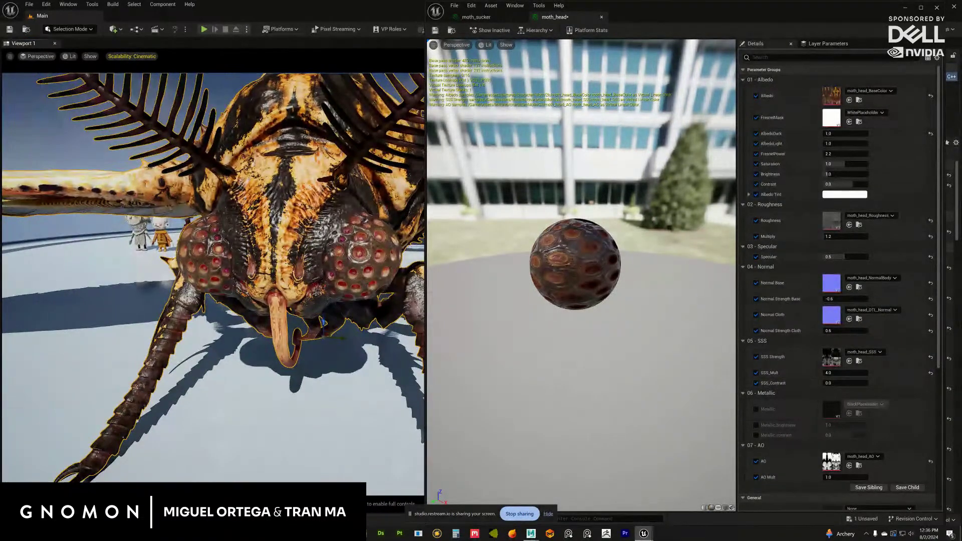
pyautogui.keyDown('alt'); pyautogui.moveTo(323, 321); pyautogui.dragTo(360, 288); pyautogui.keyUp('alt')
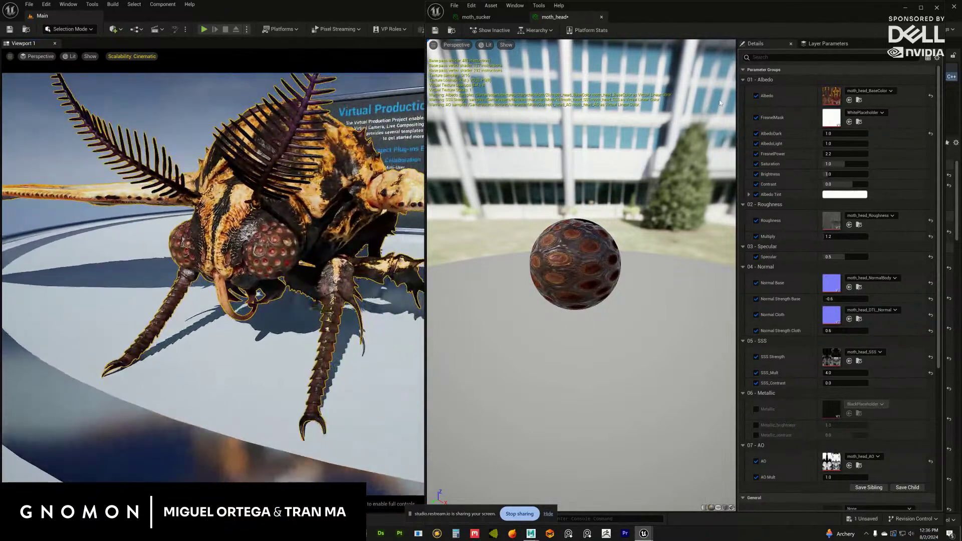
pyautogui.click(936, 8)
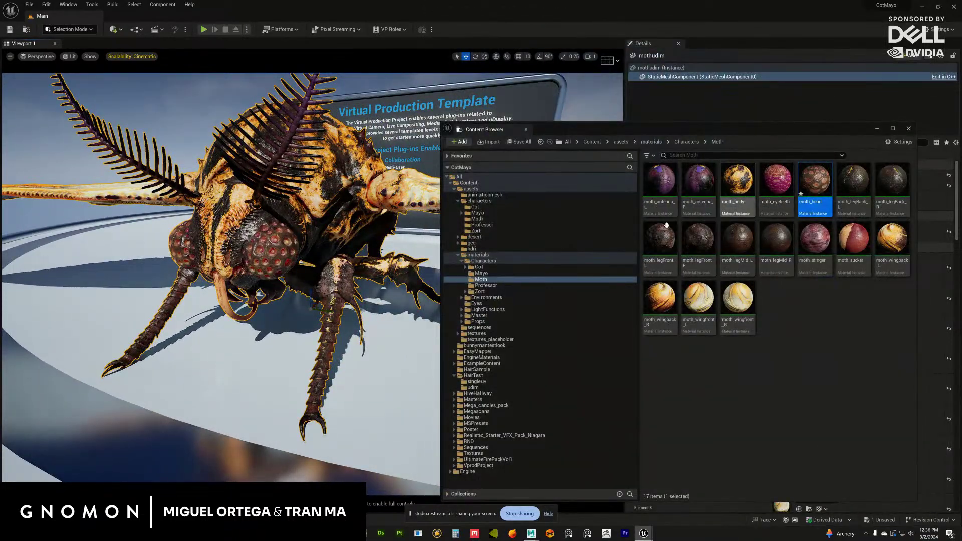
pyautogui.keyDown('alt'); pyautogui.moveTo(341, 292); pyautogui.dragTo(368, 296); pyautogui.keyUp('alt')
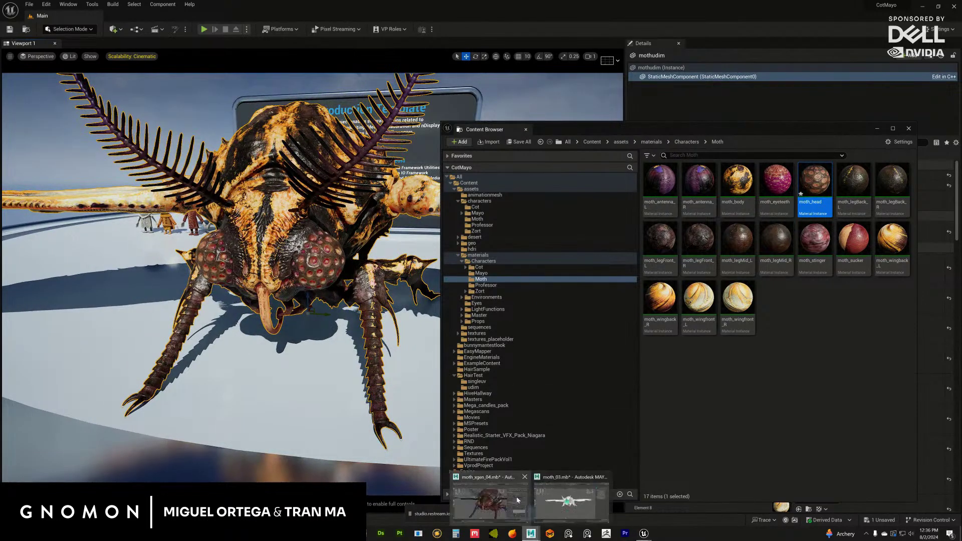
# - Switch to the moth_xgen_04 scene in Maya and select the headdesc fur description under headcollection
pyautogui.click(477, 482)
pyautogui.keyDown('alt'); pyautogui.moveTo(419, 266); pyautogui.dragTo(390, 301); pyautogui.keyUp('alt')
pyautogui.click(92, 264)
pyautogui.keyDown('alt'); pyautogui.moveTo(423, 248); pyautogui.dragTo(436, 272); pyautogui.keyUp('alt')
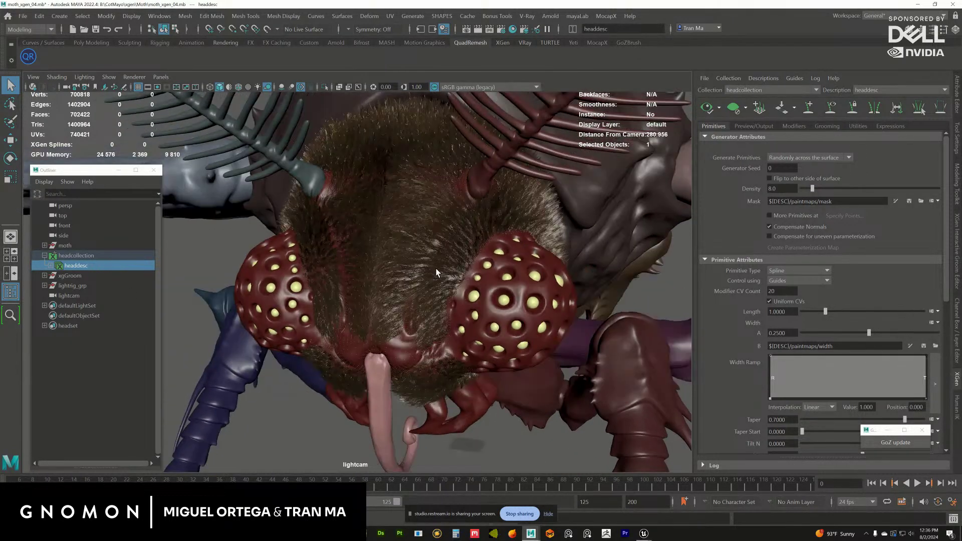
# - Clear the XGen fur preview and examine the guide curves on the moth's head with scene lighting on
pyautogui.click(734, 112)
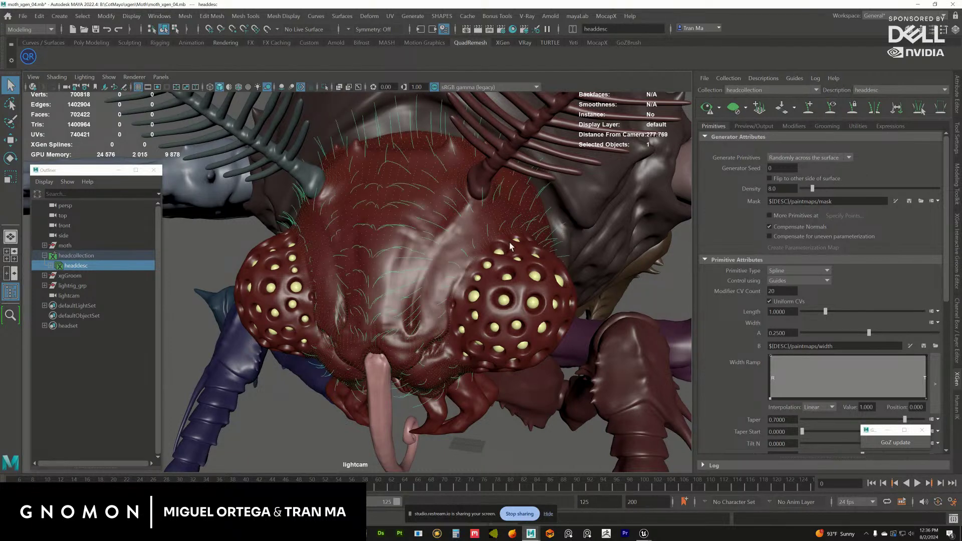
pyautogui.moveTo(511, 247)
pyautogui.keyDown('alt'); pyautogui.mouseDown()
pyautogui.moveTo(535, 278)
pyautogui.moveTo(497, 261)
pyautogui.moveTo(502, 282)
pyautogui.mouseUp(); pyautogui.keyUp('alt')
pyautogui.press('7')
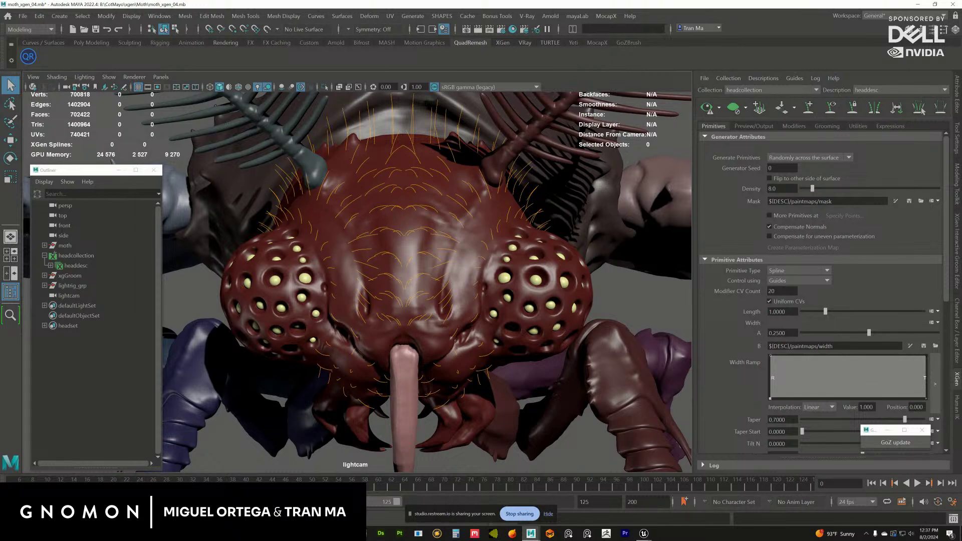
pyautogui.keyDown('alt'); pyautogui.moveTo(426, 238); pyautogui.dragTo(443, 251); pyautogui.keyUp('alt')
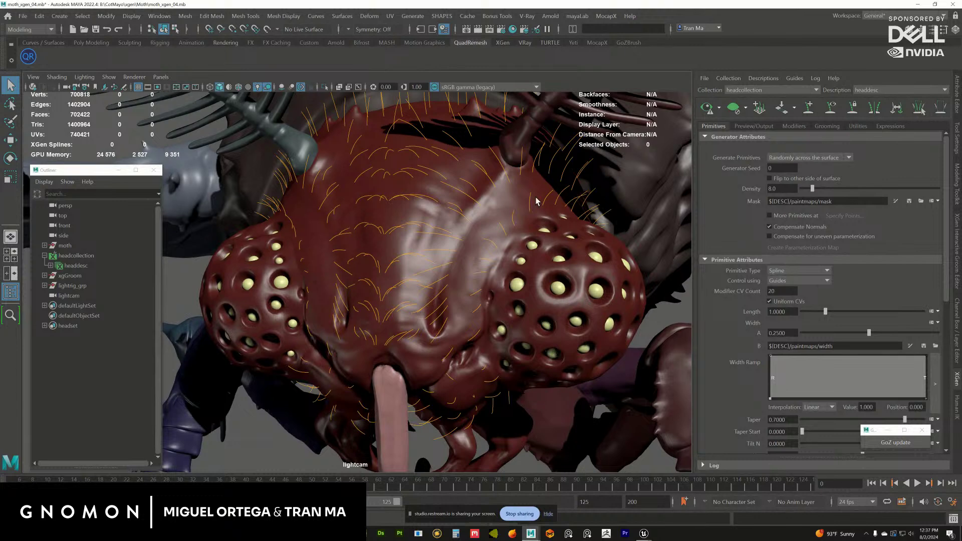
# - Regenerate the headdesc fur preview and inspect the head fur from different angles
pyautogui.click(707, 110)
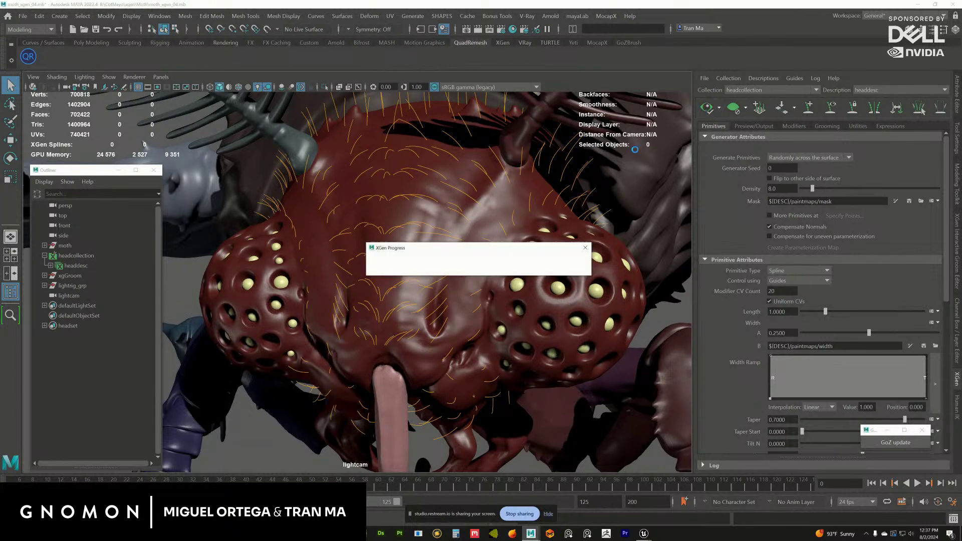
pyautogui.keyDown('alt'); pyautogui.moveTo(529, 193); pyautogui.dragTo(442, 185); pyautogui.keyUp('alt')
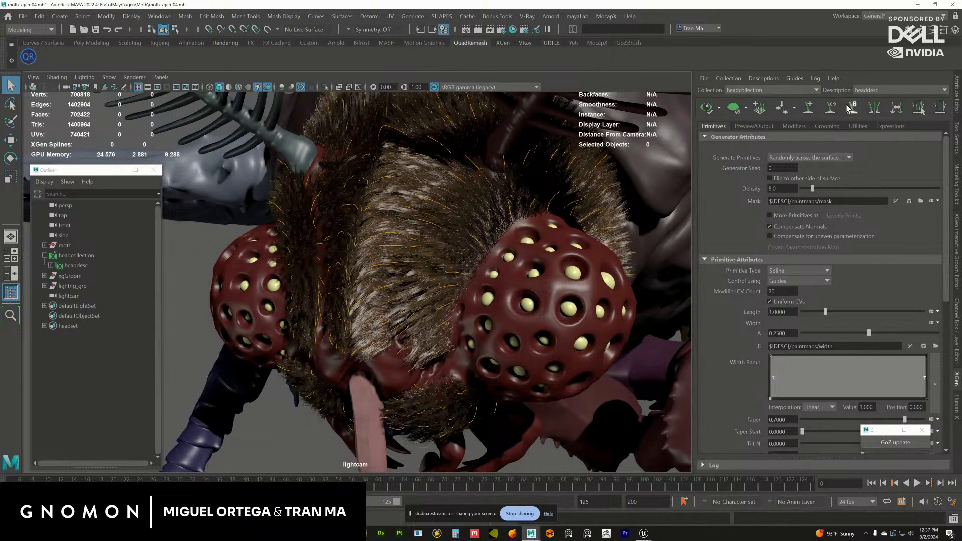
pyautogui.keyDown('alt'); pyautogui.moveTo(504, 252); pyautogui.dragTo(529, 251); pyautogui.keyUp('alt')
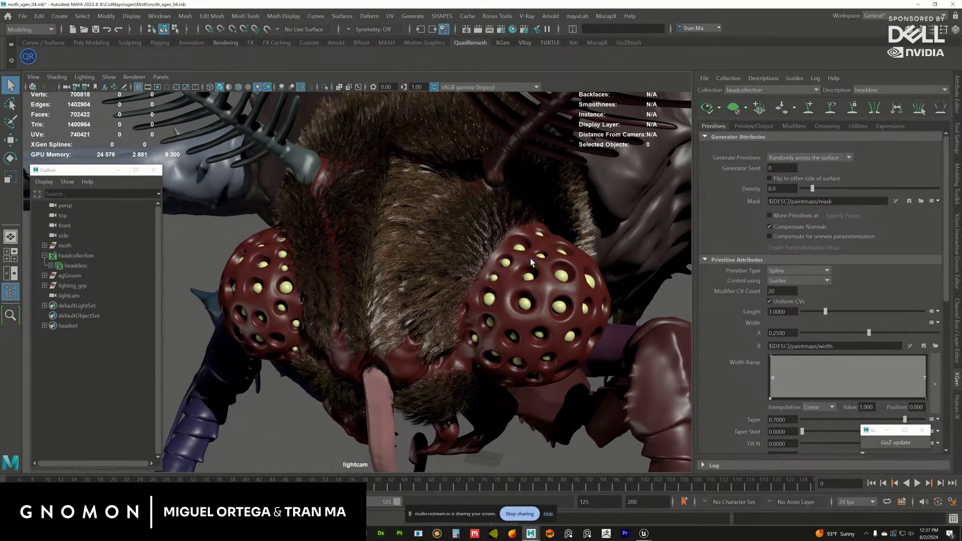
pyautogui.keyDown('alt'); pyautogui.moveTo(523, 252); pyautogui.dragTo(503, 256); pyautogui.keyUp('alt')
# - Turn off all noise, cut and clumping modifiers of headdesc and inspect the head fur without them
pyautogui.click(825, 126)
pyautogui.click(795, 126)
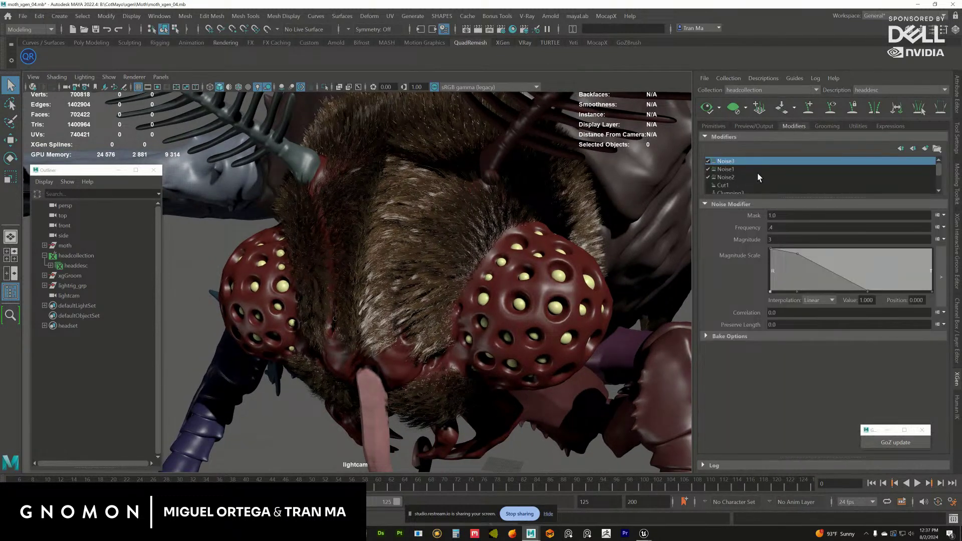
pyautogui.moveTo(818, 198); pyautogui.dragTo(818, 217)
pyautogui.click(708, 160)
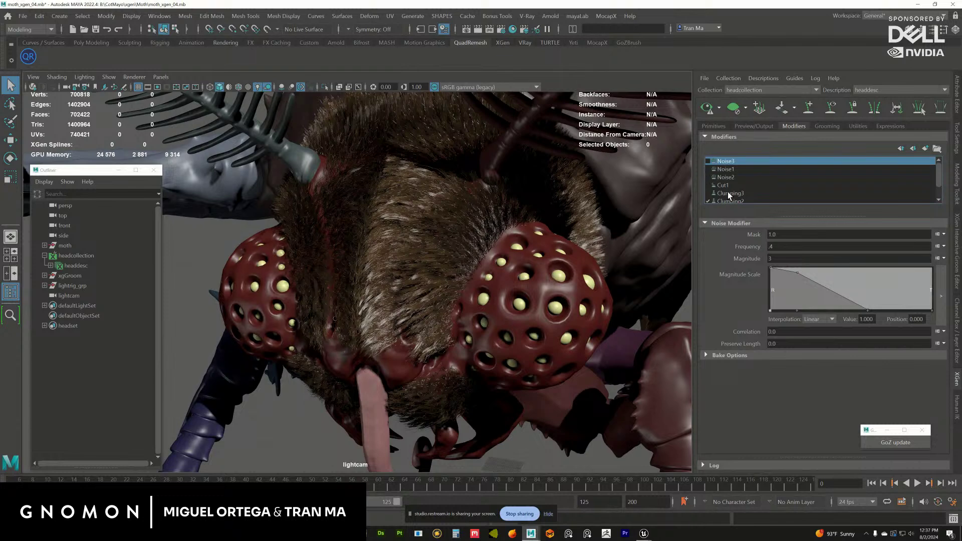
pyautogui.moveTo(940, 167); pyautogui.dragTo(940, 187)
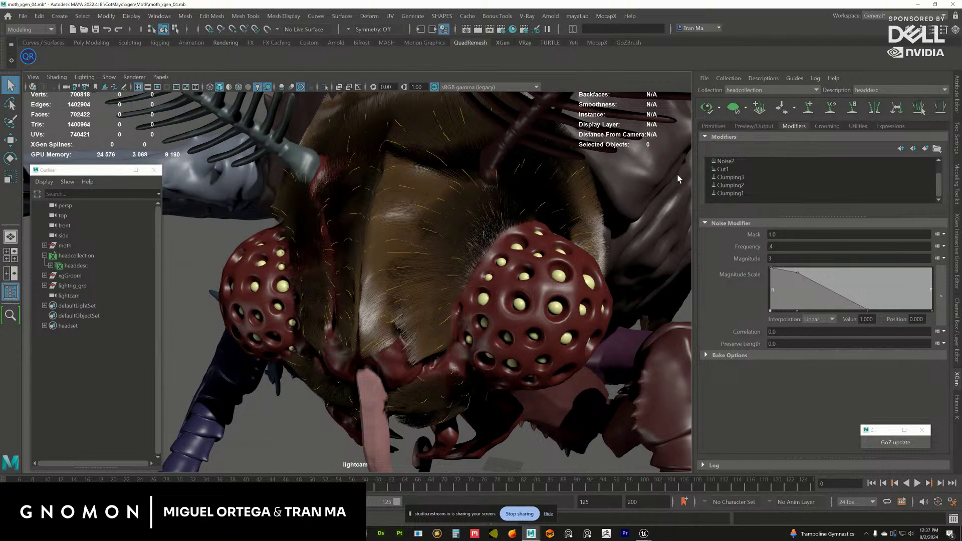
pyautogui.keyDown('alt'); pyautogui.moveTo(566, 243); pyautogui.dragTo(506, 216); pyautogui.keyUp('alt')
# - Enable the Clumping1 modifier and update the fur preview
pyautogui.click(708, 194)
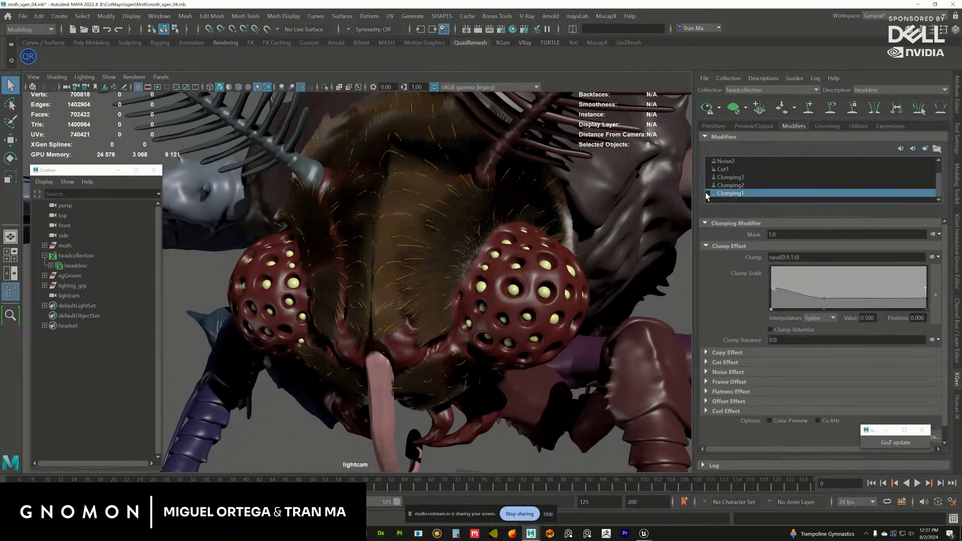
pyautogui.click(706, 107)
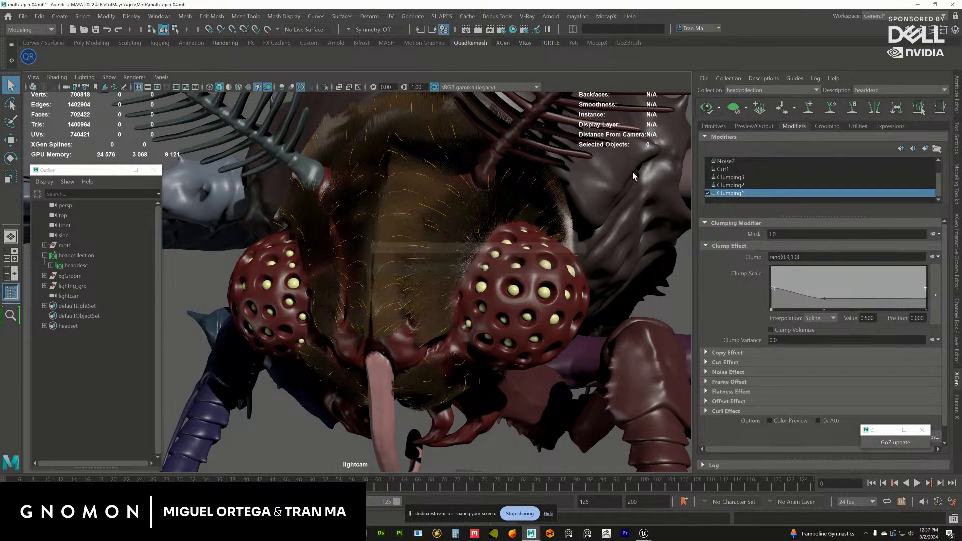
pyautogui.moveTo(495, 228)
pyautogui.keyDown('alt'); pyautogui.mouseDown()
pyautogui.moveTo(486, 225)
pyautogui.moveTo(501, 224)
pyautogui.moveTo(493, 229)
pyautogui.mouseUp(); pyautogui.keyUp('alt')
# - Enable the Clumping2 modifier as well, refresh the preview and inspect the clumped fur above the eye up close
pyautogui.click(736, 185)
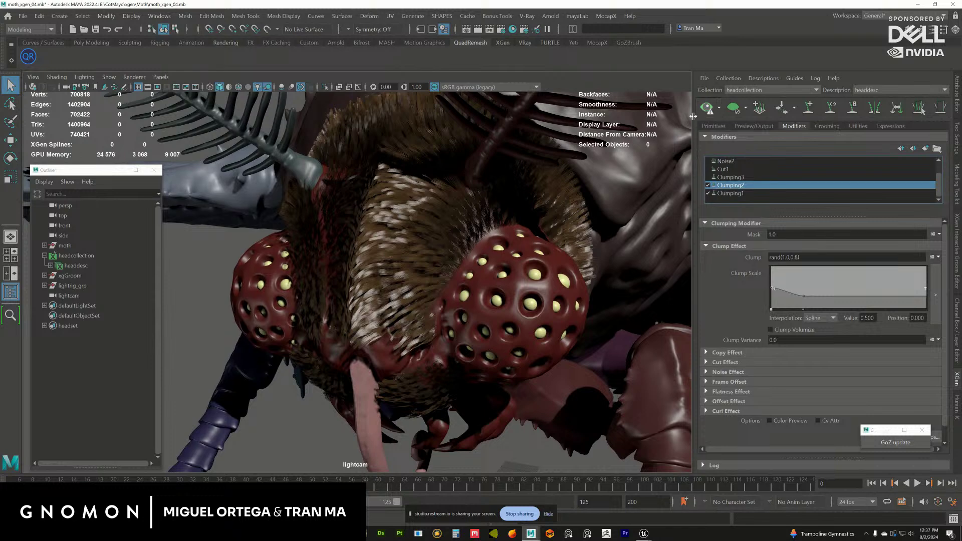
pyautogui.scroll(3, 556, 238)
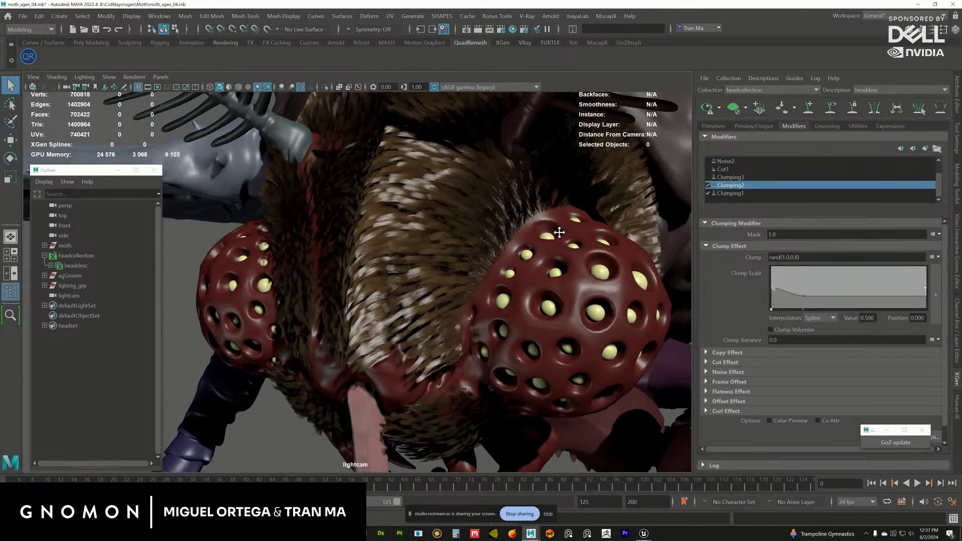
pyautogui.scroll(3, 557, 230)
pyautogui.scroll(4, 552, 229)
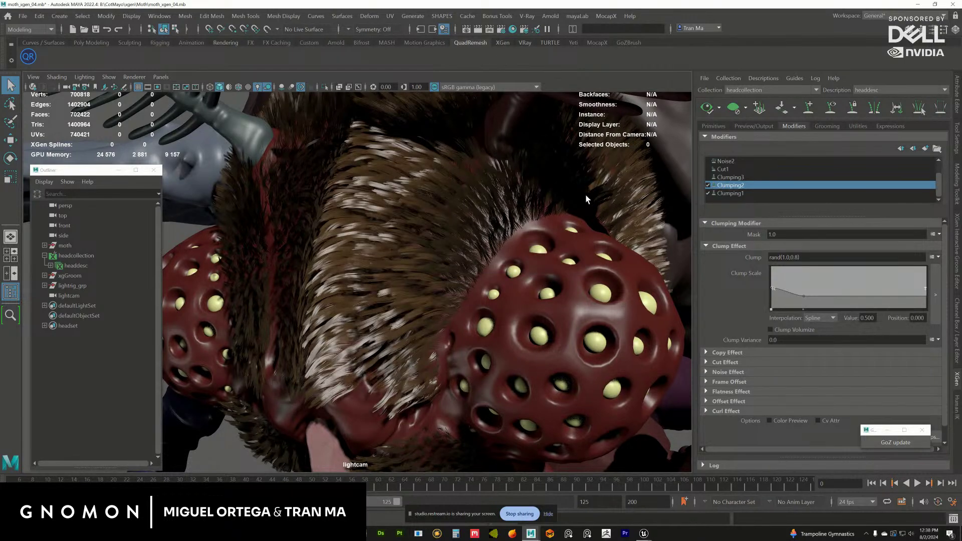
pyautogui.scroll(-2, 587, 201)
pyautogui.scroll(4, 591, 206)
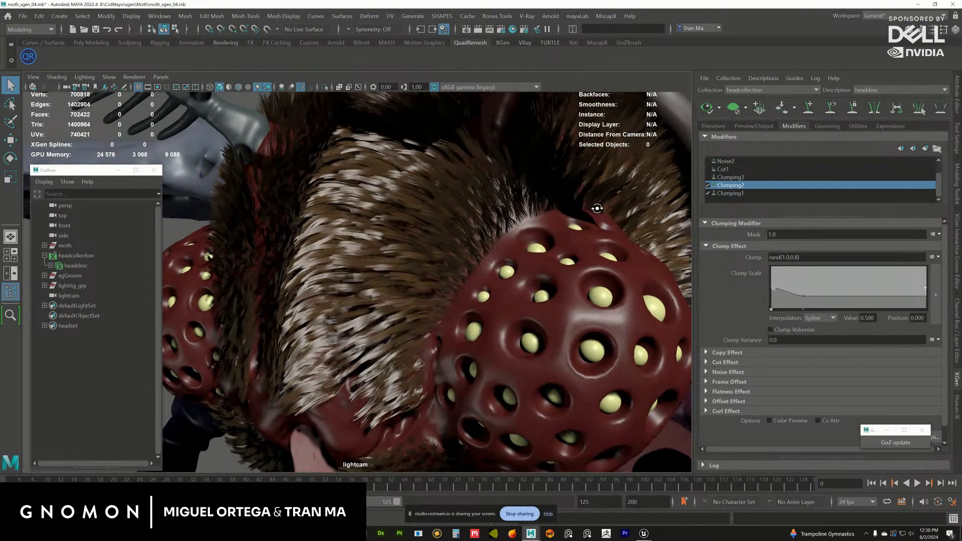
pyautogui.keyDown('alt'); pyautogui.moveTo(590, 205); pyautogui.dragTo(420, 239); pyautogui.keyUp('alt')
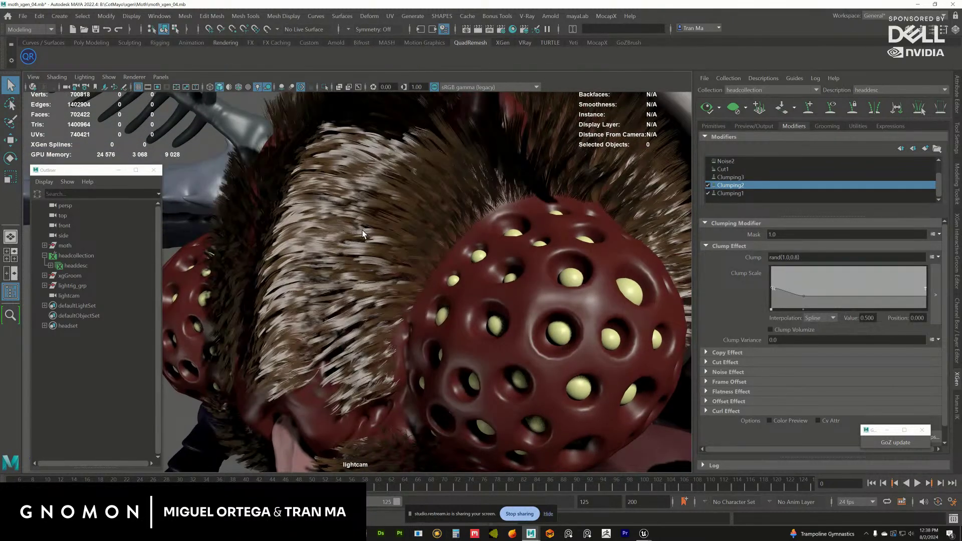
# - Enable the Cut1 and Noise2 modifiers and update the fur preview
pyautogui.click(722, 169)
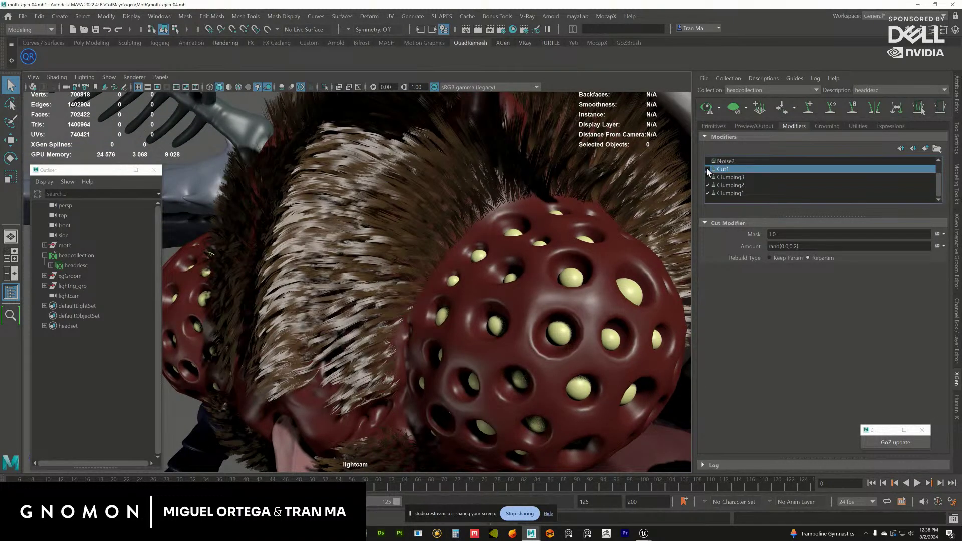
pyautogui.click(706, 111)
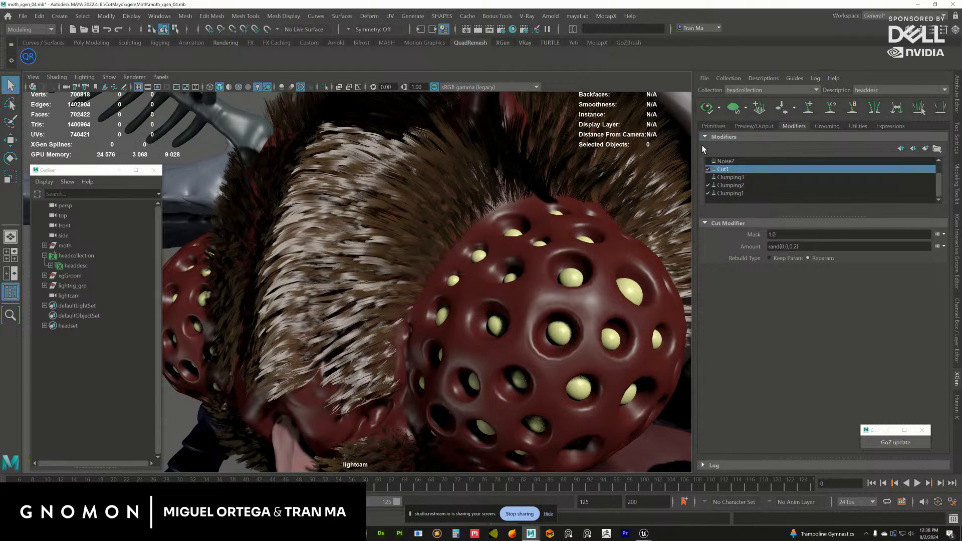
pyautogui.click(708, 161)
pyautogui.click(708, 169)
pyautogui.click(706, 110)
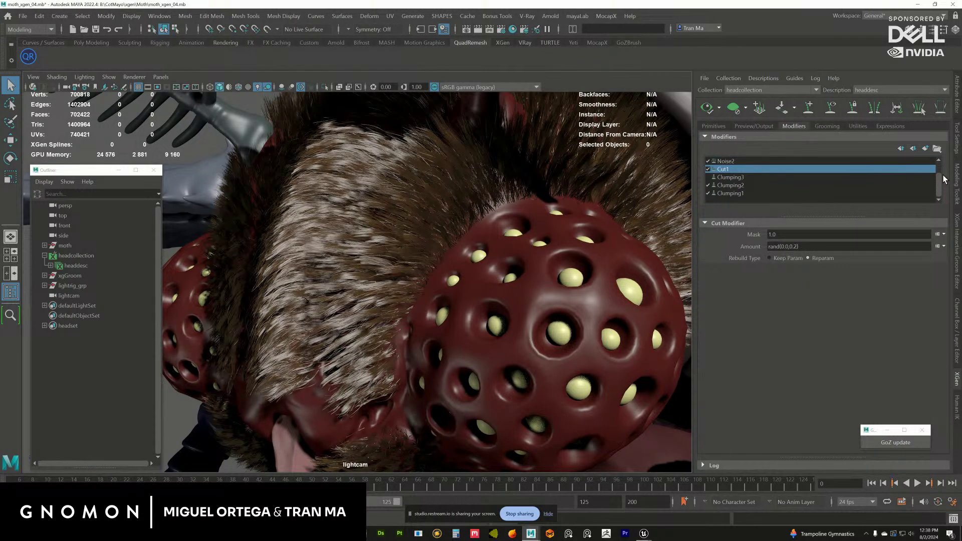
# - Enable the Noise1 and Noise3 modifiers, updating the preview after each, and inspect the fur strands beside the eye up close
pyautogui.scroll(1, 940, 189)
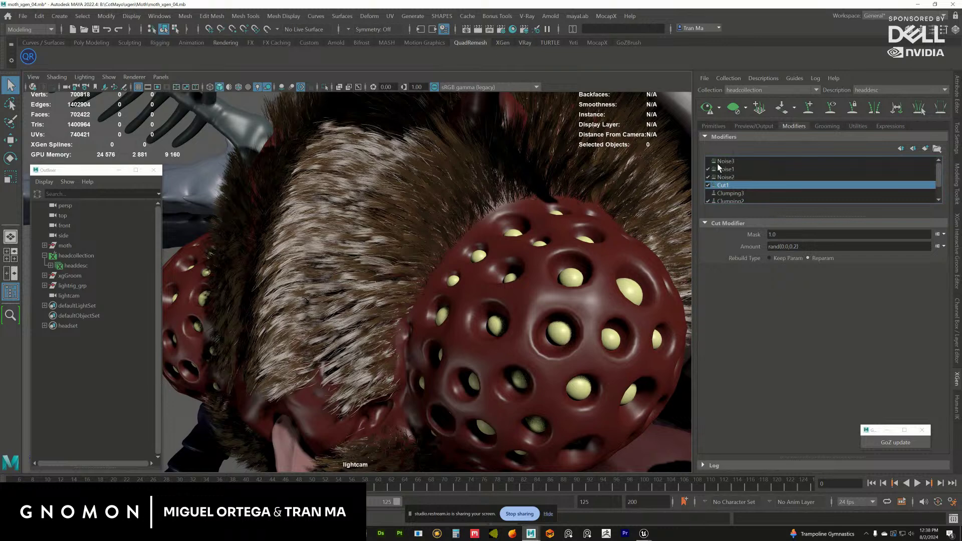
pyautogui.click(706, 109)
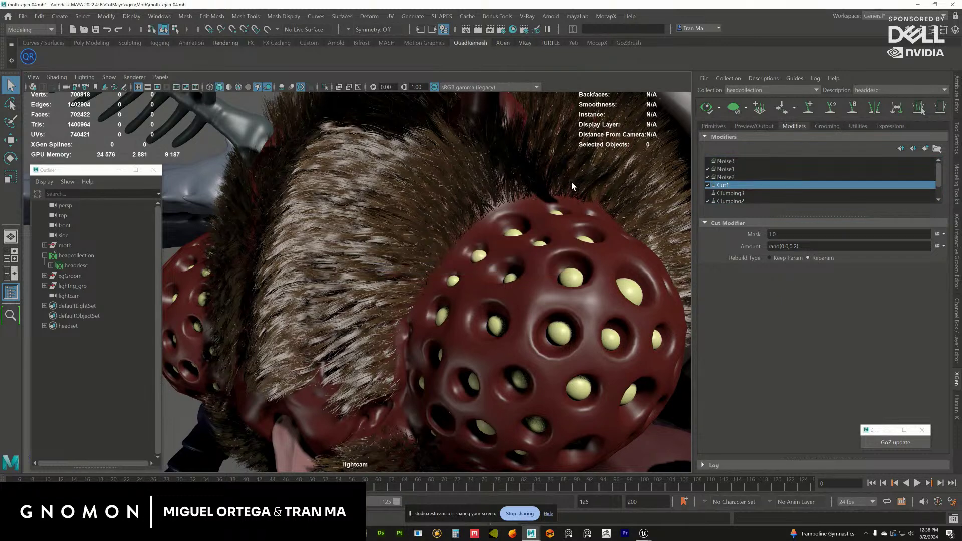
pyautogui.click(710, 160)
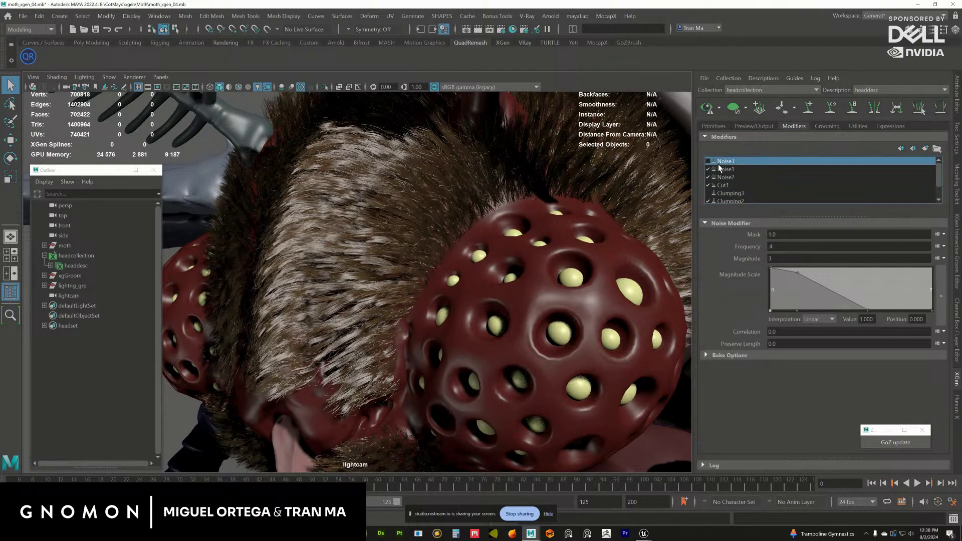
pyautogui.click(706, 109)
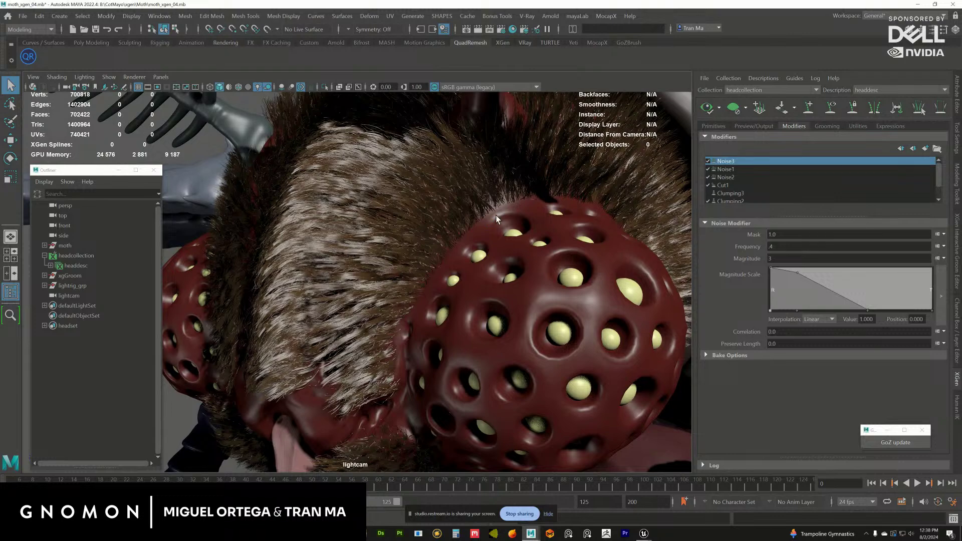
pyautogui.keyDown('alt'); pyautogui.moveTo(489, 213); pyautogui.dragTo(384, 272); pyautogui.keyUp('alt')
pyautogui.scroll(5, 499, 271)
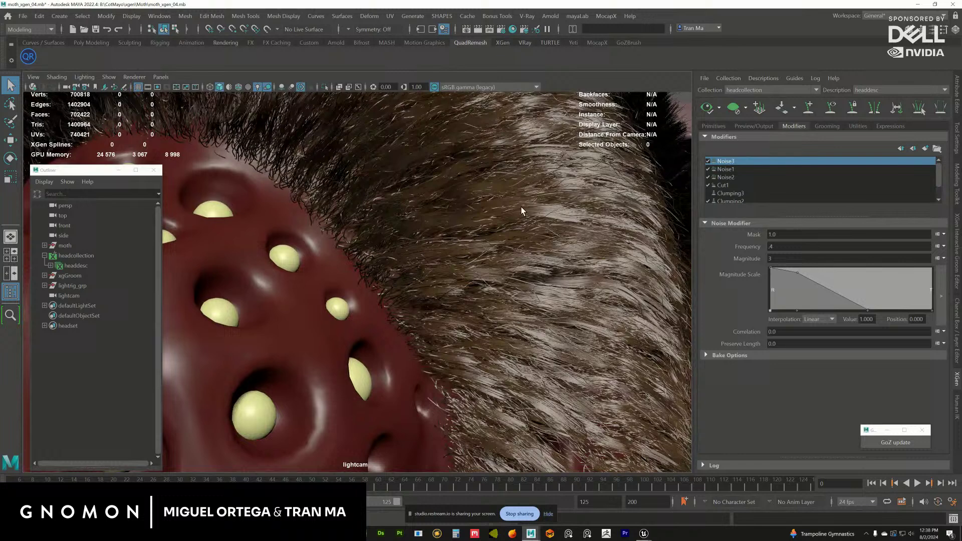
# - Disable and re-enable the Noise3 modifier to compare the fur, and view the moth's whole furred head
pyautogui.click(708, 161)
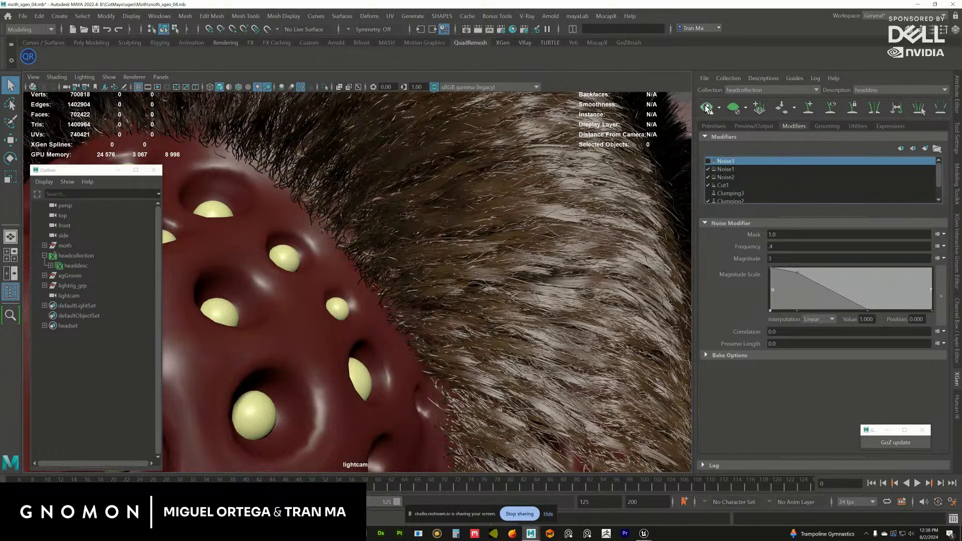
pyautogui.click(709, 161)
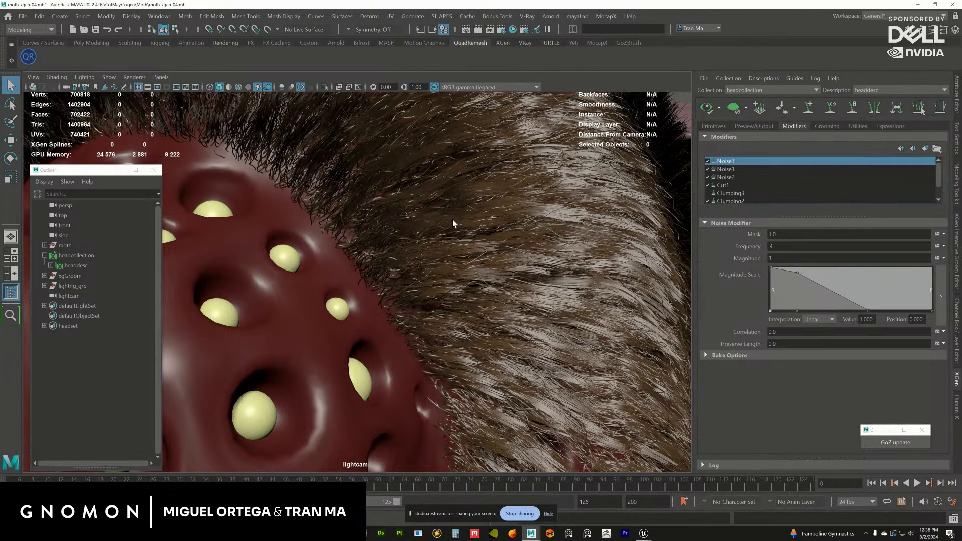
pyautogui.scroll(-10, 521, 279)
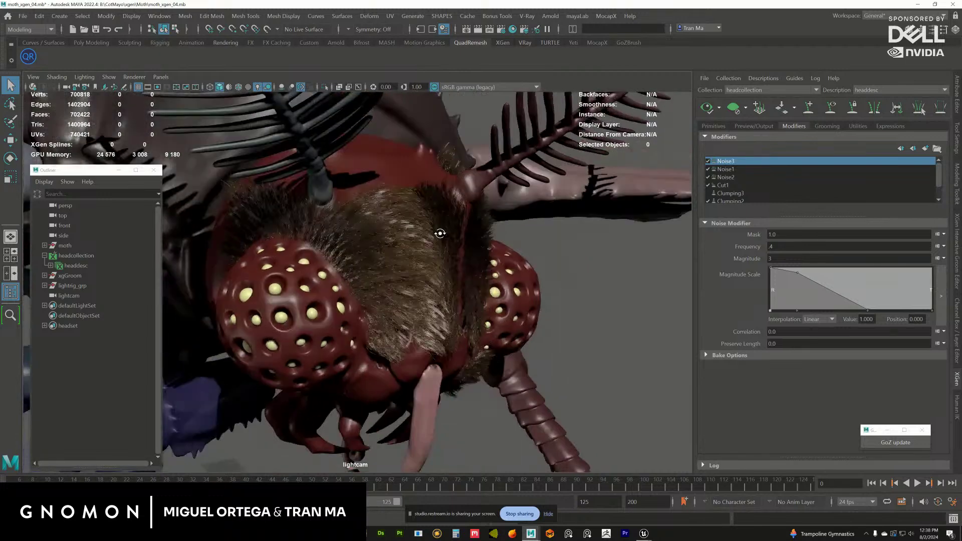
pyautogui.scroll(-8, 513, 264)
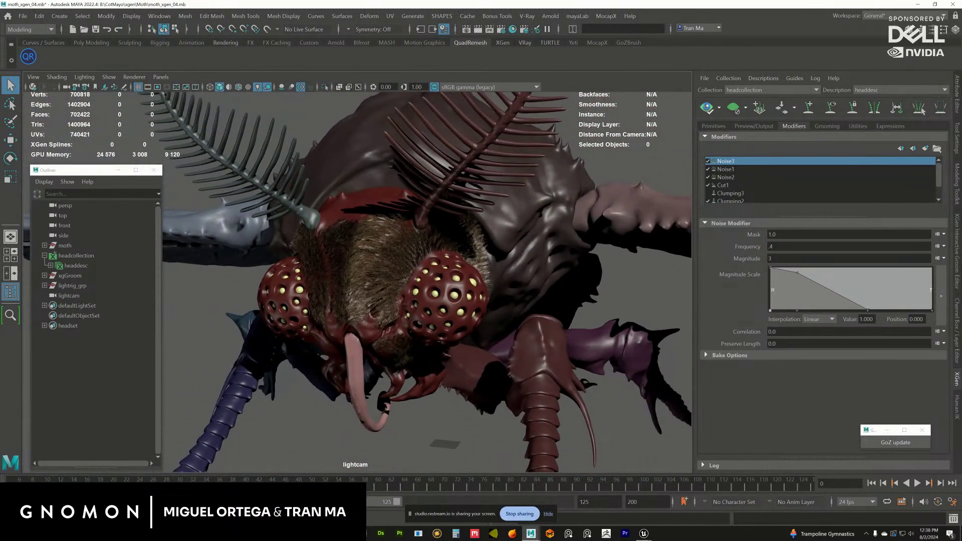
# - Brighten the colour of the head's moth_head_mtl material to a medium red and check it against the fur
pyautogui.keyDown('alt'); pyautogui.moveTo(441, 275); pyautogui.dragTo(464, 282); pyautogui.keyUp('alt')
pyautogui.click(470, 285)
pyautogui.click(958, 107)
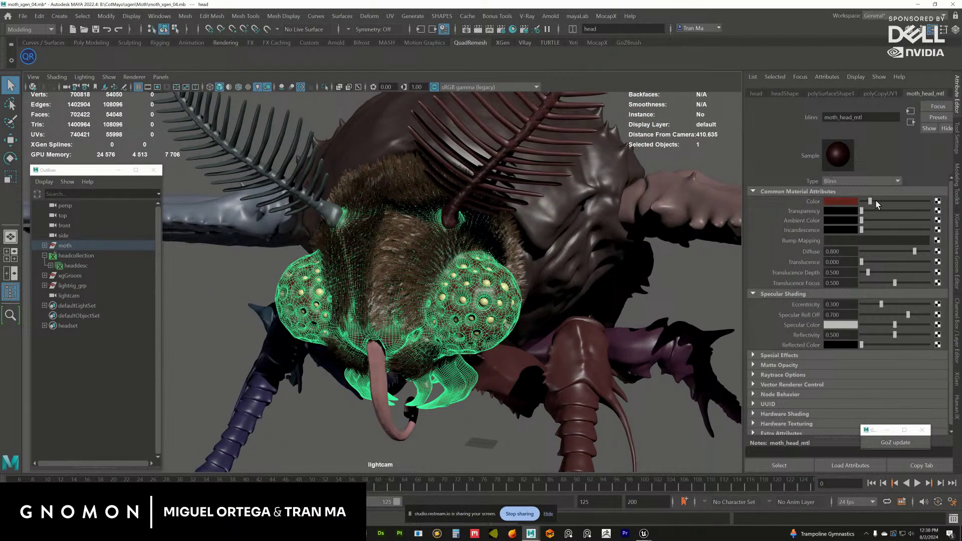
pyautogui.moveTo(876, 202); pyautogui.dragTo(912, 203)
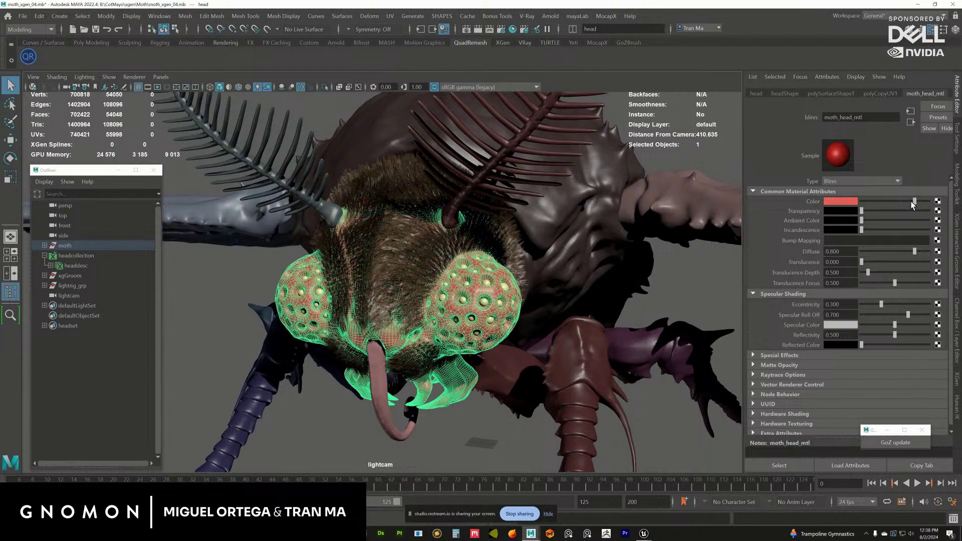
pyautogui.keyDown('alt'); pyautogui.moveTo(481, 281); pyautogui.dragTo(497, 281); pyautogui.keyUp('alt')
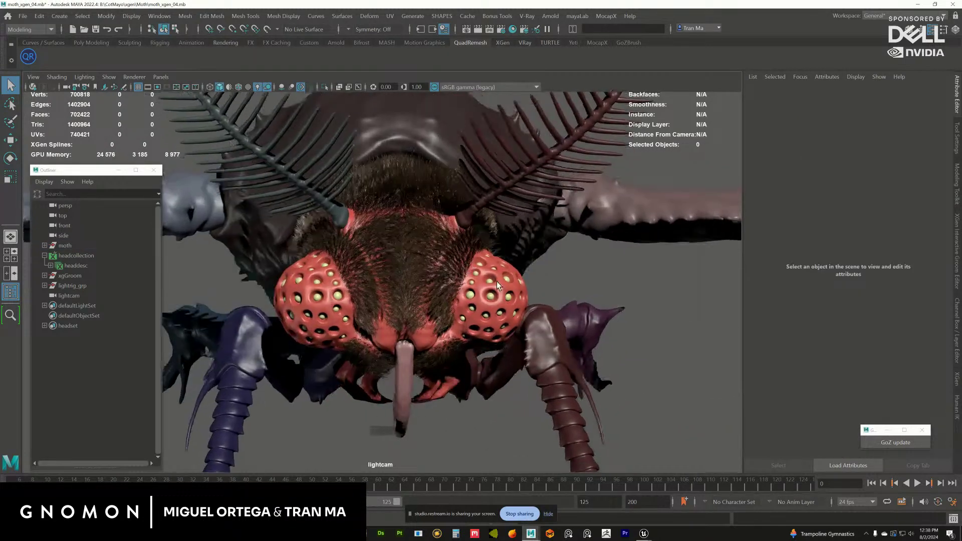
pyautogui.click(494, 280)
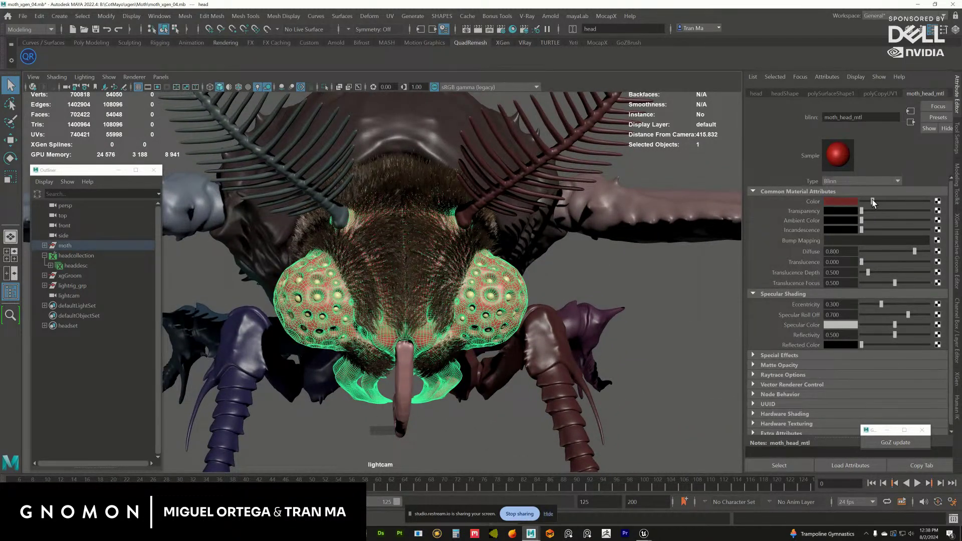
pyautogui.click(873, 201)
pyautogui.click(634, 313)
pyautogui.keyDown('alt'); pyautogui.moveTo(495, 299); pyautogui.dragTo(485, 299); pyautogui.keyUp('alt')
pyautogui.click(485, 300)
pyautogui.moveTo(878, 203); pyautogui.dragTo(883, 203)
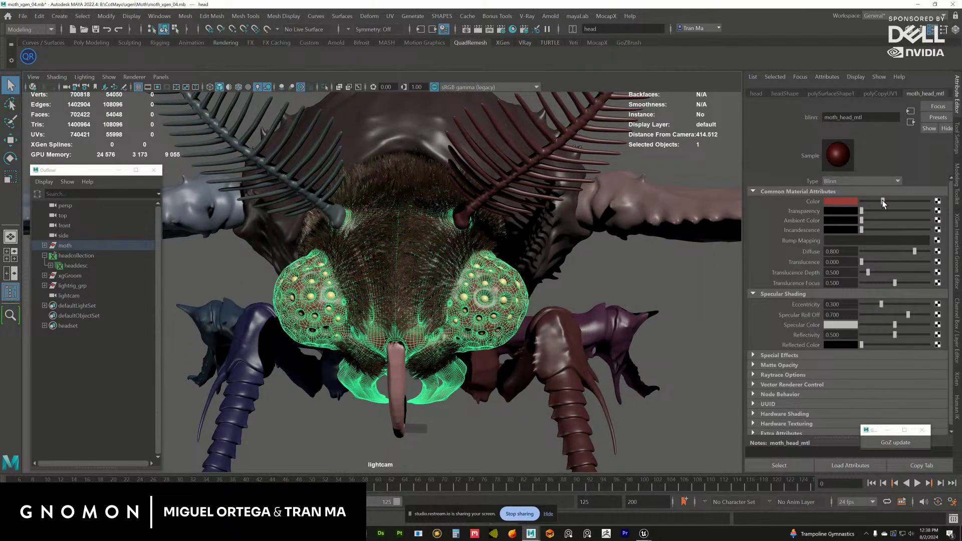
pyautogui.click(714, 278)
pyautogui.keyDown('alt'); pyautogui.moveTo(714, 278); pyautogui.dragTo(418, 149); pyautogui.keyUp('alt')
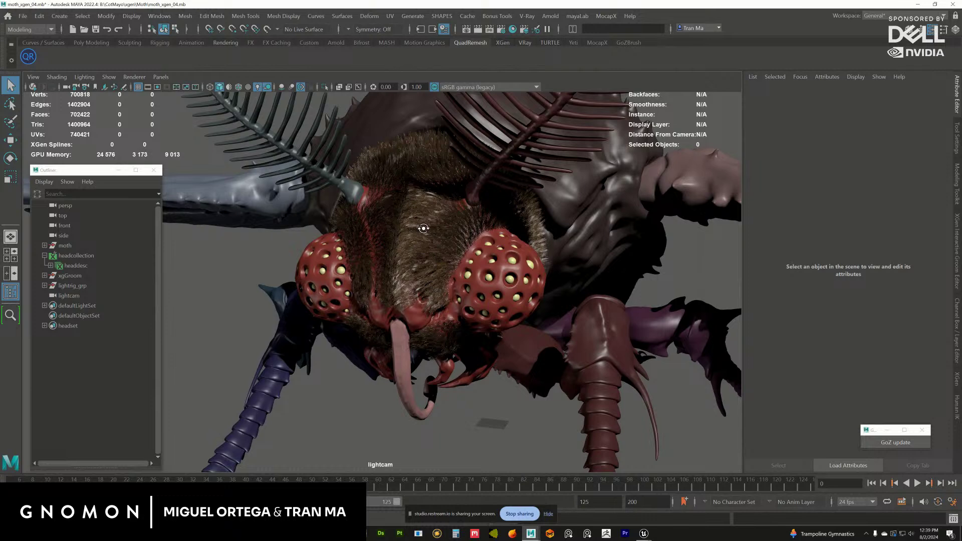
# - Open the head mesh in the UV Editor and arrange the UV layout beside the model
pyautogui.keyDown('alt'); pyautogui.moveTo(424, 228); pyautogui.dragTo(446, 253); pyautogui.keyUp('alt')
pyautogui.click(485, 259)
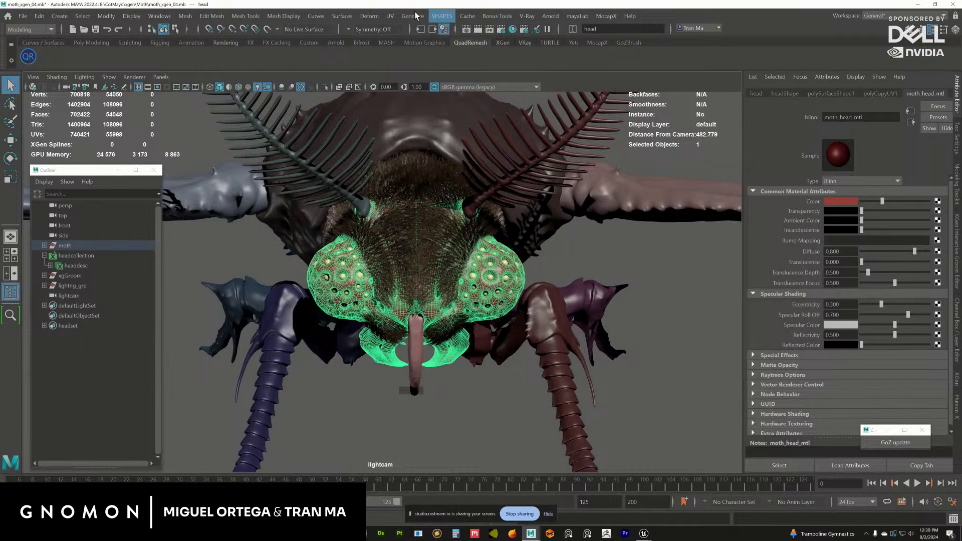
pyautogui.click(389, 16)
pyautogui.click(407, 36)
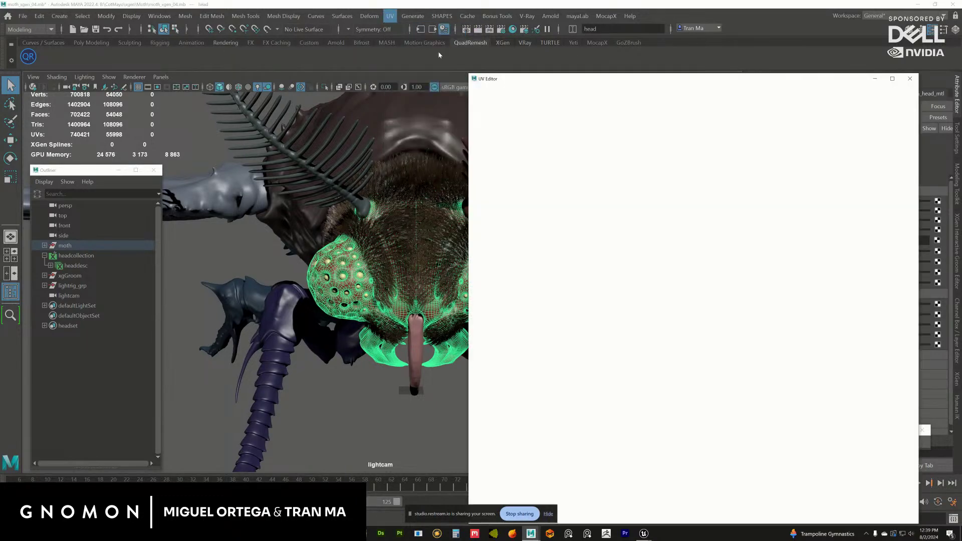
pyautogui.moveTo(616, 81); pyautogui.dragTo(601, 55)
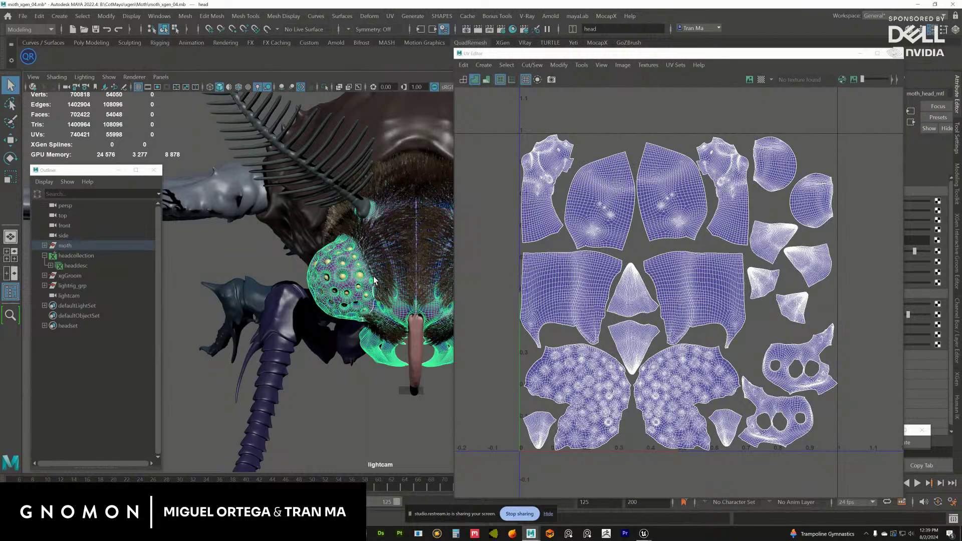
pyautogui.keyDown('alt'); pyautogui.moveTo(332, 300); pyautogui.dragTo(391, 322); pyautogui.keyUp('alt')
pyautogui.scroll(-4, 541, 270)
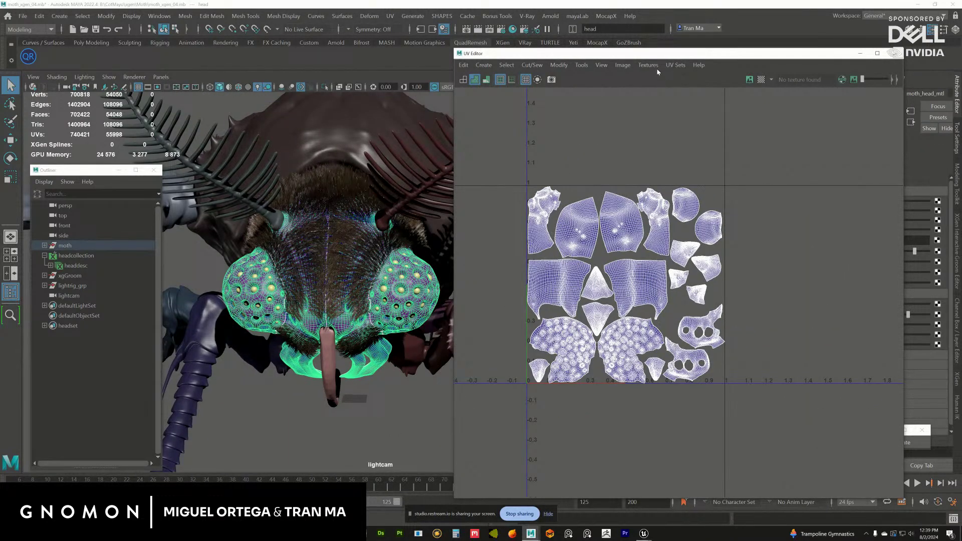
# - Detach the UV set list, compare the head's map1 and udim layouts, and leave udim as the current set
pyautogui.click(675, 65)
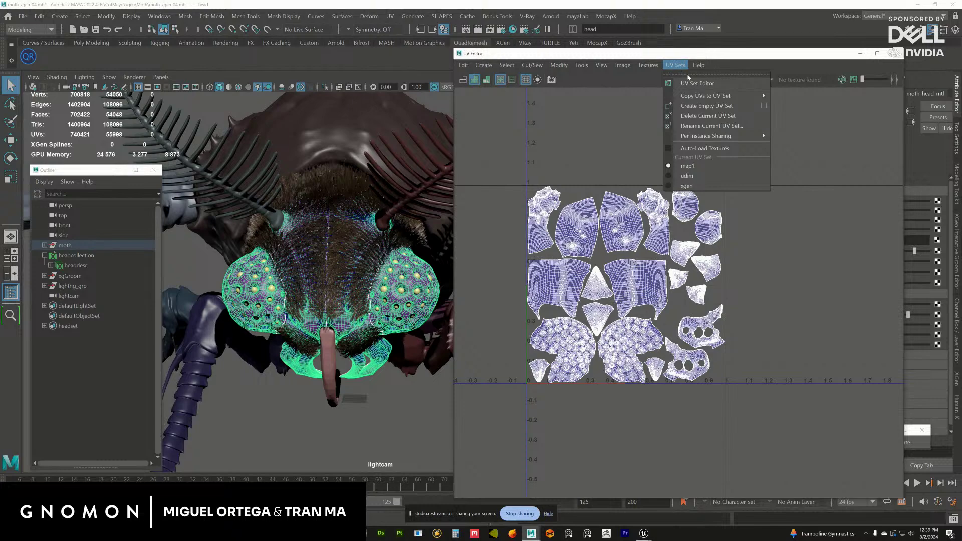
pyautogui.click(688, 74)
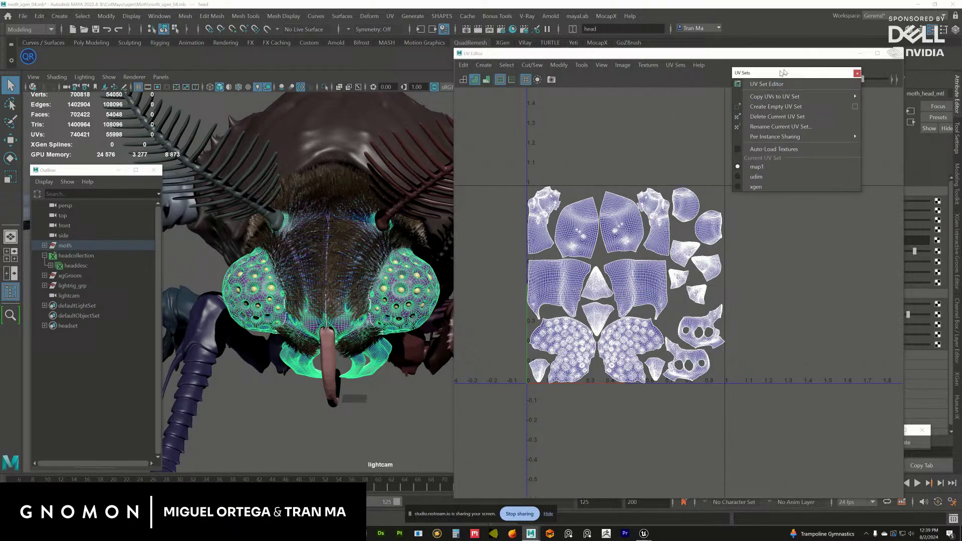
pyautogui.click(766, 173)
pyautogui.scroll(-3, 633, 302)
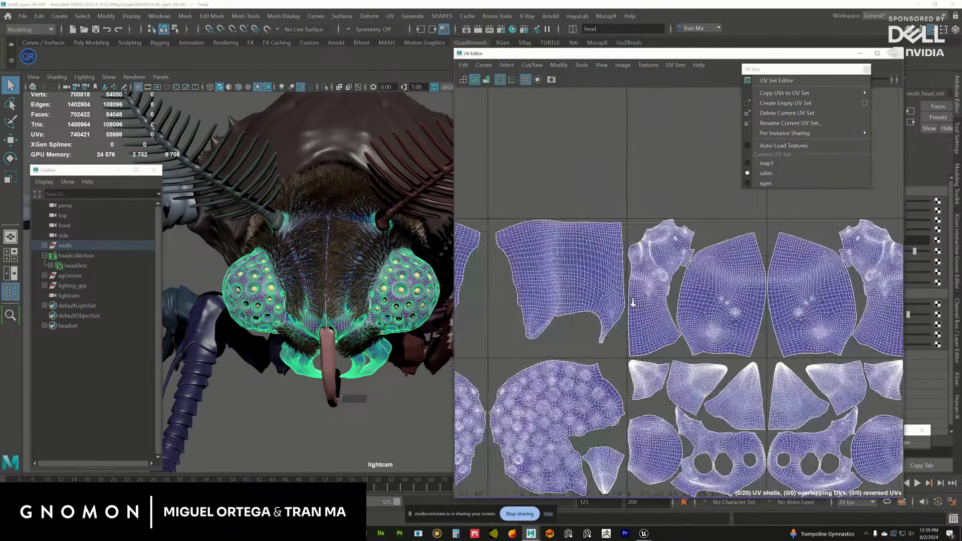
pyautogui.scroll(-3, 633, 302)
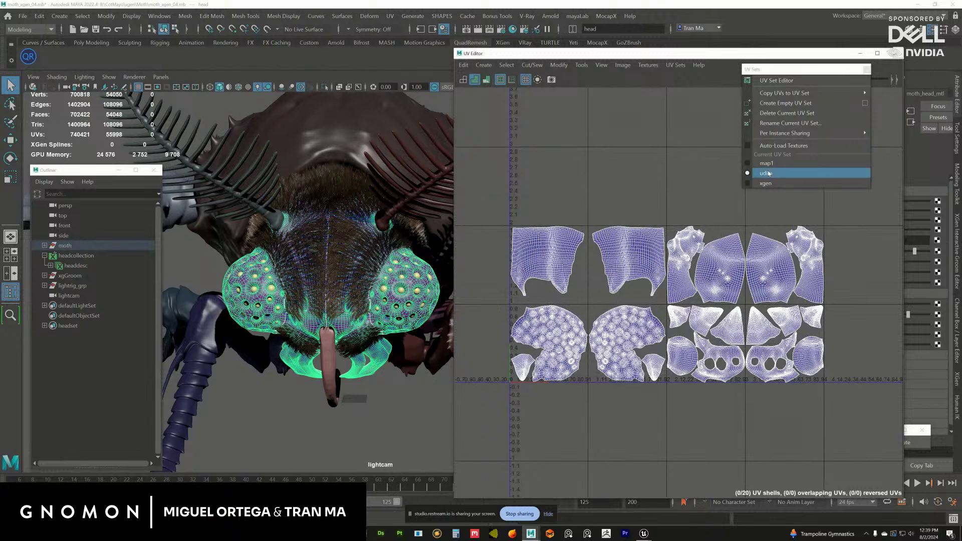
pyautogui.click(767, 163)
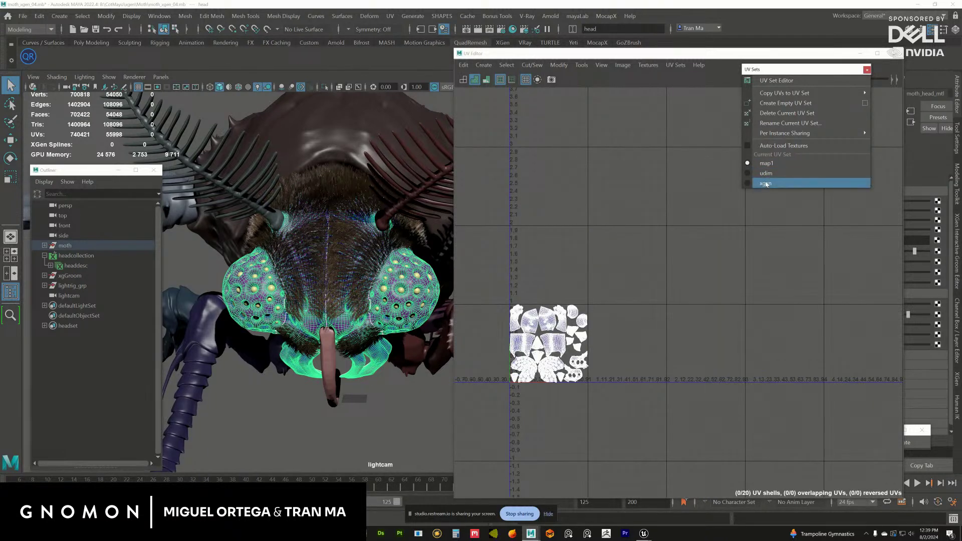
pyautogui.click(766, 173)
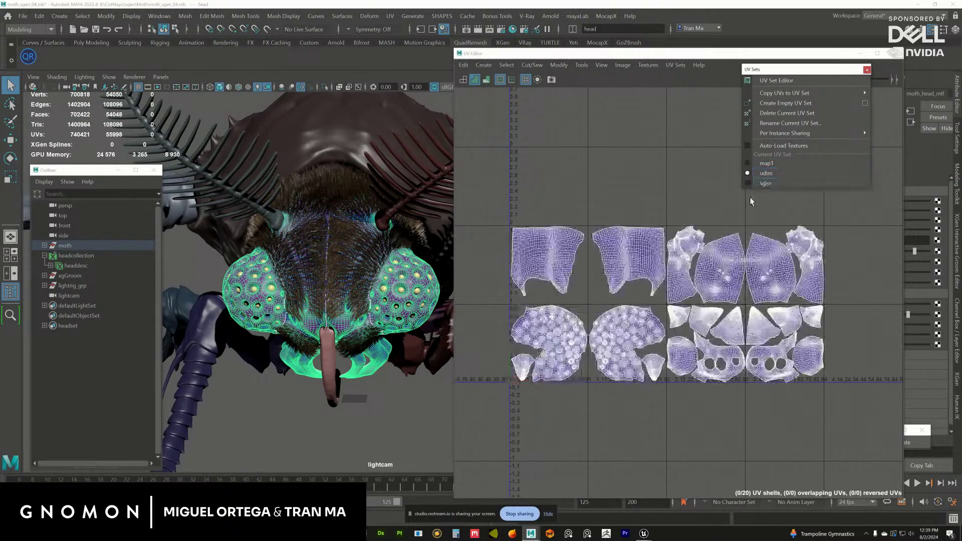
# - Copy all UVs of the udim set into map1, make map1 the current set and close the UV Editor
pyautogui.scroll(-1, 695, 249)
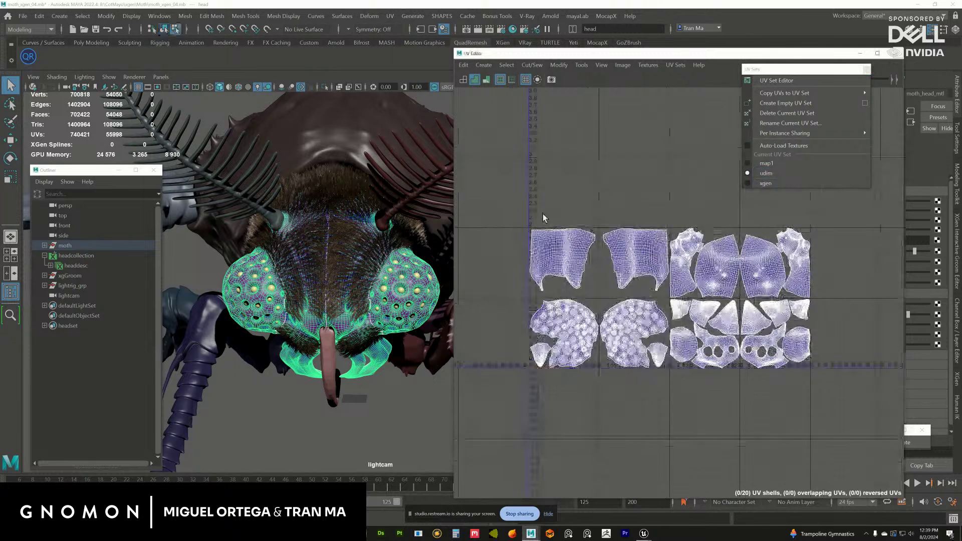
pyautogui.moveTo(544, 217); pyautogui.dragTo(817, 373)
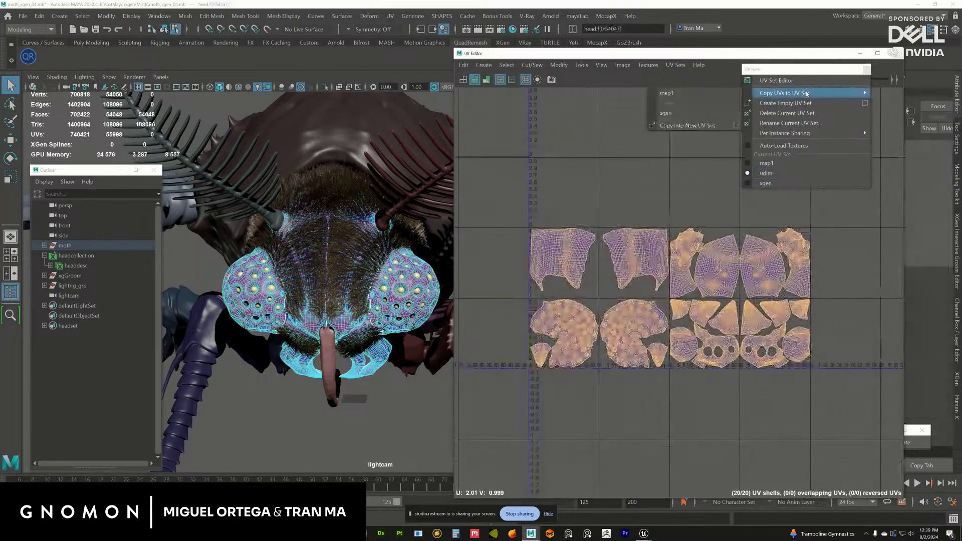
pyautogui.click(754, 163)
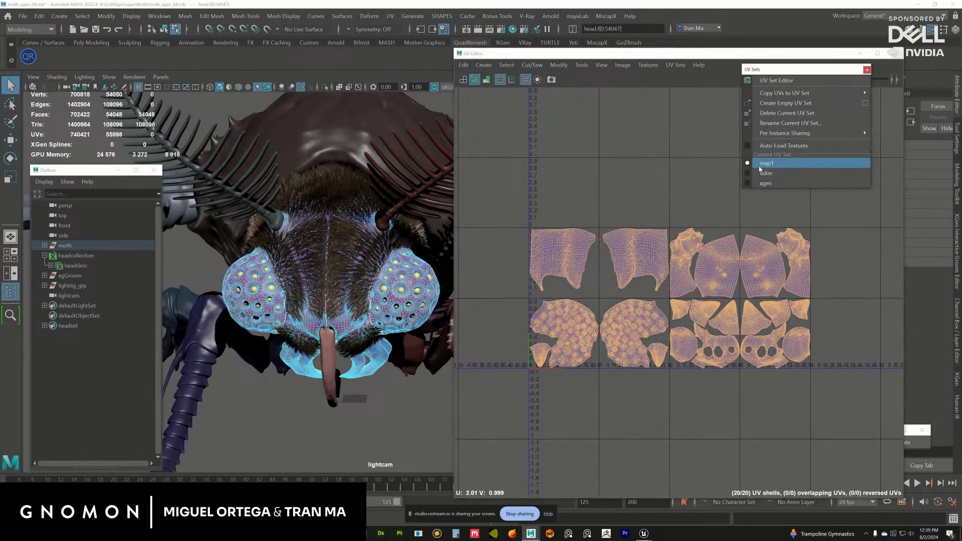
pyautogui.click(867, 70)
pyautogui.click(895, 53)
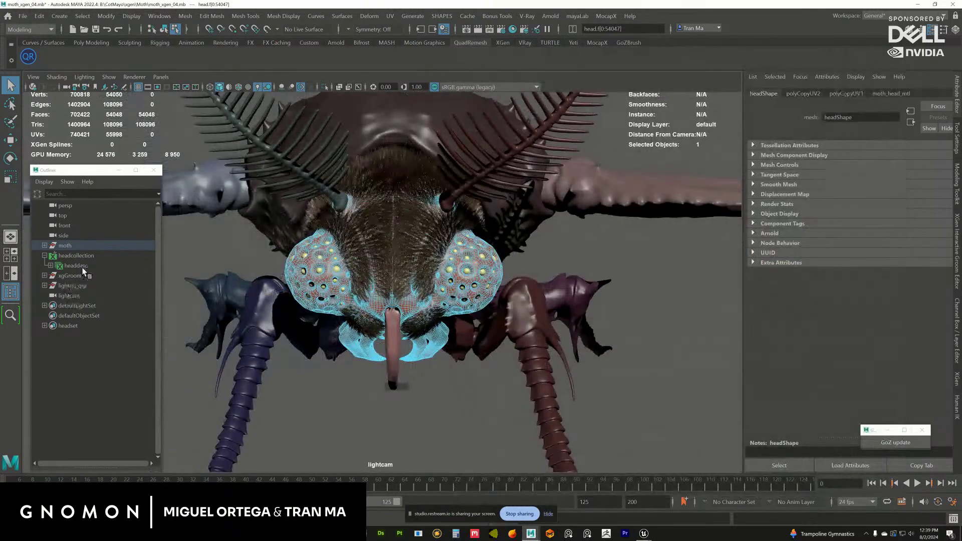
# - Try to convert the headdesc description to an interactive groom
pyautogui.click(75, 265)
pyautogui.press('f')
pyautogui.keyDown('alt'); pyautogui.moveTo(397, 247); pyautogui.dragTo(434, 267); pyautogui.keyUp('alt')
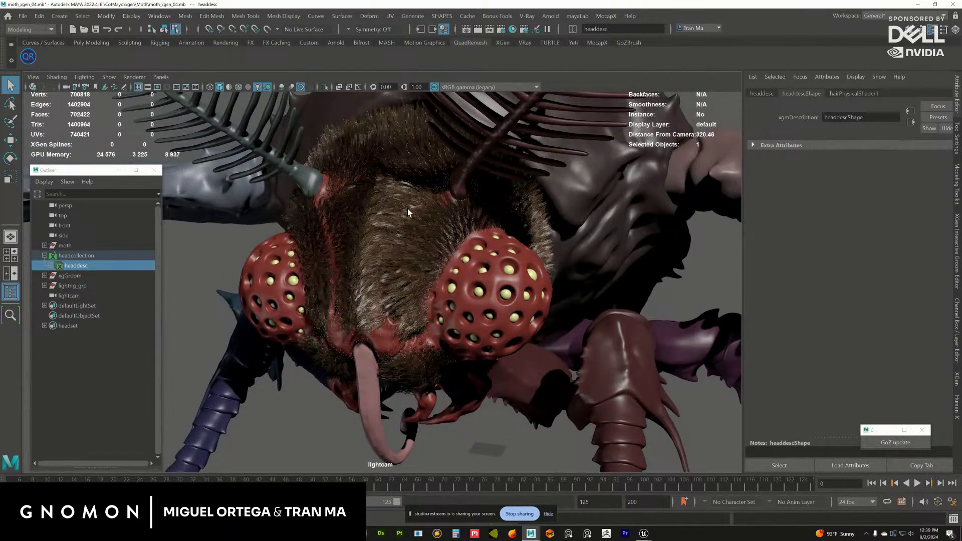
pyautogui.click(413, 16)
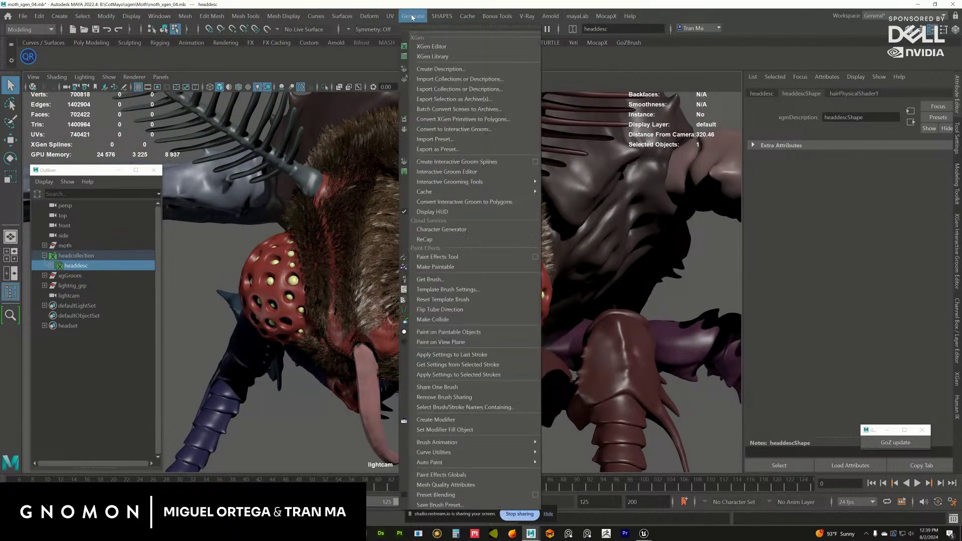
pyautogui.click(474, 131)
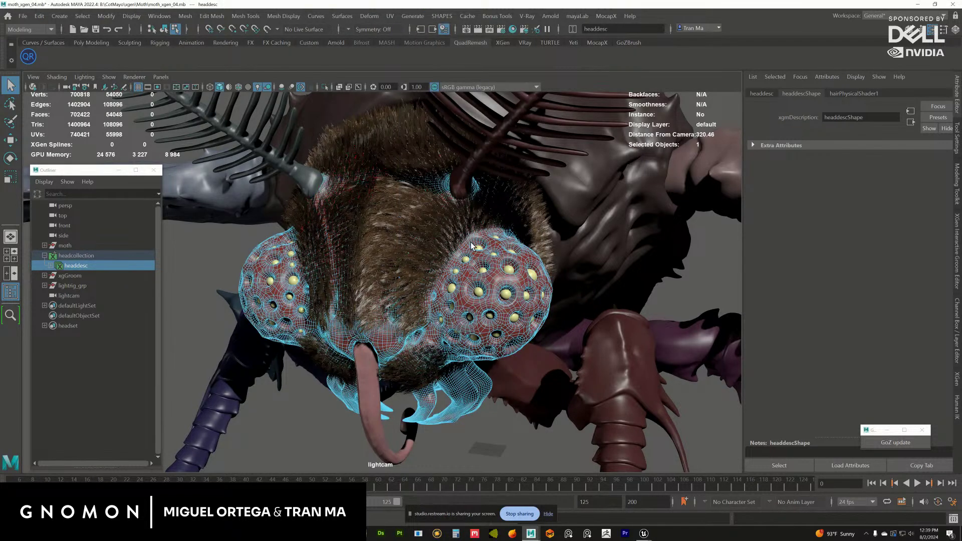
# - Return the head mesh to object mode, reselect it and check its current UV layout in the UV Editor
pyautogui.moveTo(505, 263); pyautogui.dragTo(532, 243, button='right')
pyautogui.click(619, 273)
pyautogui.click(521, 259)
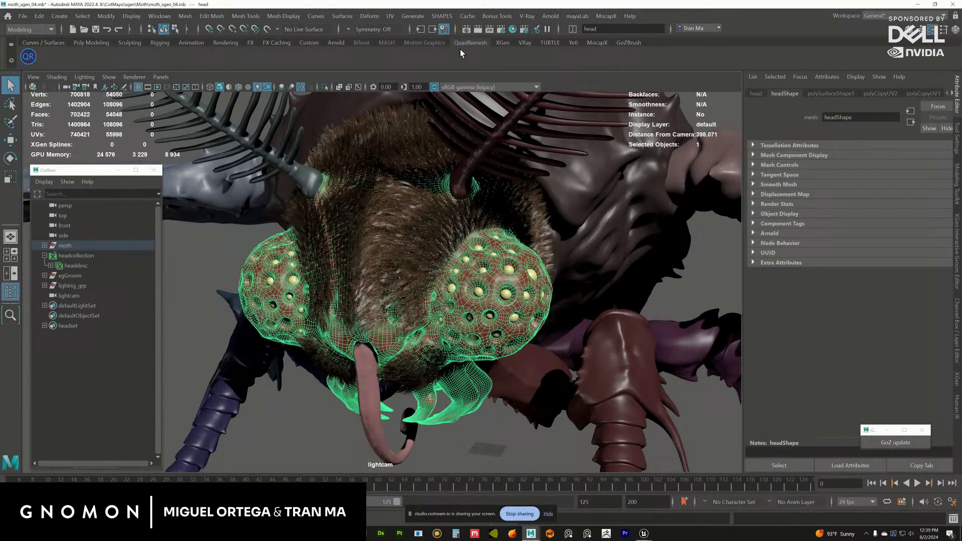
pyautogui.click(391, 16)
pyautogui.click(413, 37)
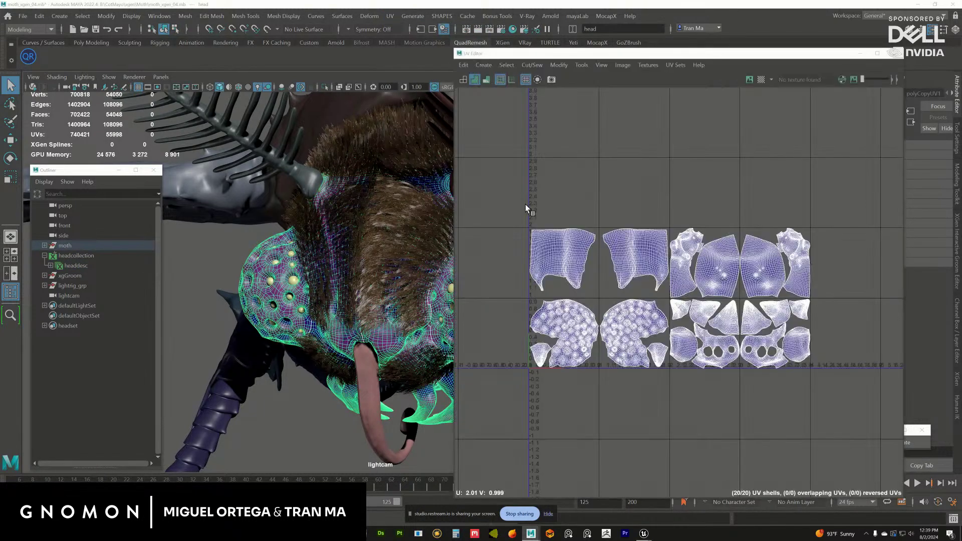
# - Close the UV Editor and switch the viewport to plain shaded display
pyautogui.click(896, 54)
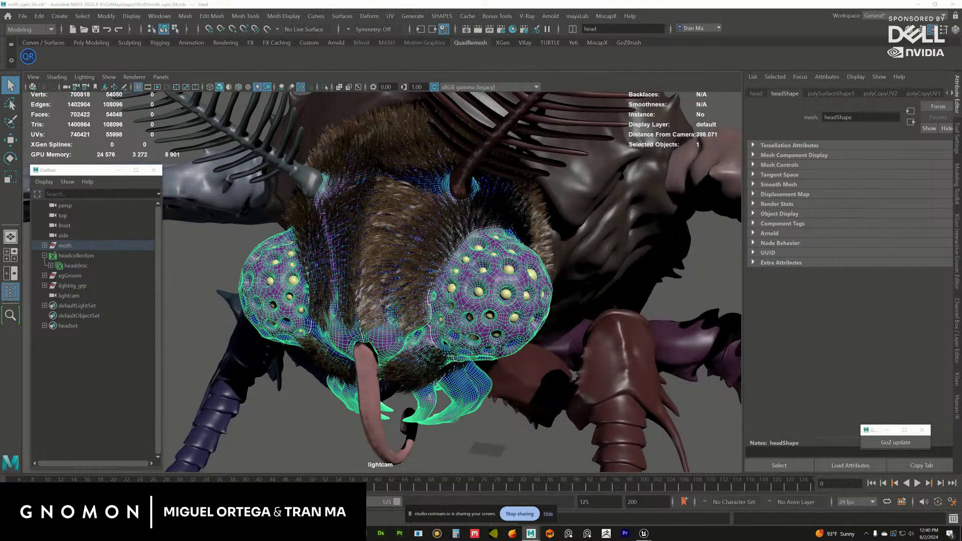
pyautogui.scroll(2, 461, 184)
pyautogui.press('5')
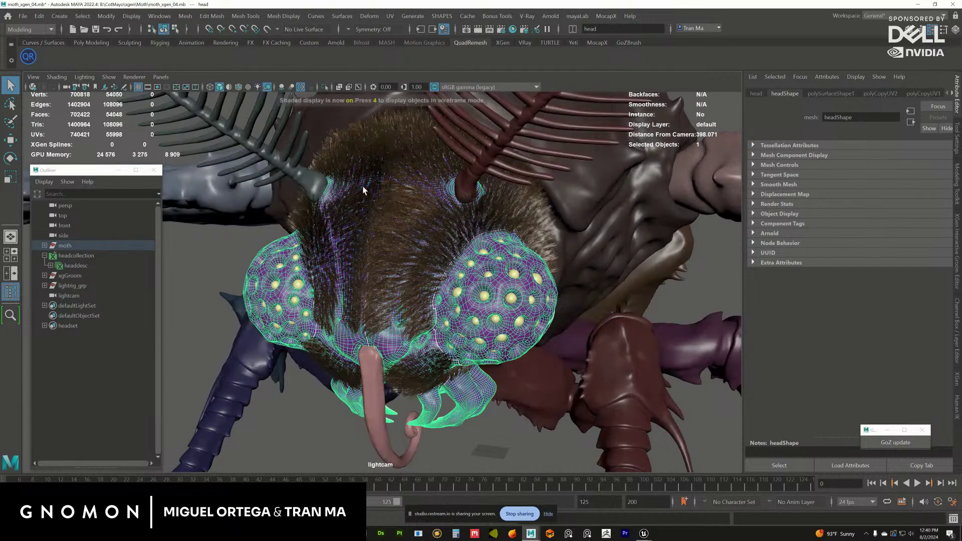
# - Convert the headdesc description to an interactive groom and hide the original headcollection
pyautogui.click(75, 266)
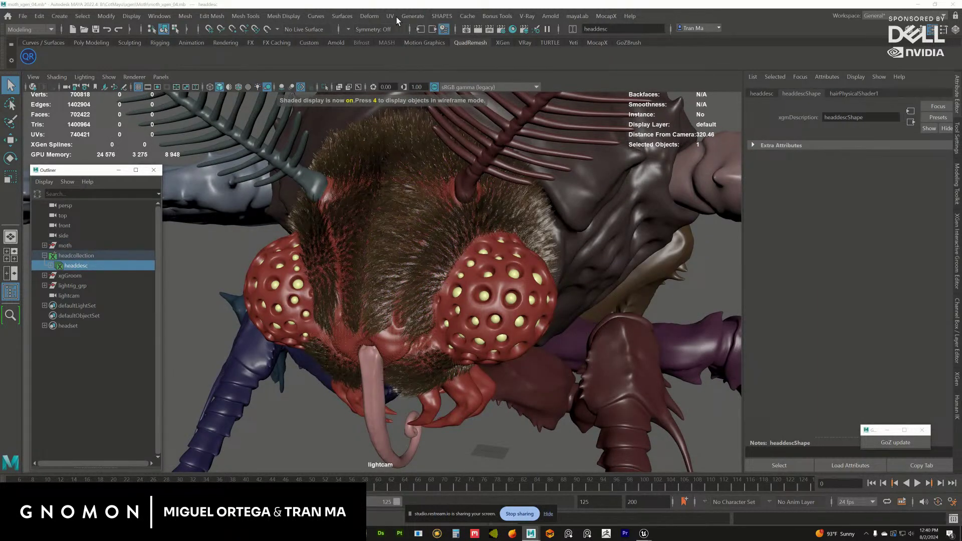
pyautogui.click(418, 18)
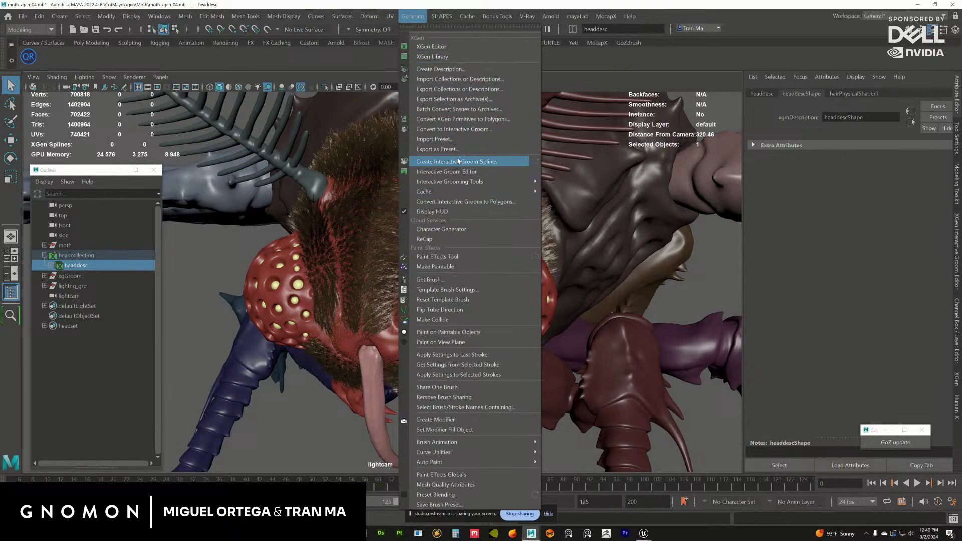
pyautogui.click(474, 131)
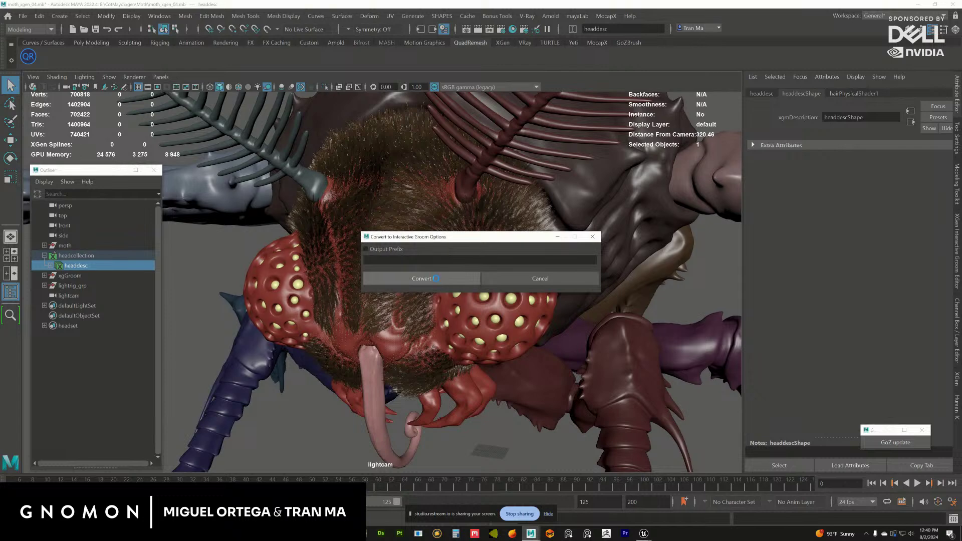
pyautogui.click(73, 257)
pyautogui.hotkey('ctrl', 'h')
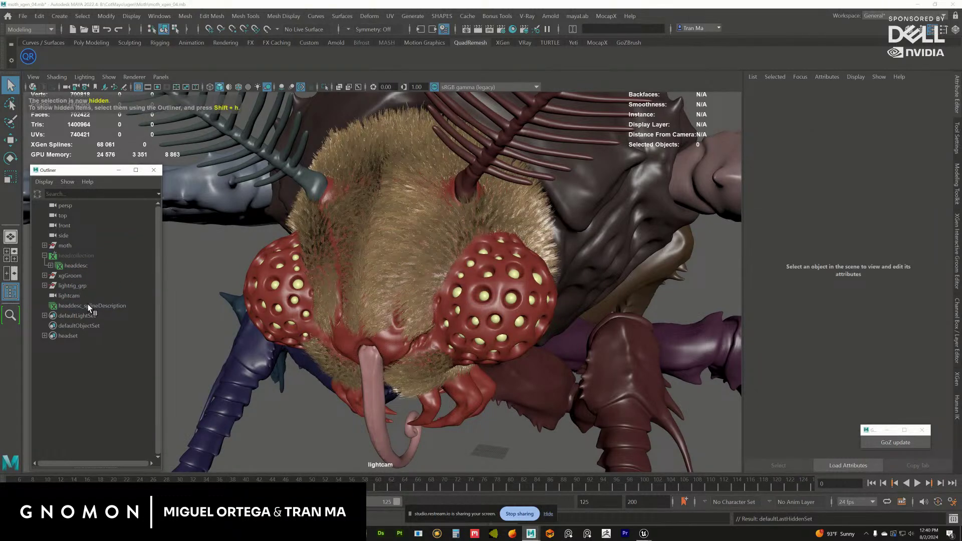
# - Select headdesc_splineDescription, light the viewport with the scene lights and inspect the converted fur from several angles and up close
pyautogui.click(88, 307)
pyautogui.press('f')
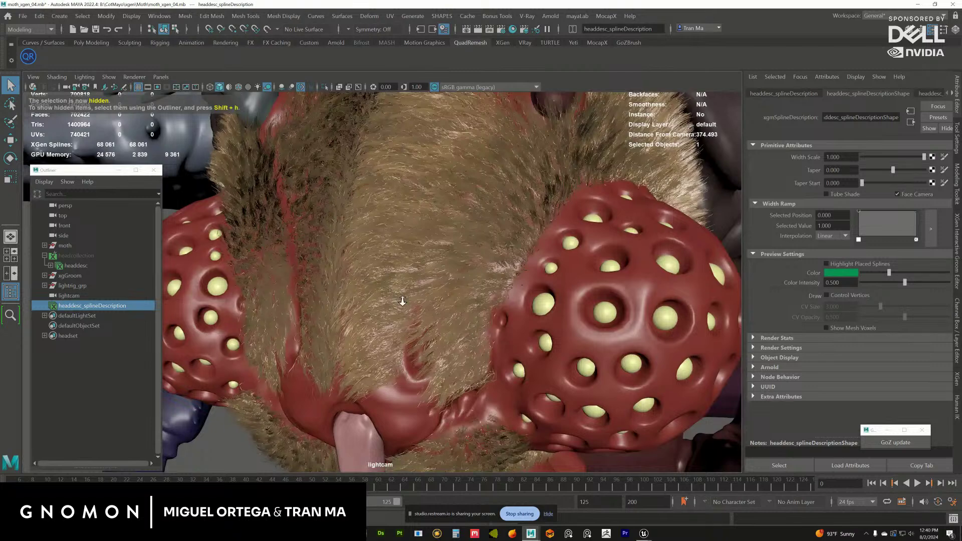
pyautogui.keyDown('alt'); pyautogui.moveTo(403, 301); pyautogui.dragTo(375, 274, button='right'); pyautogui.keyUp('alt')
pyautogui.press('7')
pyautogui.keyDown('alt'); pyautogui.moveTo(374, 274); pyautogui.dragTo(352, 246); pyautogui.keyUp('alt')
pyautogui.keyDown('alt'); pyautogui.moveTo(352, 246); pyautogui.dragTo(312, 221, button='right'); pyautogui.keyUp('alt')
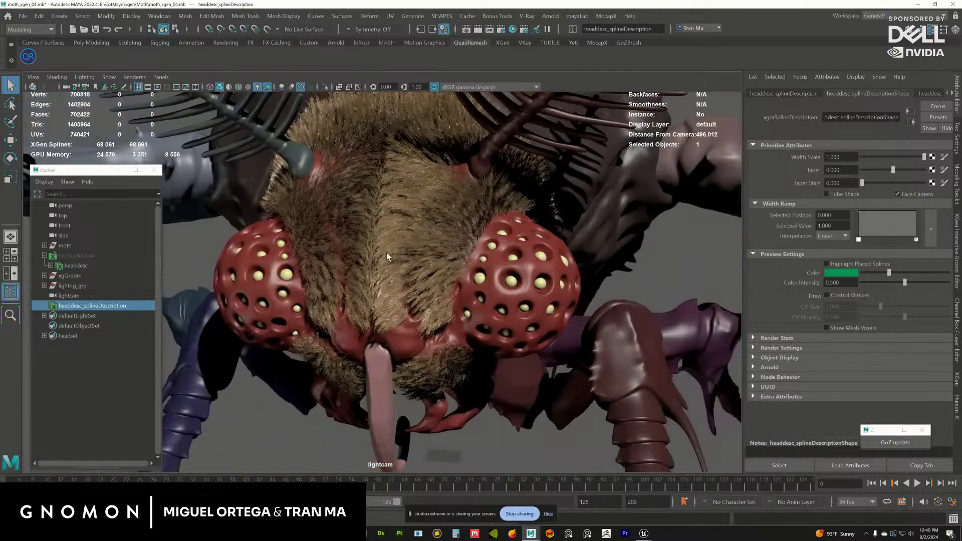
pyautogui.keyDown('alt'); pyautogui.moveTo(312, 221); pyautogui.dragTo(333, 228); pyautogui.keyUp('alt')
pyautogui.keyDown('alt'); pyautogui.moveTo(333, 228); pyautogui.dragTo(374, 299, button='right'); pyautogui.keyUp('alt')
pyautogui.keyDown('alt'); pyautogui.moveTo(374, 298); pyautogui.dragTo(301, 305); pyautogui.keyUp('alt')
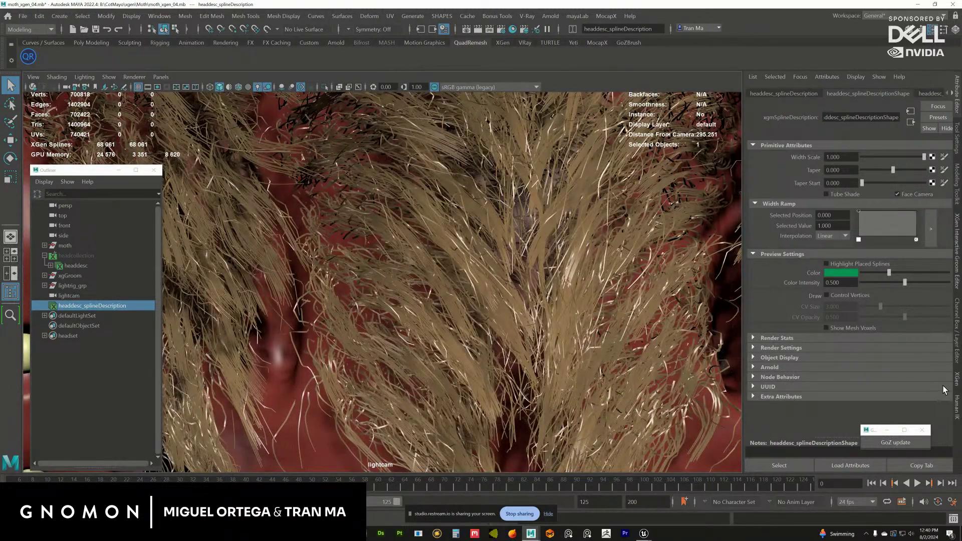
# - Rebuild the headdesc_splineBase splines with a CV count of 25 and check the fur across the head
pyautogui.click(801, 93)
pyautogui.click(887, 95)
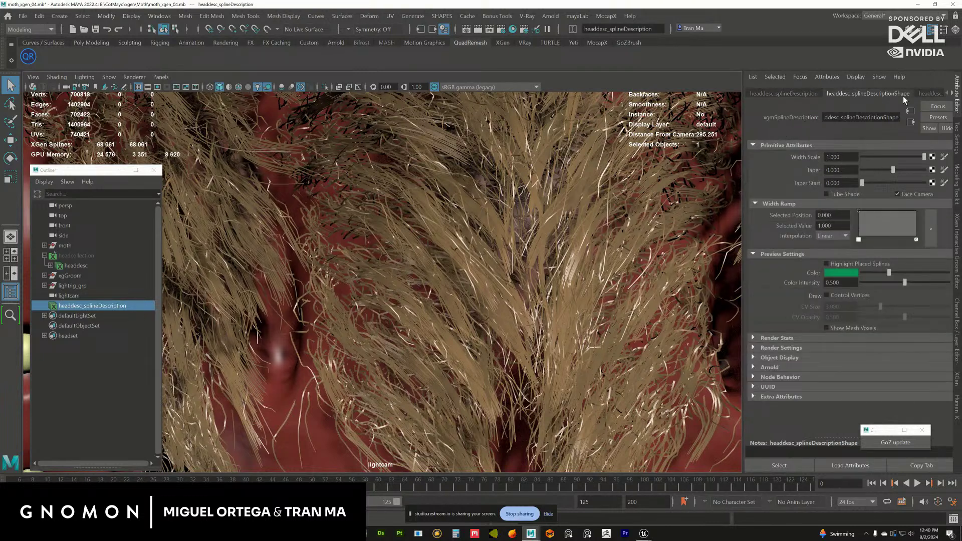
pyautogui.click(930, 95)
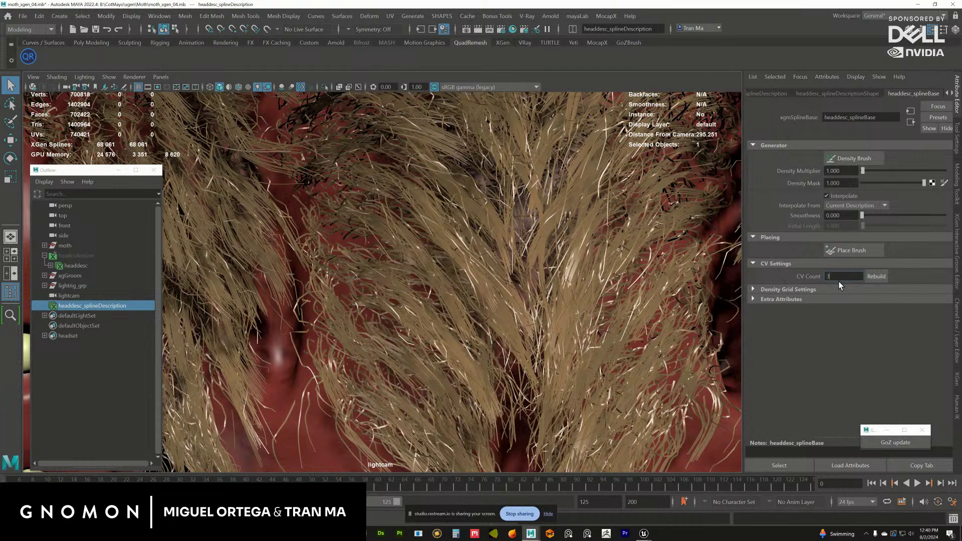
pyautogui.click(874, 278)
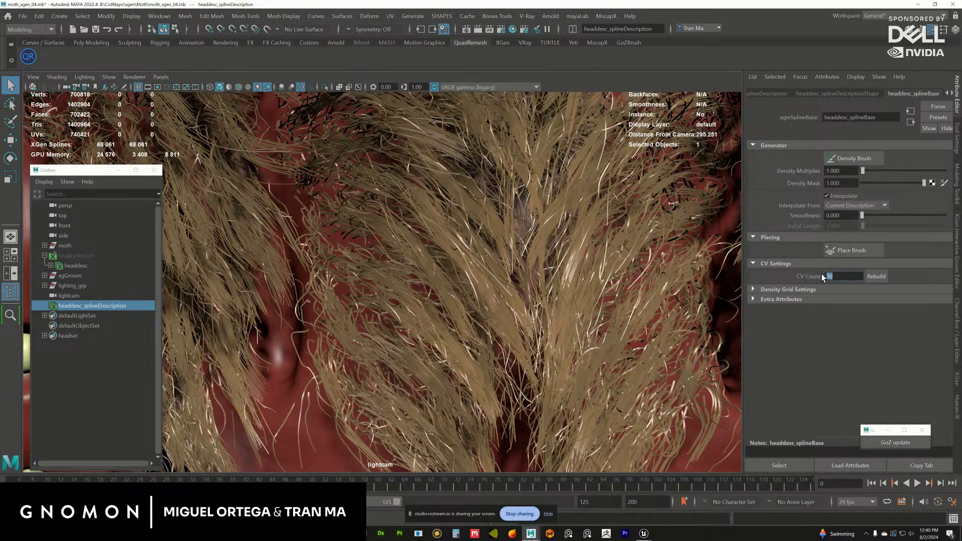
pyautogui.write('25')
pyautogui.click(864, 278)
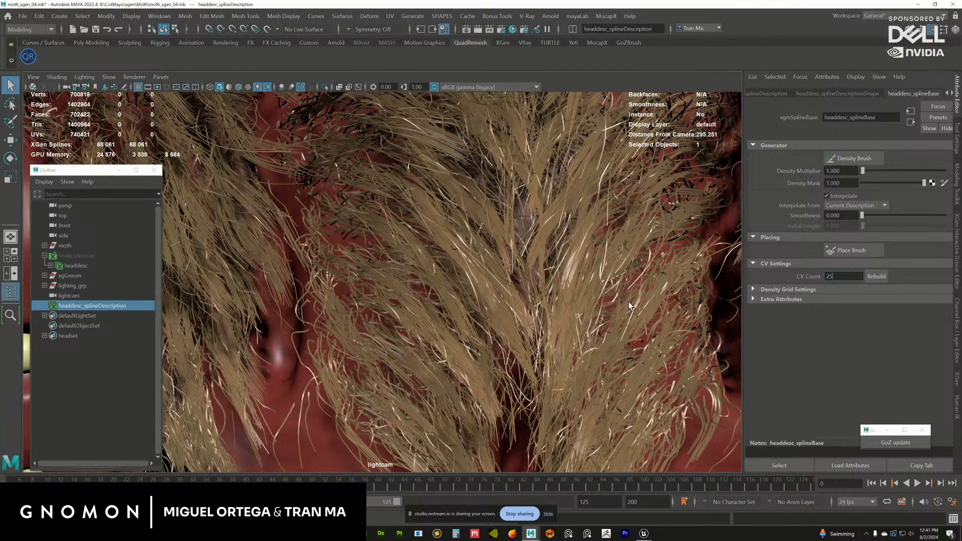
pyautogui.keyDown('alt'); pyautogui.moveTo(640, 311); pyautogui.dragTo(540, 253, button='right'); pyautogui.keyUp('alt')
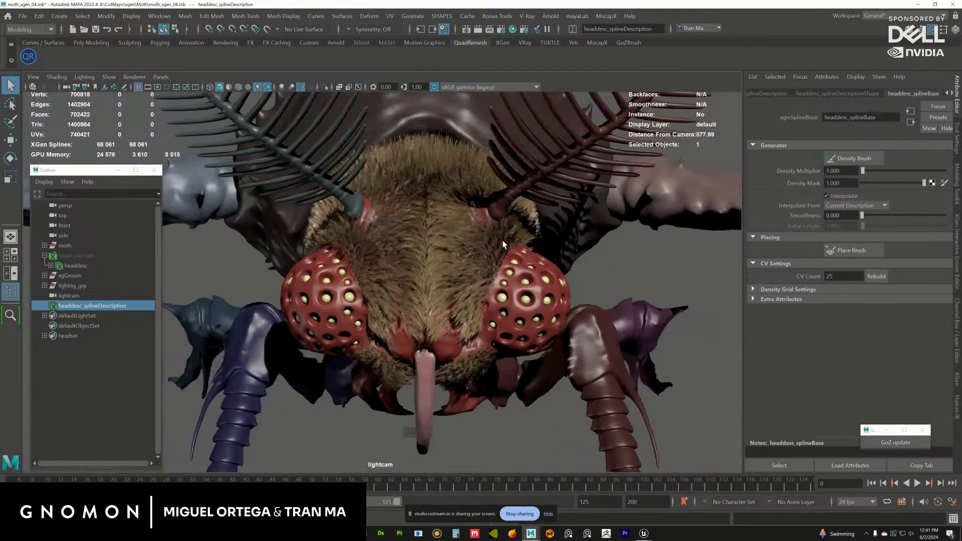
pyautogui.keyDown('alt'); pyautogui.moveTo(540, 253); pyautogui.dragTo(495, 243); pyautogui.keyUp('alt')
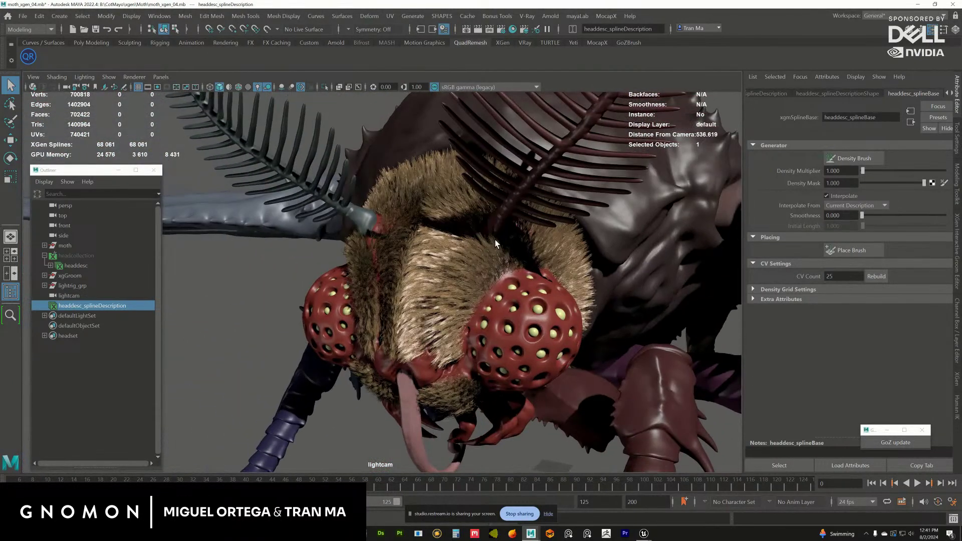
# - Export the interactive groom cache for the current frame with Write Final Width enabled, as moth_head_hair.abc in the unrealexport folder
pyautogui.click(467, 16)
pyautogui.moveTo(410, 17)
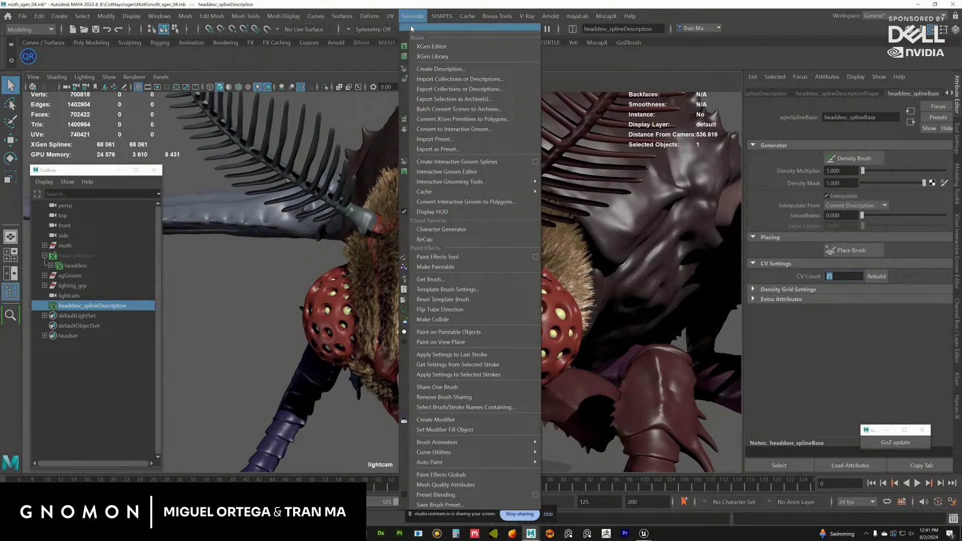
pyautogui.moveTo(466, 193)
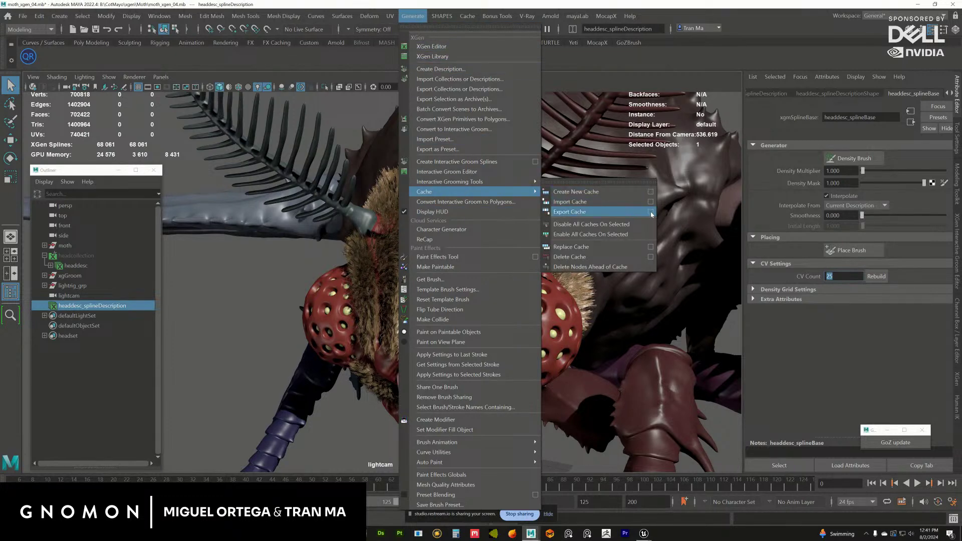
pyautogui.click(654, 214)
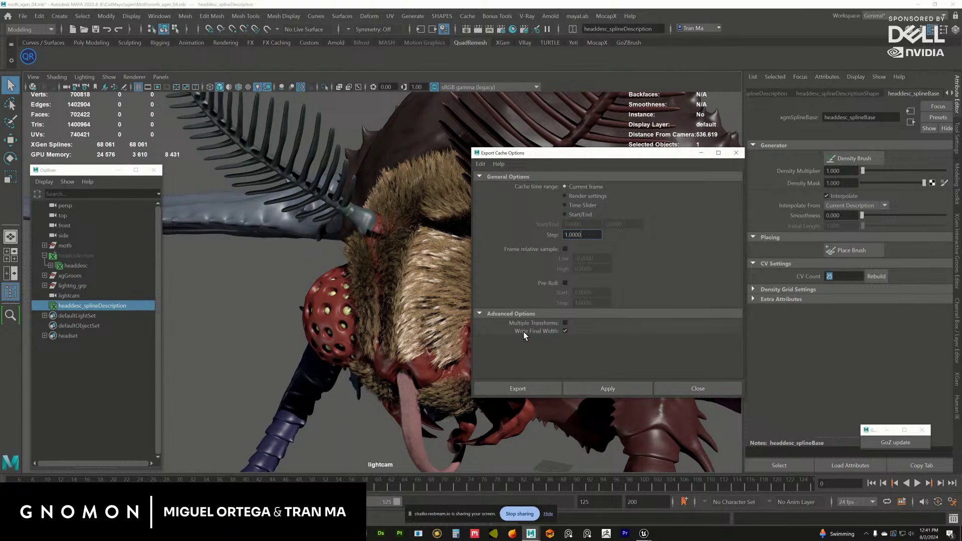
pyautogui.click(549, 389)
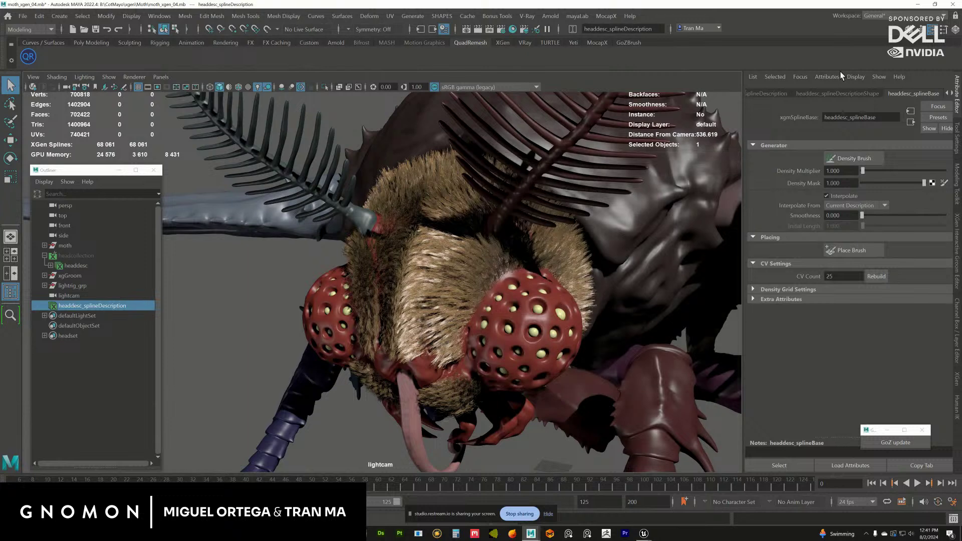
# - Switch to Unreal Engine and delete all the moth materials in the assets/characters/Moth folder, keeping the mothudim mesh
pyautogui.click(918, 6)
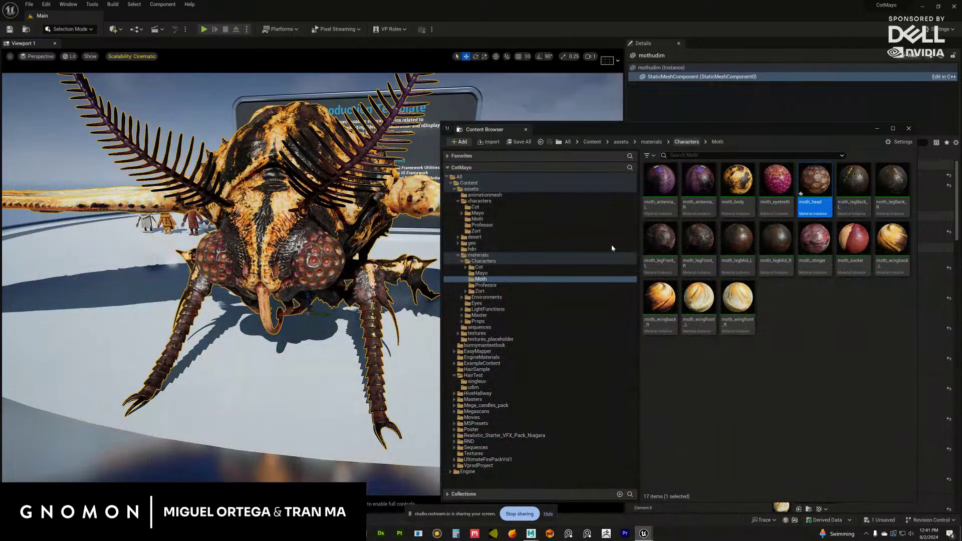
pyautogui.click(484, 219)
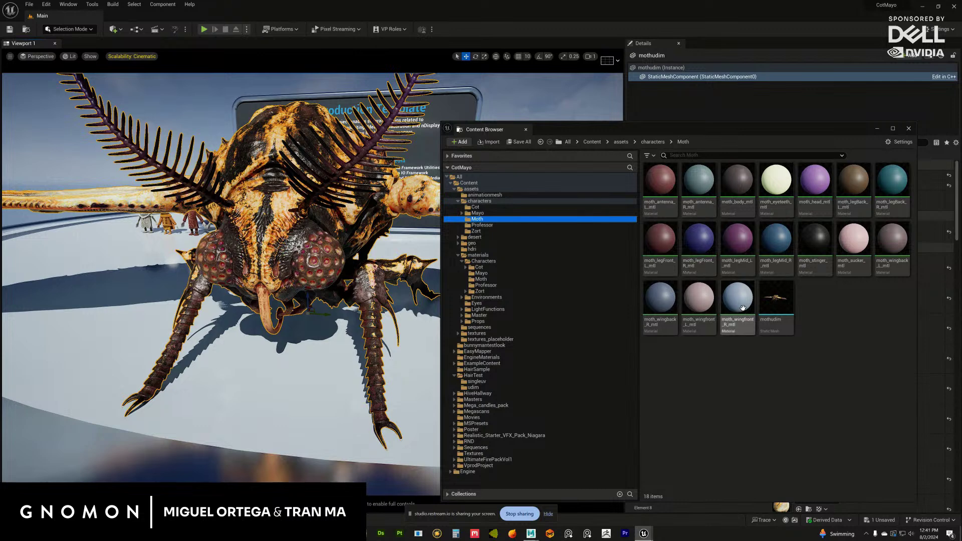
pyautogui.click(661, 190)
pyautogui.keyDown('shift'); pyautogui.click(737, 301); pyautogui.keyUp('shift')
pyautogui.rightClick(720, 198)
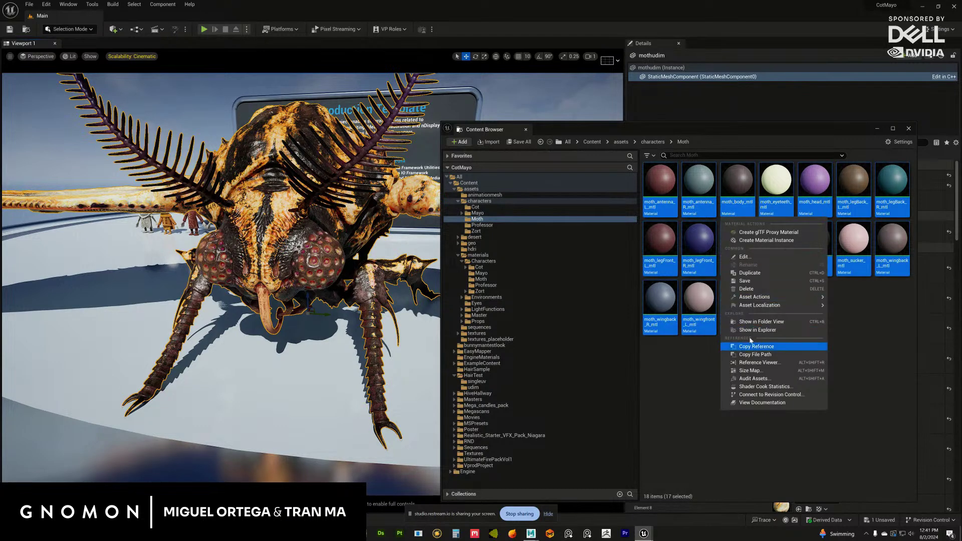
pyautogui.click(730, 285)
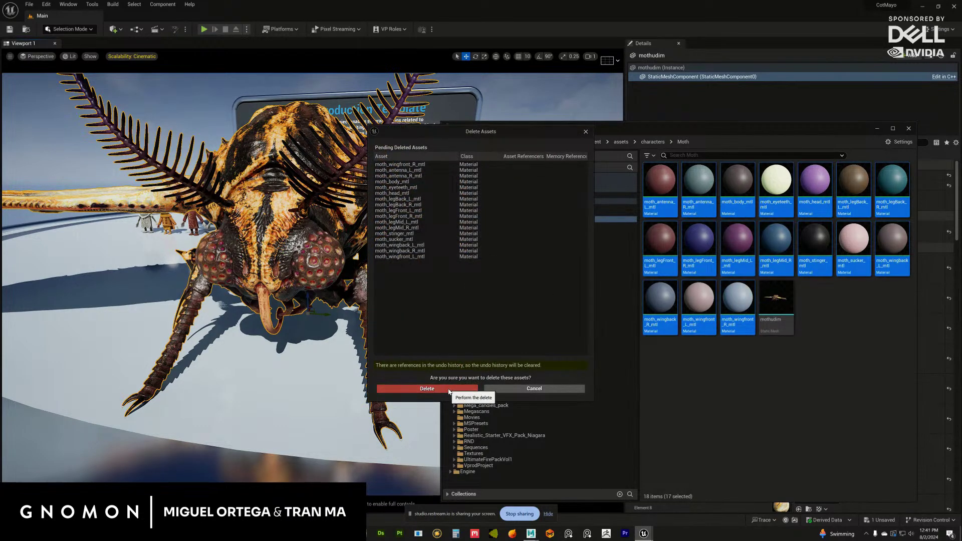
pyautogui.click(449, 388)
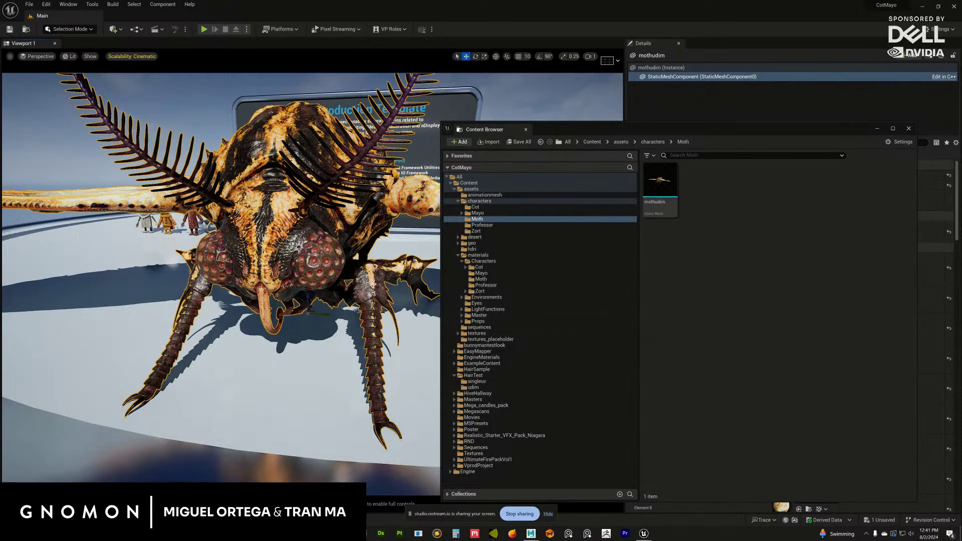
# - Import moth_head_hair.abc into the characters/Moth folder as a groom with rotation -90, 0, 180 and scale -1, 1, 1
pyautogui.hotkey('alt', 'Tab')
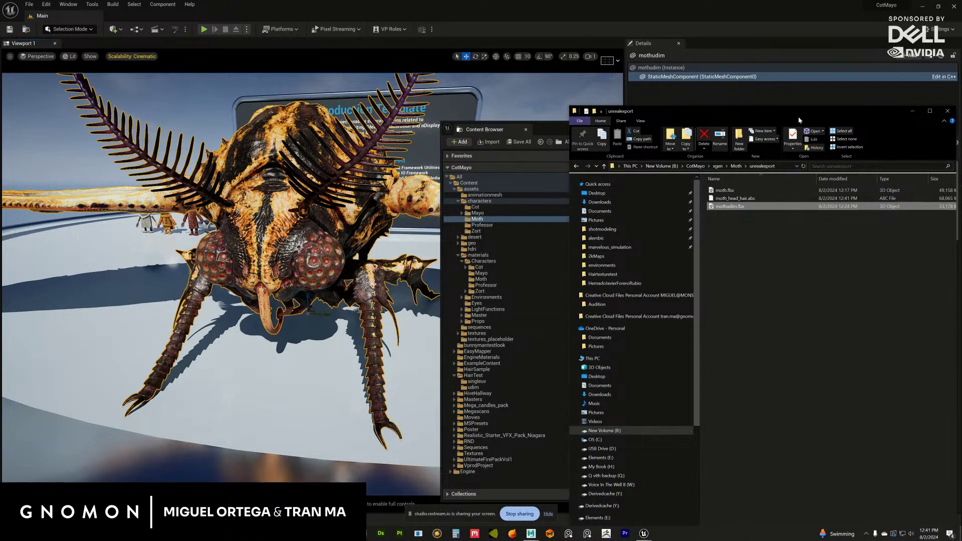
pyautogui.hotkey('alt', 'Tab')
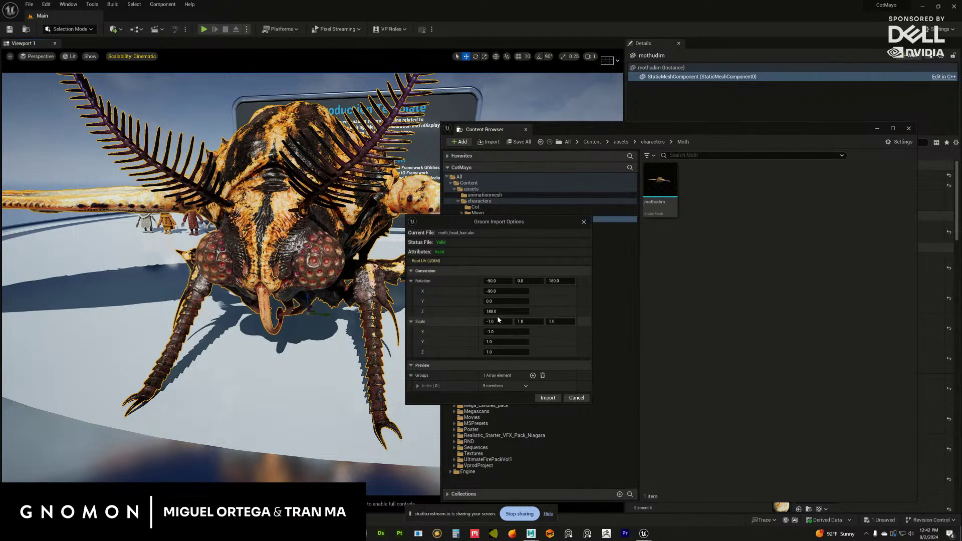
pyautogui.click(548, 398)
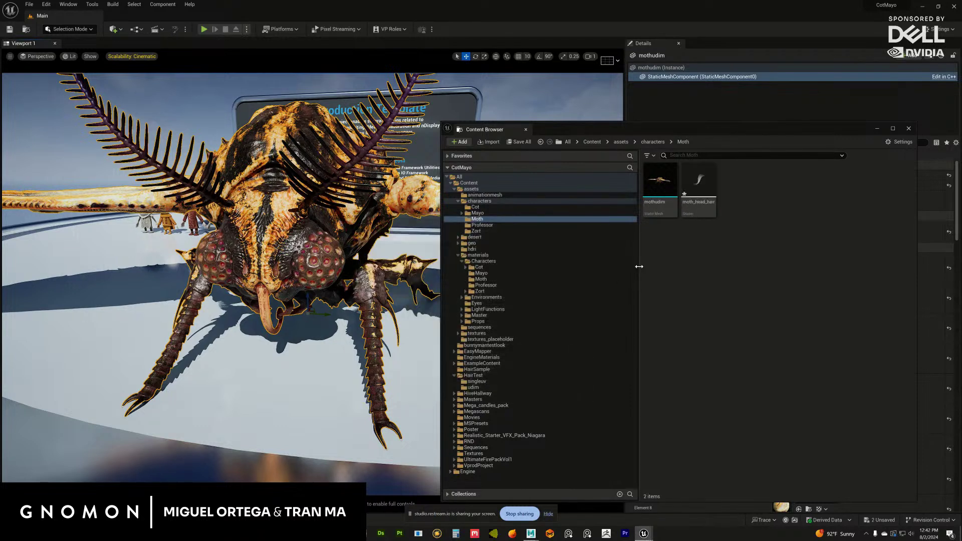
# - Place the moth_head_hair groom in the level near the moth and minimize the Content Browser
pyautogui.click(700, 201)
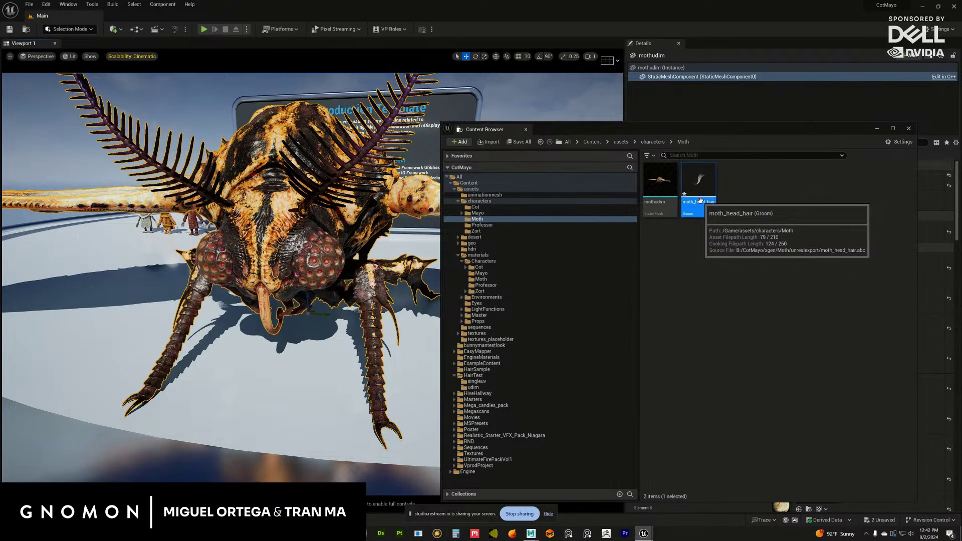
pyautogui.moveTo(701, 200); pyautogui.dragTo(247, 378)
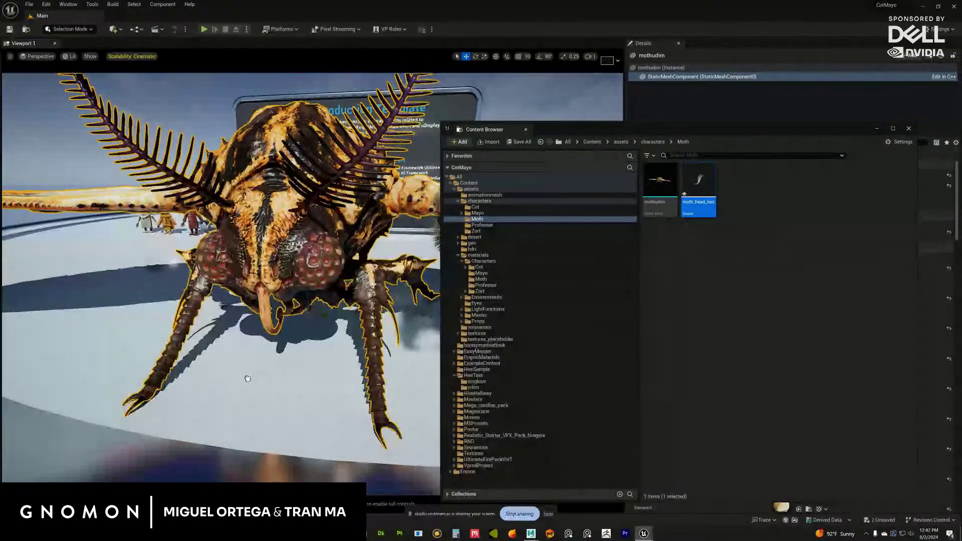
pyautogui.click(877, 129)
pyautogui.scroll(-3, 351, 251)
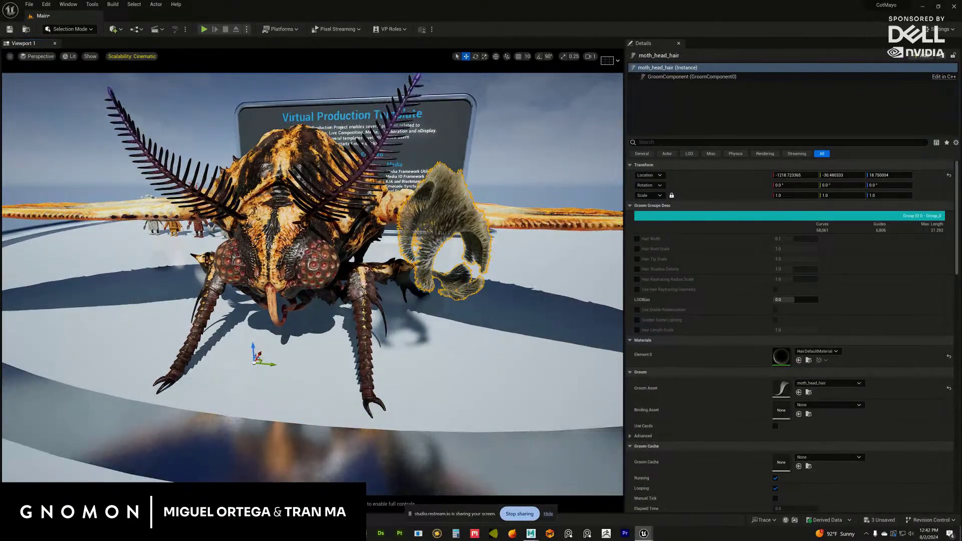
# - Copy the mothudim mesh's transform onto the moth_head_hair groom and inspect the fur's fit on the head up close
pyautogui.click(301, 220)
pyautogui.rightClick(649, 166)
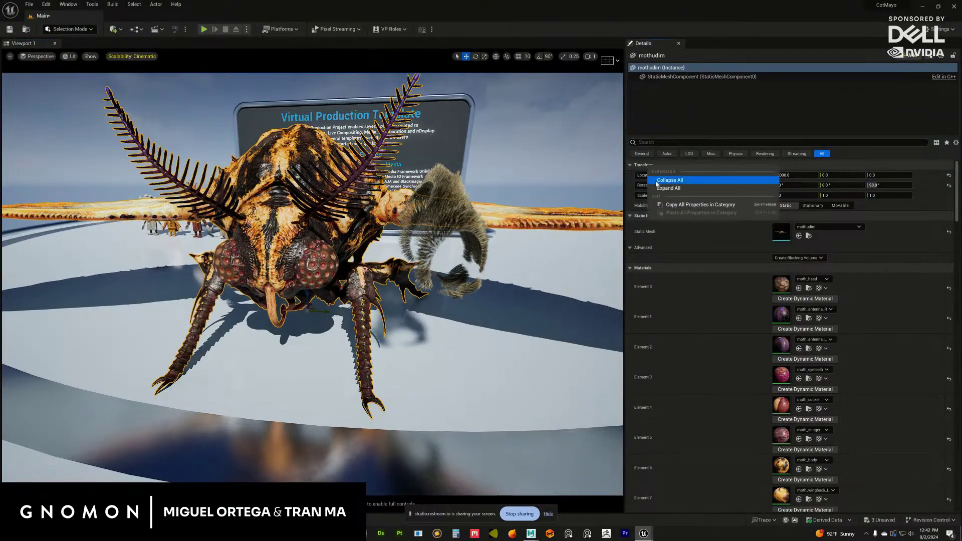
pyautogui.click(678, 205)
pyautogui.click(417, 215)
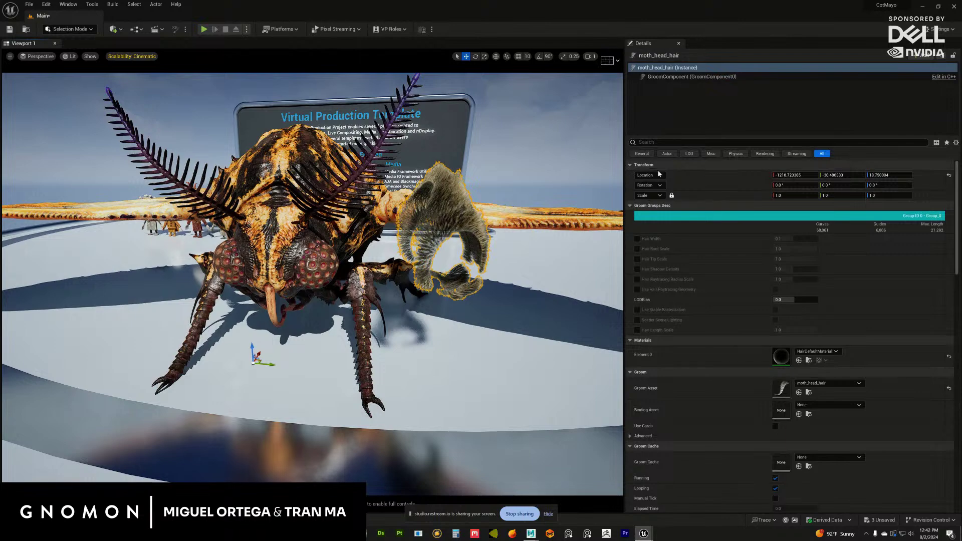
pyautogui.rightClick(645, 165)
pyautogui.click(672, 211)
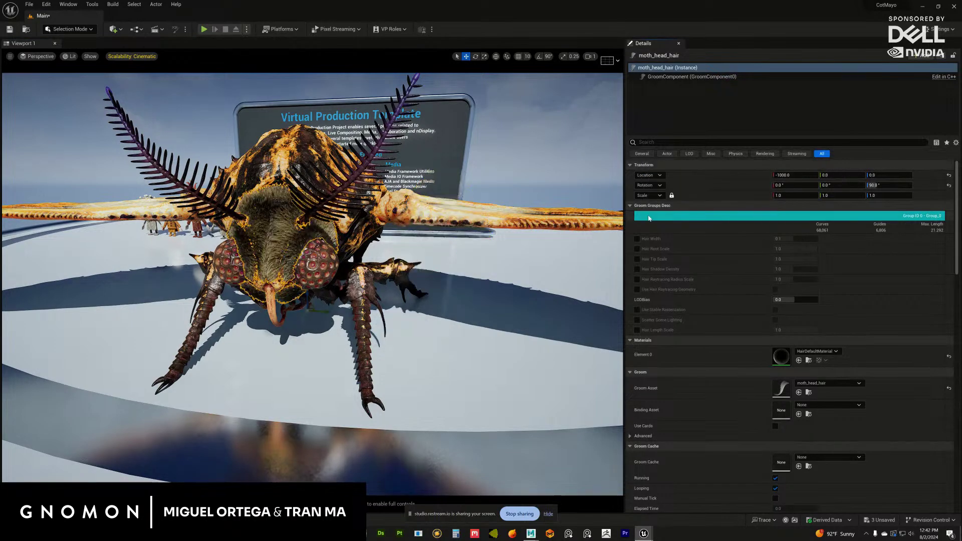
pyautogui.press('f')
pyautogui.keyDown('alt'); pyautogui.moveTo(401, 310); pyautogui.dragTo(408, 317); pyautogui.keyUp('alt')
pyautogui.scroll(3, 408, 316)
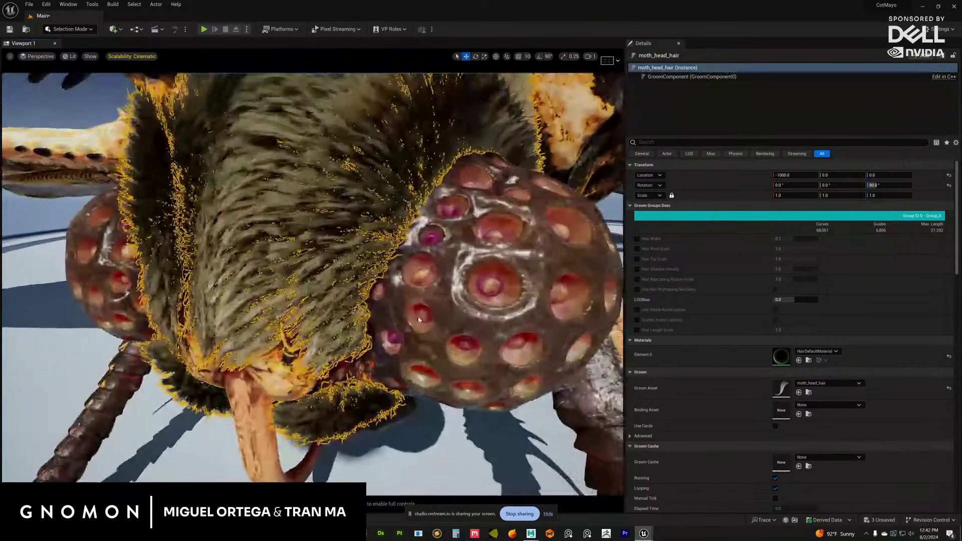
pyautogui.scroll(-5, 417, 314)
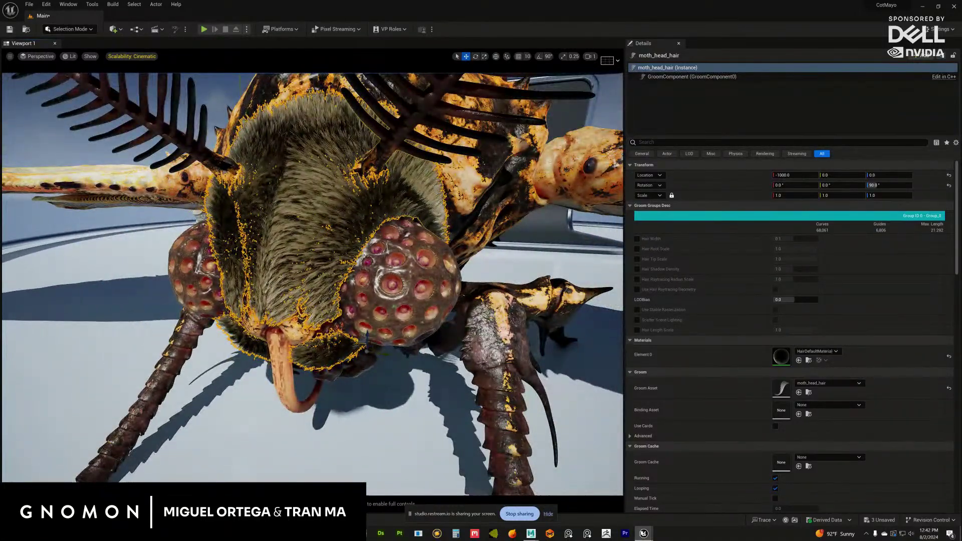
# - Browse the project's moth materials and asset folders, and open the udim folder inside HairTest
pyautogui.hotkey('ctrl', 'b')
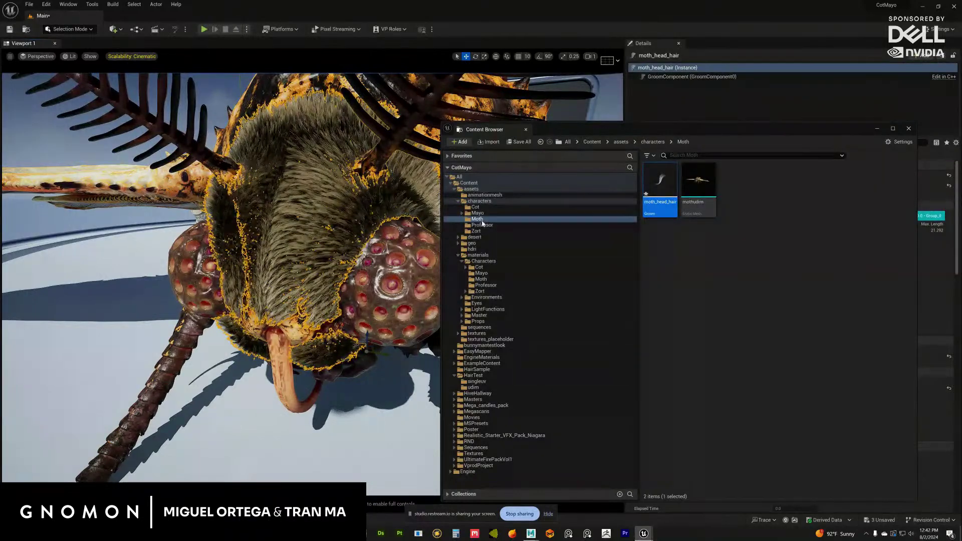
pyautogui.click(483, 279)
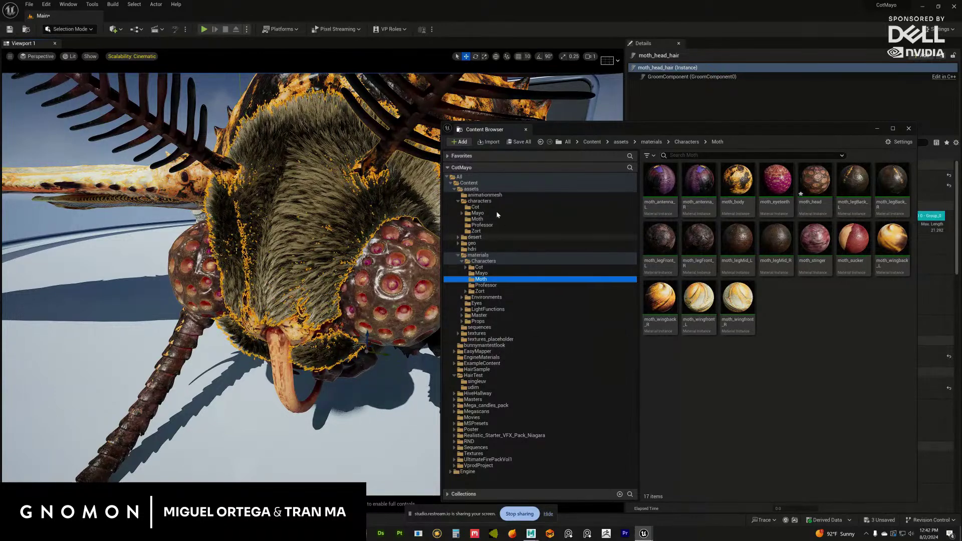
pyautogui.click(458, 201)
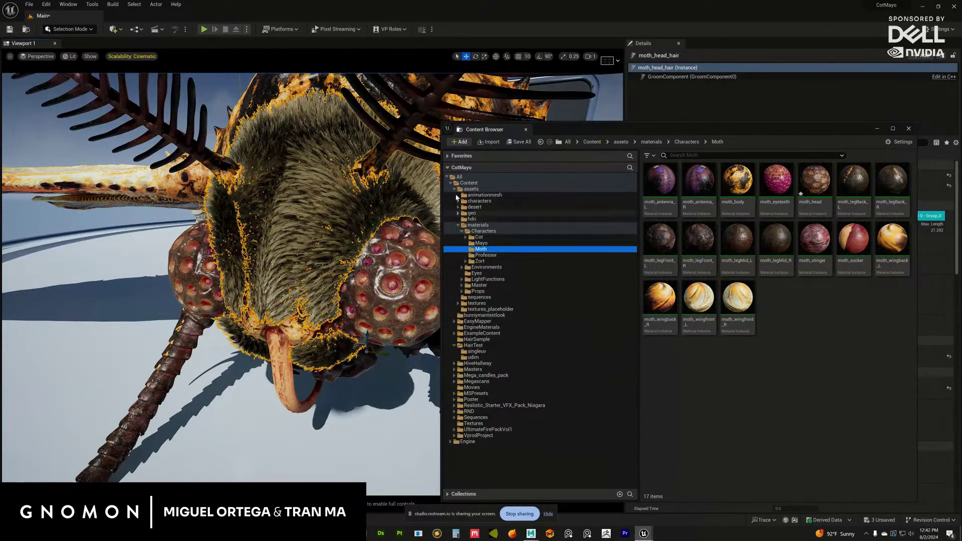
pyautogui.doubleClick(458, 227)
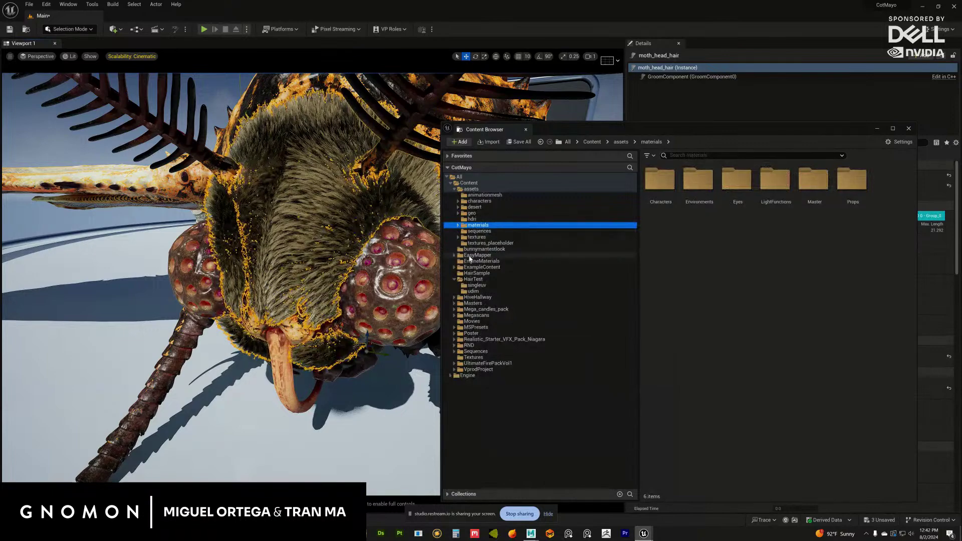
pyautogui.click(485, 279)
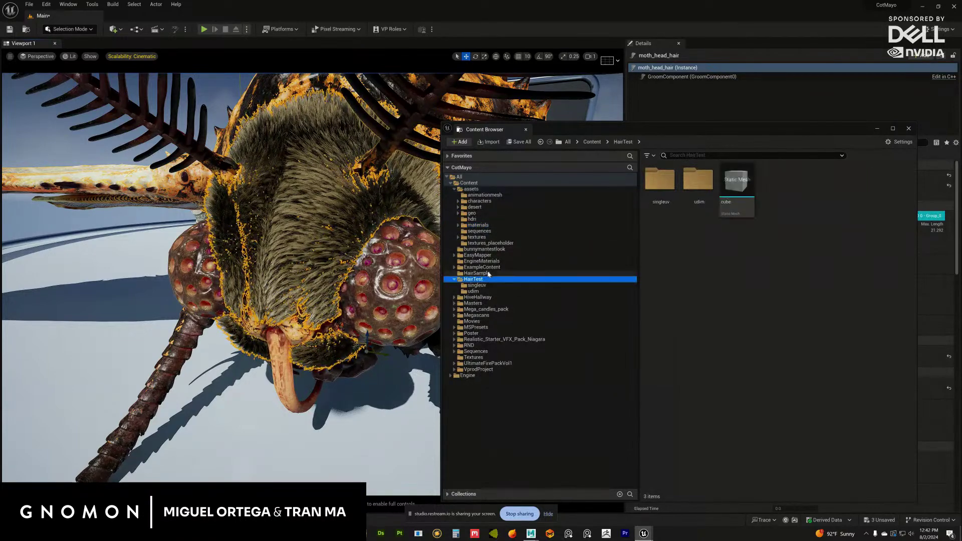
pyautogui.click(478, 291)
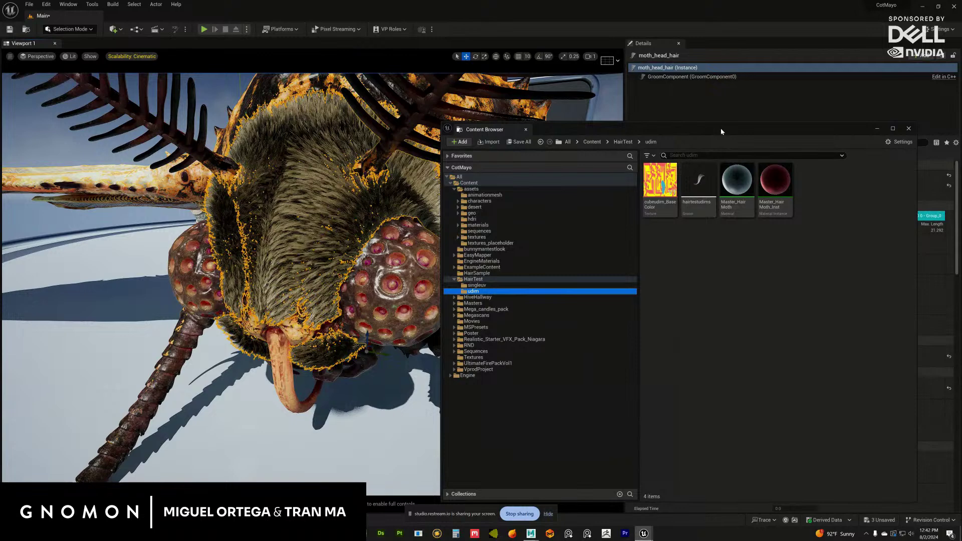
# - Assign the Master_HairMoth_Inst material instance to Element 0 of the moth_head_hair groom in the level
pyautogui.moveTo(720, 128); pyautogui.dragTo(590, 296)
pyautogui.rightClick(645, 351)
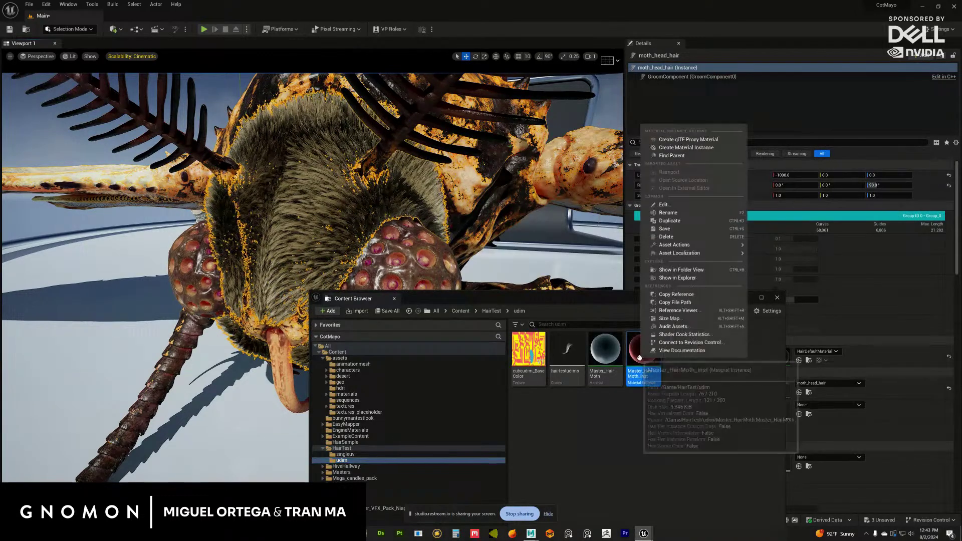
pyautogui.click(610, 407)
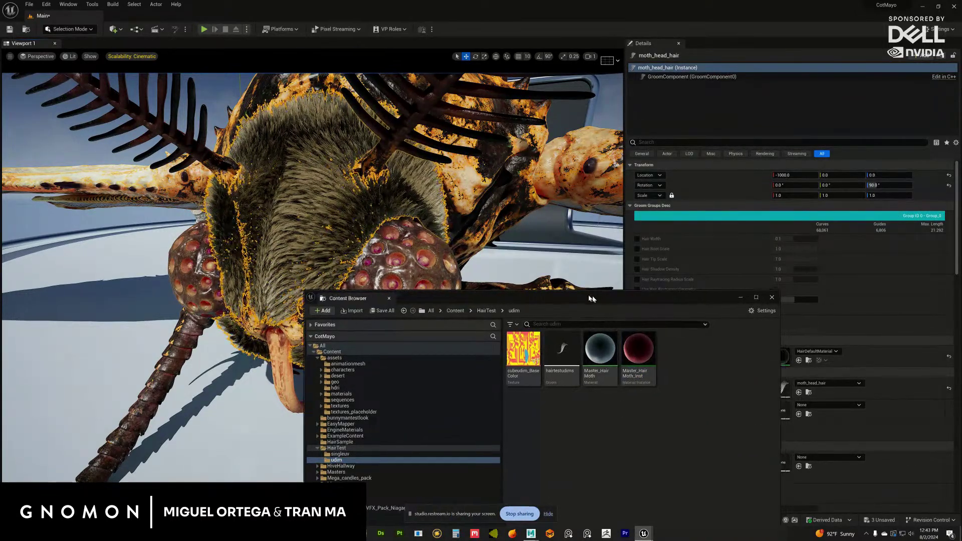
pyautogui.moveTo(552, 298); pyautogui.dragTo(478, 291)
pyautogui.moveTo(571, 346); pyautogui.dragTo(778, 364)
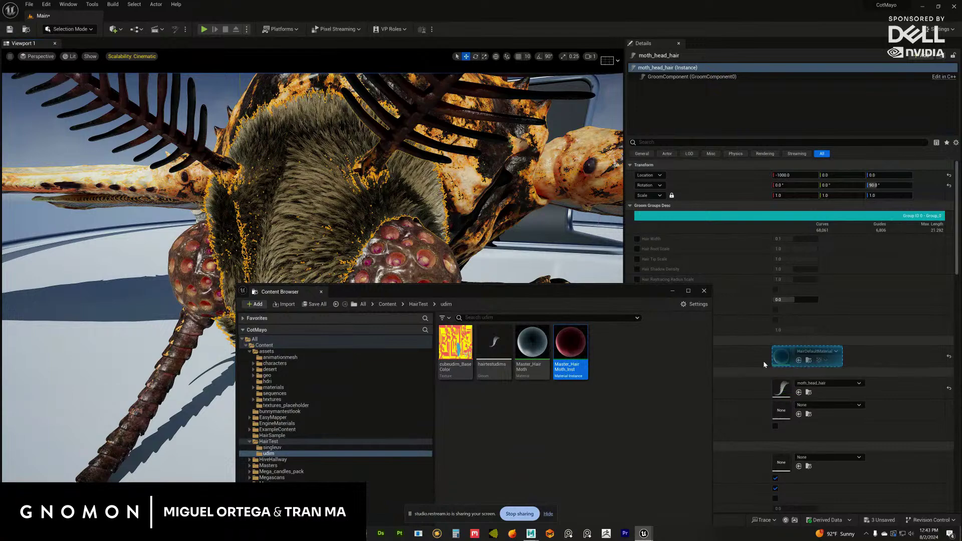
pyautogui.moveTo(563, 292); pyautogui.dragTo(766, 152)
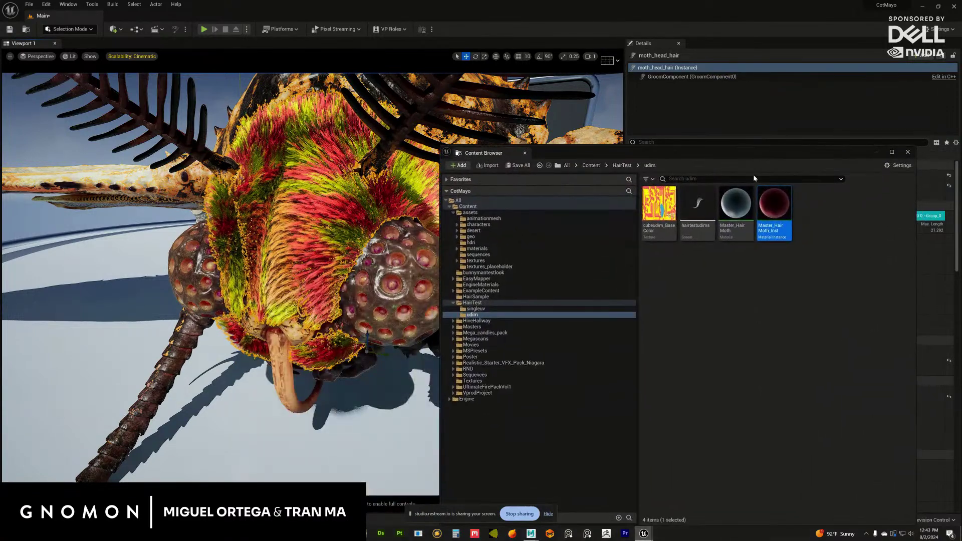
# - Review the Master_HairMoth_Inst parameters and duplicate the instance in the udim folder as Moth_Hair_head
pyautogui.doubleClick(776, 213)
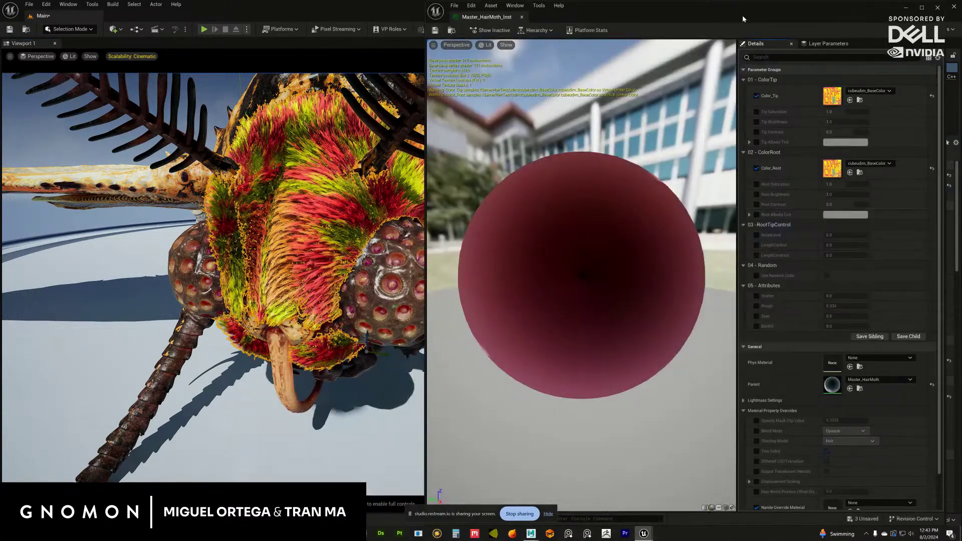
pyautogui.moveTo(742, 16); pyautogui.dragTo(609, 44)
pyautogui.click(798, 38)
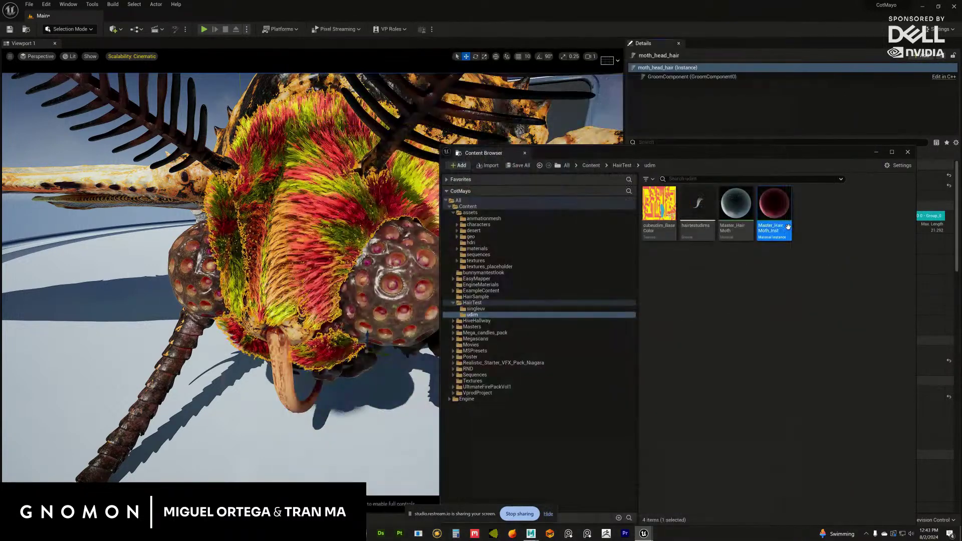
pyautogui.rightClick(772, 219)
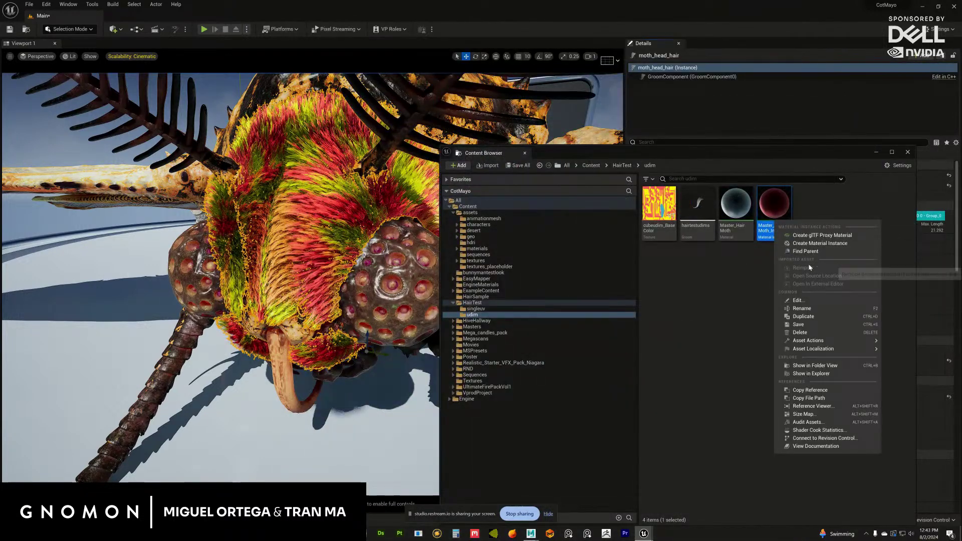
pyautogui.click(802, 320)
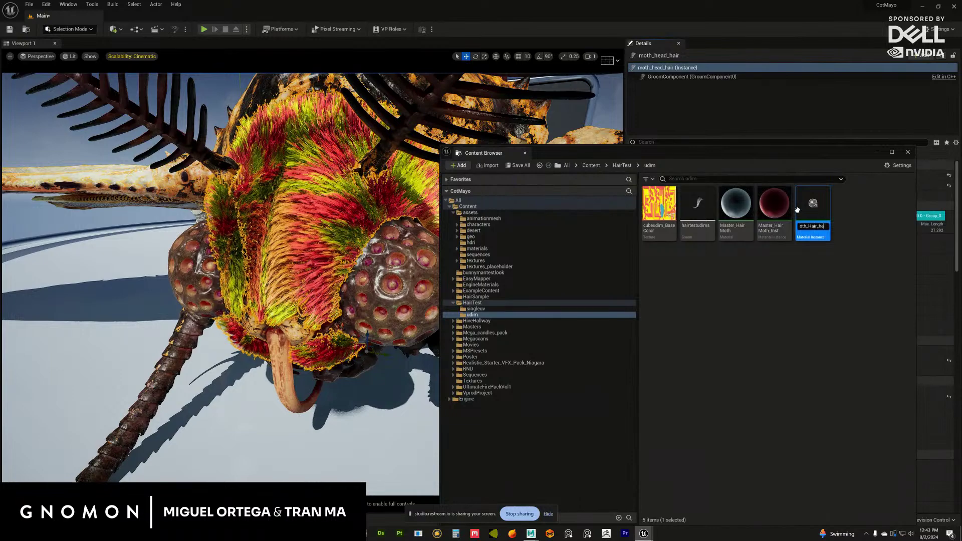
pyautogui.write('Moth_Hair_head')
pyautogui.press('Return')
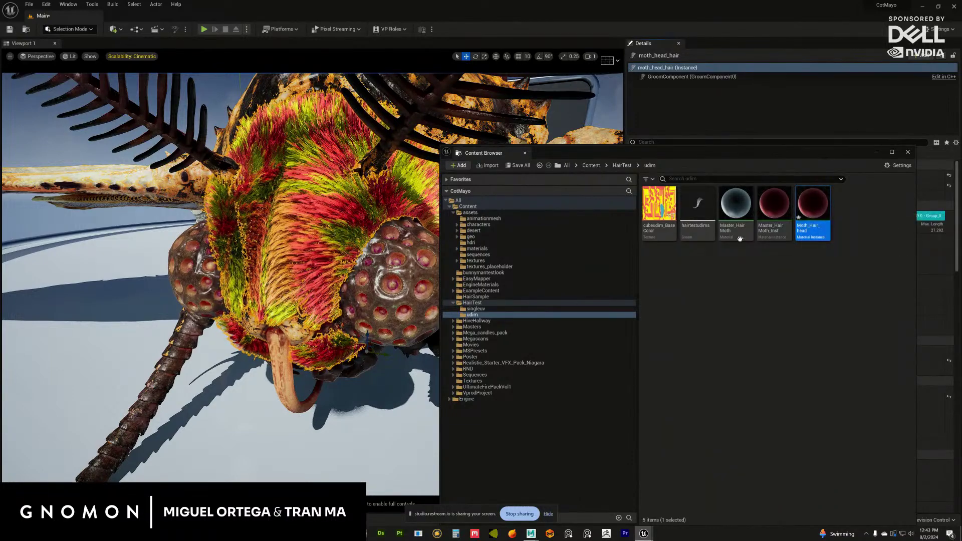
# - Open the Moth_Hair_head material instance and clear its editor and the Content Browser away from the level's groom details
pyautogui.doubleClick(813, 210)
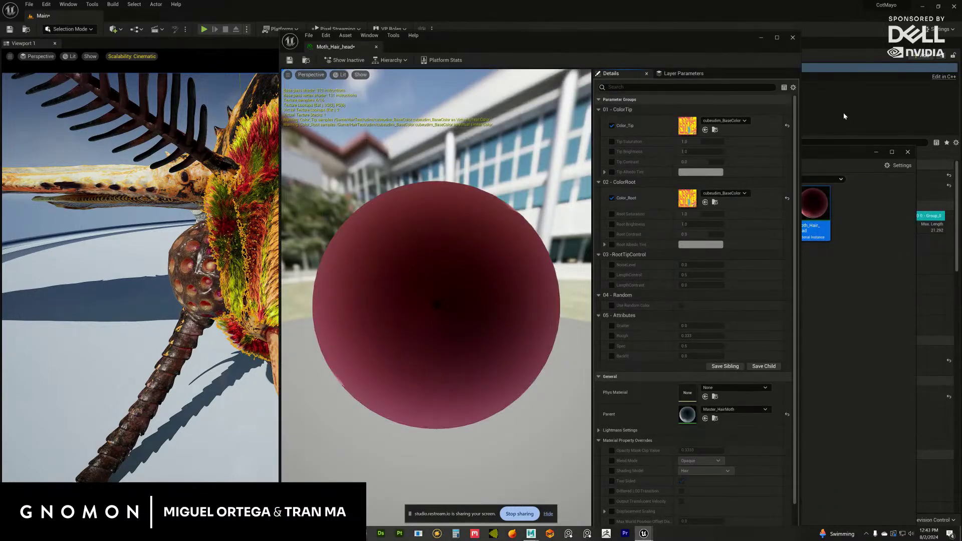
pyautogui.click(759, 37)
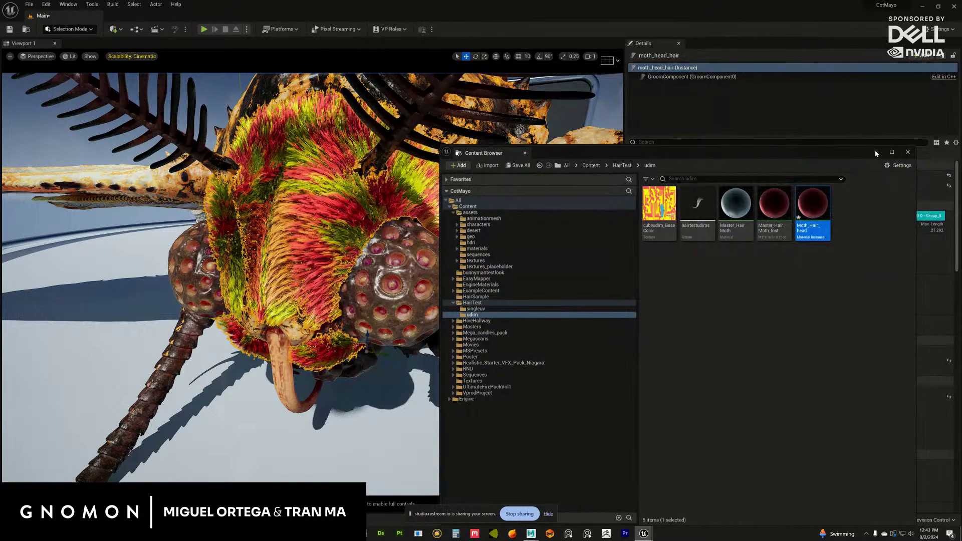
pyautogui.click(876, 153)
pyautogui.moveTo(643, 533)
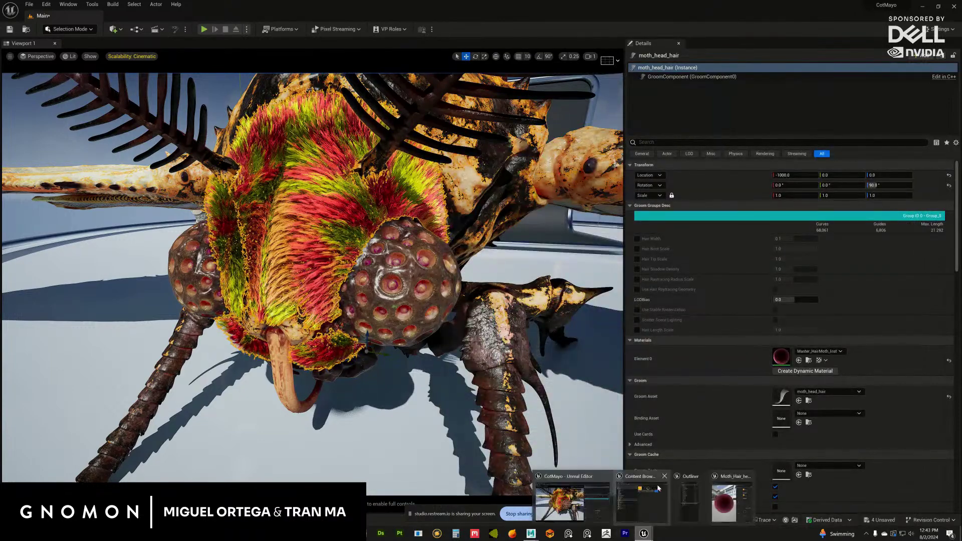
pyautogui.click(660, 487)
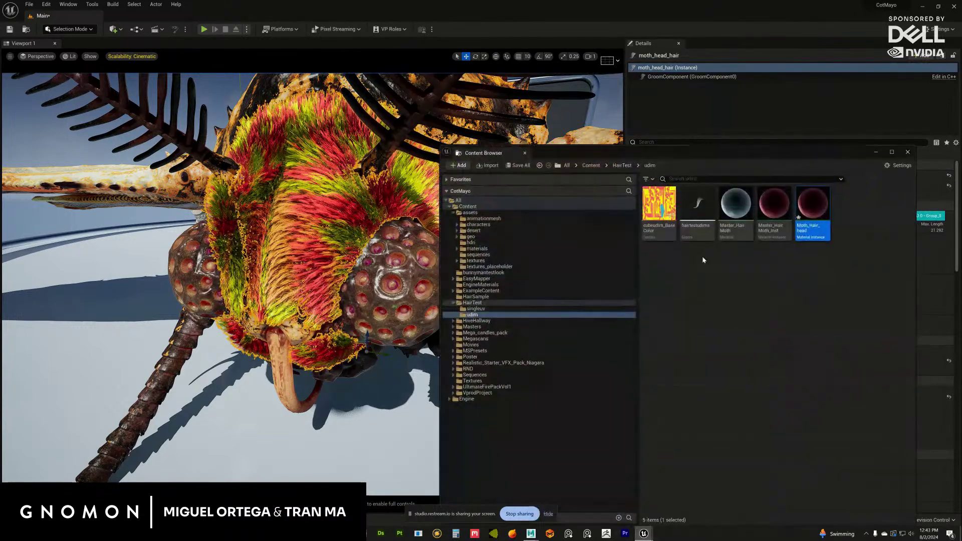
pyautogui.click(759, 146)
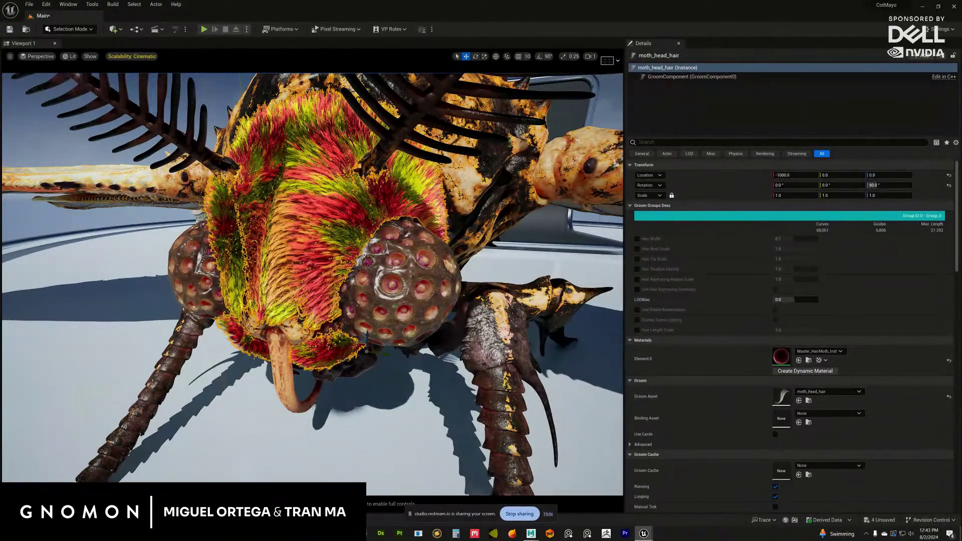
# - Open the moth_head_hair groom asset and assign Moth_Hair_head to its Element 0 material slot
pyautogui.doubleClick(781, 397)
pyautogui.moveTo(841, 88); pyautogui.dragTo(585, 51)
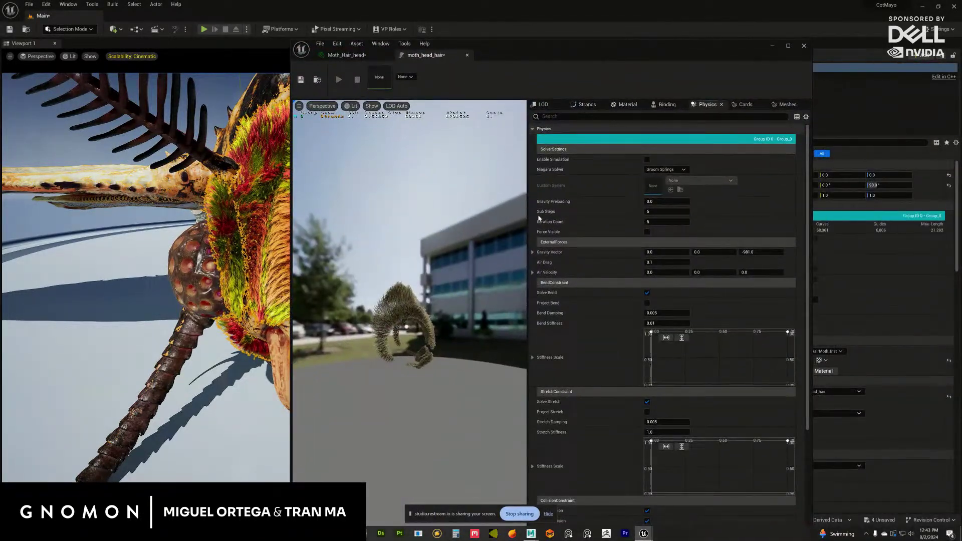
pyautogui.click(626, 105)
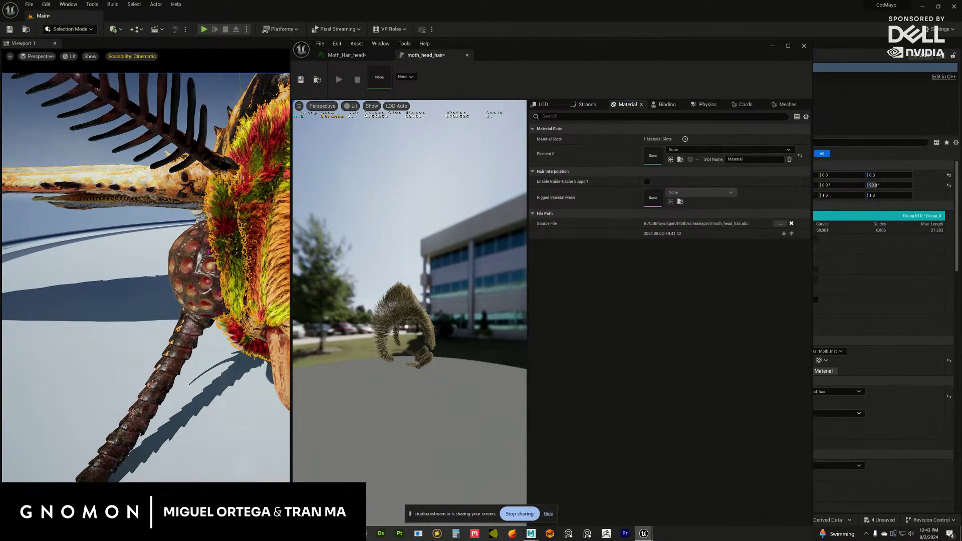
pyautogui.moveTo(827, 357); pyautogui.dragTo(653, 156)
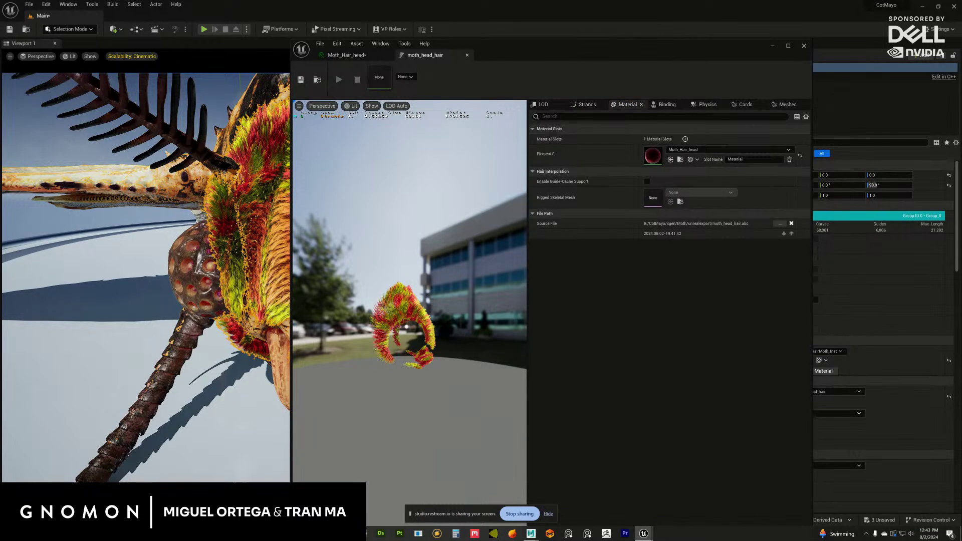
# - Set both the Color_Tip and Color_Root textures of Moth_Hair_head to moth_head_BaseColor
pyautogui.click(346, 54)
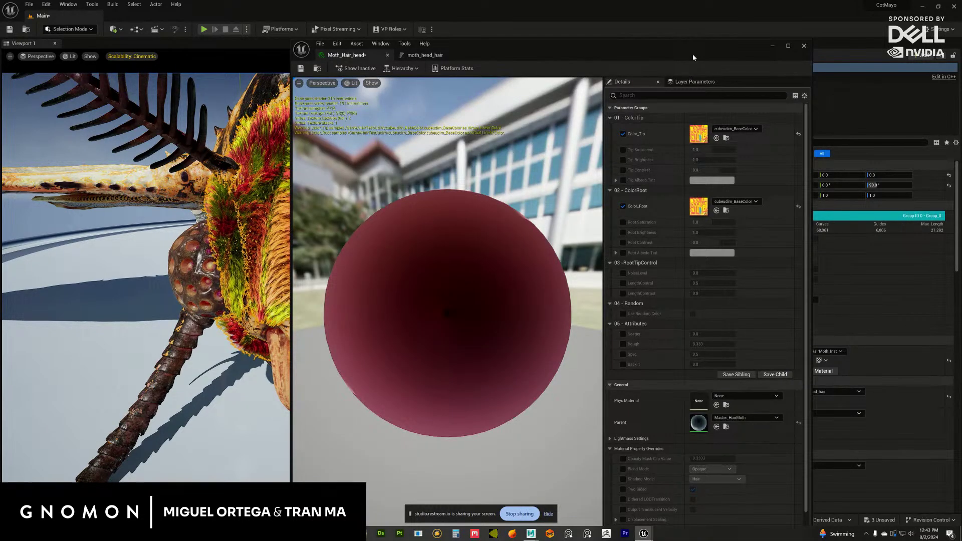
pyautogui.moveTo(692, 57); pyautogui.dragTo(858, 58)
pyautogui.moveTo(702, 45); pyautogui.dragTo(635, 41)
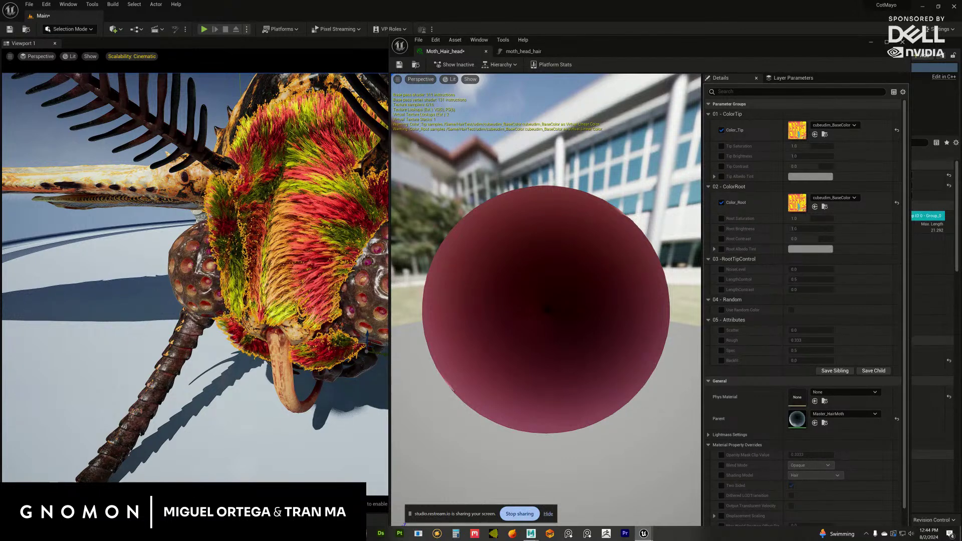
pyautogui.moveTo(932, 165); pyautogui.dragTo(797, 131)
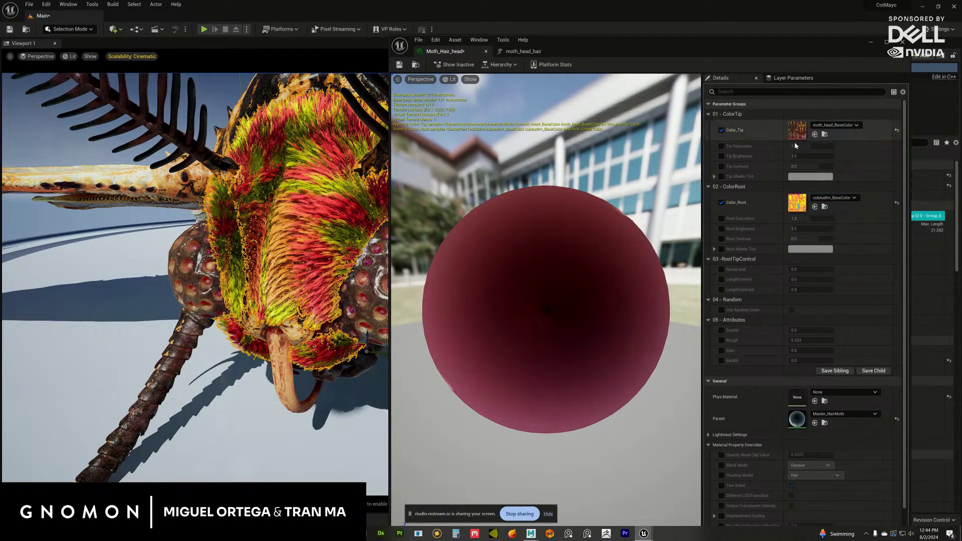
pyautogui.moveTo(932, 165); pyautogui.dragTo(796, 213)
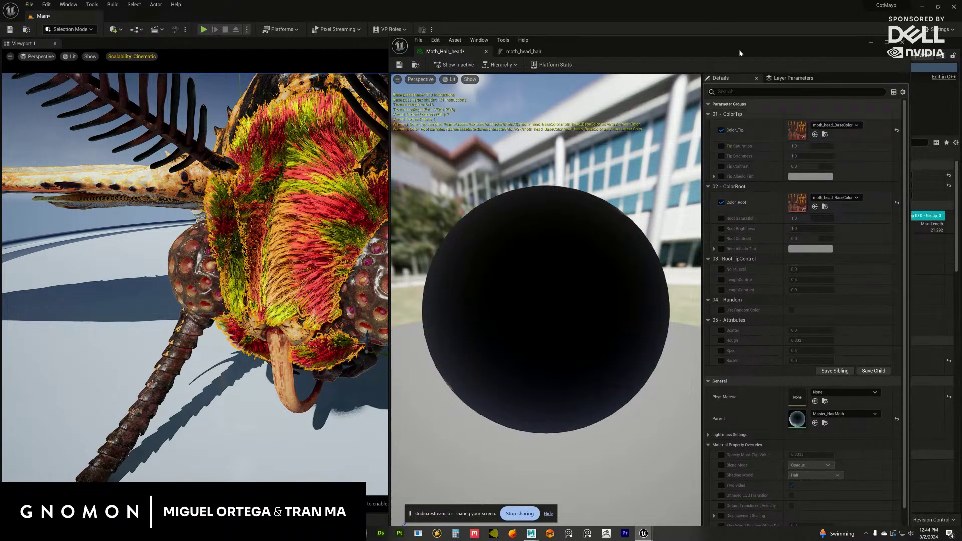
# - Assign Moth_Hair_head to Element 0 of the placed groom and view the moth's head fur from the front
pyautogui.moveTo(730, 49); pyautogui.dragTo(385, 72)
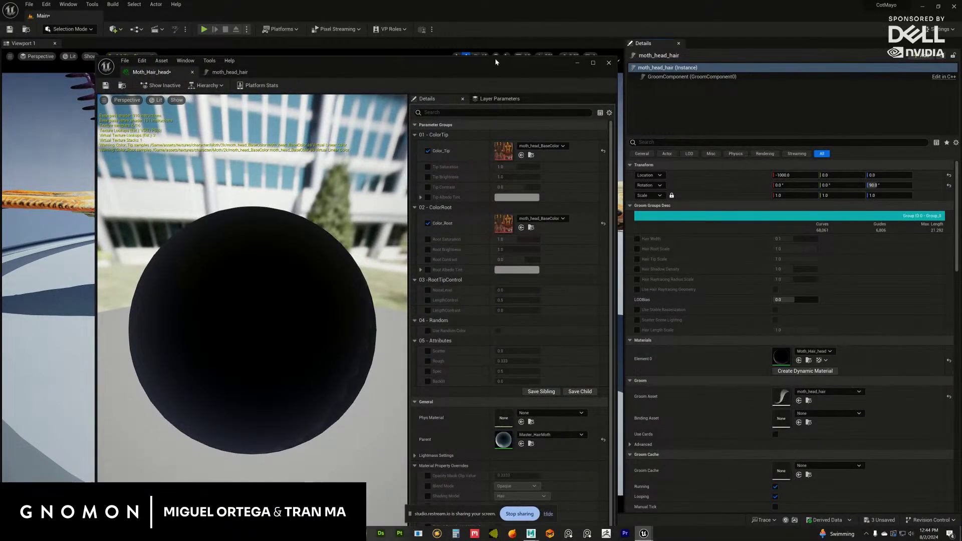
pyautogui.moveTo(493, 62); pyautogui.dragTo(871, 46)
pyautogui.moveTo(319, 266); pyautogui.dragTo(470, 222, button='right')
pyautogui.press('Escape')
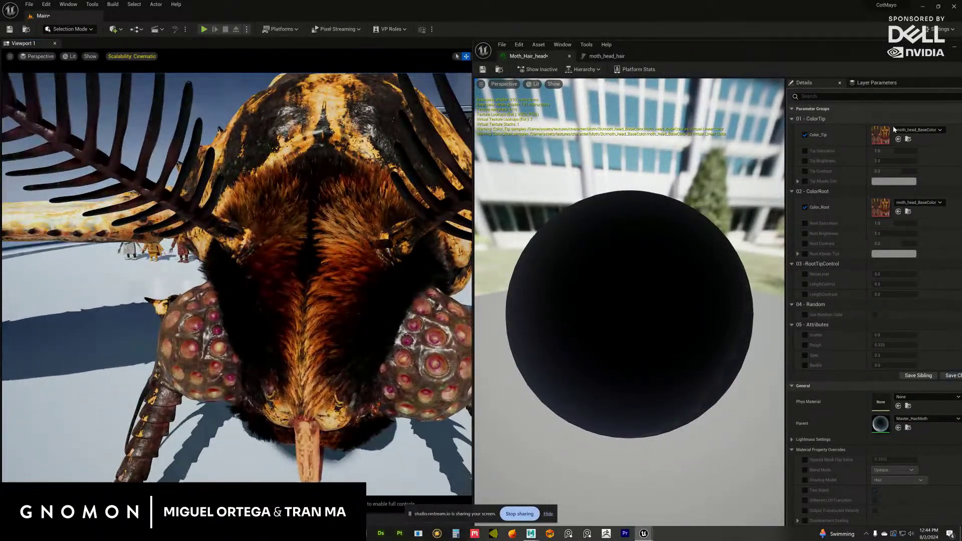
# - Examine the moth_head_BaseColor texture's UDIM tiles, close it, and compare the colors with the head fur in the level
pyautogui.doubleClick(879, 134)
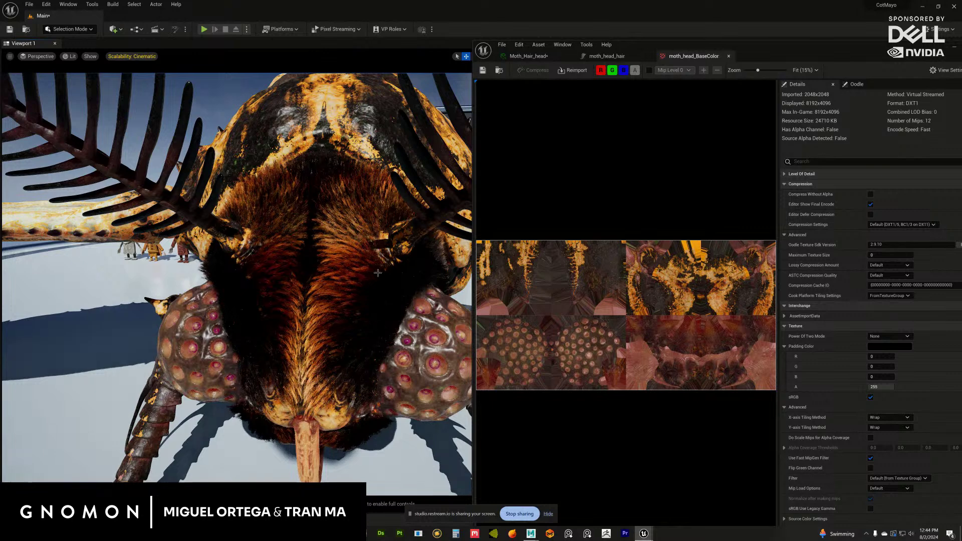
pyautogui.click(729, 56)
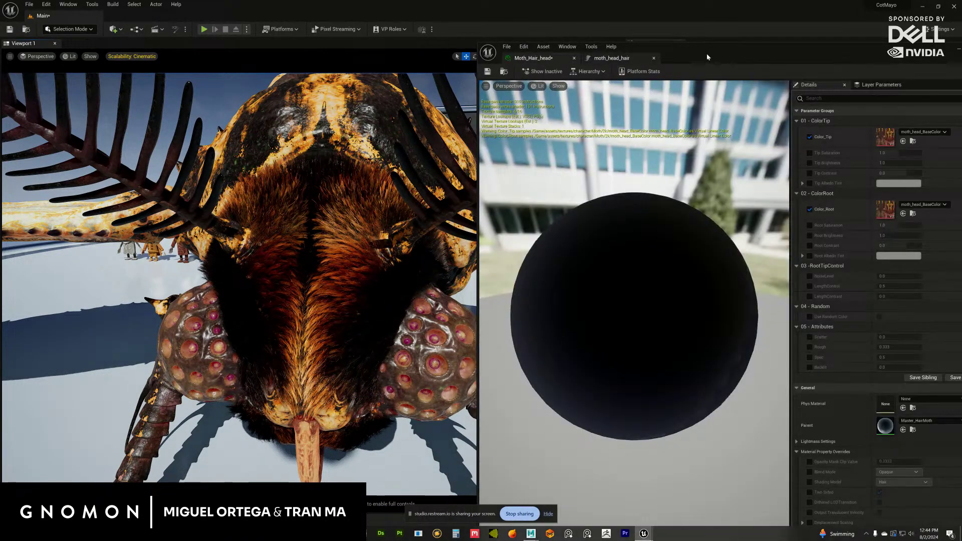
pyautogui.moveTo(707, 53); pyautogui.dragTo(685, 51)
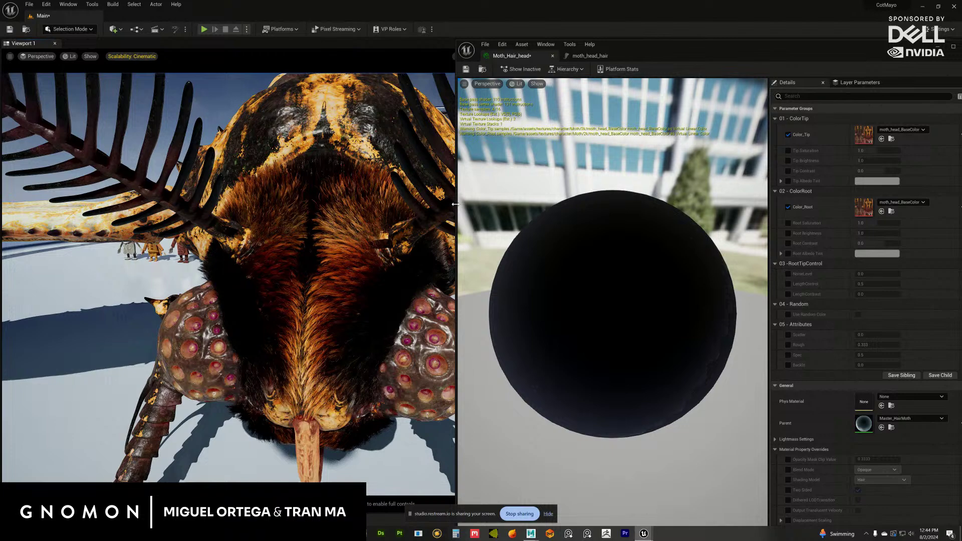
pyautogui.moveTo(455, 204); pyautogui.dragTo(550, 200)
pyautogui.moveTo(414, 245)
pyautogui.keyDown('alt'); pyautogui.mouseDown()
pyautogui.moveTo(425, 243)
pyautogui.moveTo(411, 246)
pyautogui.mouseUp(); pyautogui.keyUp('alt')
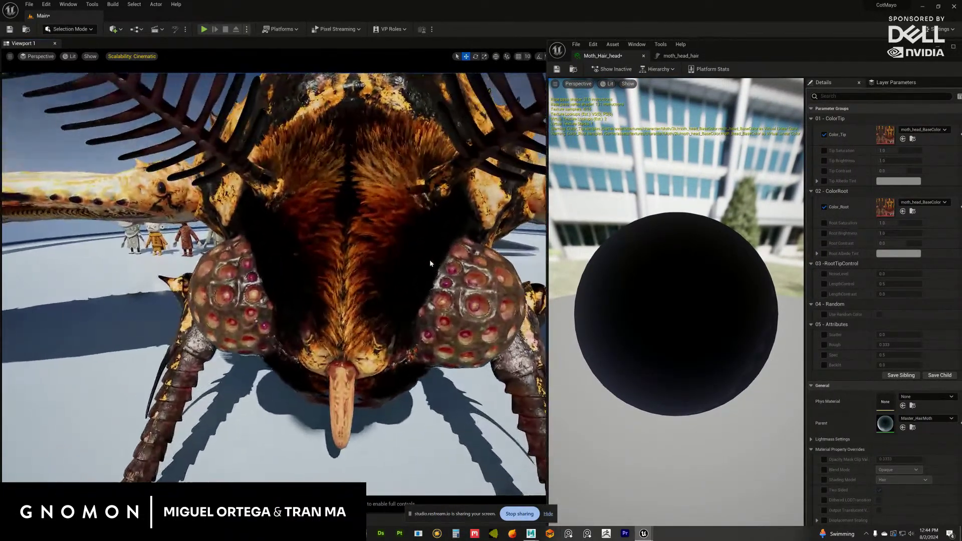
pyautogui.moveTo(405, 251)
pyautogui.keyDown('alt'); pyautogui.mouseDown(button='right')
pyautogui.moveTo(425, 257)
pyautogui.moveTo(414, 249)
pyautogui.mouseUp(button='right'); pyautogui.keyUp('alt')
# - Enable the saturation, brightness, contrast and albedo tint overrides for both root and tip in Moth_Hair_head
pyautogui.moveTo(748, 47); pyautogui.dragTo(671, 38)
pyautogui.click(748, 245)
pyautogui.click(749, 235)
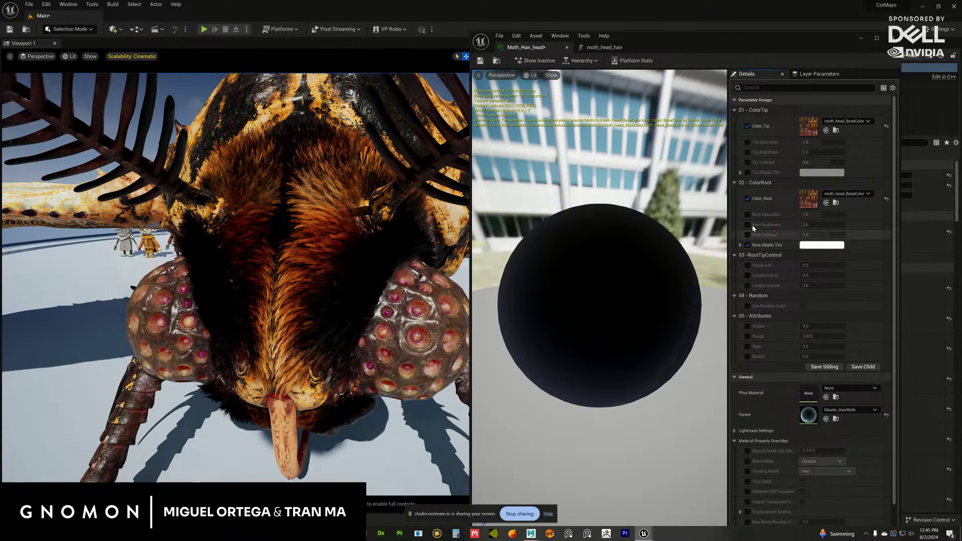
pyautogui.click(748, 224)
pyautogui.click(749, 215)
pyautogui.click(748, 172)
pyautogui.click(748, 163)
pyautogui.click(748, 153)
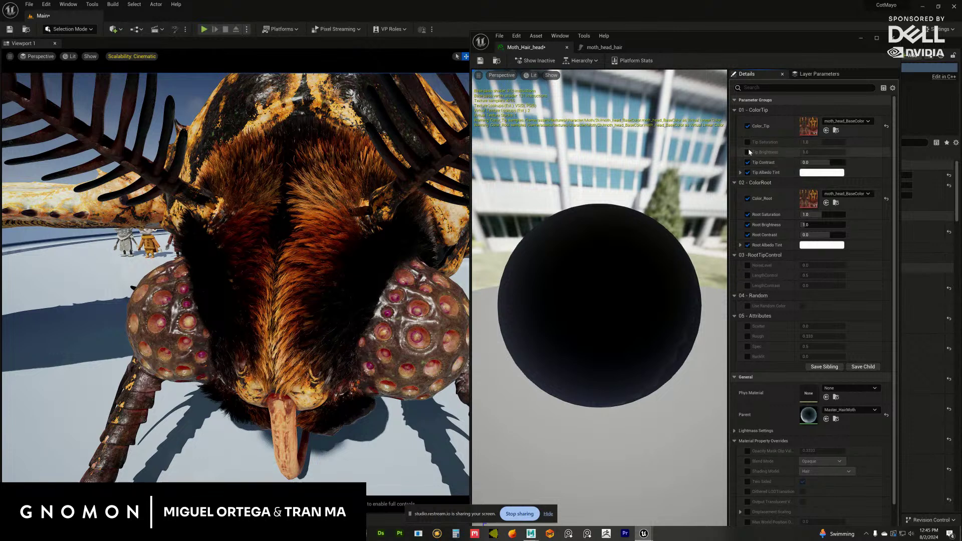
pyautogui.click(748, 142)
pyautogui.moveTo(635, 266); pyautogui.dragTo(673, 268)
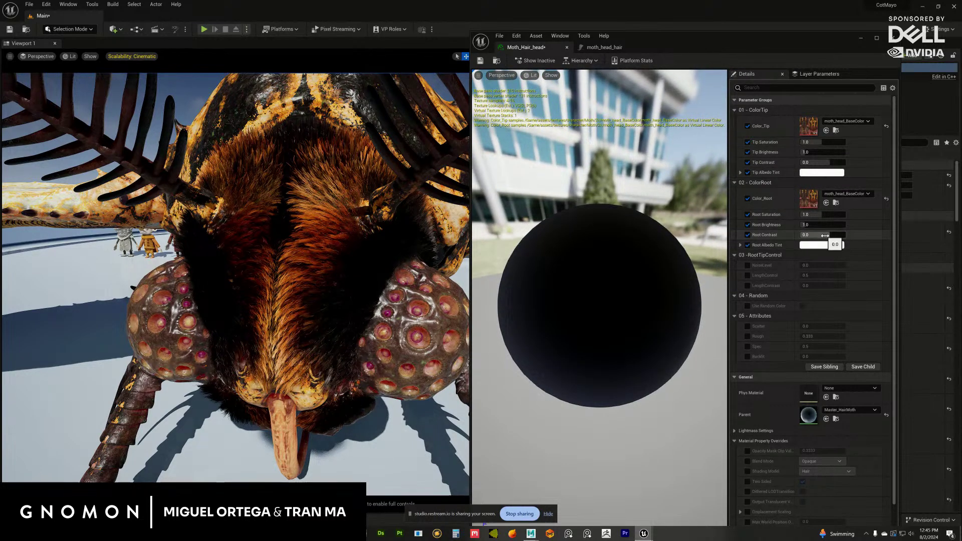
# - Try Root Brightness at about 5.2 and Tip Brightness at about 2, undoing each change
pyautogui.moveTo(815, 225); pyautogui.dragTo(846, 224)
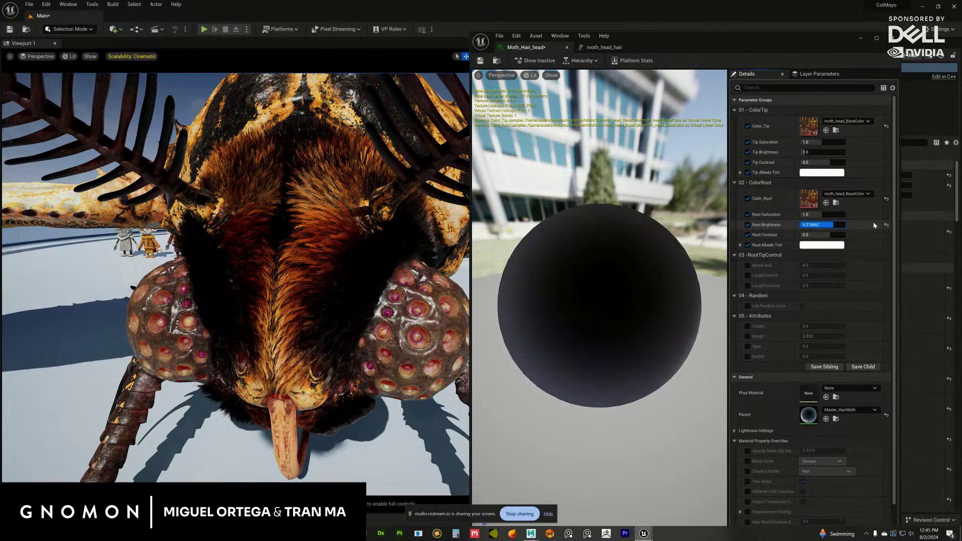
pyautogui.hotkey('ctrl', 'z')
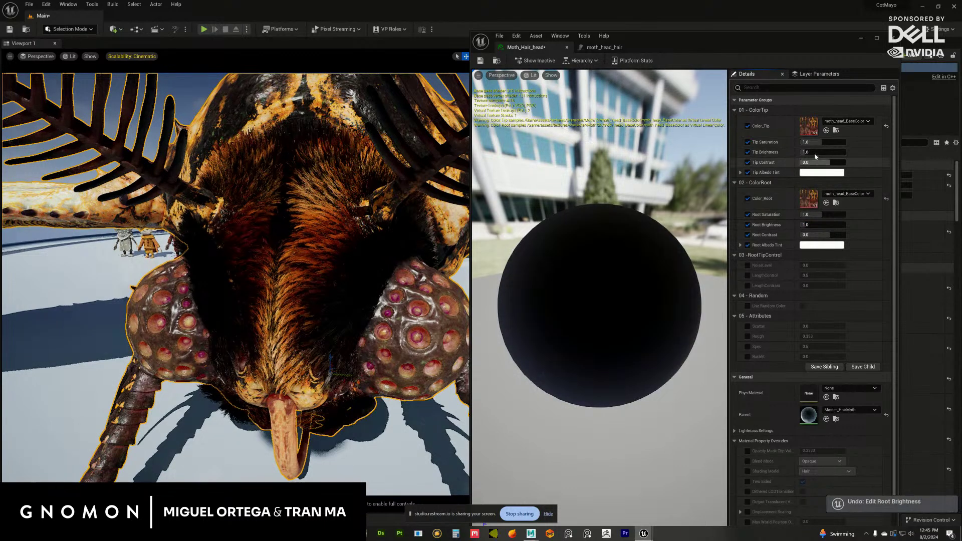
pyautogui.moveTo(815, 153)
pyautogui.mouseDown()
pyautogui.moveTo(858, 153)
pyautogui.moveTo(830, 156)
pyautogui.mouseUp()
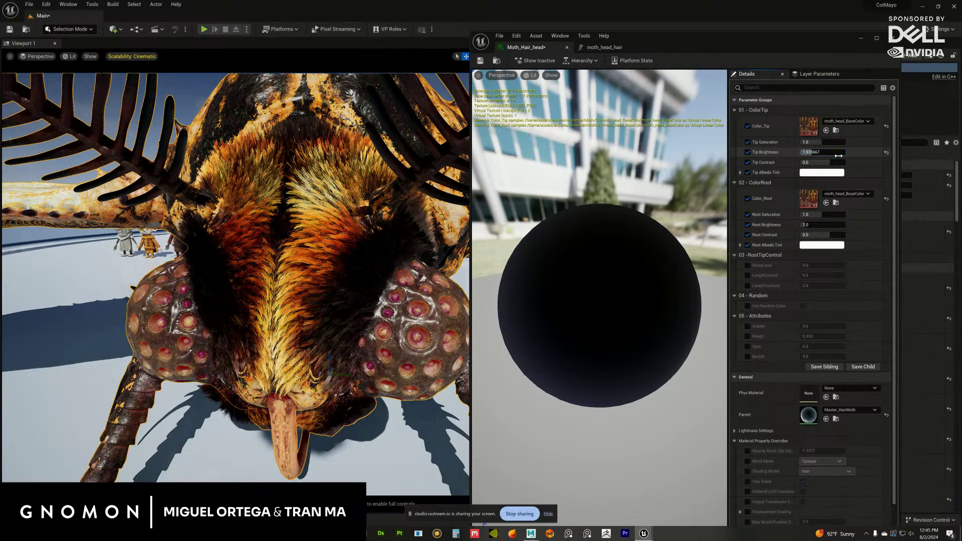
pyautogui.hotkey('ctrl', 'z')
# - Enable the Rough override and raise Tip Brightness to about 2.68 in Moth_Hair_head
pyautogui.click(829, 152)
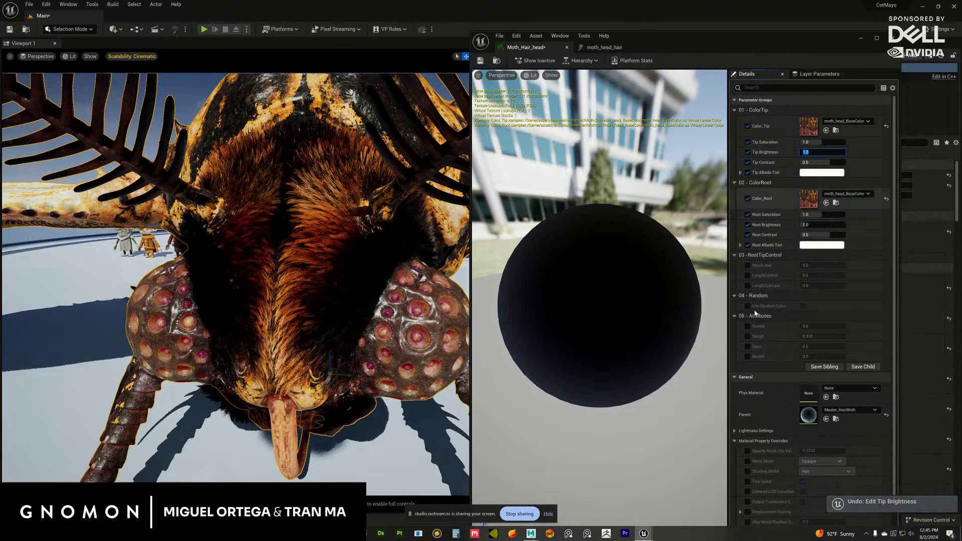
pyautogui.click(747, 336)
pyautogui.moveTo(833, 152); pyautogui.dragTo(844, 153)
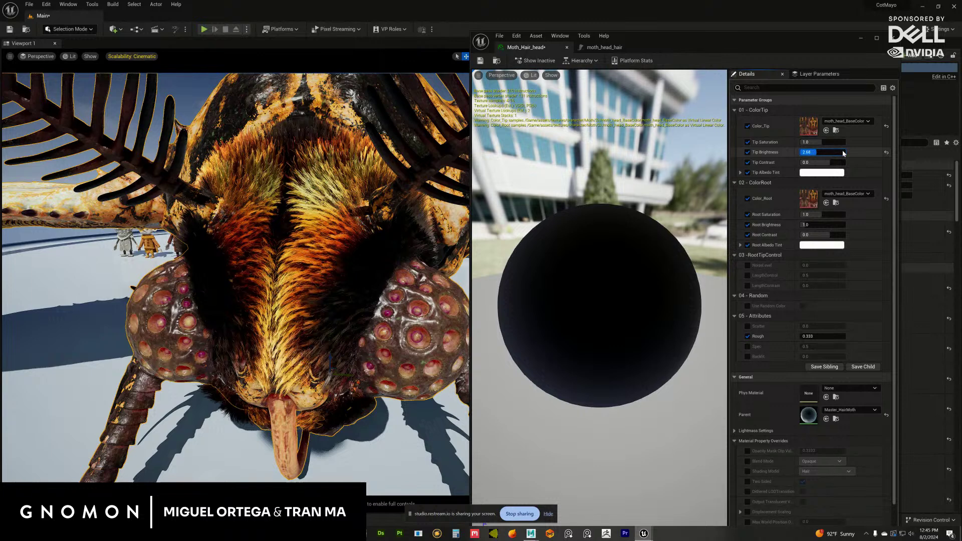
# - Commit the Tip Brightness value and set Rough to 0.25 in the Moth_Hair_head material
pyautogui.press('Return')
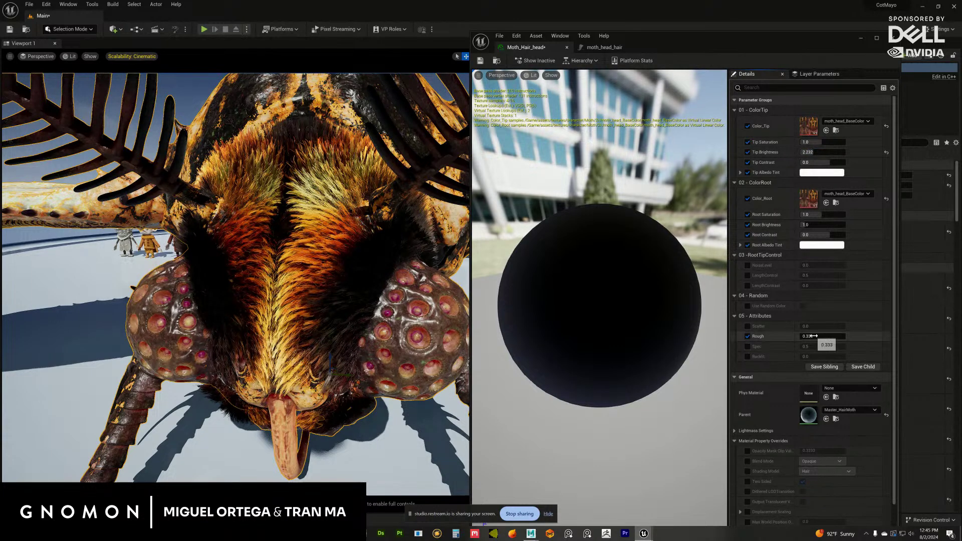
pyautogui.moveTo(813, 336); pyautogui.dragTo(817, 337)
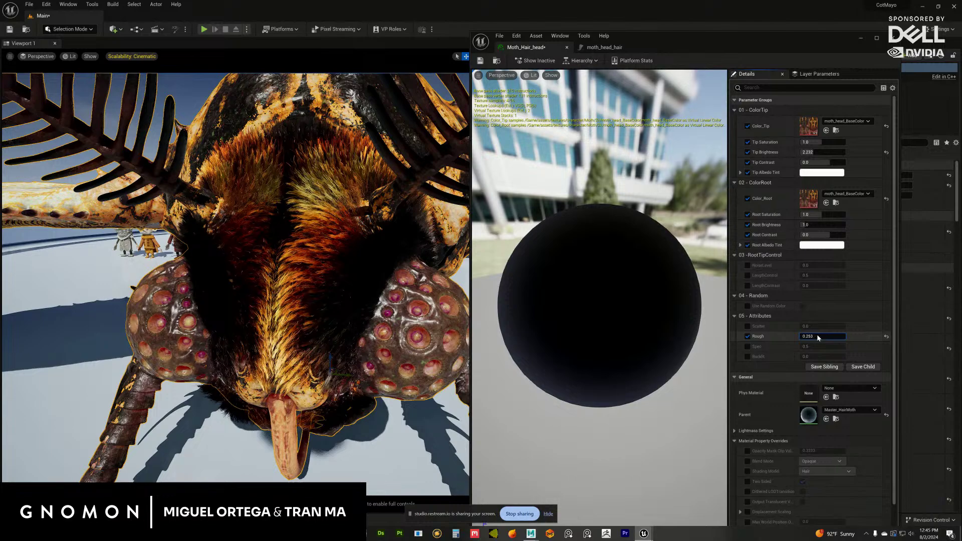
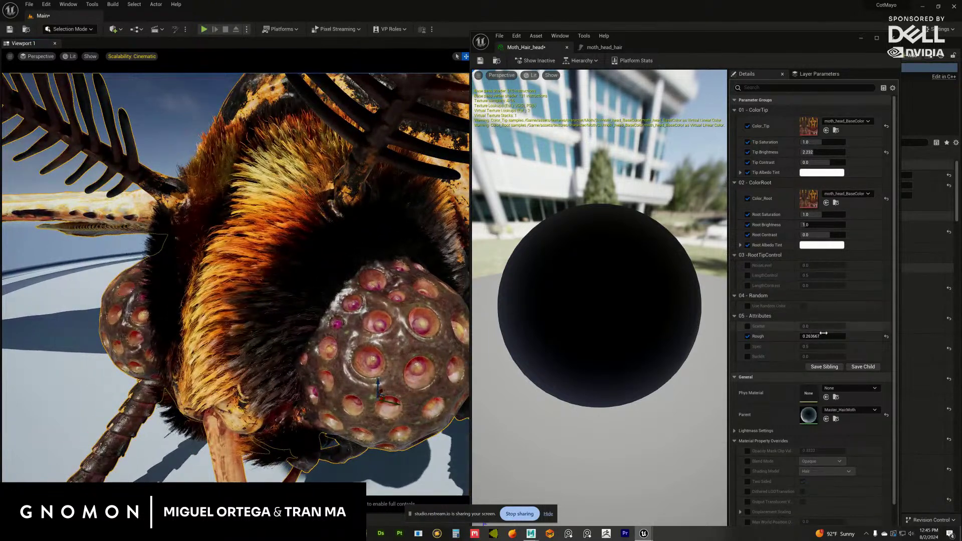
pyautogui.moveTo(824, 336); pyautogui.dragTo(830, 340)
pyautogui.click(822, 336)
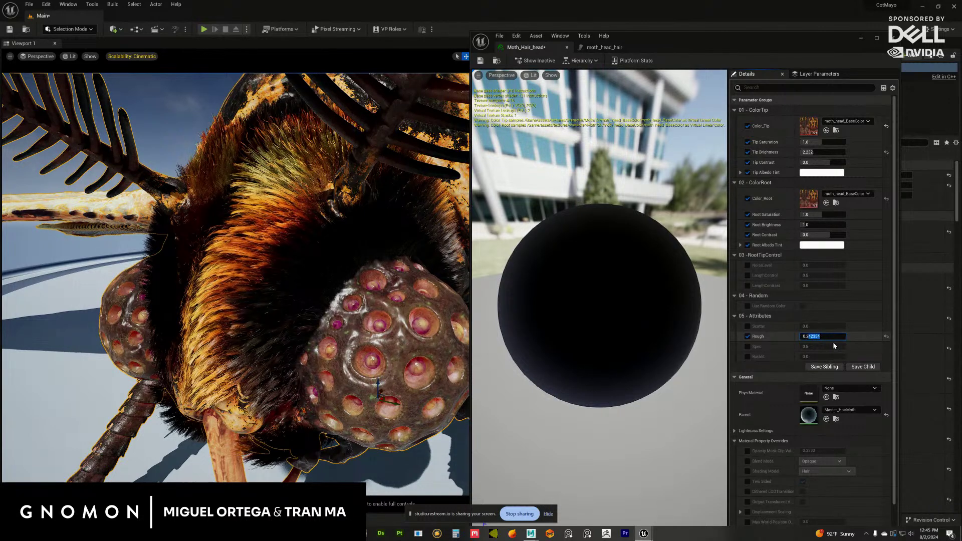
pyautogui.write('25')
pyautogui.press('Return')
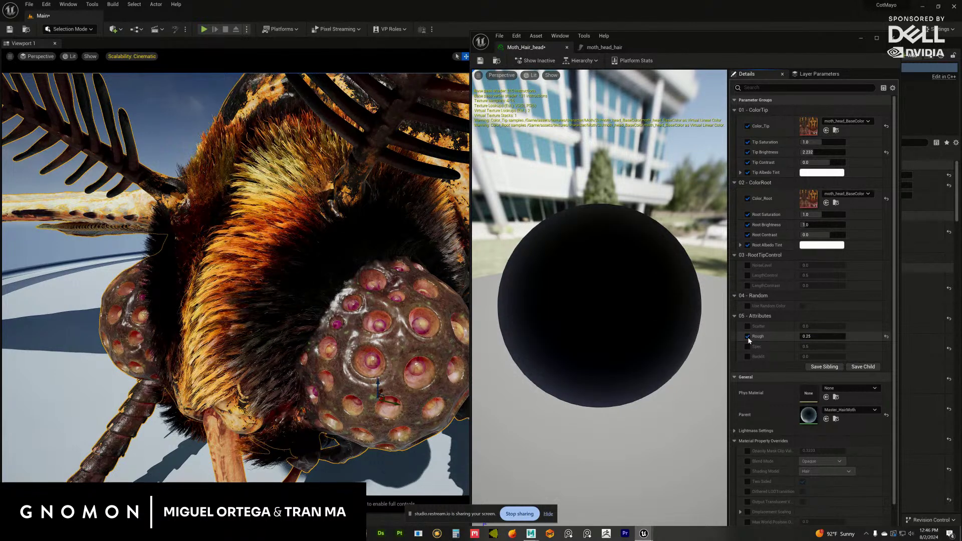
# - Try Tip Brightness at its extremes of 0 and 7, and set it to 2
pyautogui.moveTo(836, 155); pyautogui.dragTo(877, 152)
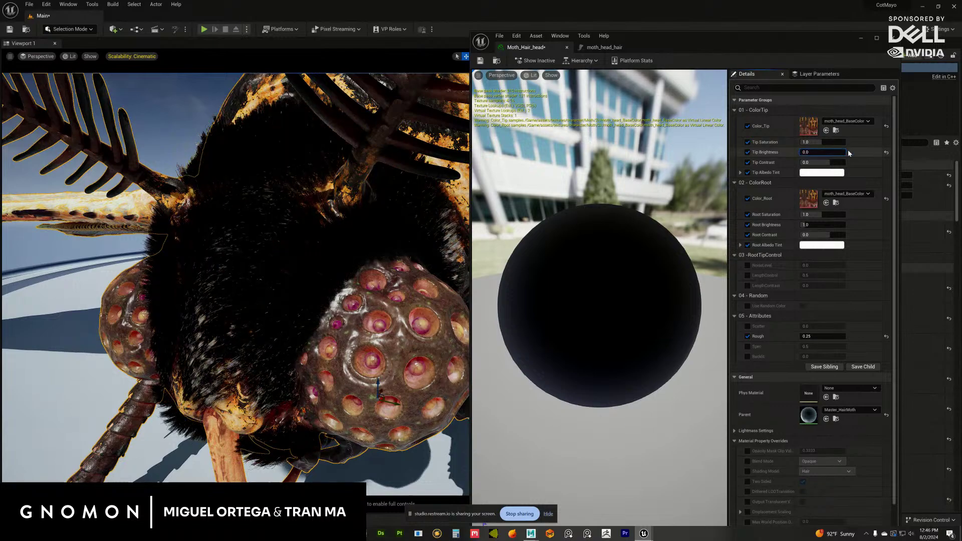
pyautogui.keyDown('alt'); pyautogui.moveTo(470, 328); pyautogui.dragTo(390, 319); pyautogui.keyUp('alt')
pyautogui.click(817, 151)
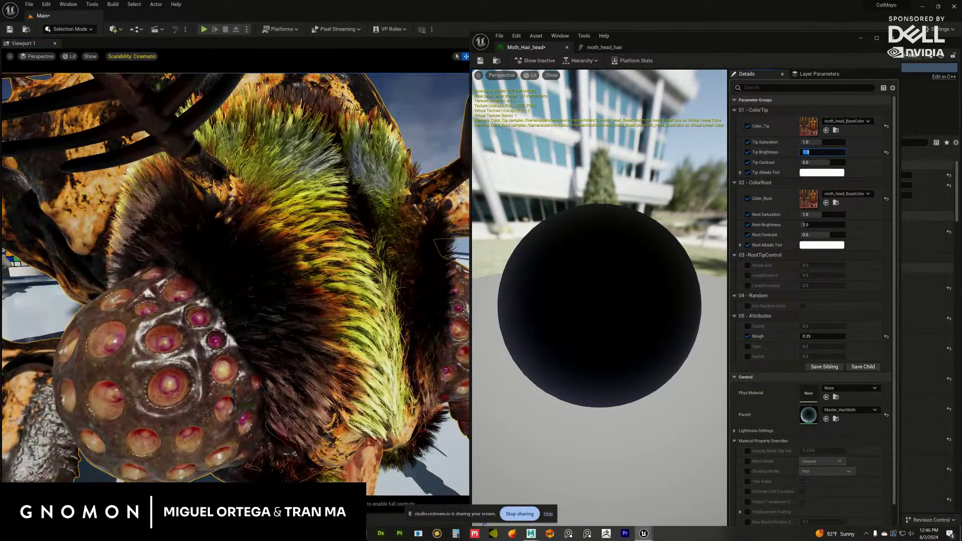
pyautogui.write('2')
pyautogui.press('Return')
# - Inspect the head fur from the front and raise Tip Brightness to 10
pyautogui.moveTo(297, 279)
pyautogui.keyDown('alt'); pyautogui.mouseDown()
pyautogui.moveTo(312, 297)
pyautogui.moveTo(265, 264)
pyautogui.moveTo(310, 274)
pyautogui.mouseUp(); pyautogui.keyUp('alt')
pyautogui.keyDown('alt'); pyautogui.moveTo(300, 272); pyautogui.dragTo(350, 343, button='right'); pyautogui.keyUp('alt')
pyautogui.click(412, 414)
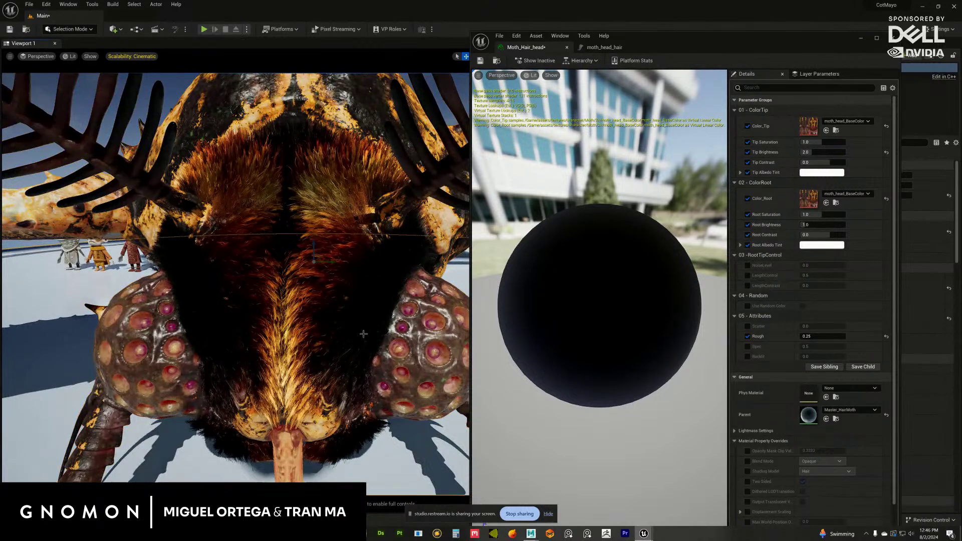
pyautogui.keyDown('alt'); pyautogui.moveTo(339, 325); pyautogui.dragTo(338, 314); pyautogui.keyUp('alt')
pyautogui.click(359, 366)
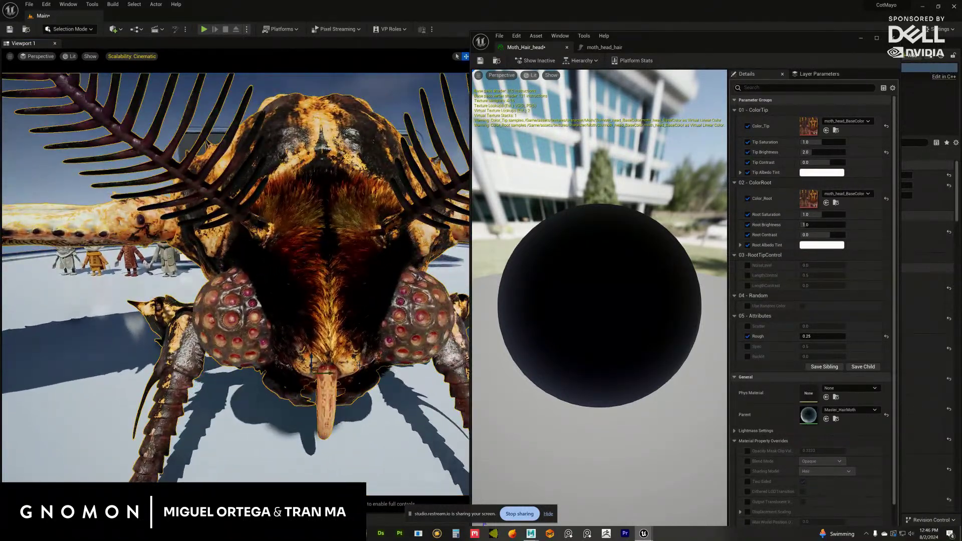
pyautogui.click(822, 152)
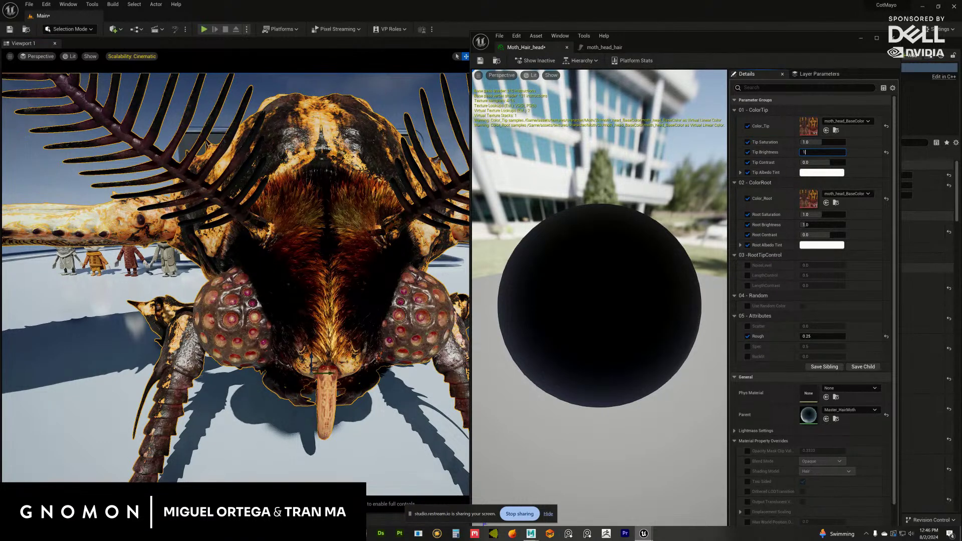
pyautogui.press('Return')
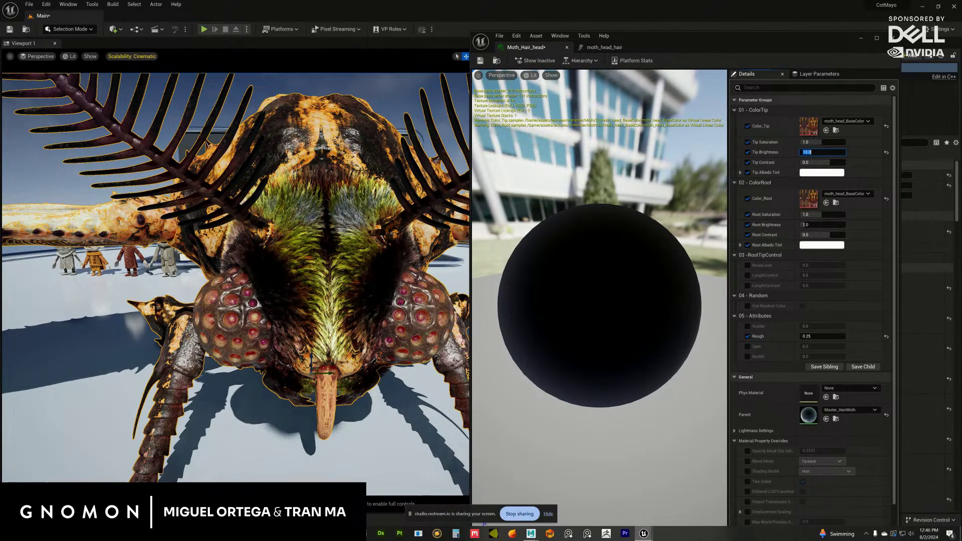
# - Open the moth_head_BaseColor texture beside the level, examine its head pattern tiles against the fur colors, and close it
pyautogui.doubleClick(808, 127)
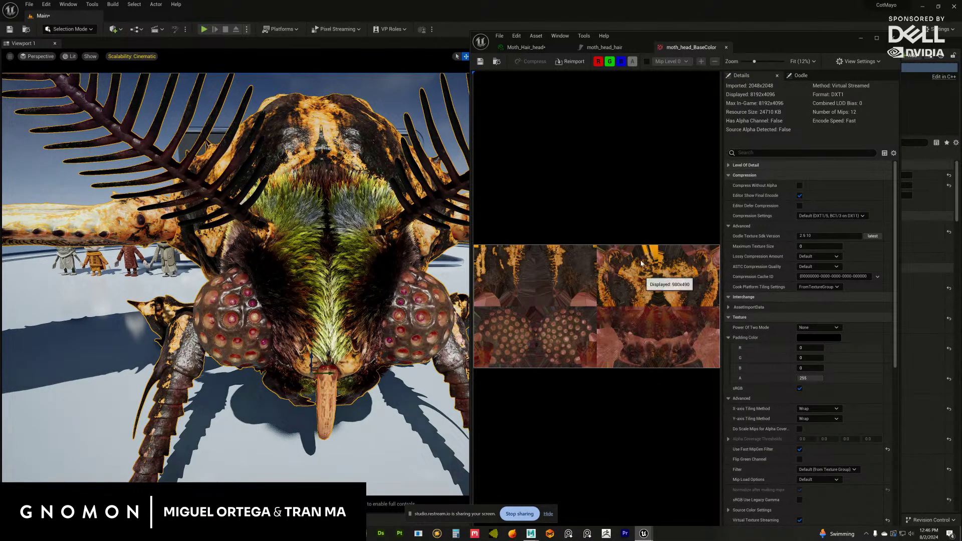
pyautogui.moveTo(744, 37); pyautogui.dragTo(781, 23)
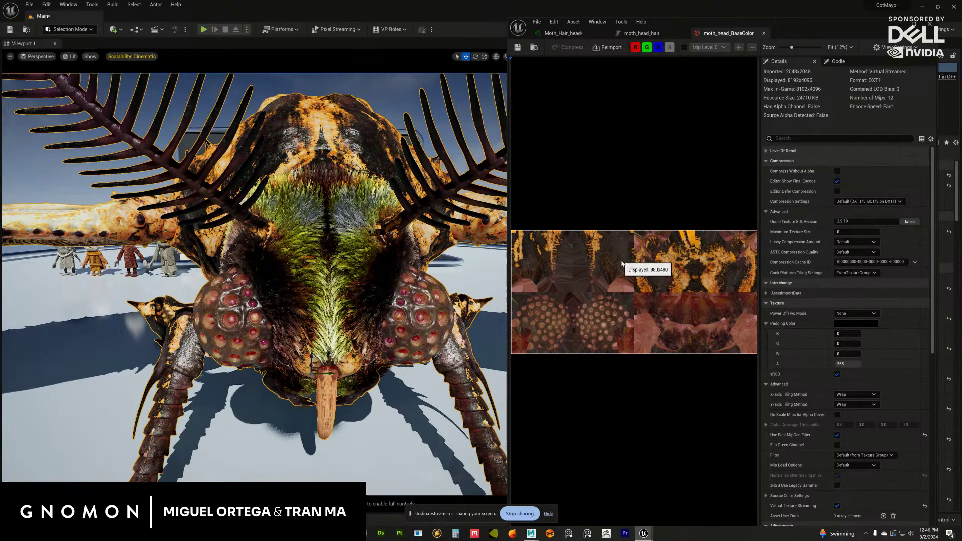
pyautogui.scroll(5, 622, 265)
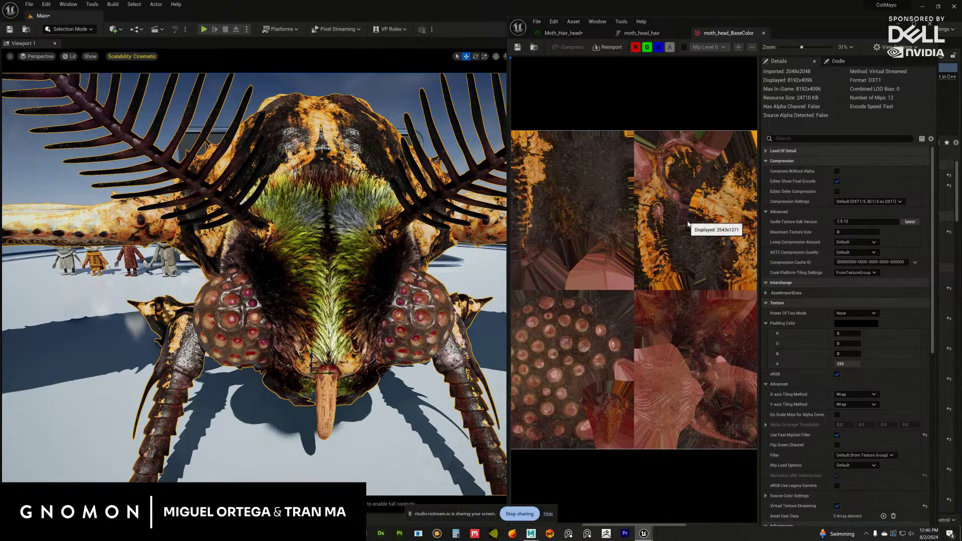
pyautogui.moveTo(680, 245); pyautogui.dragTo(589, 266, button='right')
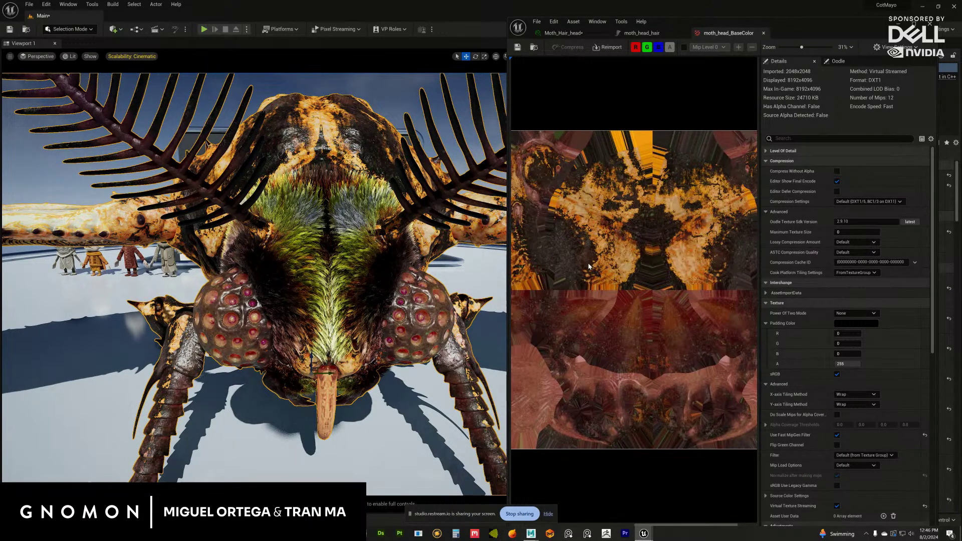
pyautogui.scroll(3, 589, 251)
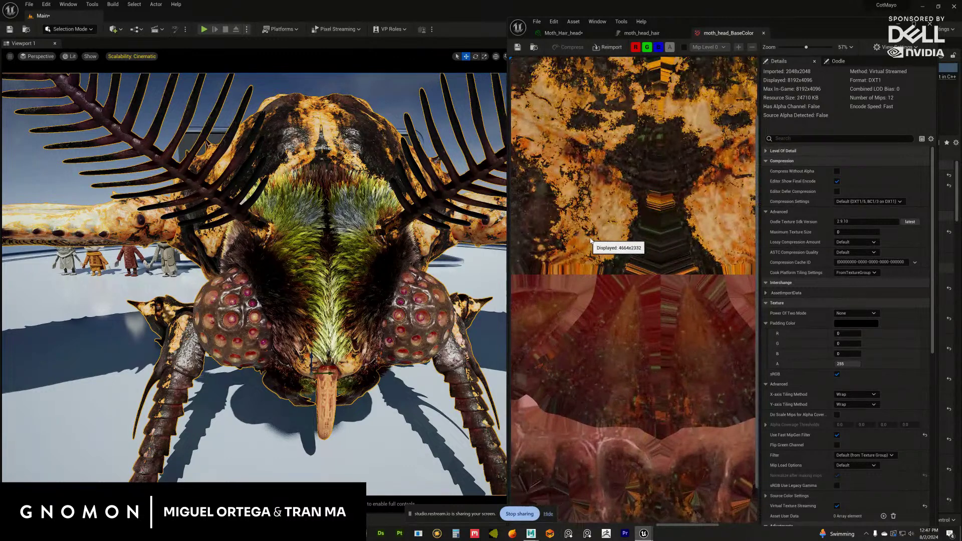
pyautogui.scroll(-1, 566, 163)
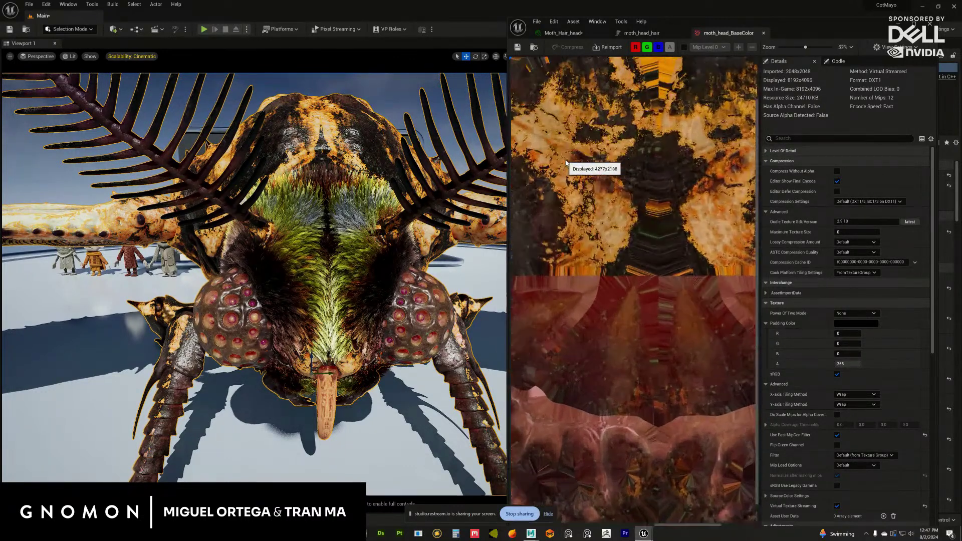
pyautogui.scroll(1, 566, 163)
pyautogui.scroll(-2, 566, 163)
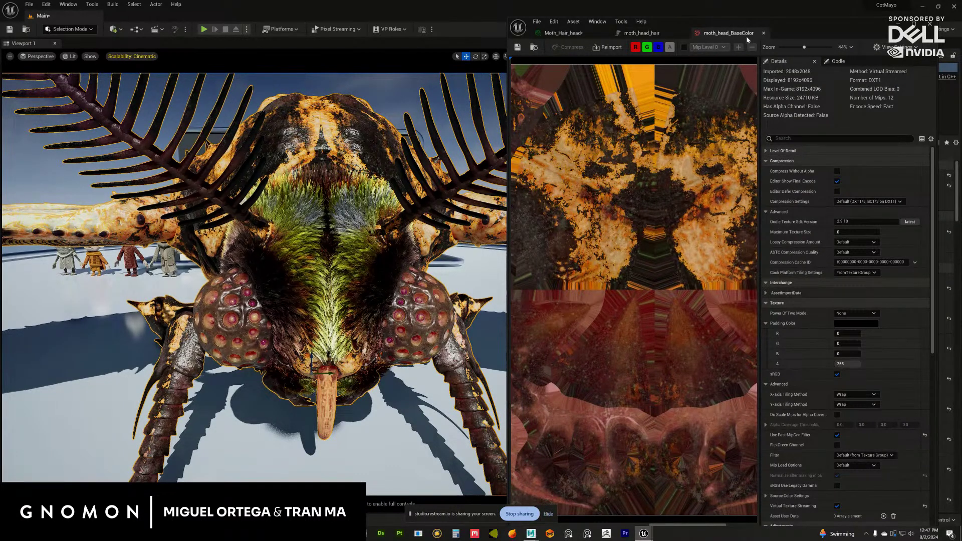
pyautogui.click(763, 33)
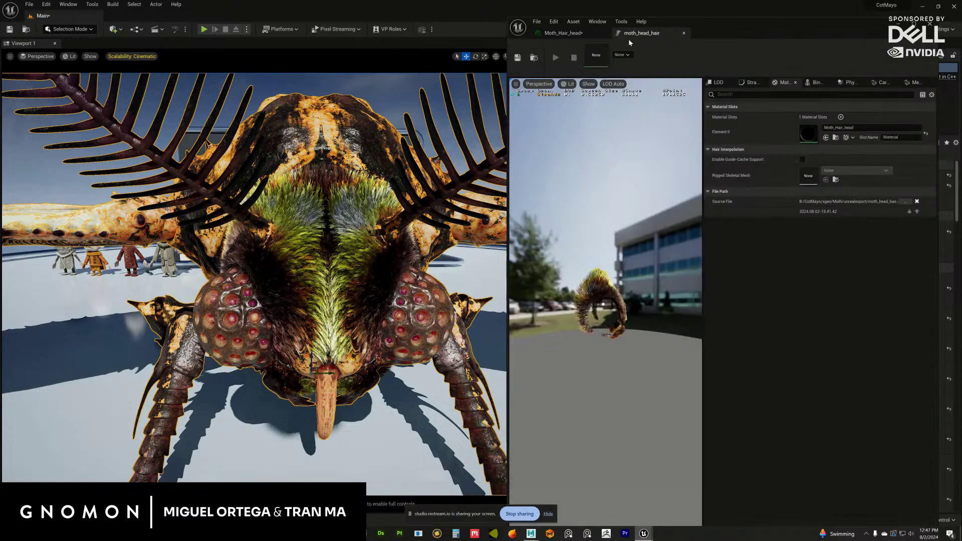
# - Return to the Moth_Hair_head material and set Tip Brightness back to 2
pyautogui.click(563, 32)
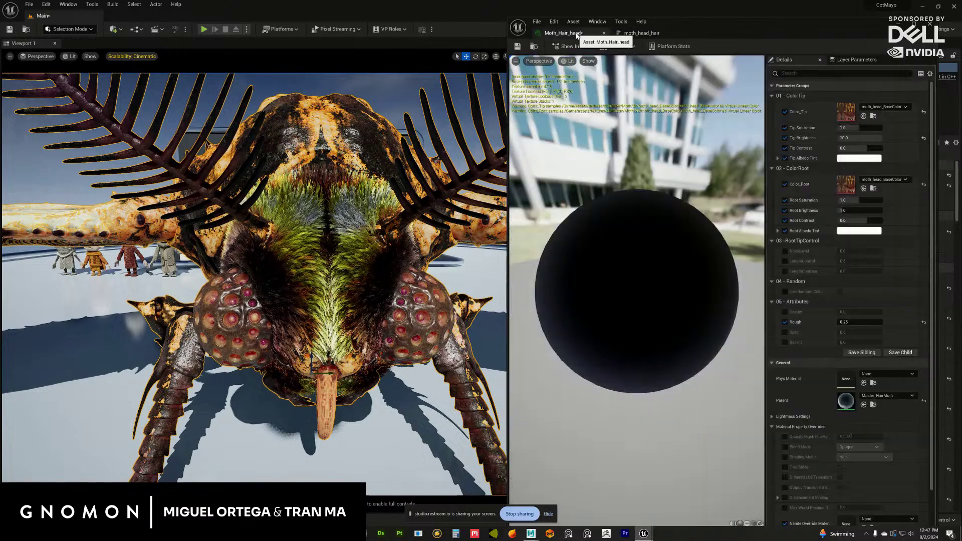
pyautogui.click(865, 138)
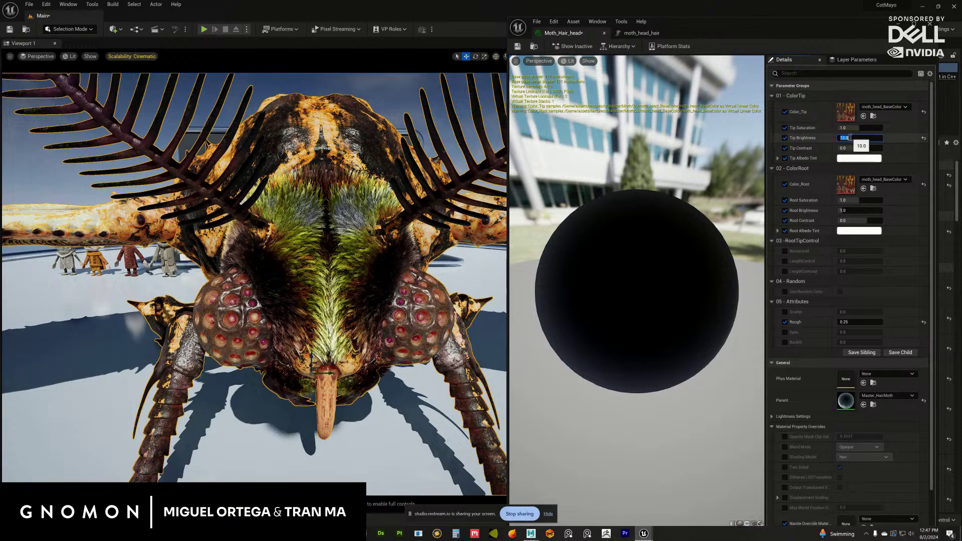
pyautogui.write('2')
pyautogui.press('Return')
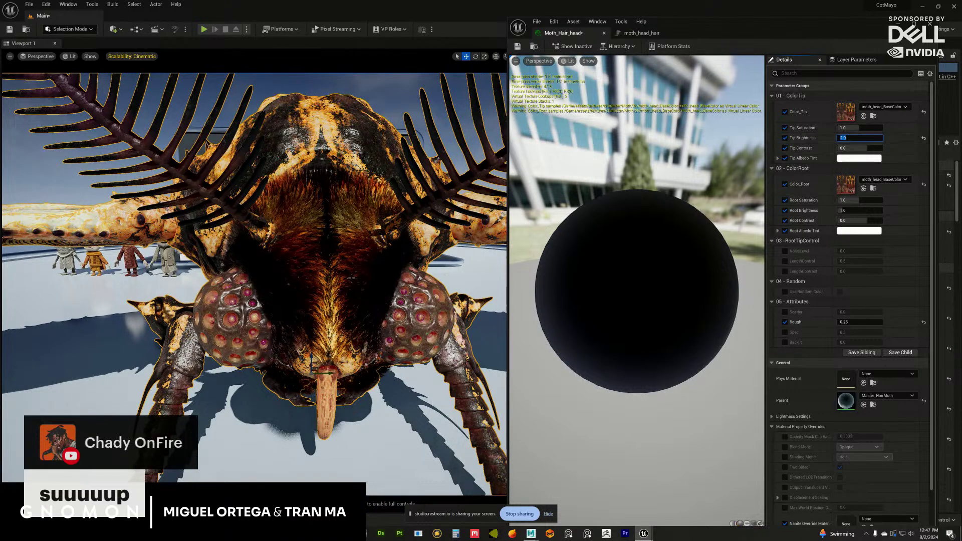
# - Lower Tip Saturation to about 0.08, raise Tip Brightness to about 5.02, and check the fur on the moth's head
pyautogui.scroll(6, 345, 261)
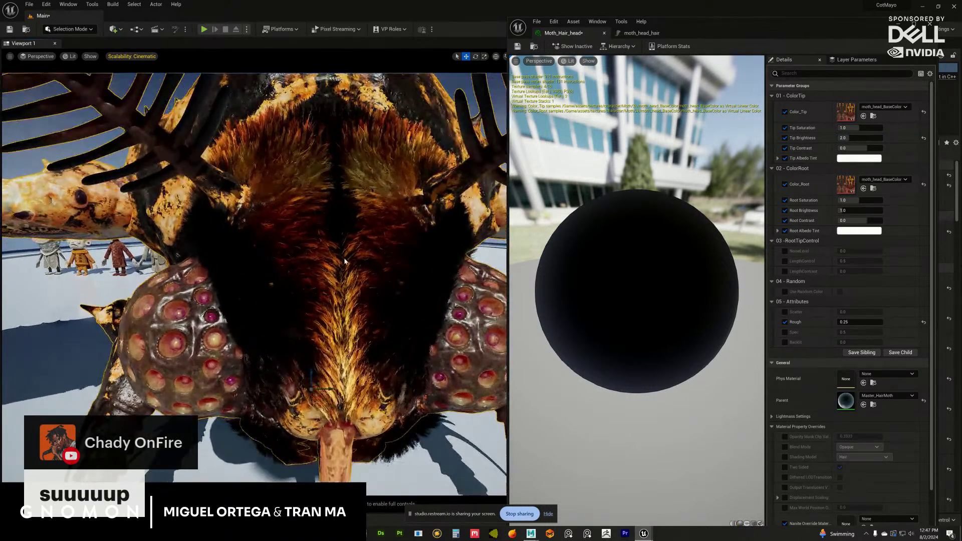
pyautogui.moveTo(862, 138); pyautogui.dragTo(837, 134)
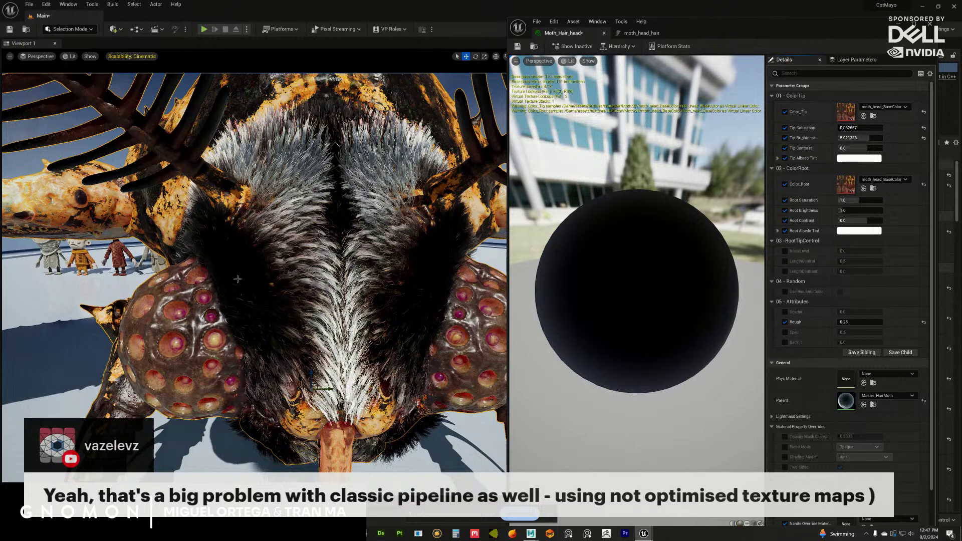
pyautogui.scroll(-8, 238, 279)
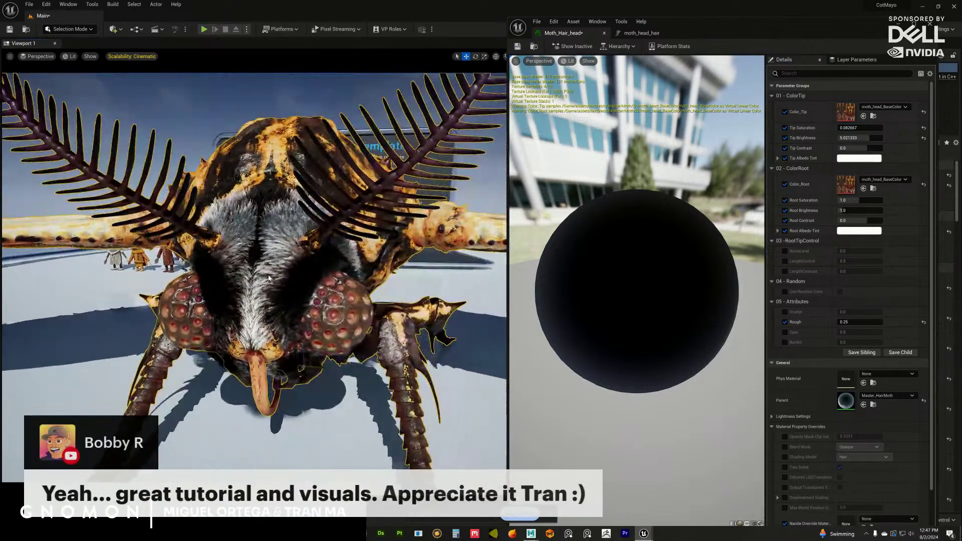
pyautogui.scroll(2, 268, 278)
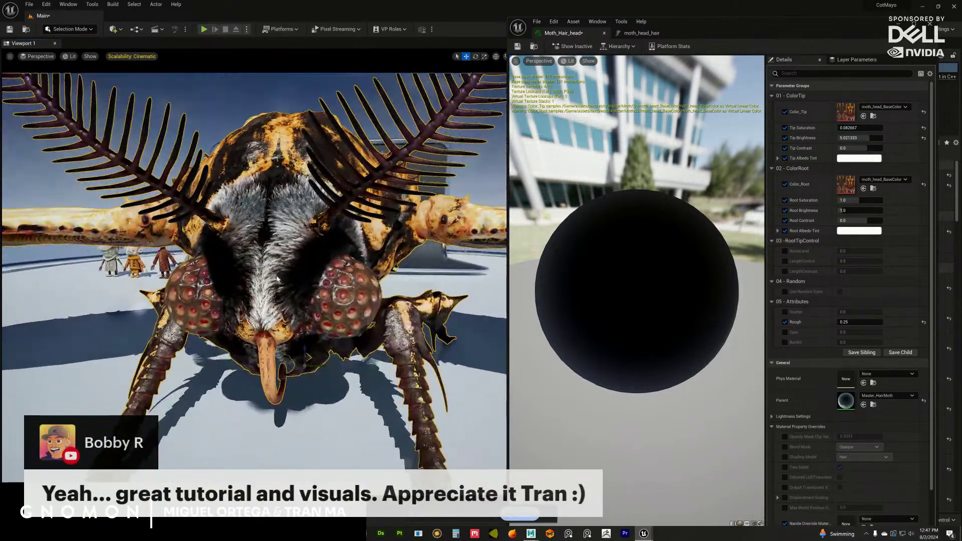
# - Set Tip Brightness to 2 and reset Tip Saturation to its default
pyautogui.click(870, 139)
pyautogui.write('2')
pyautogui.press('Return')
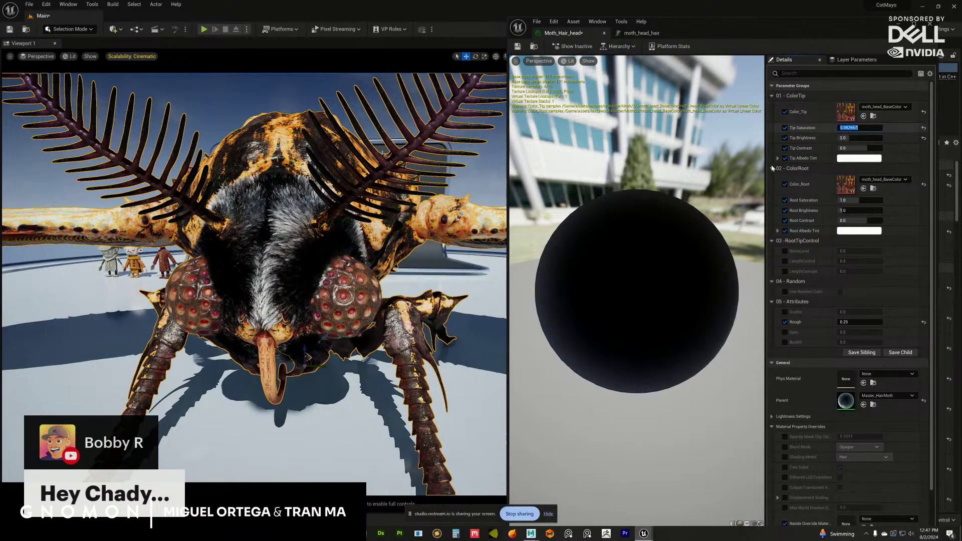
pyautogui.click(924, 128)
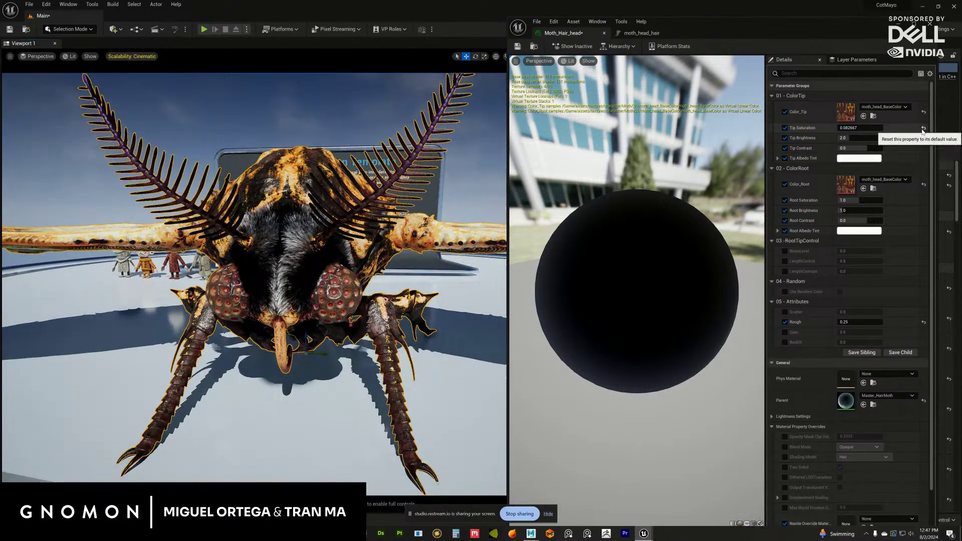
# - Reset the Color_Tip and Color_Root textures to the default WhitePlaceholder and Tip Brightness to its default of 1.0
pyautogui.keyDown('alt'); pyautogui.moveTo(476, 240); pyautogui.dragTo(304, 257); pyautogui.keyUp('alt')
pyautogui.scroll(5, 303, 258)
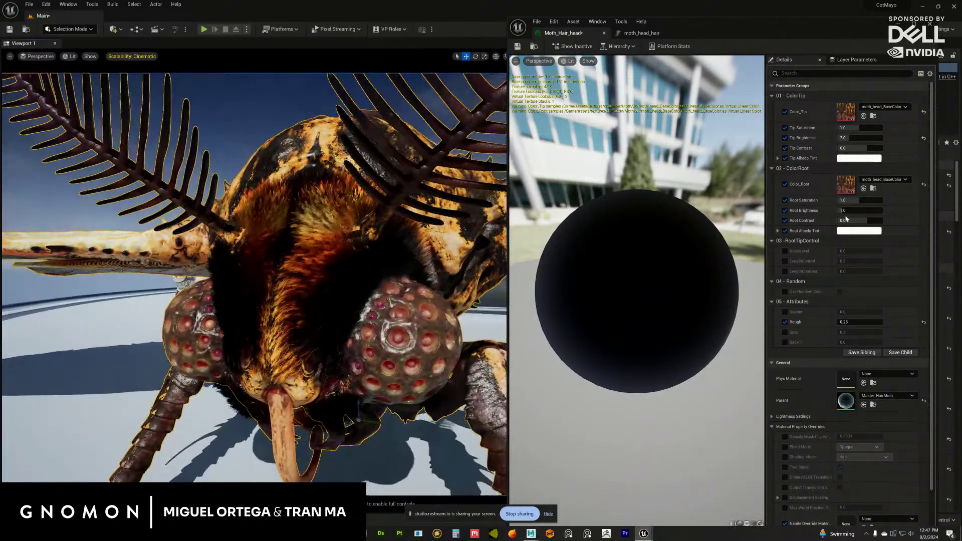
pyautogui.click(925, 112)
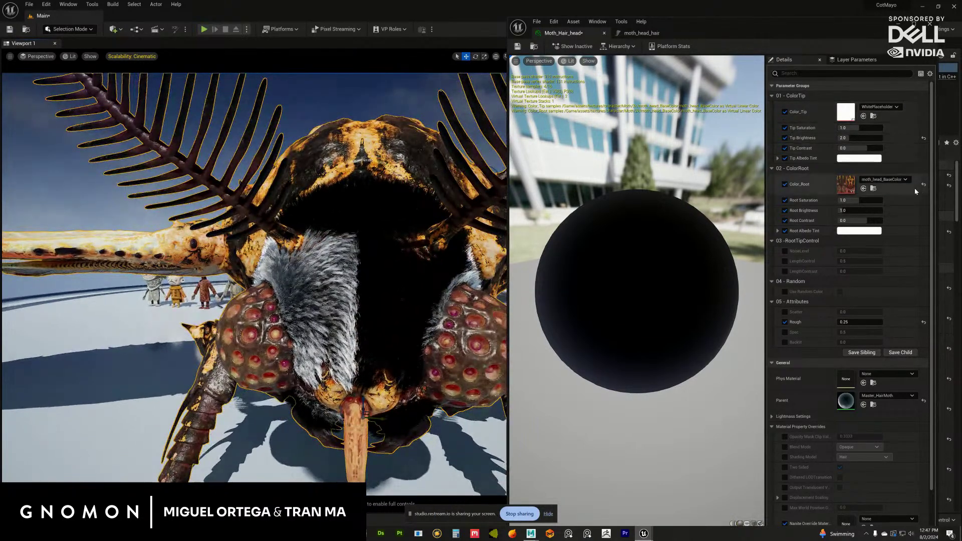
pyautogui.click(924, 186)
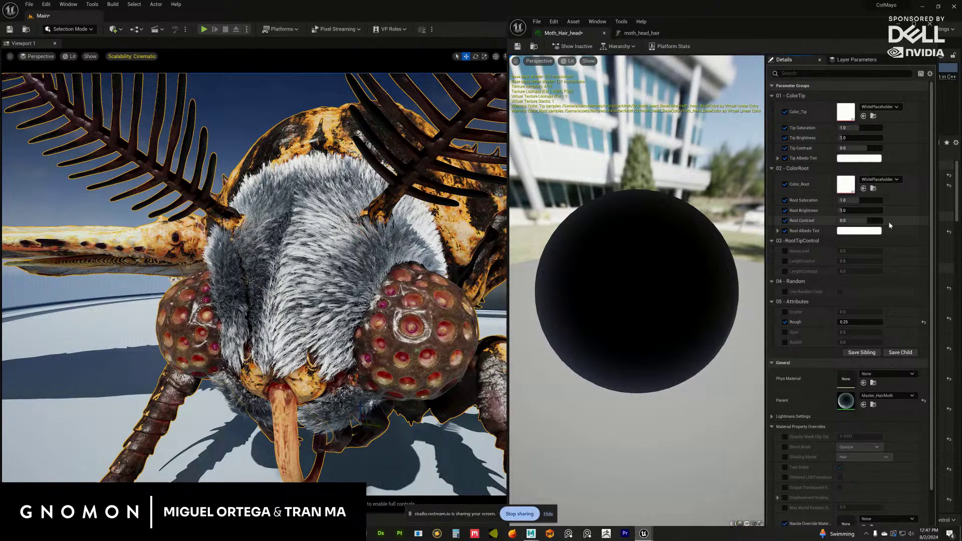
# - Set Tip Albedo Tint to a muted olive yellow, Hex sRGB A2965EFF
pyautogui.click(859, 159)
pyautogui.moveTo(745, 242)
pyautogui.mouseDown()
pyautogui.moveTo(754, 230)
pyautogui.moveTo(747, 245)
pyautogui.mouseUp()
pyautogui.moveTo(793, 192); pyautogui.dragTo(793, 239)
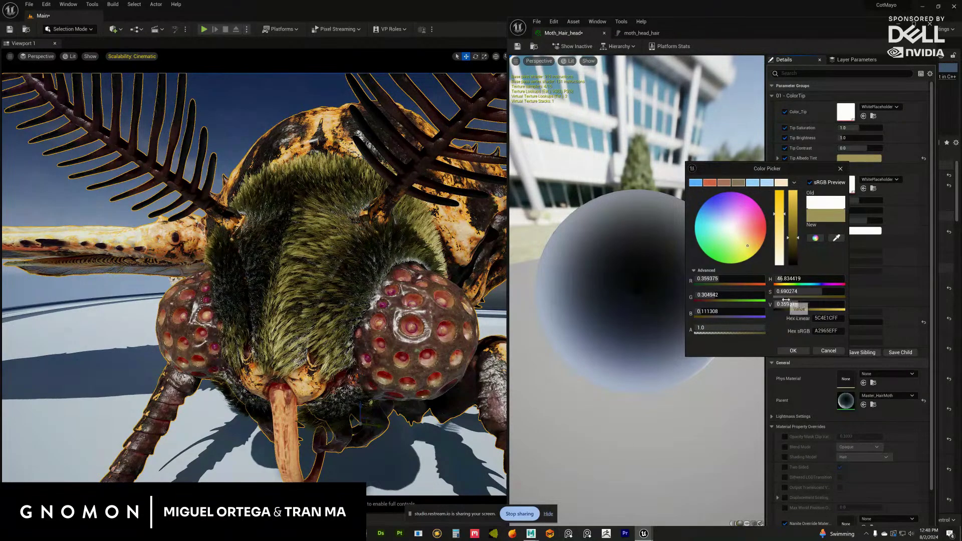
pyautogui.click(787, 350)
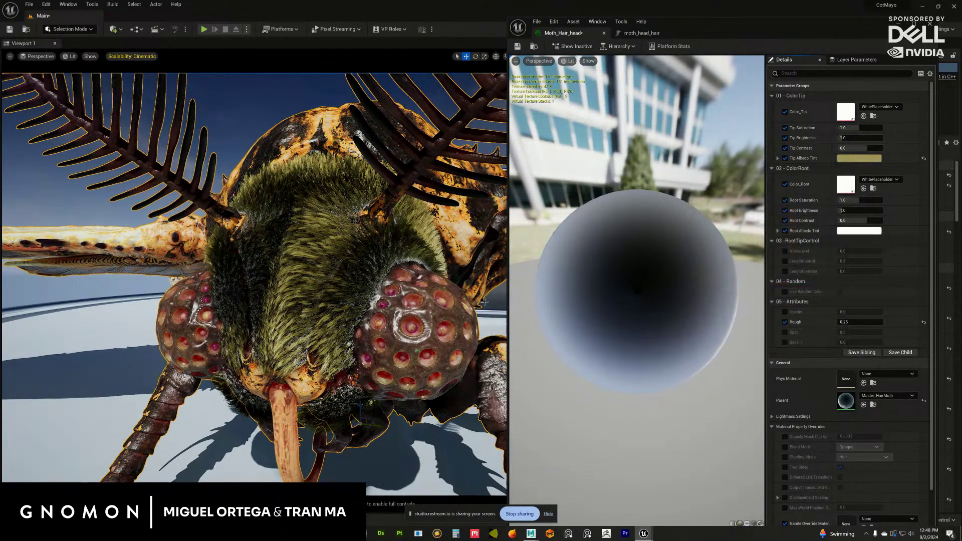
# - Set Root Albedo Tint to pure red, Hex sRGB FF0000FF, with the viewport framed on the moth's fur
pyautogui.moveTo(310, 269)
pyautogui.keyDown('alt'); pyautogui.mouseDown()
pyautogui.moveTo(291, 276)
pyautogui.moveTo(301, 282)
pyautogui.mouseUp(); pyautogui.keyUp('alt')
pyautogui.click(859, 230)
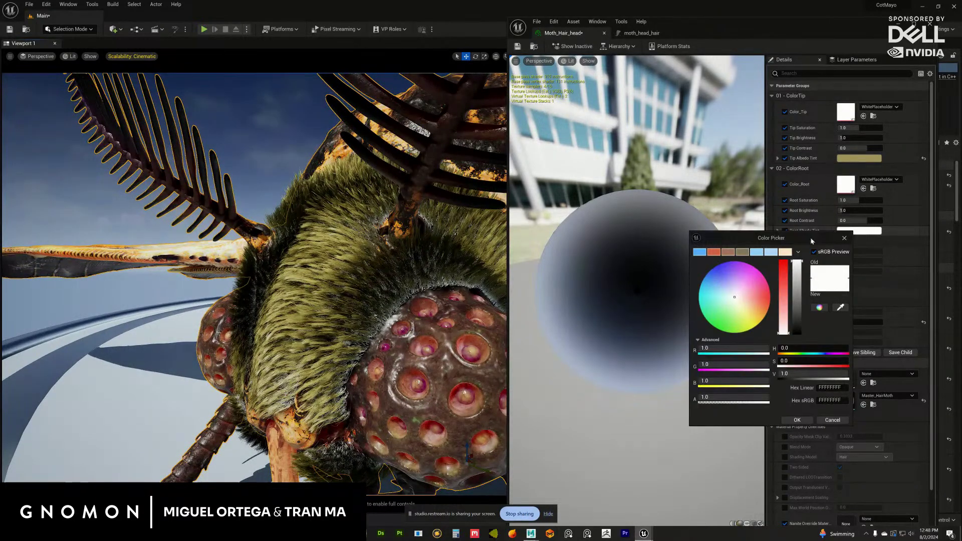
pyautogui.click(785, 269)
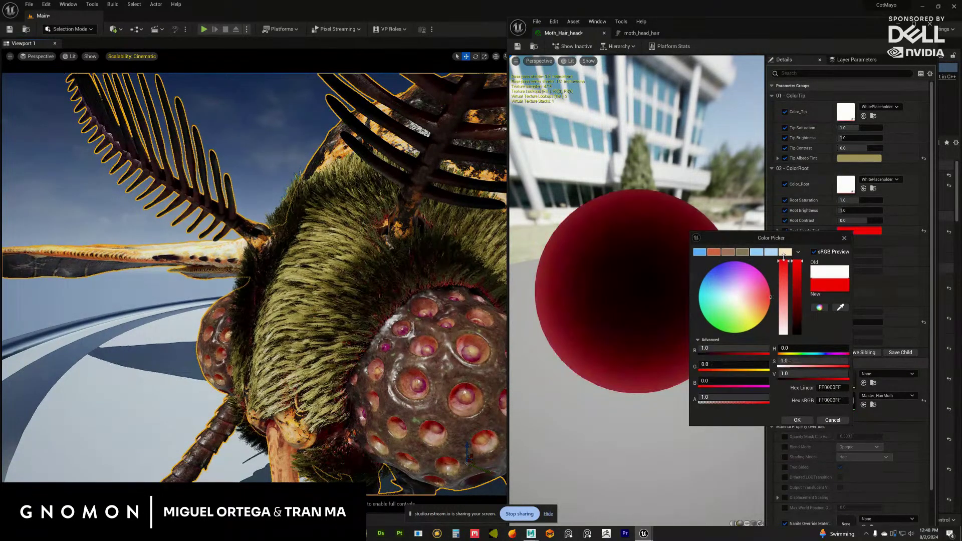
pyautogui.click(796, 420)
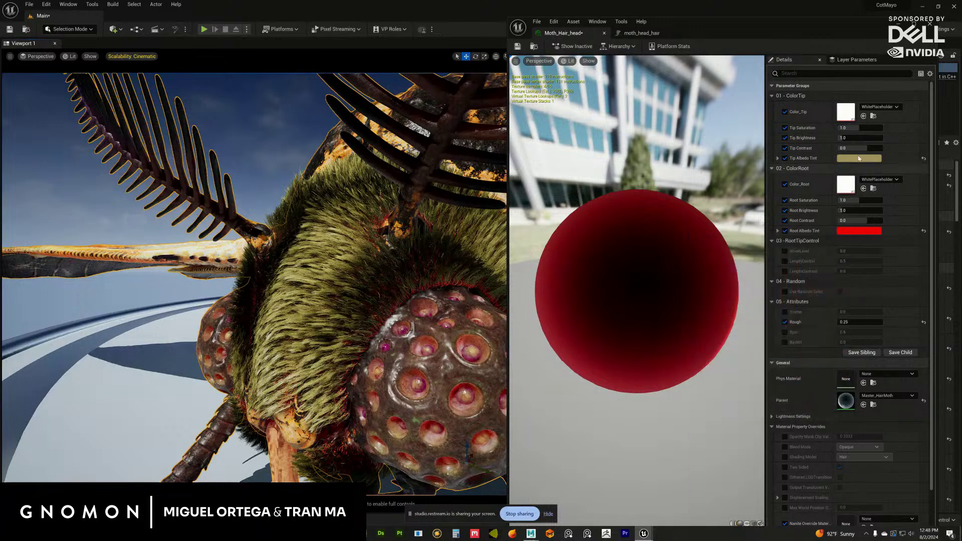
# - Set Tip Albedo Tint to a muted green, Hex Linear 285C21FF
pyautogui.click(859, 158)
pyautogui.click(727, 242)
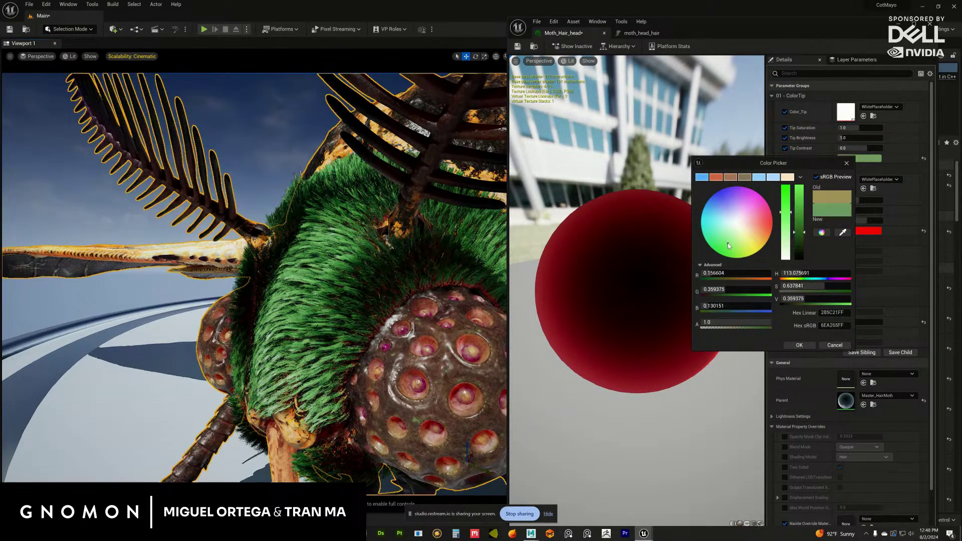
pyautogui.click(798, 345)
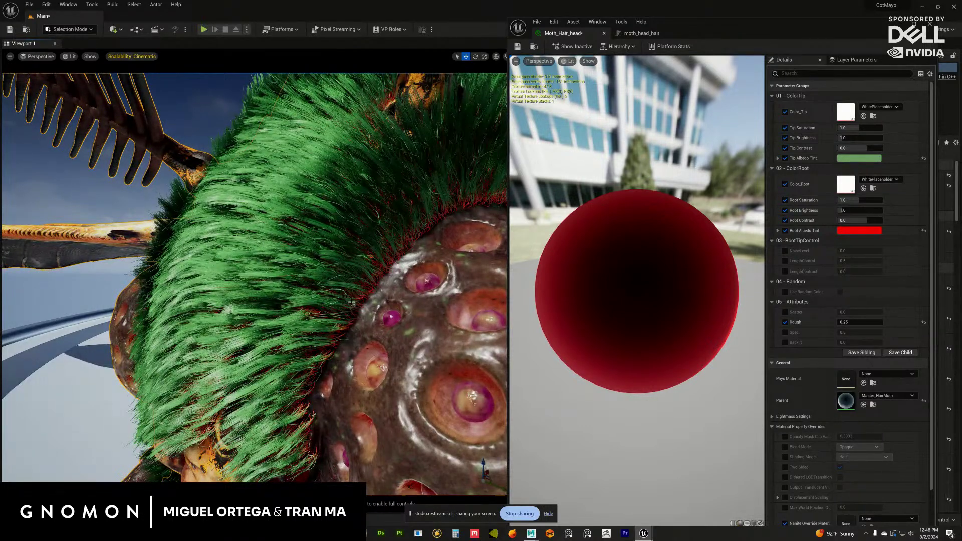
# - Enable the NoiseLevel, LengthControl and LengthContrast overrides and set LengthControl to about 0.132
pyautogui.click(785, 252)
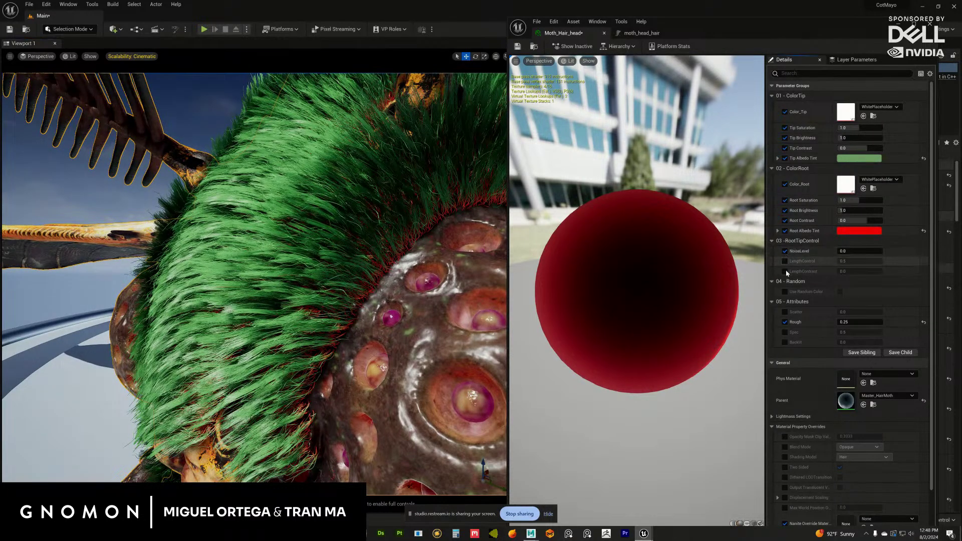
pyautogui.click(784, 261)
pyautogui.click(785, 271)
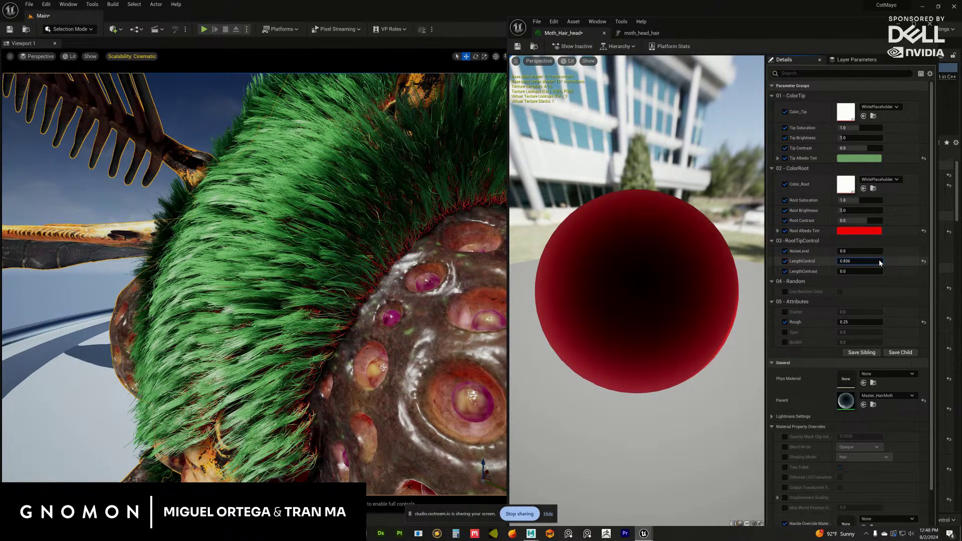
pyautogui.moveTo(903, 261); pyautogui.dragTo(854, 261)
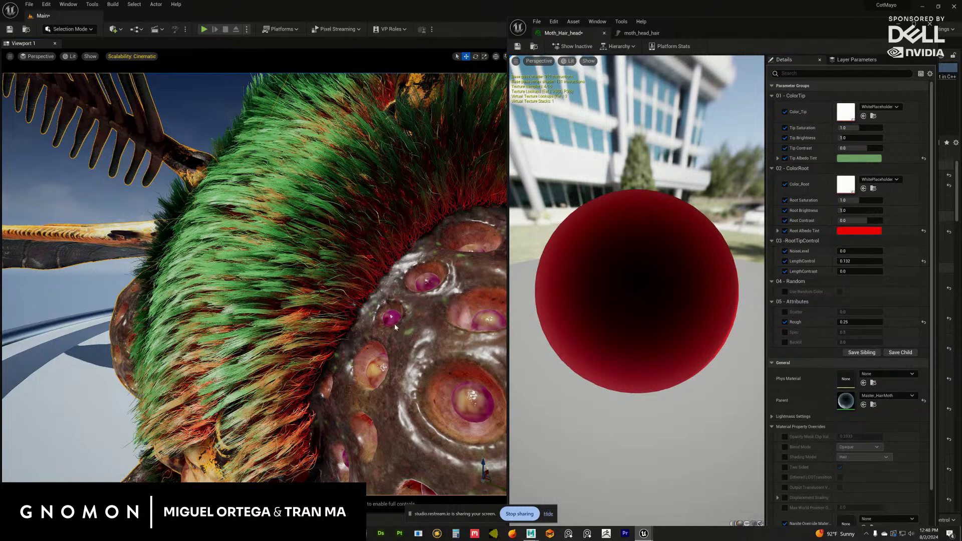
# - Raise NoiseLevel to about 0.379 to break up the transition between root and tip colors
pyautogui.moveTo(361, 310); pyautogui.dragTo(395, 325)
pyautogui.scroll(5, 395, 320)
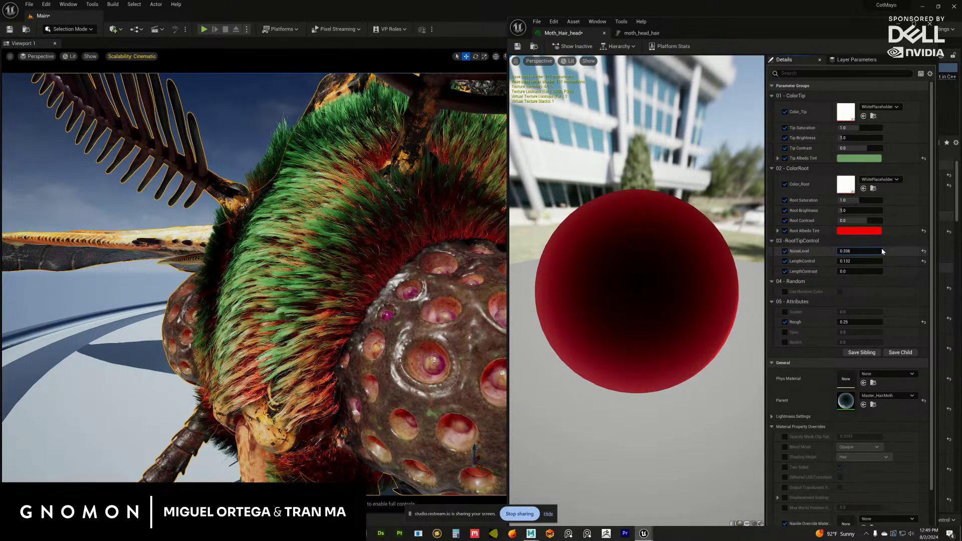
pyautogui.moveTo(882, 251)
pyautogui.mouseDown()
pyautogui.moveTo(894, 251)
pyautogui.moveTo(866, 262)
pyautogui.mouseUp()
# - Set LengthContrast to about 0.55 and reset Rough to its default of 0.333
pyautogui.click(878, 271)
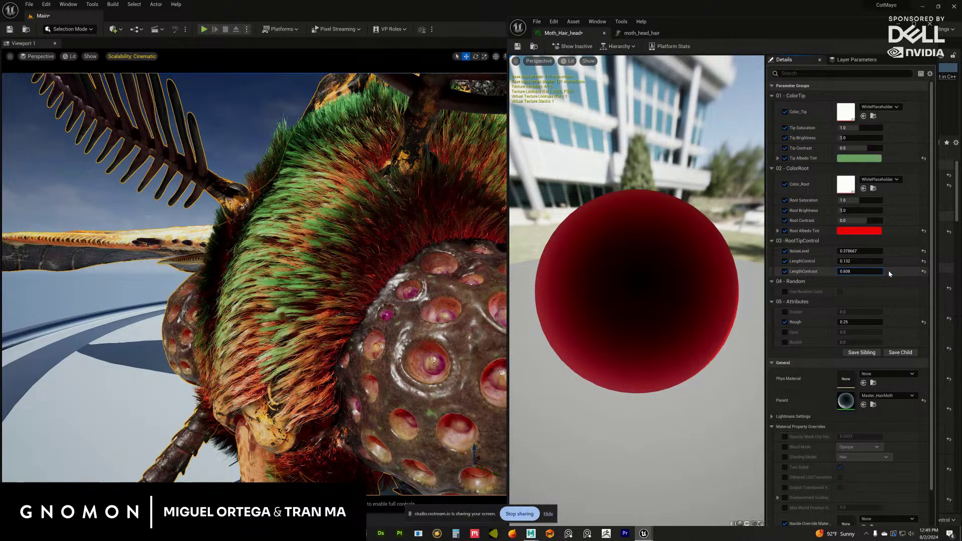
pyautogui.moveTo(854, 275); pyautogui.dragTo(884, 273)
pyautogui.moveTo(431, 311)
pyautogui.mouseDown()
pyautogui.moveTo(401, 331)
pyautogui.moveTo(425, 307)
pyautogui.mouseUp()
pyautogui.keyDown('alt'); pyautogui.moveTo(403, 303); pyautogui.dragTo(421, 274); pyautogui.keyUp('alt')
pyautogui.click(923, 322)
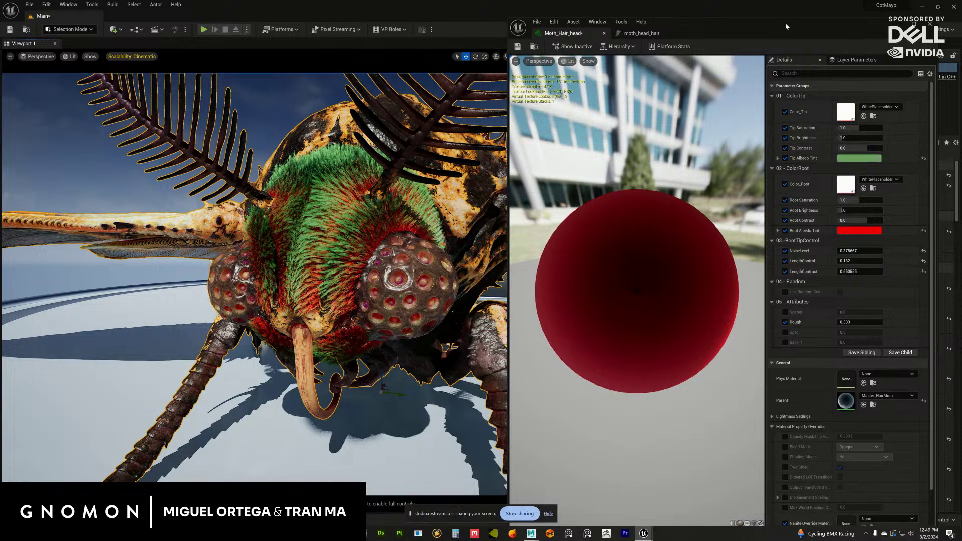
# - Hide and show the moth_head_hair groom to compare the head with and without its red and green fur
pyautogui.moveTo(785, 22); pyautogui.dragTo(696, 539)
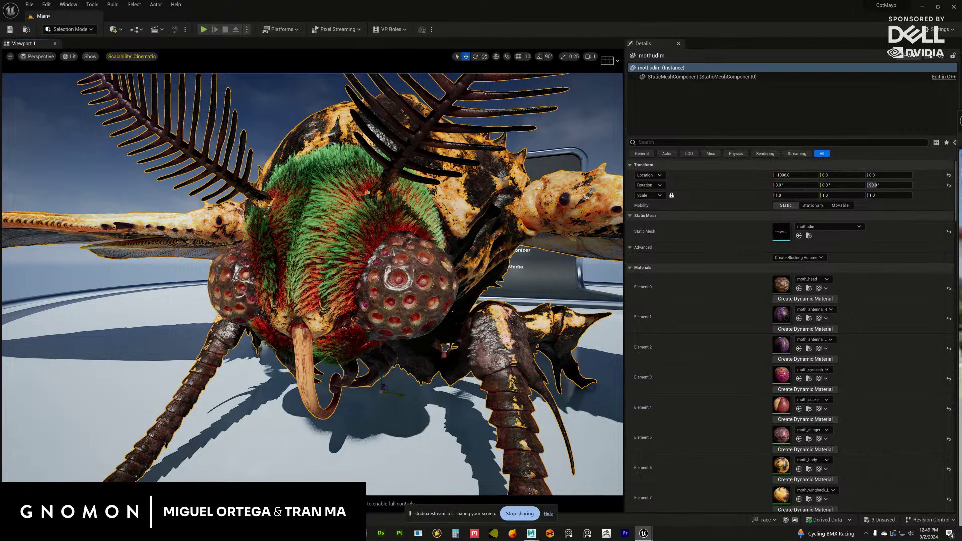
pyautogui.hotkey('alt', 'Tab')
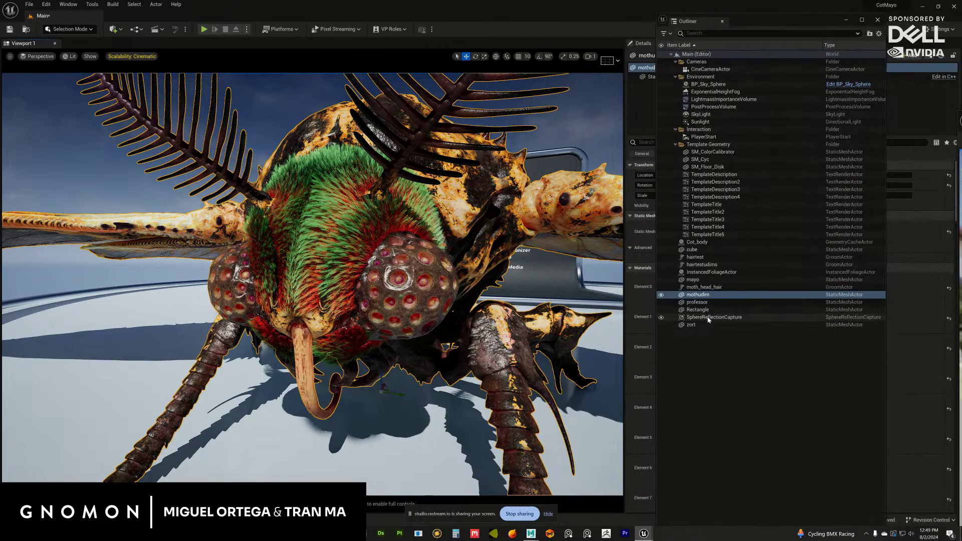
pyautogui.click(701, 287)
pyautogui.click(662, 287)
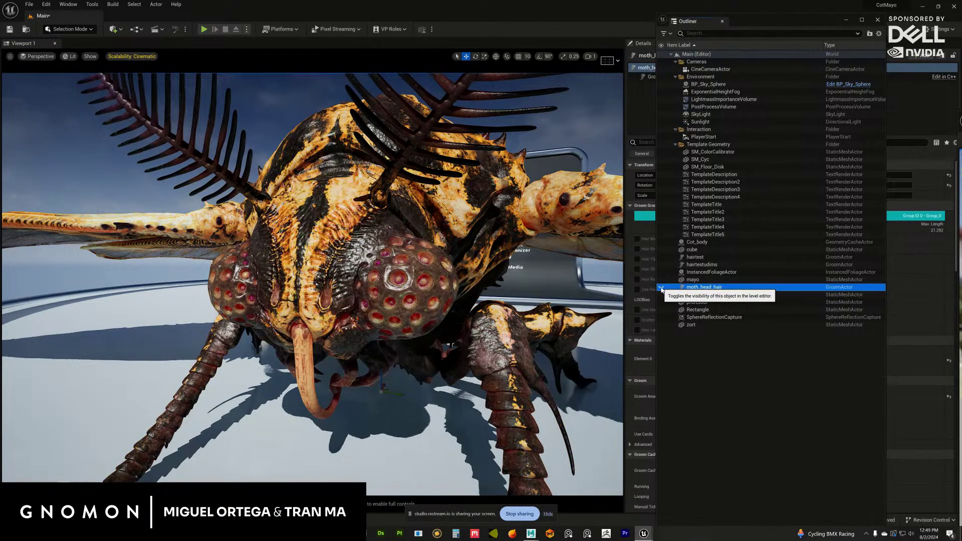
pyautogui.click(660, 289)
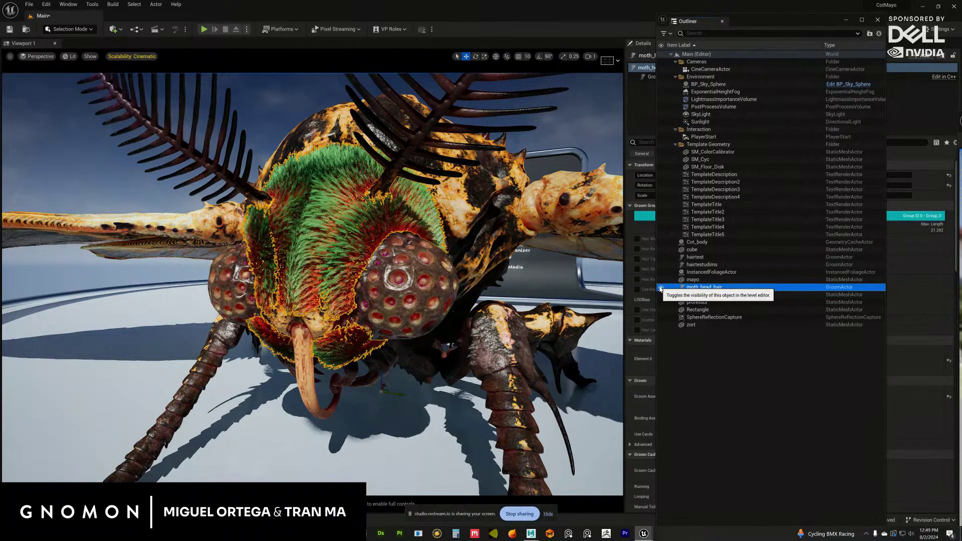
pyautogui.keyDown('alt'); pyautogui.moveTo(464, 309); pyautogui.dragTo(477, 348, button='middle'); pyautogui.keyUp('alt')
pyautogui.press('g')
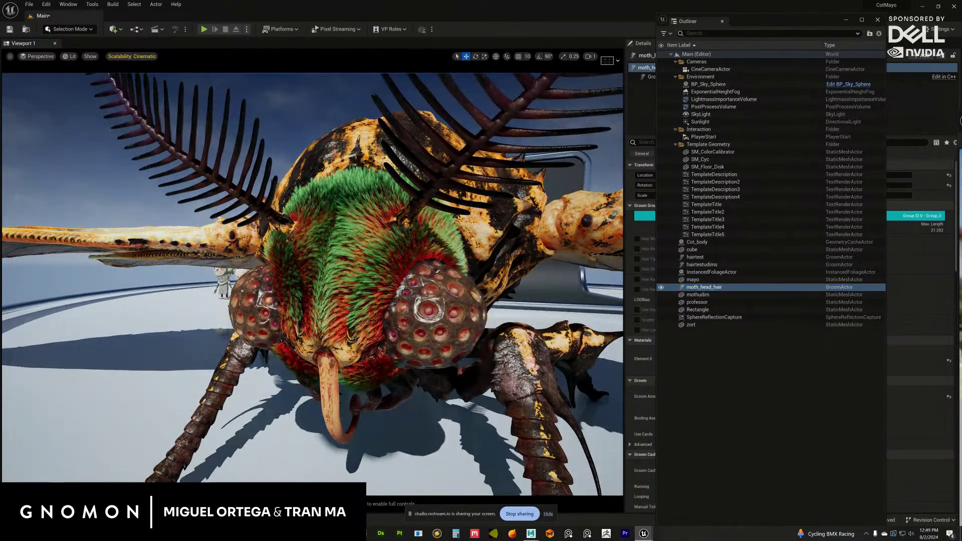
# - Return to the Moth_Hair_head material and change Tip Albedo Tint to a light warm grey
pyautogui.moveTo(961, 119); pyautogui.dragTo(761, 64)
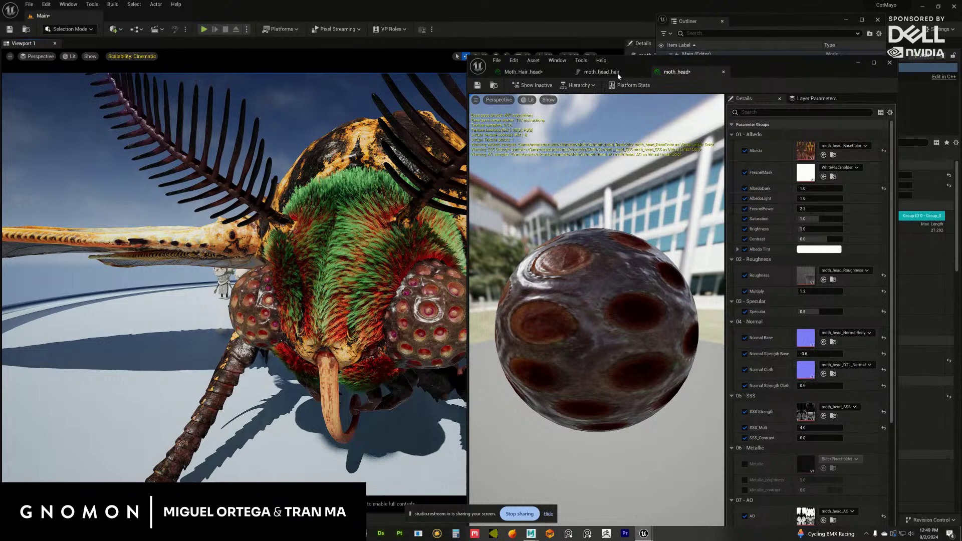
pyautogui.click(522, 72)
pyautogui.click(835, 198)
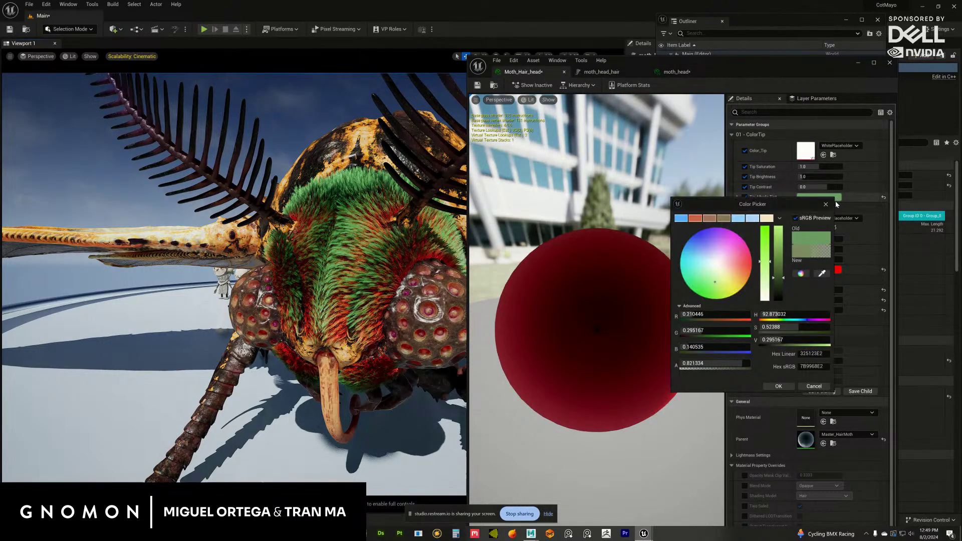
pyautogui.click(765, 289)
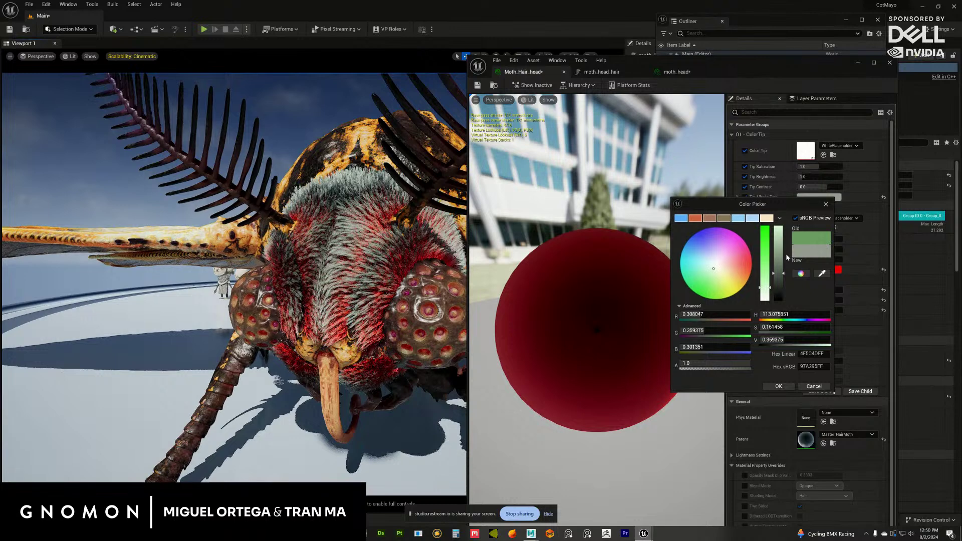
pyautogui.moveTo(712, 280)
pyautogui.mouseDown()
pyautogui.moveTo(704, 291)
pyautogui.moveTo(741, 270)
pyautogui.moveTo(725, 267)
pyautogui.mouseUp()
pyautogui.click(778, 386)
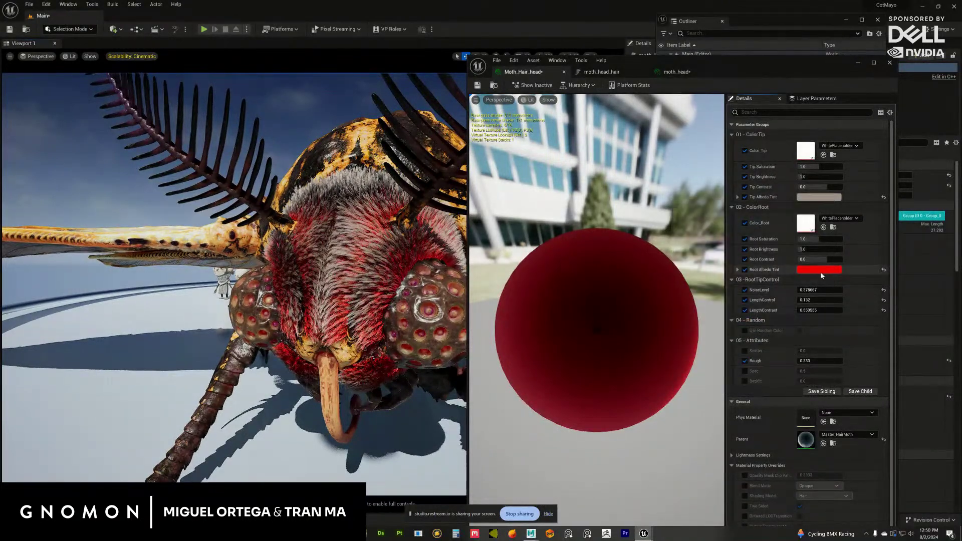
# - Set Root Albedo Tint to a muted brown, Hex Linear 623622FF
pyautogui.click(816, 273)
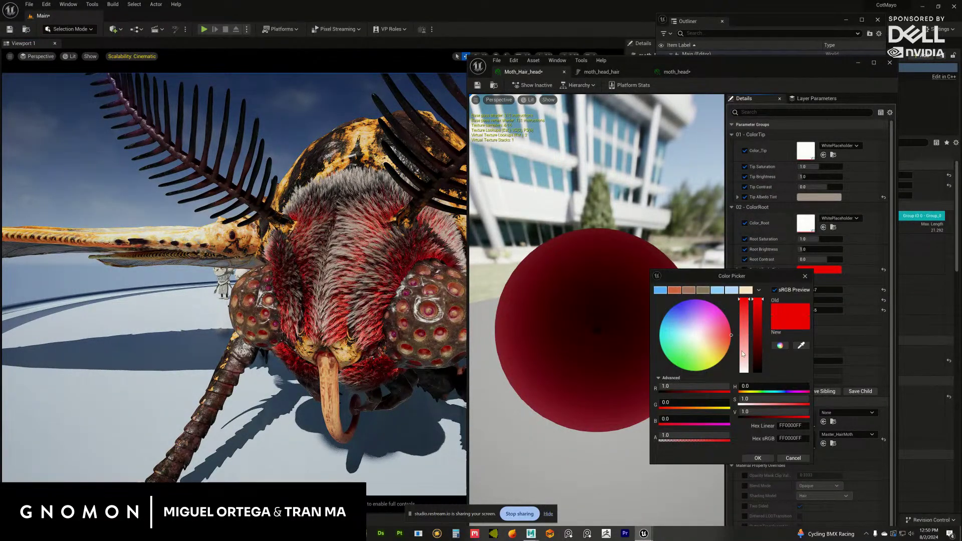
pyautogui.click(716, 343)
pyautogui.click(717, 343)
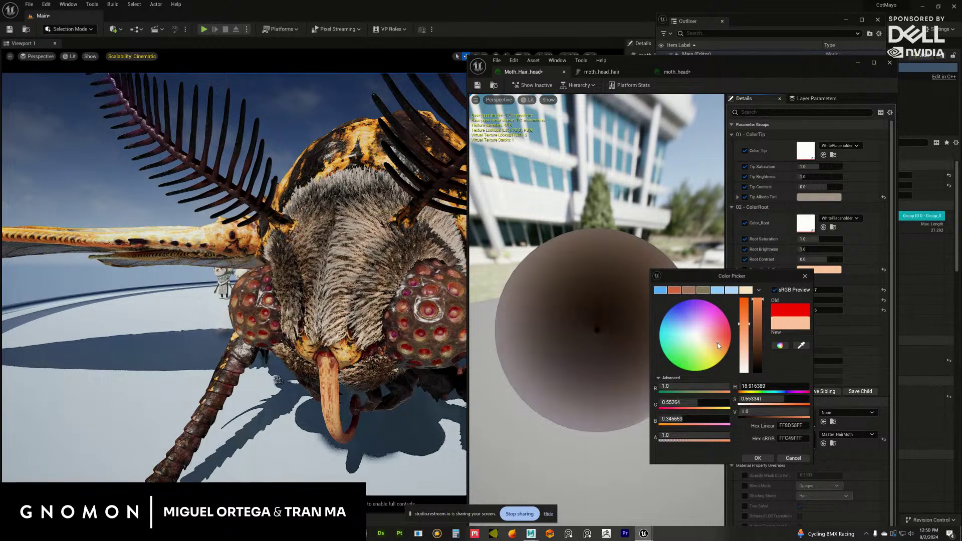
pyautogui.click(759, 350)
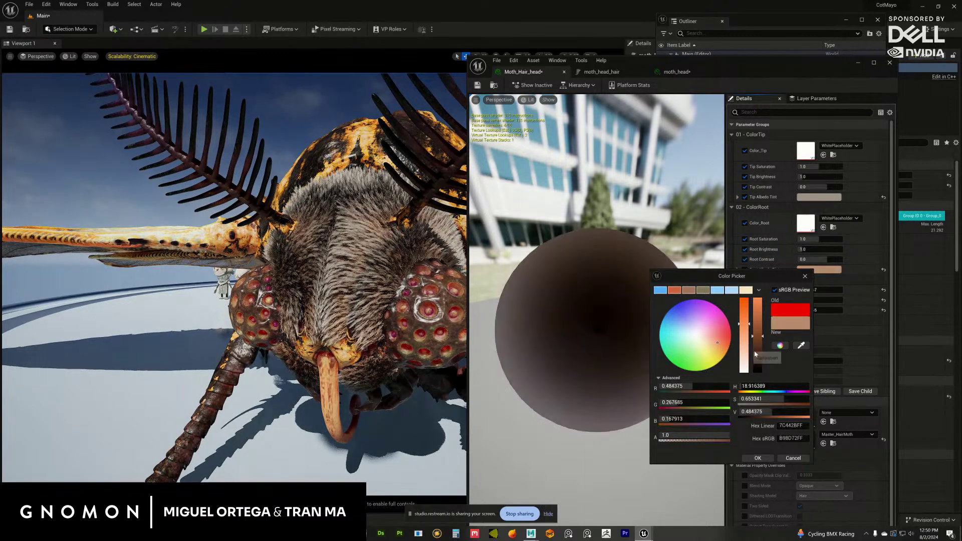
pyautogui.click(759, 359)
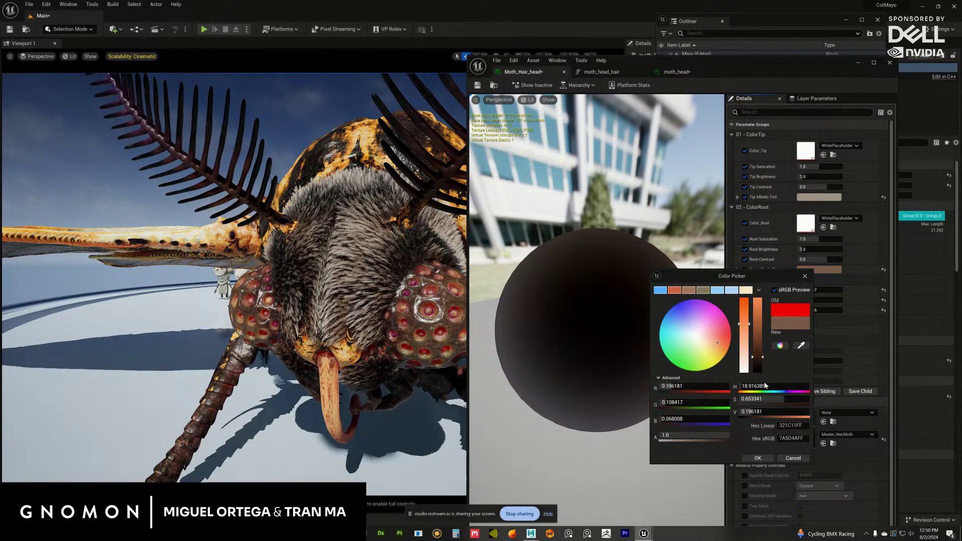
pyautogui.click(758, 352)
pyautogui.click(757, 346)
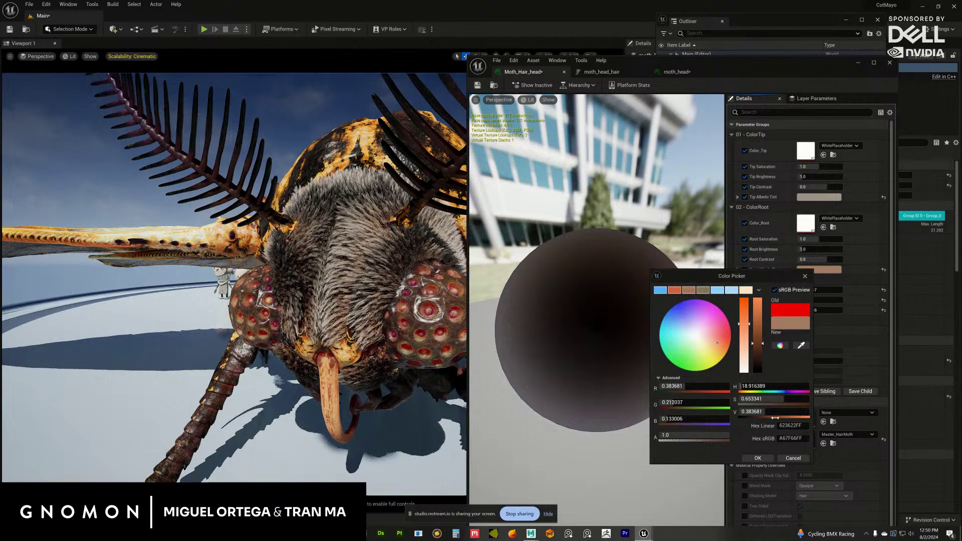
pyautogui.click(763, 457)
# - Toggle the visibility of moth_head_hair several times to compare the moth's head with and without the brown-grey fur
pyautogui.keyDown('alt'); pyautogui.moveTo(260, 320); pyautogui.dragTo(307, 346); pyautogui.keyUp('alt')
pyautogui.moveTo(791, 16); pyautogui.dragTo(789, 17)
pyautogui.click(658, 289)
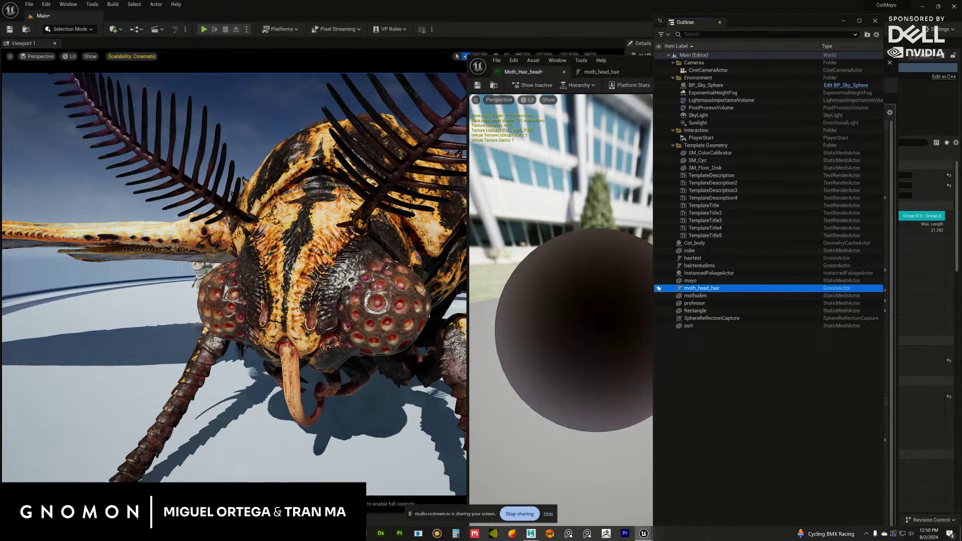
pyautogui.click(659, 288)
pyautogui.click(659, 289)
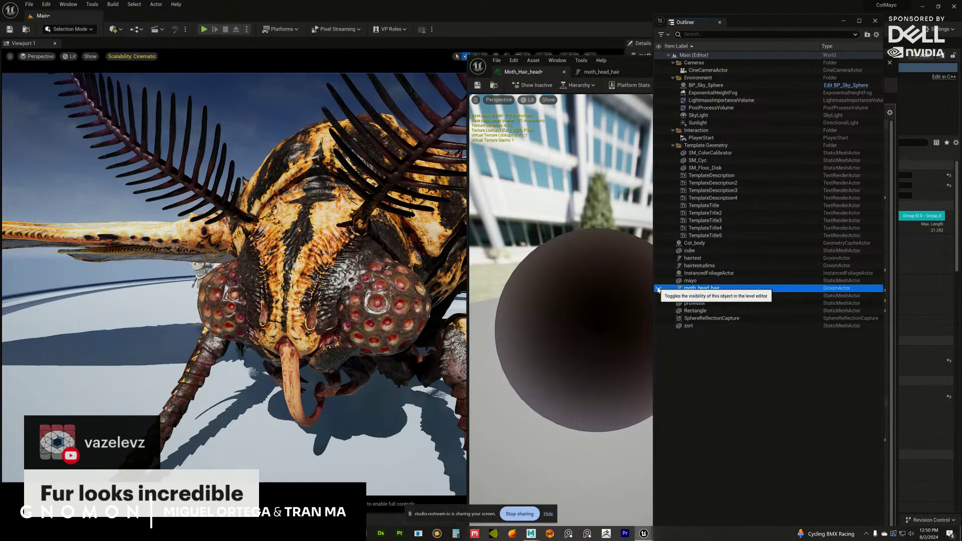
pyautogui.click(658, 289)
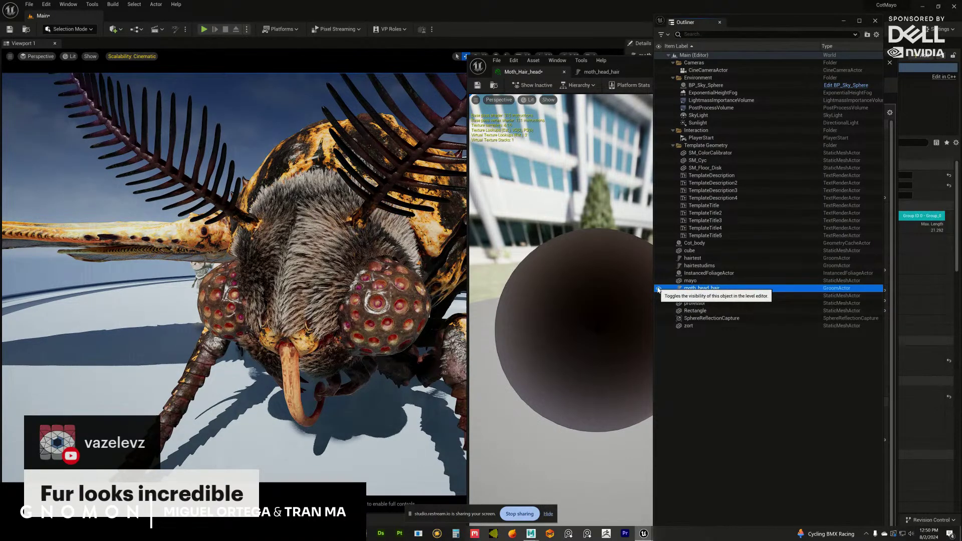
pyautogui.click(659, 289)
pyautogui.click(659, 289)
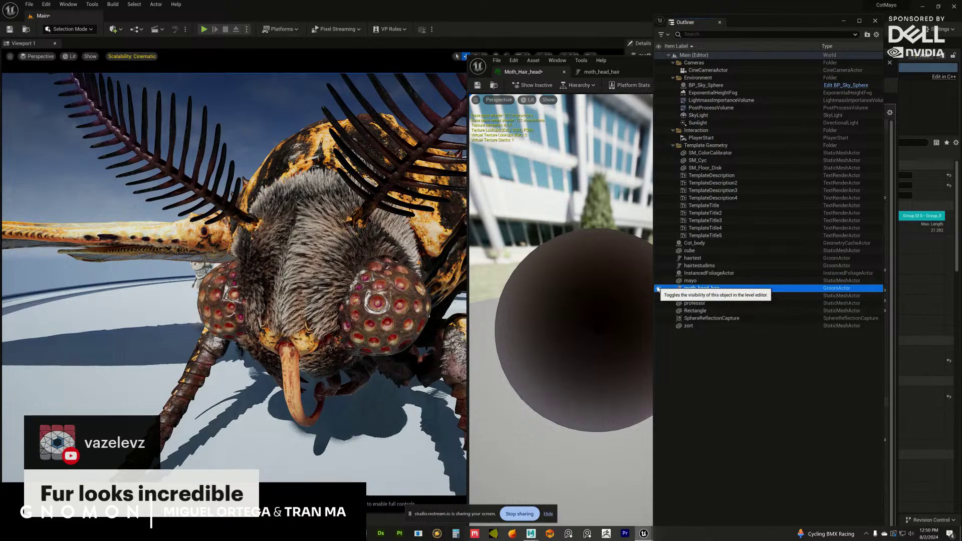
pyautogui.click(659, 289)
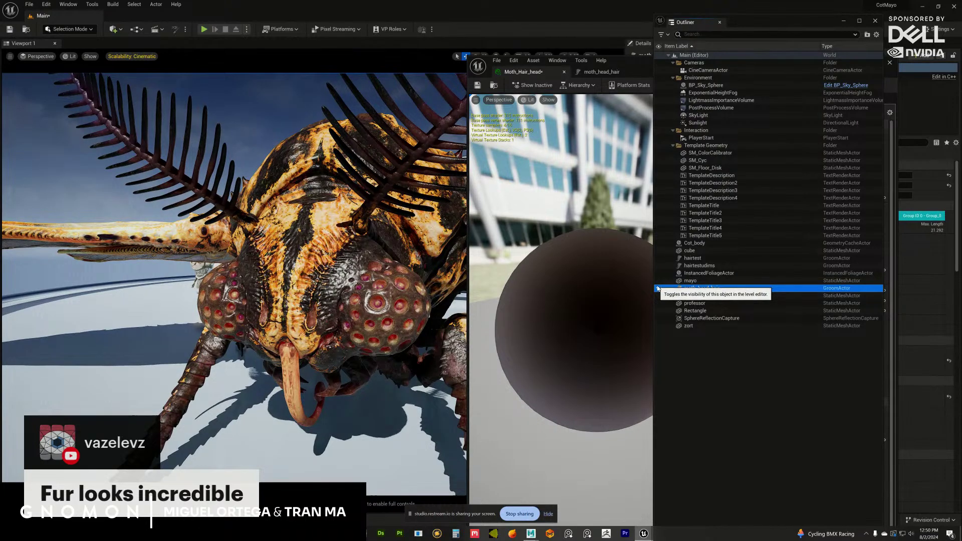
pyautogui.click(659, 289)
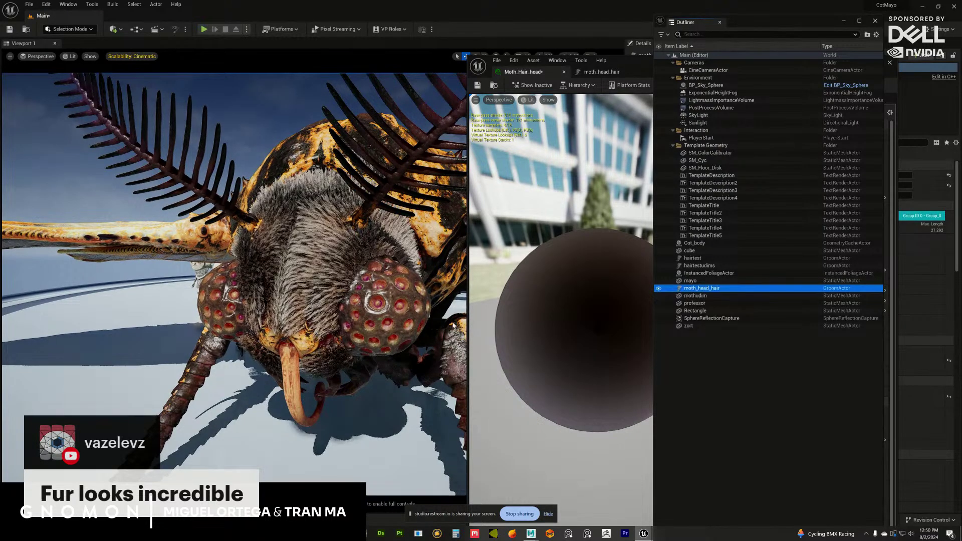
# - Compare the moth's face head-on with and without moth_head_hair, and return to the Moth_Hair_head material
pyautogui.moveTo(434, 311); pyautogui.dragTo(434, 312, button='right')
pyautogui.scroll(5, 434, 312)
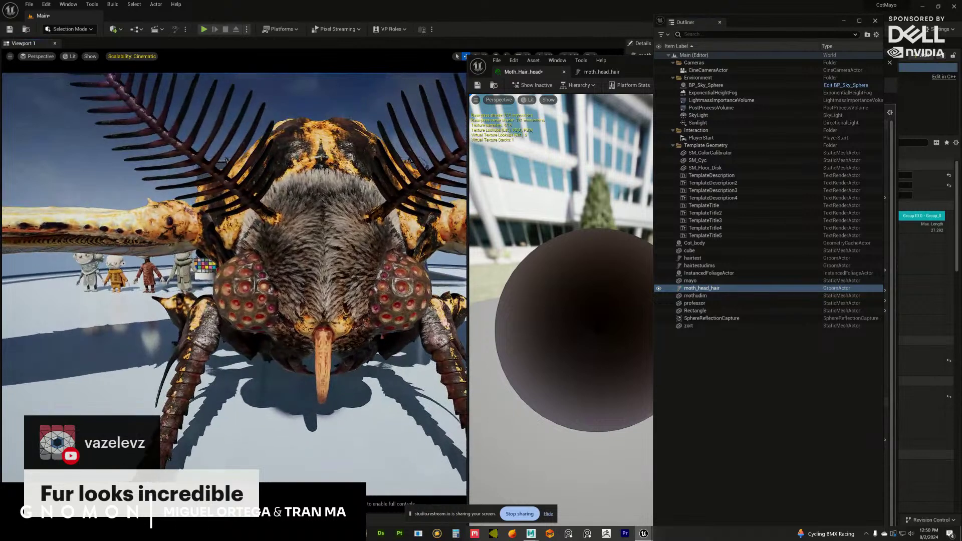
pyautogui.scroll(-2, 440, 321)
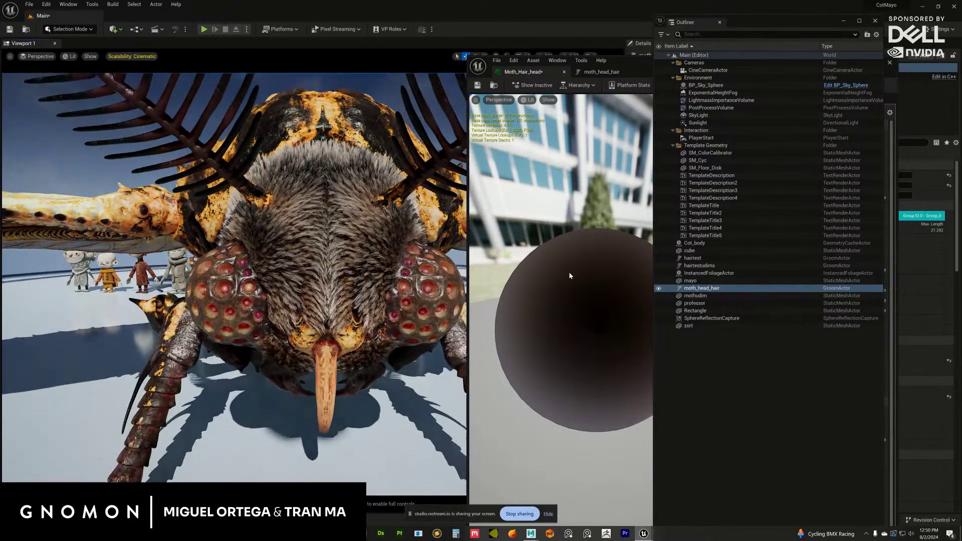
pyautogui.click(658, 289)
pyautogui.click(658, 289)
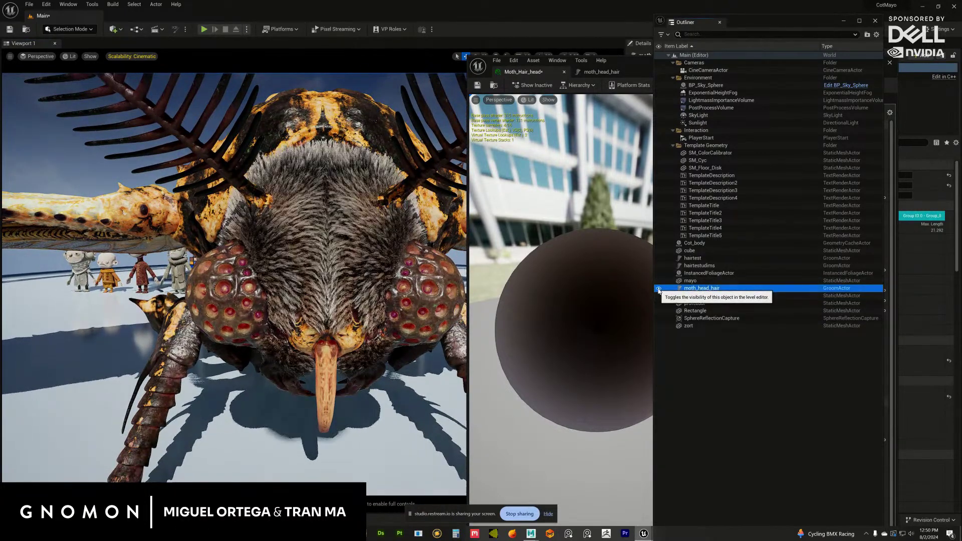
pyautogui.click(844, 22)
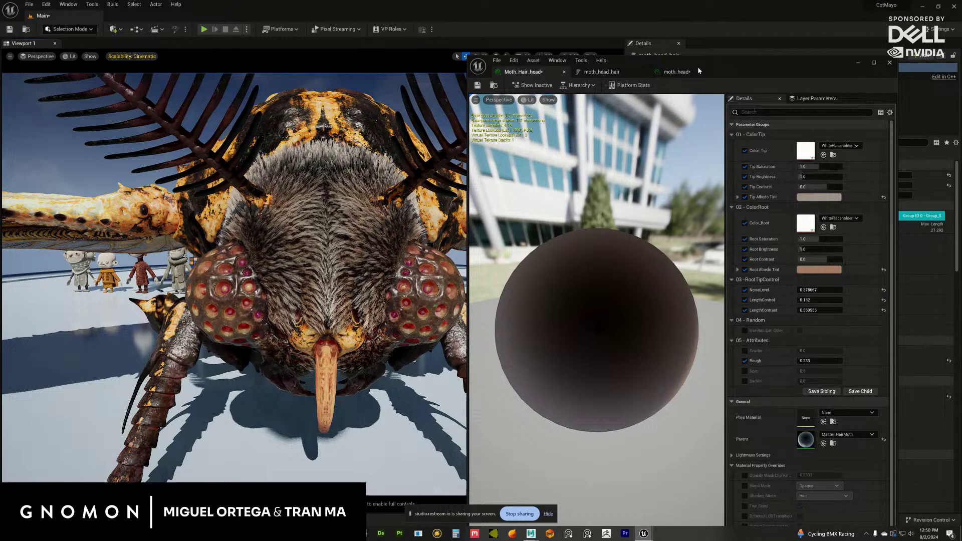
# - In the moth_head_hair groom's strand settings, lower Hair Root Scale to about 0.376 and Hair Tip Scale to about 0.273
pyautogui.click(602, 72)
pyautogui.moveTo(754, 69); pyautogui.dragTo(776, 60)
pyautogui.click(731, 115)
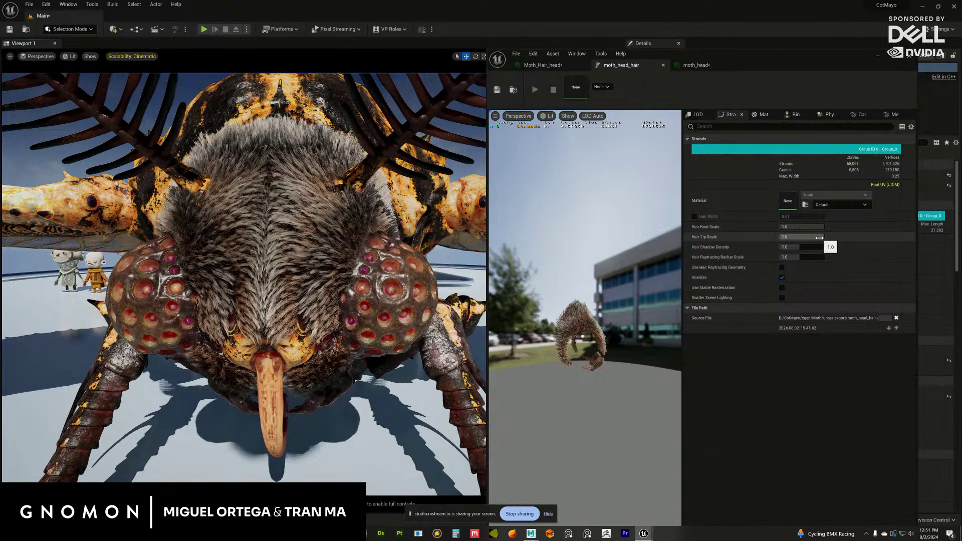
pyautogui.moveTo(811, 230)
pyautogui.mouseDown()
pyautogui.moveTo(802, 230)
pyautogui.moveTo(815, 241)
pyautogui.moveTo(794, 241)
pyautogui.moveTo(794, 232)
pyautogui.mouseUp()
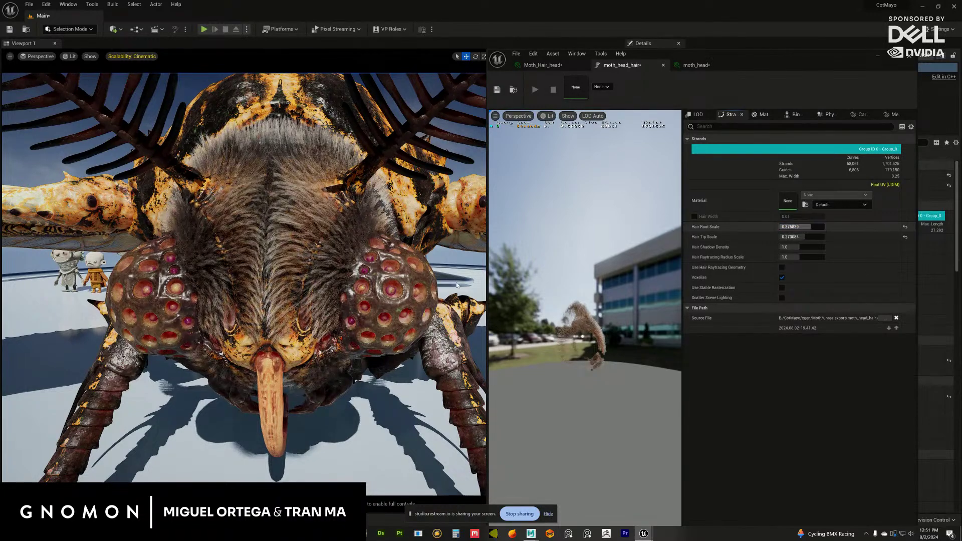
pyautogui.moveTo(457, 285); pyautogui.dragTo(412, 263)
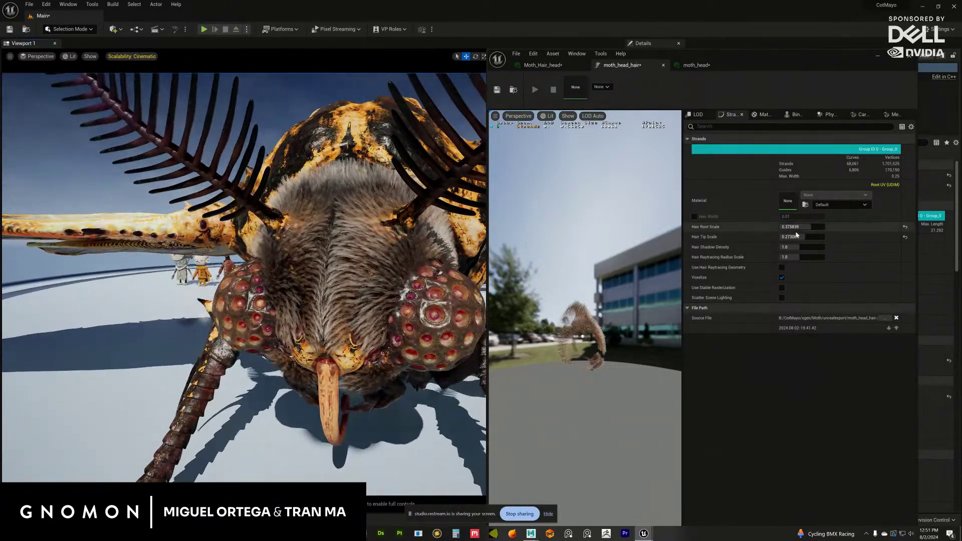
# - Set the groom's Hair Root Scale to 0.3 and Hair Tip Scale to 0.2
pyautogui.moveTo(788, 227); pyautogui.dragTo(814, 228)
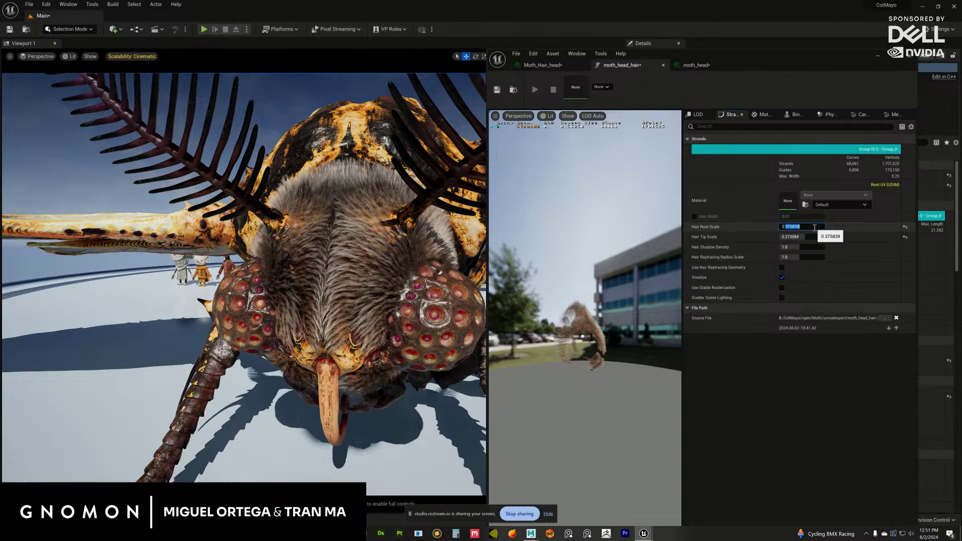
pyautogui.write('3')
pyautogui.click(788, 237)
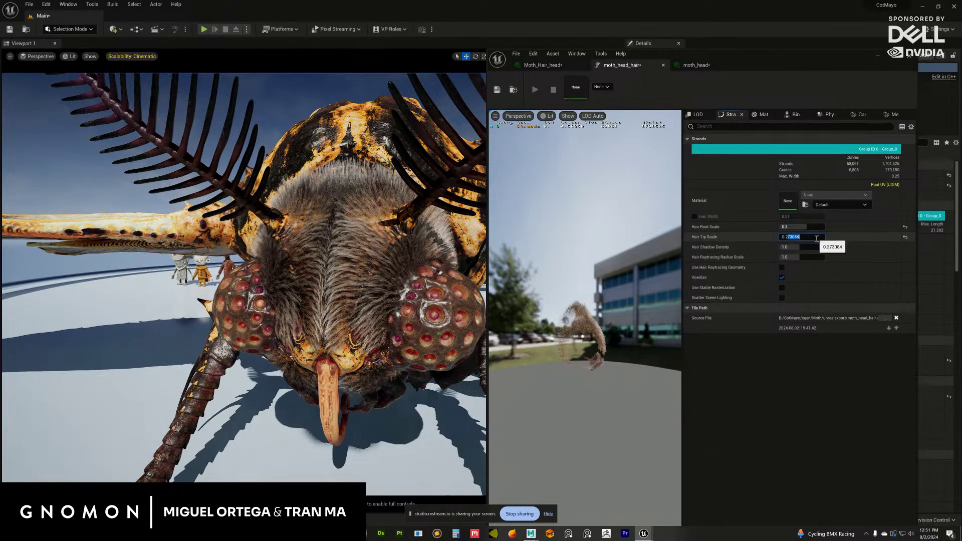
pyautogui.write('2')
pyautogui.moveTo(384, 299); pyautogui.dragTo(416, 299)
pyautogui.click(802, 227)
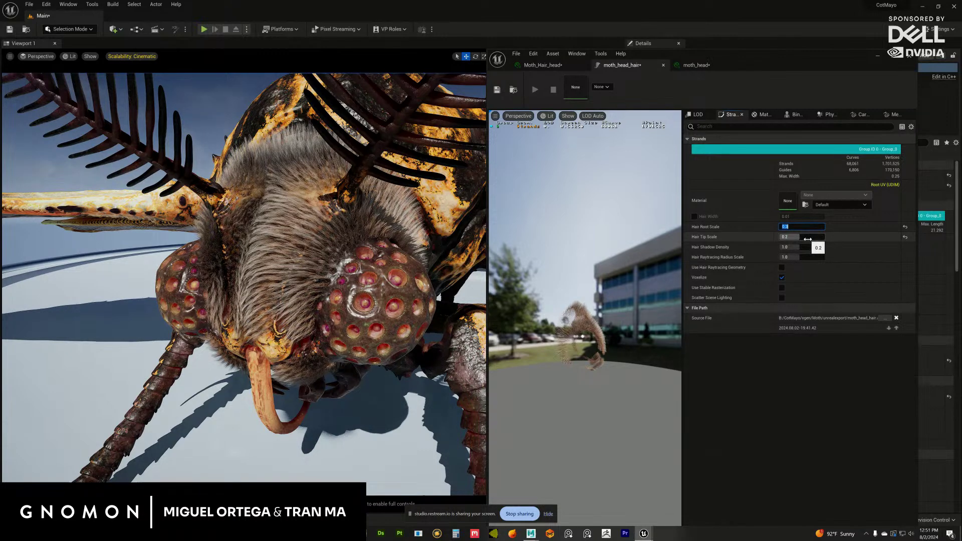
# - In Moth_Hair_head, assign moth_head_BaseColor to Color_Tip and Color_Root and reset both albedo tints to default
pyautogui.click(706, 66)
pyautogui.click(542, 65)
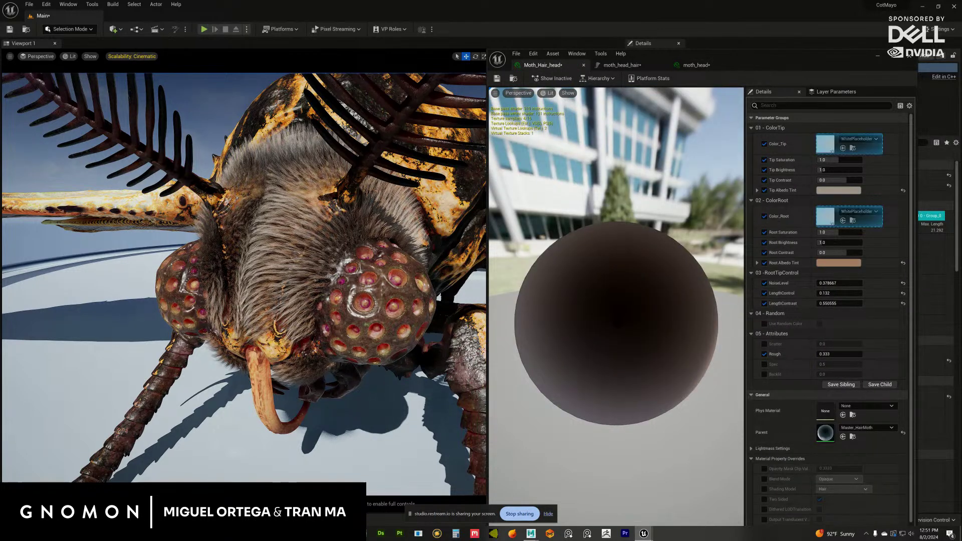
pyautogui.click(843, 149)
pyautogui.click(903, 191)
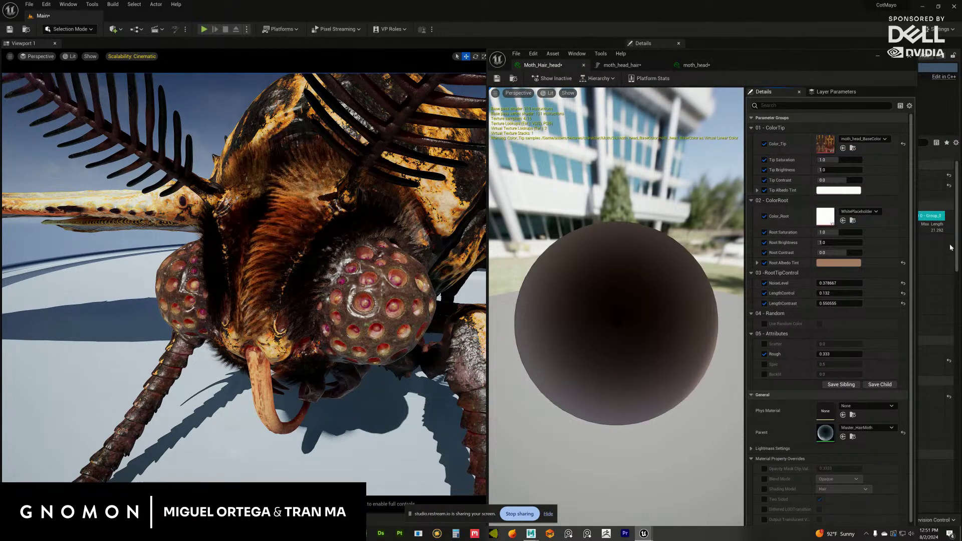
pyautogui.click(843, 220)
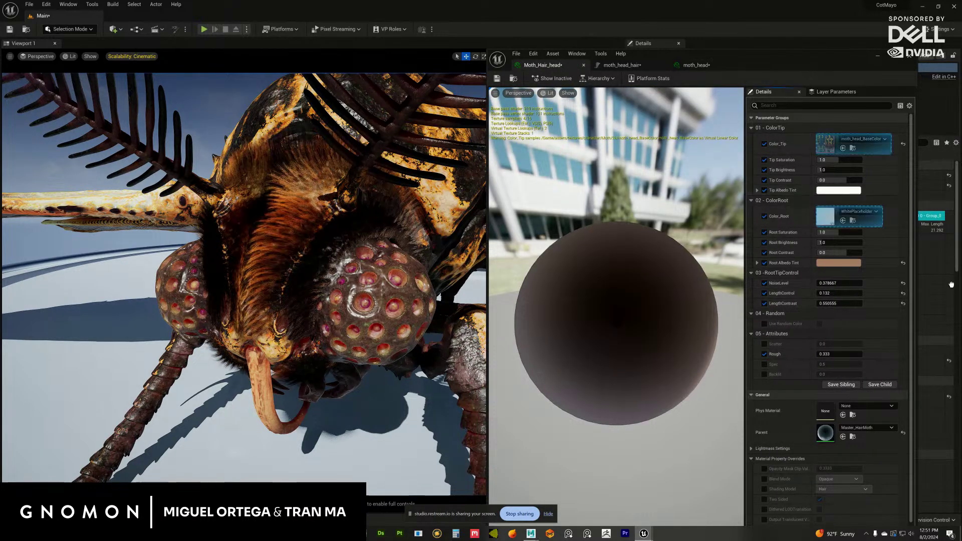
pyautogui.click(903, 263)
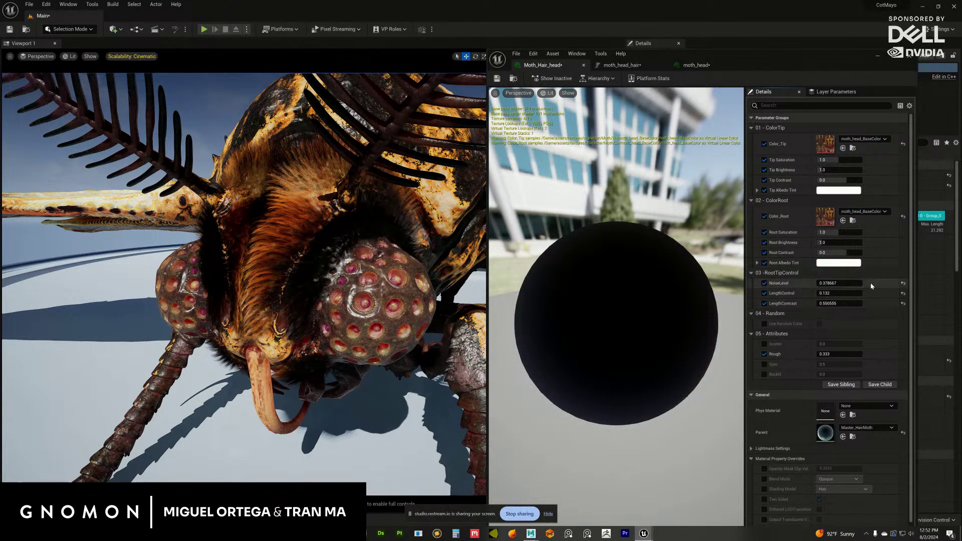
# - Reset NoiseLevel and LengthContrast to their defaults and set LengthControl to 0.1
pyautogui.click(903, 283)
pyautogui.click(903, 293)
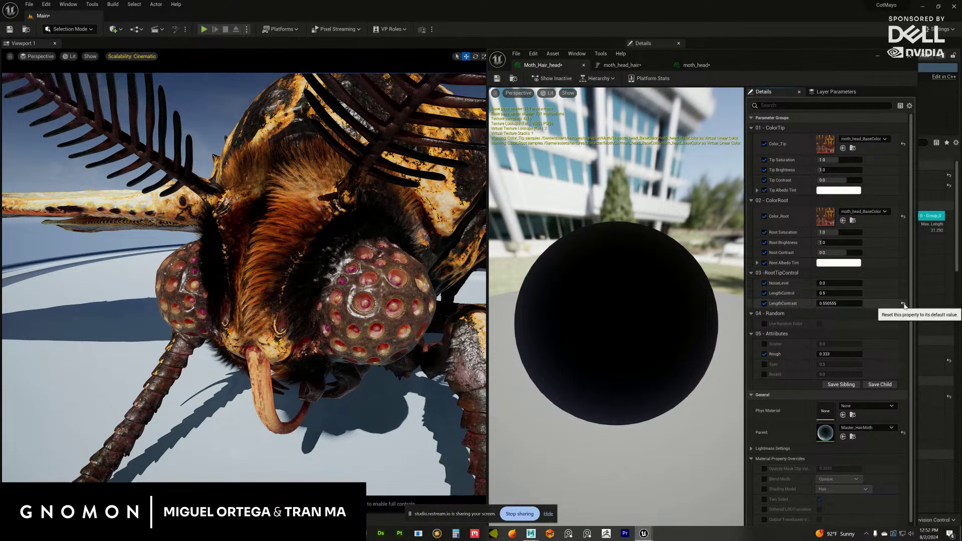
pyautogui.click(903, 303)
pyautogui.click(826, 293)
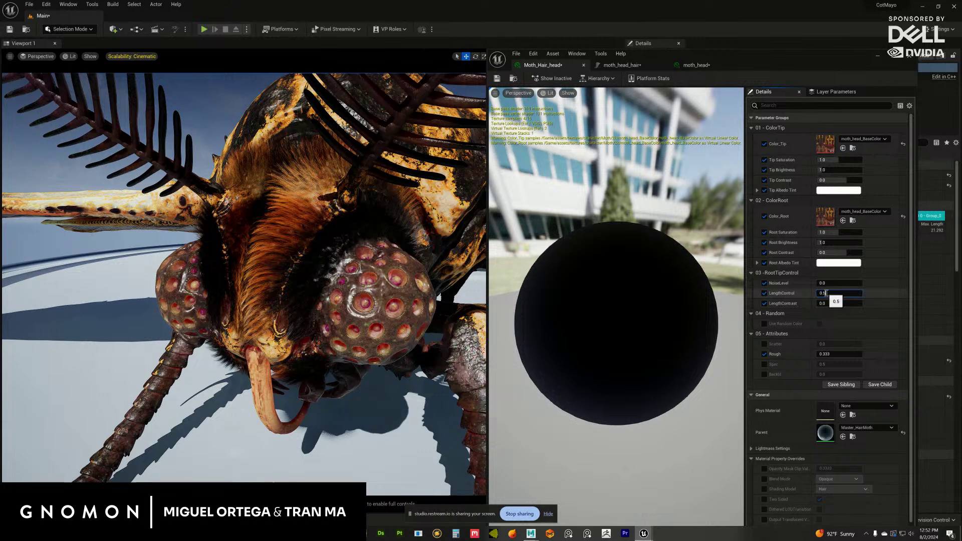
pyautogui.press('BackSpace')
pyautogui.write('1')
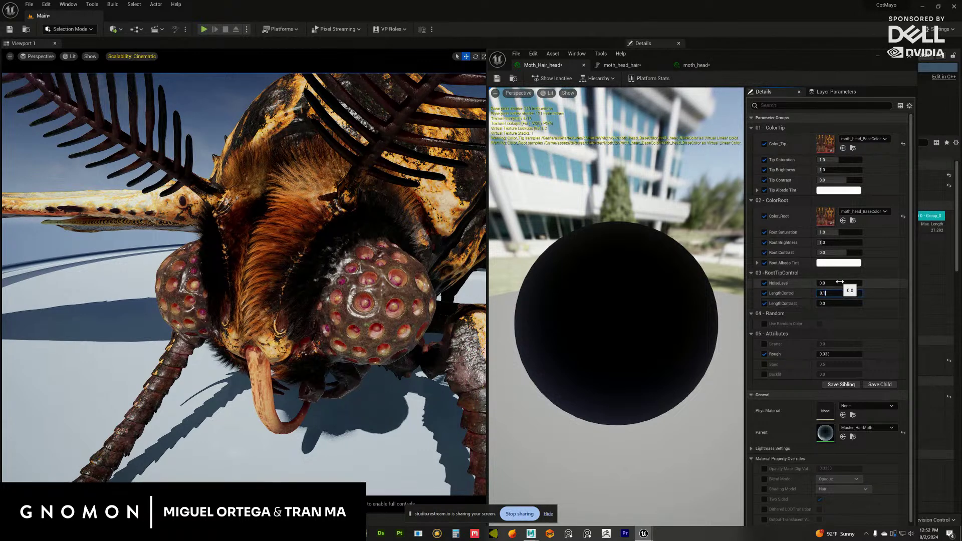
# - Try a higher Root Brightness on the head fur and reset it to its default
pyautogui.moveTo(832, 243); pyautogui.dragTo(865, 245)
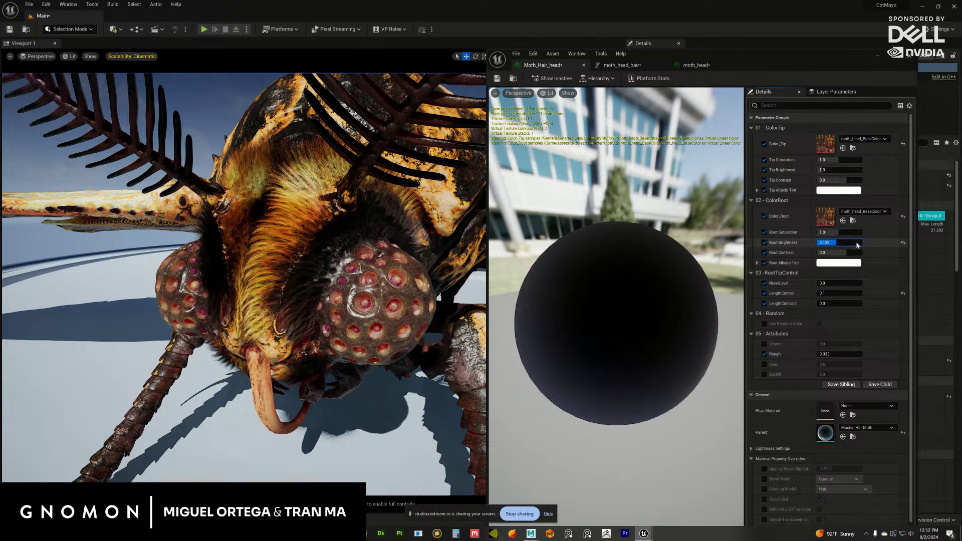
pyautogui.moveTo(864, 244); pyautogui.dragTo(846, 244)
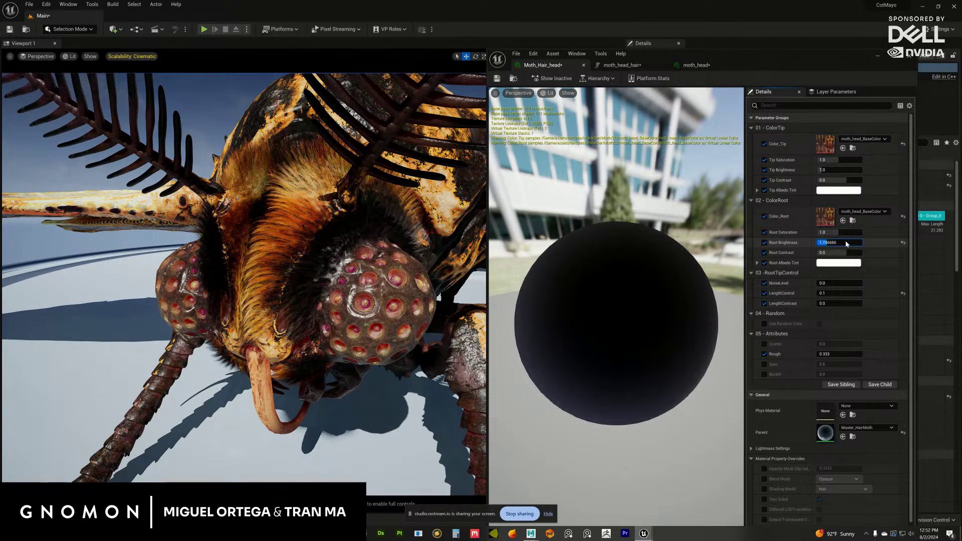
pyautogui.click(904, 244)
# - Raise the head hair's Tip Brightness to about 5.99 and lower Tip Saturation to about 0.6
pyautogui.moveTo(834, 171)
pyautogui.mouseDown()
pyautogui.moveTo(883, 170)
pyautogui.moveTo(832, 163)
pyautogui.mouseUp()
pyautogui.keyDown('alt'); pyautogui.moveTo(360, 263); pyautogui.dragTo(347, 295); pyautogui.keyUp('alt')
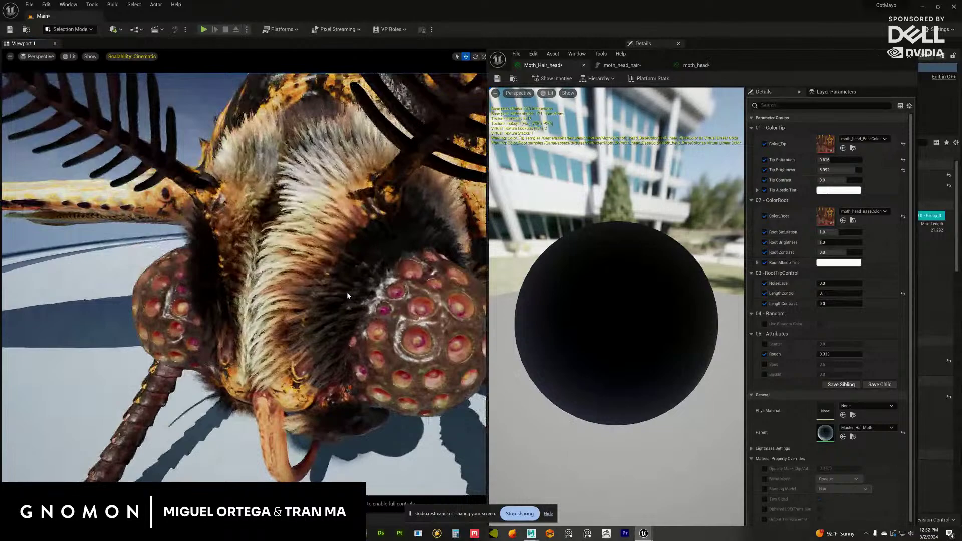
pyautogui.moveTo(340, 291)
pyautogui.keyDown('alt'); pyautogui.mouseDown()
pyautogui.moveTo(354, 313)
pyautogui.moveTo(319, 287)
pyautogui.moveTo(349, 288)
pyautogui.moveTo(296, 273)
pyautogui.moveTo(356, 294)
pyautogui.mouseUp(); pyautogui.keyUp('alt')
pyautogui.keyDown('alt'); pyautogui.moveTo(357, 294); pyautogui.dragTo(325, 249, button='right'); pyautogui.keyUp('alt')
pyautogui.keyDown('alt'); pyautogui.moveTo(325, 249); pyautogui.dragTo(286, 246); pyautogui.keyUp('alt')
pyautogui.keyDown('alt'); pyautogui.moveTo(285, 246); pyautogui.dragTo(294, 222, button='right'); pyautogui.keyUp('alt')
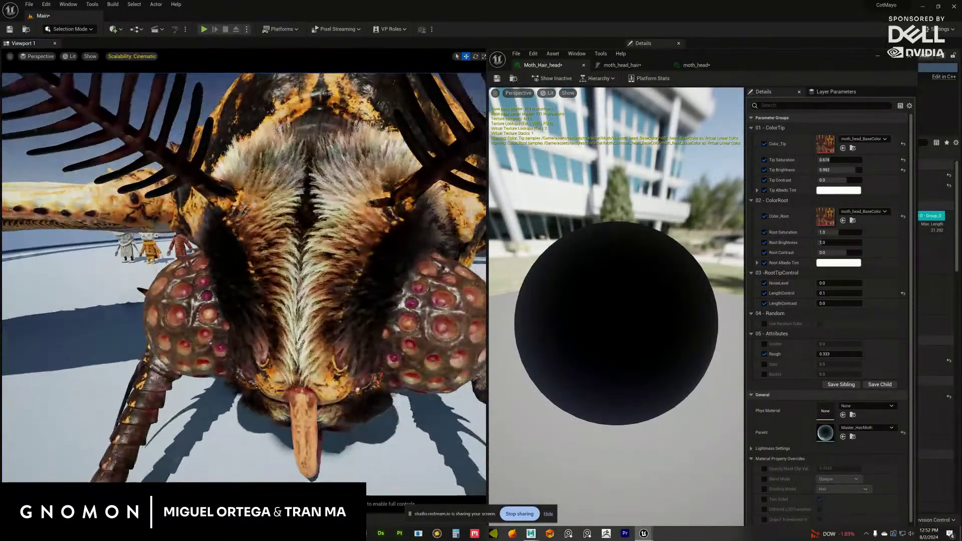
# - Save all modified assets and the Main level
pyautogui.click(28, 5)
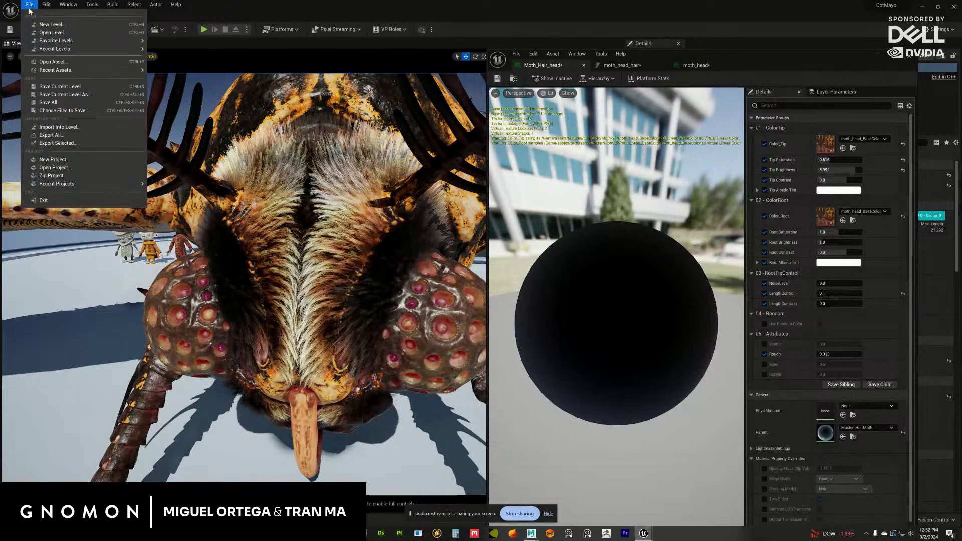
pyautogui.click(71, 102)
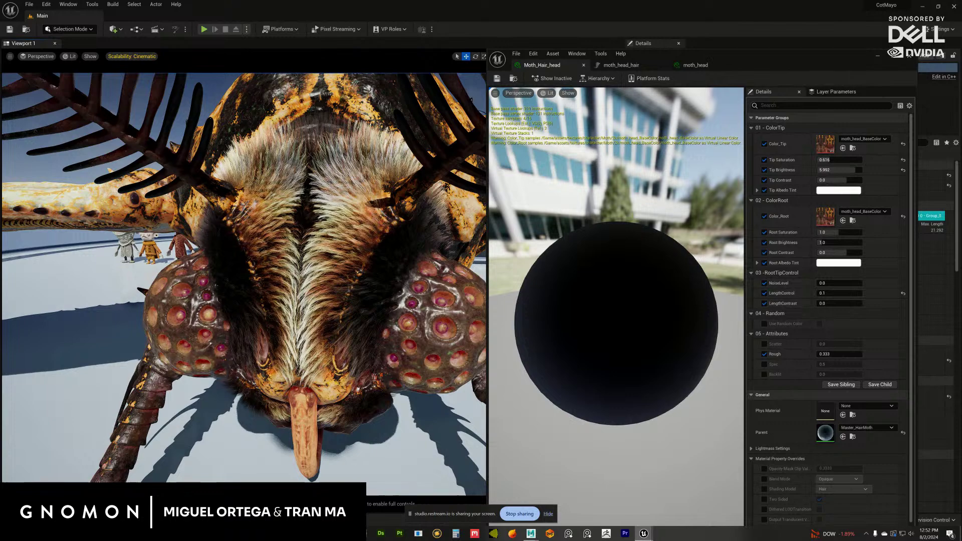
pyautogui.keyDown('alt'); pyautogui.moveTo(286, 267); pyautogui.dragTo(294, 267, button='right'); pyautogui.keyUp('alt')
pyautogui.keyDown('alt'); pyautogui.moveTo(295, 268); pyautogui.dragTo(295, 261); pyautogui.keyUp('alt')
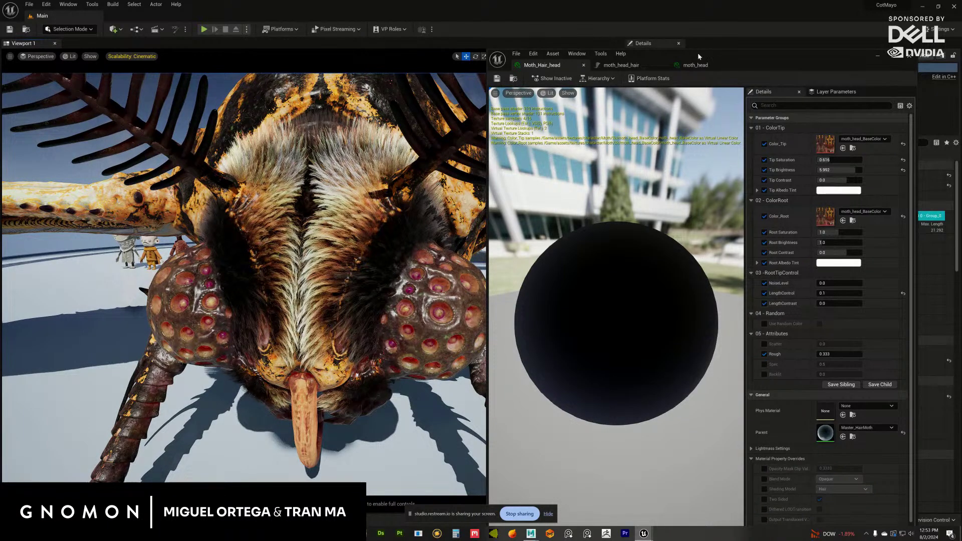
# - Examine the textured head fur up close and from farther away, with the whole front of the moth in view
pyautogui.moveTo(744, 62); pyautogui.dragTo(776, 48)
pyautogui.keyDown('alt'); pyautogui.moveTo(404, 232); pyautogui.dragTo(405, 254); pyautogui.keyUp('alt')
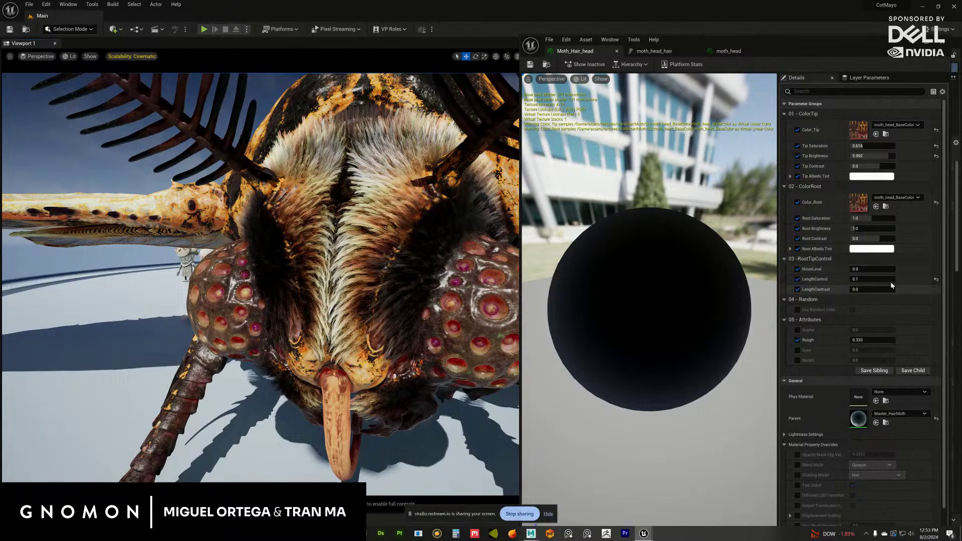
pyautogui.keyDown('alt'); pyautogui.moveTo(467, 306); pyautogui.dragTo(513, 209); pyautogui.keyUp('alt')
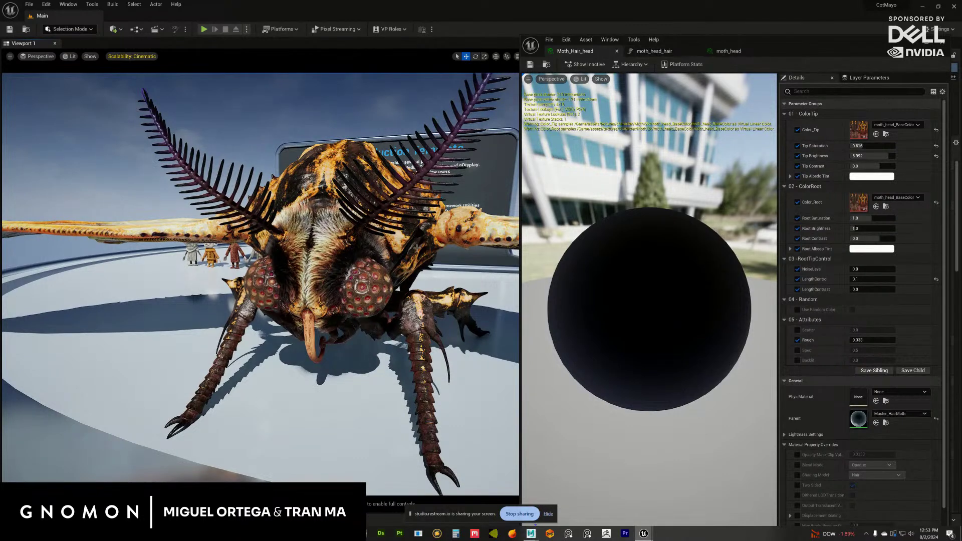
pyautogui.moveTo(809, 37); pyautogui.dragTo(762, 24)
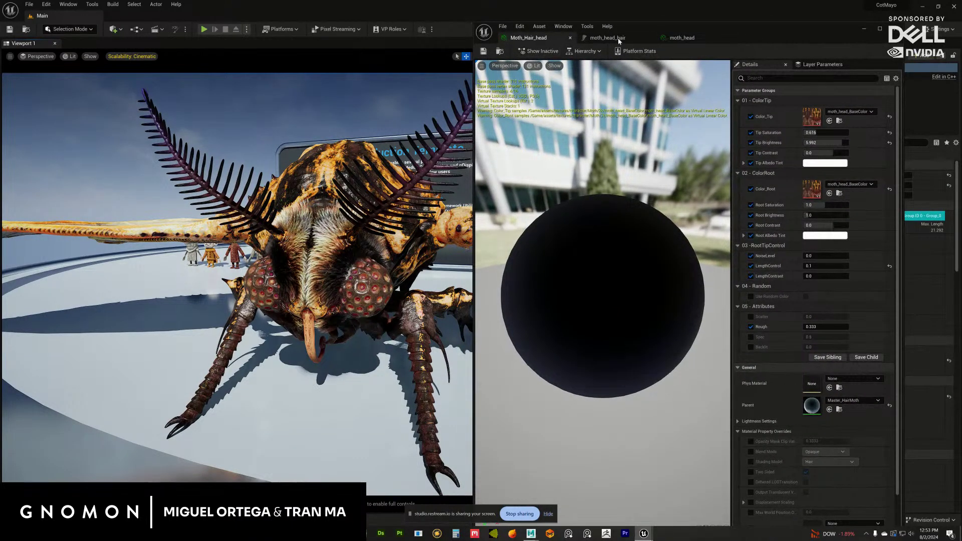
pyautogui.keyDown('alt'); pyautogui.moveTo(390, 287); pyautogui.dragTo(450, 186); pyautogui.keyUp('alt')
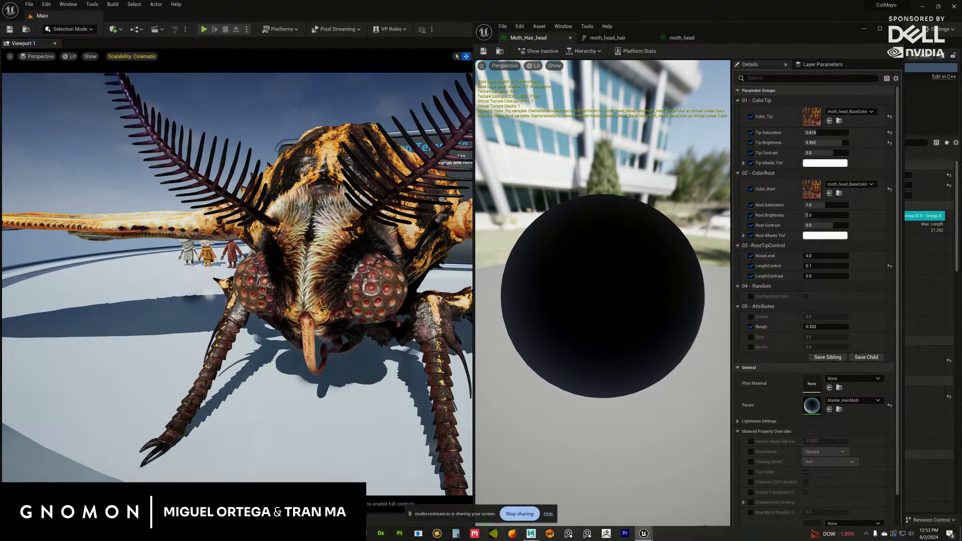
# - Minimize the material editor, open an Outliner and select the moth_head_hair actor
pyautogui.click(402, 236)
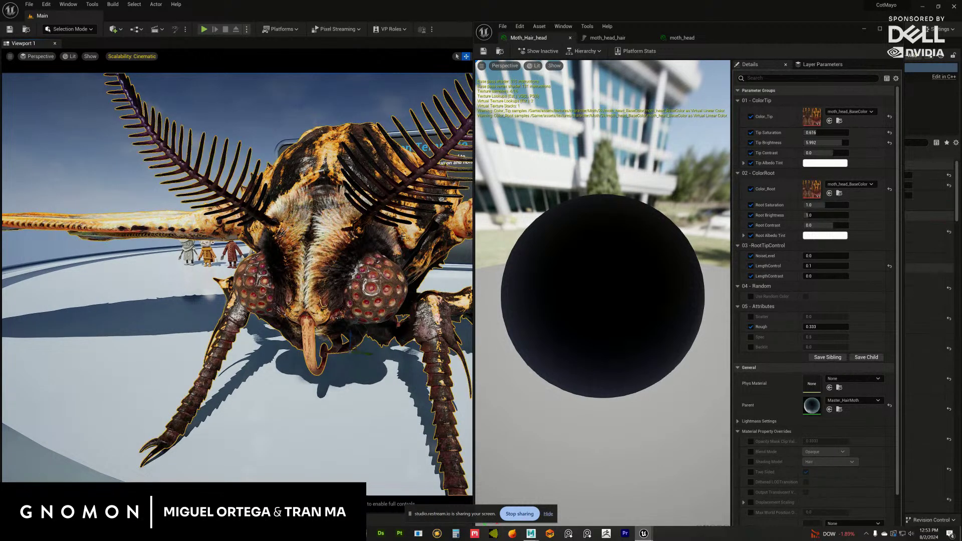
pyautogui.click(865, 28)
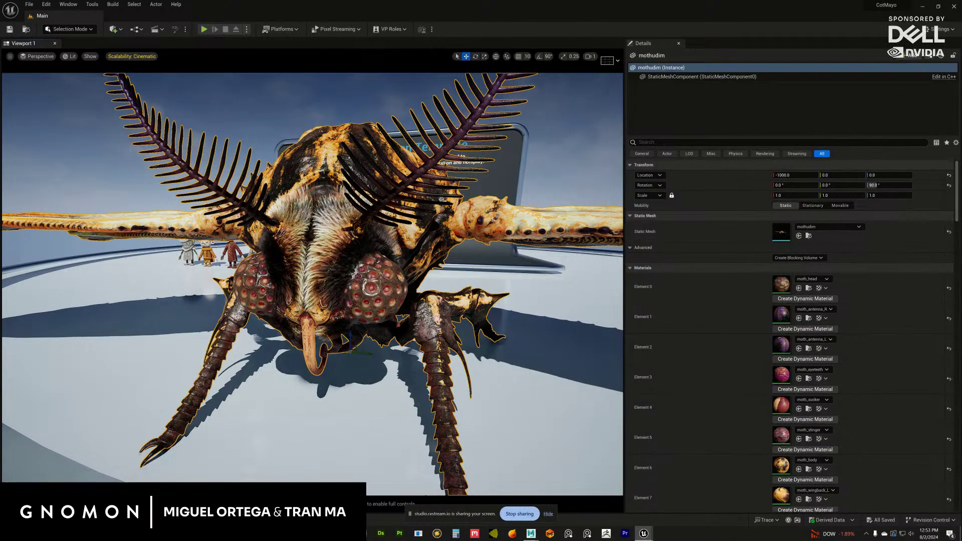
pyautogui.click(70, 5)
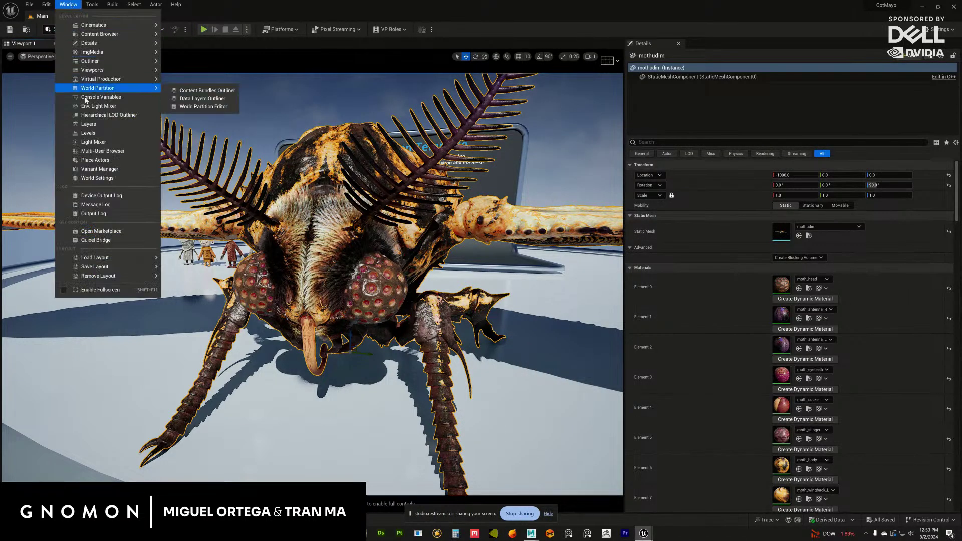
pyautogui.click(198, 63)
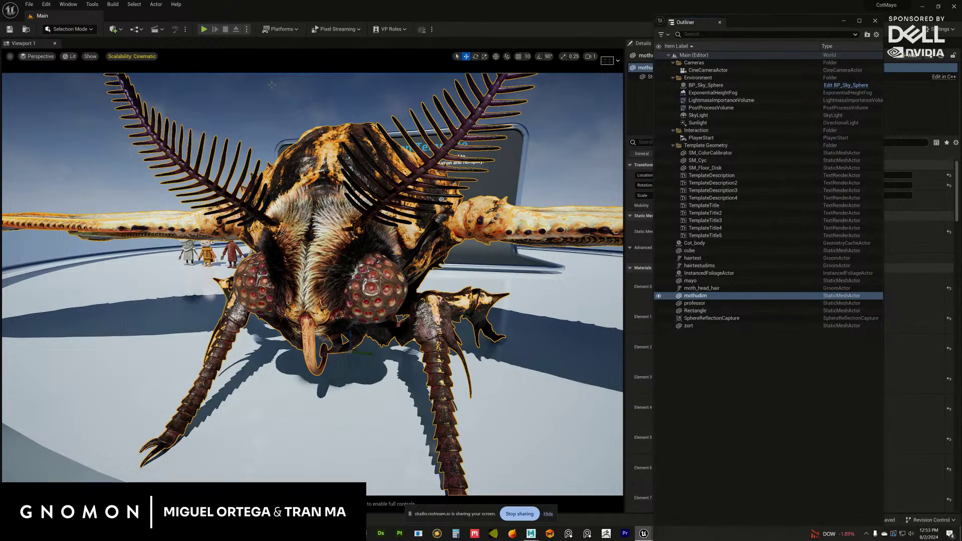
pyautogui.moveTo(788, 29); pyautogui.dragTo(961, 28)
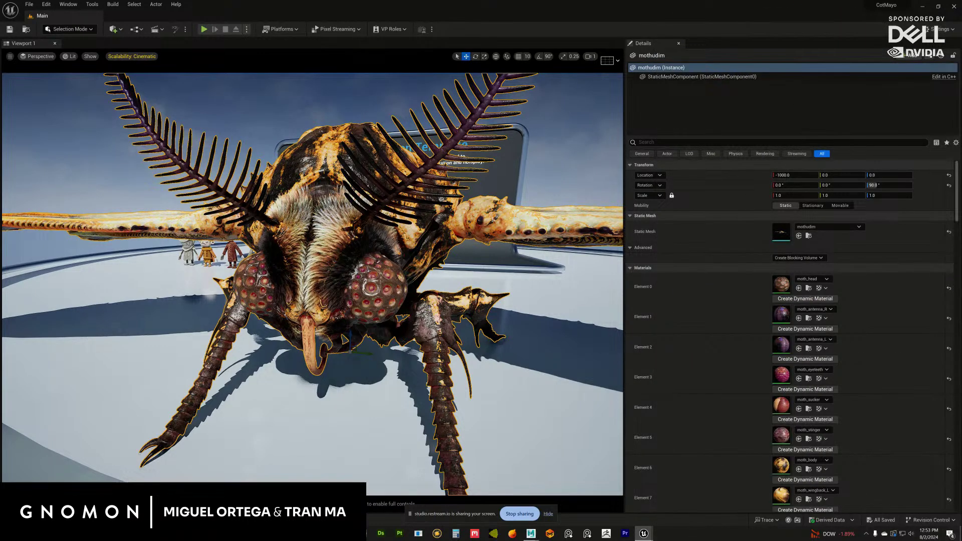
pyautogui.click(961, 241)
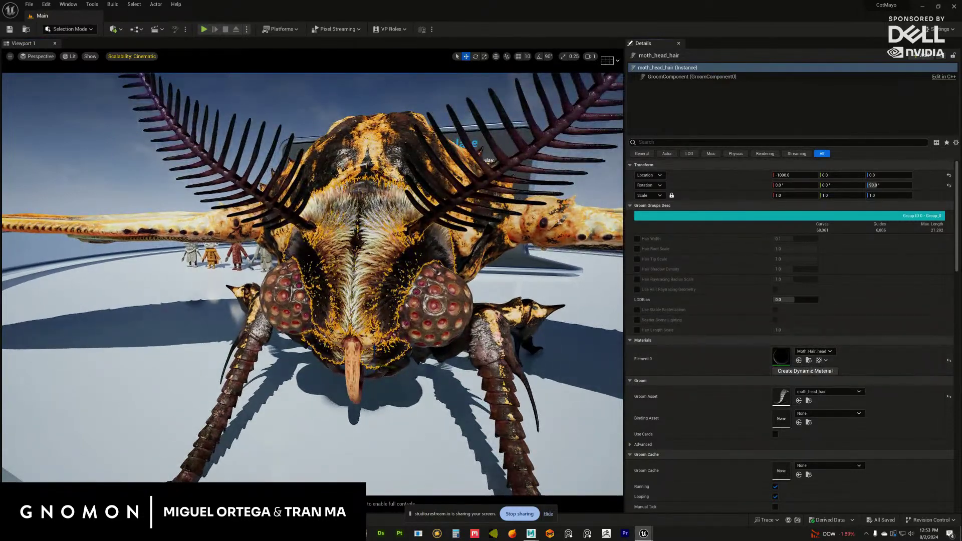
# - Locate the Moth_Hair_head material instance in the Content Browser and find its parent material
pyautogui.click(808, 361)
pyautogui.moveTo(683, 146); pyautogui.dragTo(558, 140)
pyautogui.rightClick(784, 192)
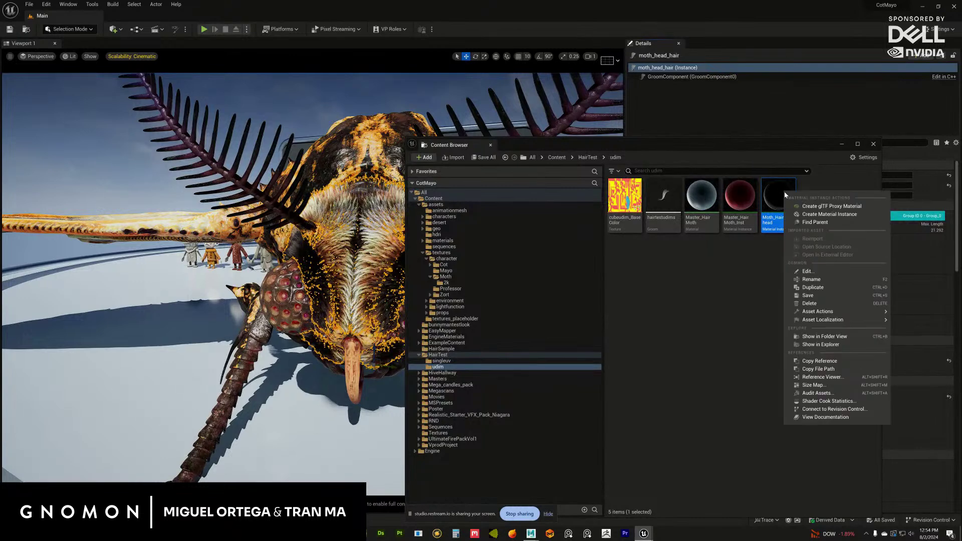
pyautogui.click(809, 222)
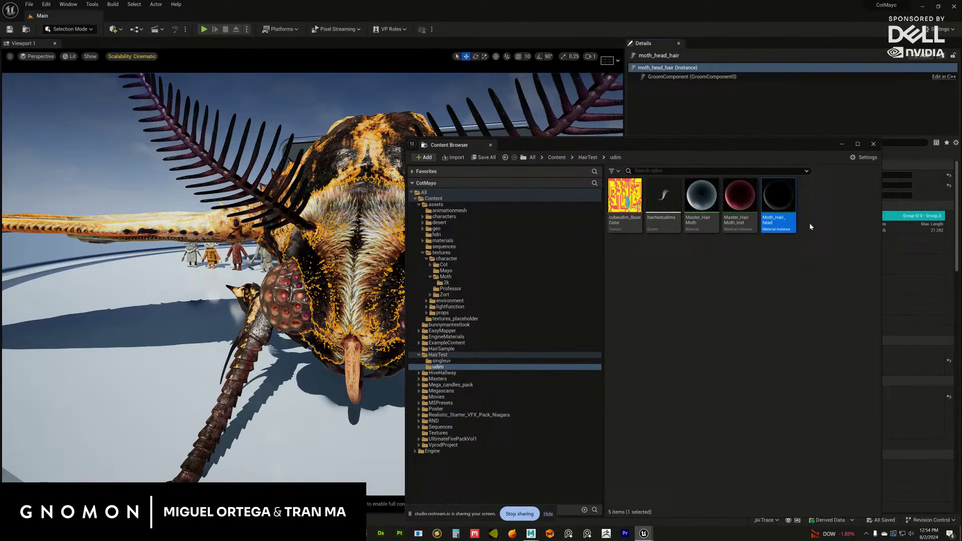
# - Open the Master_HairMoth material and display its entire node graph in a widened editor window
pyautogui.doubleClick(710, 216)
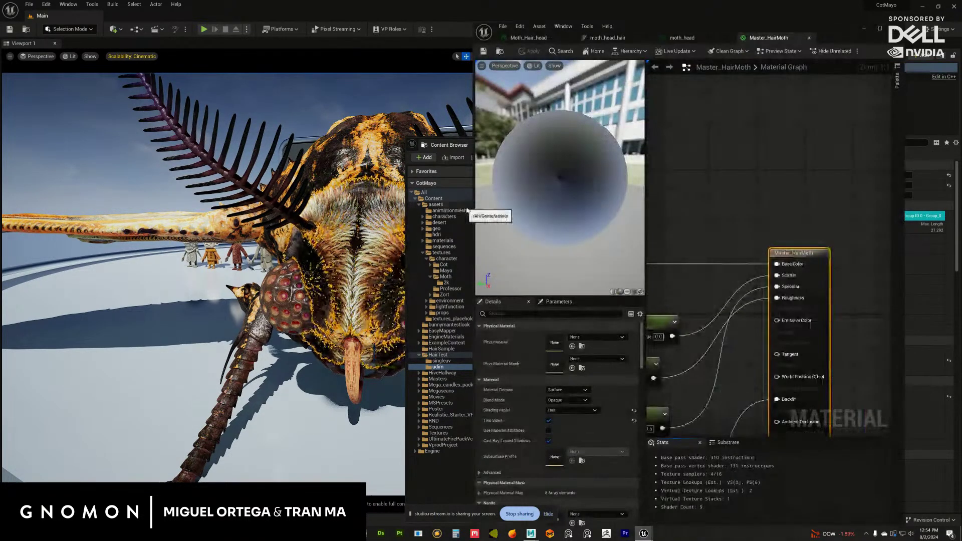
pyautogui.moveTo(476, 211); pyautogui.dragTo(270, 230)
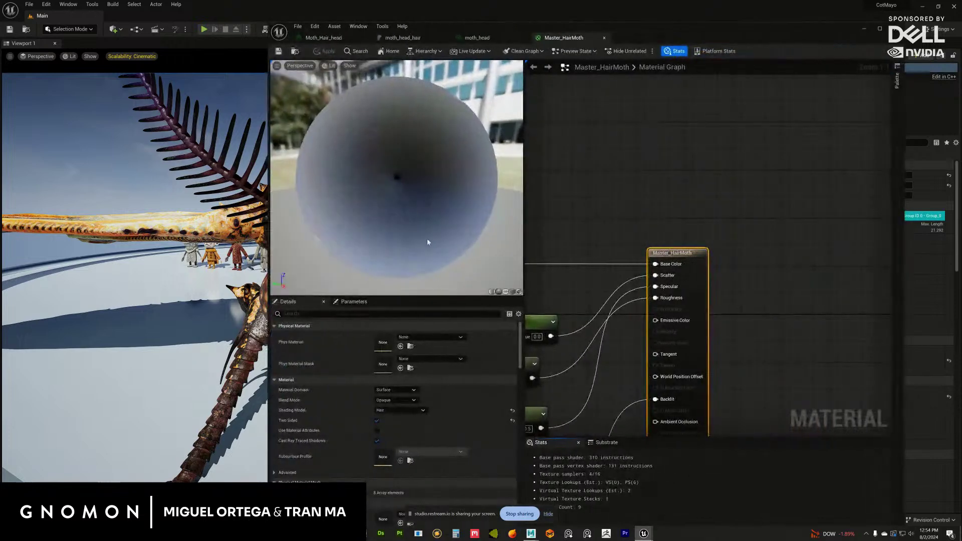
pyautogui.scroll(-12, 692, 201)
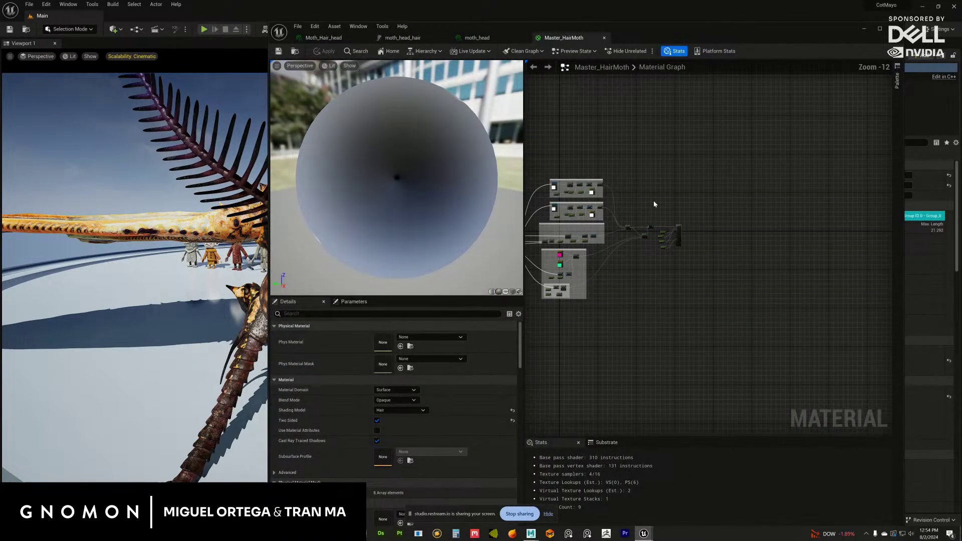
# - Maximize the material editor and examine the Master_HairMoth output node with its Scatter, Rough, Spec and Backlit parameters up close
pyautogui.press('super+Up')
pyautogui.scroll(6, 639, 199)
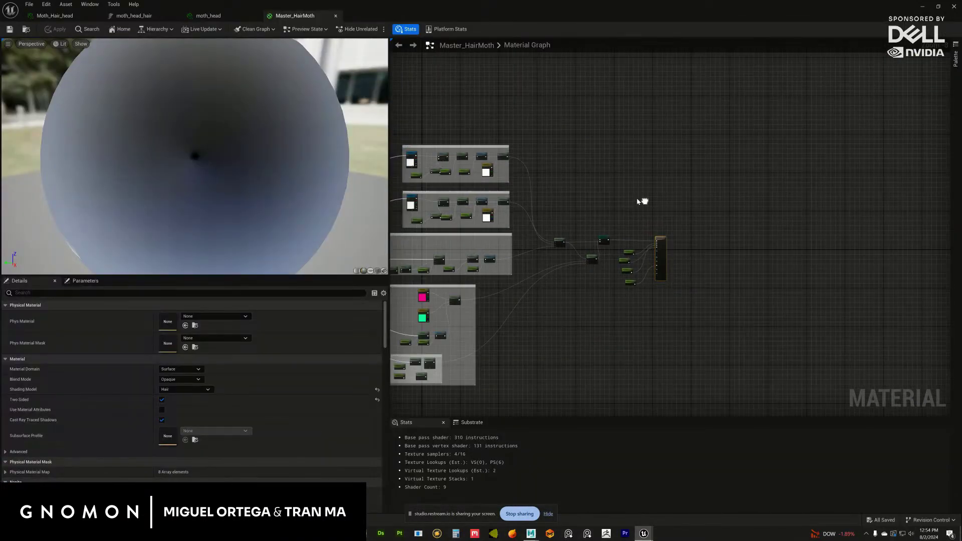
pyautogui.moveTo(852, 159); pyautogui.dragTo(740, 183, button='right')
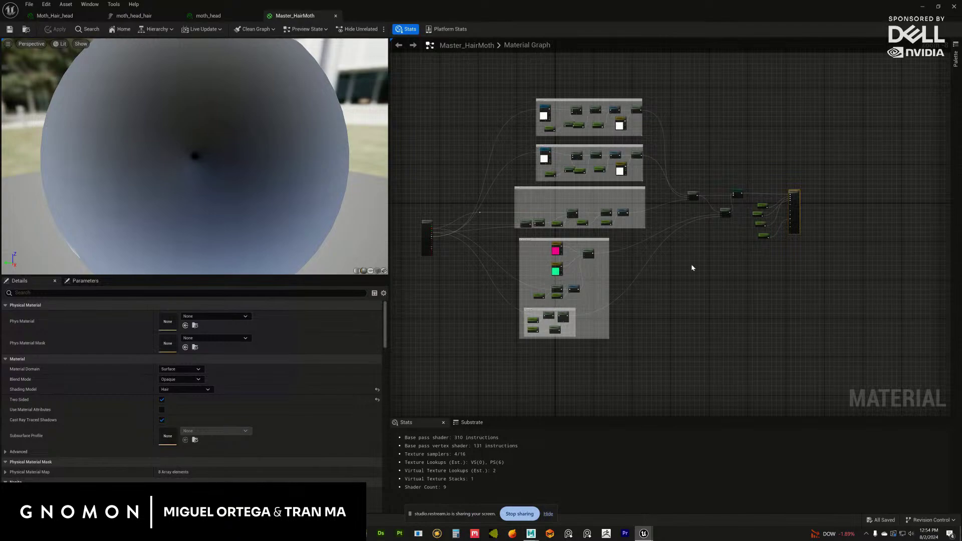
pyautogui.scroll(4, 700, 268)
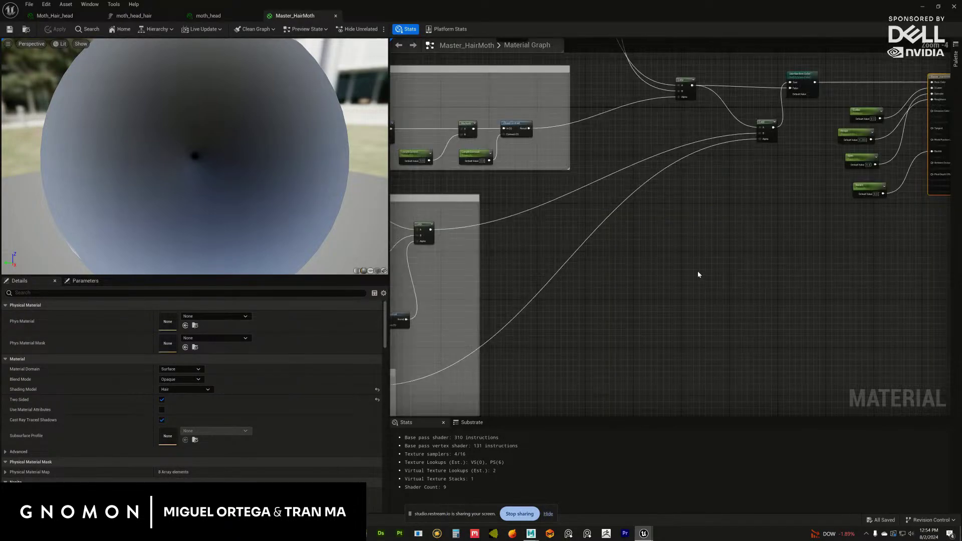
pyautogui.moveTo(698, 271); pyautogui.dragTo(950, 365, button='right')
pyautogui.press('Home')
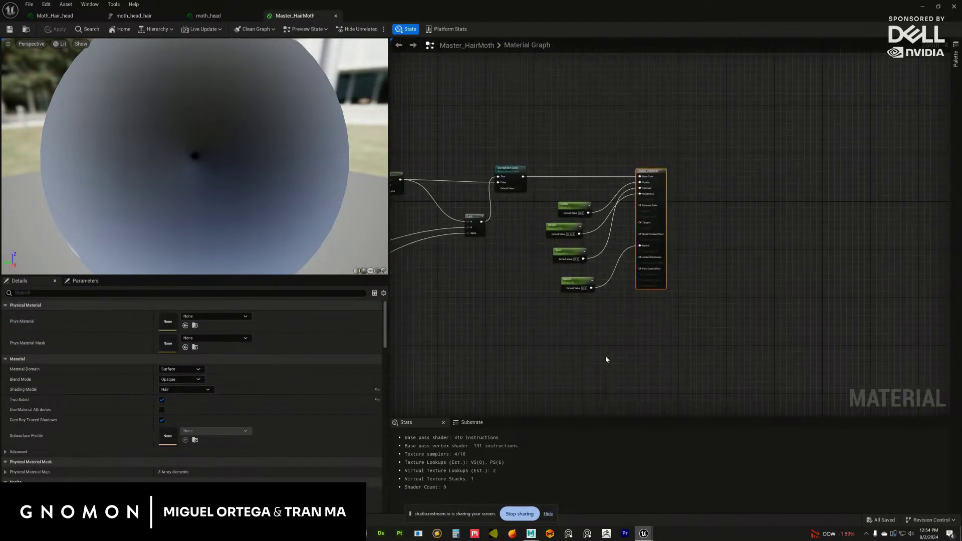
pyautogui.scroll(2, 724, 185)
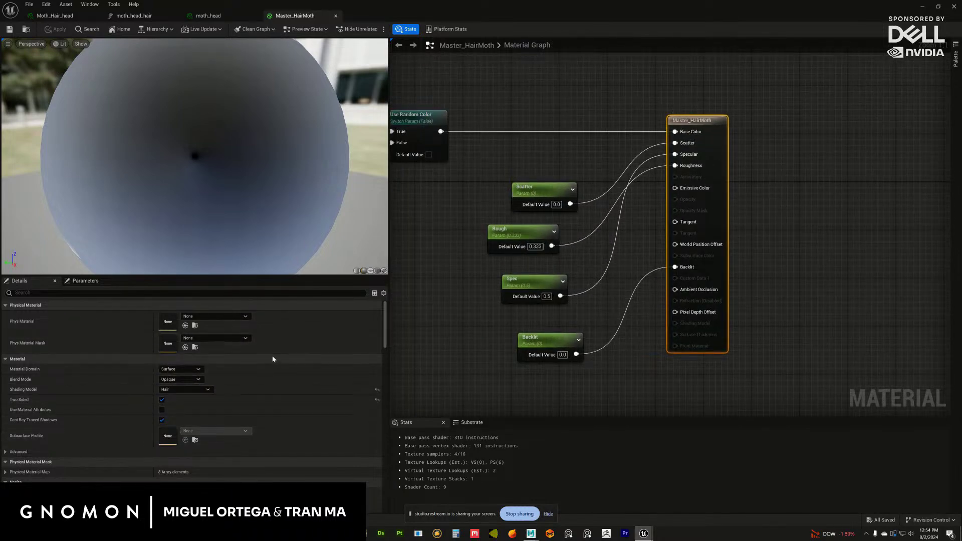
# - Review the material's available shading models, keeping Hair, and bring the Use Random Color switch and its Lerp node into view
pyautogui.click(180, 386)
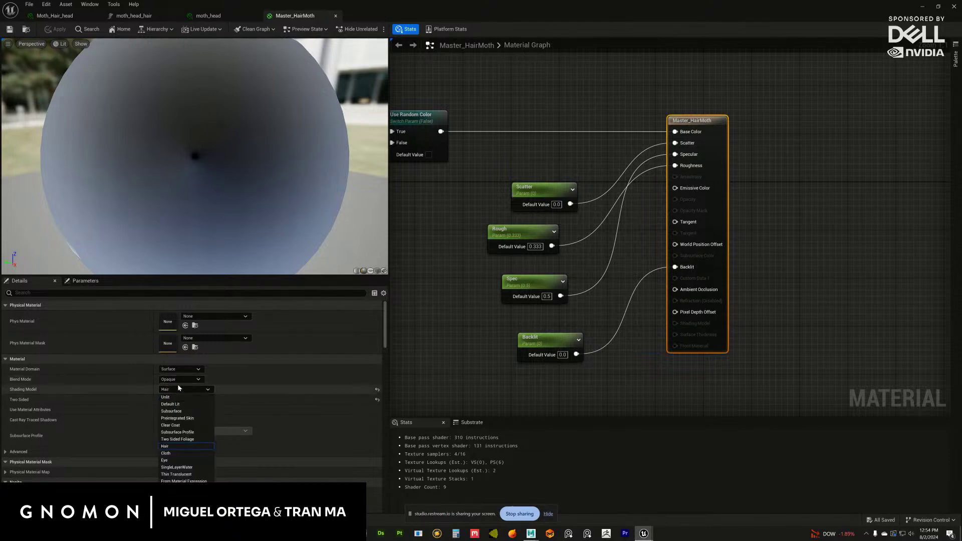
pyautogui.click(467, 307)
pyautogui.moveTo(472, 306); pyautogui.dragTo(625, 315, button='right')
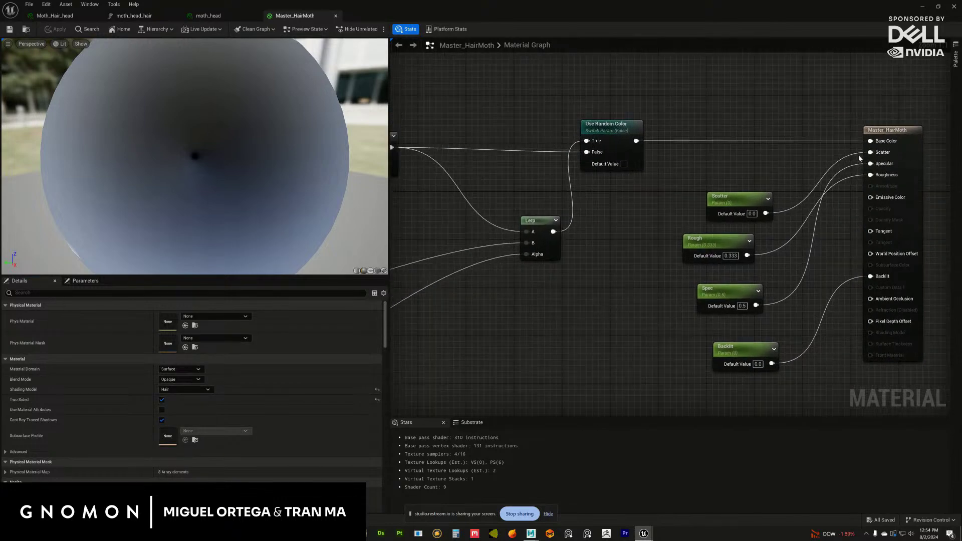
# - Shift the Master_HairMoth output node slightly and arrange the Scatter, Rough, Spec and Backlit parameter nodes in a rough column before it
pyautogui.moveTo(912, 156); pyautogui.dragTo(907, 154)
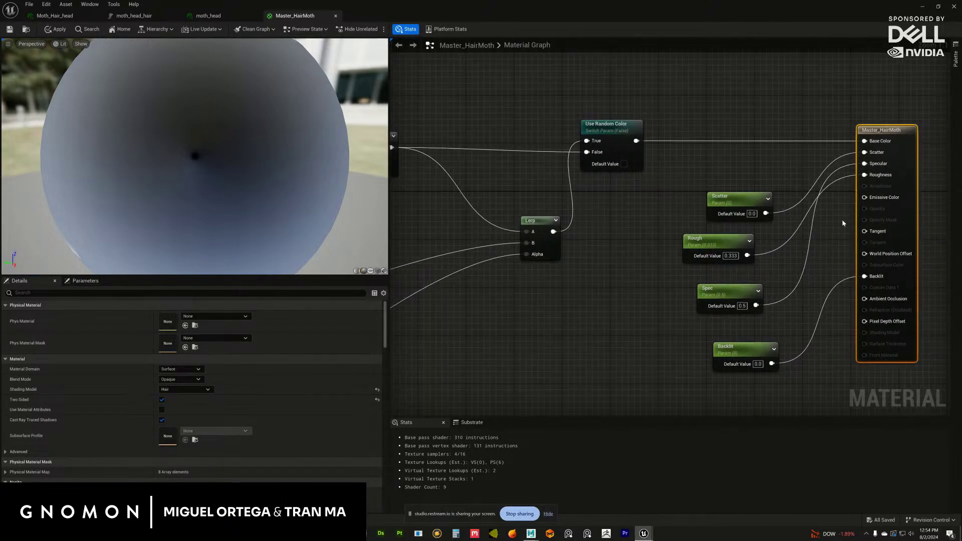
pyautogui.moveTo(733, 197); pyautogui.dragTo(671, 201, button='right')
pyautogui.moveTo(671, 201); pyautogui.dragTo(654, 175)
pyautogui.moveTo(646, 243); pyautogui.dragTo(605, 236)
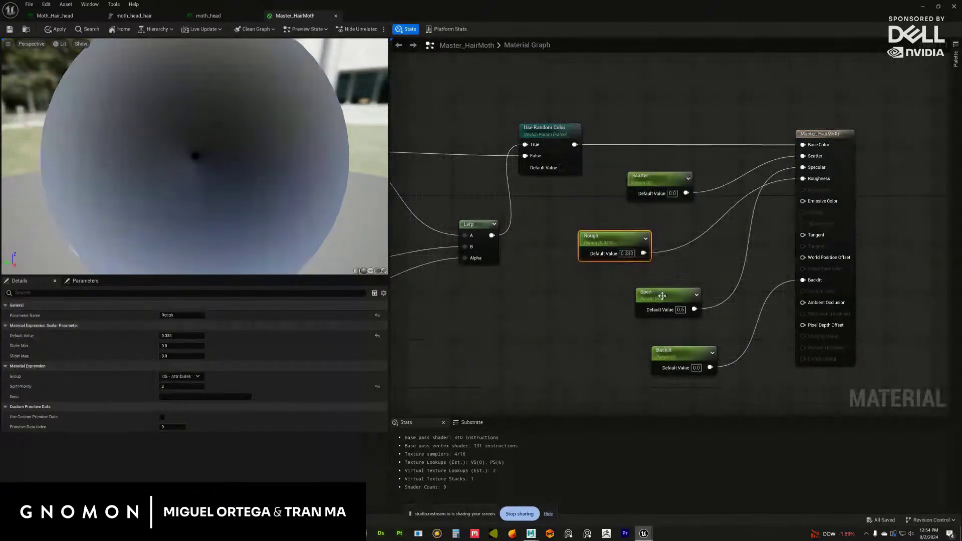
pyautogui.moveTo(656, 293); pyautogui.dragTo(648, 291)
pyautogui.moveTo(674, 350); pyautogui.dragTo(655, 339)
pyautogui.moveTo(655, 180); pyautogui.dragTo(661, 192)
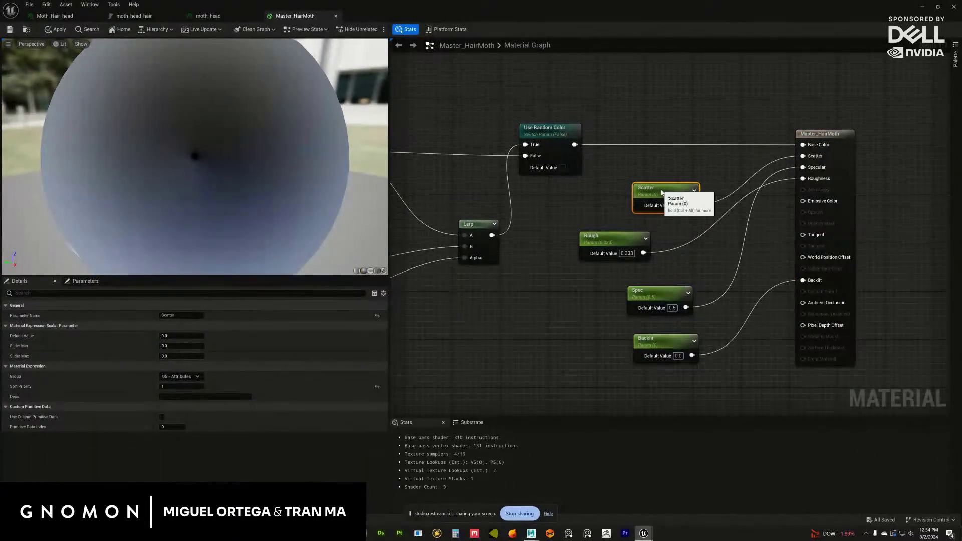
pyautogui.moveTo(667, 294)
pyautogui.mouseDown()
pyautogui.moveTo(679, 294)
pyautogui.moveTo(656, 290)
pyautogui.moveTo(665, 290)
pyautogui.mouseUp()
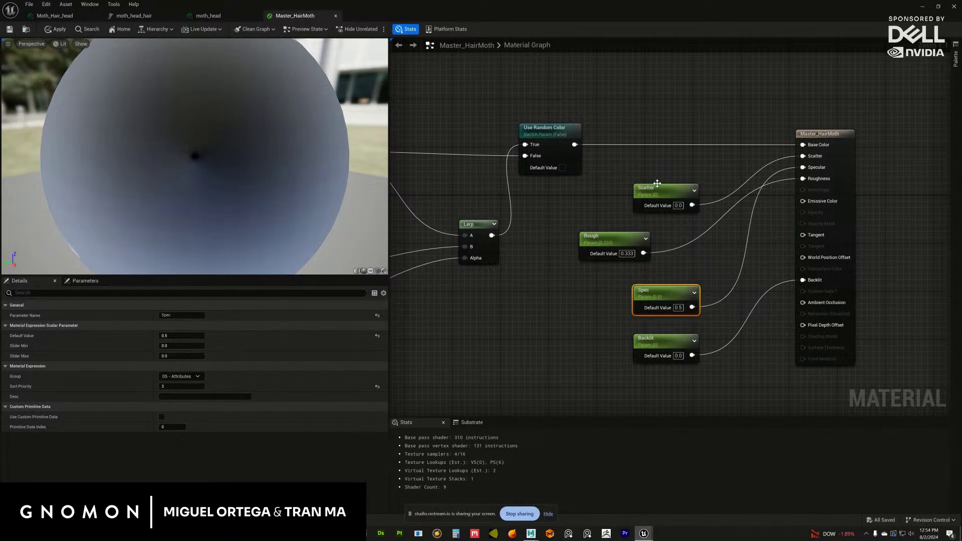
pyautogui.moveTo(660, 190); pyautogui.dragTo(656, 184)
pyautogui.moveTo(601, 234); pyautogui.dragTo(648, 234)
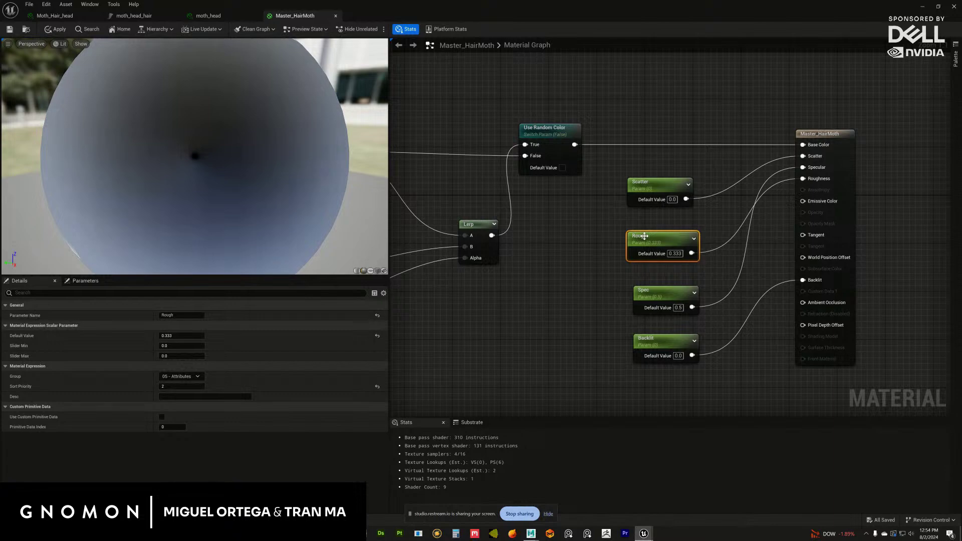
# - Examine the Rough scalar parameter, the material result node and the Use Random Color switch in the Master_HairMoth graph
pyautogui.doubleClick(660, 237)
pyautogui.click(578, 284)
pyautogui.moveTo(559, 286); pyautogui.dragTo(657, 299, button='right')
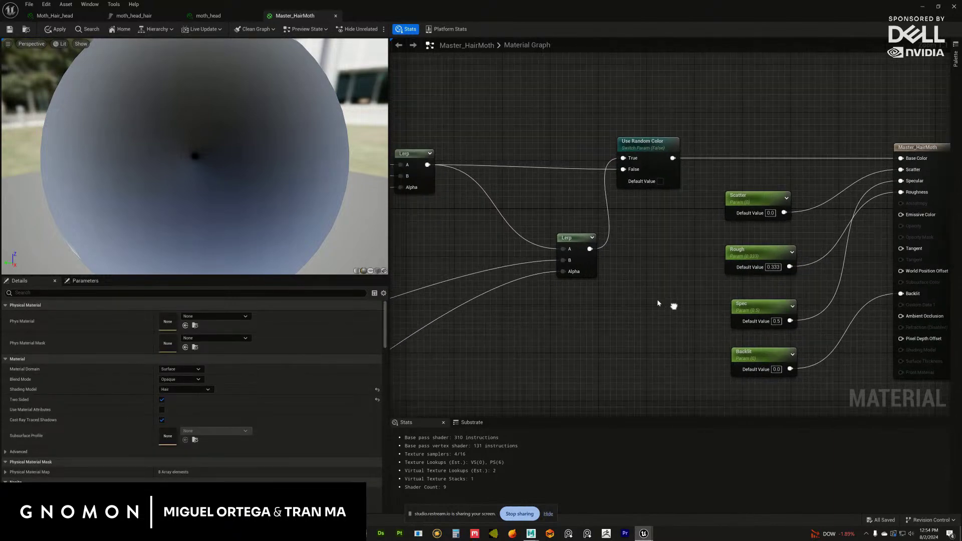
pyautogui.click(751, 253)
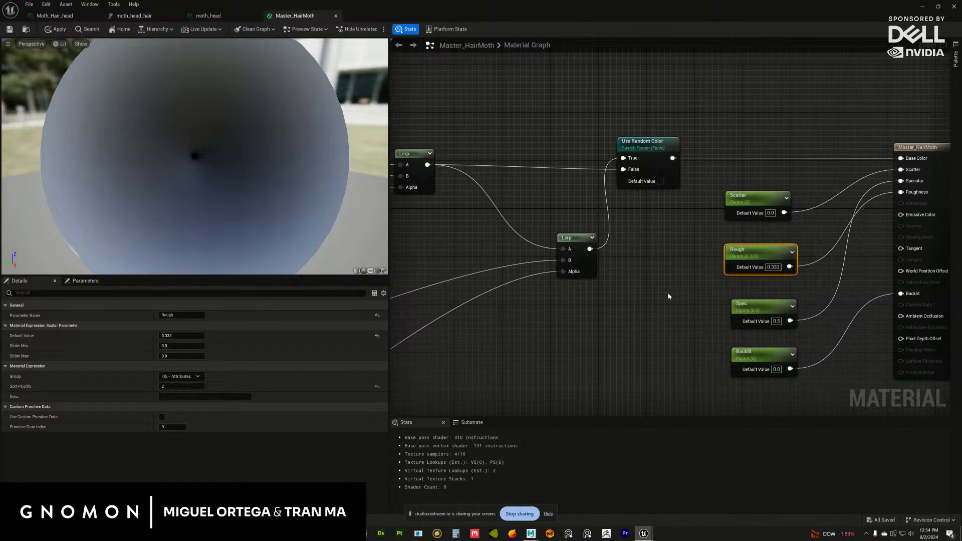
pyautogui.scroll(-5, 672, 324)
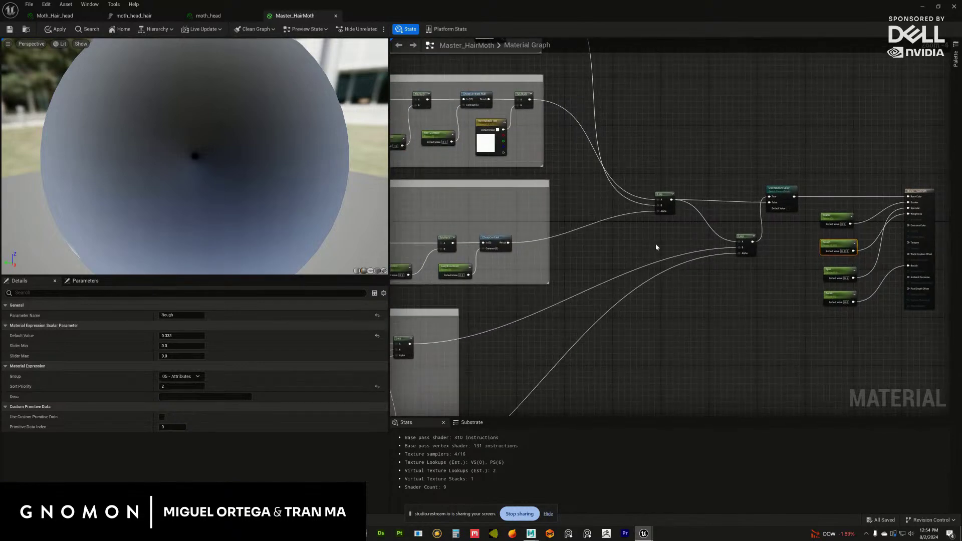
pyautogui.moveTo(655, 244); pyautogui.dragTo(550, 273, button='right')
pyautogui.click(813, 216)
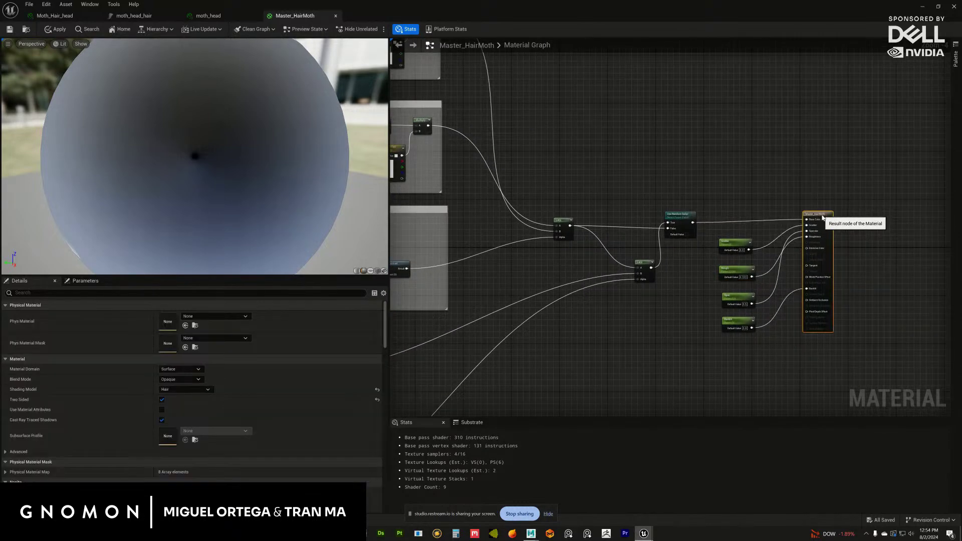
pyautogui.click(681, 216)
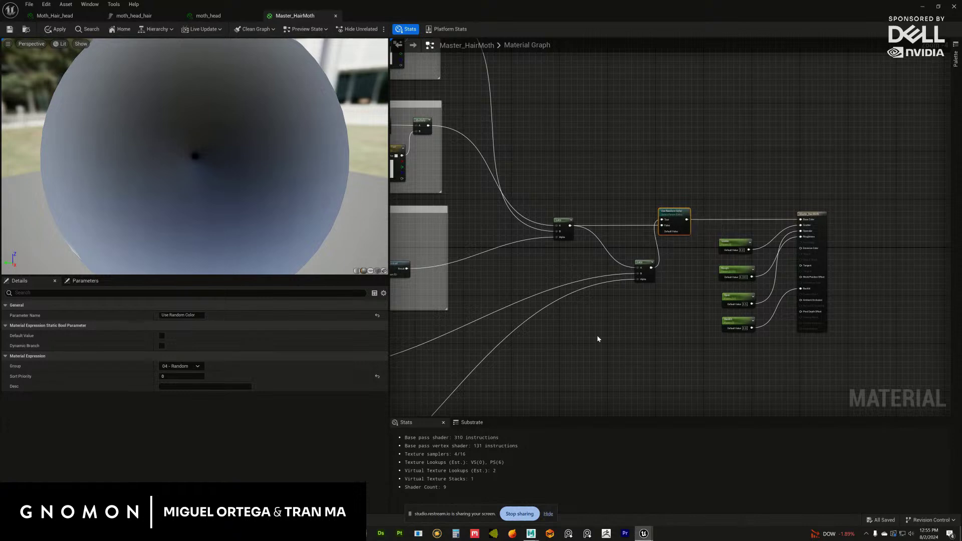
# - Examine the Hair Attributes node and where its U, Length, Seed and Root UV outputs lead in the graph
pyautogui.moveTo(592, 335); pyautogui.dragTo(905, 269, button='right')
pyautogui.moveTo(245, 329); pyautogui.dragTo(612, 358, button='right')
pyautogui.scroll(1, 612, 358)
pyautogui.scroll(3, 612, 359)
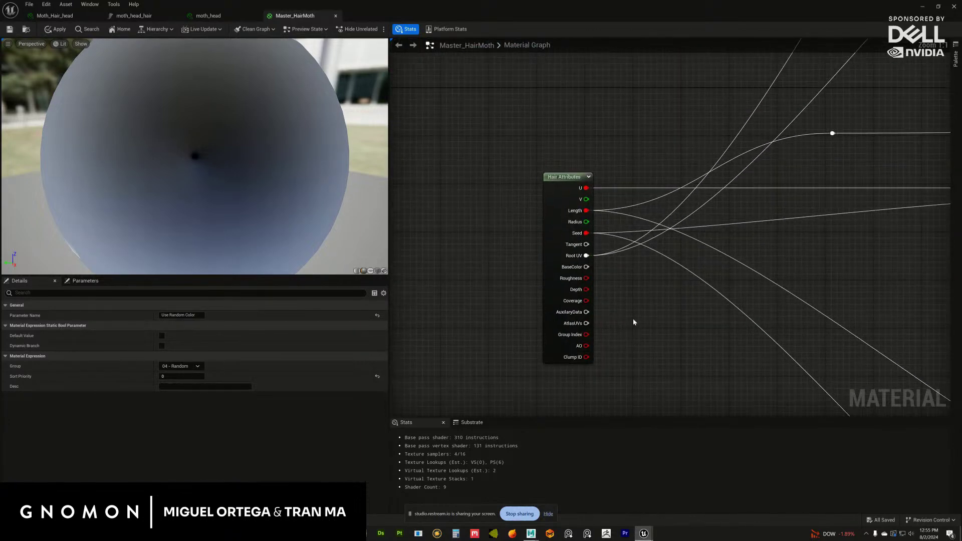
pyautogui.moveTo(559, 177); pyautogui.dragTo(564, 172)
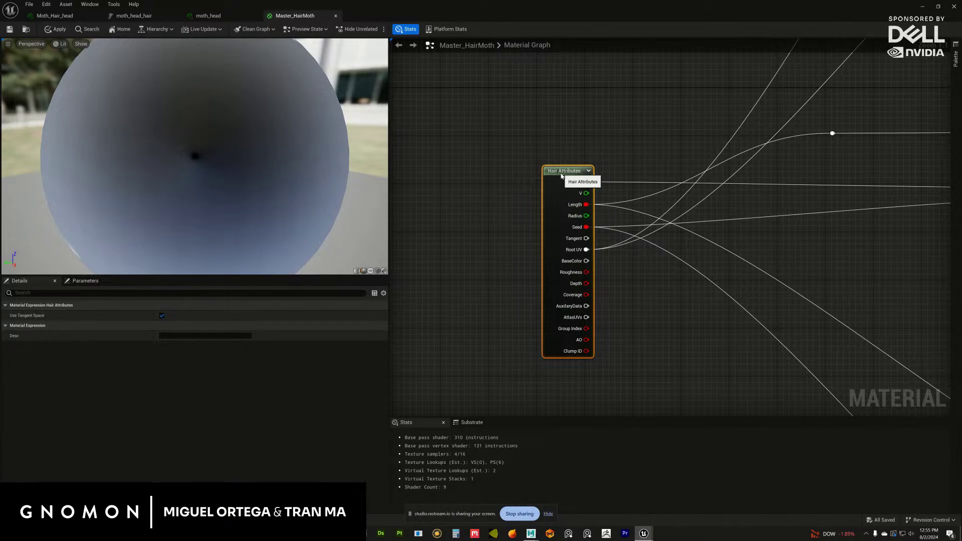
pyautogui.scroll(-7, 597, 251)
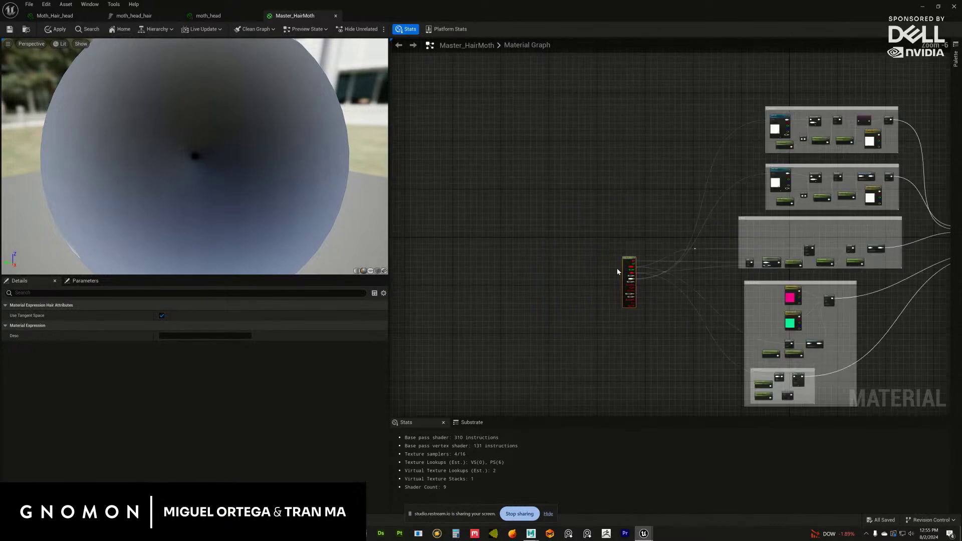
pyautogui.scroll(7, 617, 269)
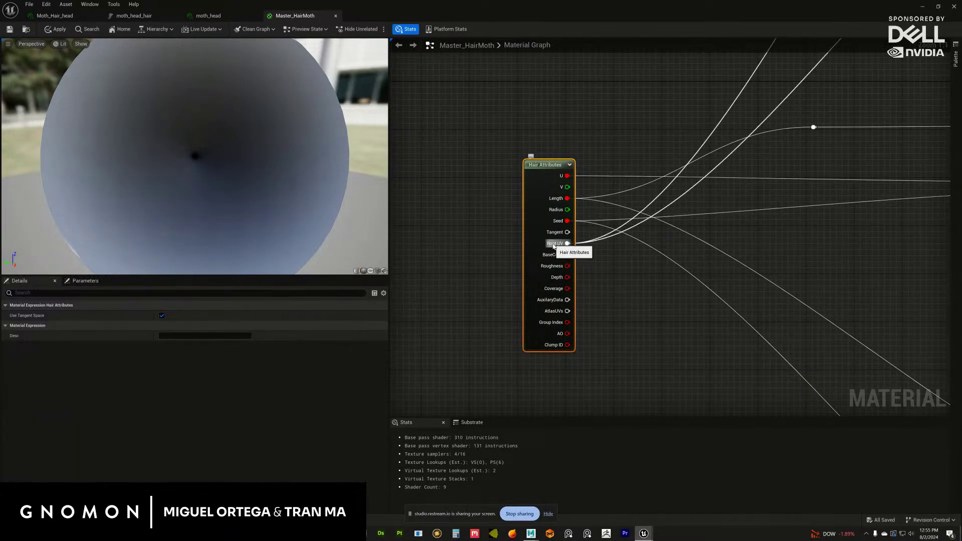
# - Follow the Root UV output to the ColorTip and ColorRoot groups and inspect their Color_Tip and Color_Root texture parameters
pyautogui.moveTo(702, 109); pyautogui.dragTo(454, 234, button='right')
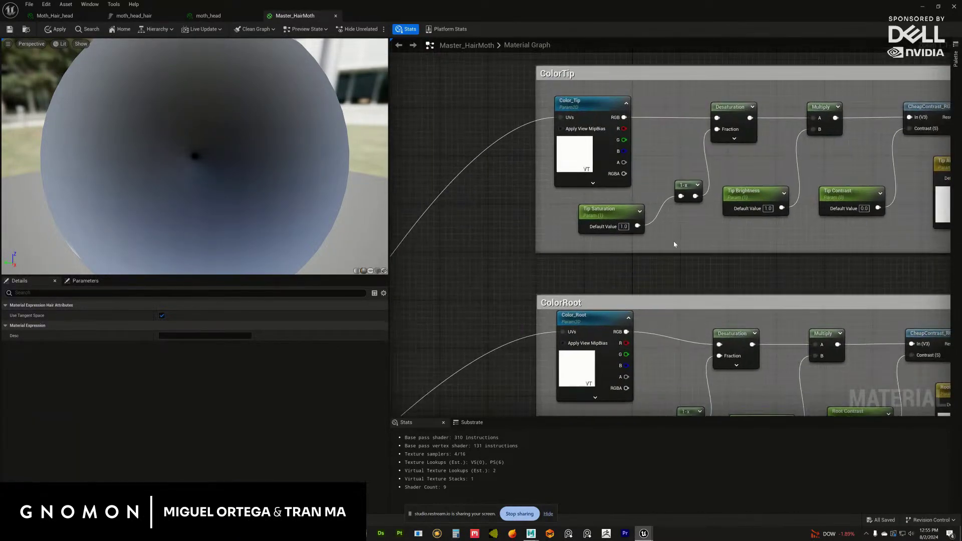
pyautogui.scroll(-1, 454, 234)
pyautogui.moveTo(609, 121); pyautogui.dragTo(567, 100, button='right')
pyautogui.moveTo(567, 100); pyautogui.dragTo(571, 100)
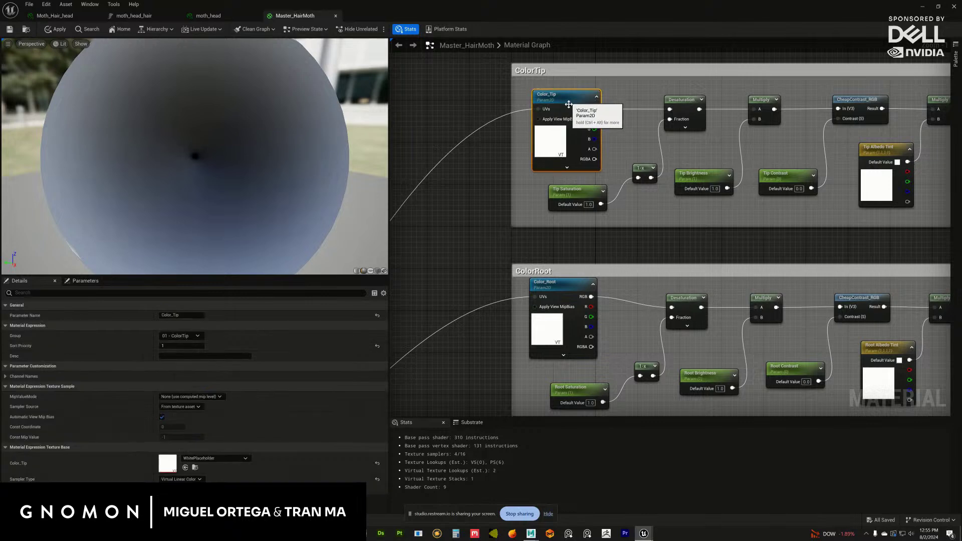
pyautogui.click(569, 294)
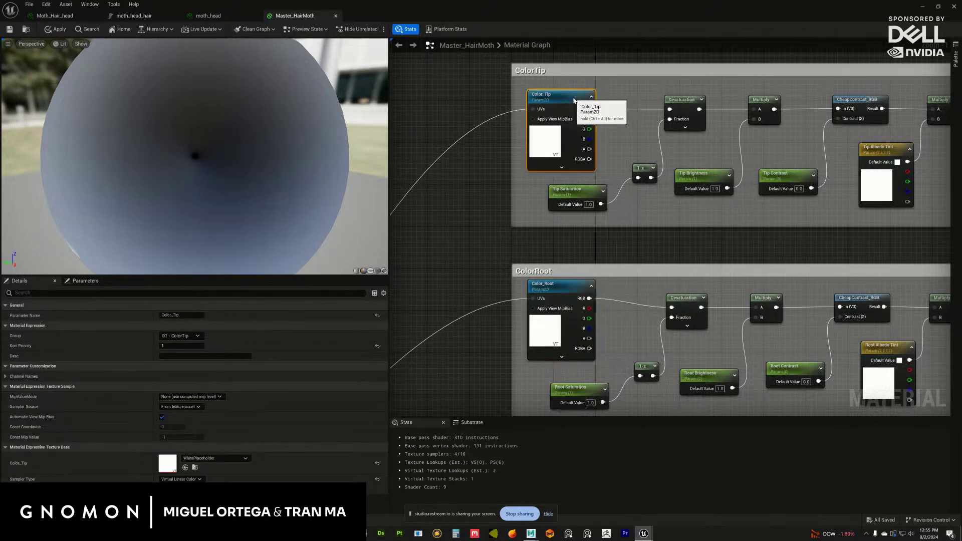
# - Go through the ColorTip saturation, brightness and contrast nodes, nudging the brightness, Multiply, CheapContrast_RGB and contrast nodes slightly back along the chain
pyautogui.moveTo(662, 246); pyautogui.dragTo(590, 244, button='right')
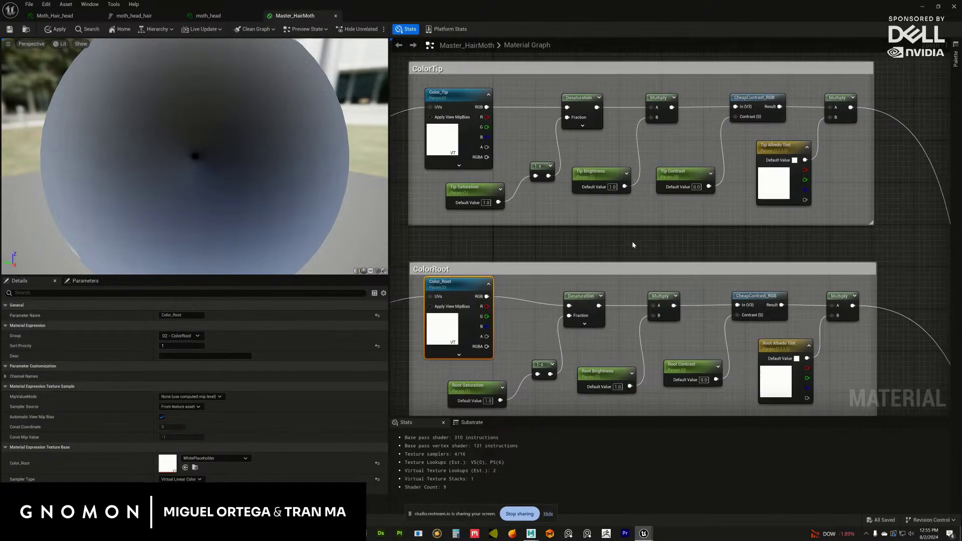
pyautogui.scroll(-1, 634, 242)
pyautogui.click(494, 208)
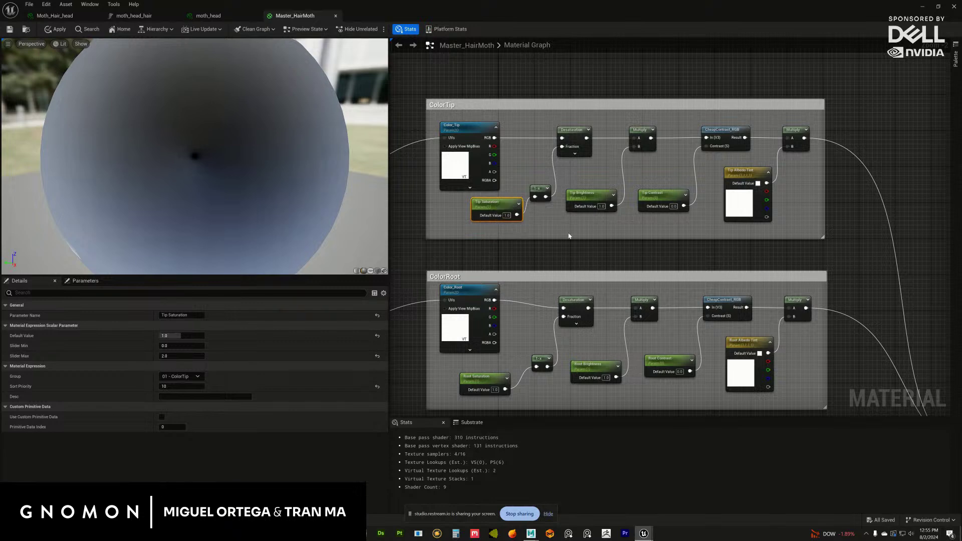
pyautogui.scroll(2, 541, 180)
pyautogui.click(581, 157)
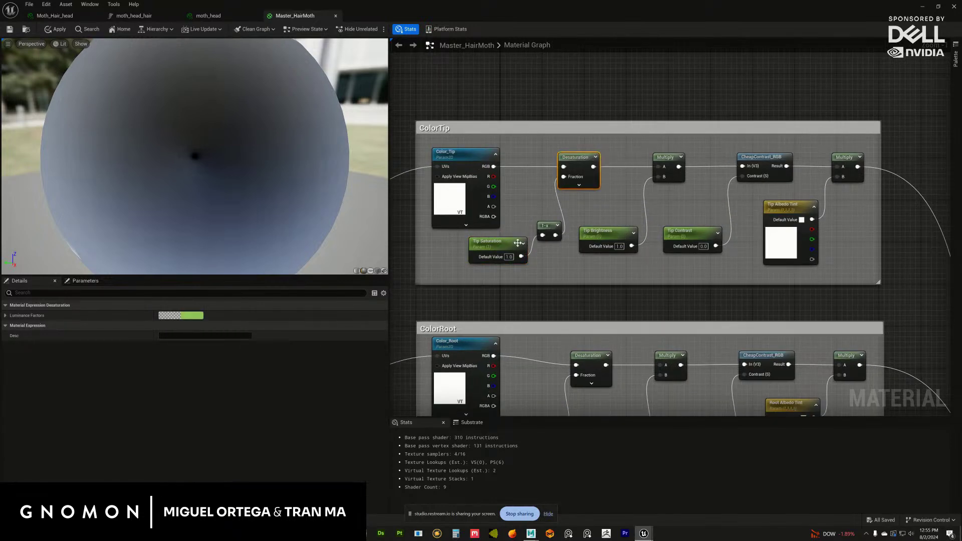
pyautogui.moveTo(599, 231); pyautogui.dragTo(589, 242)
pyautogui.click(653, 158)
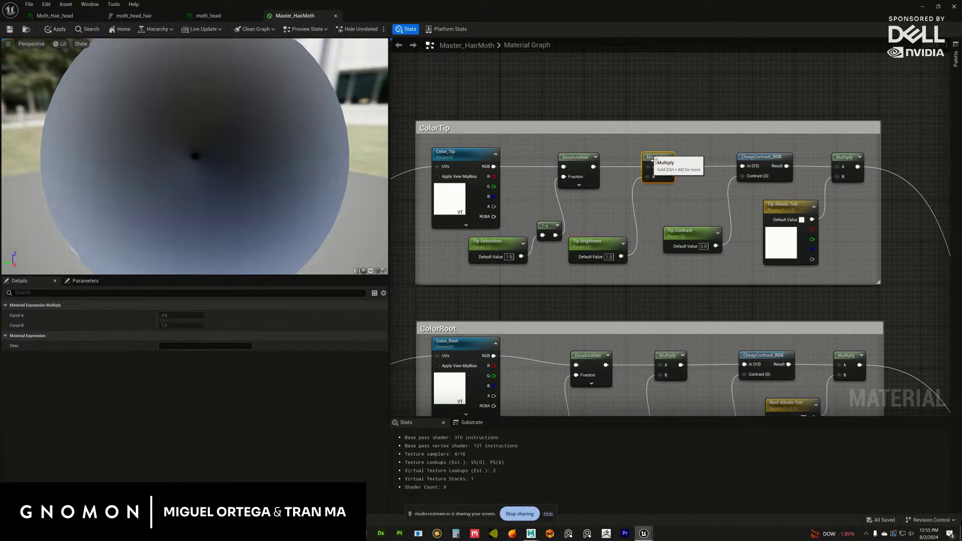
pyautogui.moveTo(688, 196); pyautogui.dragTo(576, 204, button='right')
pyautogui.moveTo(644, 166); pyautogui.dragTo(634, 167)
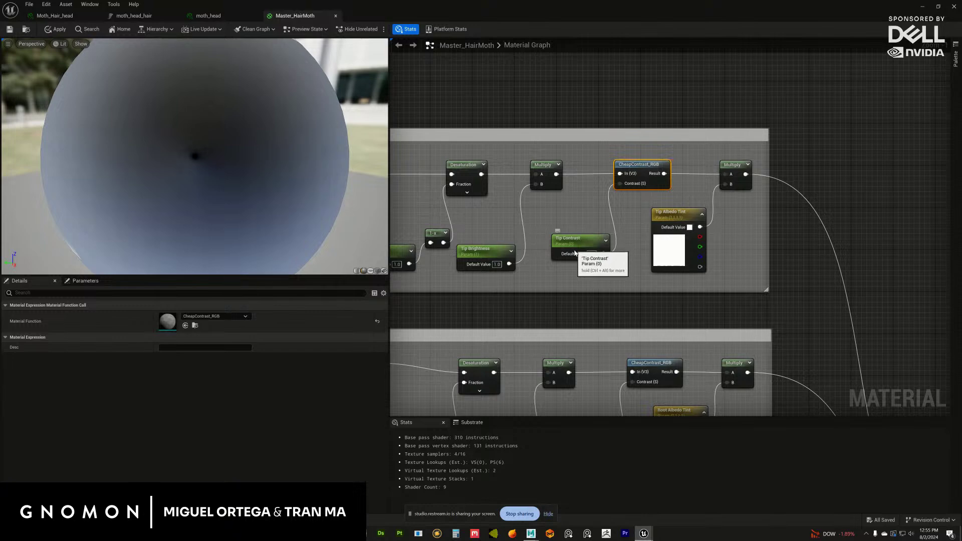
pyautogui.moveTo(575, 253); pyautogui.dragTo(566, 264)
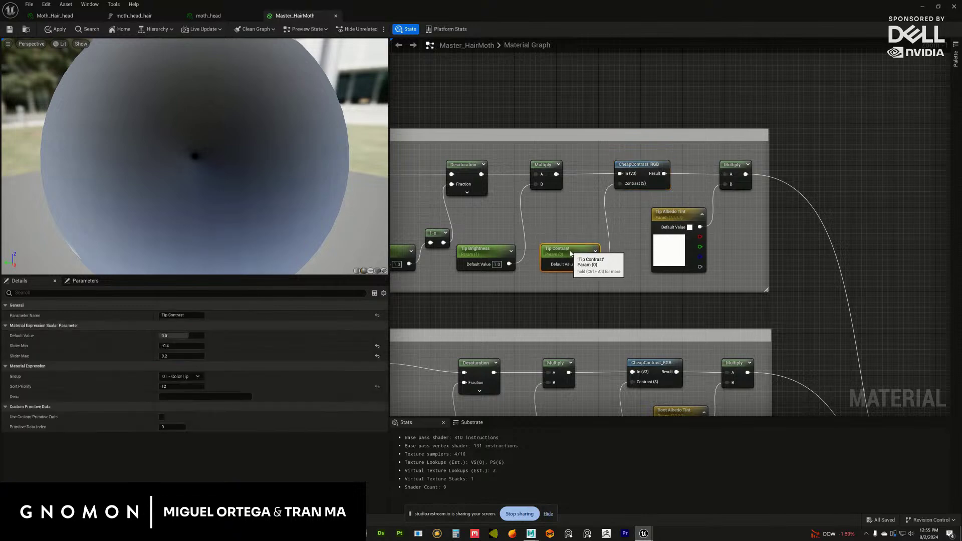
# - Look over the open groom asset and the Moth_Hair_head and moth_head material instances, and return to the Master_HairMoth graph
pyautogui.click(134, 17)
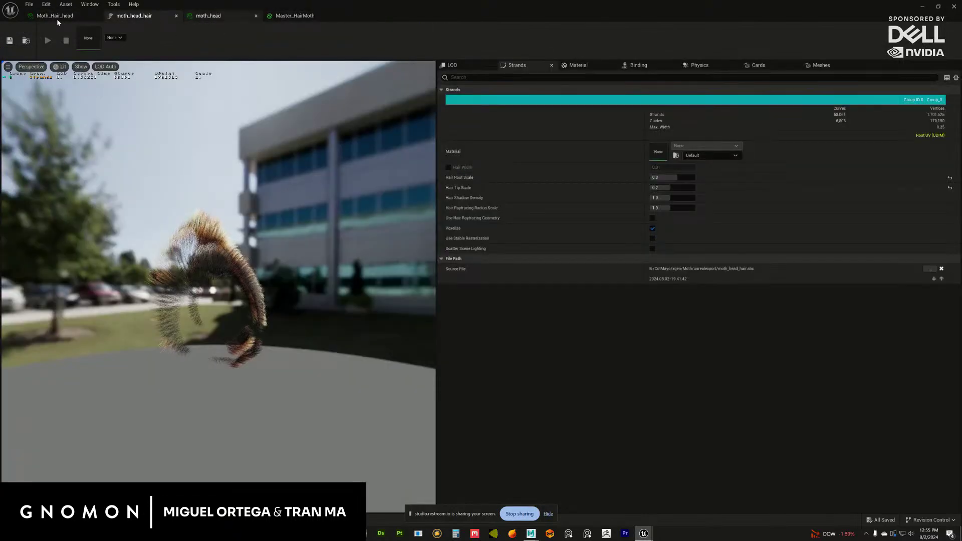
pyautogui.click(55, 17)
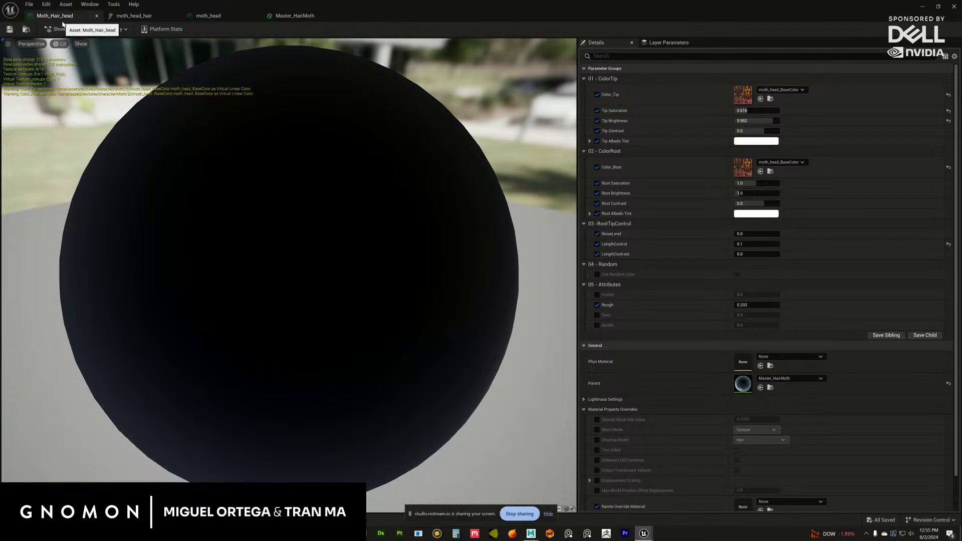
pyautogui.click(254, 17)
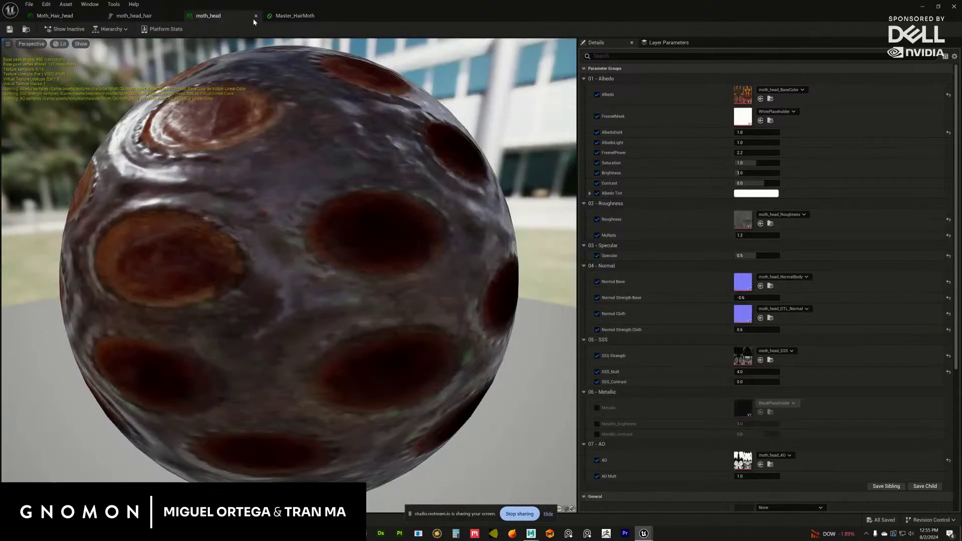
pyautogui.click(289, 16)
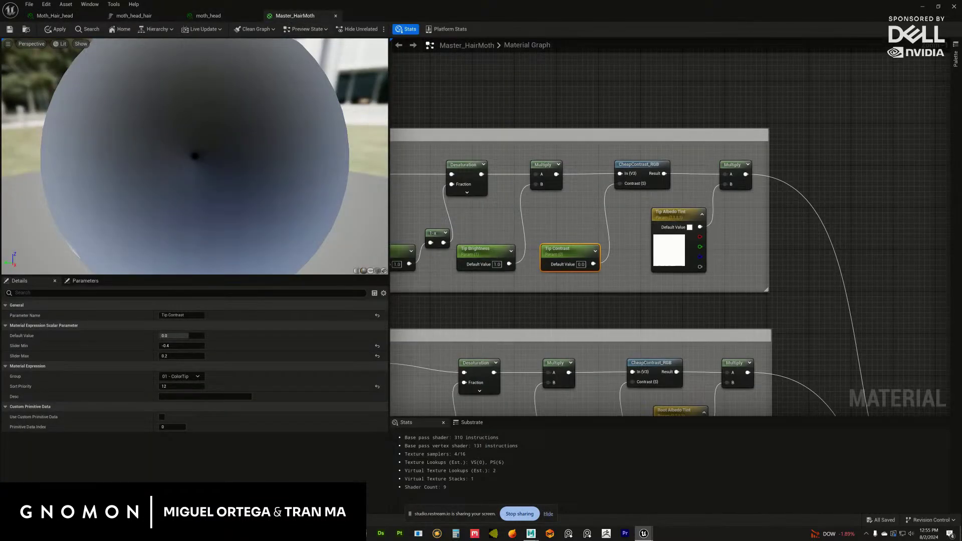
# - Trace the ColorRoot group into the Lerp that blends it with the tip color, and examine the noise and length nodes driving its alpha
pyautogui.moveTo(576, 351); pyautogui.dragTo(565, 130, button='right')
pyautogui.scroll(-1, 645, 304)
pyautogui.moveTo(443, 118); pyautogui.dragTo(595, 202)
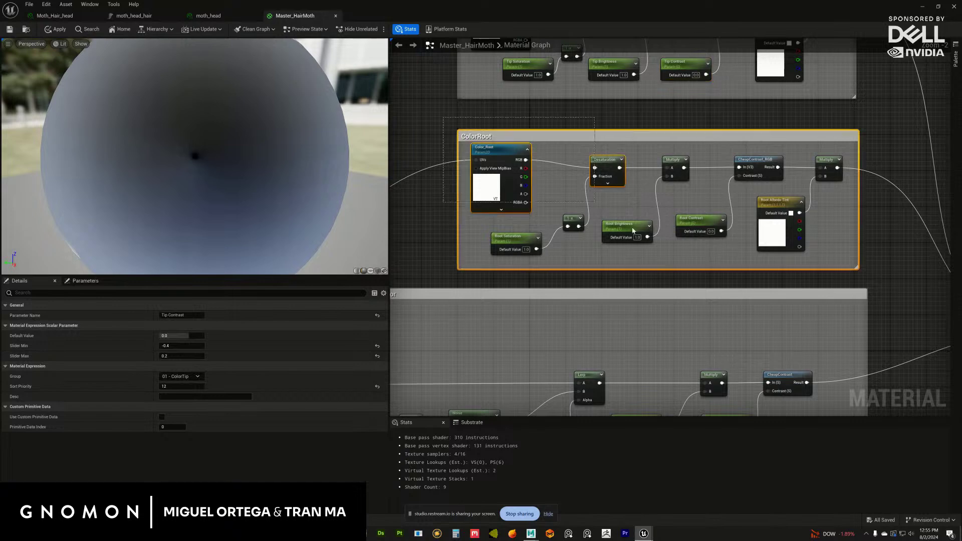
pyautogui.moveTo(632, 230); pyautogui.dragTo(516, 154, button='right')
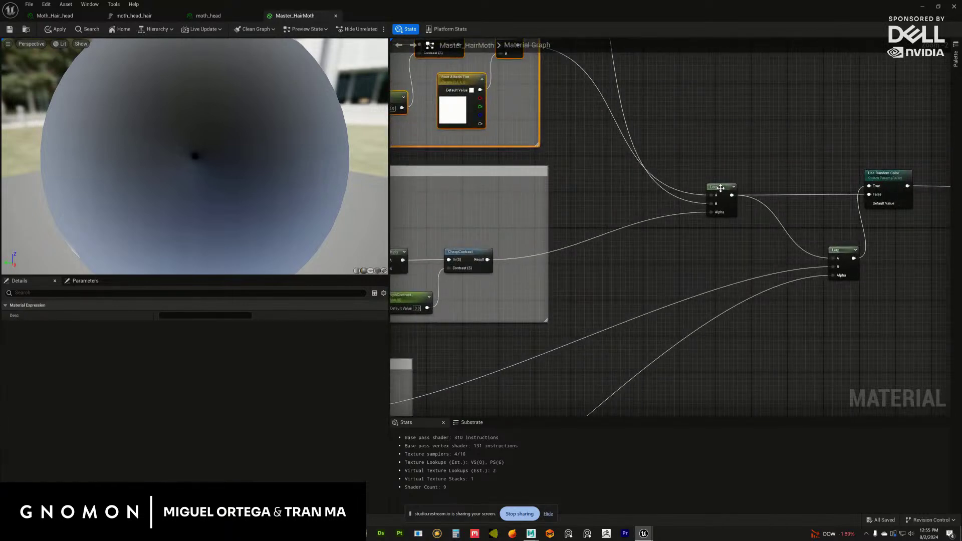
pyautogui.moveTo(720, 188); pyautogui.dragTo(697, 157)
pyautogui.moveTo(703, 107); pyautogui.dragTo(742, 246, button='right')
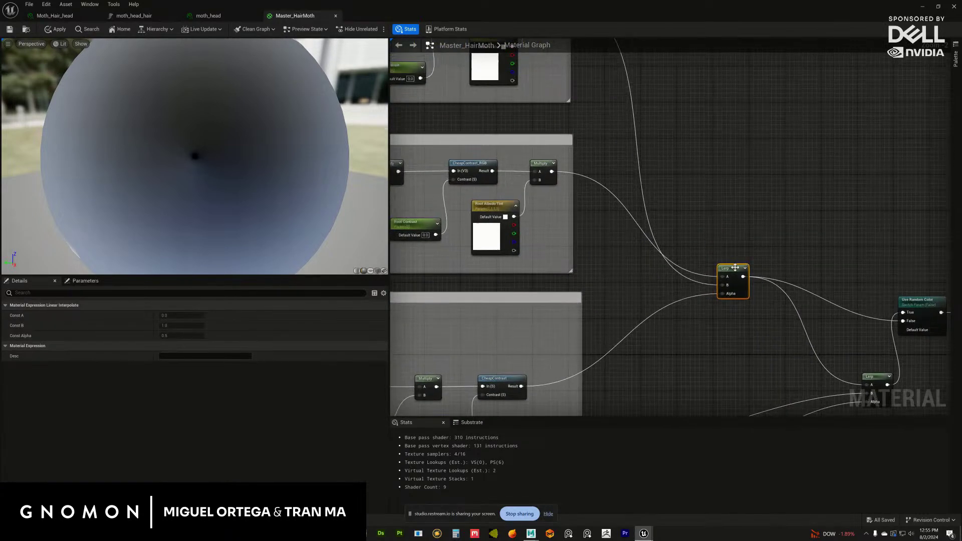
pyautogui.moveTo(692, 326); pyautogui.dragTo(556, 193, button='right')
pyautogui.scroll(1, 642, 237)
pyautogui.scroll(-1, 660, 195)
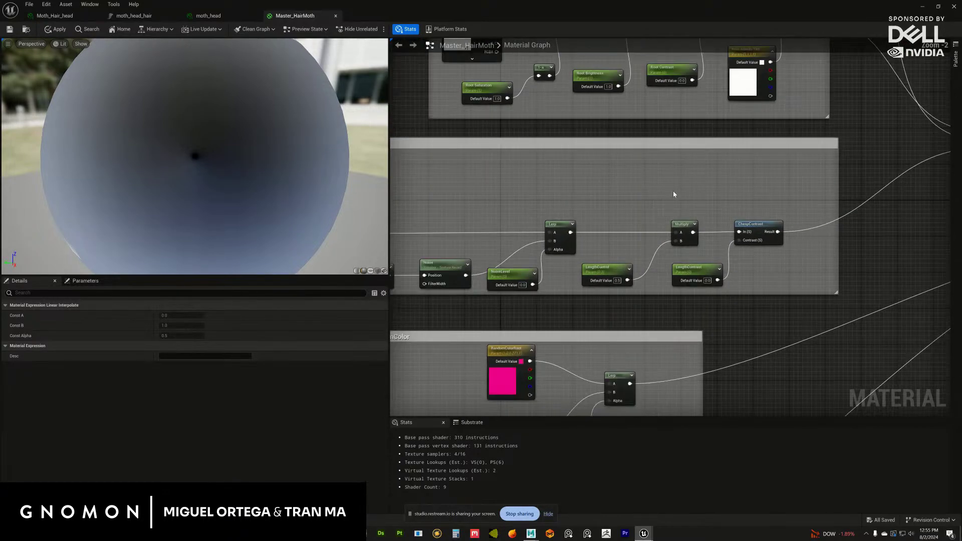
pyautogui.moveTo(676, 195); pyautogui.dragTo(614, 221, button='right')
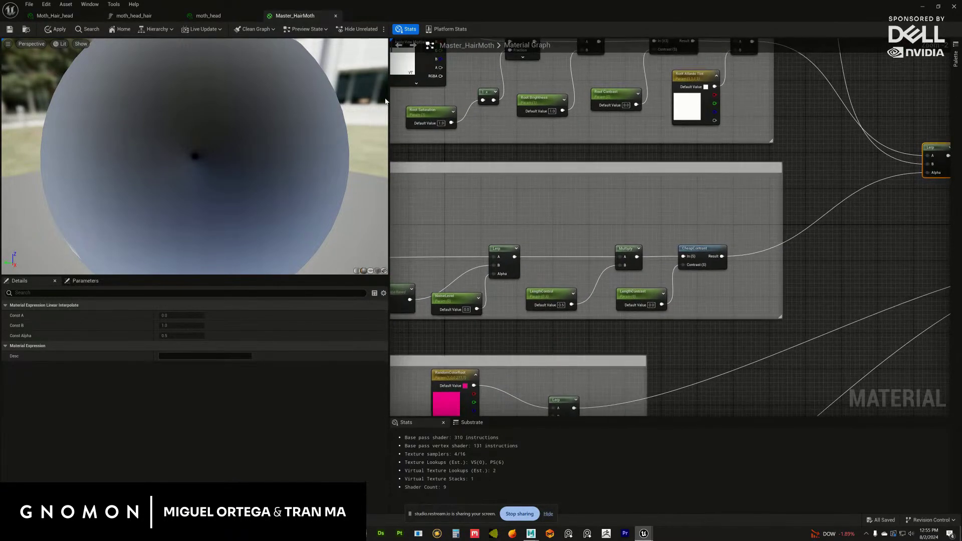
# - Bring up the Moth_Hair_head material instance and place its editor beside the level viewport with the full parameter list in view
pyautogui.click(134, 16)
pyautogui.click(55, 15)
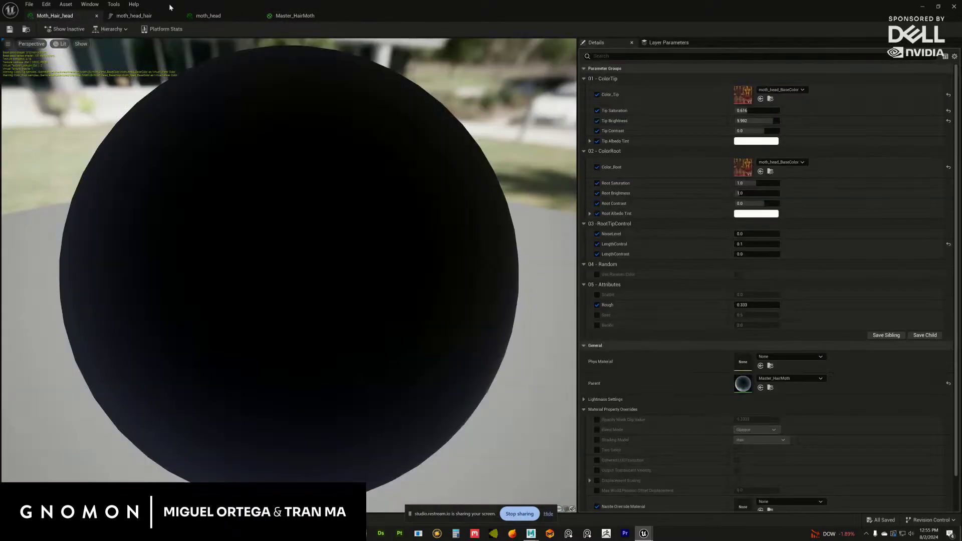
pyautogui.moveTo(426, 14); pyautogui.dragTo(684, 37)
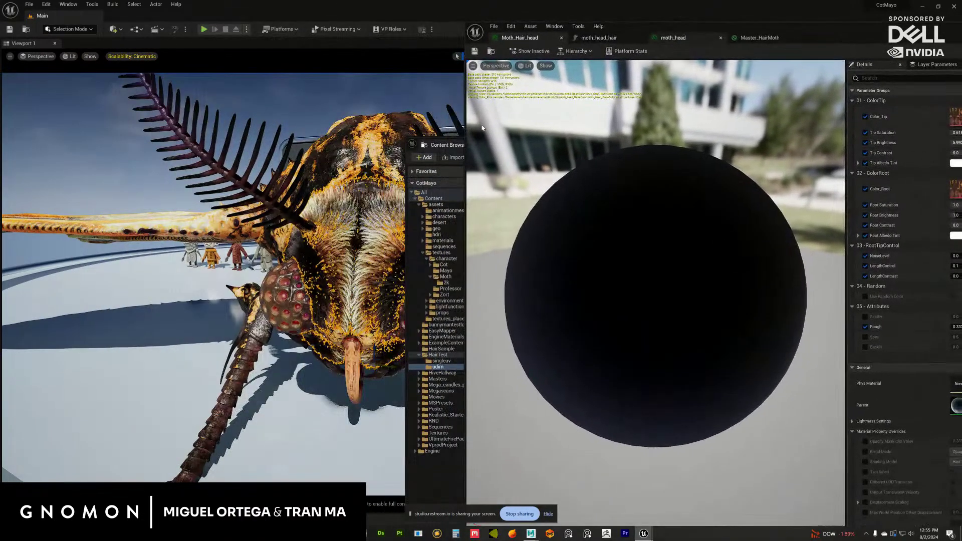
pyautogui.click(429, 147)
pyautogui.moveTo(742, 143); pyautogui.dragTo(921, 114)
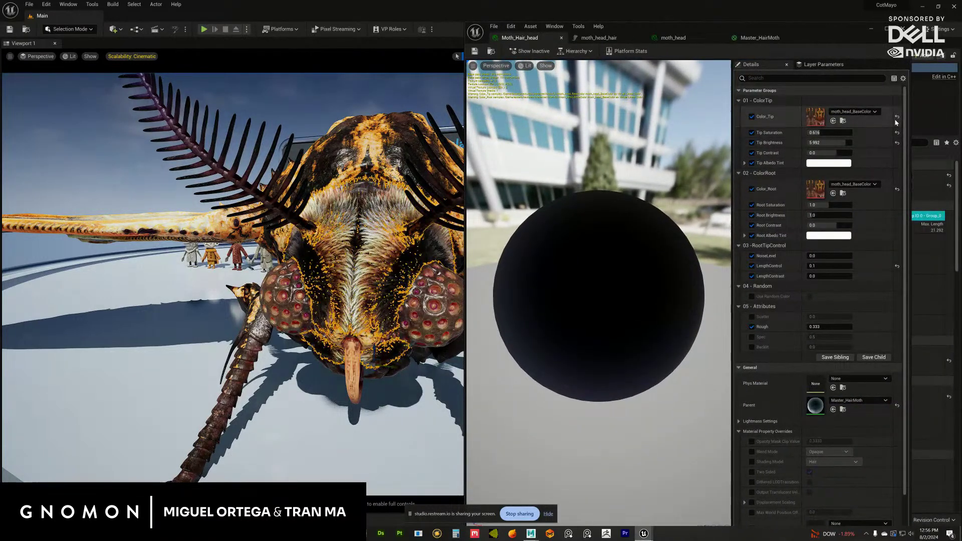
# - Reset the Color_Tip and Color_Root textures of the hair material instance to their default WhitePlaceholder
pyautogui.click(896, 117)
pyautogui.click(897, 189)
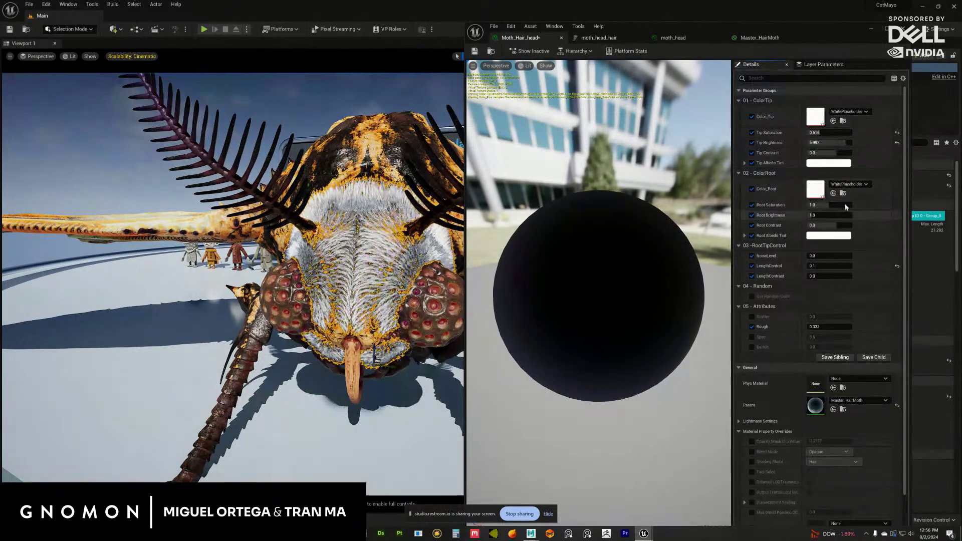
# - Set the Tip Albedo Tint to light green and the Root Albedo Tint to bright red
pyautogui.click(831, 164)
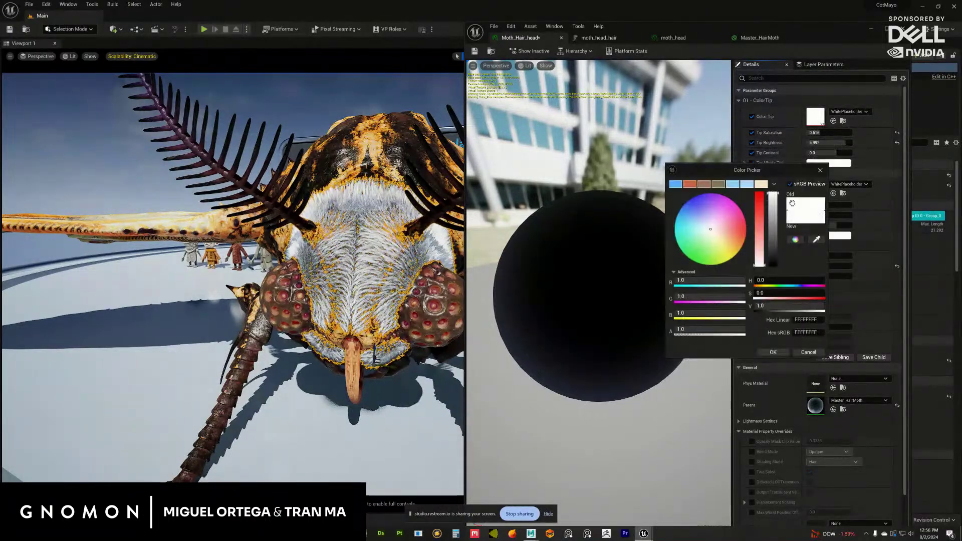
pyautogui.click(696, 255)
pyautogui.click(821, 172)
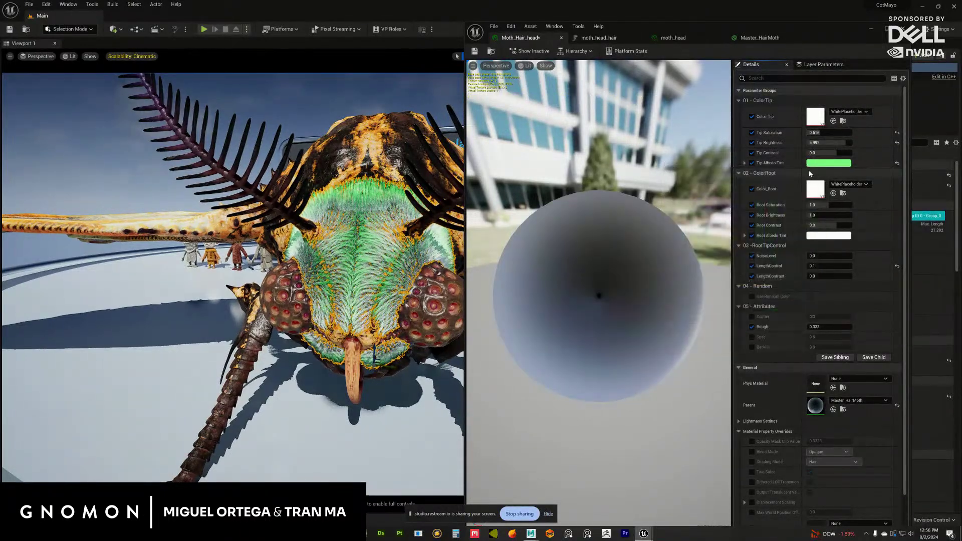
pyautogui.click(829, 235)
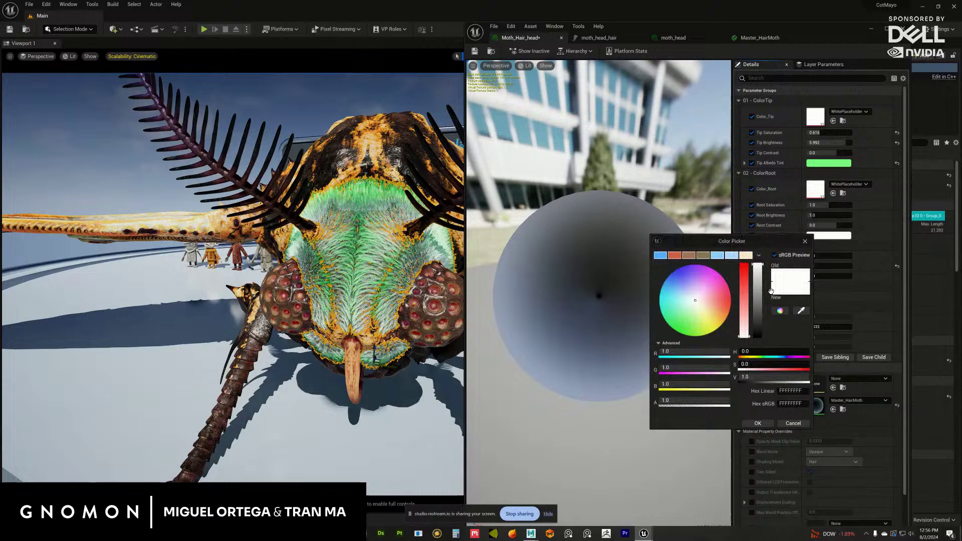
pyautogui.click(727, 303)
pyautogui.click(746, 424)
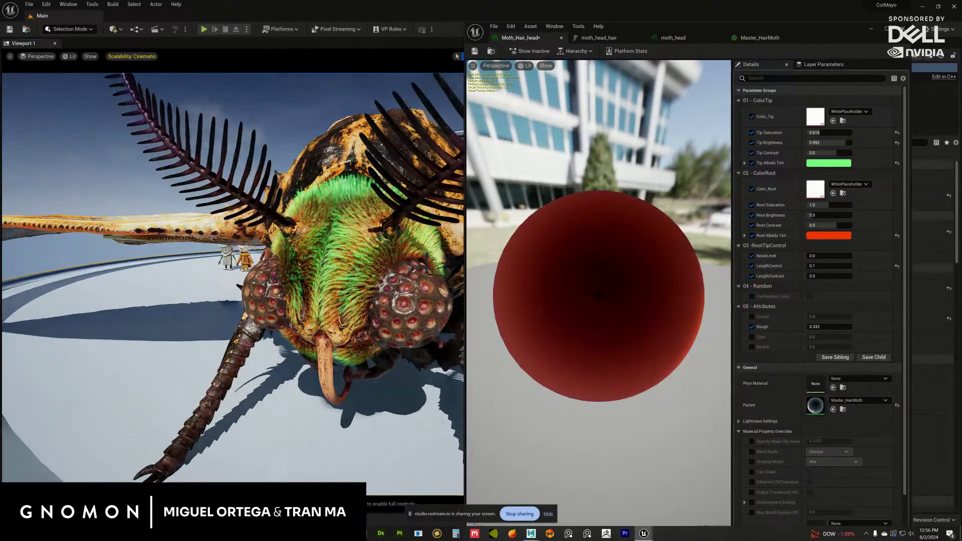
# - Vary the LengthControl of the hair material instance on a close-up of the head, leaving it at about 0.175
pyautogui.moveTo(360, 382); pyautogui.dragTo(371, 311, button='right')
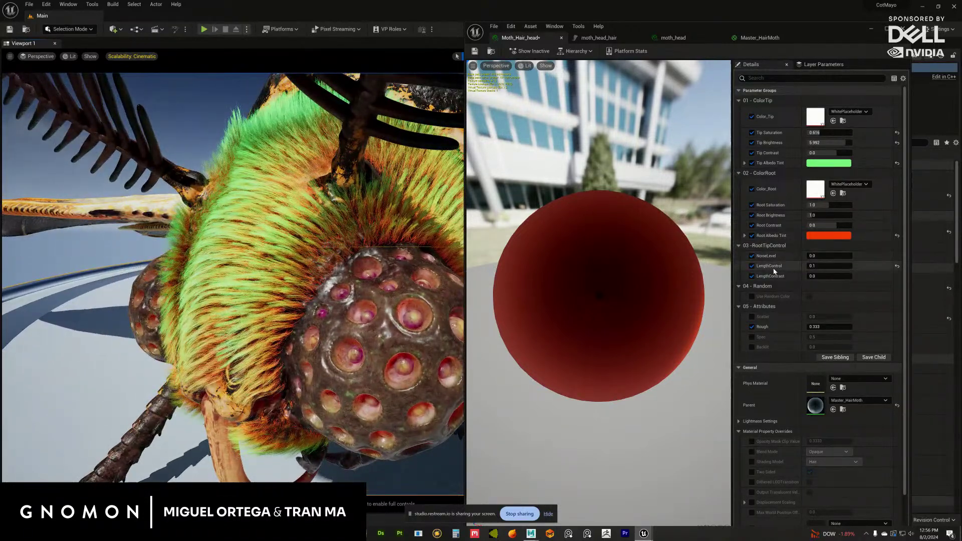
pyautogui.moveTo(869, 269); pyautogui.dragTo(834, 266)
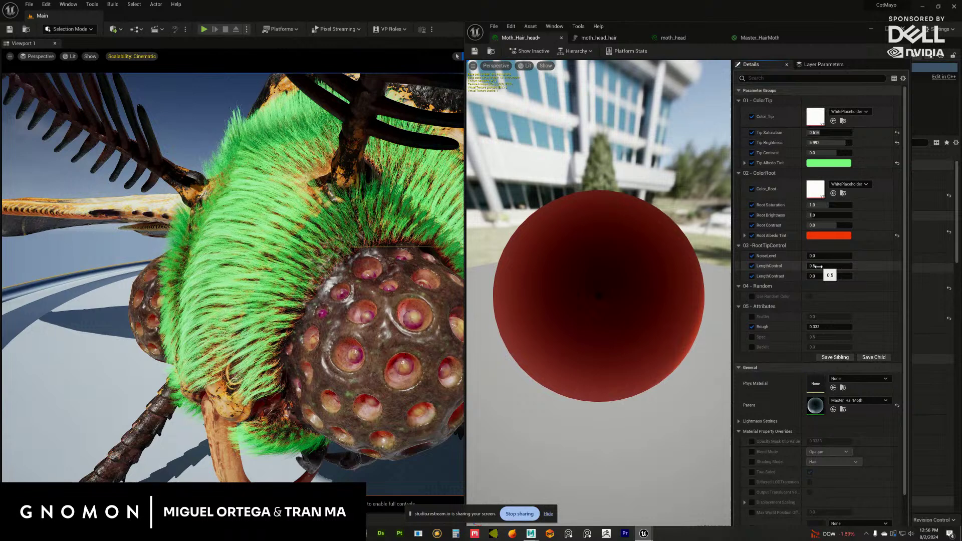
pyautogui.click(826, 274)
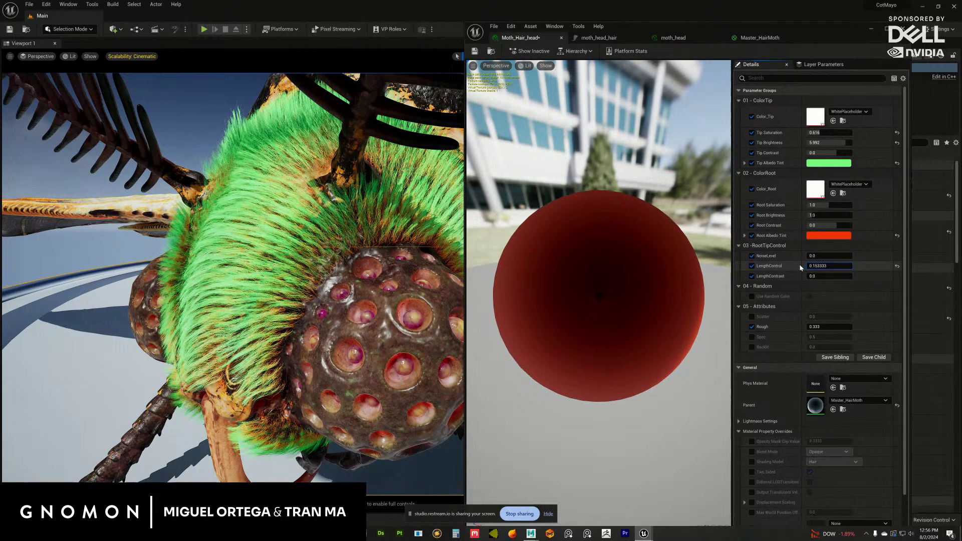
pyautogui.moveTo(800, 268); pyautogui.dragTo(802, 268)
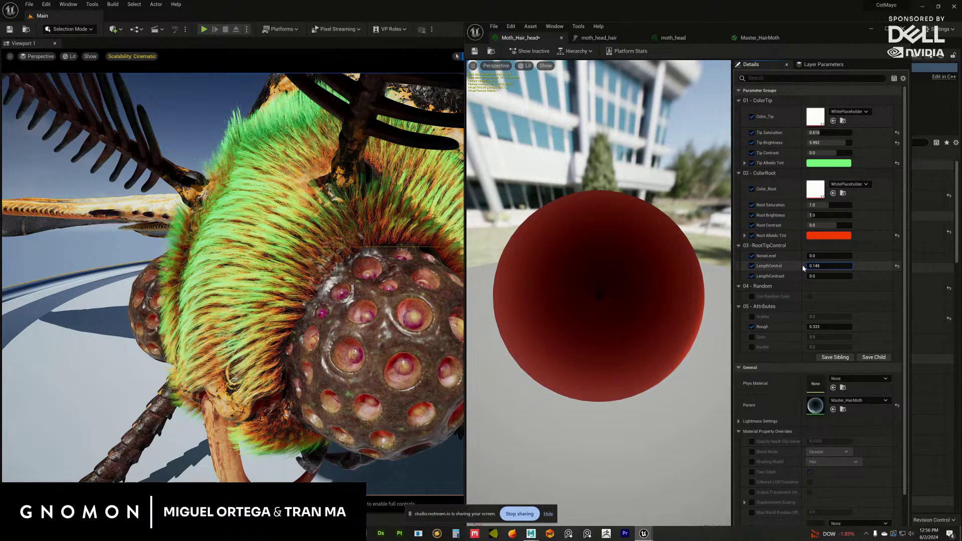
# - Bring up the Master_HairMoth graph in a maximized editor and narrow the preview to give the graph more room
pyautogui.click(760, 38)
pyautogui.moveTo(464, 191); pyautogui.dragTo(13, 193)
pyautogui.doubleClick(867, 38)
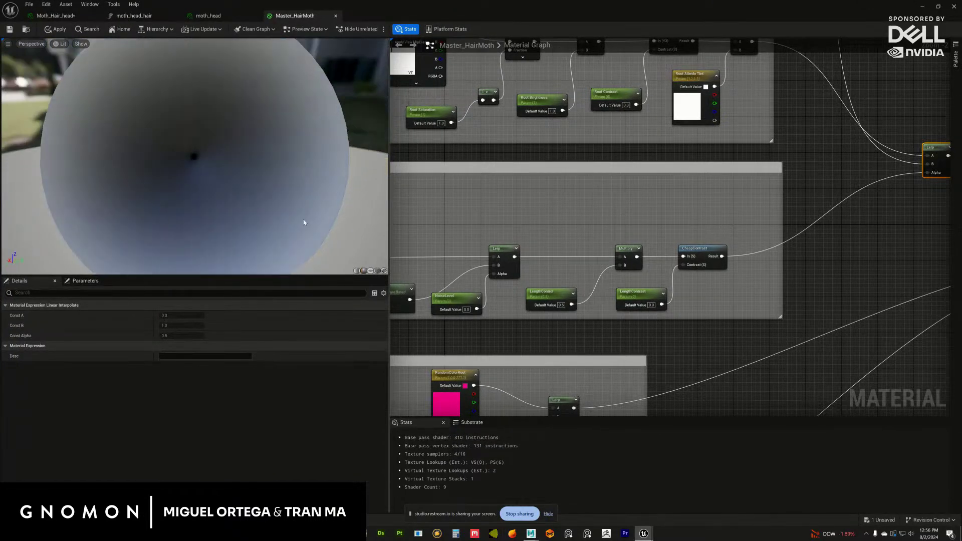
pyautogui.moveTo(389, 214); pyautogui.dragTo(208, 215)
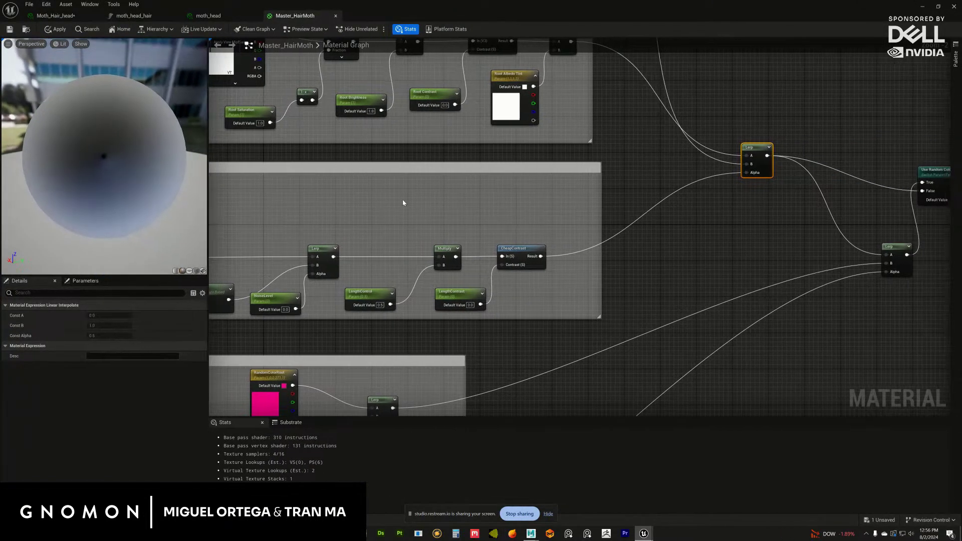
# - Examine the Color group's nodes, singling out LengthControl and the Multiply it feeds
pyautogui.scroll(3, 457, 202)
pyautogui.scroll(-4, 584, 202)
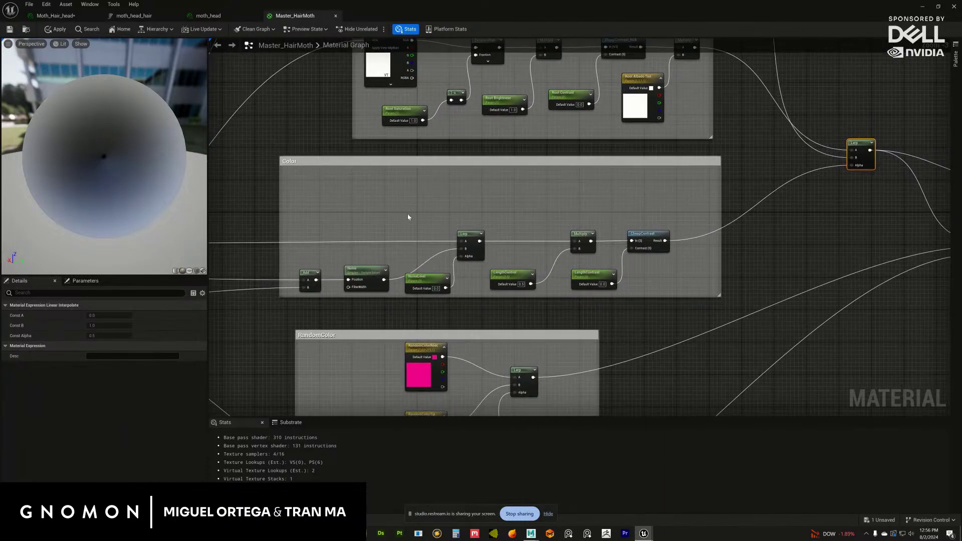
pyautogui.moveTo(291, 216); pyautogui.dragTo(693, 299)
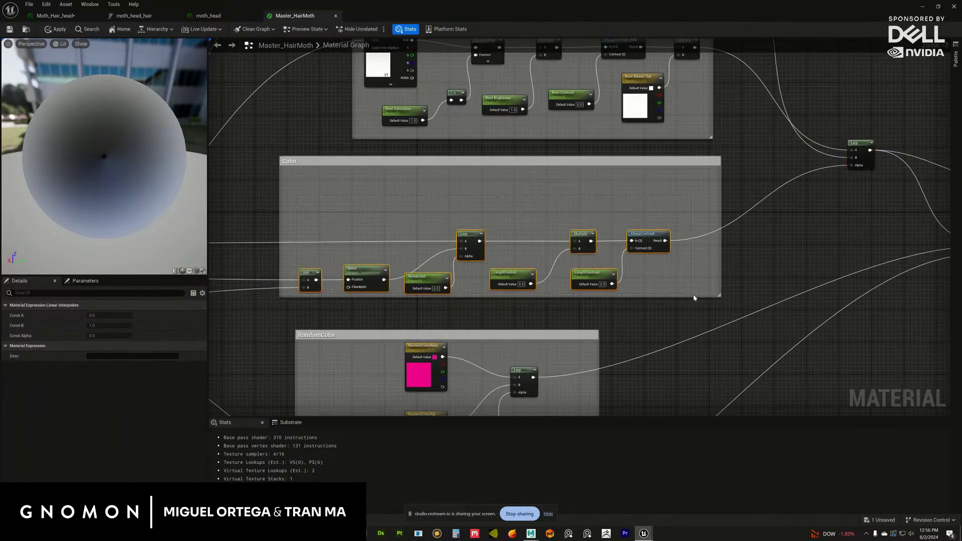
pyautogui.click(489, 311)
pyautogui.scroll(2, 488, 311)
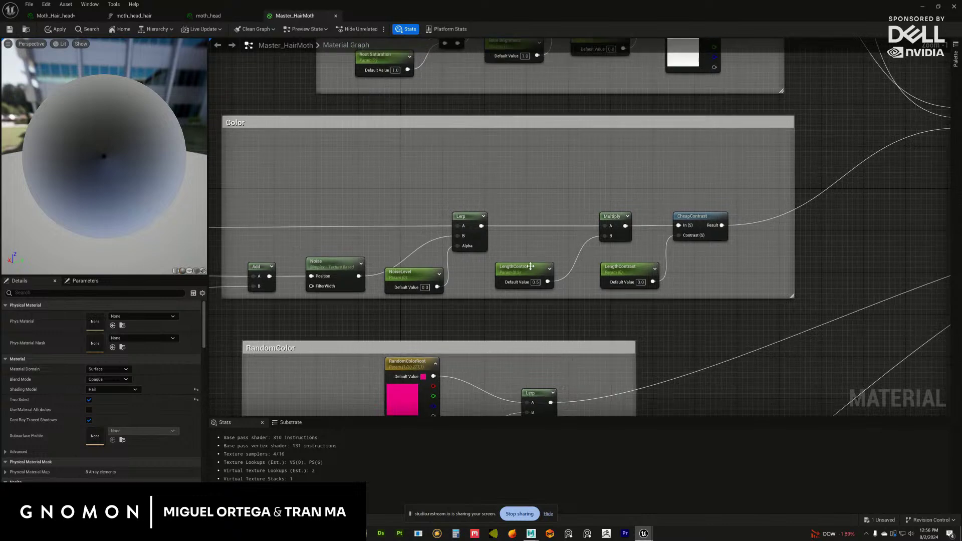
pyautogui.moveTo(530, 266); pyautogui.dragTo(535, 267)
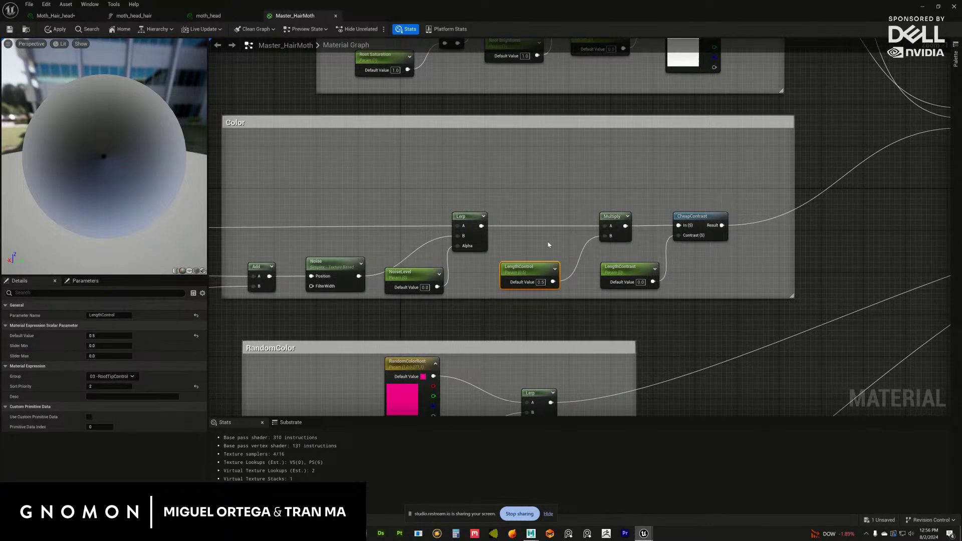
pyautogui.click(611, 217)
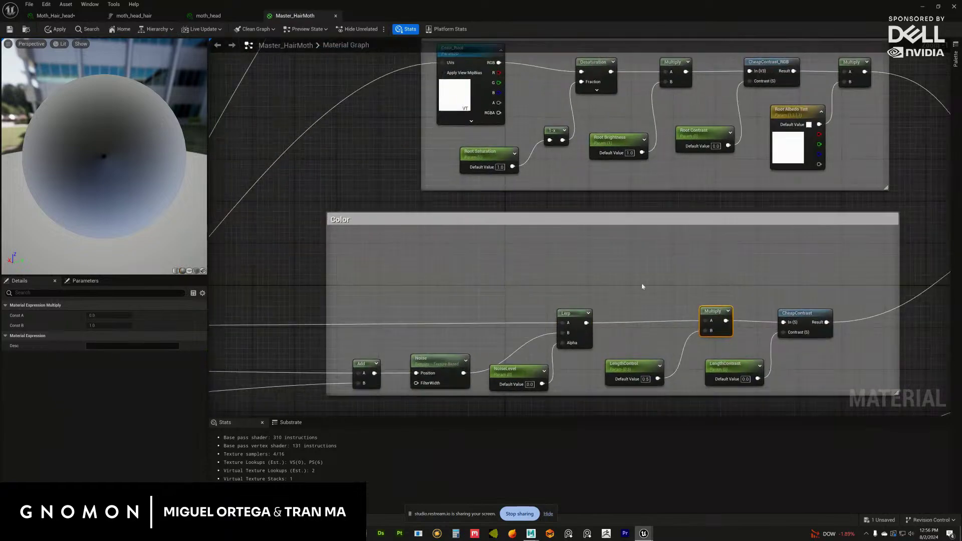
# - Trace the Color group's inputs back to the Length, U and Seed outputs of the Hair Attributes node
pyautogui.moveTo(642, 286); pyautogui.dragTo(660, 185, button='right')
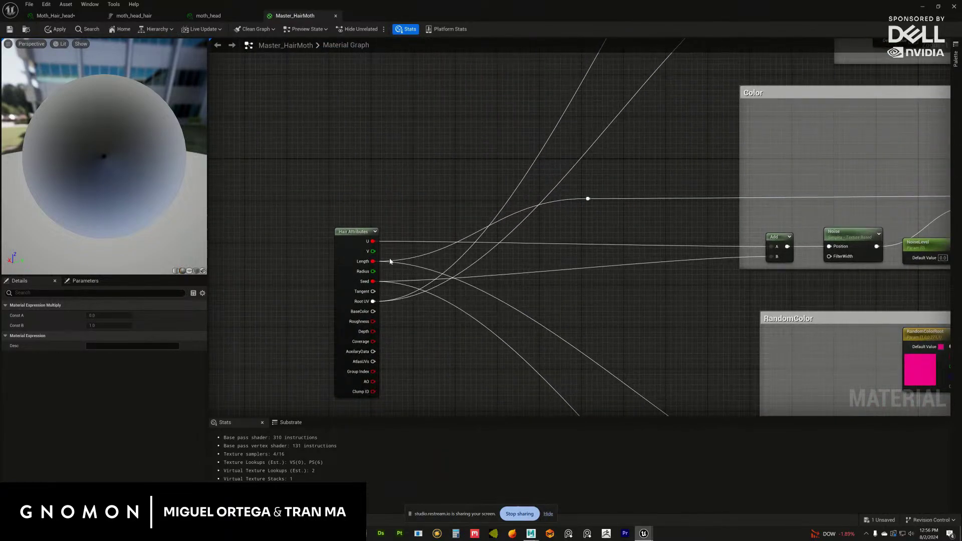
pyautogui.moveTo(508, 282); pyautogui.dragTo(617, 292, button='right')
pyautogui.scroll(1, 531, 354)
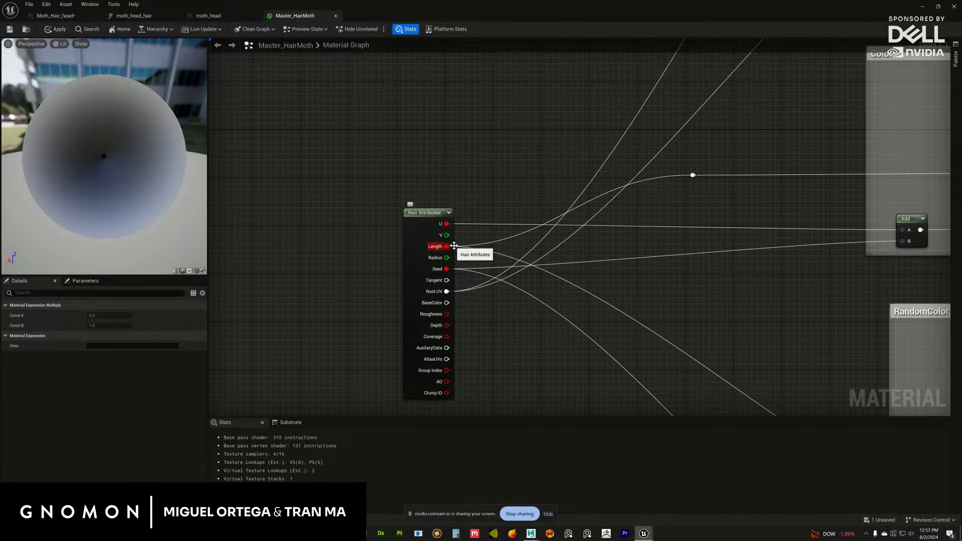
pyautogui.moveTo(723, 289); pyautogui.dragTo(666, 285, button='right')
pyautogui.scroll(-4, 676, 290)
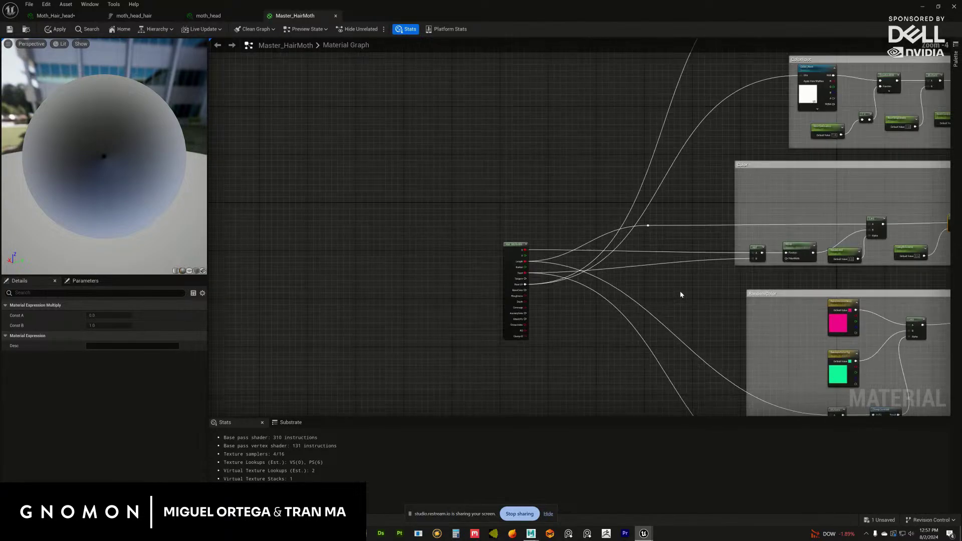
pyautogui.scroll(3, 670, 288)
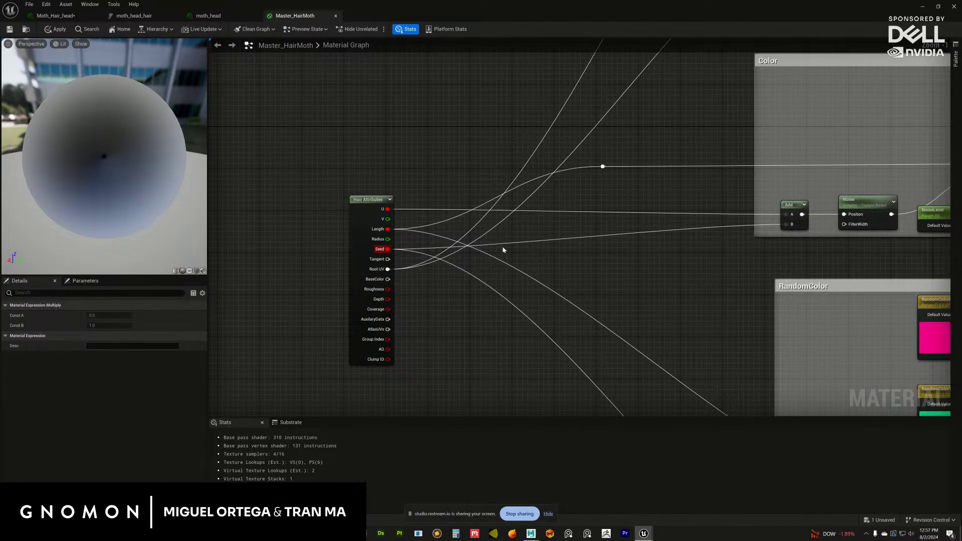
pyautogui.moveTo(504, 249); pyautogui.dragTo(380, 247, button='right')
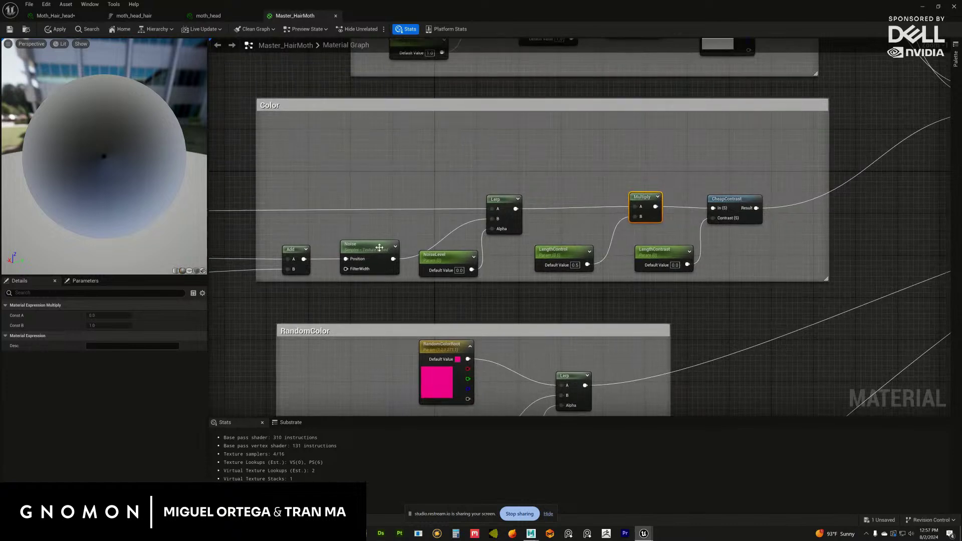
# - Examine the Noise, NoiseLevel, Lerp and CheapContrast nodes of the Color group one by one, finishing with the whole group selected
pyautogui.moveTo(379, 247); pyautogui.dragTo(374, 237)
pyautogui.click(444, 258)
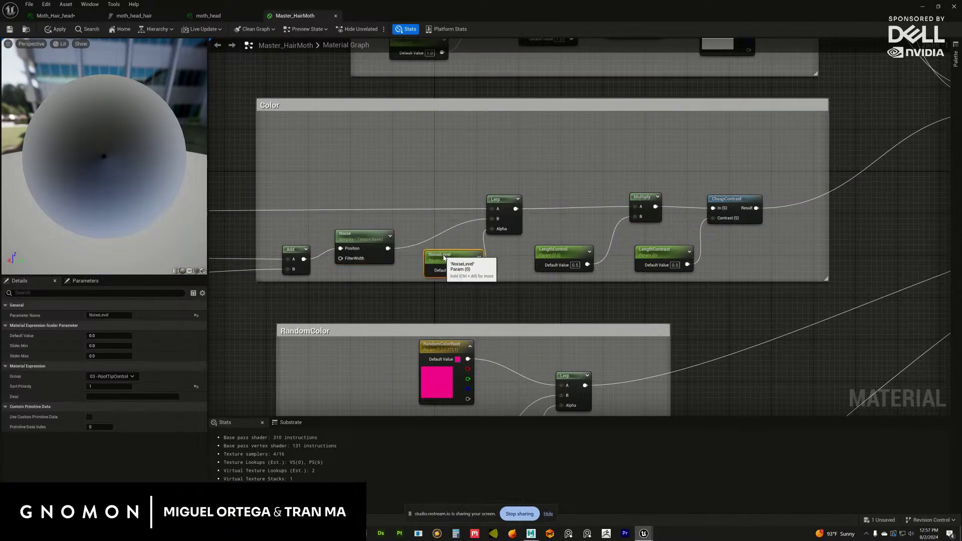
pyautogui.moveTo(505, 201); pyautogui.dragTo(507, 198)
pyautogui.click(722, 199)
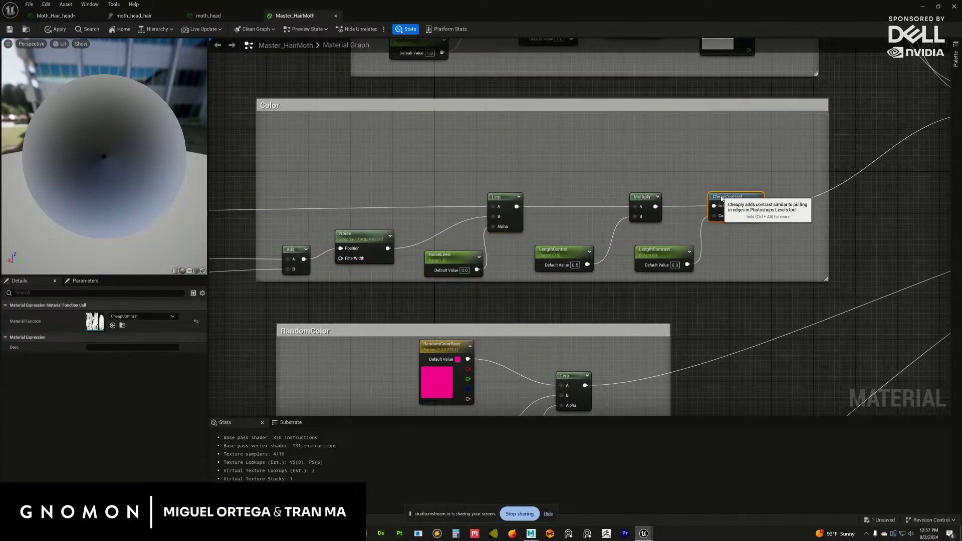
pyautogui.scroll(-2, 732, 270)
pyautogui.moveTo(356, 178); pyautogui.dragTo(787, 299)
# - Examine the RandomColor group and single out its root and tip random color parameters
pyautogui.moveTo(717, 303); pyautogui.dragTo(559, 293, button='right')
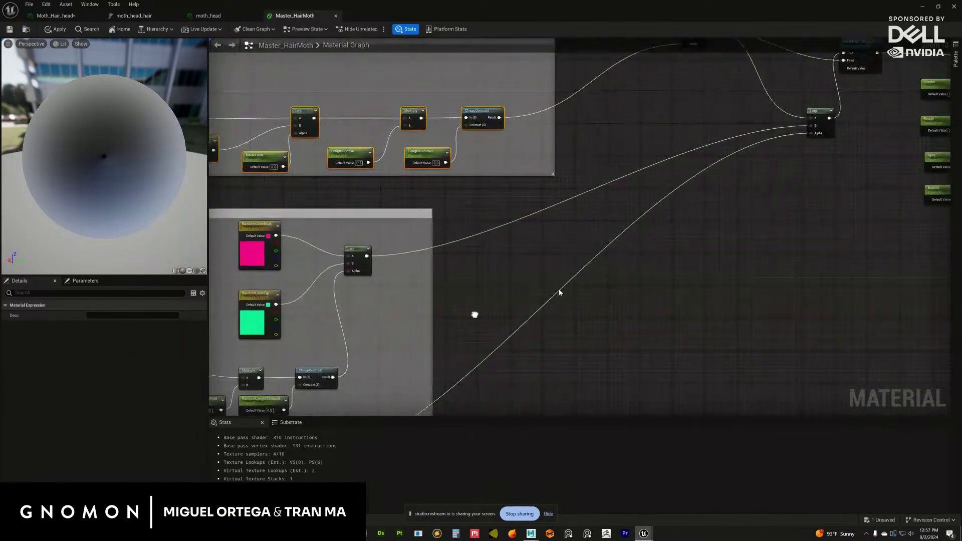
pyautogui.moveTo(475, 315); pyautogui.dragTo(620, 248, button='right')
pyautogui.scroll(2, 619, 248)
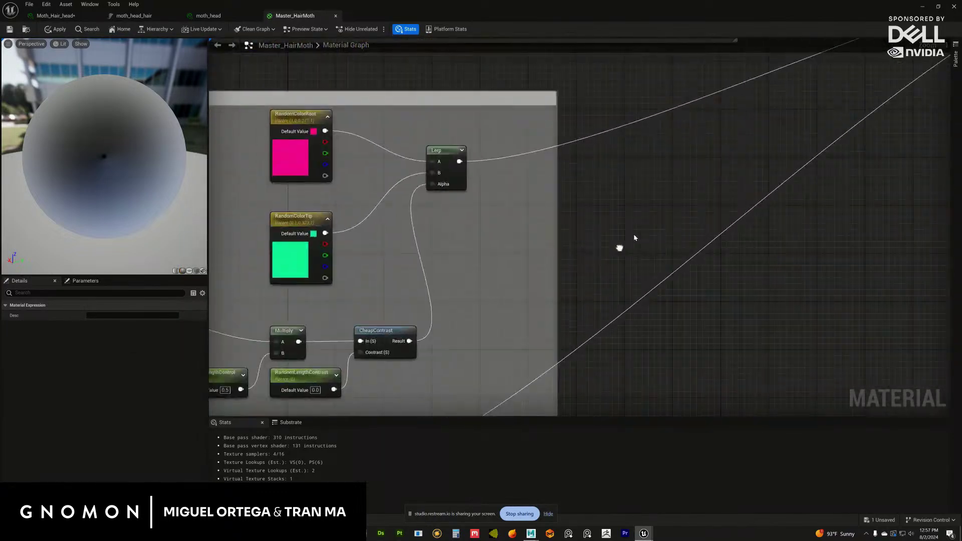
pyautogui.scroll(-3, 795, 209)
pyautogui.moveTo(700, 224); pyautogui.dragTo(690, 207, button='right')
pyautogui.scroll(-2, 691, 206)
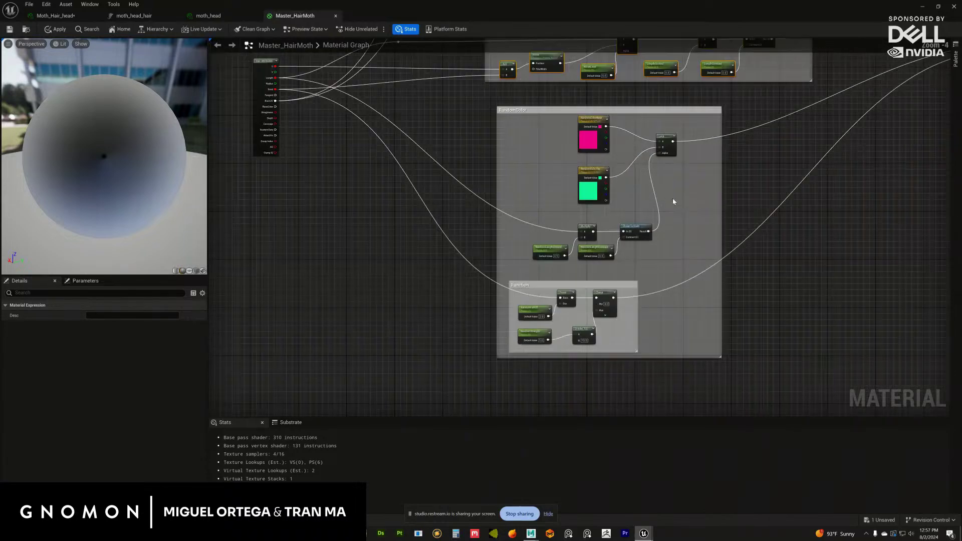
pyautogui.moveTo(538, 105); pyautogui.dragTo(611, 202)
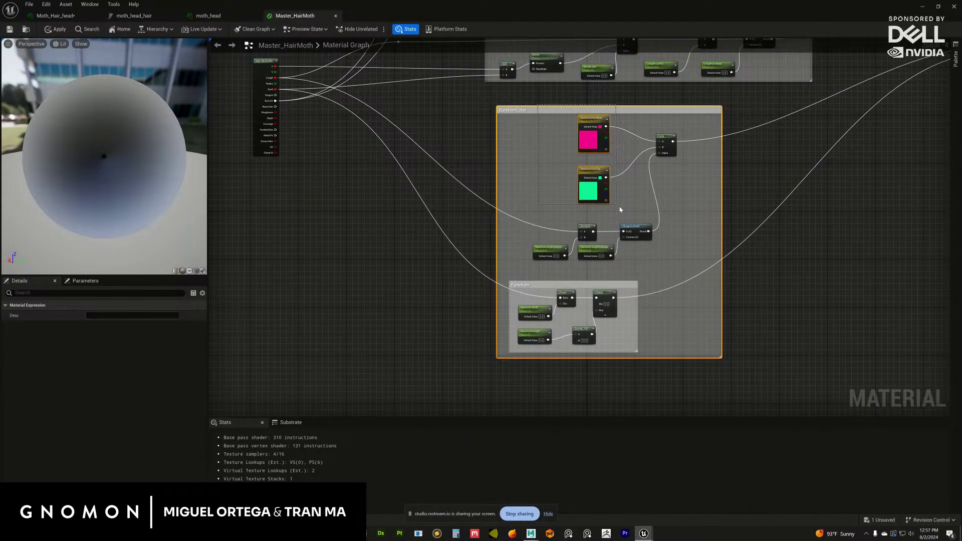
# - Restore the editor to a smaller window beside the level viewport and return to the Moth_Hair_head instance
pyautogui.moveTo(824, 11); pyautogui.dragTo(957, 37)
pyautogui.moveTo(135, 182); pyautogui.dragTo(612, 182)
pyautogui.moveTo(878, 23); pyautogui.dragTo(797, 1)
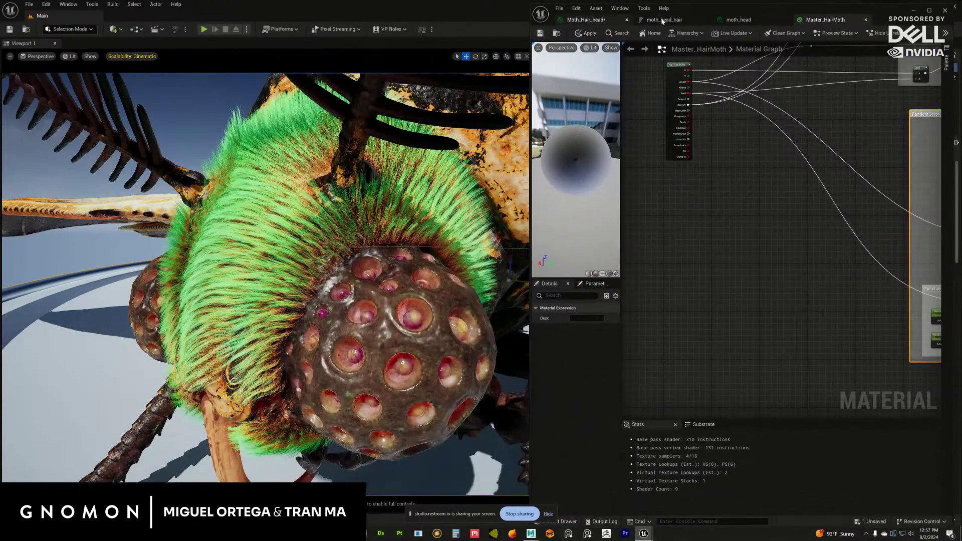
pyautogui.click(662, 21)
pyautogui.click(605, 22)
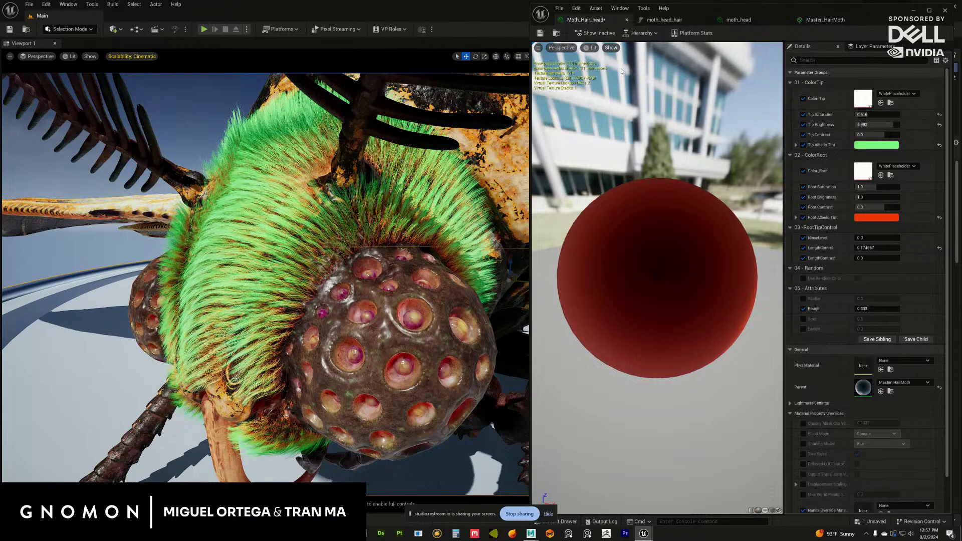
# - Override Use Random Color in the hair material instance and turn it on, with the head hair in close view
pyautogui.moveTo(396, 301); pyautogui.dragTo(360, 285, button='right')
pyautogui.click(803, 278)
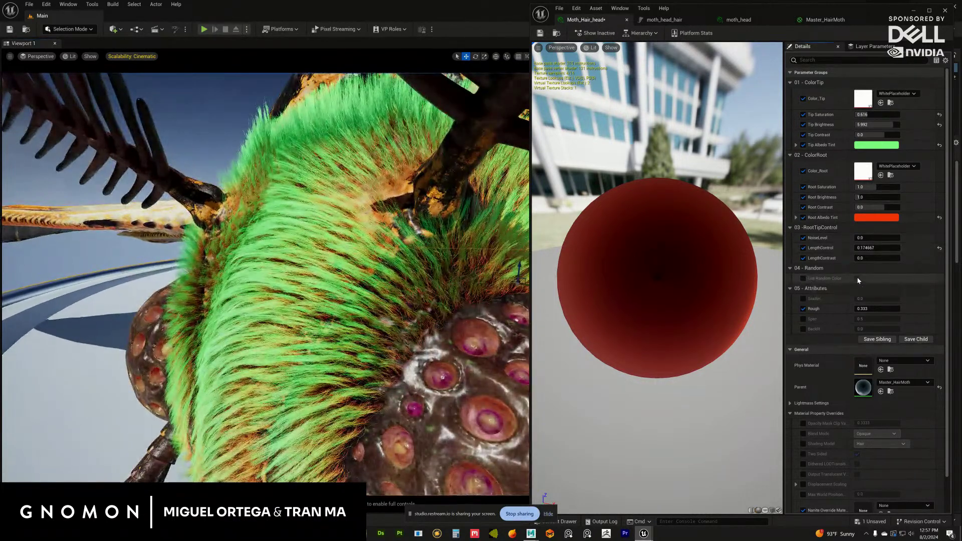
pyautogui.click(857, 279)
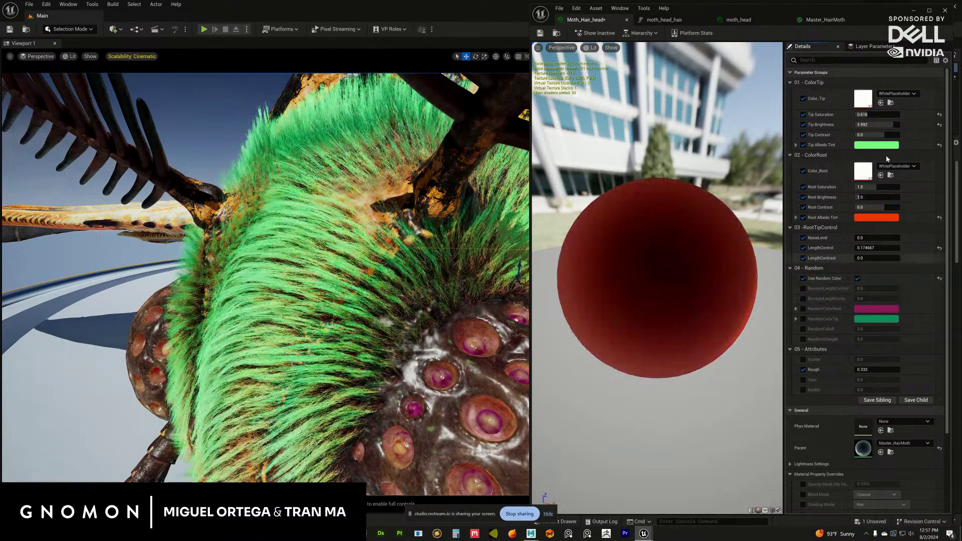
# - Reset the Tip and Root Albedo Tints, the Tip Brightness and the Tip Saturation to their defaults
pyautogui.click(939, 145)
pyautogui.click(939, 218)
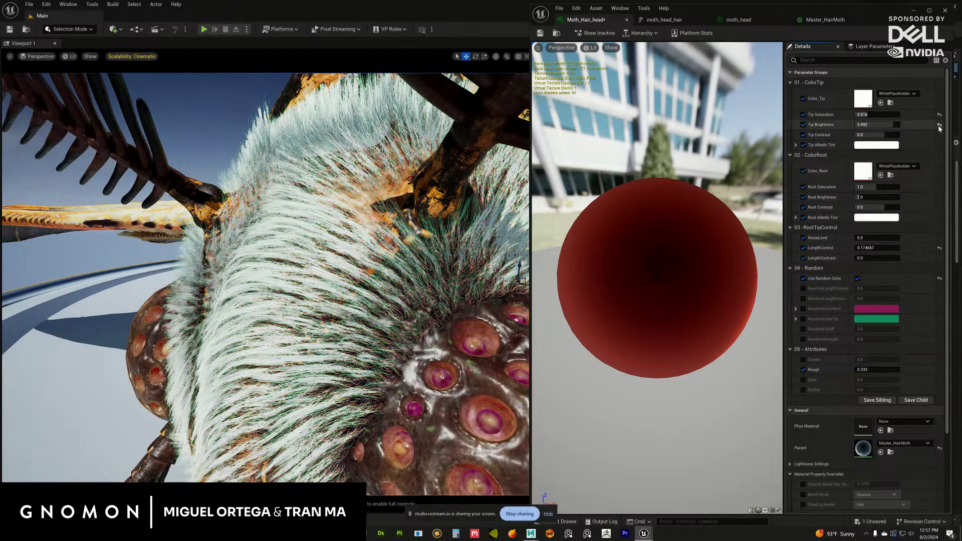
pyautogui.click(939, 125)
pyautogui.click(940, 115)
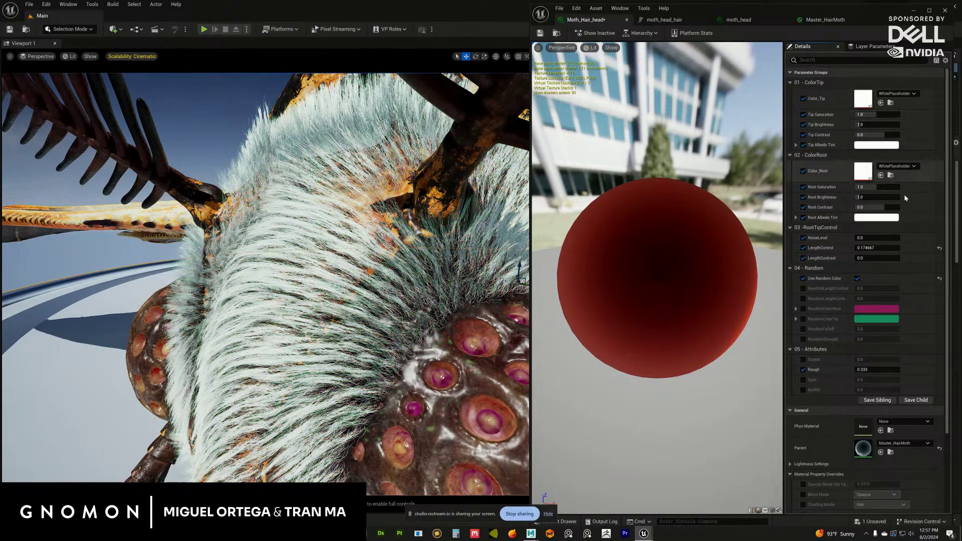
# - Compare the head hair with Use Random Color off and on again, and check the RandomColorRoot and RandomColorTip parameters
pyautogui.keyDown('alt'); pyautogui.moveTo(456, 357); pyautogui.dragTo(380, 308); pyautogui.keyUp('alt')
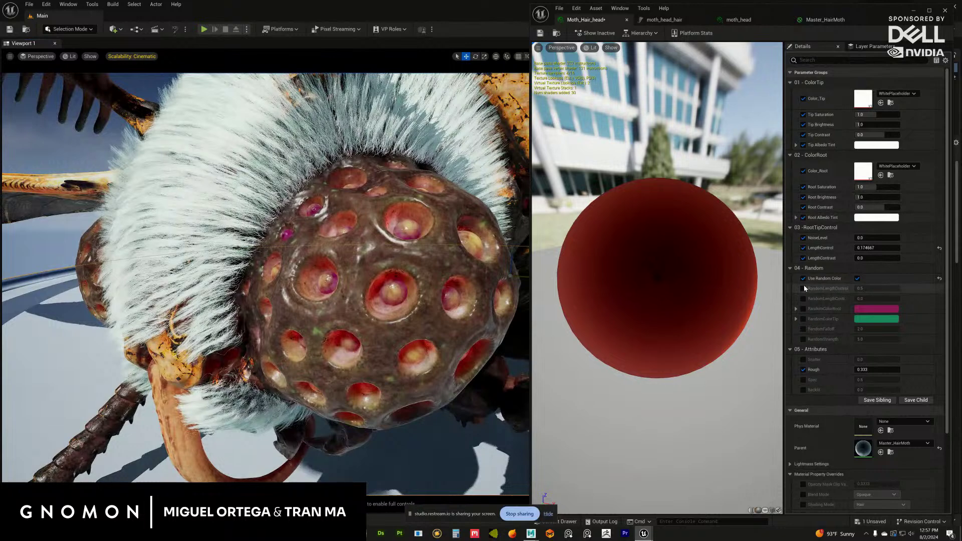
pyautogui.click(858, 278)
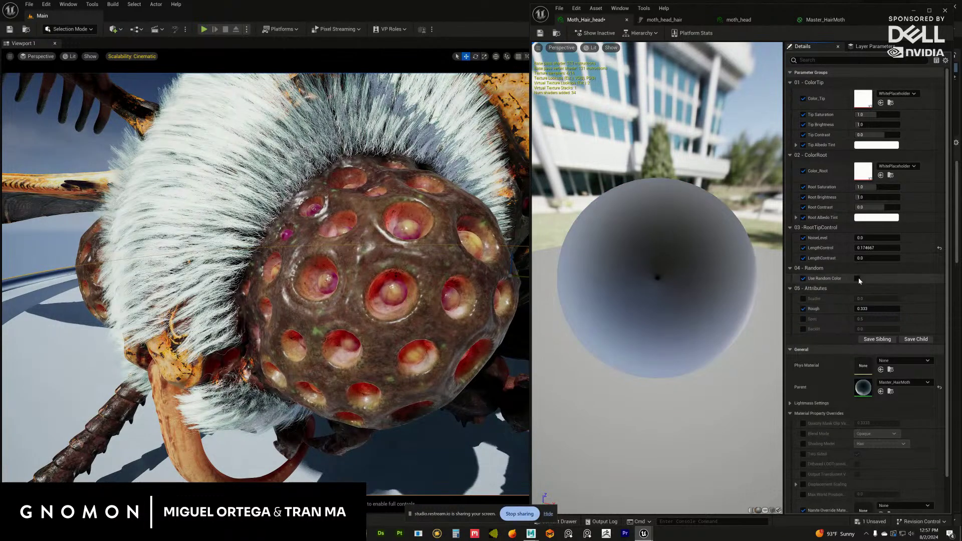
pyautogui.click(858, 278)
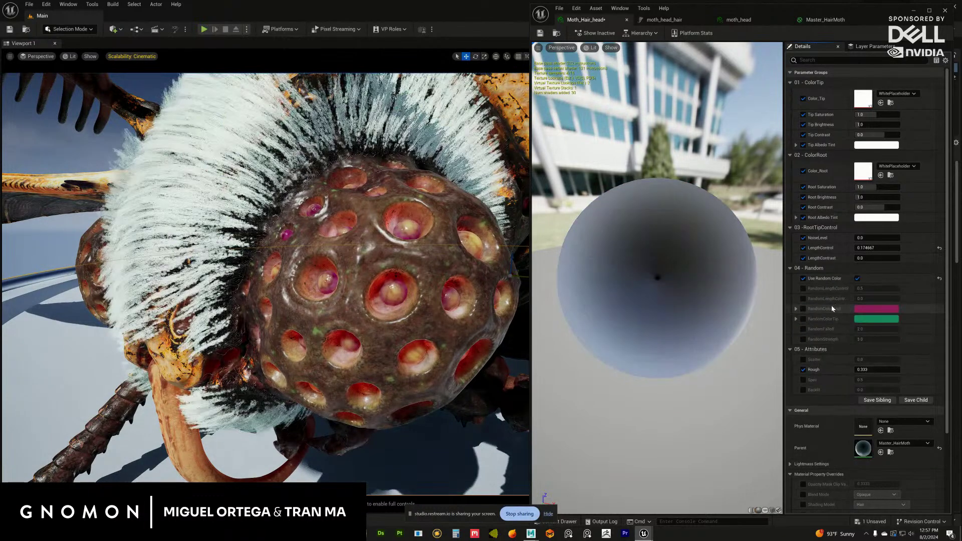
pyautogui.click(796, 319)
pyautogui.click(796, 309)
# - Return to the Master_HairMoth graph and trace the RandomColor group to the Lerp feeding the Use Random Color switch
pyautogui.moveTo(881, 19); pyautogui.dragTo(748, 29)
pyautogui.click(694, 30)
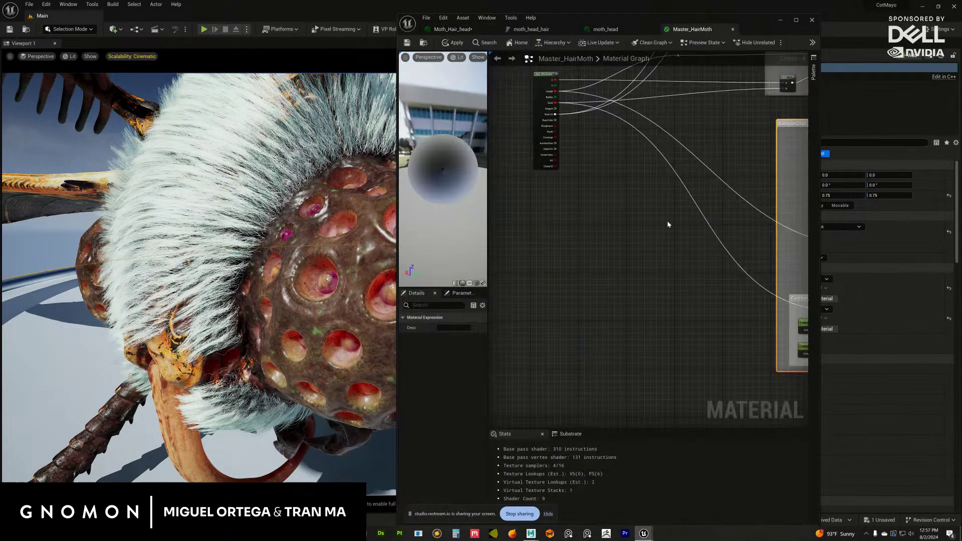
pyautogui.moveTo(653, 249); pyautogui.dragTo(614, 260, button='right')
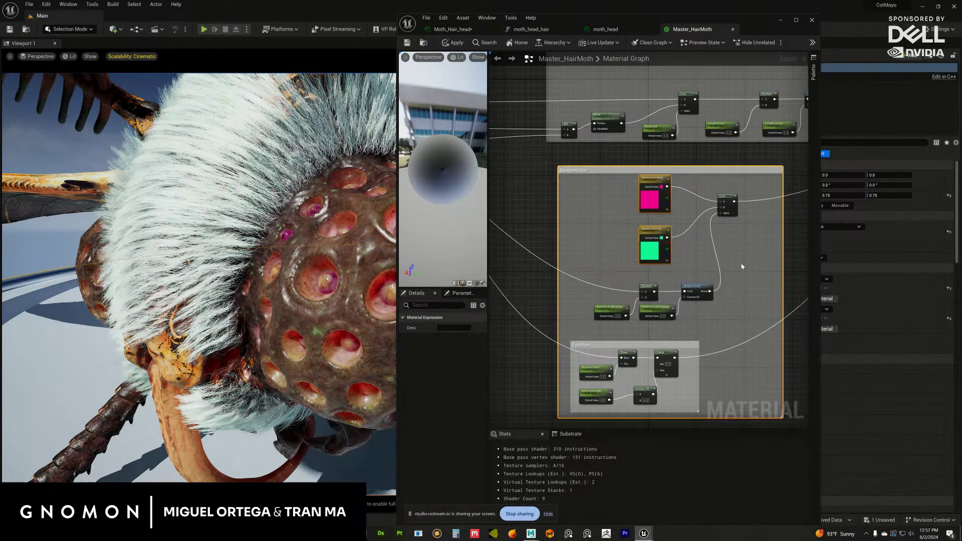
pyautogui.moveTo(742, 266); pyautogui.dragTo(656, 260, button='right')
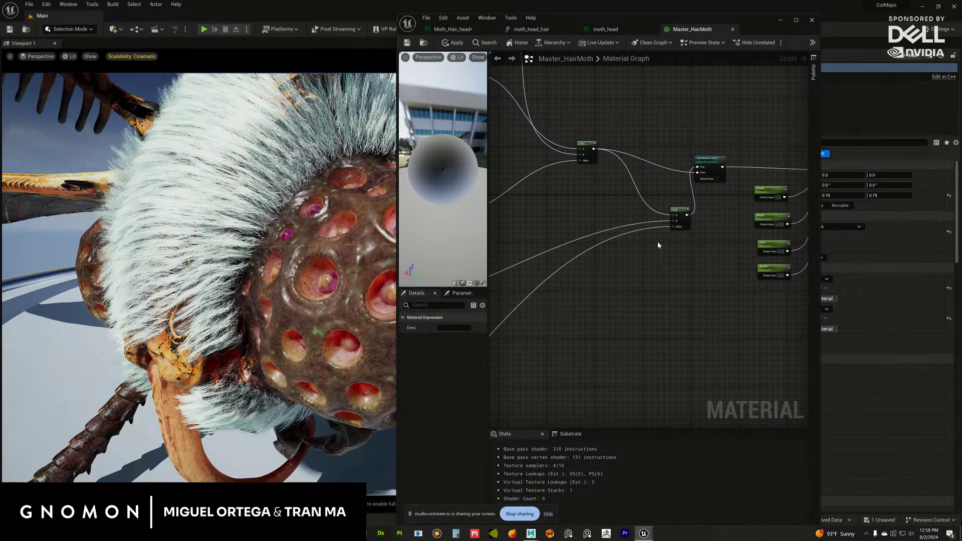
pyautogui.scroll(2, 658, 245)
pyautogui.moveTo(690, 227); pyautogui.dragTo(657, 262, button='right')
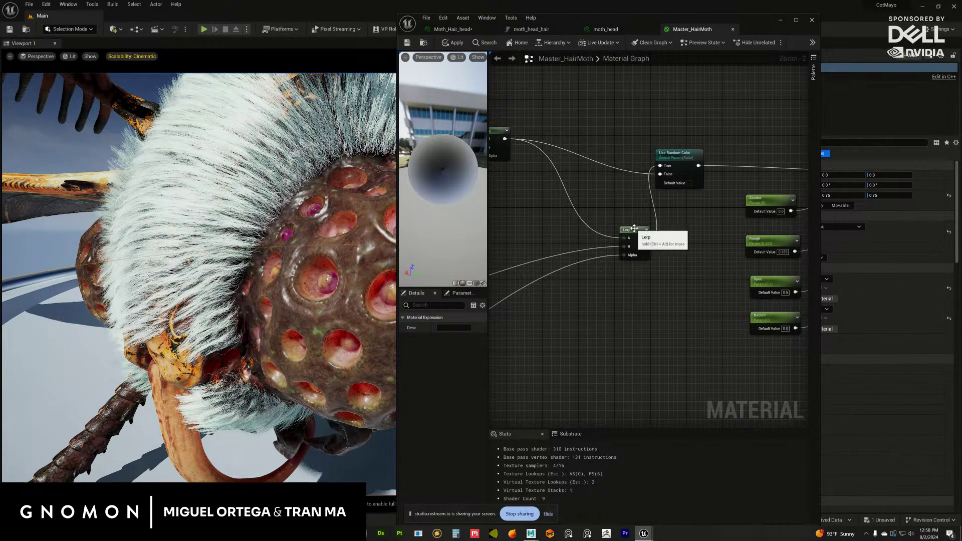
# - Examine the RandomColor group in the graph, including its root and tip colors, length controls and random function
pyautogui.moveTo(633, 245); pyautogui.dragTo(605, 241)
pyautogui.moveTo(658, 251); pyautogui.dragTo(756, 161, button='right')
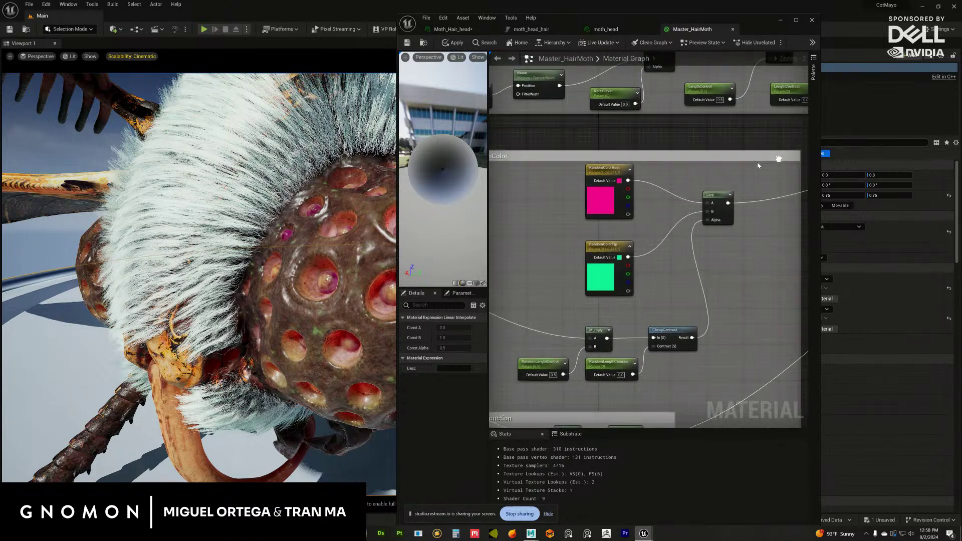
pyautogui.scroll(-2, 734, 263)
pyautogui.moveTo(731, 268); pyautogui.dragTo(750, 258, button='right')
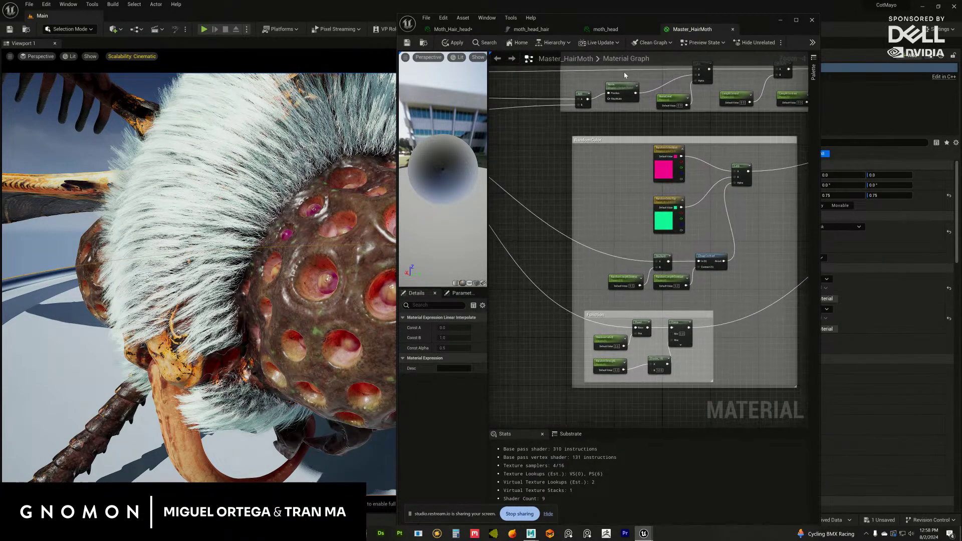
# - In the Moth_Hair_head instance, override RandomLengthControl, RandomLengthContrast, RandomColorRoot, RandomColorTip, RandomFalloff and RandomStrength, and uncover more of the level view
pyautogui.click(531, 29)
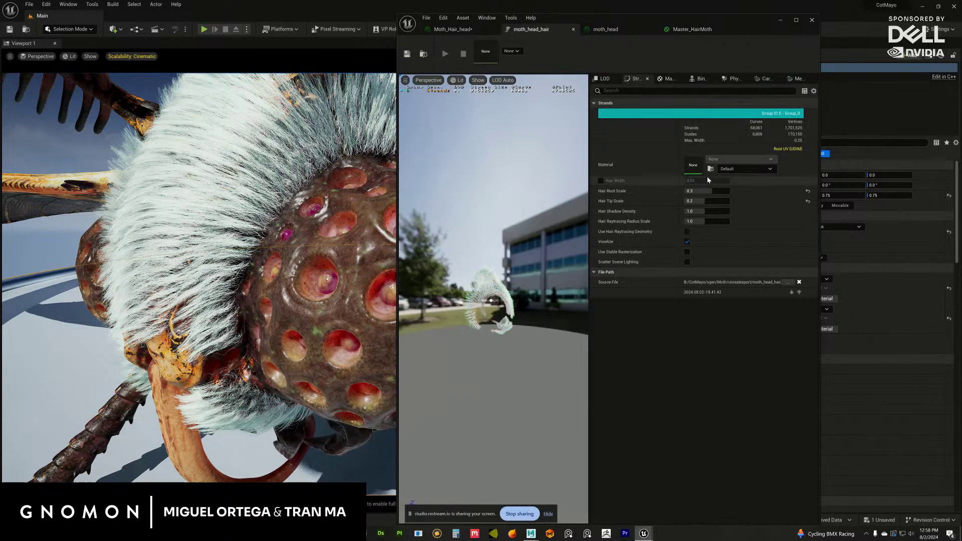
pyautogui.click(453, 29)
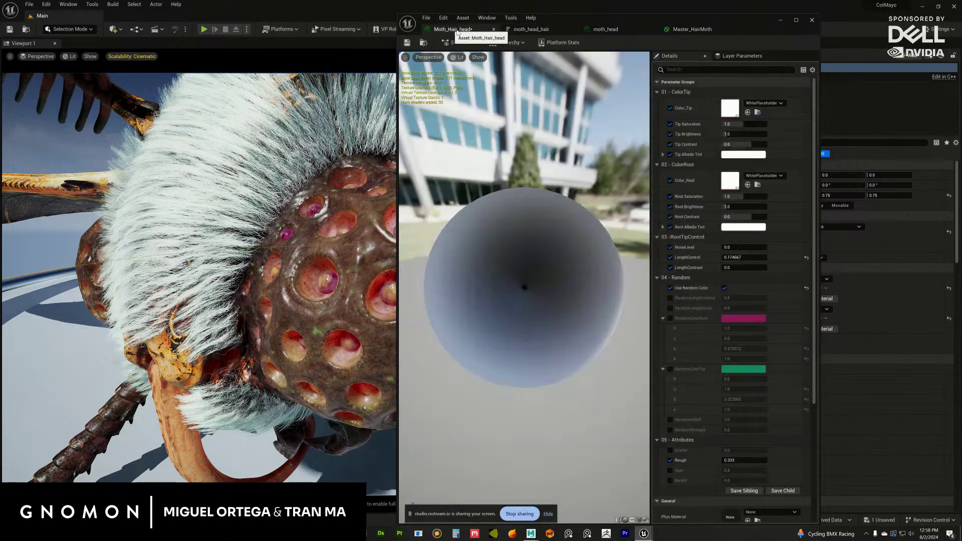
pyautogui.click(670, 298)
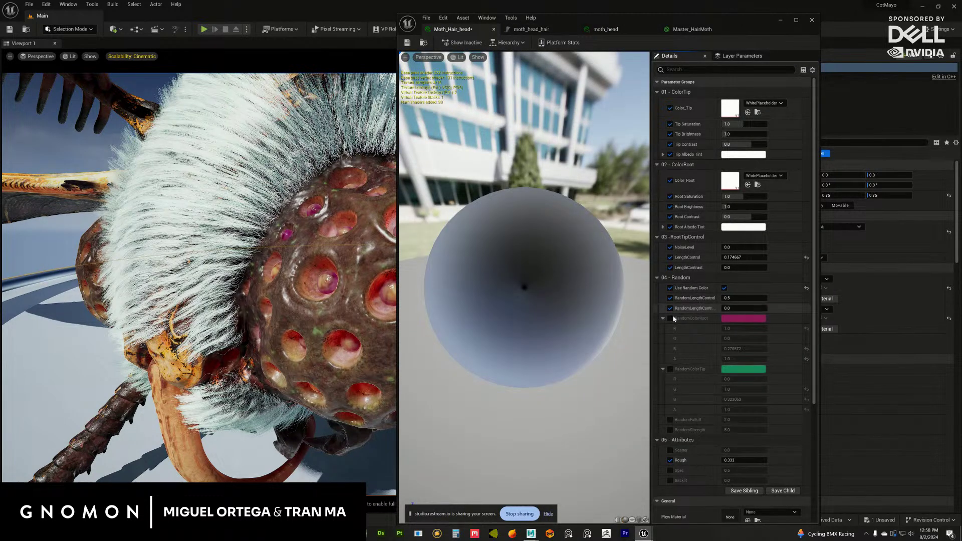
pyautogui.click(671, 318)
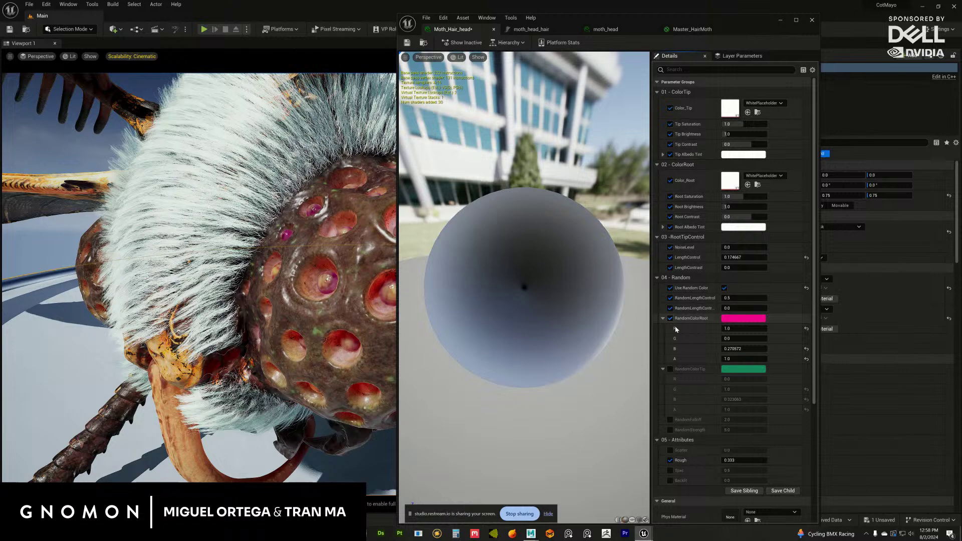
pyautogui.click(670, 368)
pyautogui.click(663, 369)
pyautogui.click(663, 318)
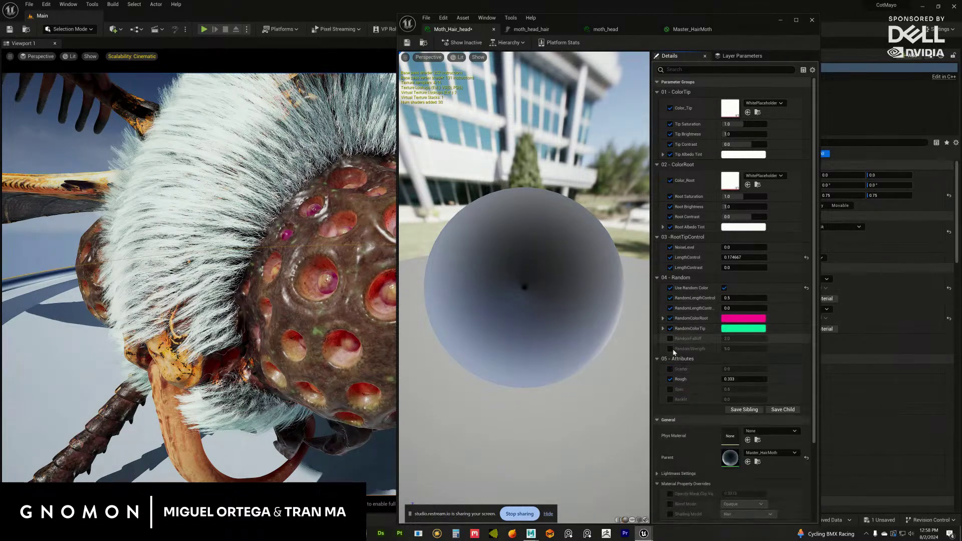
pyautogui.click(670, 348)
pyautogui.click(671, 339)
pyautogui.moveTo(740, 25); pyautogui.dragTo(851, 25)
# - Test the random color with RandomStrength at about 105.26 and RandomFalloff at about 0.43, and reset both to their defaults
pyautogui.scroll(10, 359, 259)
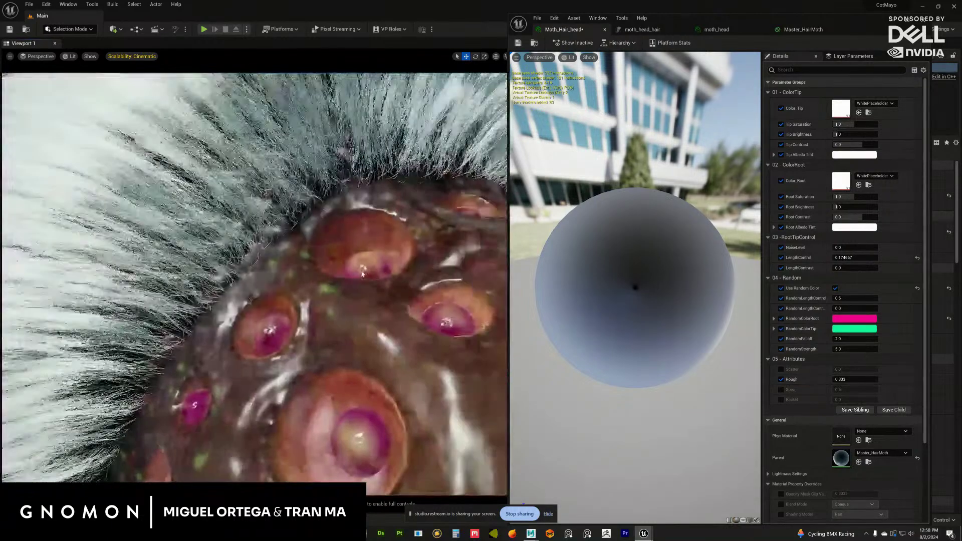
pyautogui.keyDown('alt'); pyautogui.moveTo(362, 273); pyautogui.dragTo(383, 266); pyautogui.keyUp('alt')
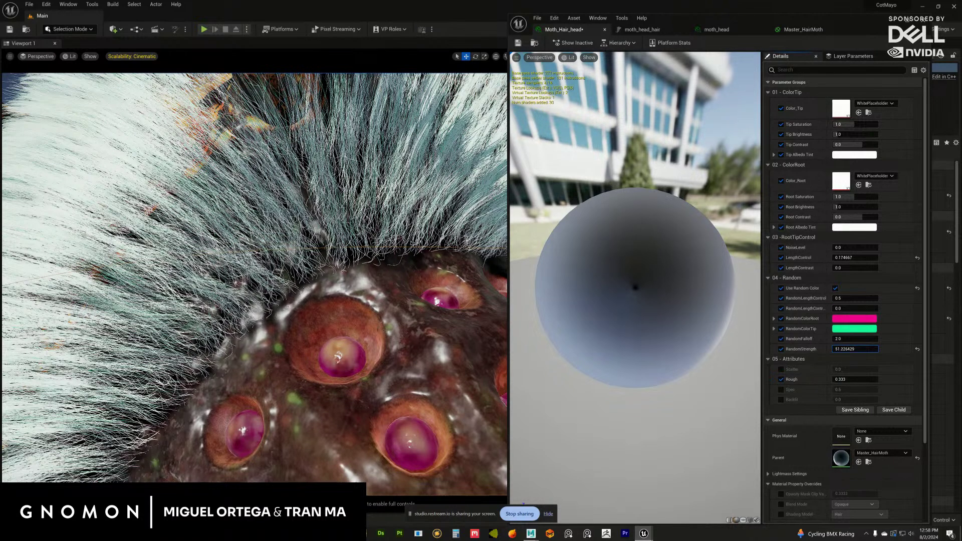
pyautogui.moveTo(953, 334); pyautogui.dragTo(845, 340)
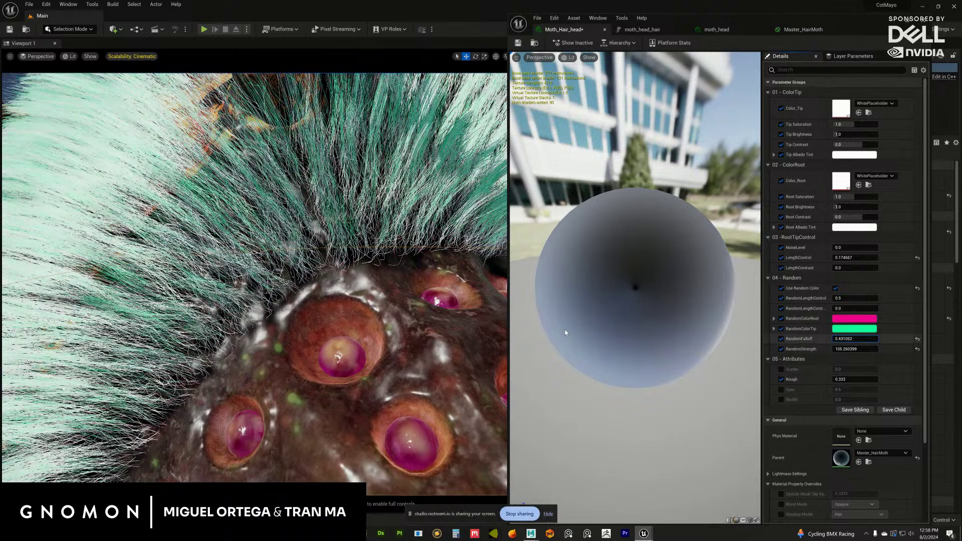
pyautogui.press('f')
pyautogui.keyDown('alt'); pyautogui.moveTo(326, 283); pyautogui.dragTo(326, 284); pyautogui.keyUp('alt')
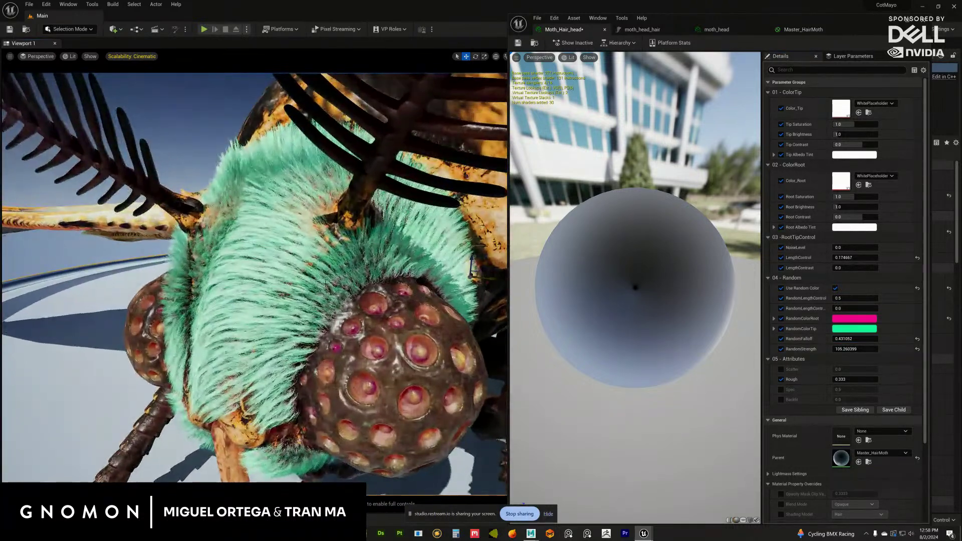
pyautogui.click(917, 349)
pyautogui.click(918, 339)
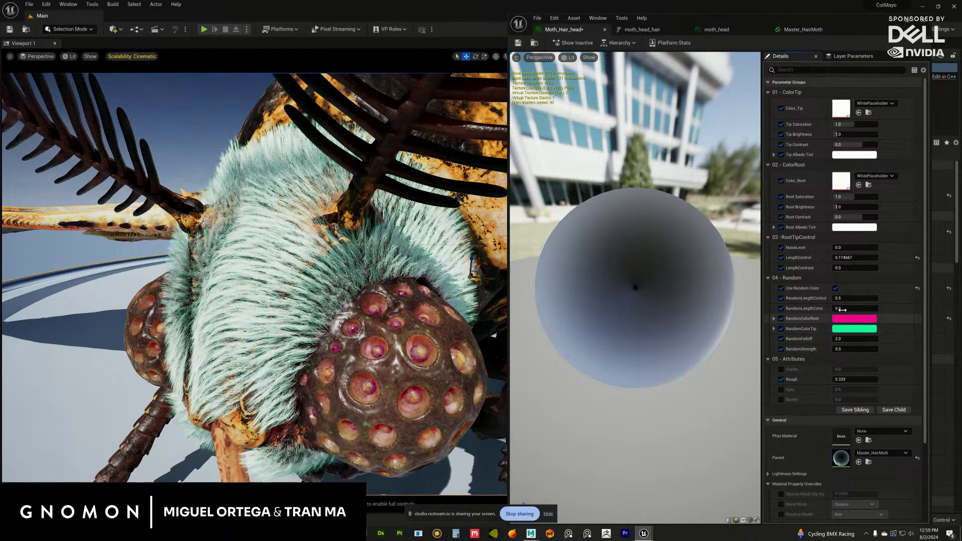
# - Set the Tip Albedo Tint to a dark grey with the head hair in close view
pyautogui.scroll(3, 341, 316)
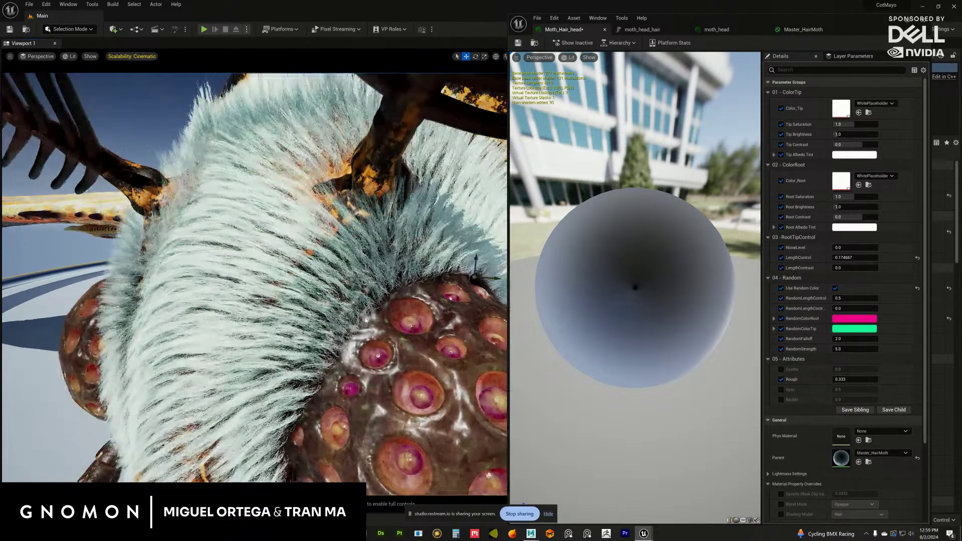
pyautogui.keyDown('alt'); pyautogui.moveTo(342, 315); pyautogui.dragTo(310, 325); pyautogui.keyUp('alt')
pyautogui.scroll(3, 358, 319)
pyautogui.click(854, 154)
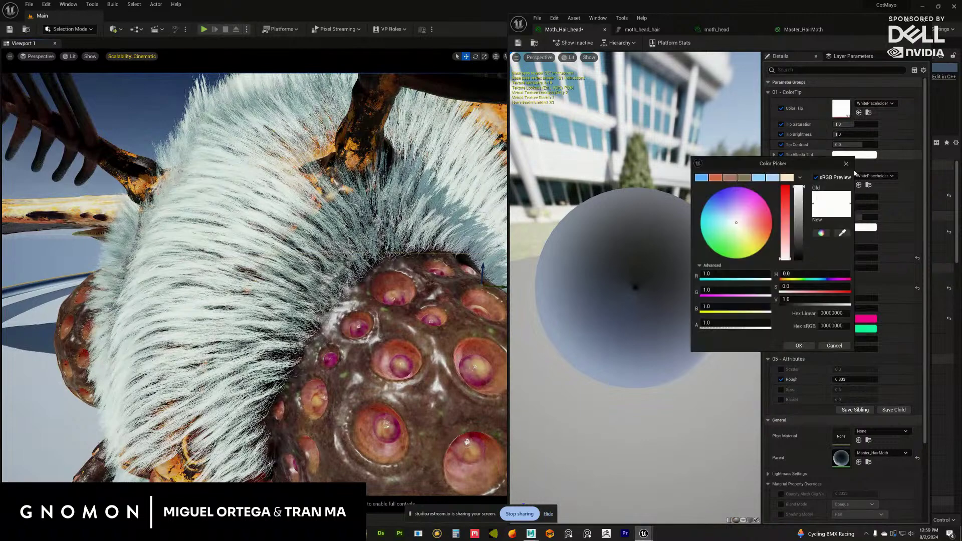
pyautogui.click(800, 250)
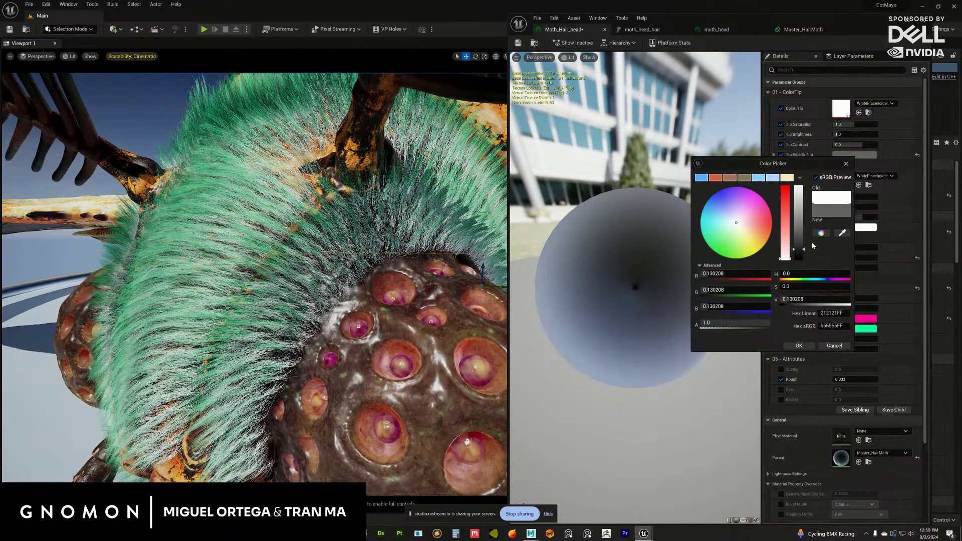
pyautogui.click(801, 256)
pyautogui.click(799, 345)
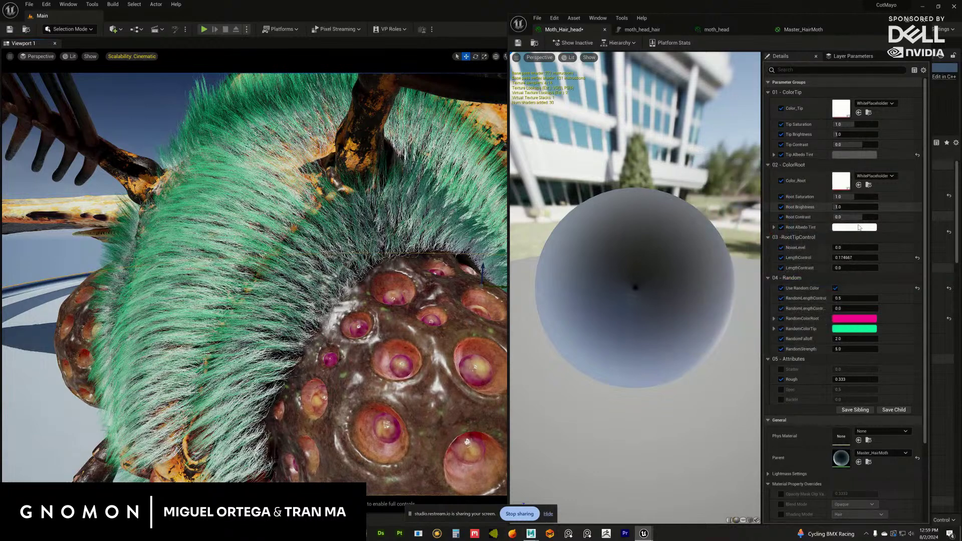
# - Set the Root Albedo Tint to a dark grey with a value of about 0.11
pyautogui.click(841, 180)
pyautogui.moveTo(800, 258); pyautogui.dragTo(803, 328)
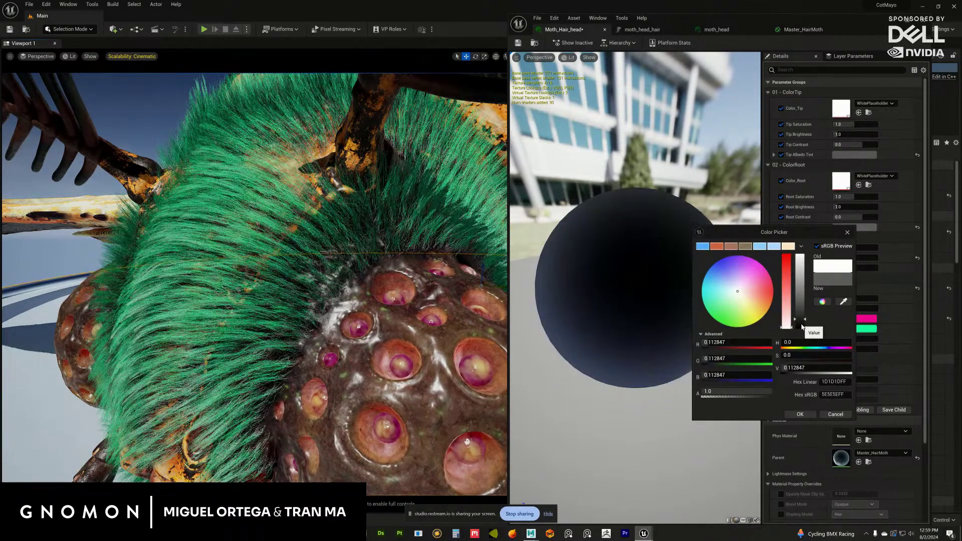
pyautogui.click(800, 415)
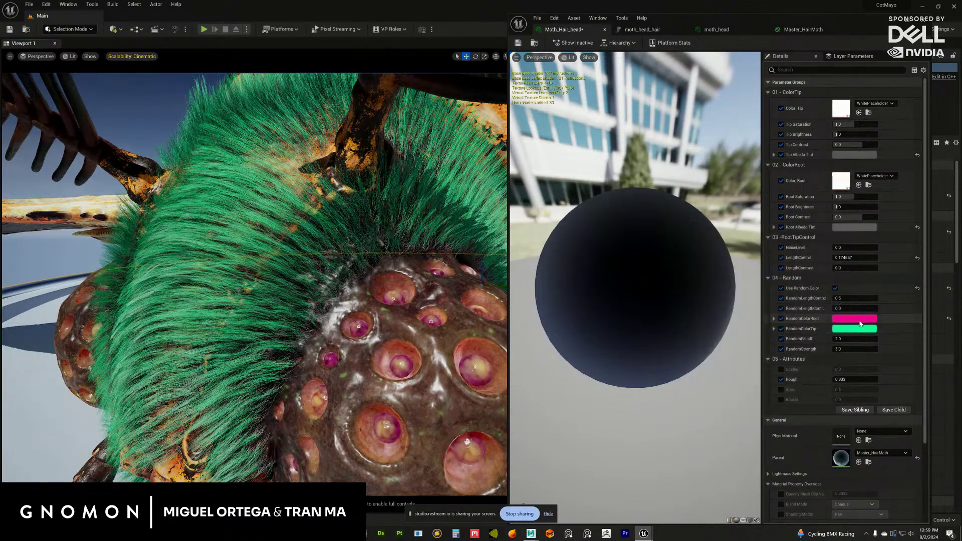
# - Set both RandomColorRoot and RandomColorTip to the saved cream swatch (sRGB FFE7C6FF)
pyautogui.click(862, 322)
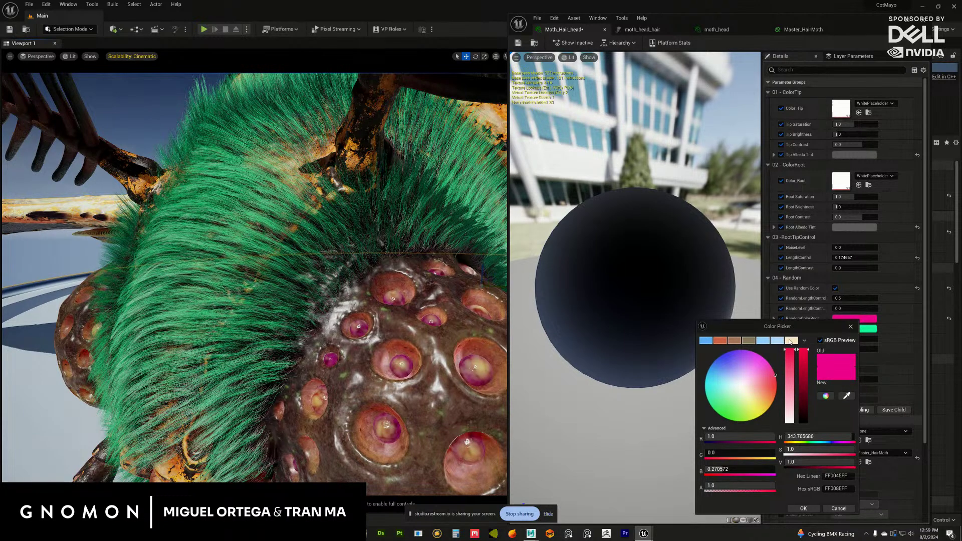
pyautogui.moveTo(791, 403); pyautogui.dragTo(791, 412)
pyautogui.click(794, 342)
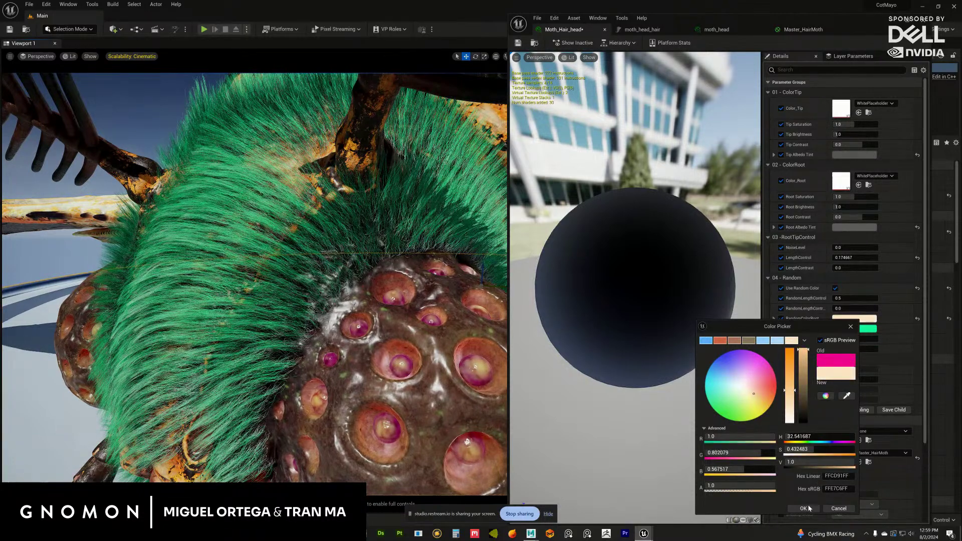
pyautogui.click(804, 508)
pyautogui.click(863, 330)
pyautogui.click(791, 346)
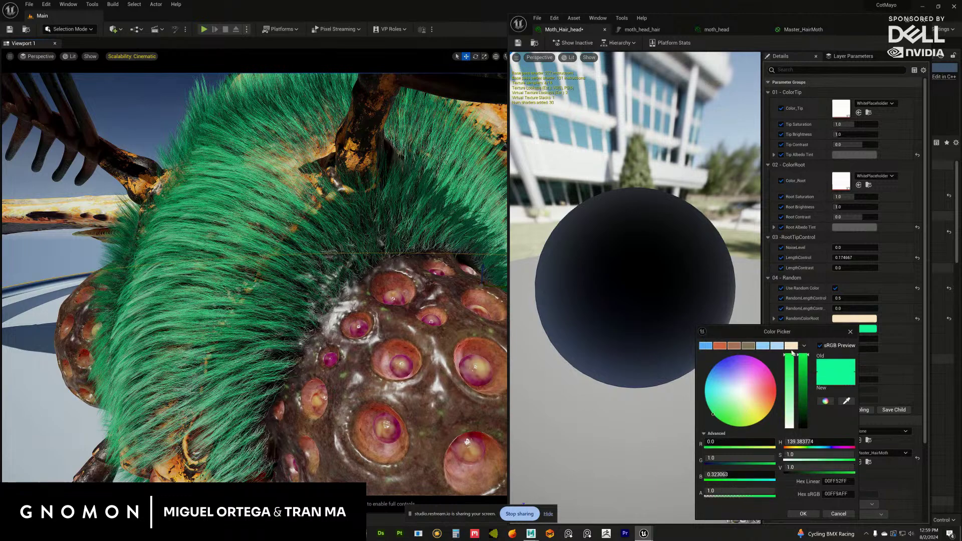
pyautogui.click(800, 514)
# - Try RandomStrength at about 3.06 and reset it, and raise RandomFalloff to about 12.76 while checking the whole head
pyautogui.scroll(5, 326, 345)
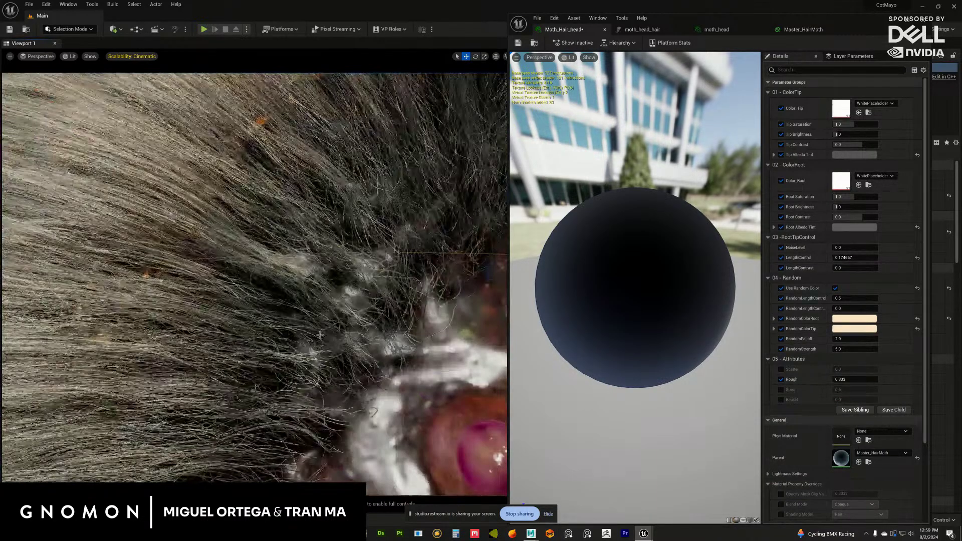
pyautogui.scroll(-5, 326, 345)
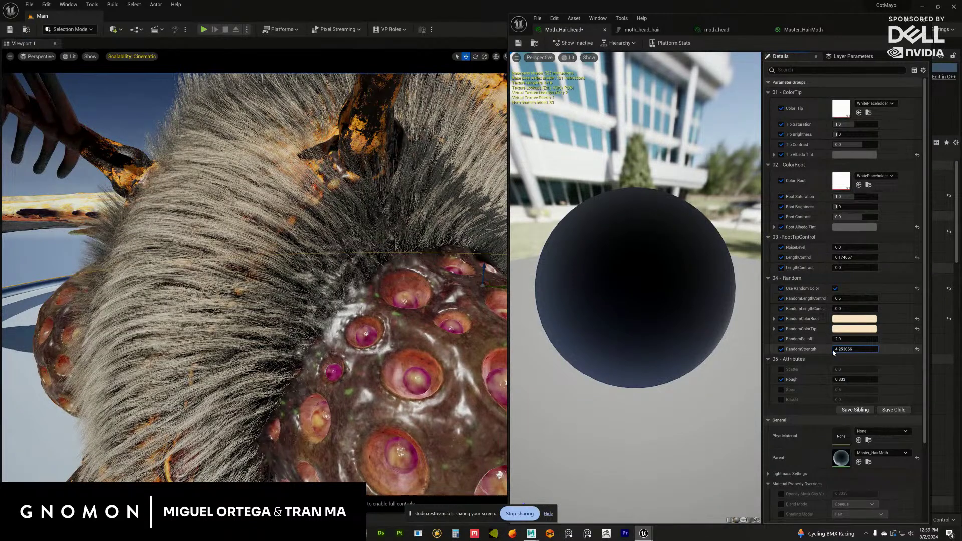
pyautogui.moveTo(891, 344); pyautogui.dragTo(912, 344)
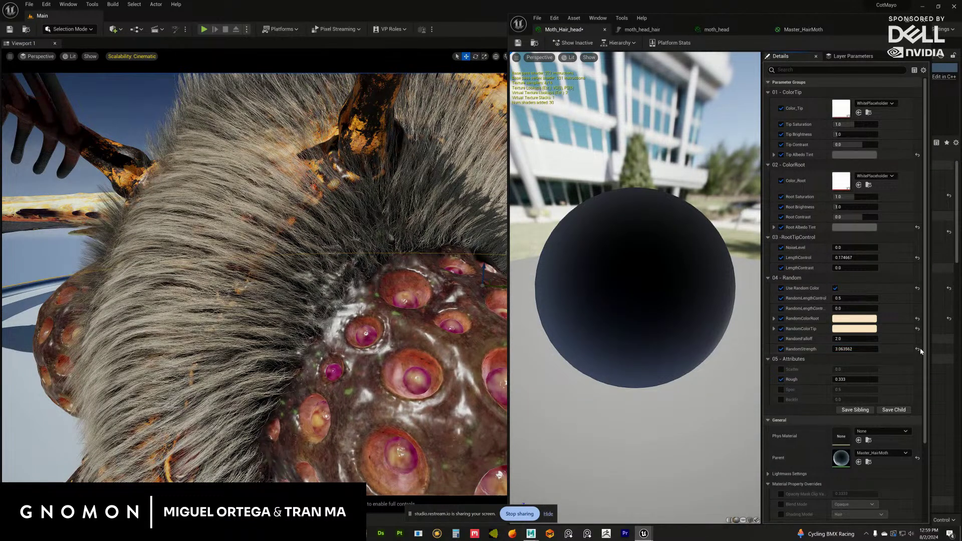
pyautogui.moveTo(829, 344); pyautogui.dragTo(961, 328)
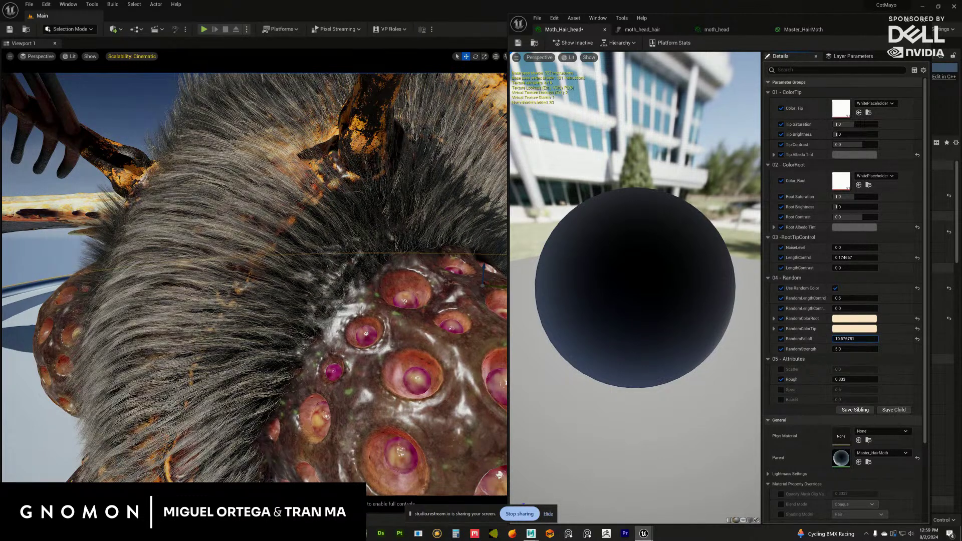
pyautogui.keyDown('alt'); pyautogui.moveTo(416, 337); pyautogui.dragTo(350, 320, button='right'); pyautogui.keyUp('alt')
pyautogui.keyDown('alt'); pyautogui.moveTo(416, 337); pyautogui.dragTo(473, 298); pyautogui.keyUp('alt')
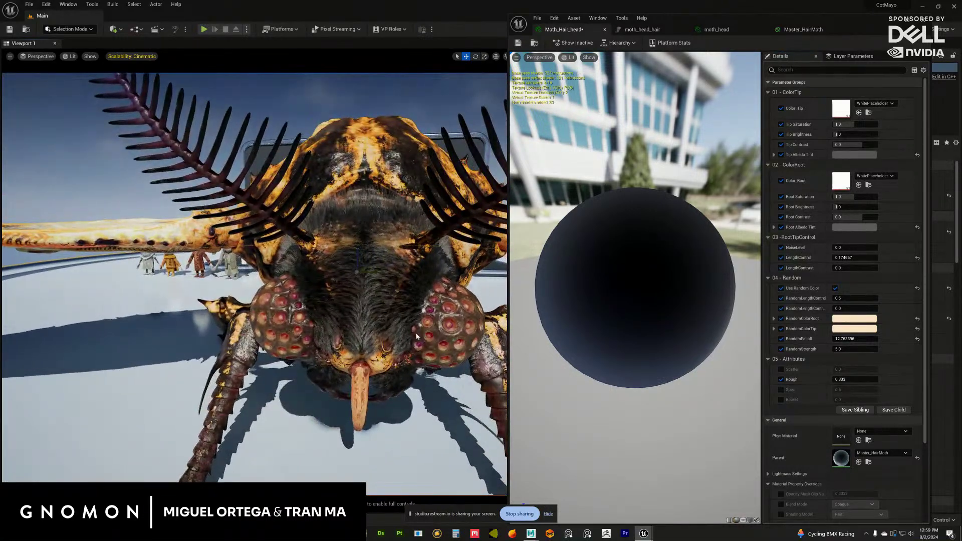
pyautogui.keyDown('alt'); pyautogui.moveTo(416, 337); pyautogui.dragTo(451, 311); pyautogui.keyUp('alt')
# - Set Hair Tip Scale and Hair Root Scale to 1.0 in the moth_head_hair groom and save it
pyautogui.click(643, 30)
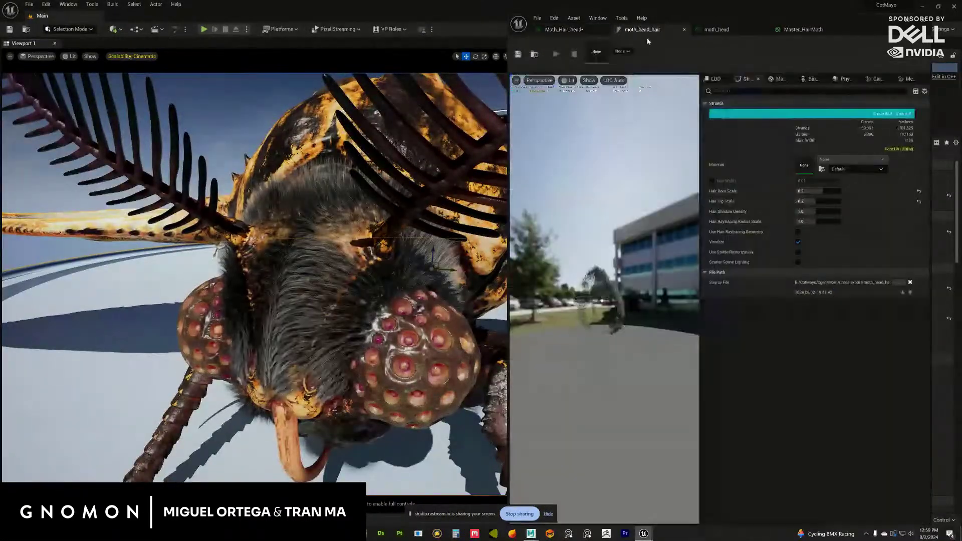
pyautogui.click(816, 202)
pyautogui.write('1')
pyautogui.press('Tab')
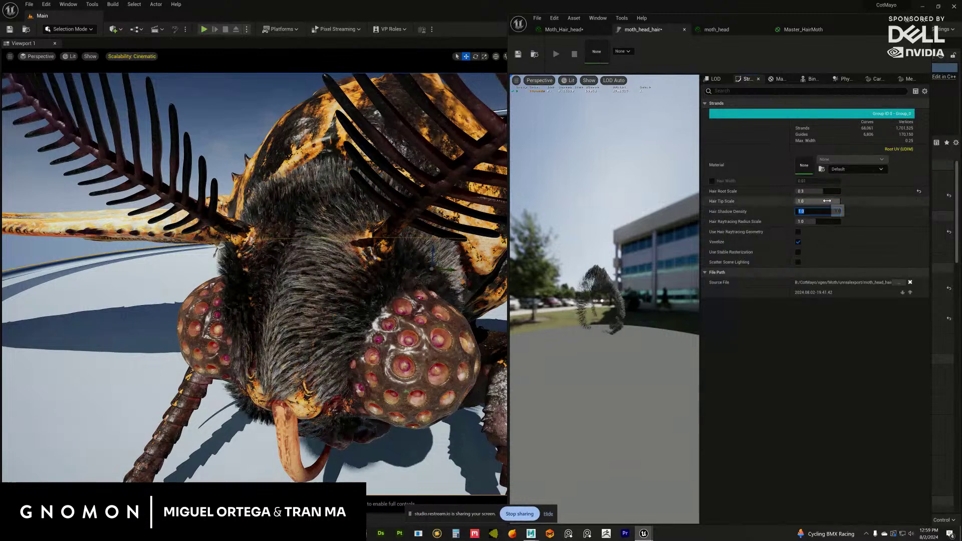
pyautogui.click(828, 194)
pyautogui.write('1')
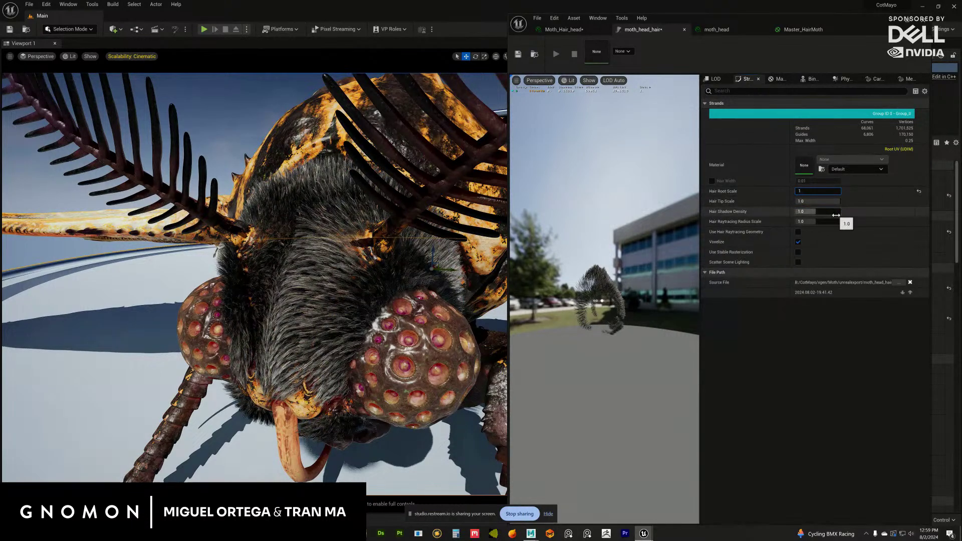
pyautogui.click(836, 214)
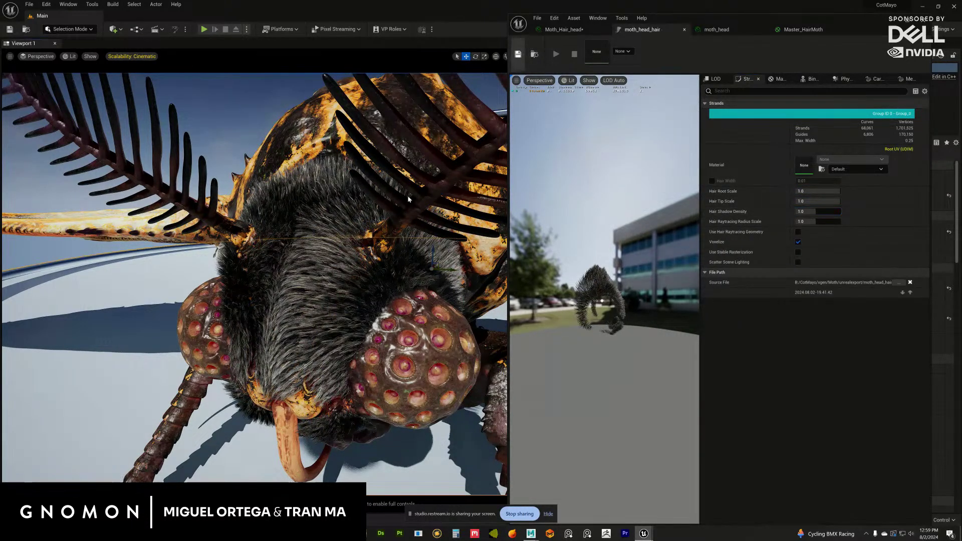
# - Inspect the thickness and color variation of the head hair up close and from both sides of the head
pyautogui.scroll(2, 438, 306)
pyautogui.scroll(4, 457, 322)
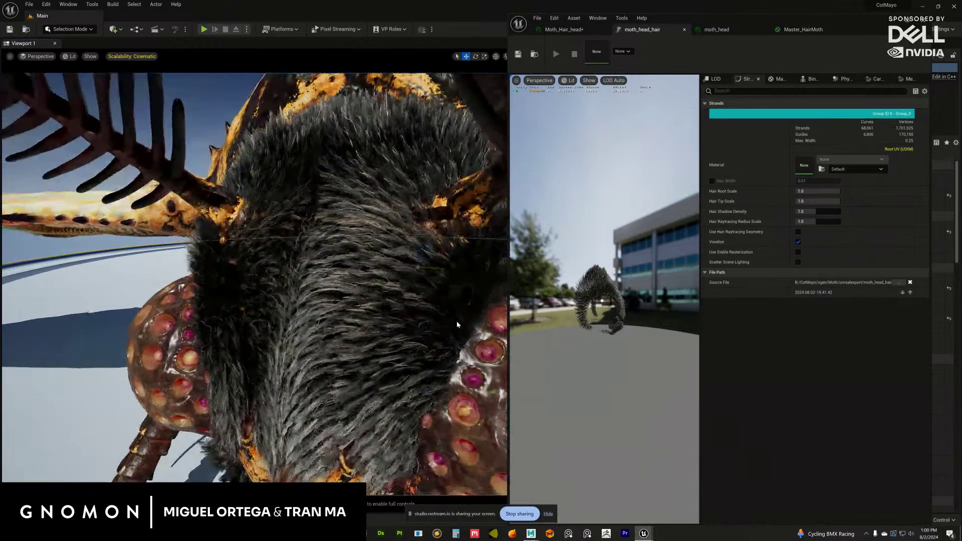
pyautogui.scroll(-2, 457, 322)
pyautogui.keyDown('alt'); pyautogui.moveTo(456, 322); pyautogui.dragTo(416, 268); pyautogui.keyUp('alt')
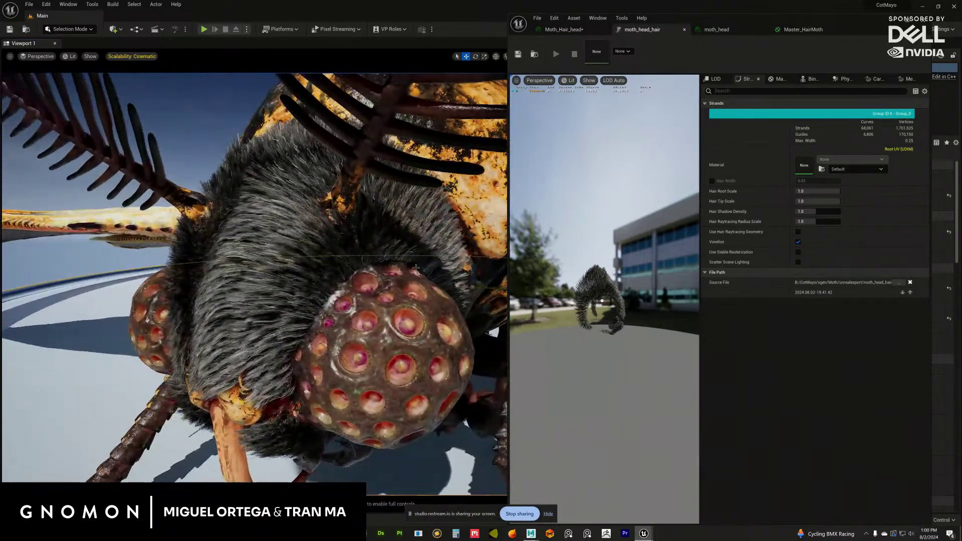
pyautogui.click(481, 205)
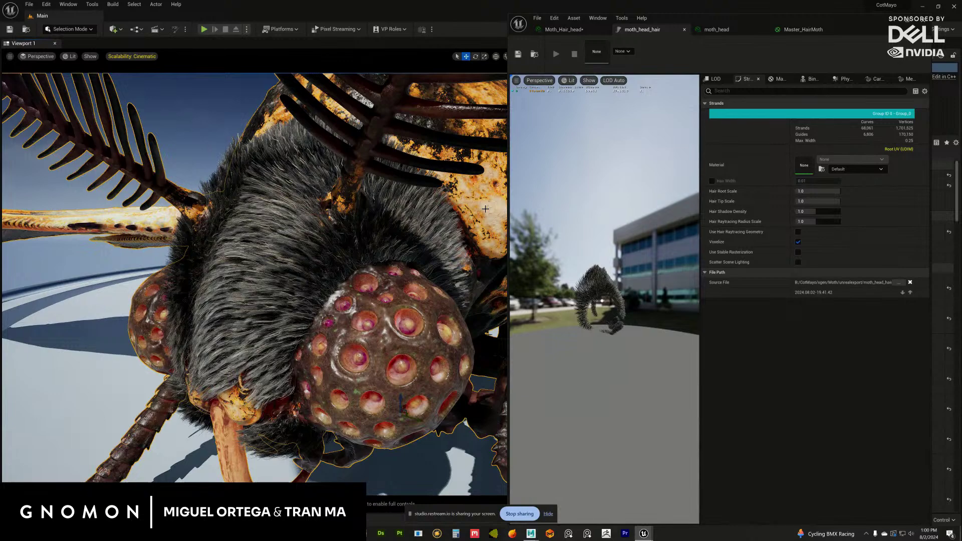
pyautogui.keyDown('alt'); pyautogui.moveTo(485, 209); pyautogui.dragTo(534, 227); pyautogui.keyUp('alt')
# - Disable Use Random Color in the Moth_Hair_head material instance while viewing the whole head from the front
pyautogui.click(801, 30)
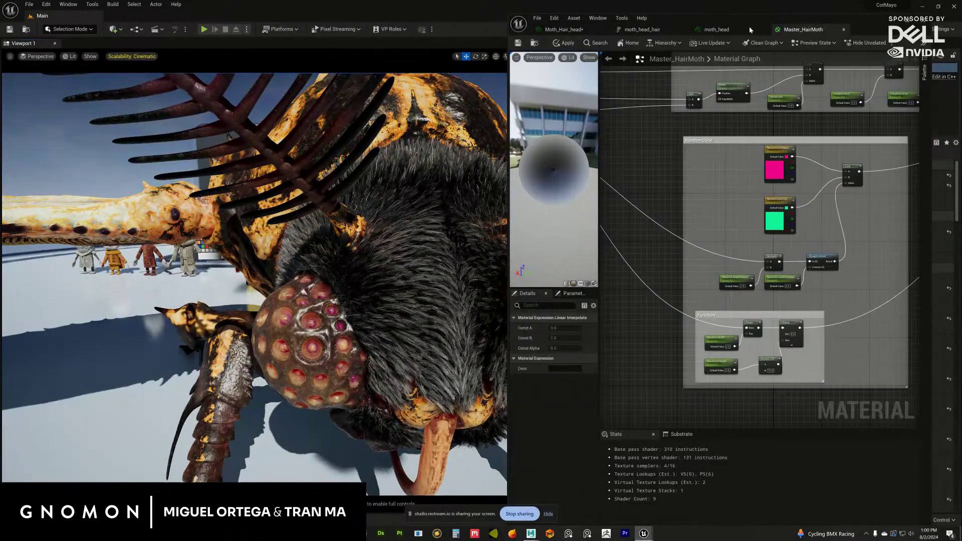
pyautogui.click(735, 30)
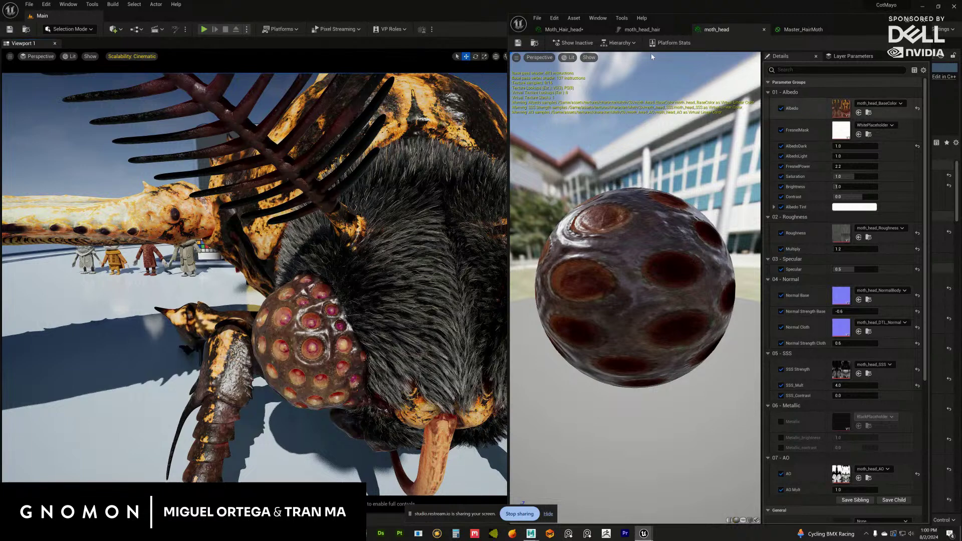
pyautogui.click(576, 30)
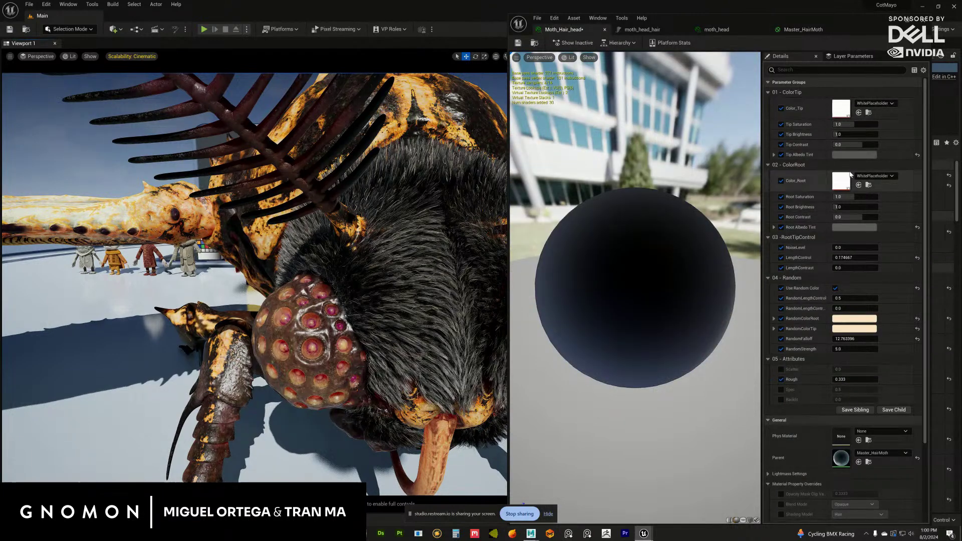
pyautogui.scroll(2, 368, 292)
pyautogui.keyDown('alt'); pyautogui.moveTo(368, 291); pyautogui.dragTo(401, 249); pyautogui.keyUp('alt')
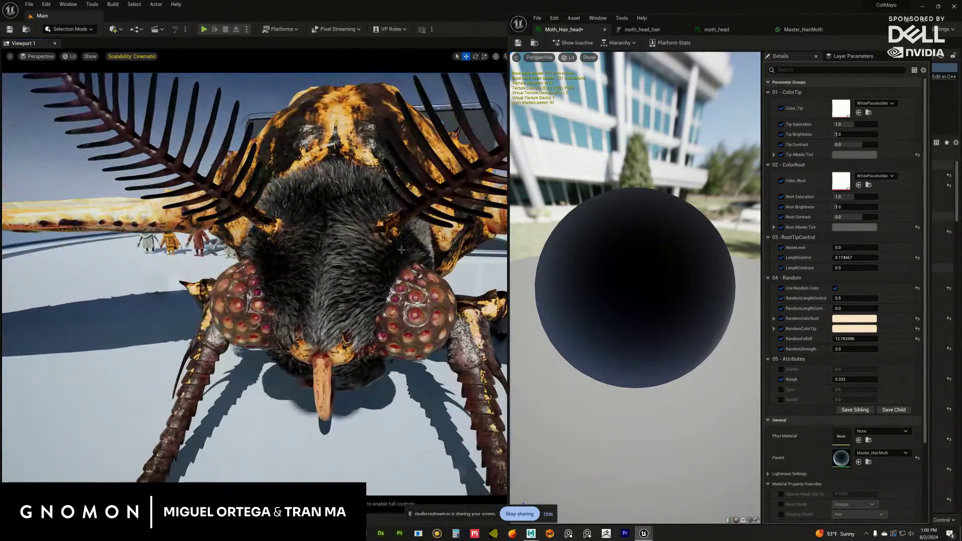
pyautogui.click(835, 288)
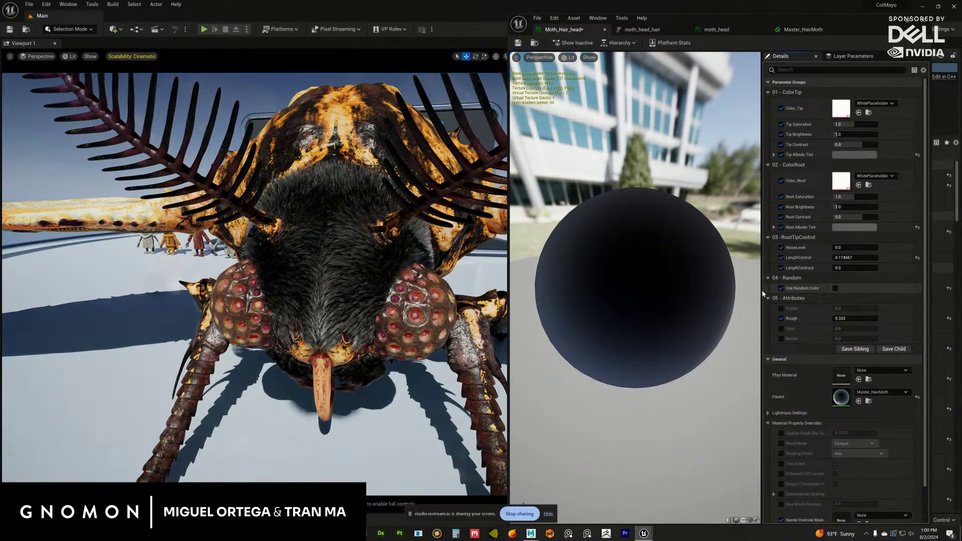
# - Set the Root Albedo Tint to a light gray of about 0.873 and brighten the Tip Albedo Tint to white
pyautogui.click(871, 230)
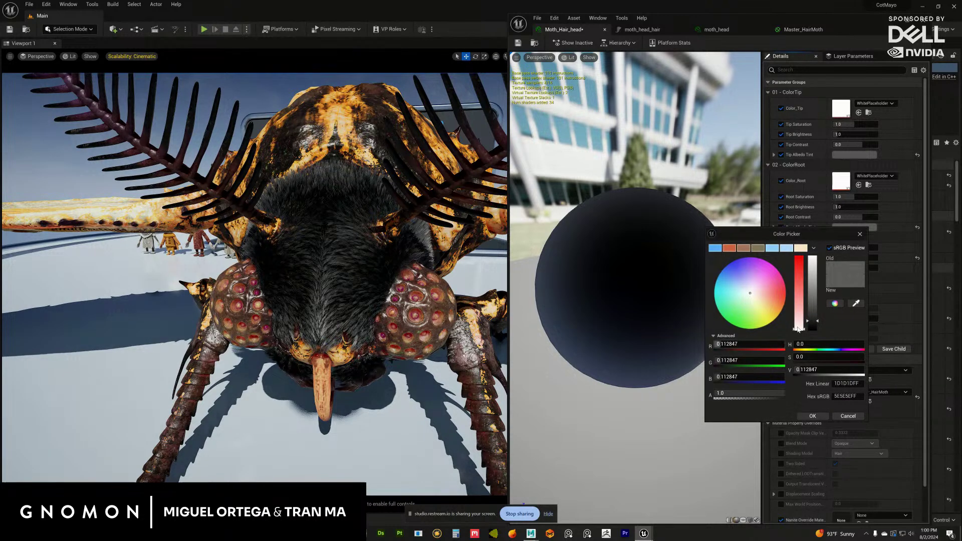
pyautogui.click(816, 268)
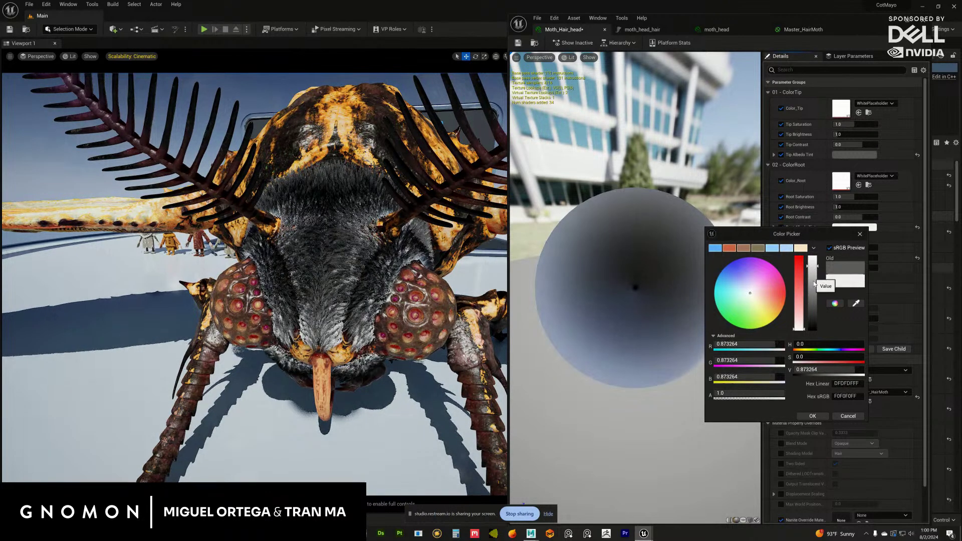
pyautogui.click(812, 417)
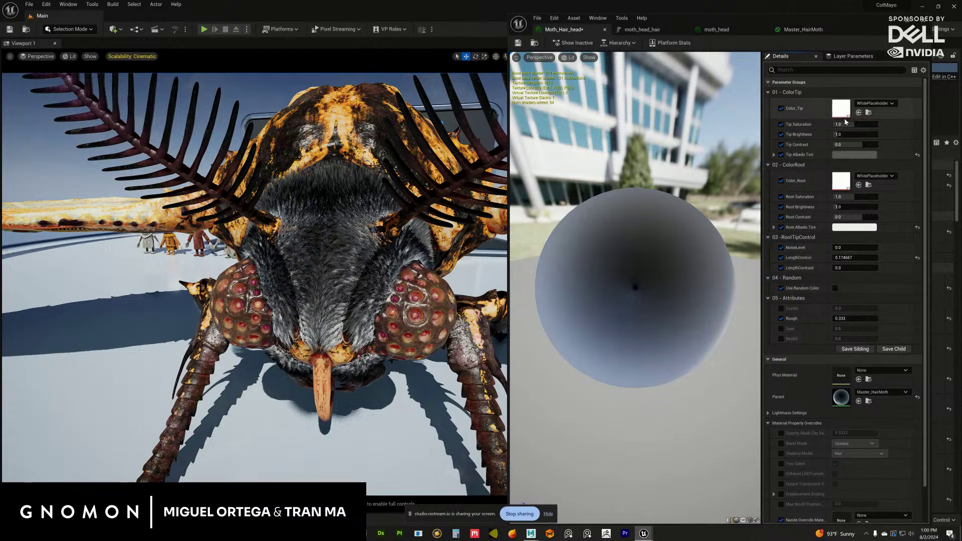
pyautogui.moveTo(412, 325)
pyautogui.keyDown('alt'); pyautogui.mouseDown()
pyautogui.moveTo(381, 318)
pyautogui.moveTo(413, 324)
pyautogui.moveTo(402, 287)
pyautogui.moveTo(475, 317)
pyautogui.moveTo(420, 356)
pyautogui.moveTo(405, 337)
pyautogui.mouseUp(); pyautogui.keyUp('alt')
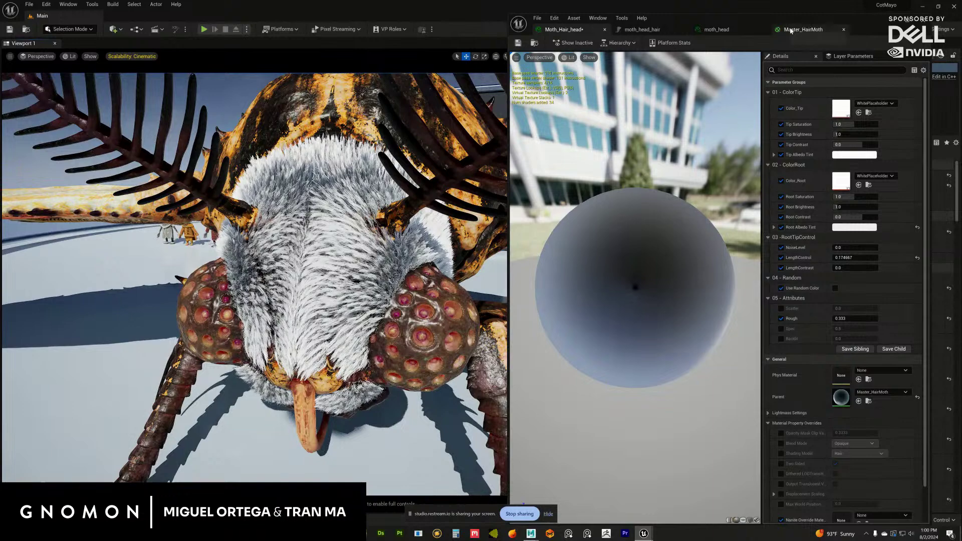
# - Color the moth's head hair with the moth_head_BaseColor texture from the Moth 2k folder, keeping the head in view
pyautogui.moveTo(812, 20); pyautogui.dragTo(961, 90)
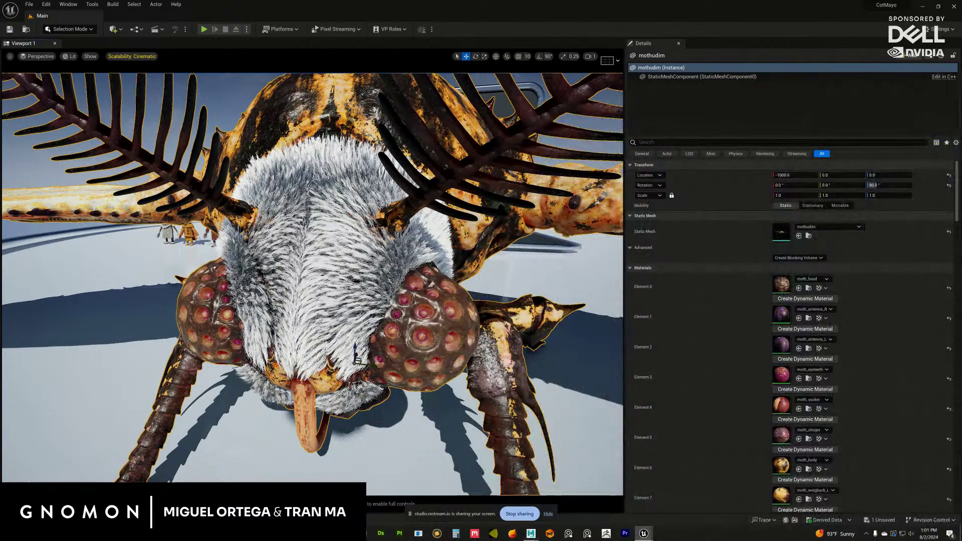
pyautogui.click(356, 351)
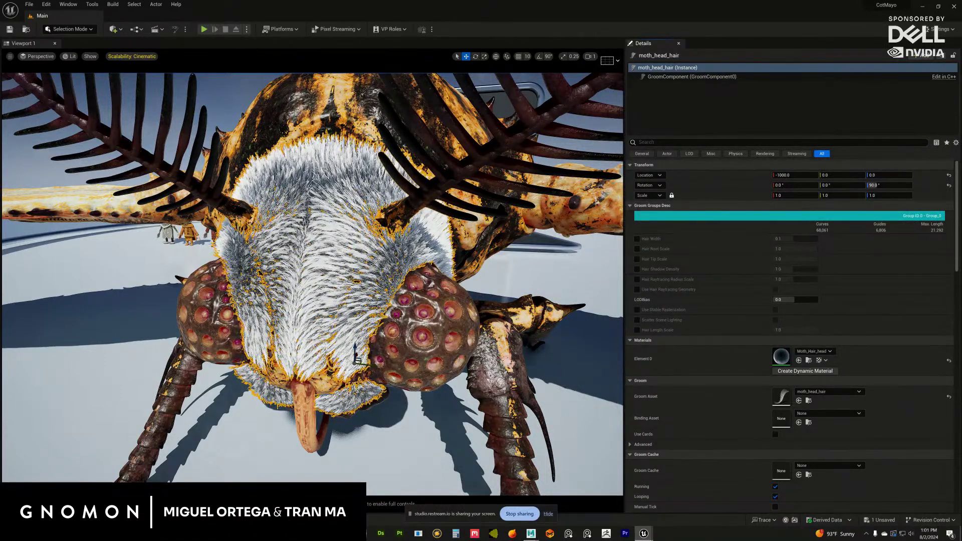
pyautogui.hotkey('ctrl', 'space')
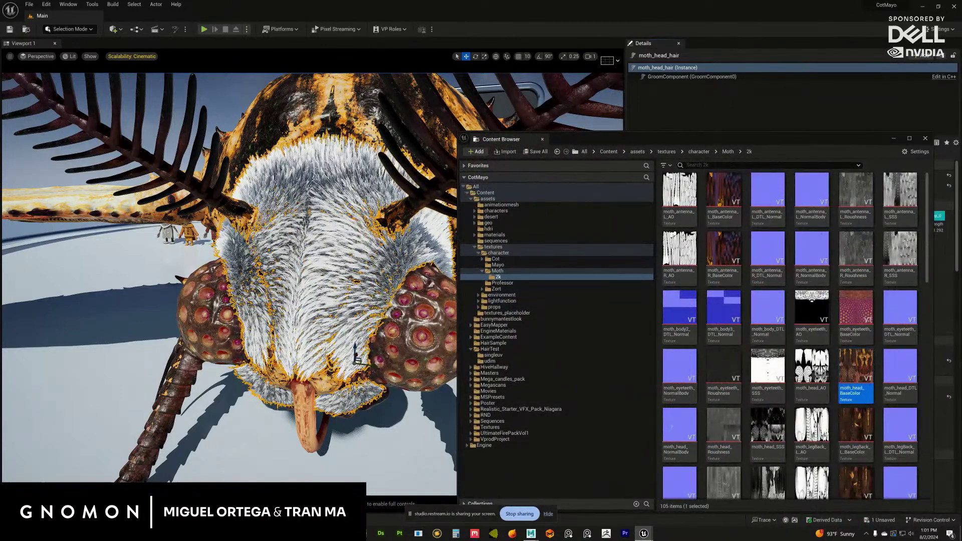
pyautogui.moveTo(355, 353); pyautogui.dragTo(355, 354)
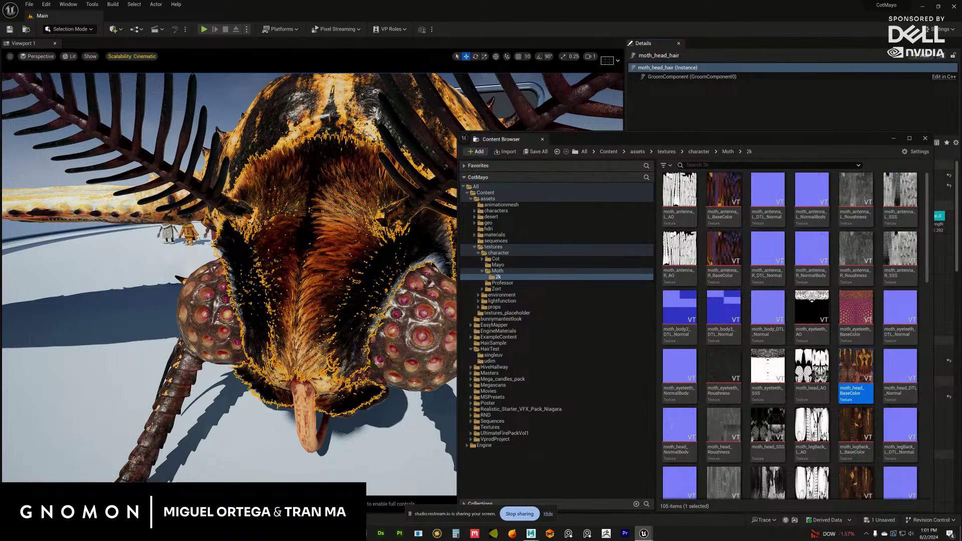
pyautogui.moveTo(576, 139); pyautogui.dragTo(675, 128)
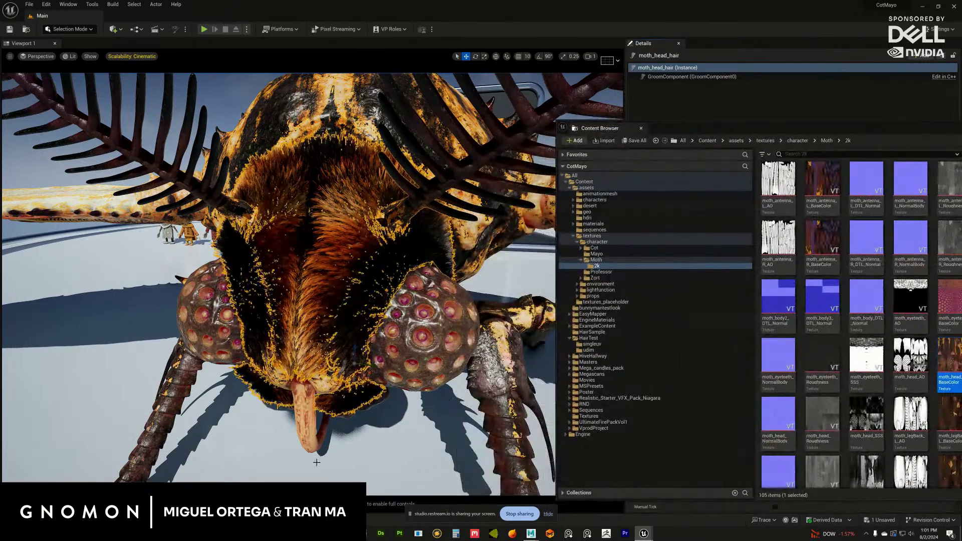
pyautogui.click(375, 480)
pyautogui.moveTo(375, 480); pyautogui.dragTo(321, 354)
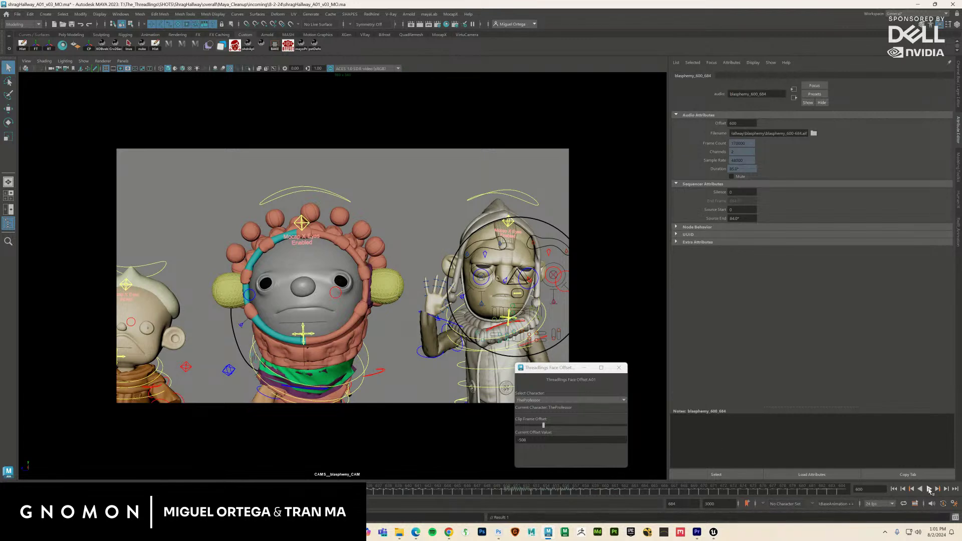
# - Switch to the Maya hallway shot and play the character animation from frame 600 to check the professor's face timing
pyautogui.click(930, 489)
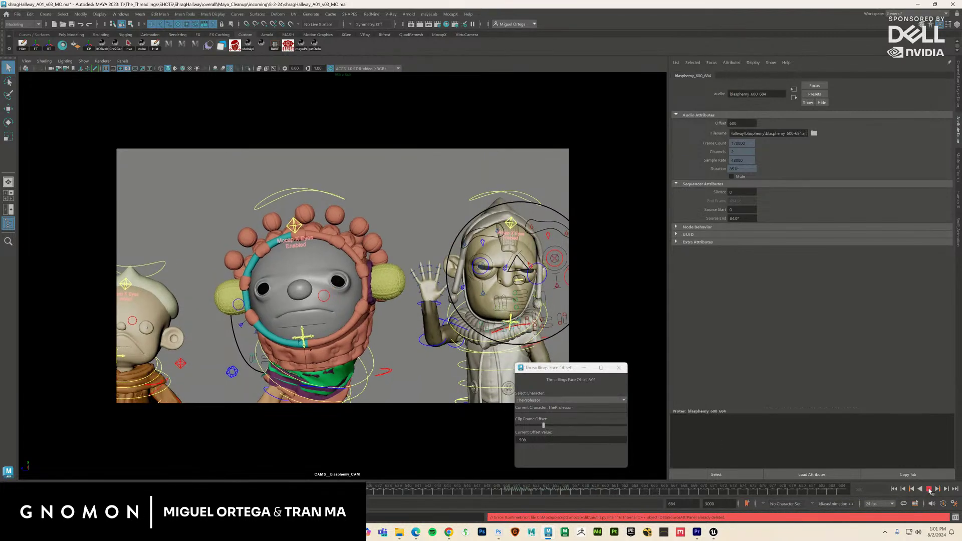
pyautogui.click(930, 489)
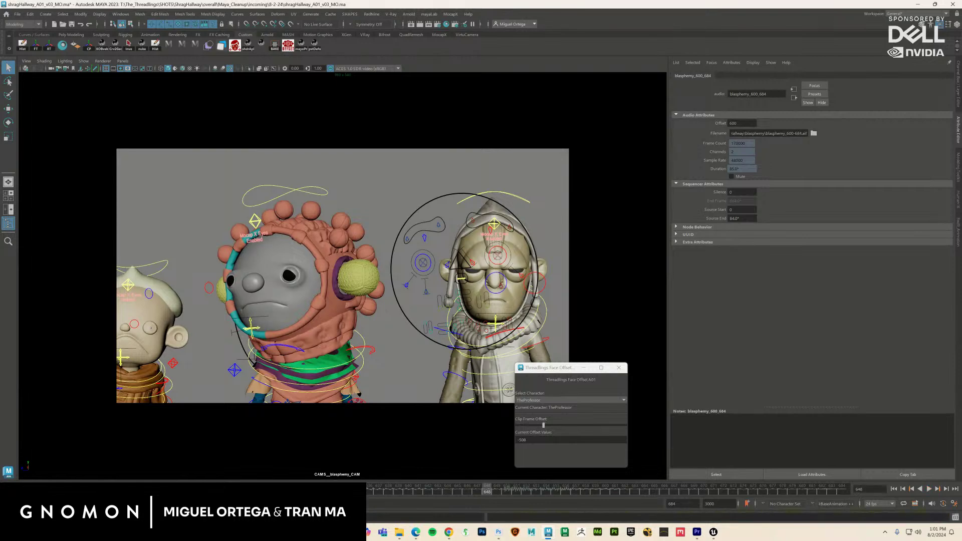
pyautogui.hotkey('alt', 'shift', 'v')
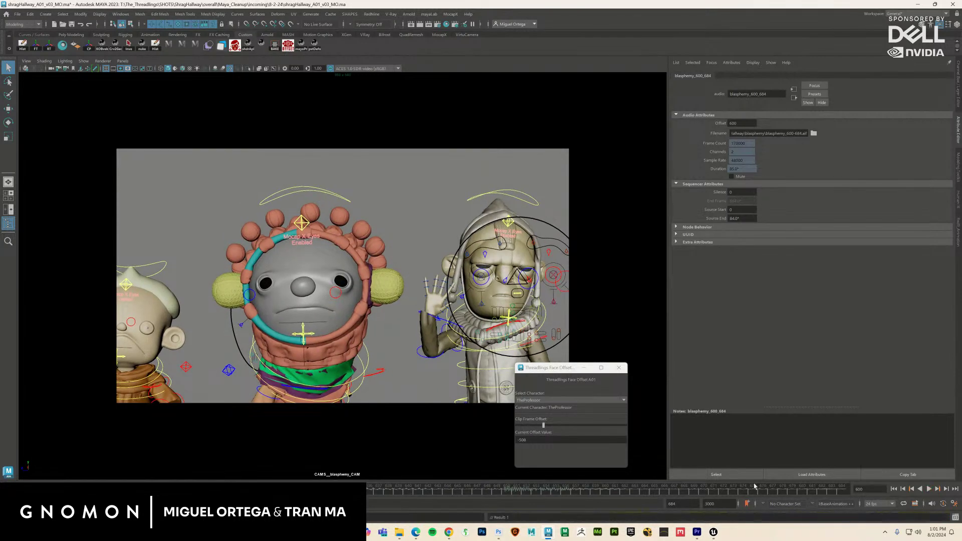
pyautogui.click(929, 489)
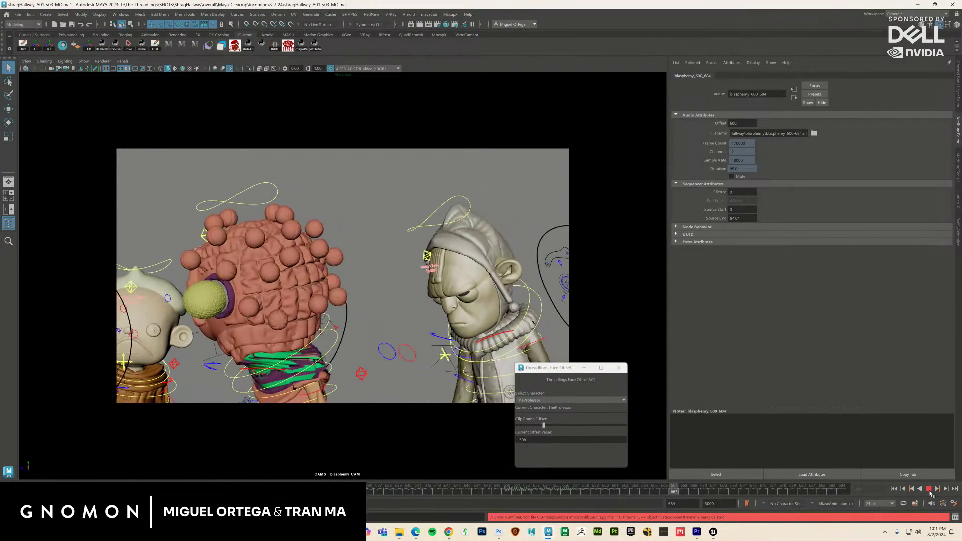
pyautogui.click(930, 489)
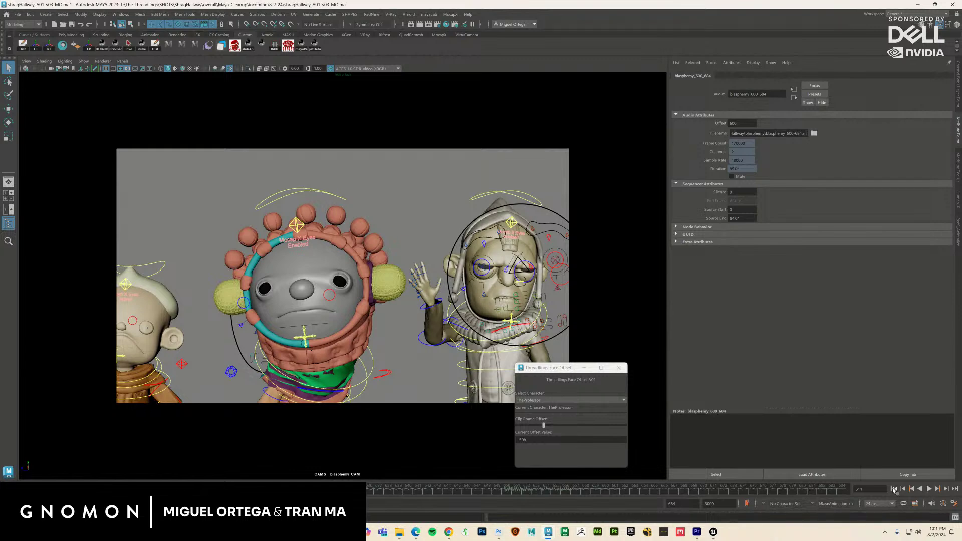
pyautogui.click(930, 490)
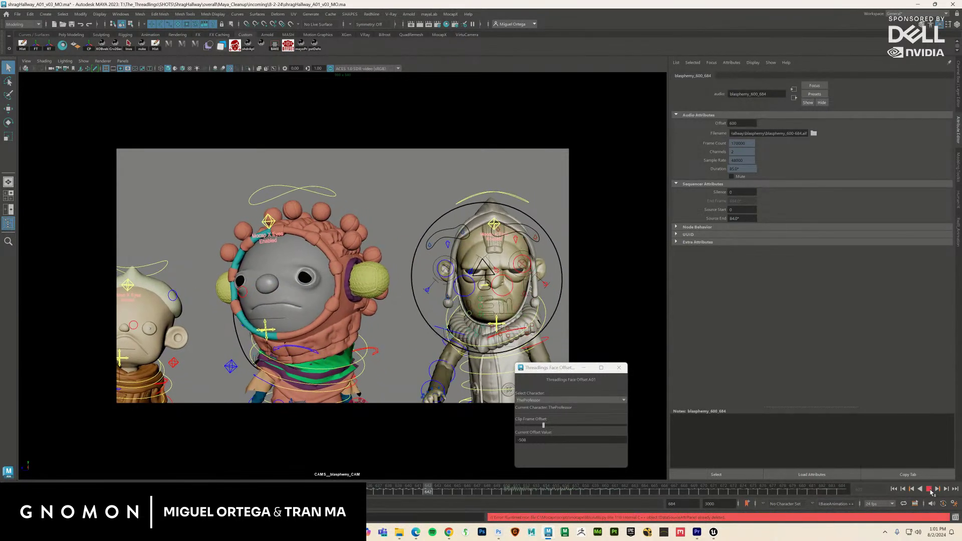
pyautogui.click(930, 490)
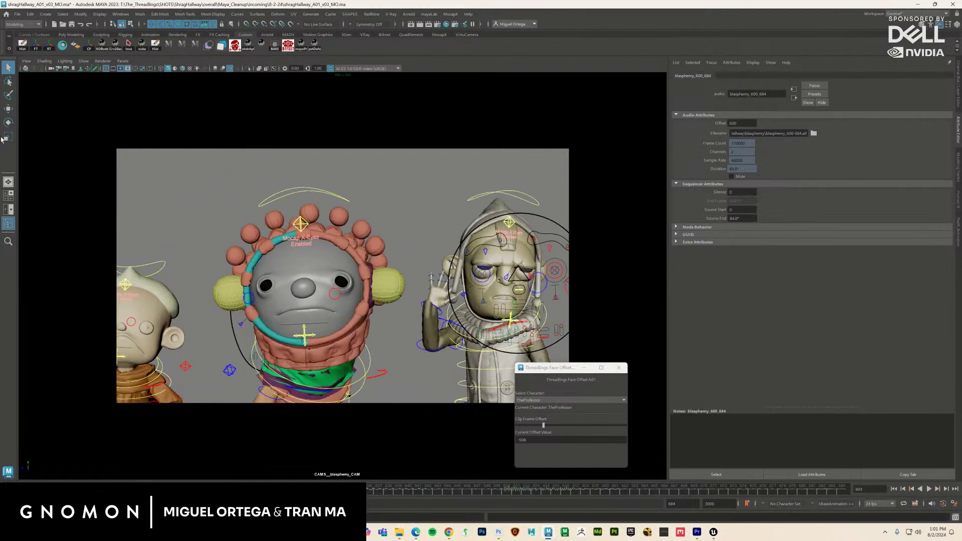
# - Display the characters with the default material and Wireframe on Shaded, and replay the shot from frame 600
pyautogui.click(45, 61)
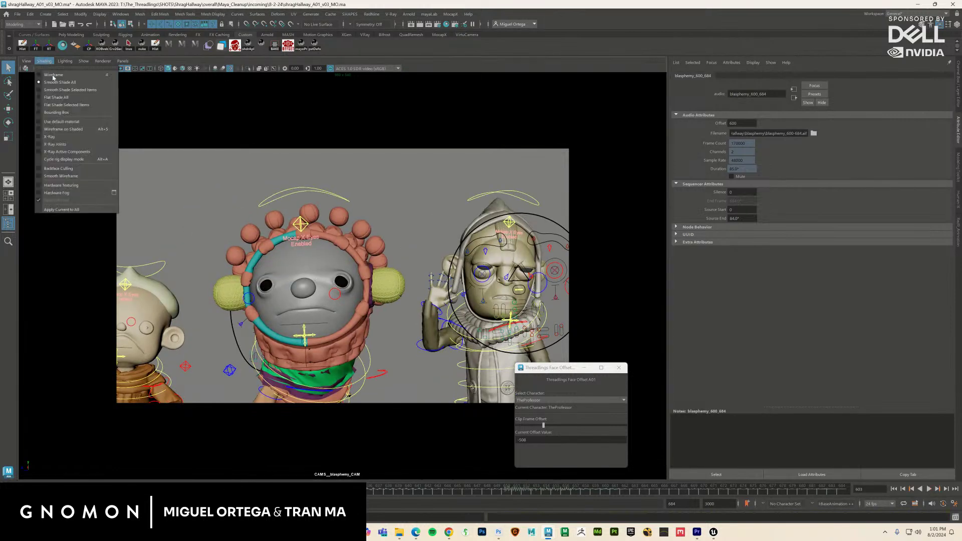
pyautogui.click(78, 122)
pyautogui.click(44, 62)
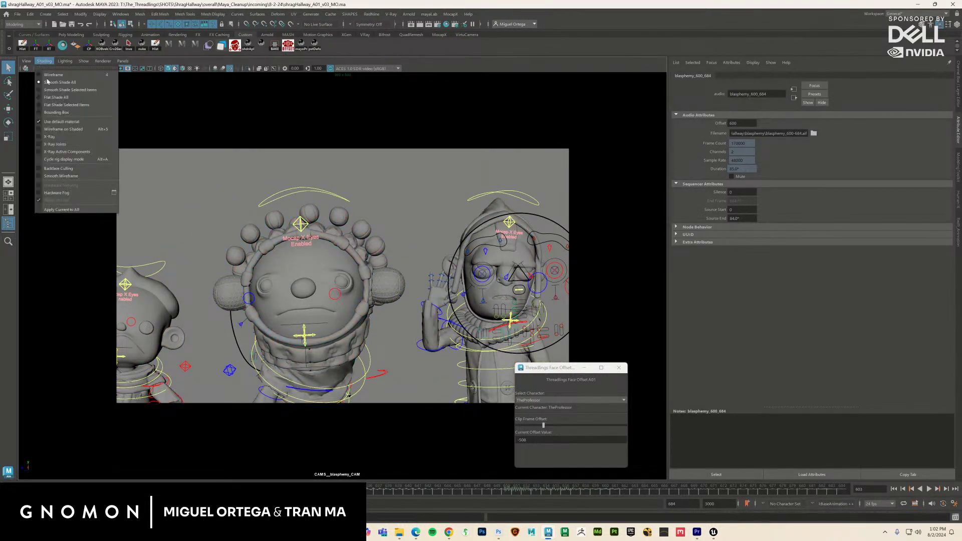
pyautogui.click(75, 129)
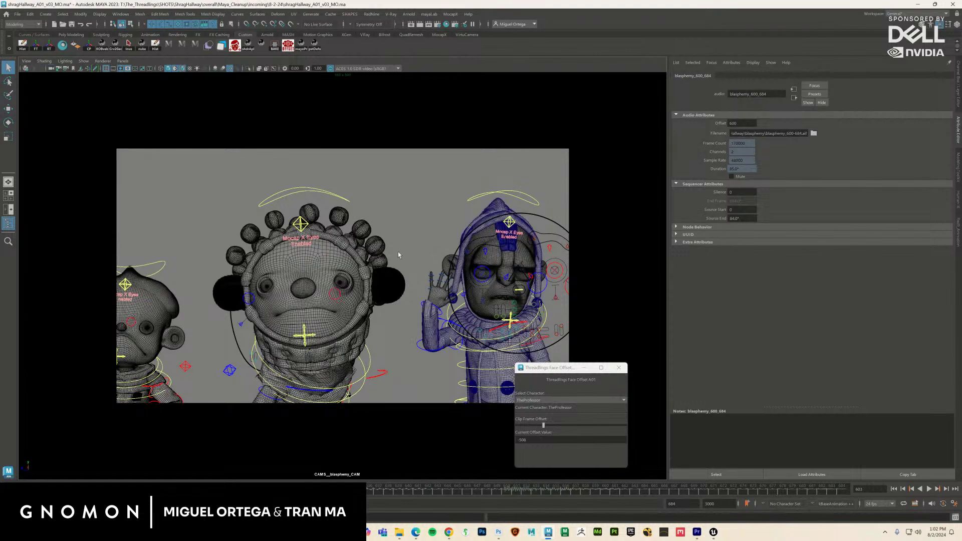
pyautogui.click(894, 489)
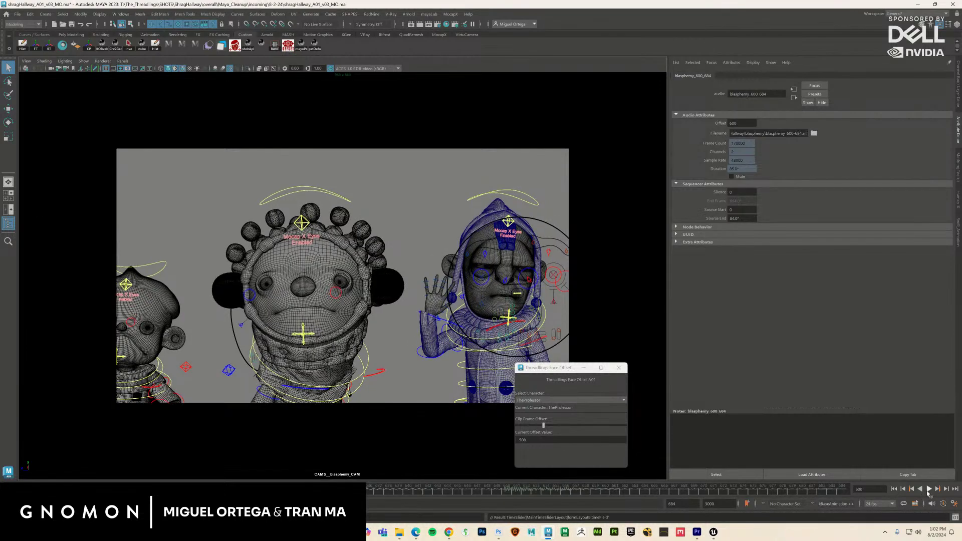
pyautogui.click(929, 490)
# - Try a Clip Frame Offset of -347 for TheProfessor and play the shot to check the facial timing
pyautogui.moveTo(543, 427); pyautogui.dragTo(547, 428)
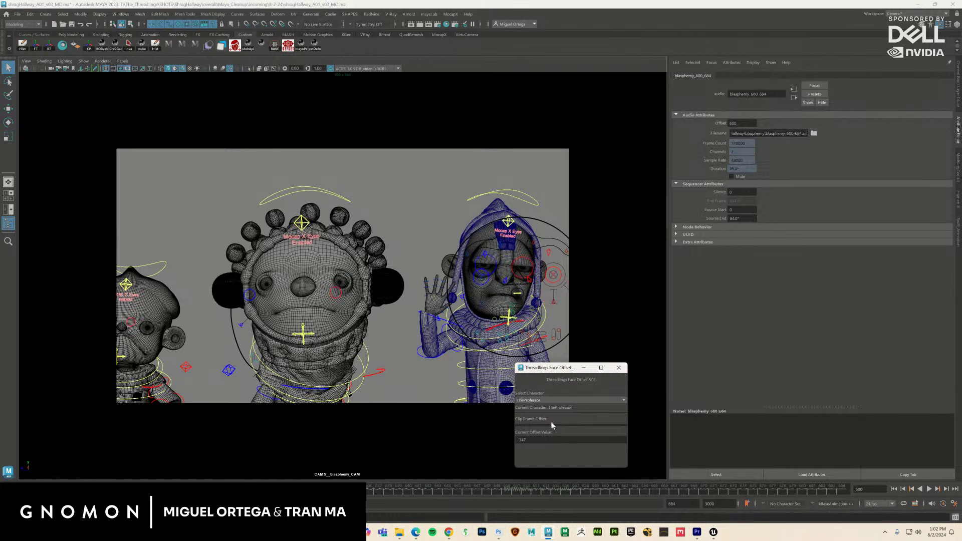
pyautogui.click(930, 490)
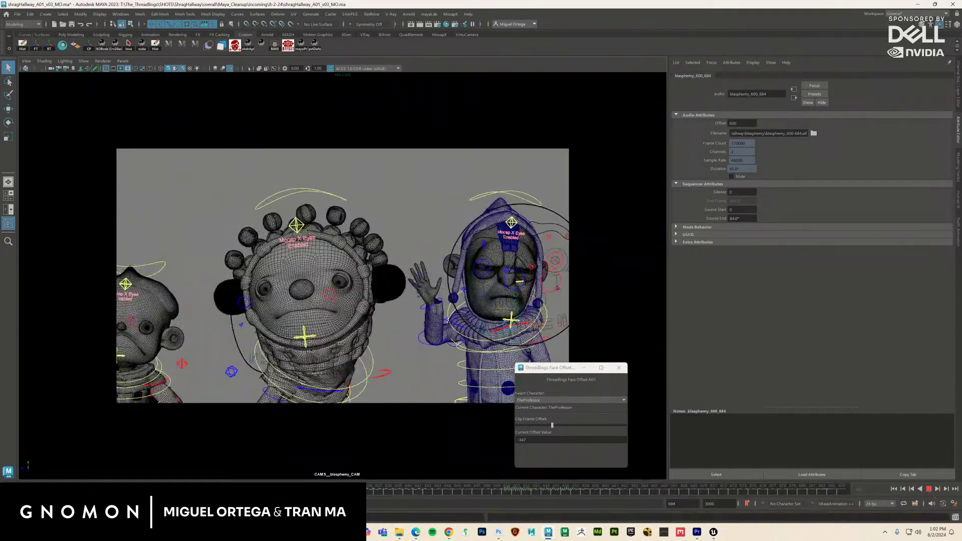
pyautogui.click(561, 425)
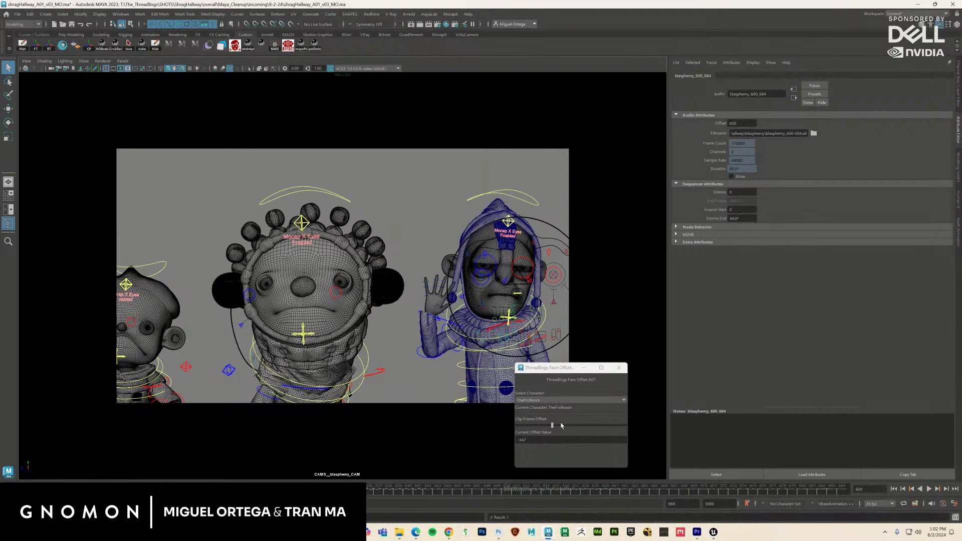
# - Try a Clip Frame Offset of -200 for TheProfessor, play the shot and return to frame 600
pyautogui.moveTo(553, 428); pyautogui.dragTo(553, 429)
pyautogui.moveTo(553, 426); pyautogui.dragTo(562, 425)
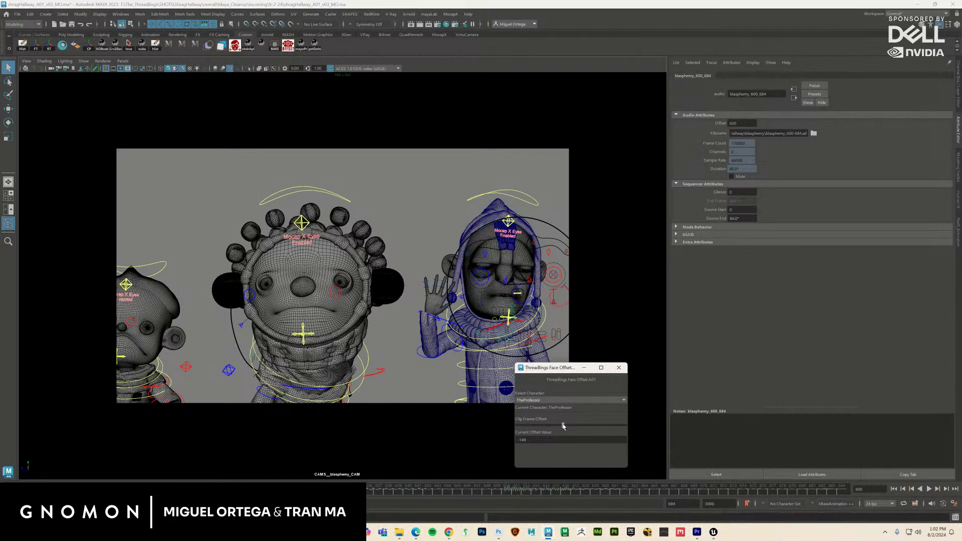
pyautogui.moveTo(561, 426); pyautogui.dragTo(561, 426)
pyautogui.click(930, 489)
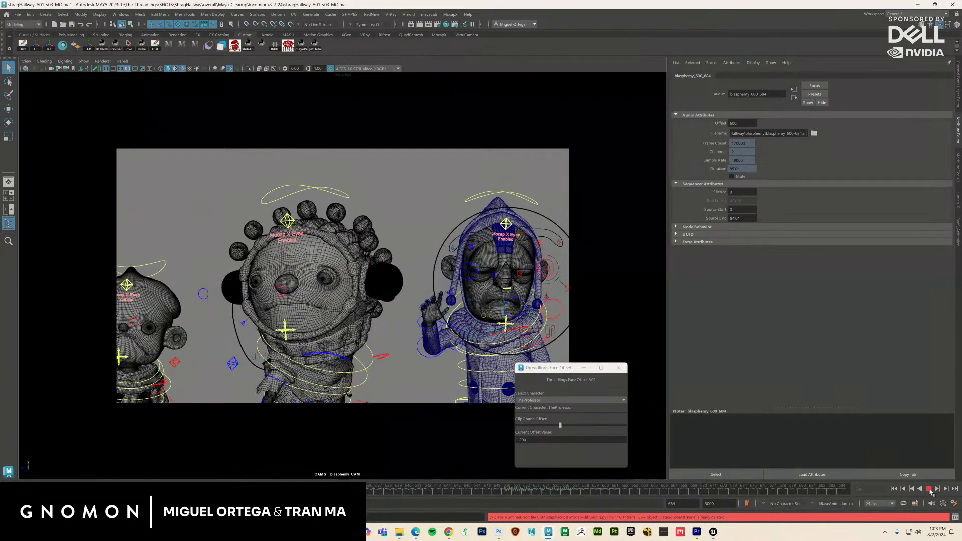
pyautogui.click(930, 489)
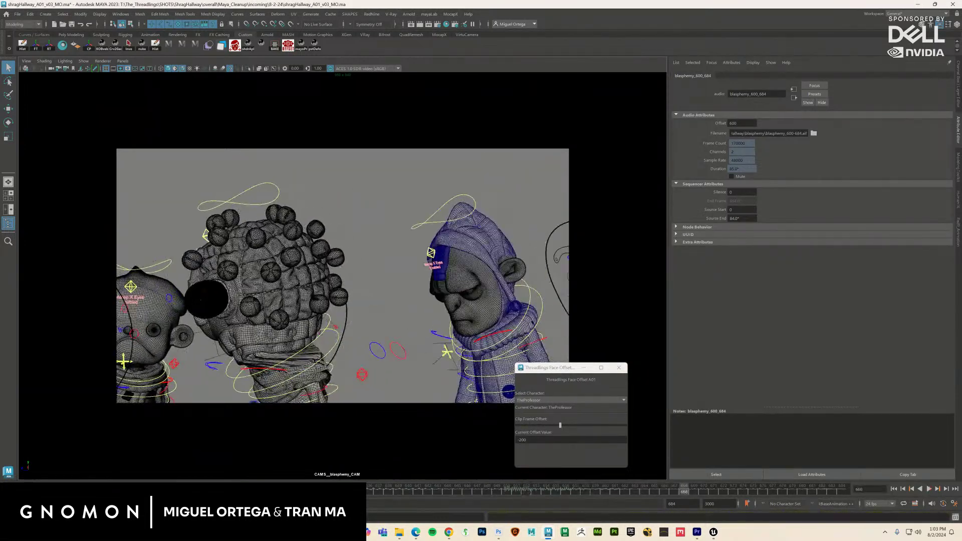
pyautogui.click(14, 490)
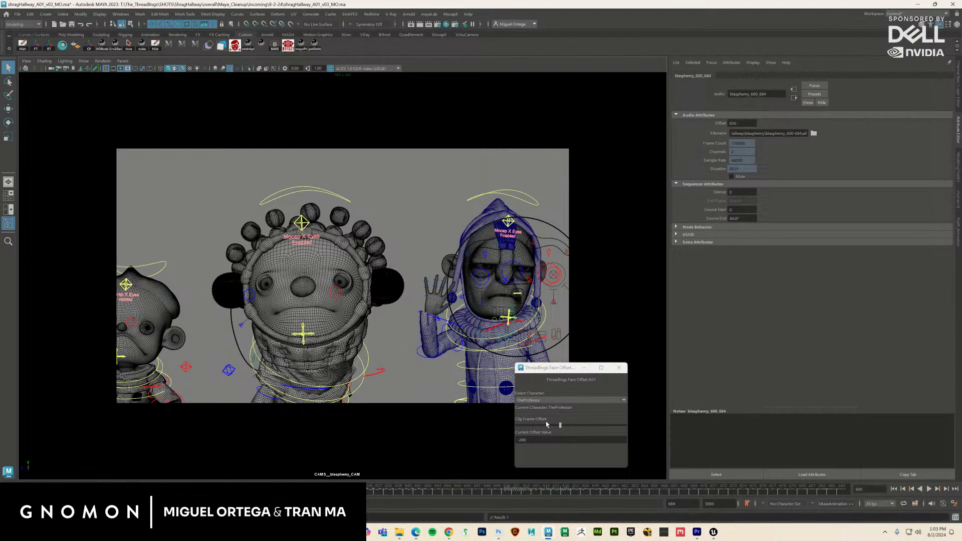
# - Try a Clip Frame Offset of -172 for TheProfessor, playing the shot from frame 600 to check the facial timing
pyautogui.moveTo(560, 429); pyautogui.dragTo(562, 429)
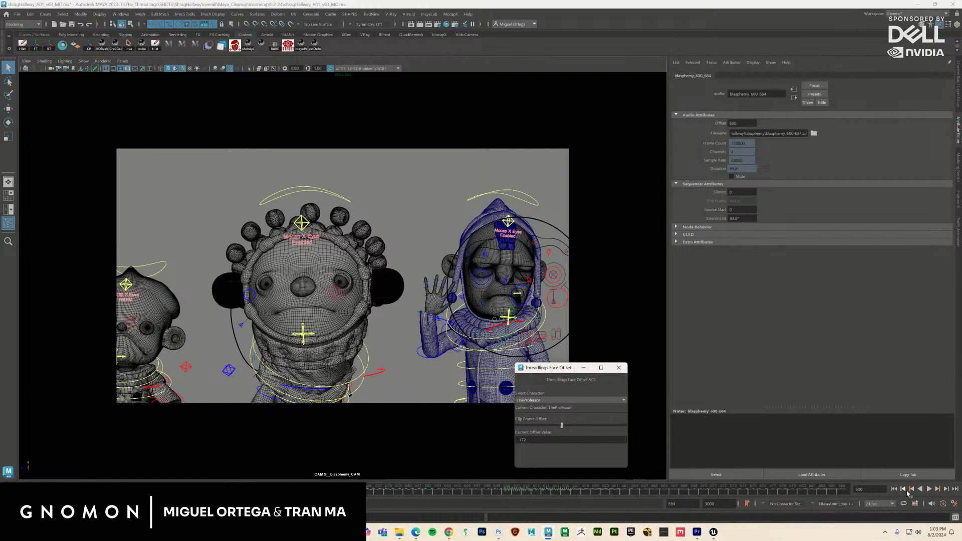
pyautogui.click(929, 489)
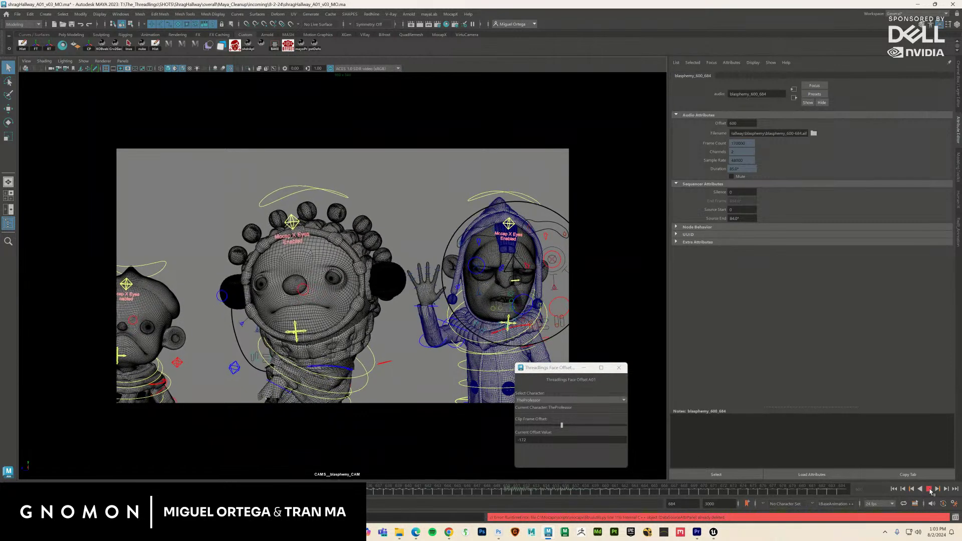
pyautogui.press('Escape')
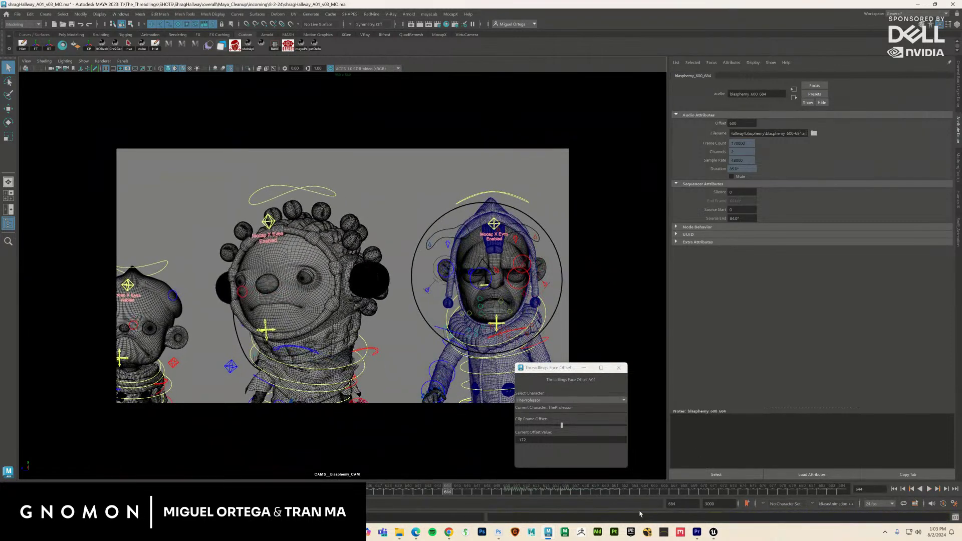
pyautogui.click(894, 489)
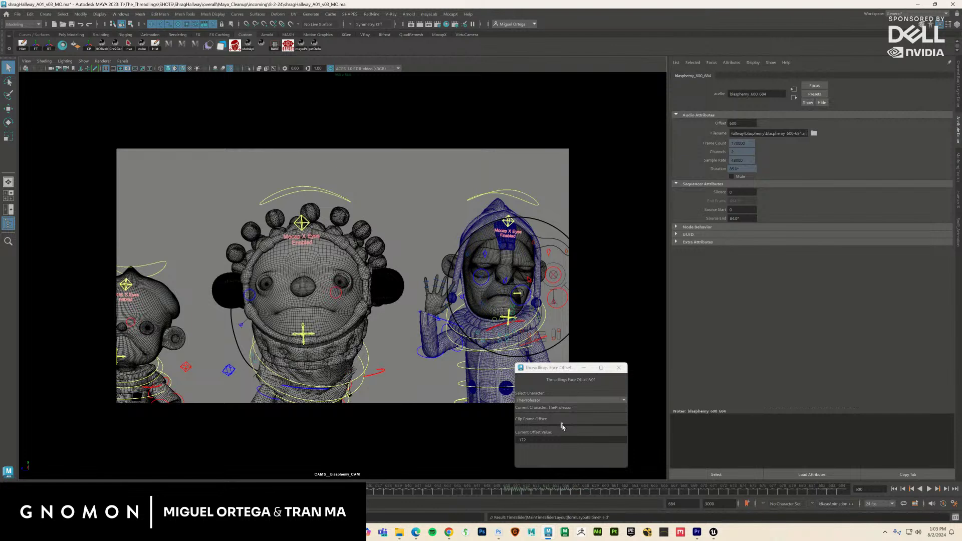
pyautogui.moveTo(562, 426); pyautogui.dragTo(562, 426)
pyautogui.click(929, 489)
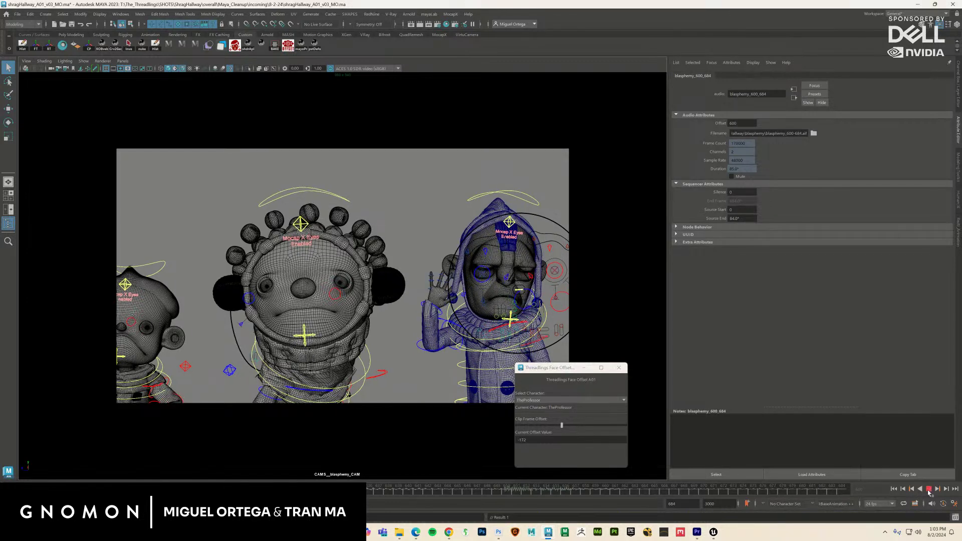
pyautogui.click(929, 489)
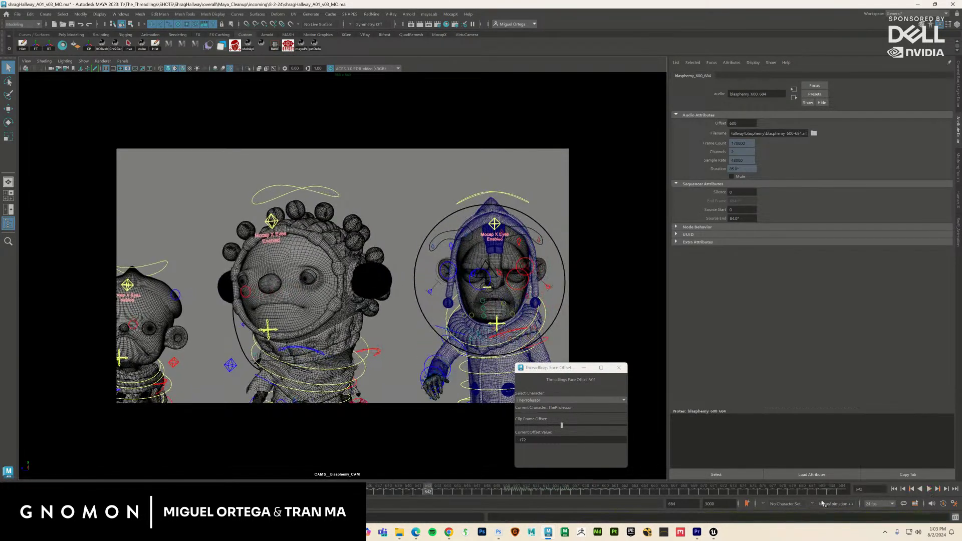
pyautogui.click(893, 489)
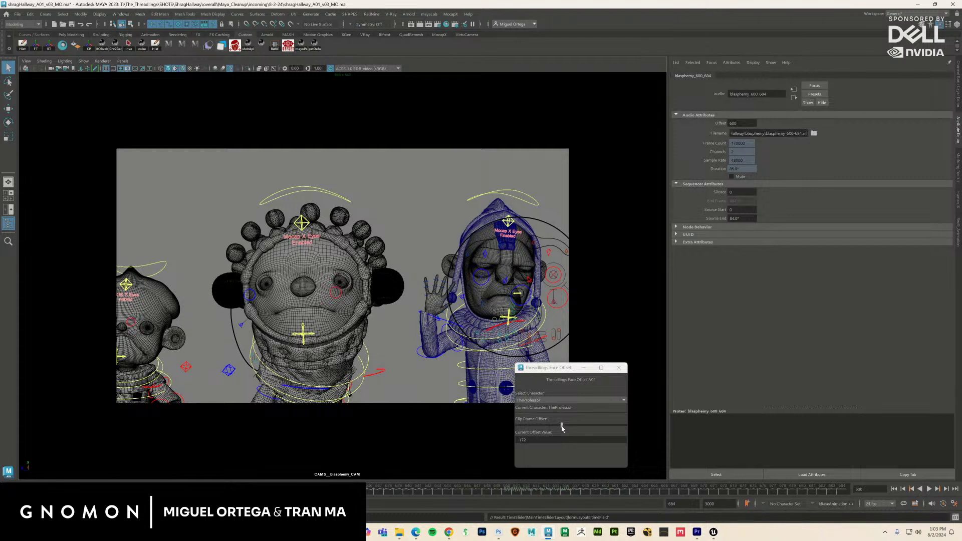
# - Set TheProfessor's Clip Frame Offset to -163, play the shot from frame 600 and return to the first frame
pyautogui.moveTo(562, 425); pyautogui.dragTo(562, 426)
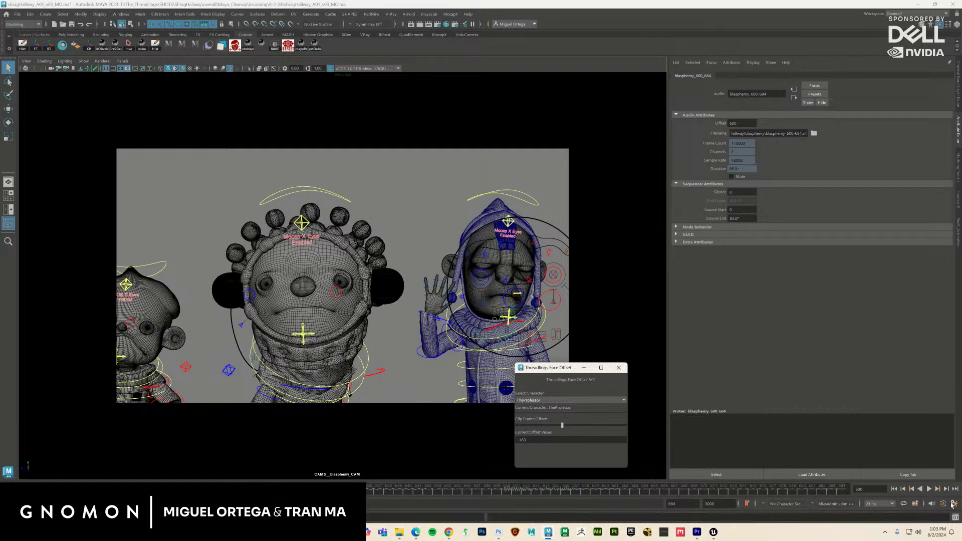
pyautogui.click(893, 489)
pyautogui.click(929, 489)
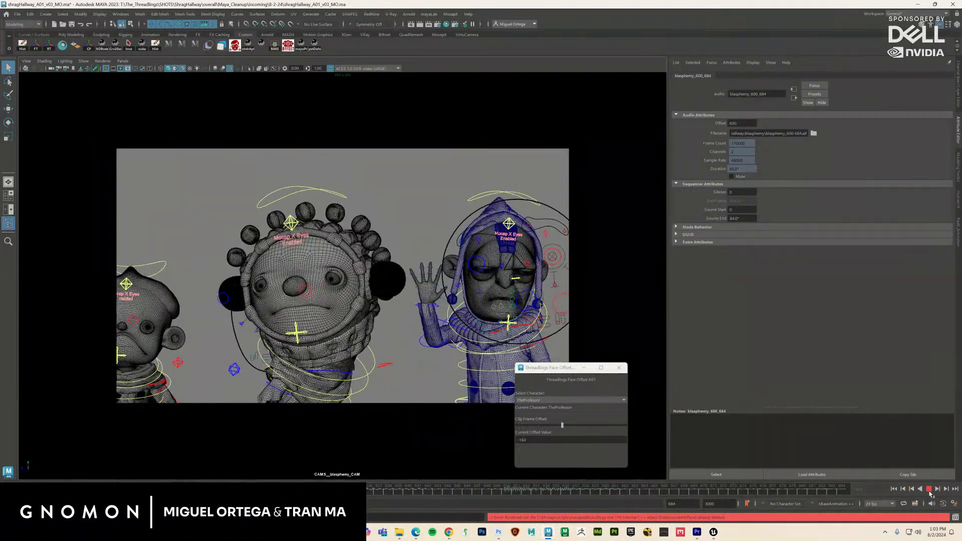
pyautogui.click(928, 490)
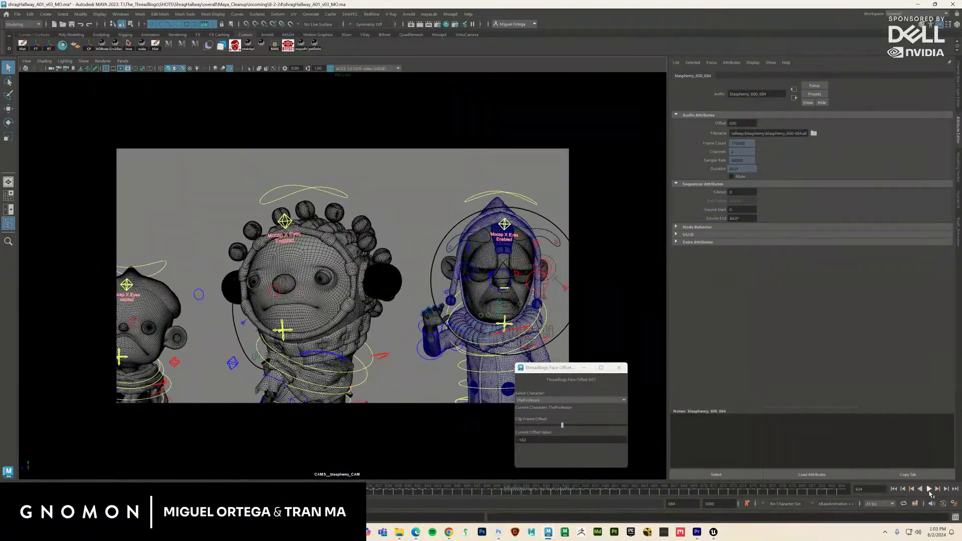
pyautogui.click(894, 490)
pyautogui.click(928, 489)
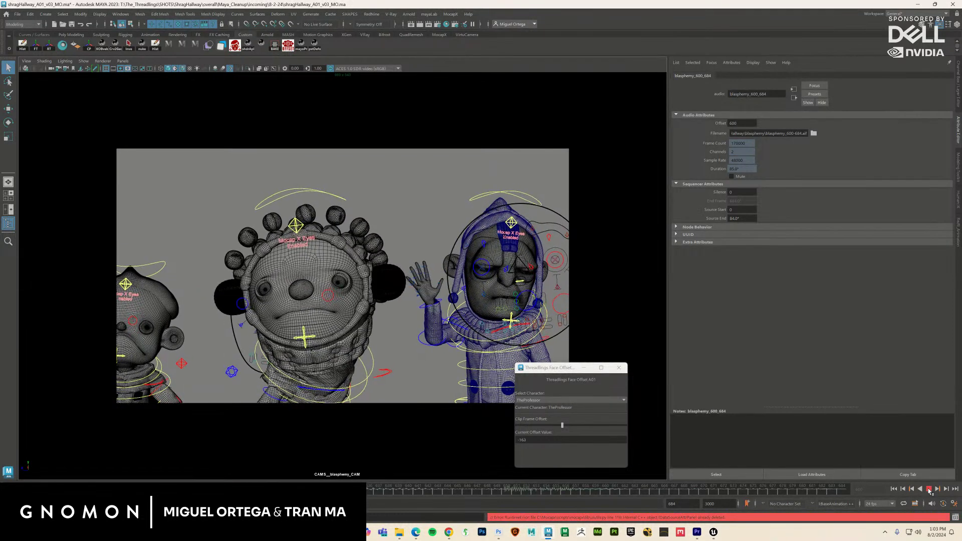
pyautogui.click(911, 491)
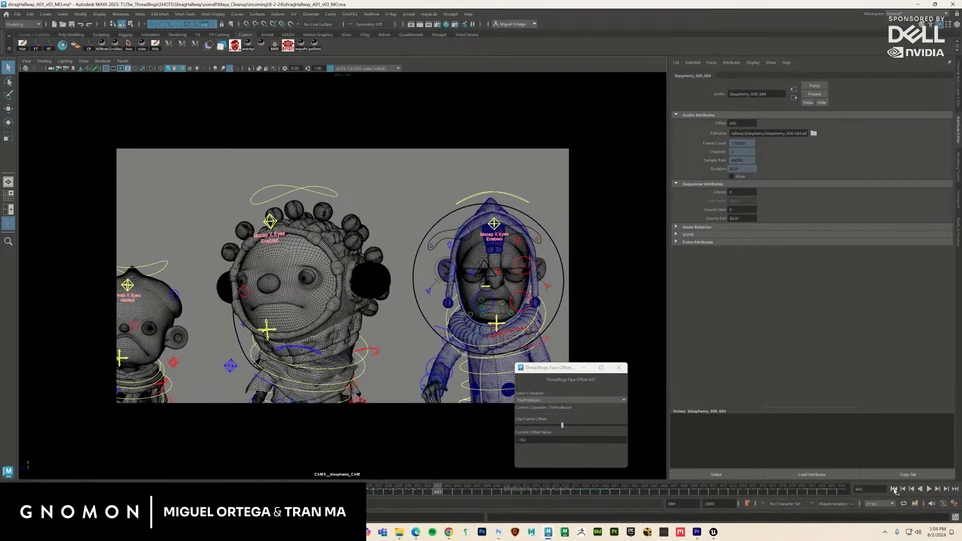
pyautogui.click(894, 489)
# - Turn off Wireframe on Shaded and hide the rig control curves in the shot camera view
pyautogui.click(45, 61)
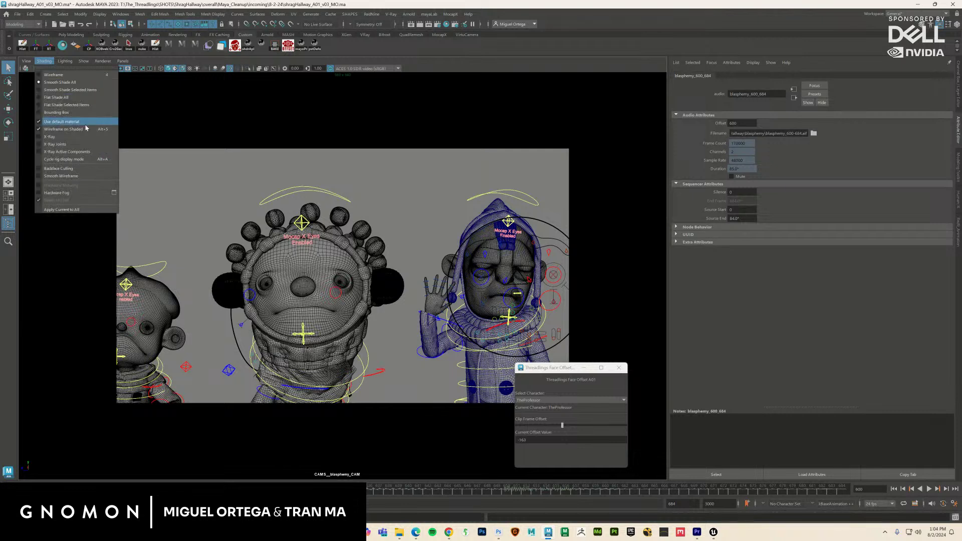
pyautogui.click(70, 125)
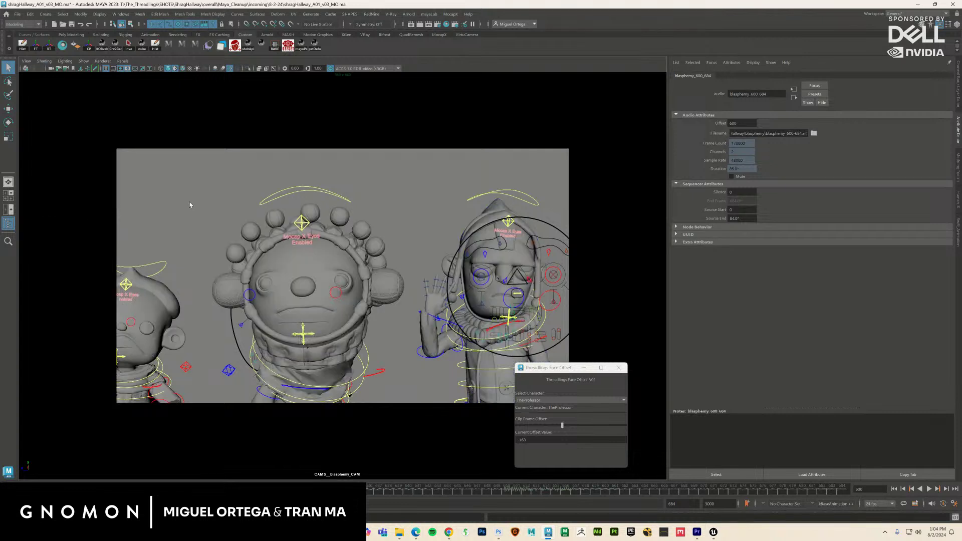
pyautogui.click(83, 60)
pyautogui.click(105, 110)
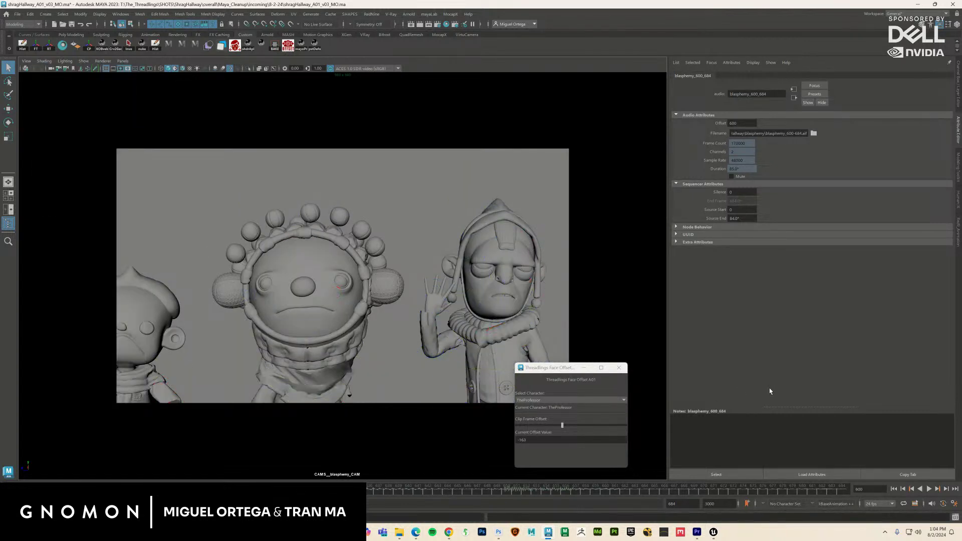
# - Play the shot repeatedly from frame 600 to examine the professor's facial timing without rig controls
pyautogui.click(928, 489)
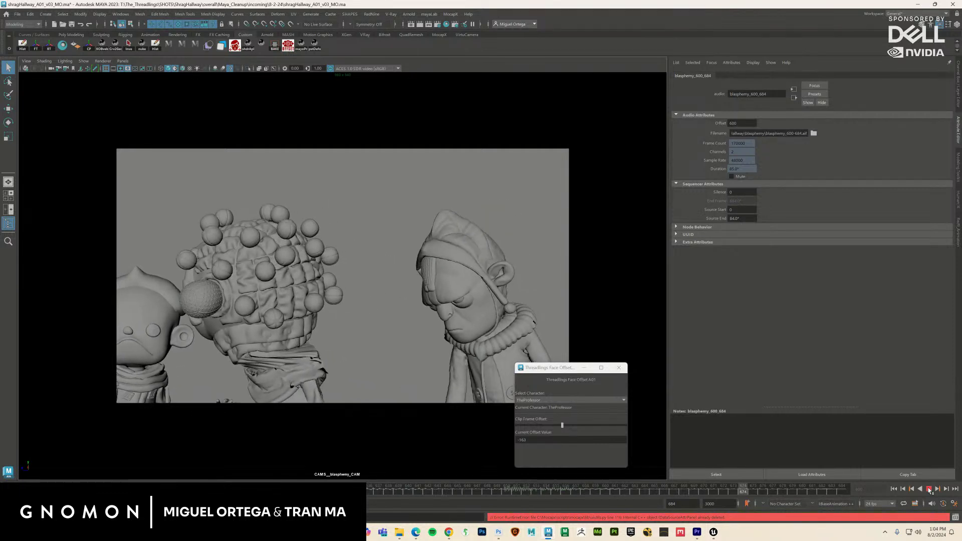
pyautogui.click(929, 489)
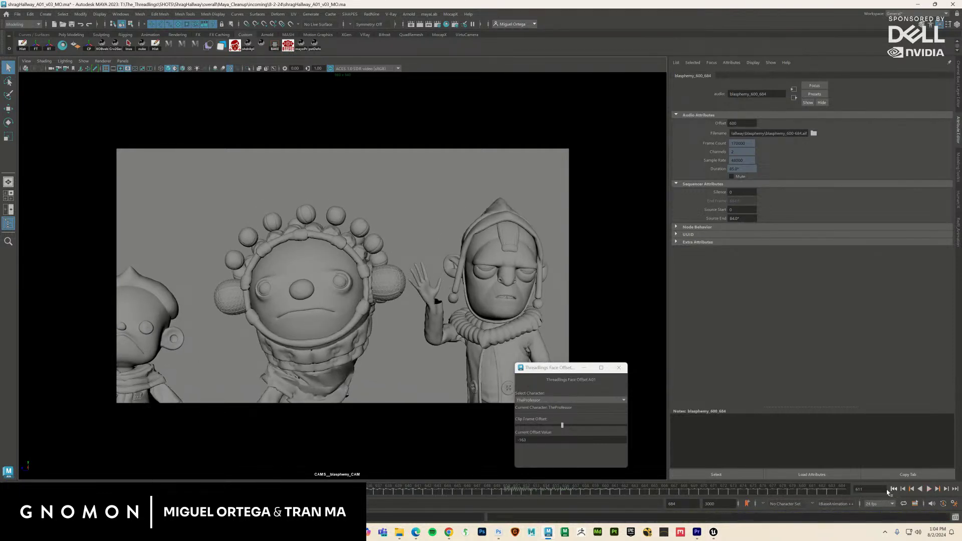
pyautogui.click(894, 489)
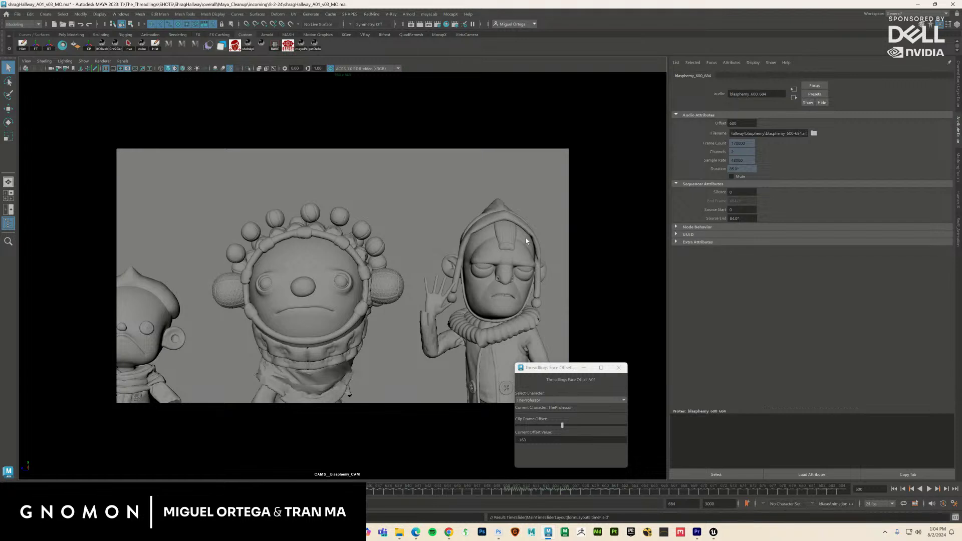
pyautogui.click(929, 490)
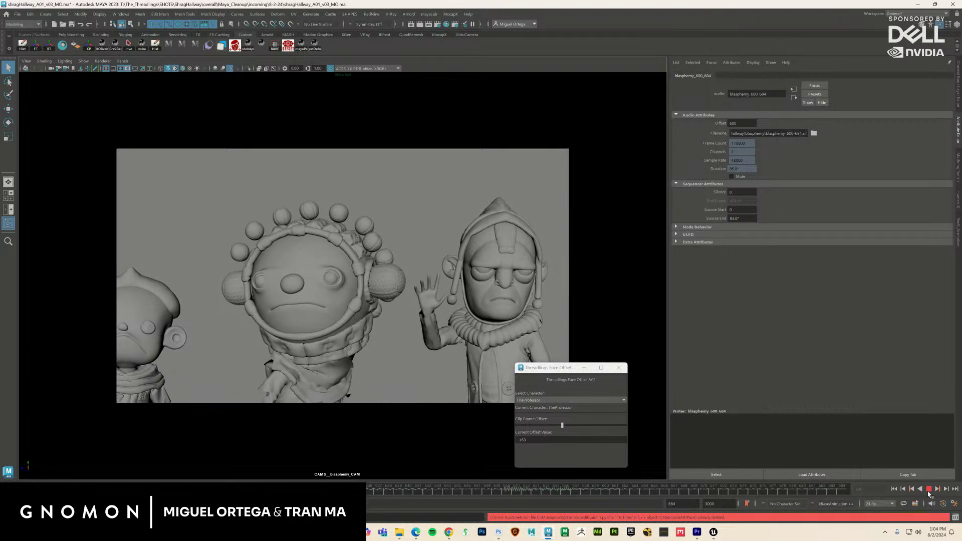
pyautogui.click(929, 489)
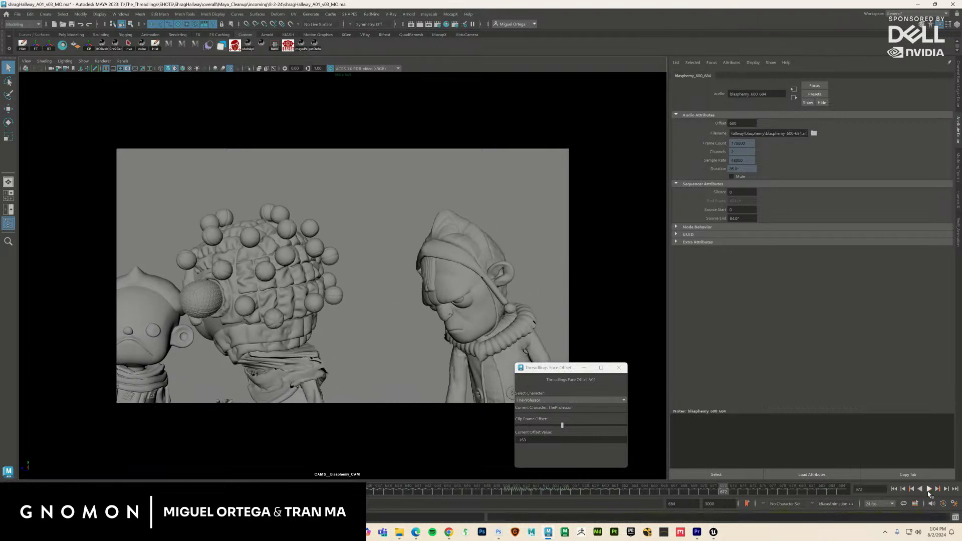
pyautogui.click(895, 490)
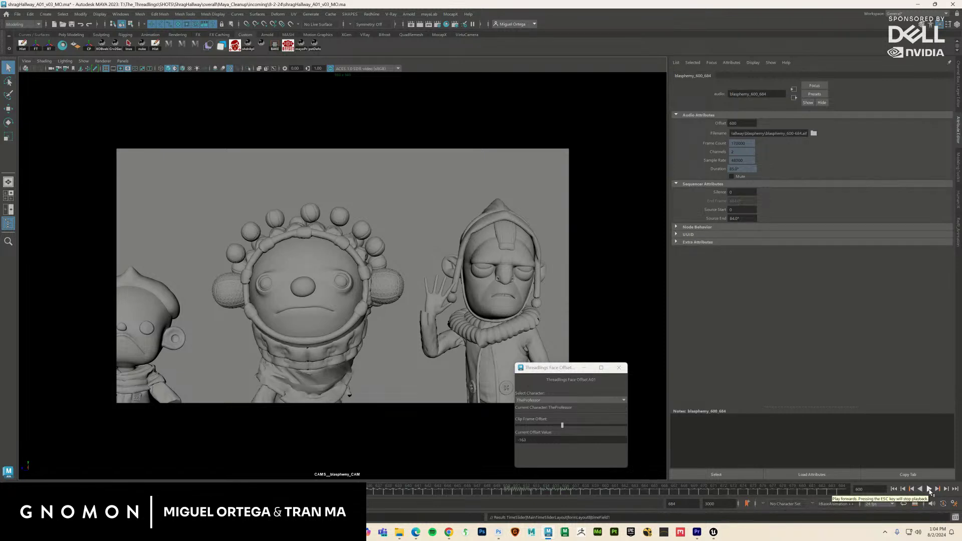
pyautogui.click(929, 489)
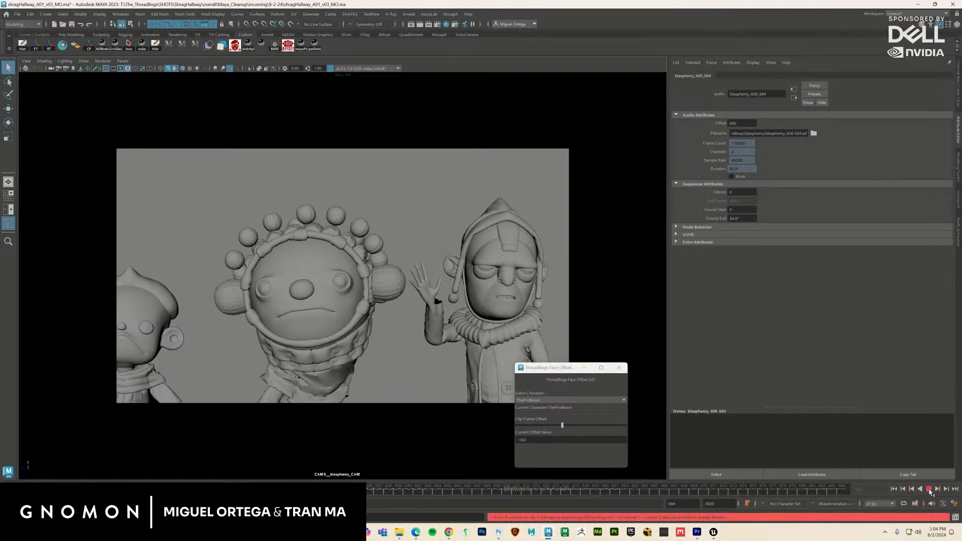
pyautogui.click(929, 490)
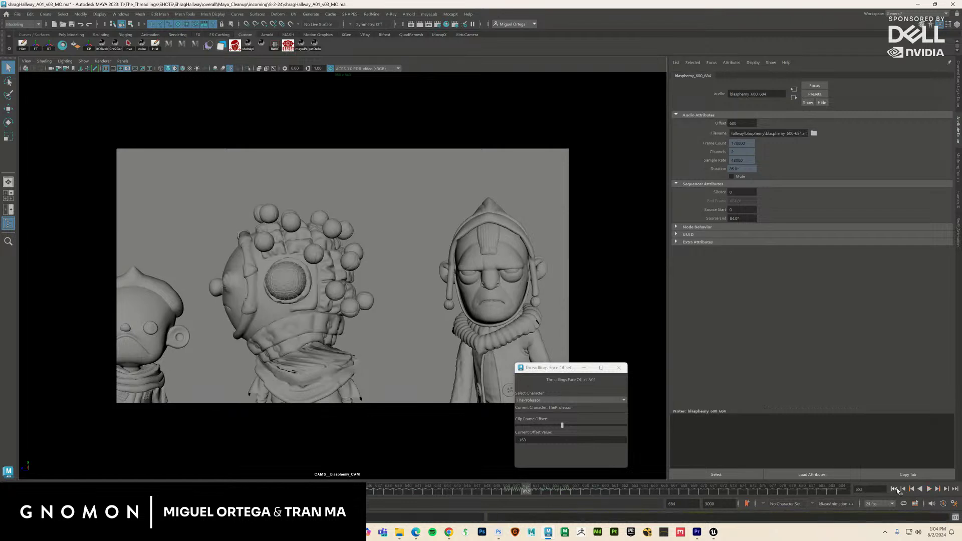
pyautogui.click(902, 489)
pyautogui.click(903, 489)
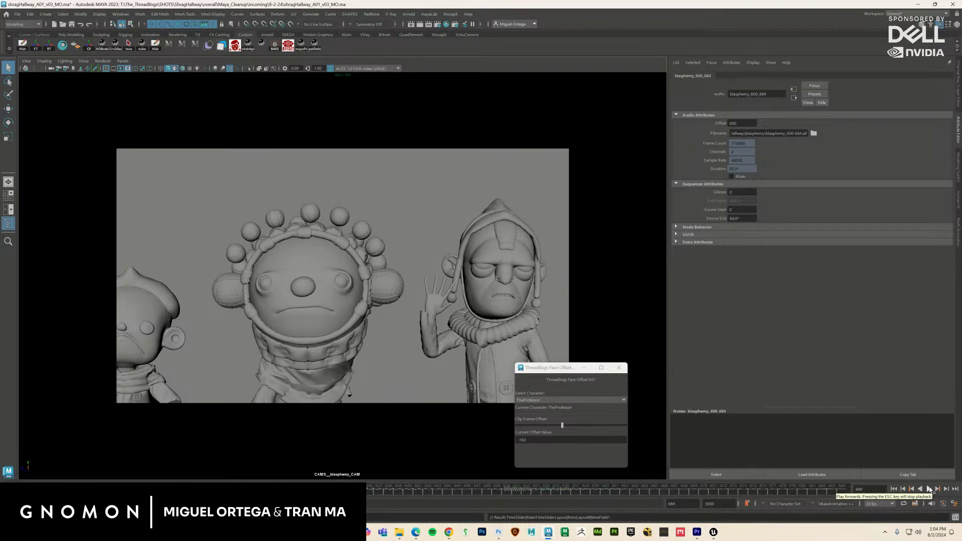
pyautogui.click(930, 489)
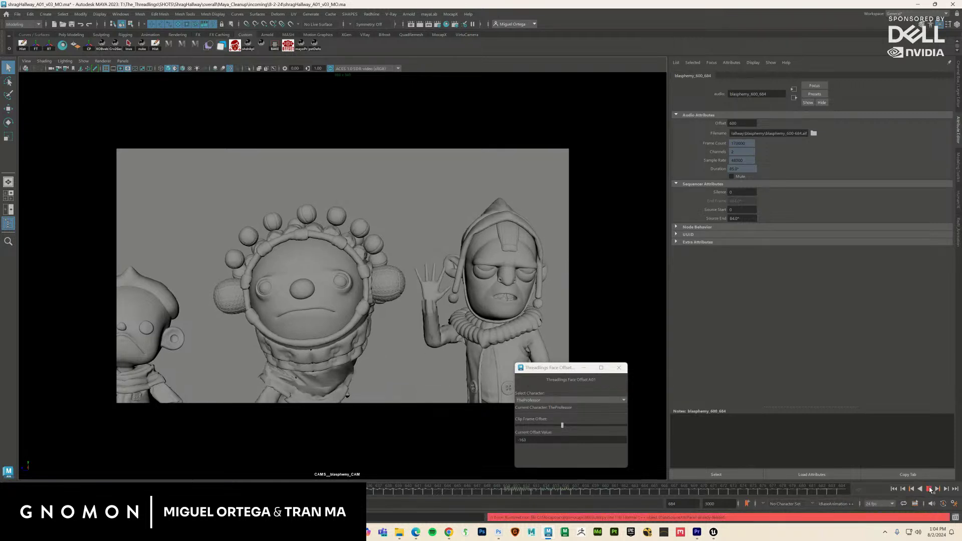
pyautogui.click(930, 490)
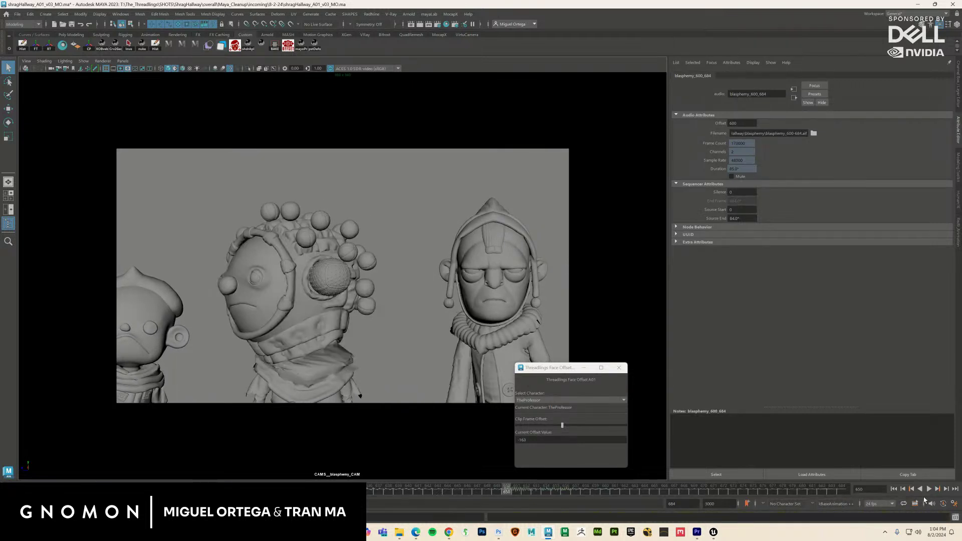
pyautogui.click(910, 489)
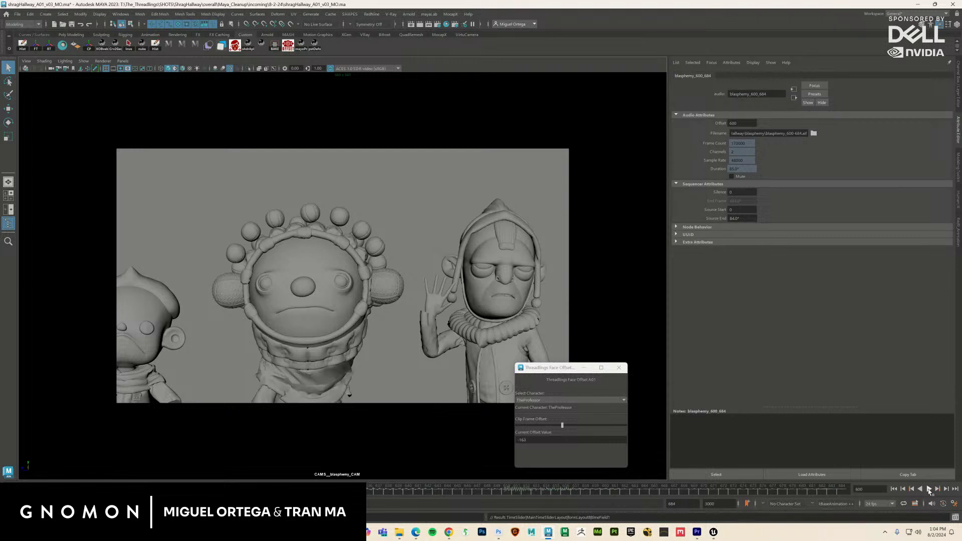
# - Save the hallway shot scene as blasphemy_A01.ma and open the Reference Editor
pyautogui.click(31, 14)
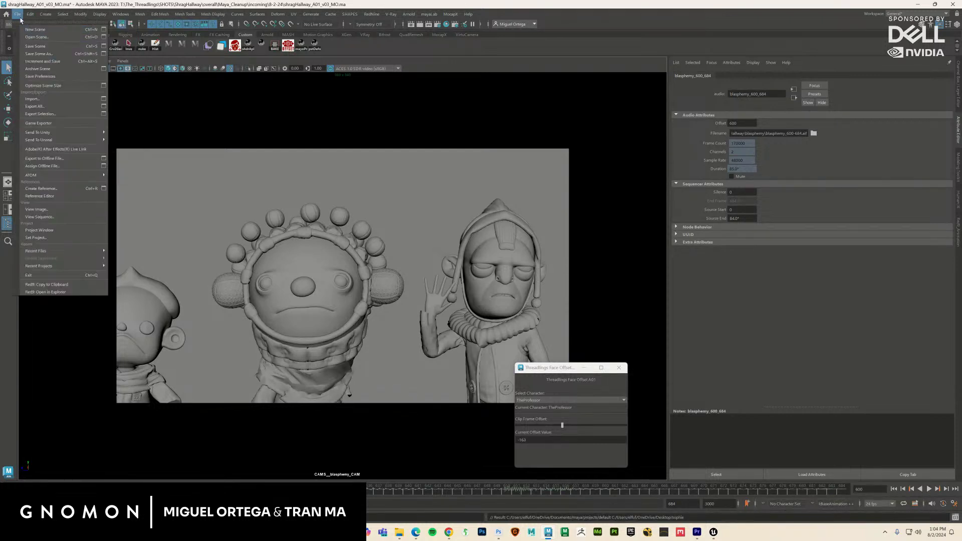
pyautogui.press('Escape')
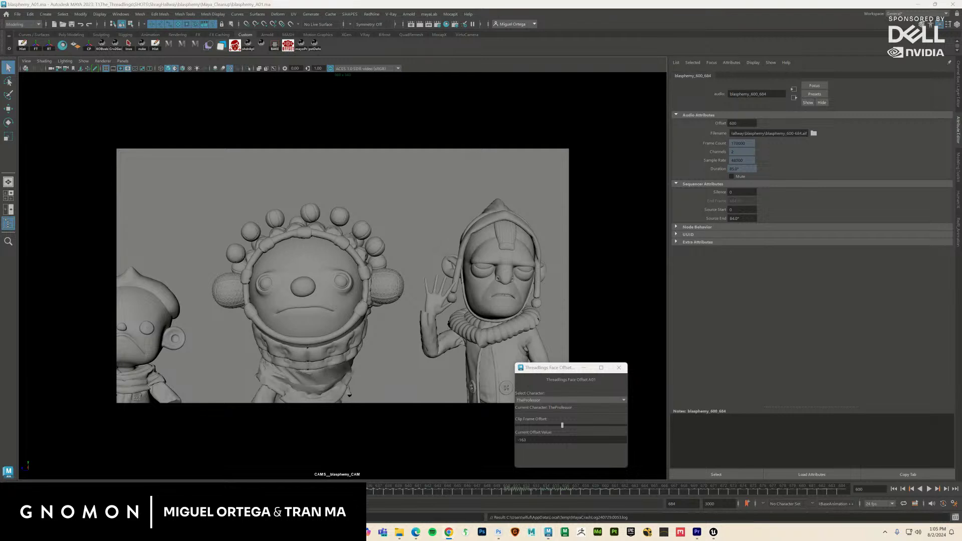
pyautogui.click(17, 14)
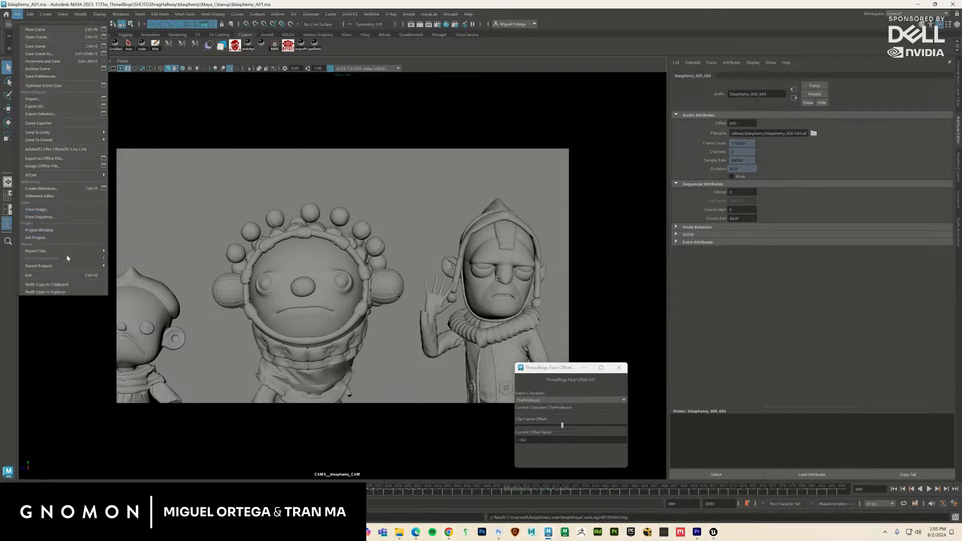
pyautogui.click(69, 199)
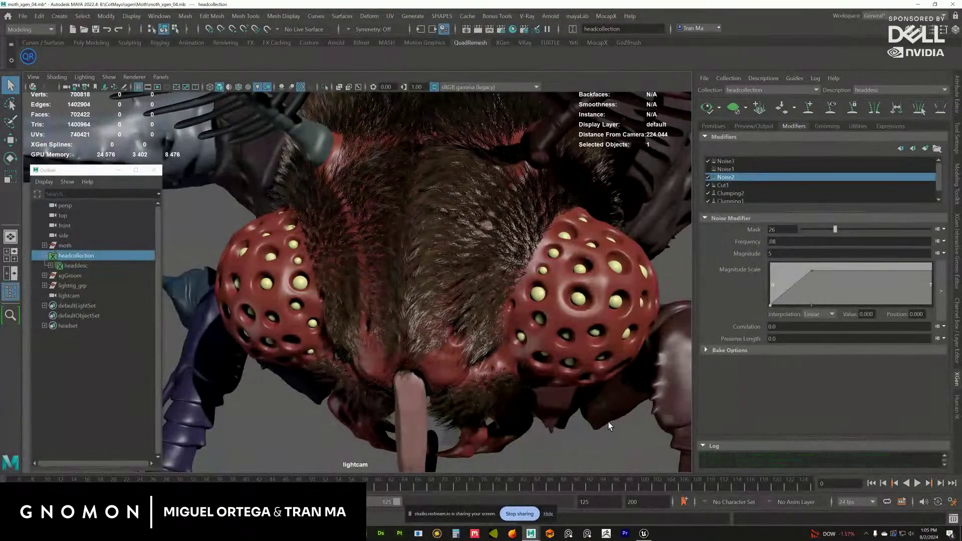
# - Switch to the Unreal Engine moth scene and examine the colored hair on the moth's head up close
pyautogui.click(643, 534)
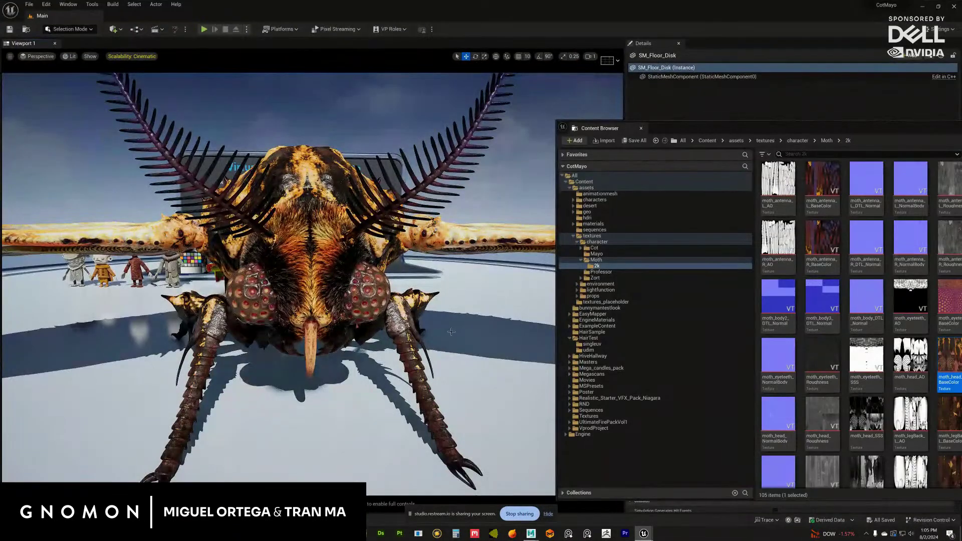
pyautogui.scroll(5, 414, 330)
pyautogui.scroll(5, 417, 331)
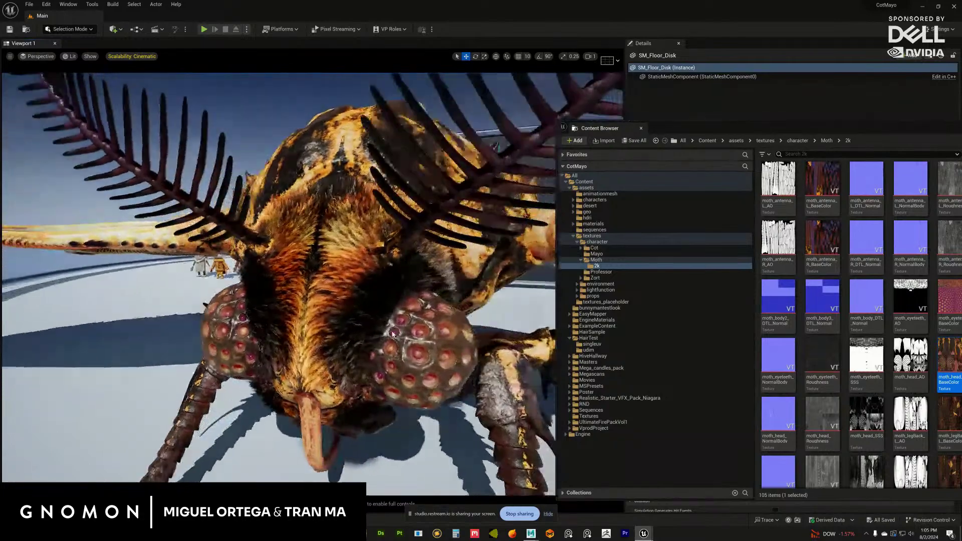
pyautogui.scroll(5, 446, 338)
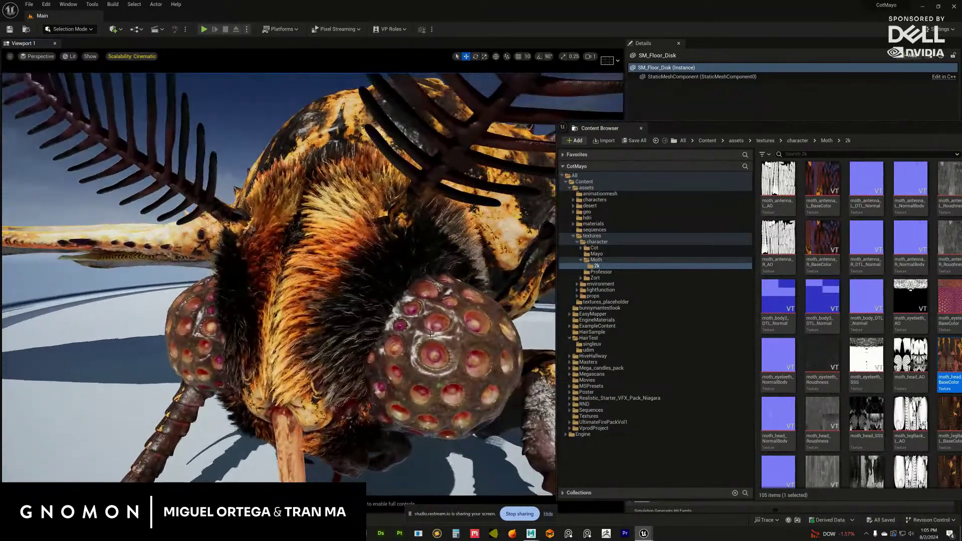
pyautogui.scroll(3, 409, 325)
pyautogui.scroll(3, 409, 324)
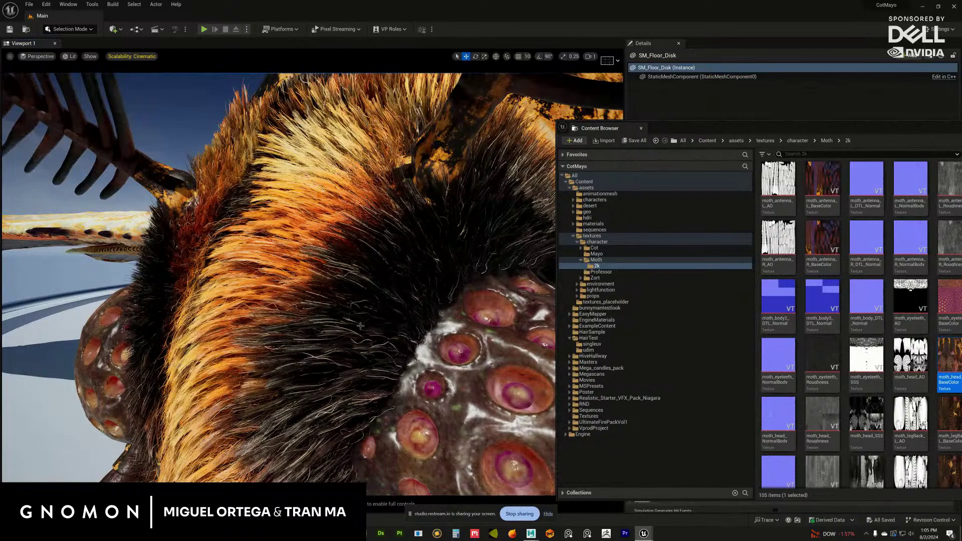
# - Inspect the colored hair around the moth's eye up close and switch back to the moth XGen scene in Maya
pyautogui.moveTo(360, 326); pyautogui.dragTo(390, 311)
pyautogui.keyDown('alt'); pyautogui.moveTo(369, 309); pyautogui.dragTo(560, 205); pyautogui.keyUp('alt')
pyautogui.click(922, 4)
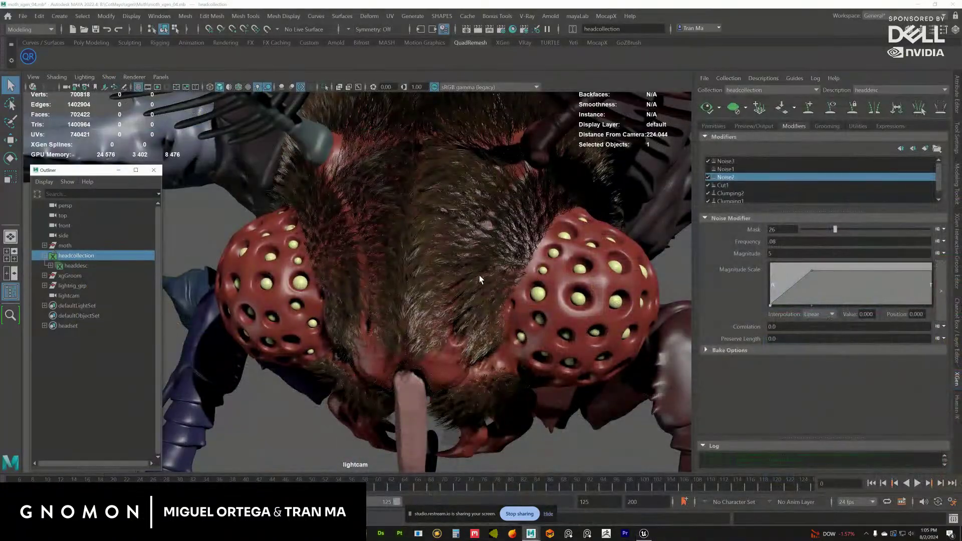
# - Disable the Noise3, Noise2, Cut1 and Clumping2 modifiers of the head hair and update the XGen preview
pyautogui.click(709, 163)
pyautogui.click(709, 177)
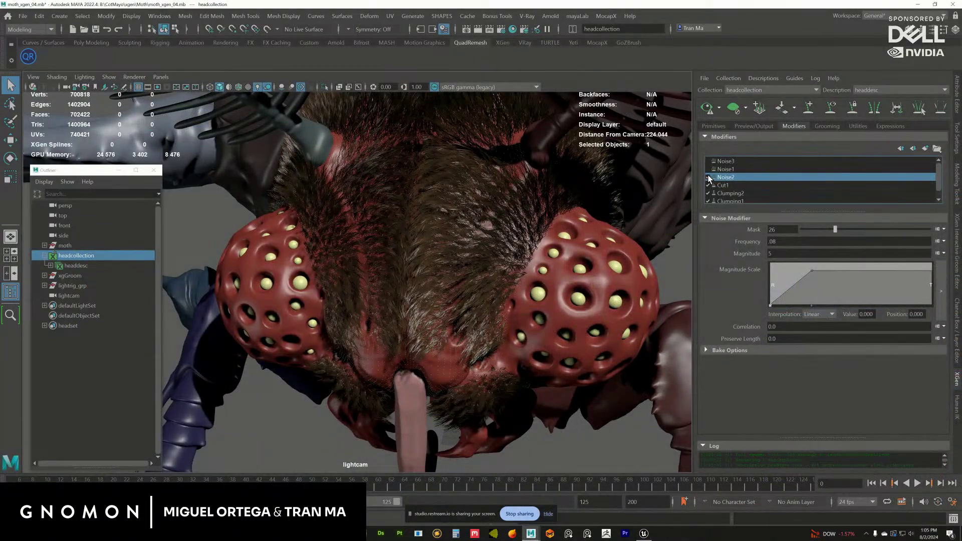
pyautogui.click(708, 186)
pyautogui.click(706, 108)
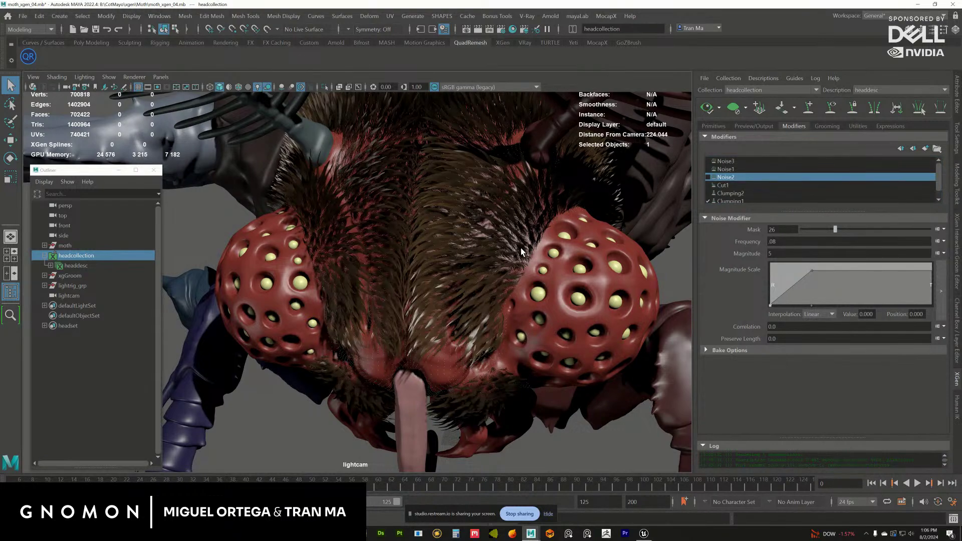
pyautogui.keyDown('alt'); pyautogui.moveTo(521, 251); pyautogui.dragTo(561, 306); pyautogui.keyUp('alt')
pyautogui.scroll(3, 600, 333)
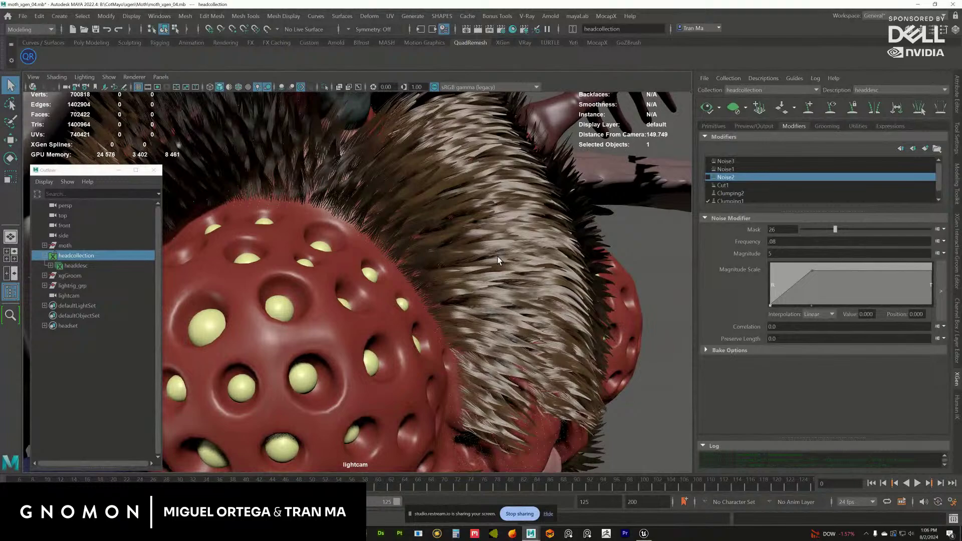
# - Re-enable the Clumping2 and Noise2 modifiers one at a time, updating the head hair preview for each
pyautogui.click(708, 193)
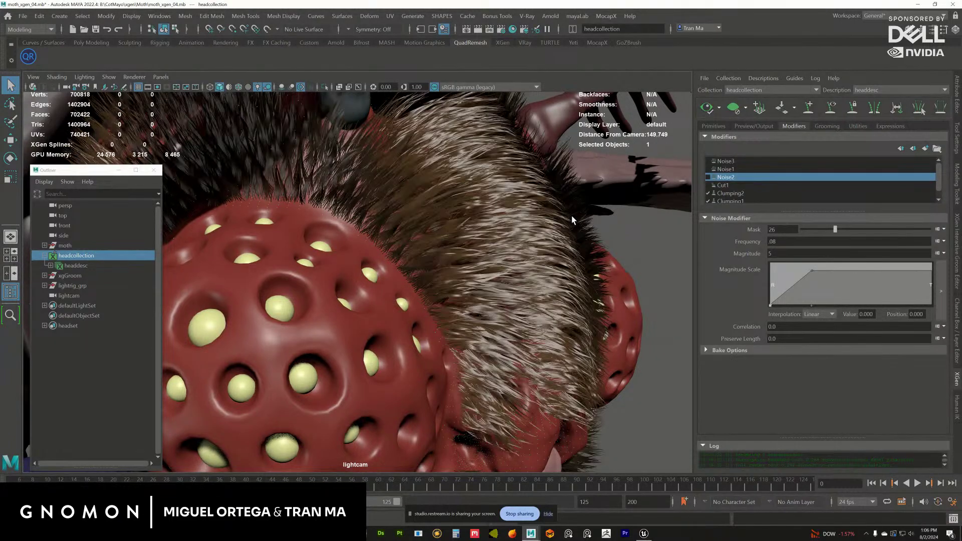
pyautogui.keyDown('alt'); pyautogui.moveTo(574, 221); pyautogui.dragTo(654, 254); pyautogui.keyUp('alt')
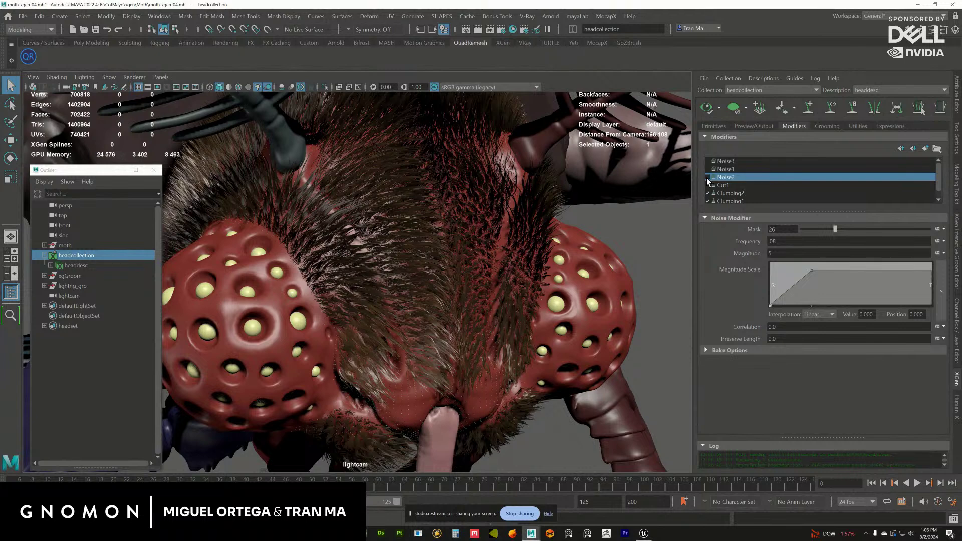
pyautogui.click(708, 177)
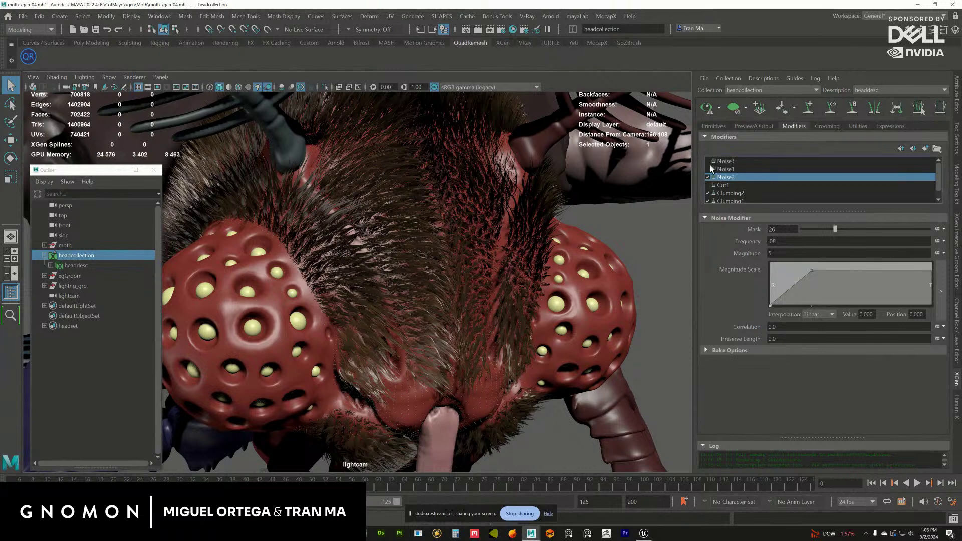
pyautogui.click(706, 107)
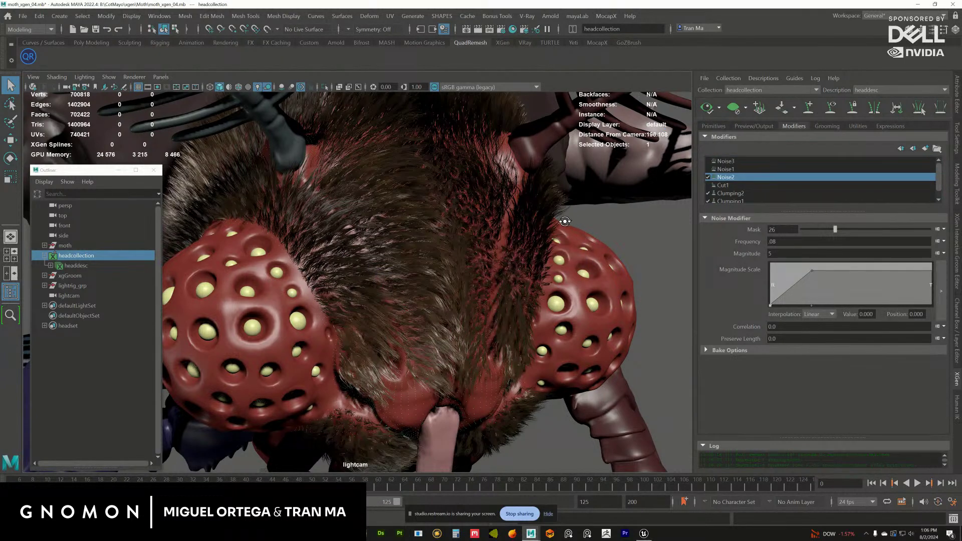
pyautogui.keyDown('alt'); pyautogui.moveTo(565, 221); pyautogui.dragTo(581, 216); pyautogui.keyUp('alt')
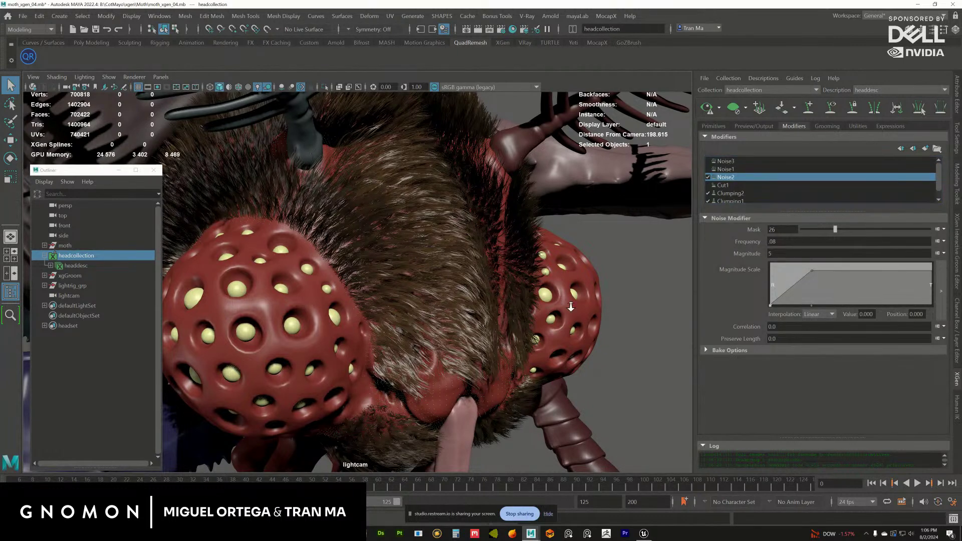
pyautogui.keyDown('alt'); pyautogui.moveTo(565, 306); pyautogui.dragTo(668, 309, button='right'); pyautogui.keyUp('alt')
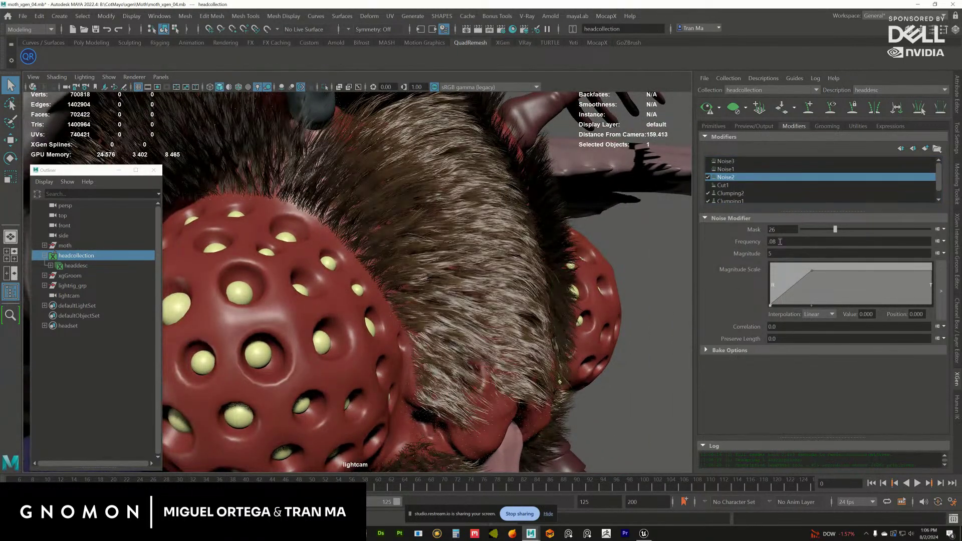
# - Set the Noise2 modifier's mask to 15 and turn Noise2 off to check the head hair without it
pyautogui.doubleClick(767, 229)
pyautogui.write('15')
pyautogui.press('Return')
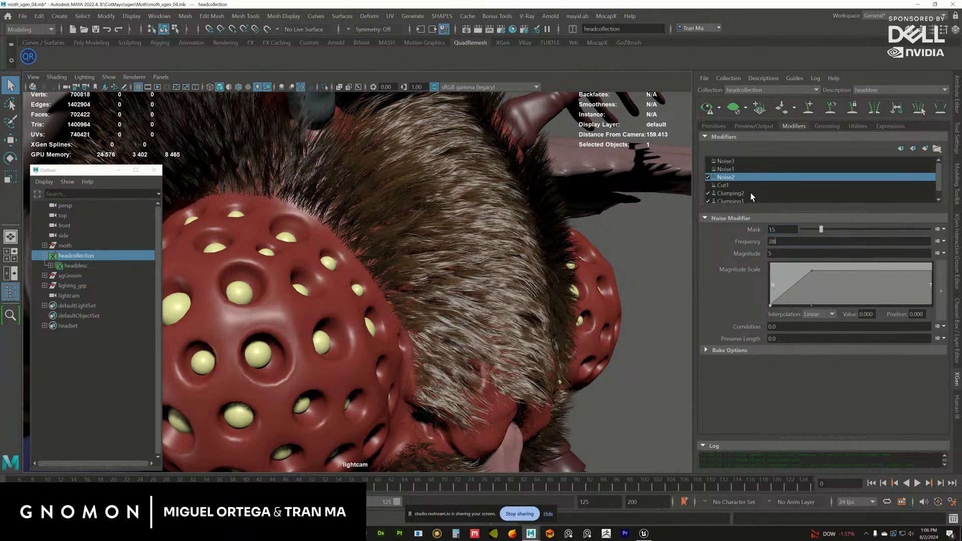
pyautogui.keyDown('alt'); pyautogui.moveTo(559, 219); pyautogui.dragTo(686, 181); pyautogui.keyUp('alt')
pyautogui.click(708, 177)
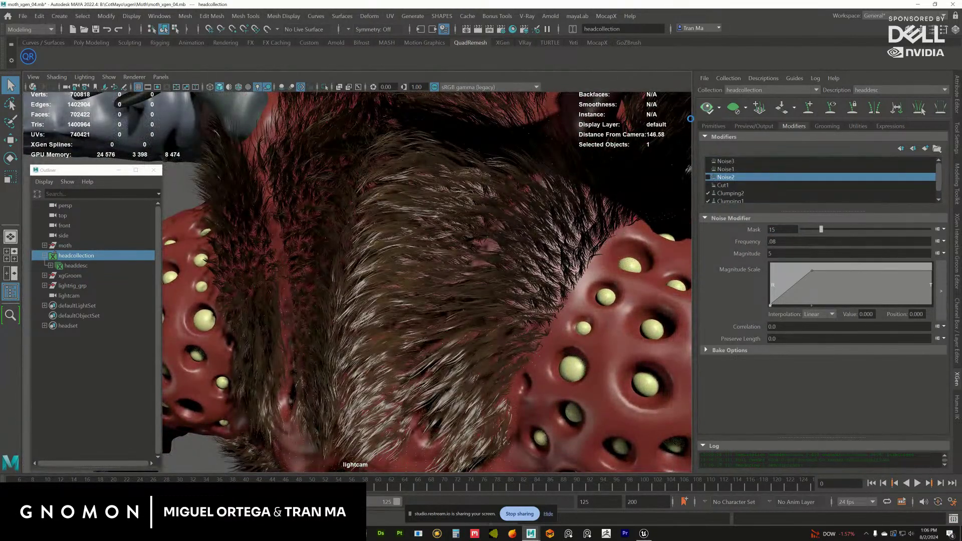
pyautogui.keyDown('alt'); pyautogui.moveTo(474, 260); pyautogui.dragTo(689, 189); pyautogui.keyUp('alt')
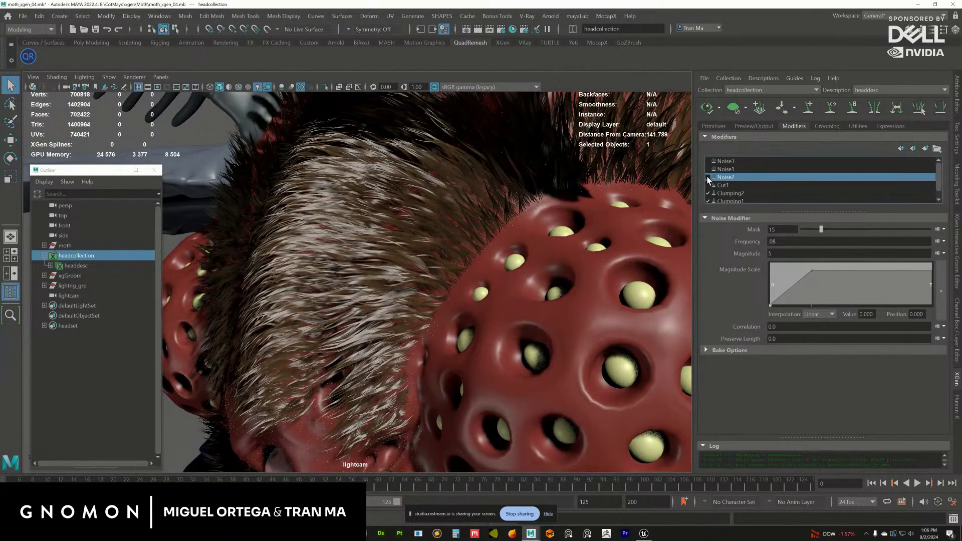
# - Set the noise amount in the Clumping2 modifier's Noise Effect to 3
pyautogui.click(726, 193)
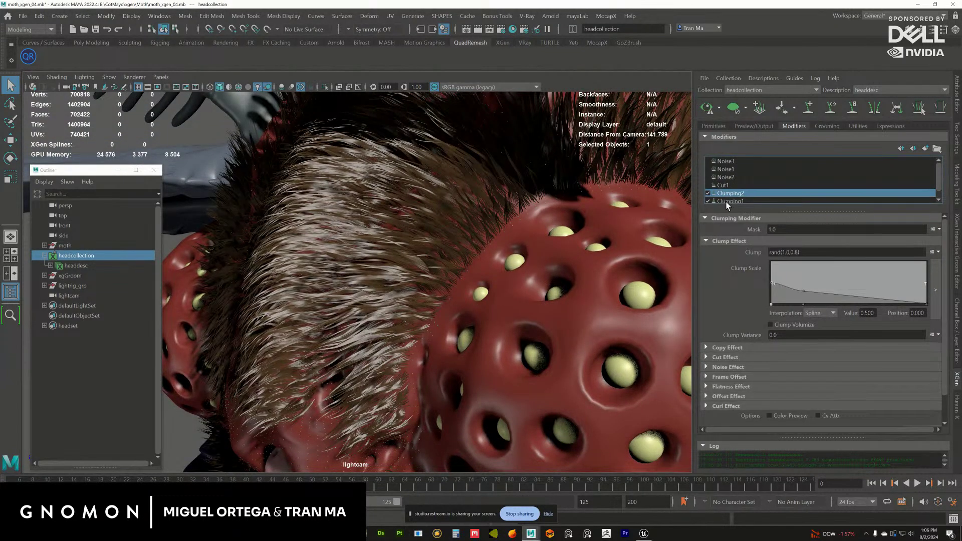
pyautogui.click(746, 370)
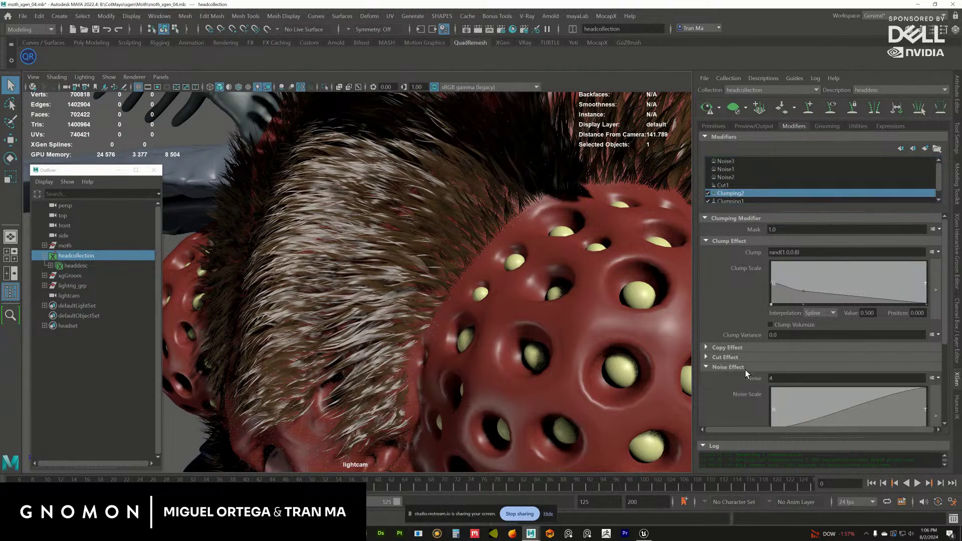
pyautogui.doubleClick(778, 379)
pyautogui.write('3')
pyautogui.keyDown('alt'); pyautogui.moveTo(519, 233); pyautogui.dragTo(547, 235); pyautogui.keyUp('alt')
# - Turn the Noise2 modifier back on, set its mask to 10 and update the head hair preview
pyautogui.click(713, 178)
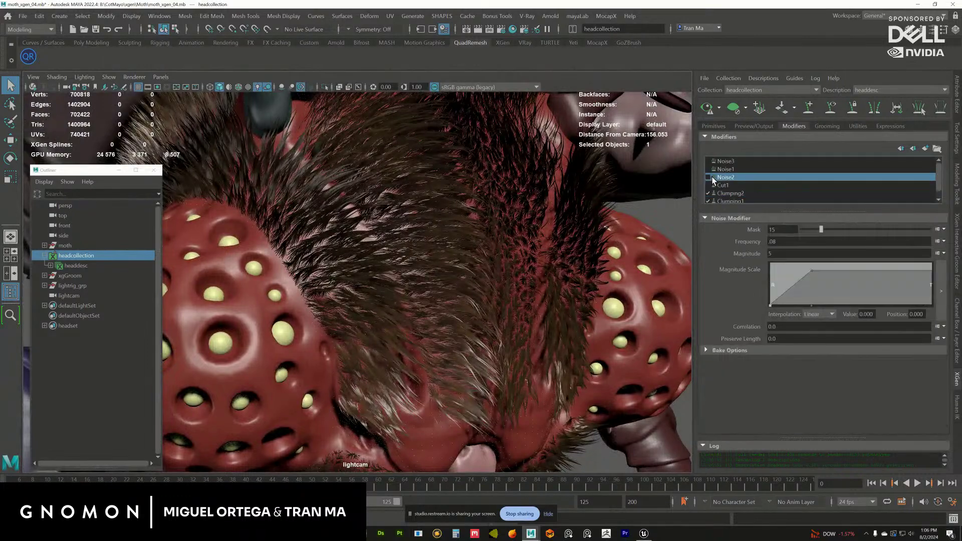
pyautogui.click(709, 177)
pyautogui.click(707, 107)
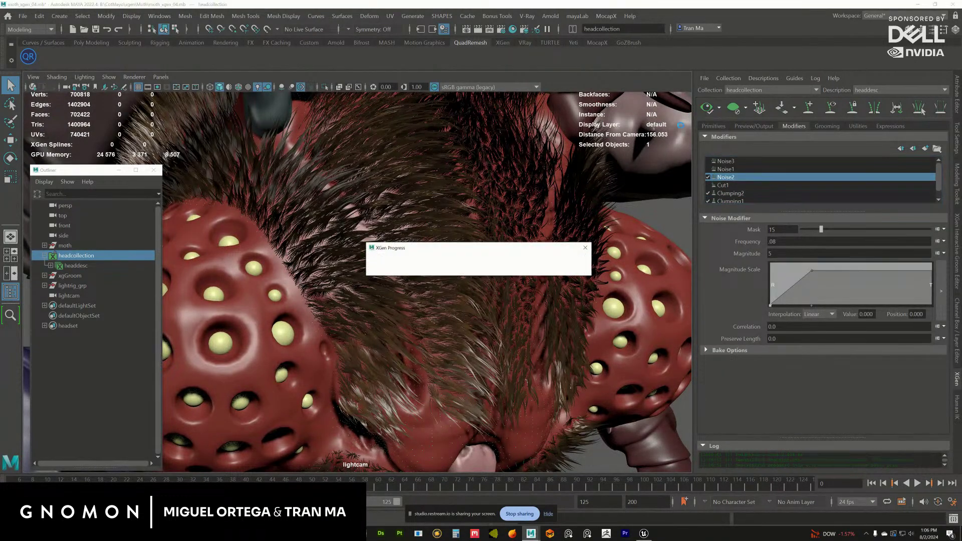
pyautogui.keyDown('alt'); pyautogui.moveTo(609, 193); pyautogui.dragTo(626, 203); pyautogui.keyUp('alt')
pyautogui.press('Return')
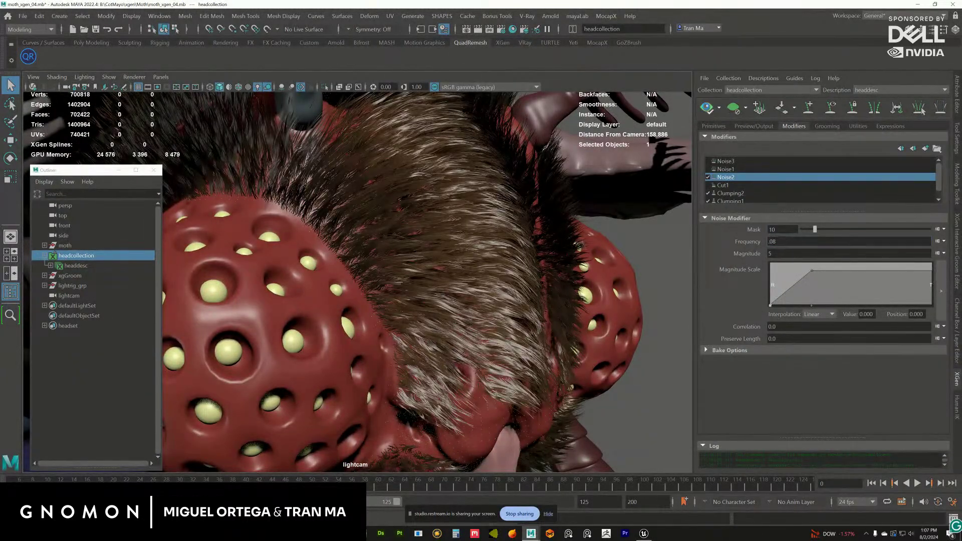
pyautogui.click(707, 106)
# - Re-enable the Noise3 modifier and update the head hair preview
pyautogui.click(732, 168)
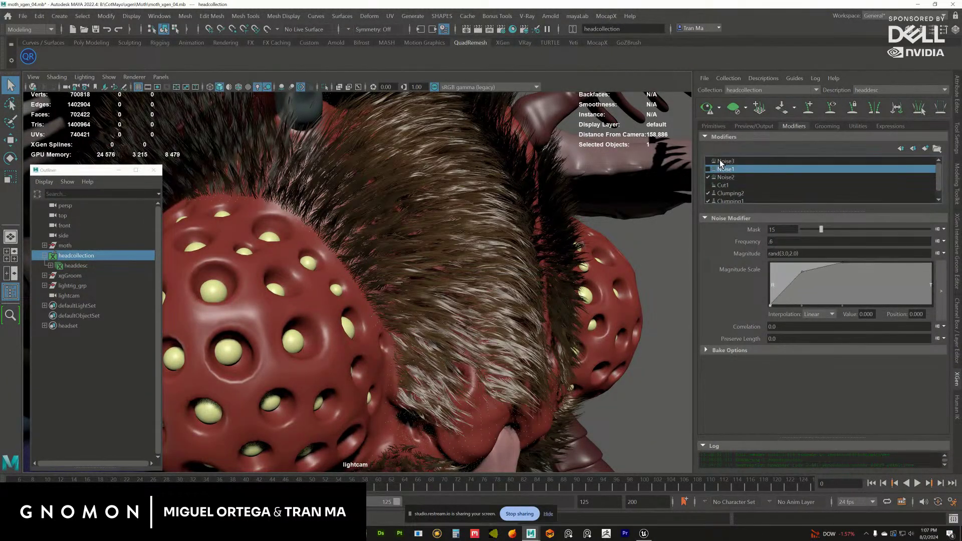
pyautogui.click(722, 160)
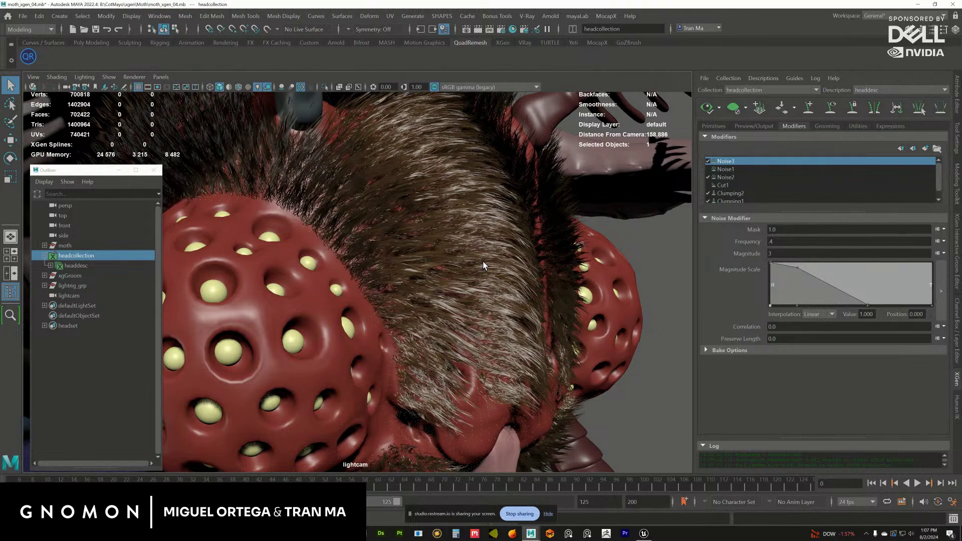
pyautogui.keyDown('alt'); pyautogui.moveTo(484, 268); pyautogui.dragTo(508, 261); pyautogui.keyUp('alt')
# - Set the head hair's primitive density to 5, update the preview and check the coverage around the moth's head
pyautogui.click(712, 125)
pyautogui.moveTo(782, 187); pyautogui.dragTo(749, 191)
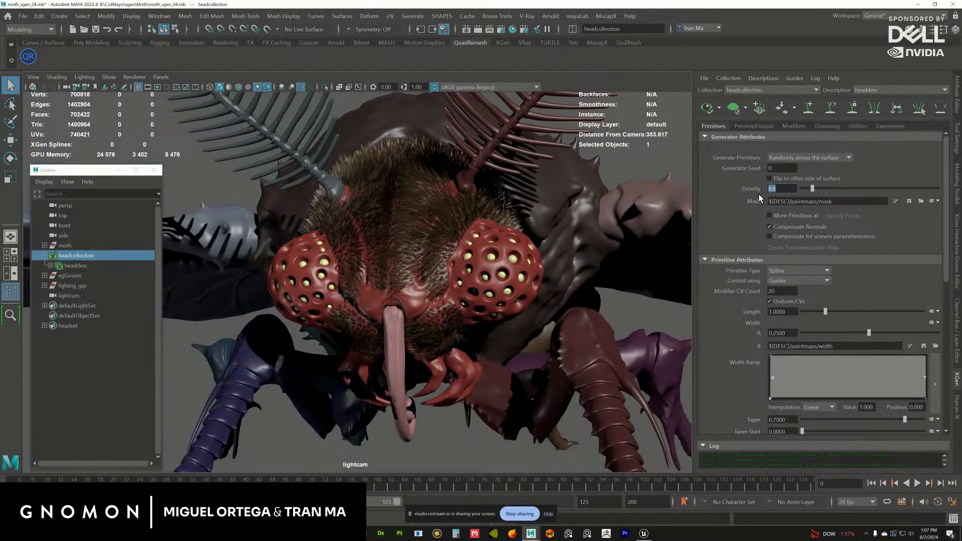
pyautogui.write('5')
pyautogui.press('Return')
pyautogui.click(709, 109)
pyautogui.keyDown('alt'); pyautogui.moveTo(524, 226); pyautogui.dragTo(576, 267); pyautogui.keyUp('alt')
pyautogui.keyDown('alt'); pyautogui.moveTo(515, 257); pyautogui.dragTo(546, 270); pyautogui.keyUp('alt')
pyautogui.click(559, 267)
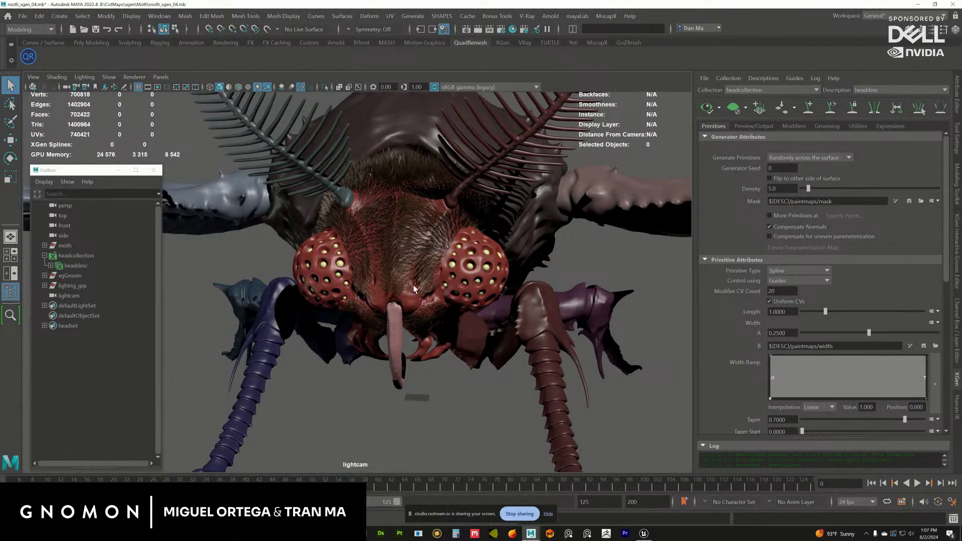
pyautogui.keyDown('alt'); pyautogui.moveTo(414, 289); pyautogui.dragTo(436, 303); pyautogui.keyUp('alt')
pyautogui.press('[')
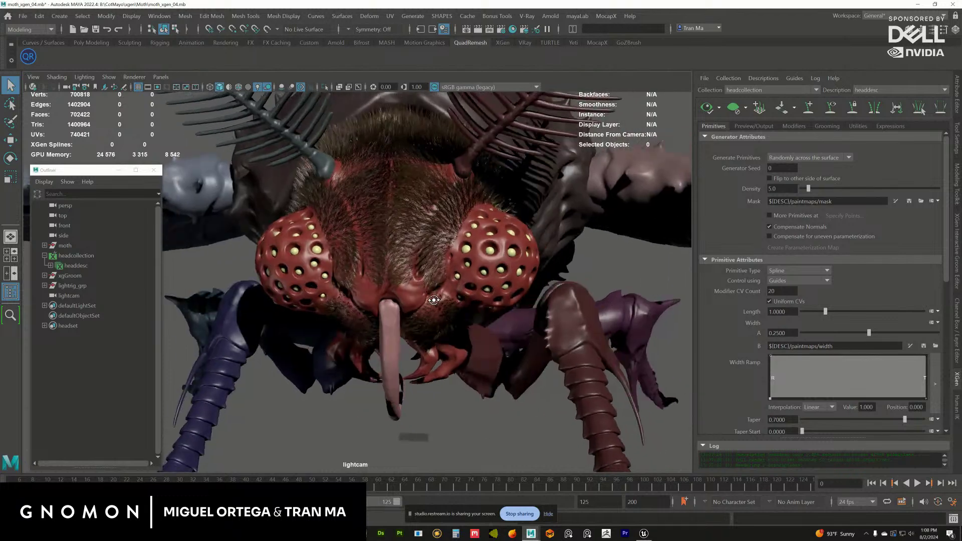
# - Convert the headdesc XGen description to an interactive groom without an output prefix
pyautogui.click(76, 266)
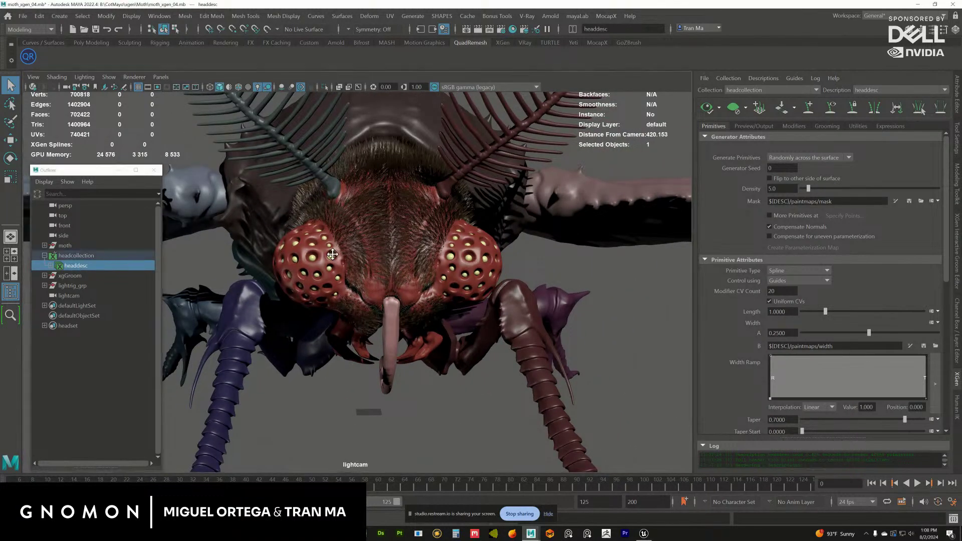
pyautogui.keyDown('alt'); pyautogui.moveTo(325, 175); pyautogui.dragTo(378, 152); pyautogui.keyUp('alt')
pyautogui.press('5')
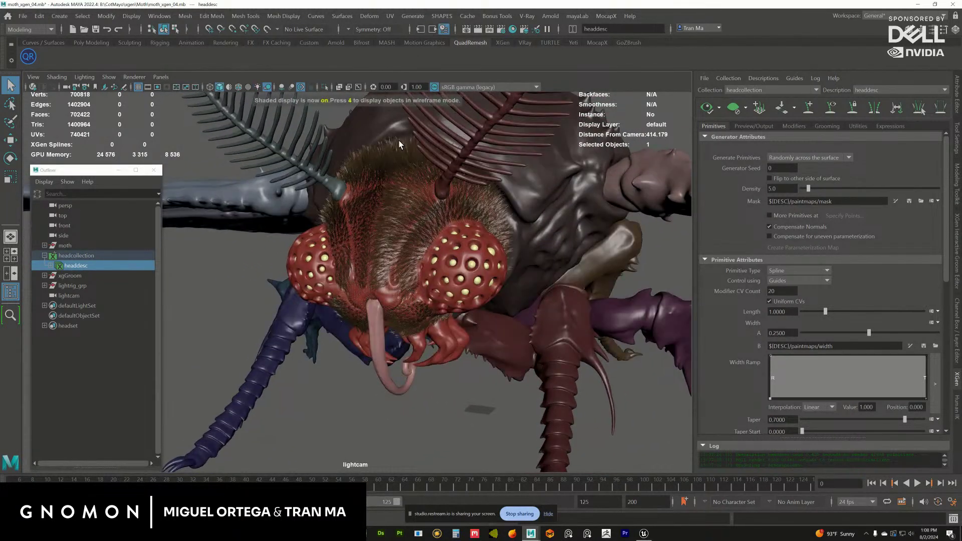
pyautogui.click(467, 16)
pyautogui.moveTo(477, 36)
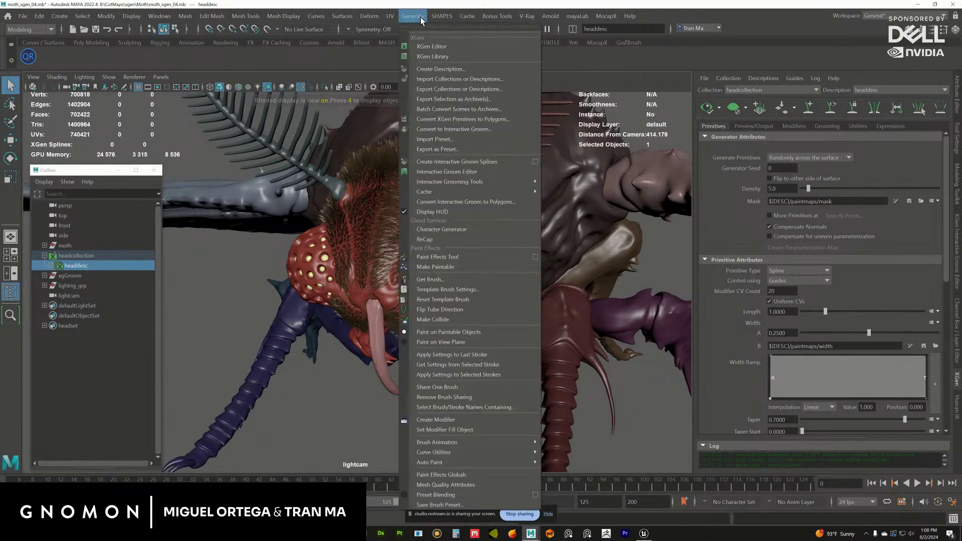
pyautogui.moveTo(423, 16)
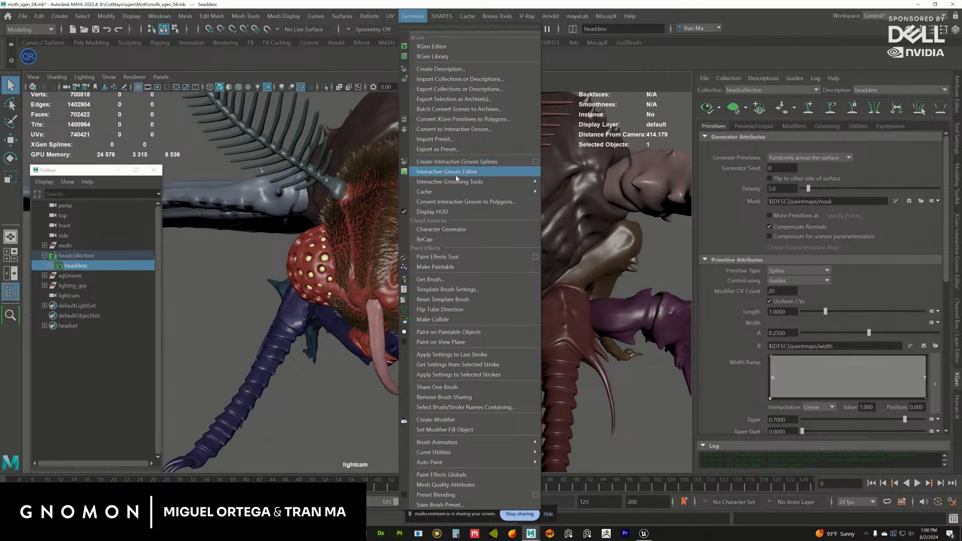
pyautogui.click(475, 130)
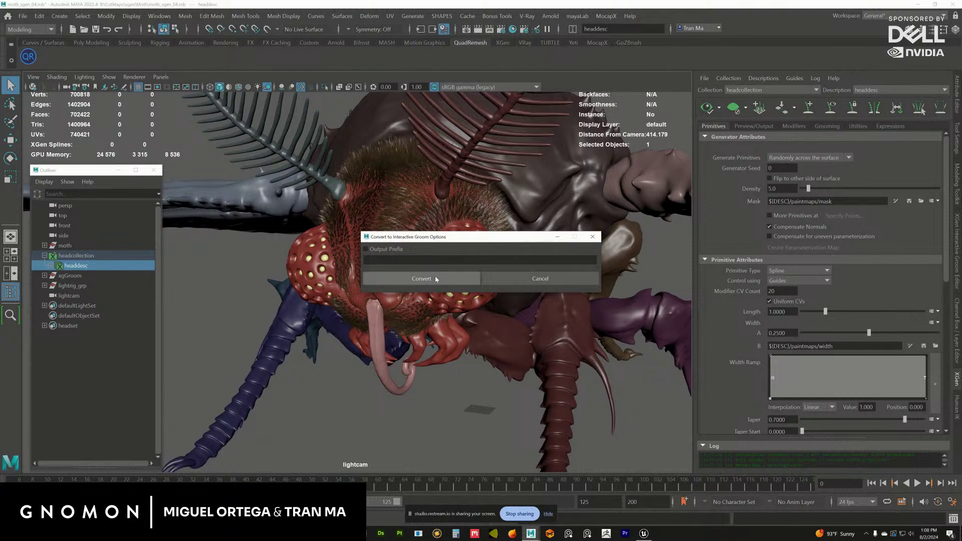
# - Hide the original headcollection and select the converted spline description to inspect the interactive groom on the moth's head
pyautogui.click(76, 255)
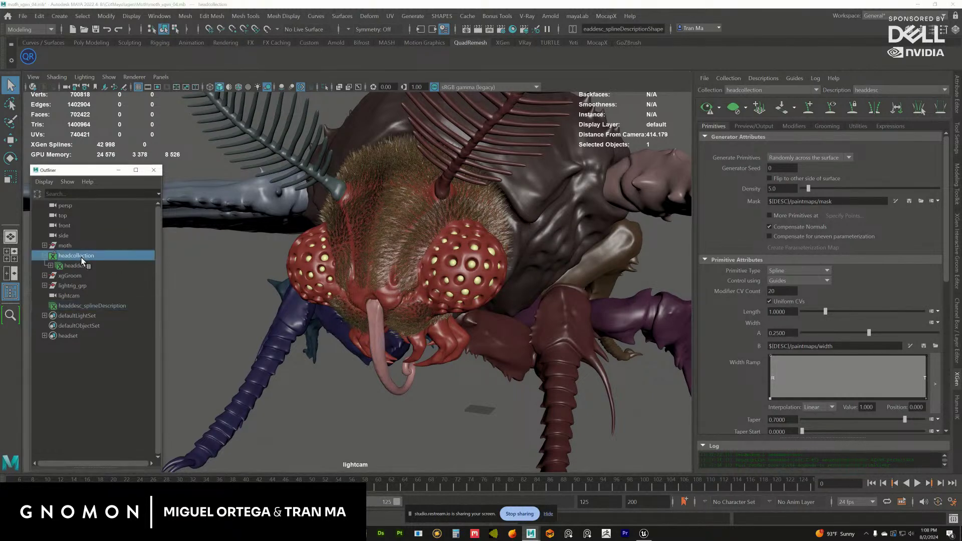
pyautogui.hotkey('ctrl', 'h')
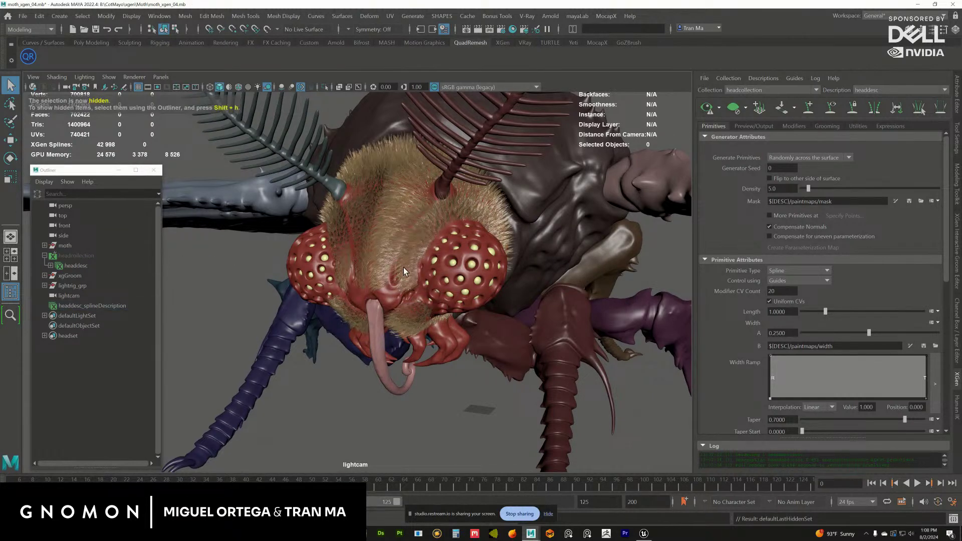
pyautogui.keyDown('alt'); pyautogui.moveTo(404, 269); pyautogui.dragTo(363, 273); pyautogui.keyUp('alt')
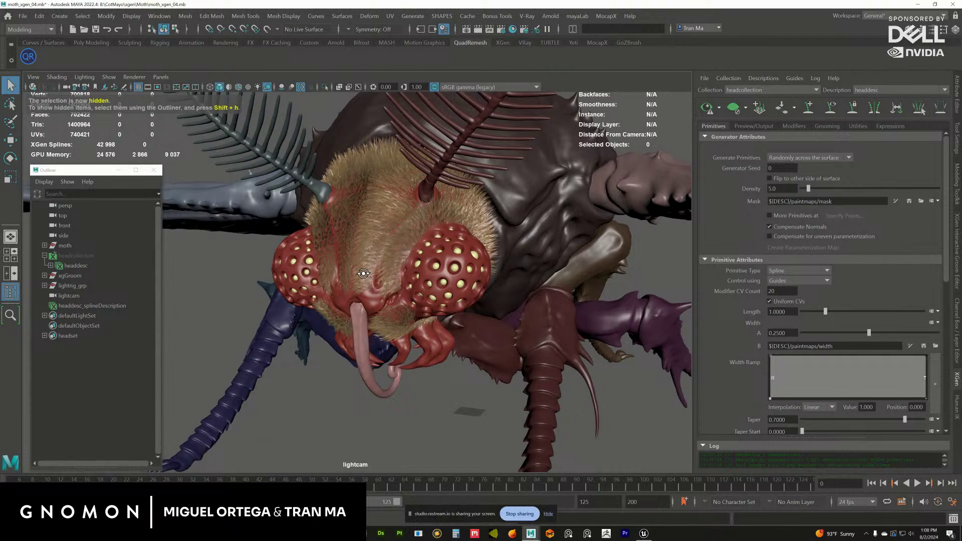
pyautogui.click(120, 306)
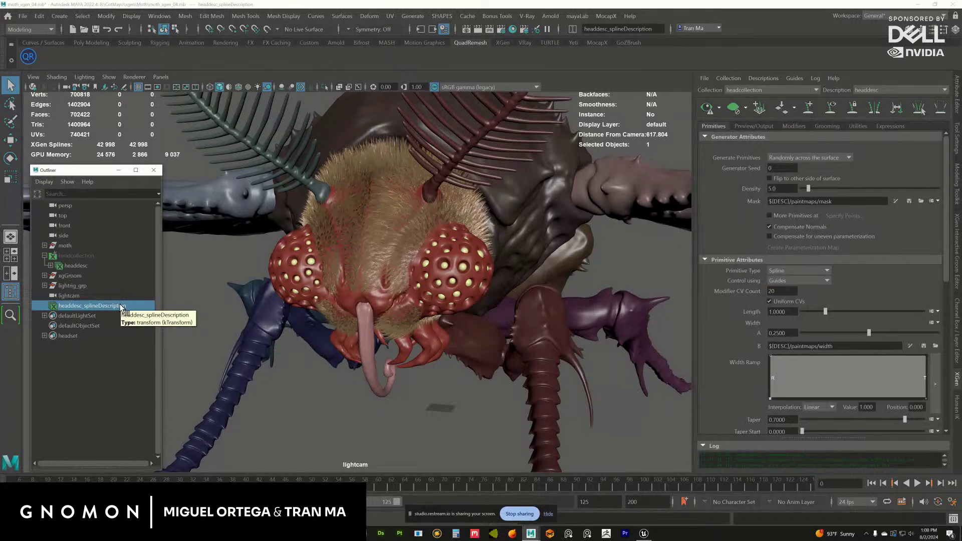
pyautogui.scroll(3, 385, 250)
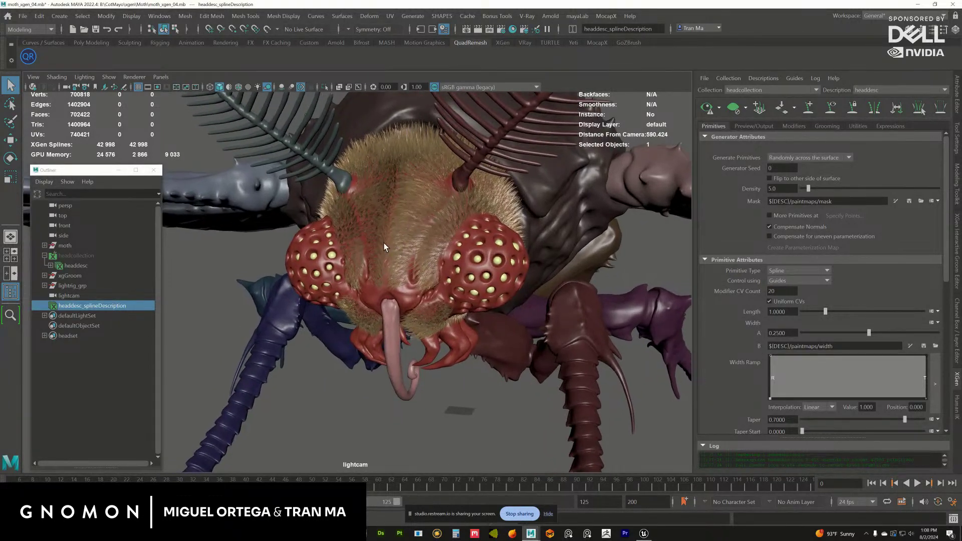
pyautogui.keyDown('alt'); pyautogui.moveTo(385, 248); pyautogui.dragTo(388, 247); pyautogui.keyUp('alt')
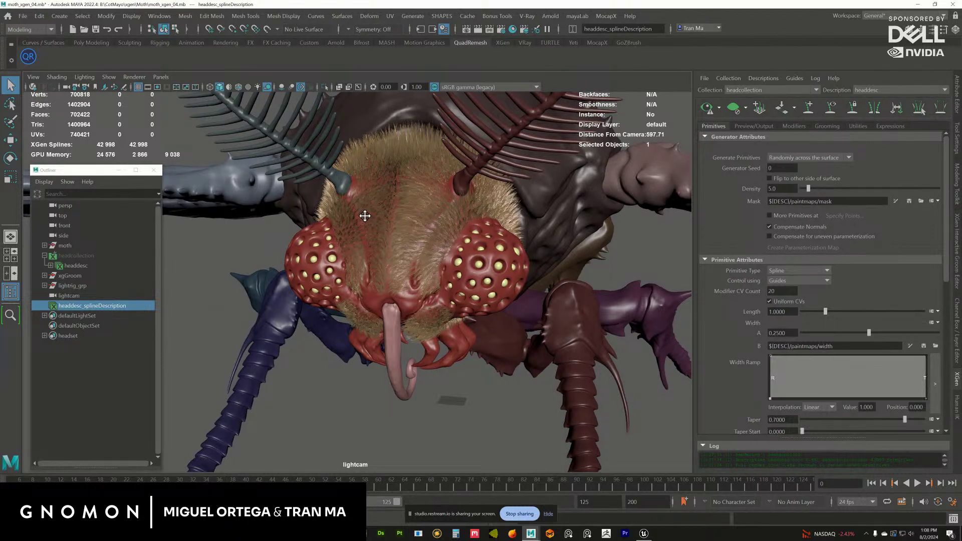
pyautogui.keyDown('alt'); pyautogui.moveTo(372, 218); pyautogui.dragTo(388, 235, button='right'); pyautogui.keyUp('alt')
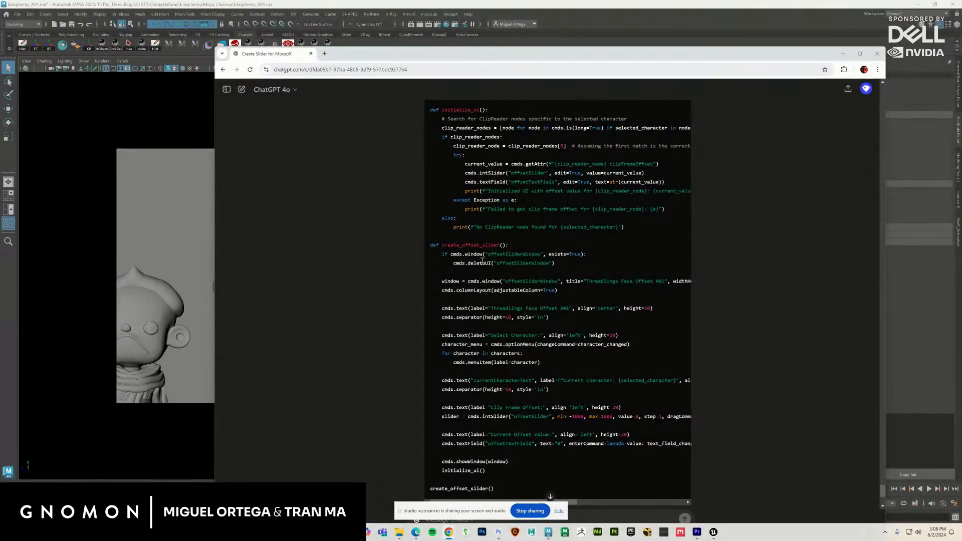
# - Read through the ChatGPT conversation's updated Python script for the MocapX clip frame offset slider and its explanation
pyautogui.scroll(6, 551, 253)
pyautogui.scroll(8, 550, 258)
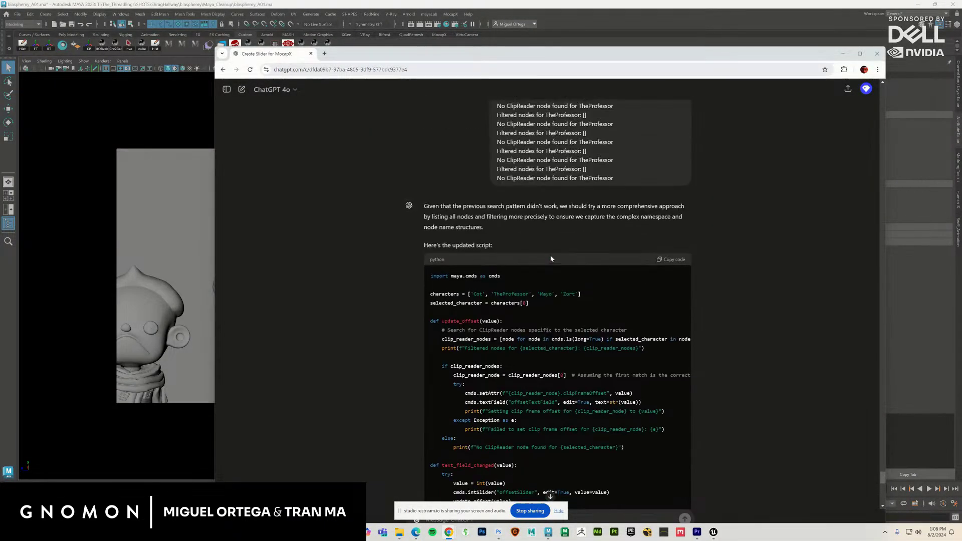
pyautogui.scroll(-2, 552, 262)
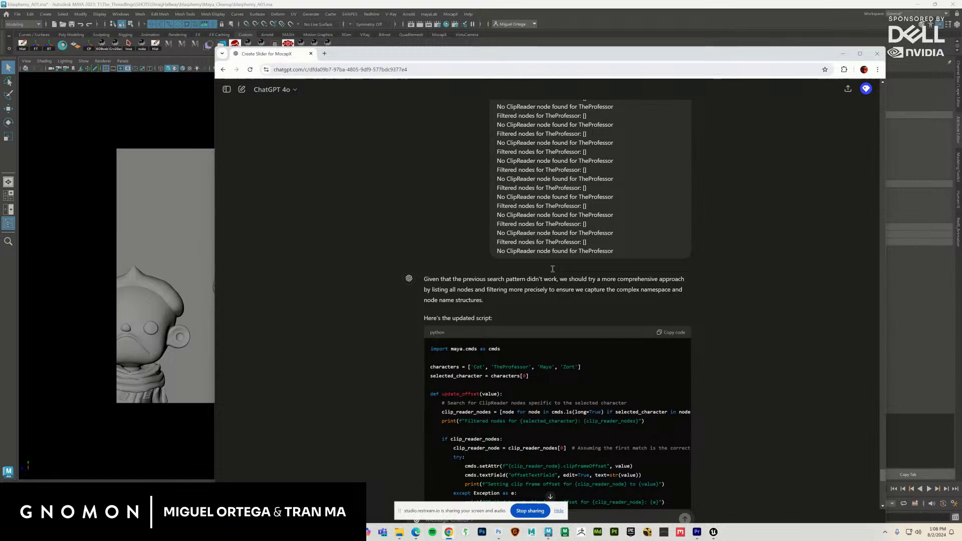
pyautogui.scroll(2, 552, 275)
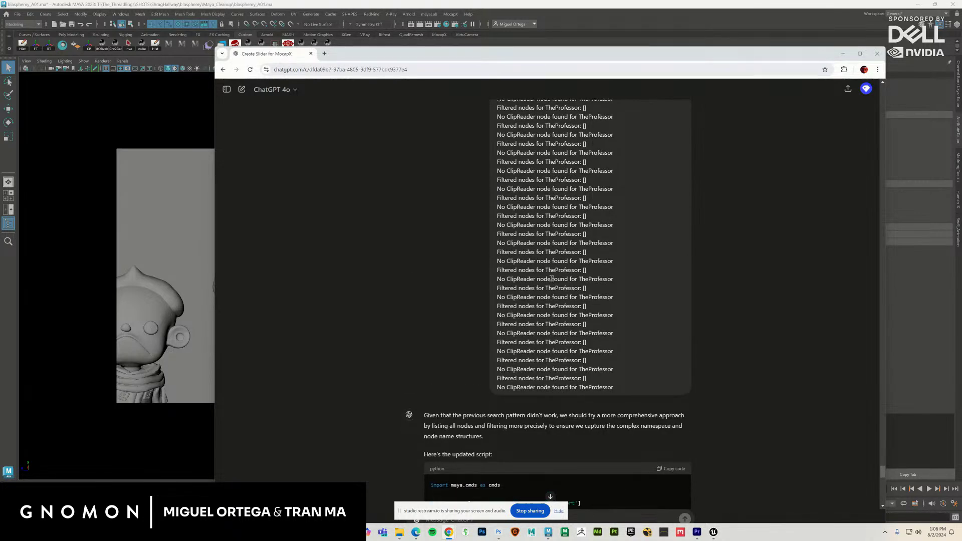
pyautogui.scroll(-2, 554, 279)
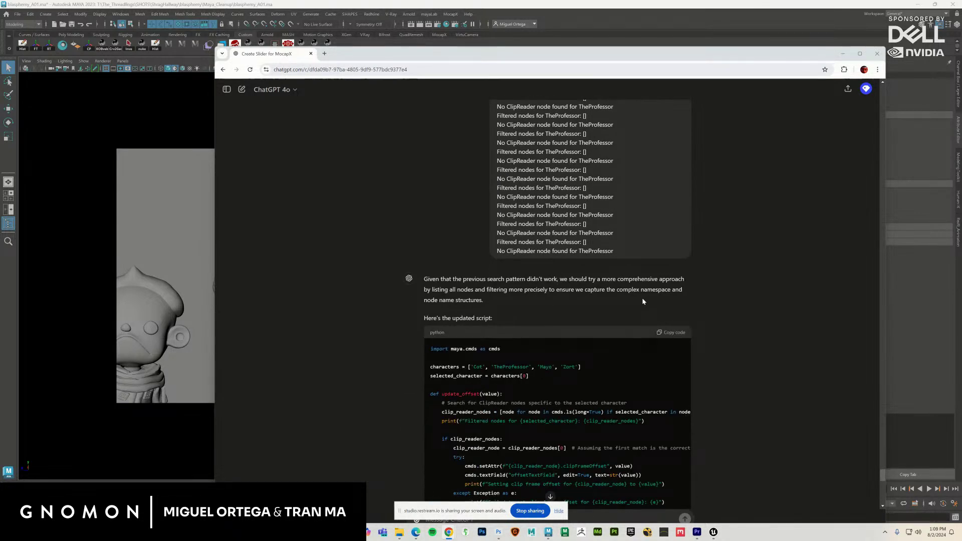
pyautogui.scroll(-3, 643, 301)
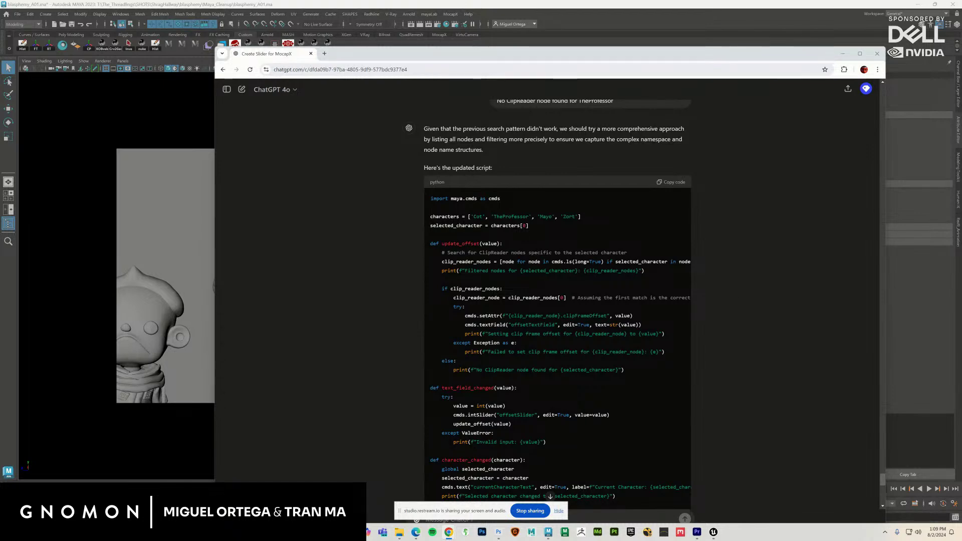
pyautogui.scroll(-3, 712, 270)
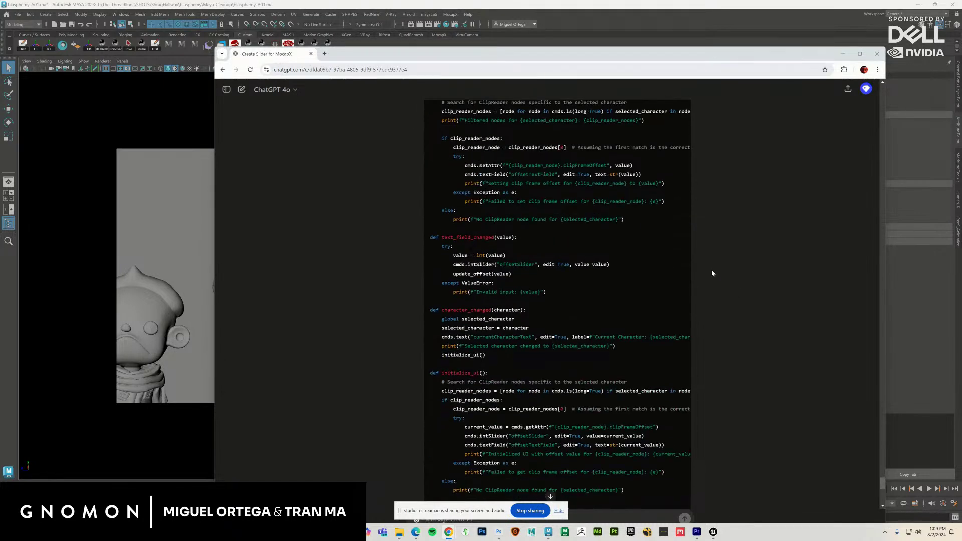
pyautogui.scroll(2, 712, 269)
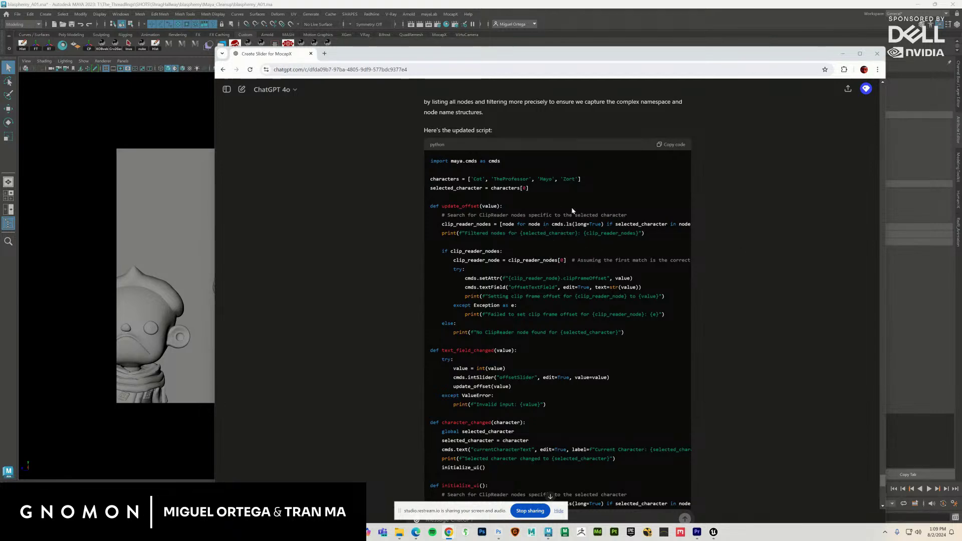
pyautogui.scroll(-3, 581, 261)
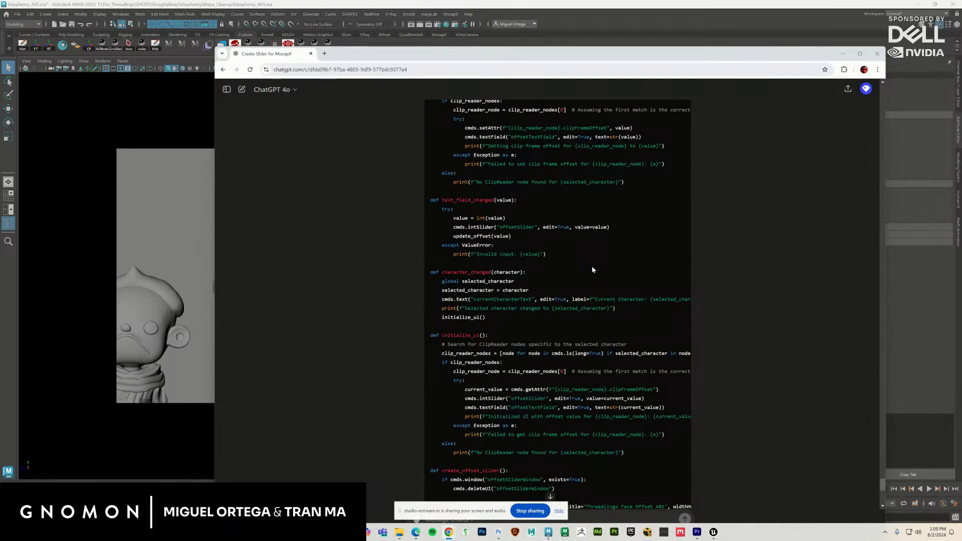
pyautogui.scroll(-9, 592, 266)
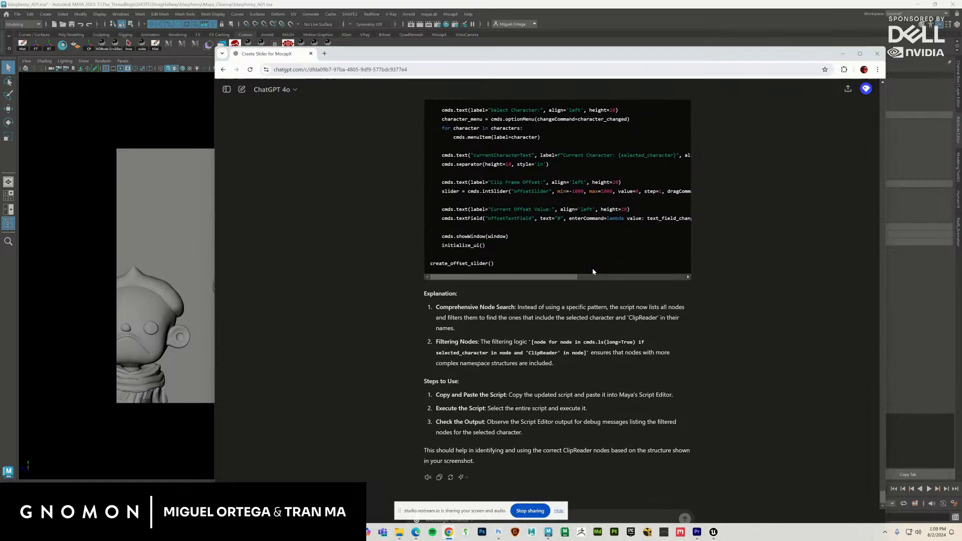
# - Review the opening prompt about a MocapX clip frame offset slider, and return to the latest script in the conversation
pyautogui.scroll(10, 593, 271)
pyautogui.moveTo(884, 499); pyautogui.dragTo(900, 86)
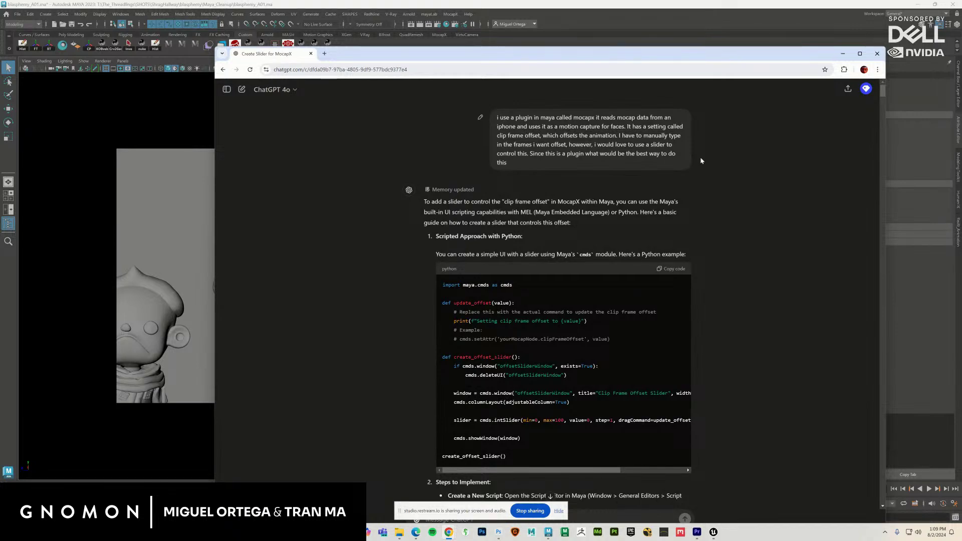
pyautogui.moveTo(883, 102); pyautogui.dragTo(897, 480)
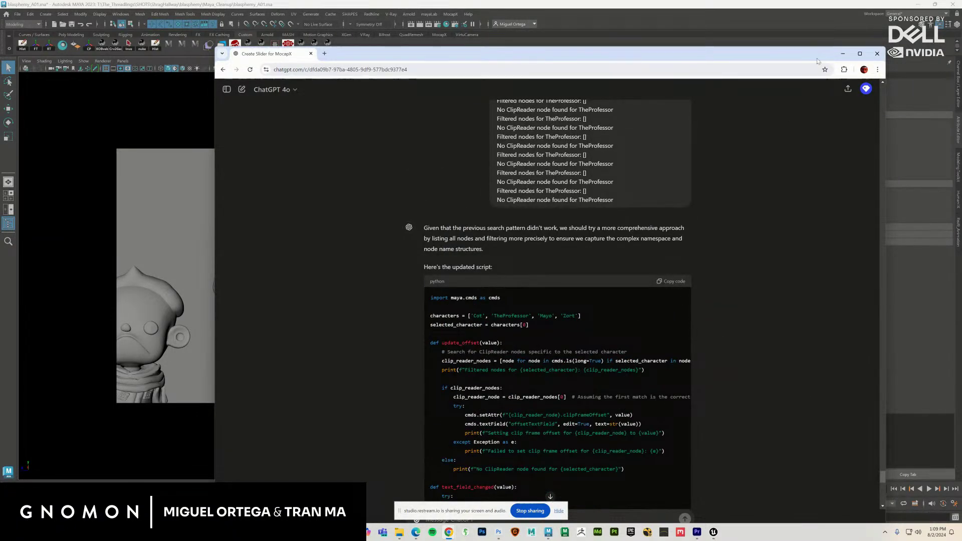
# - Switch back to Maya, move the Threadlings Face Offset window beside the professor's head and view its list of characters
pyautogui.click(843, 53)
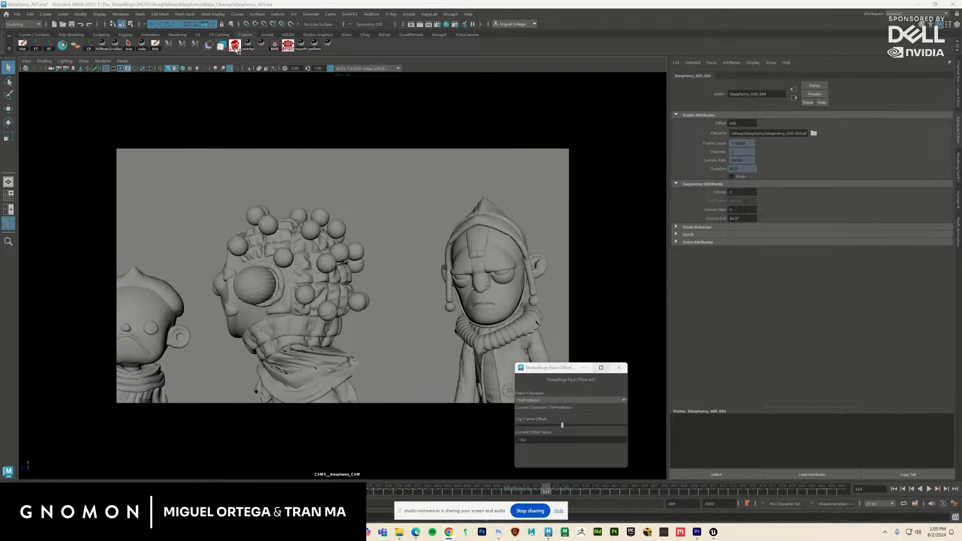
pyautogui.moveTo(549, 371); pyautogui.dragTo(588, 161)
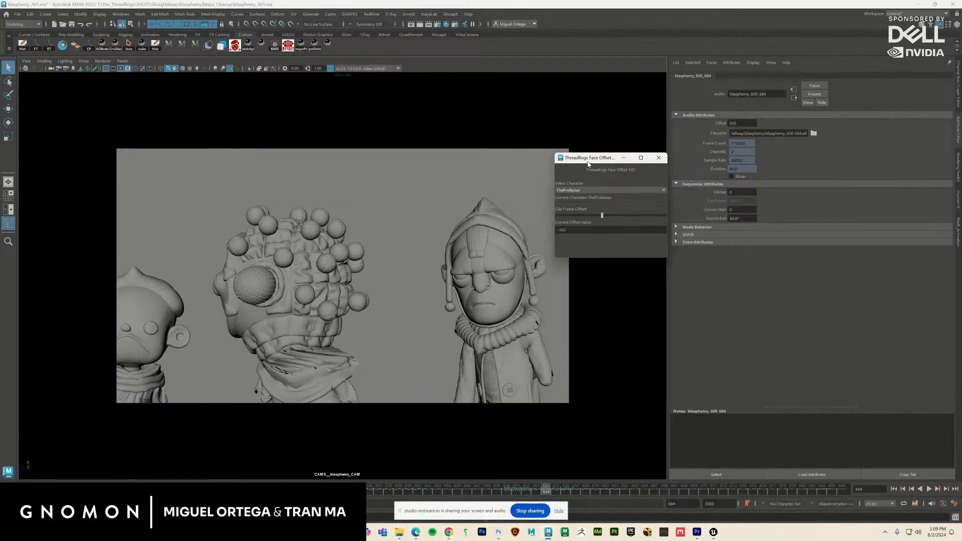
pyautogui.click(593, 190)
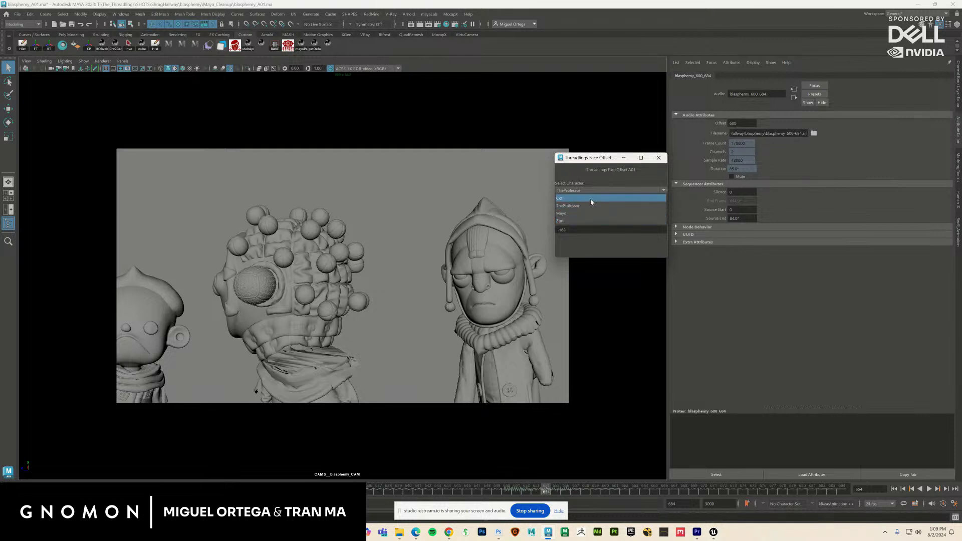
pyautogui.click(603, 244)
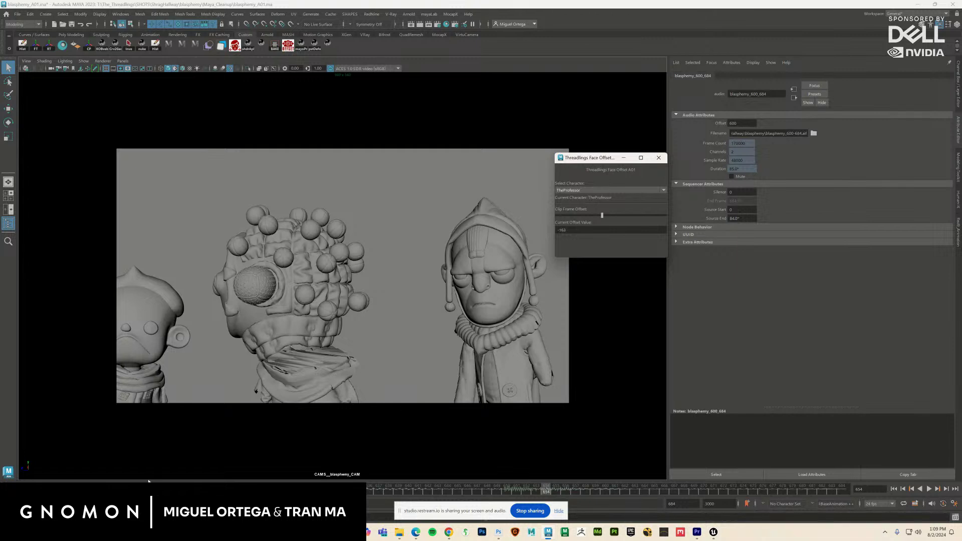
# - Go to frame 600 and play the shot to check the timing of the professor's facial animation
pyautogui.moveTo(30, 490)
pyautogui.mouseDown()
pyautogui.moveTo(52, 490)
pyautogui.moveTo(16, 489)
pyautogui.mouseUp()
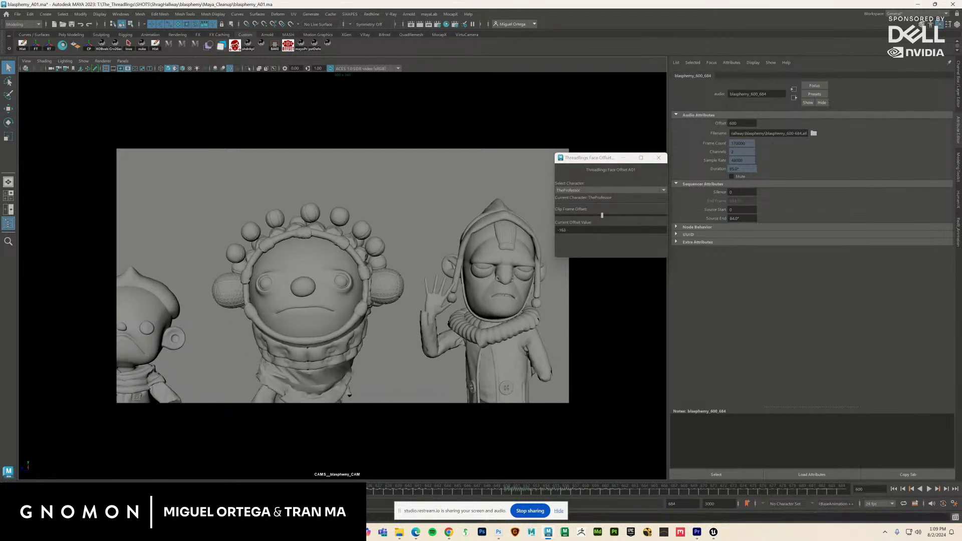
pyautogui.click(929, 490)
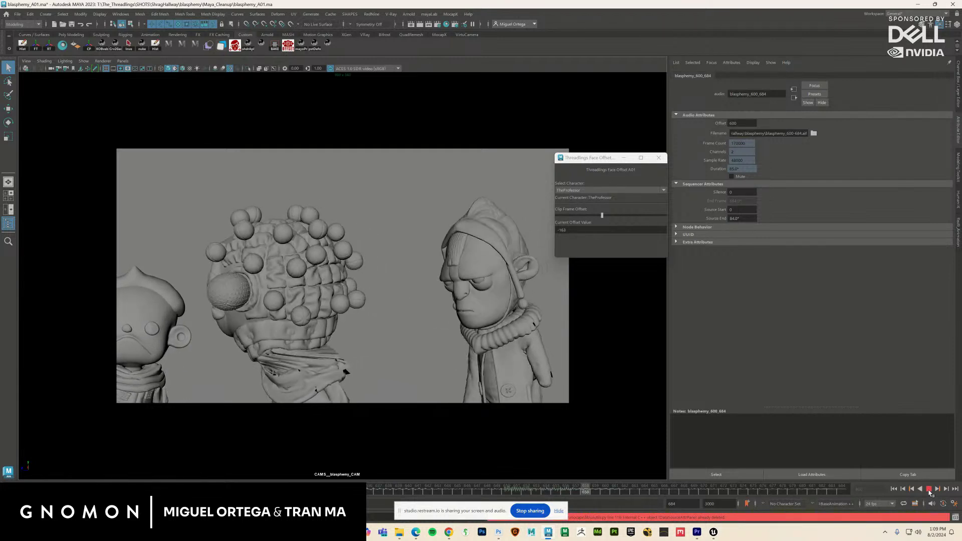
pyautogui.click(929, 490)
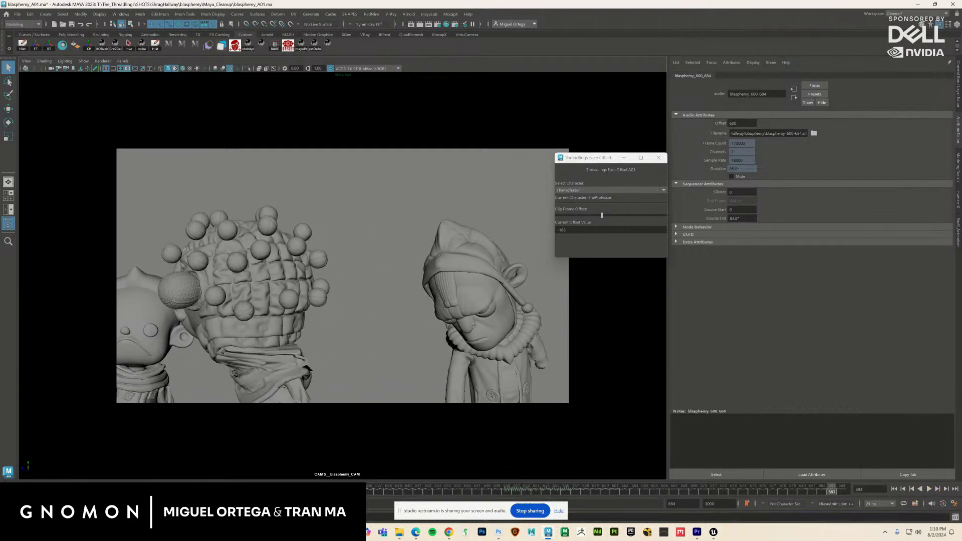
pyautogui.click(929, 489)
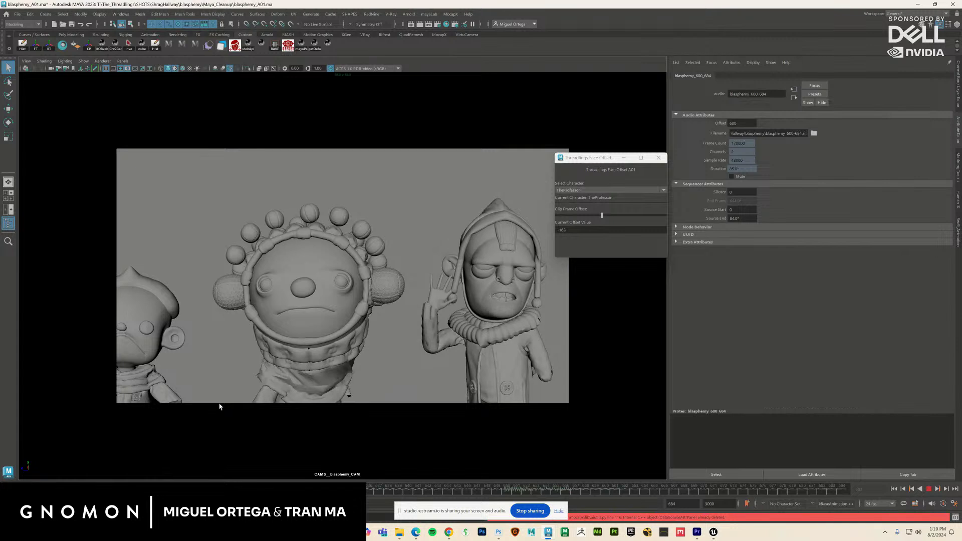
pyautogui.press('Escape')
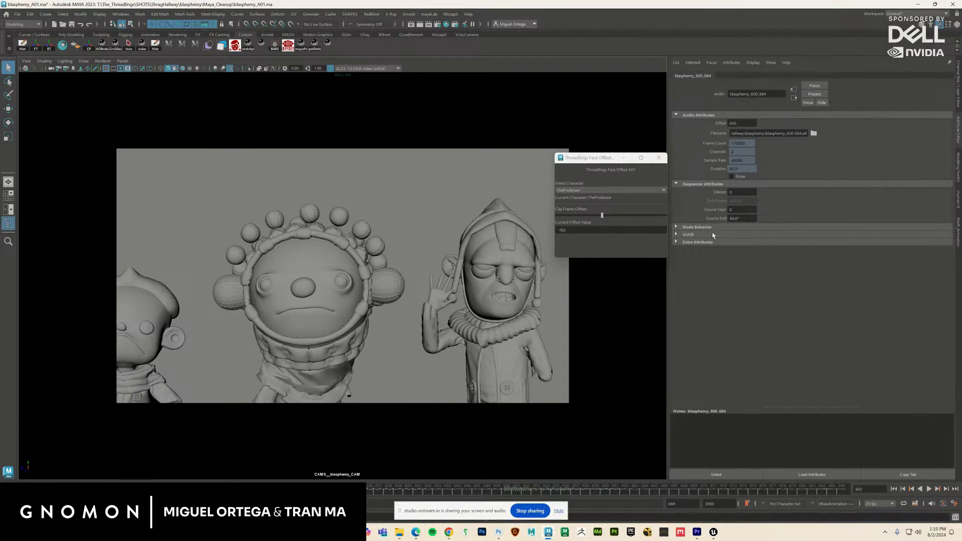
# - Set TheProfessor's clip frame offset to -162, play the shot to check it and return to the first frame
pyautogui.click(598, 231)
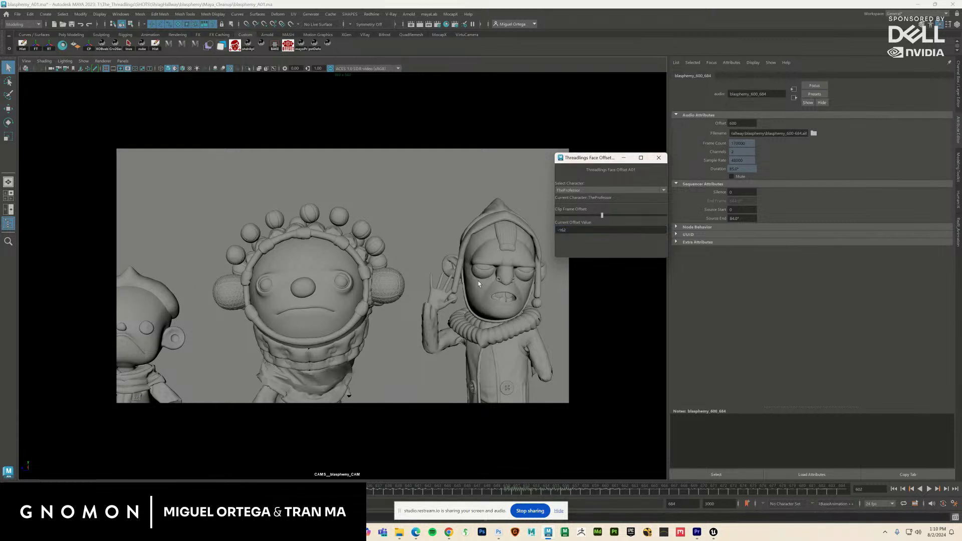
pyautogui.hotkey('alt', 'v')
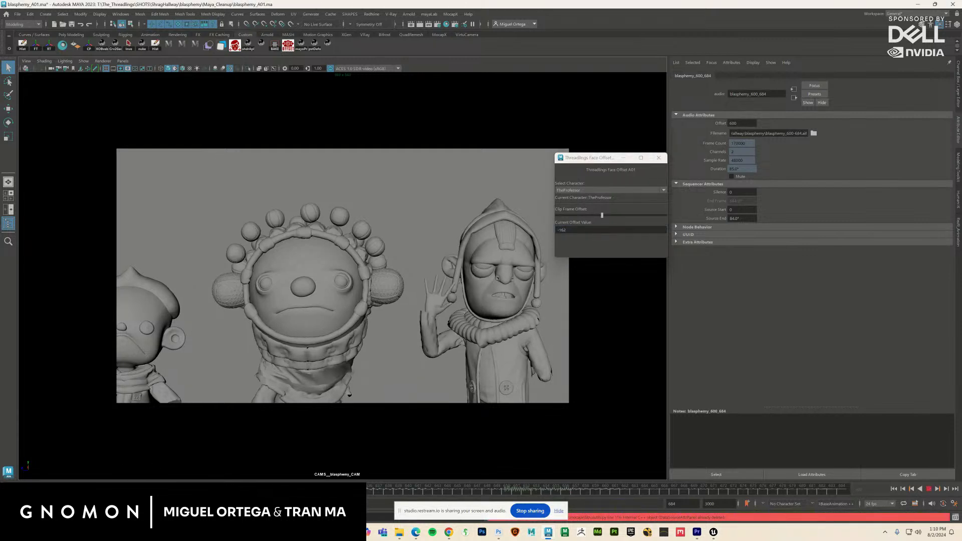
pyautogui.press('Escape')
pyautogui.click(928, 489)
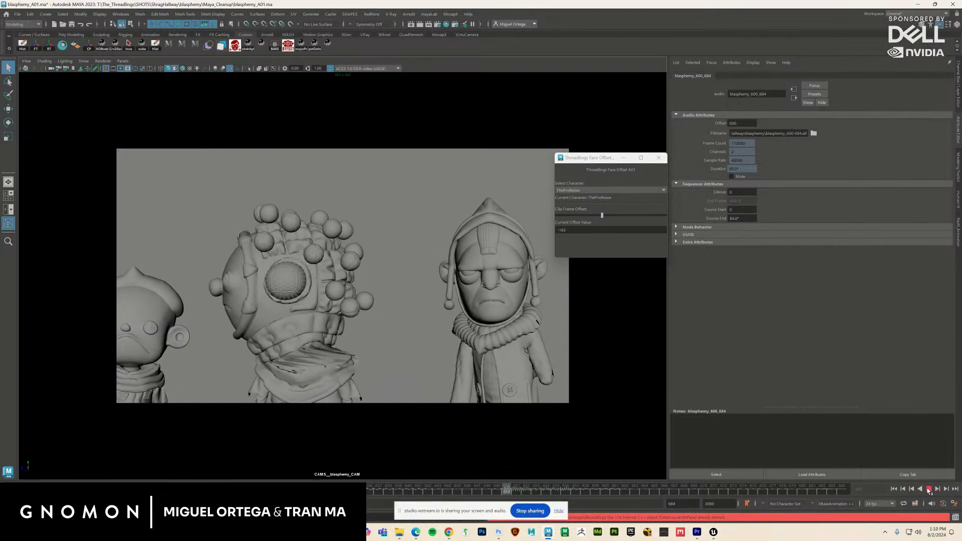
pyautogui.press('Escape')
pyautogui.click(894, 489)
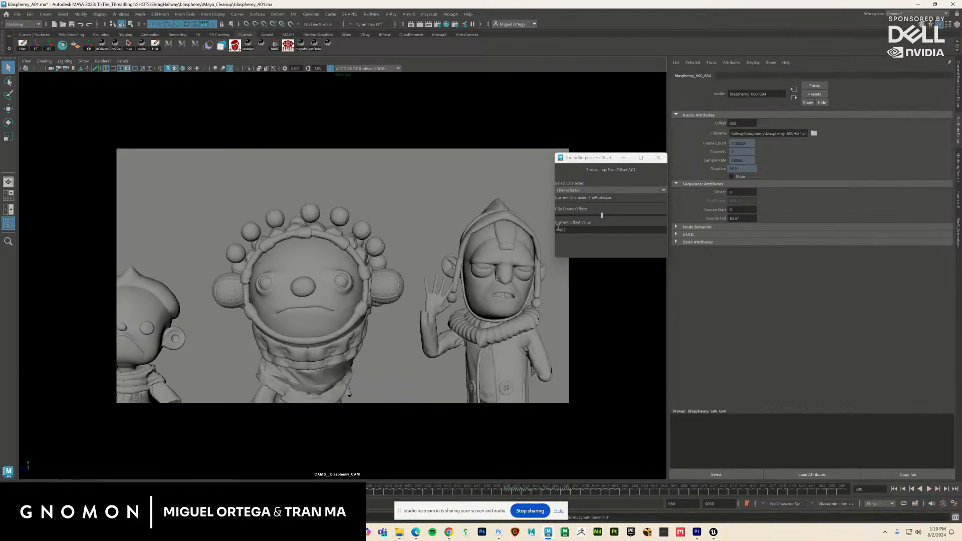
# - Set TheProfessor's clip frame offset to -161 and go back to the first frame
pyautogui.click(580, 229)
pyautogui.press('BackSpace')
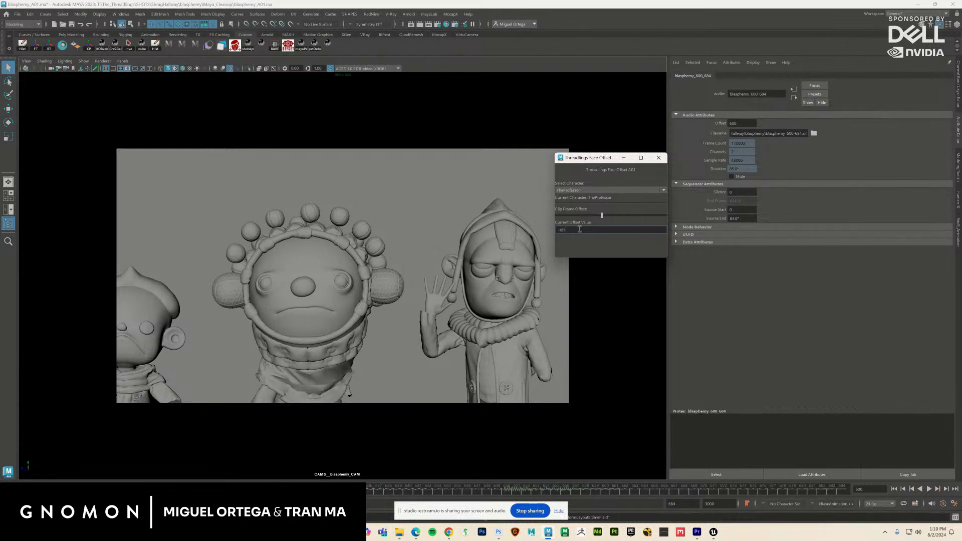
pyautogui.press('Return')
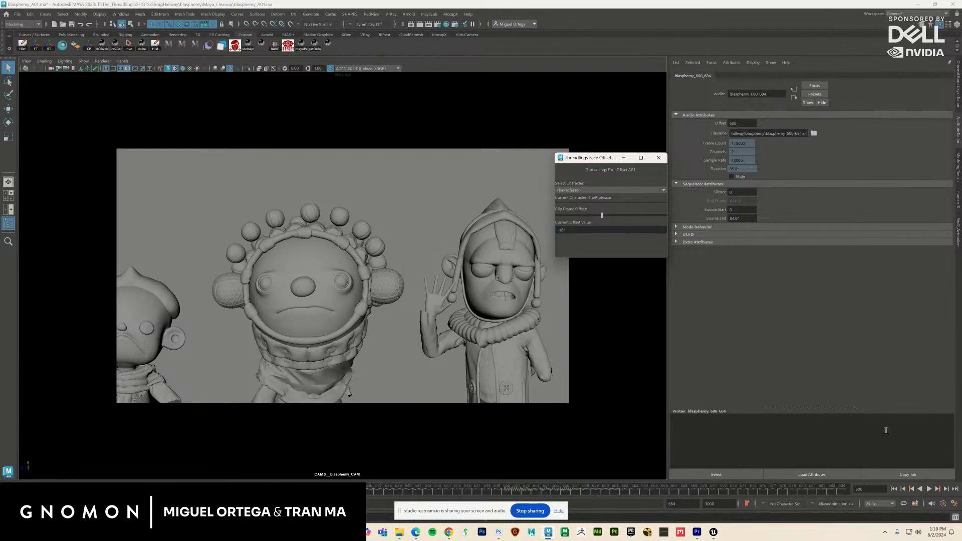
pyautogui.click(894, 490)
# - View the timeline's Cached Playback options, and replay the shot from the start to review the professor's facial timing
pyautogui.rightClick(824, 492)
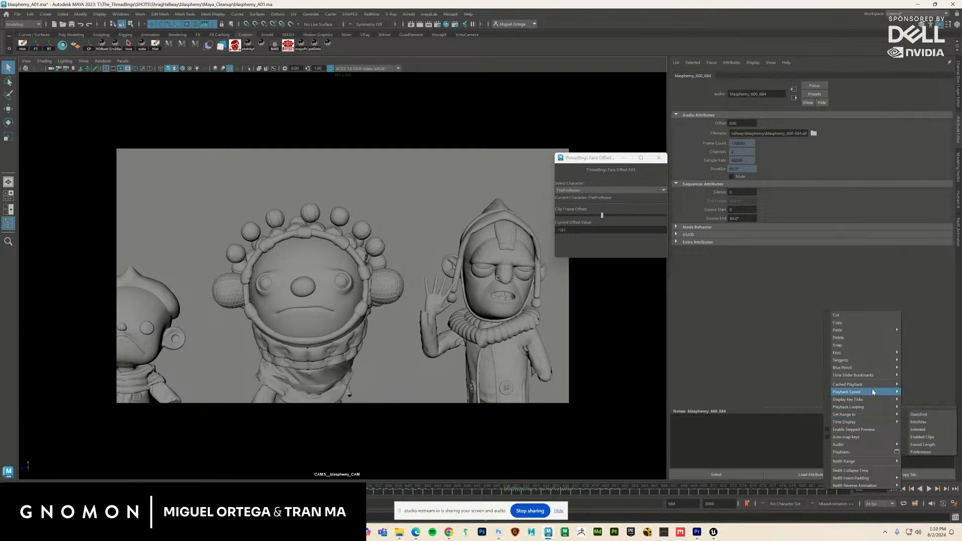
pyautogui.moveTo(874, 388)
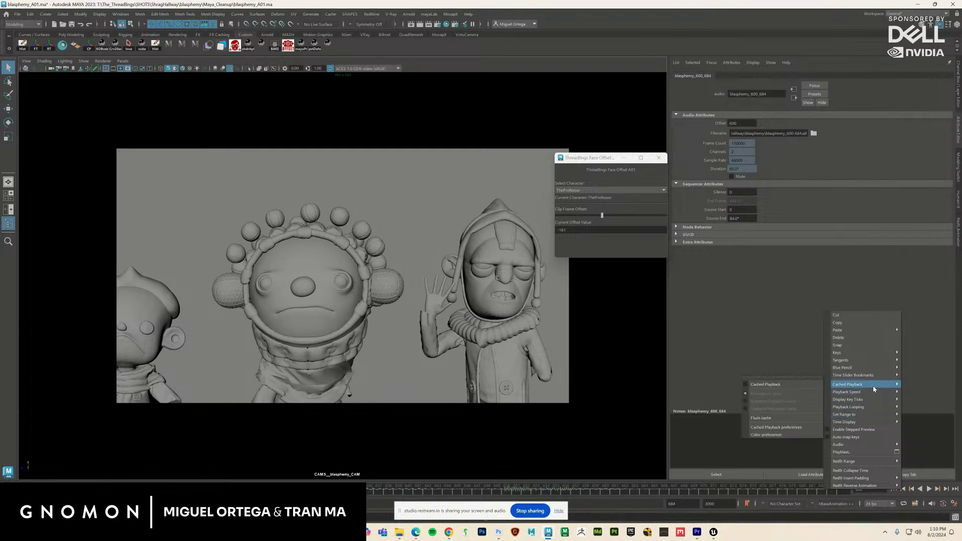
pyautogui.click(929, 490)
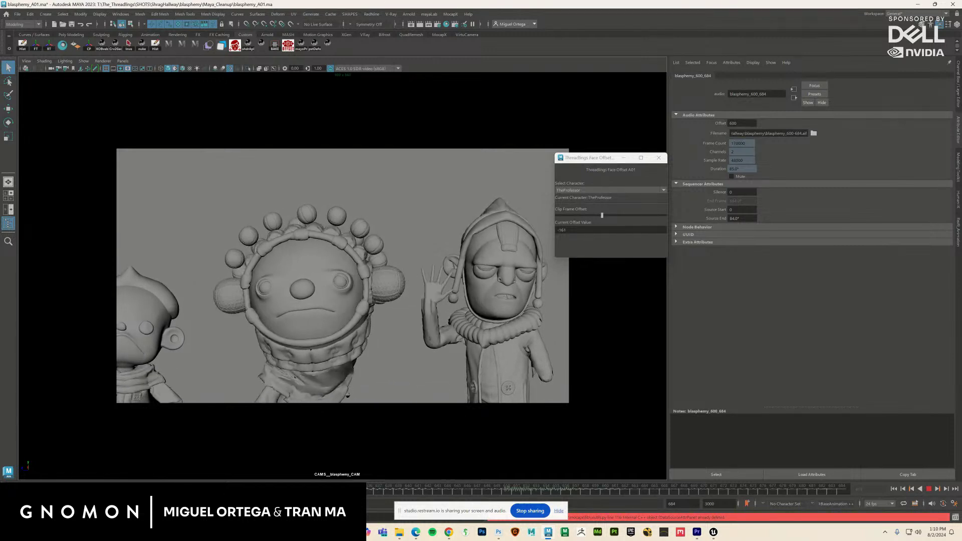
pyautogui.press('Escape')
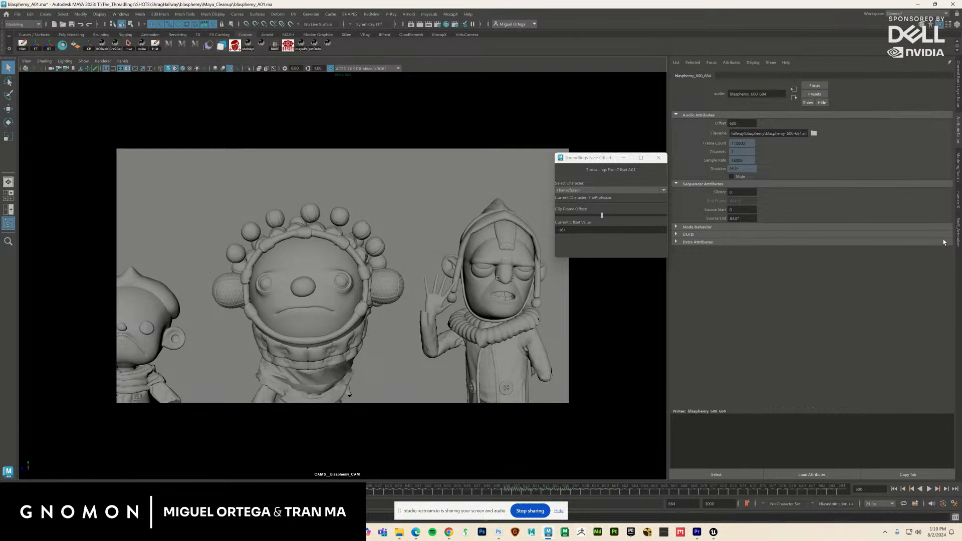
pyautogui.click(930, 489)
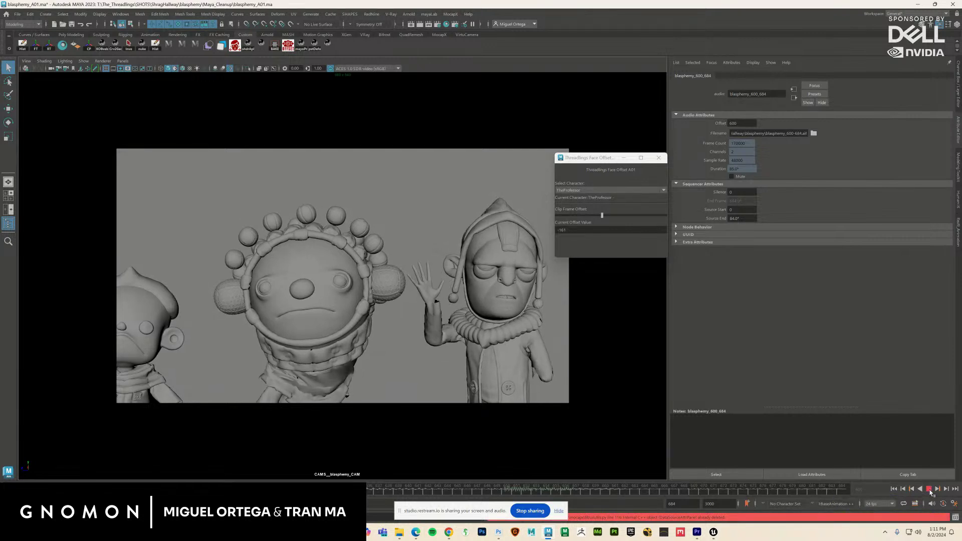
pyautogui.click(930, 490)
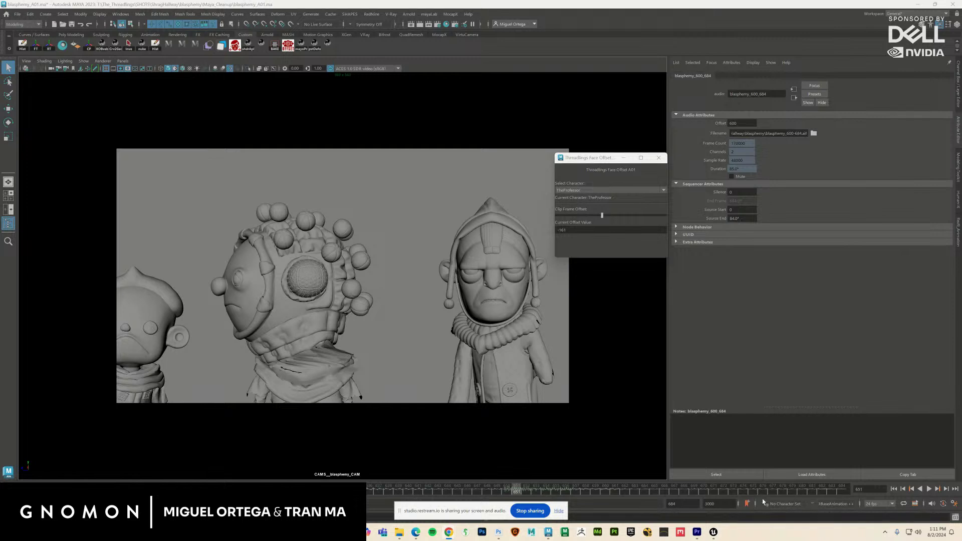
pyautogui.click(894, 489)
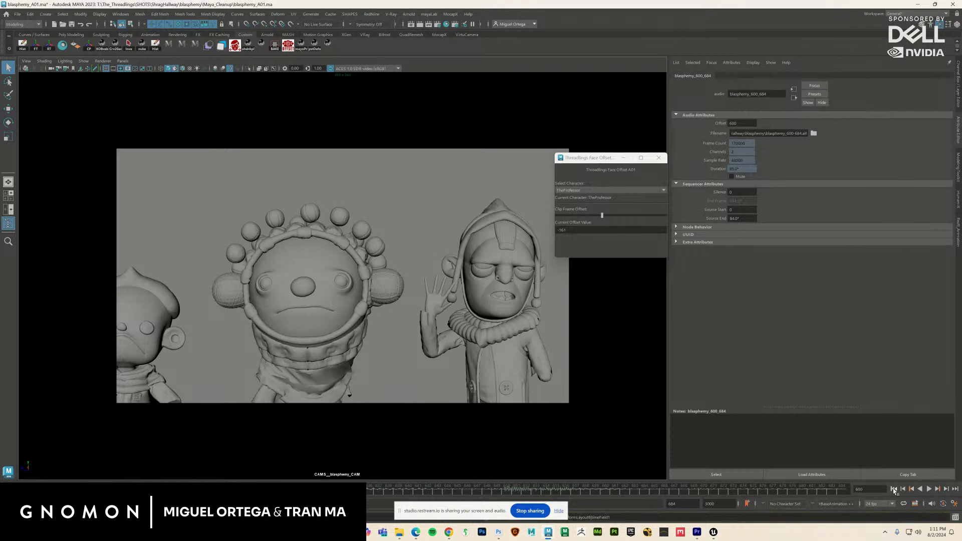
pyautogui.click(929, 489)
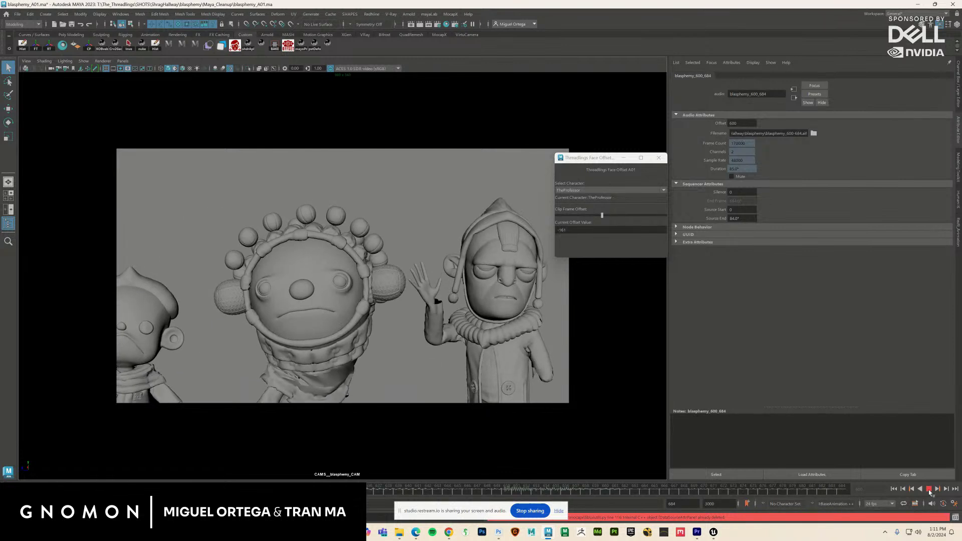
pyautogui.click(929, 491)
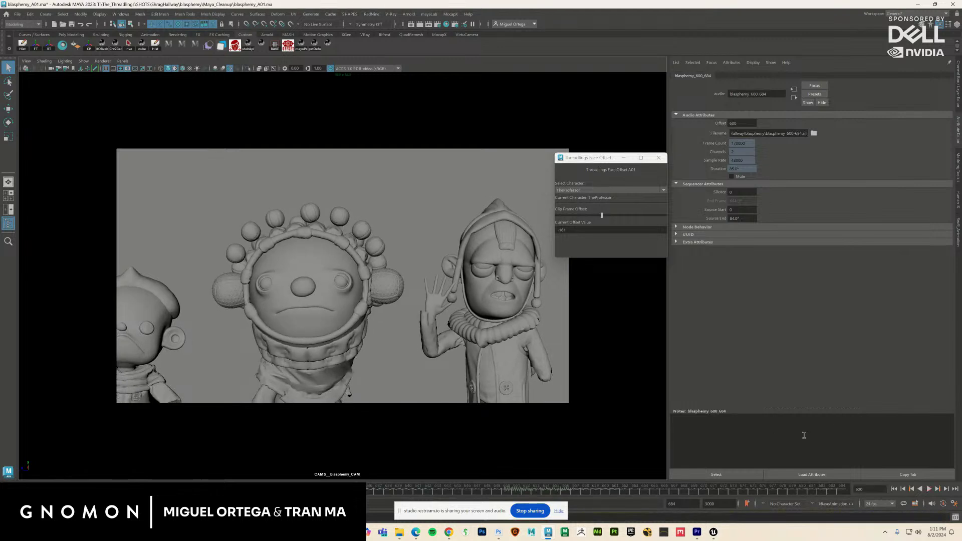
# - Move the face offset window clear of the viewport and replay the shot from the first frame to check the professor's facial timing
pyautogui.moveTo(604, 159); pyautogui.dragTo(721, 256)
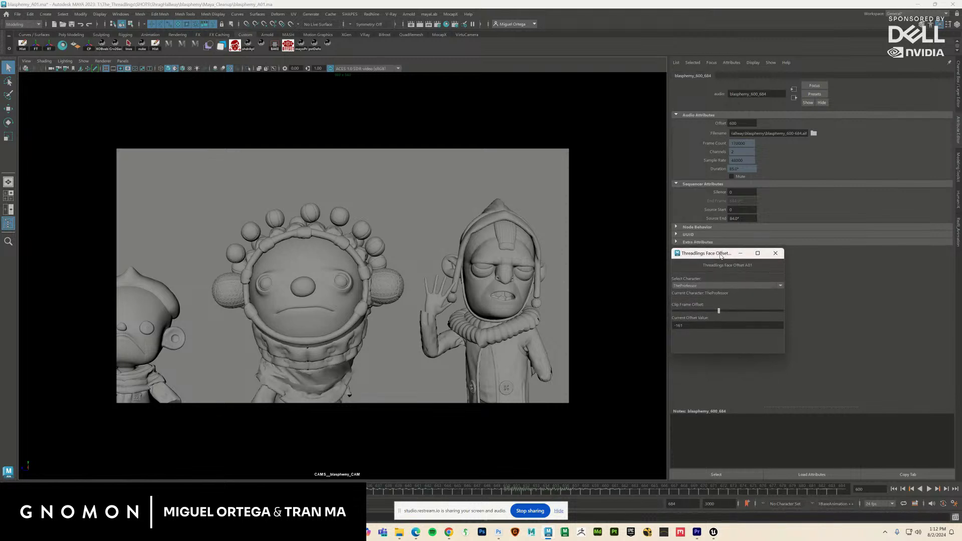
pyautogui.click(894, 489)
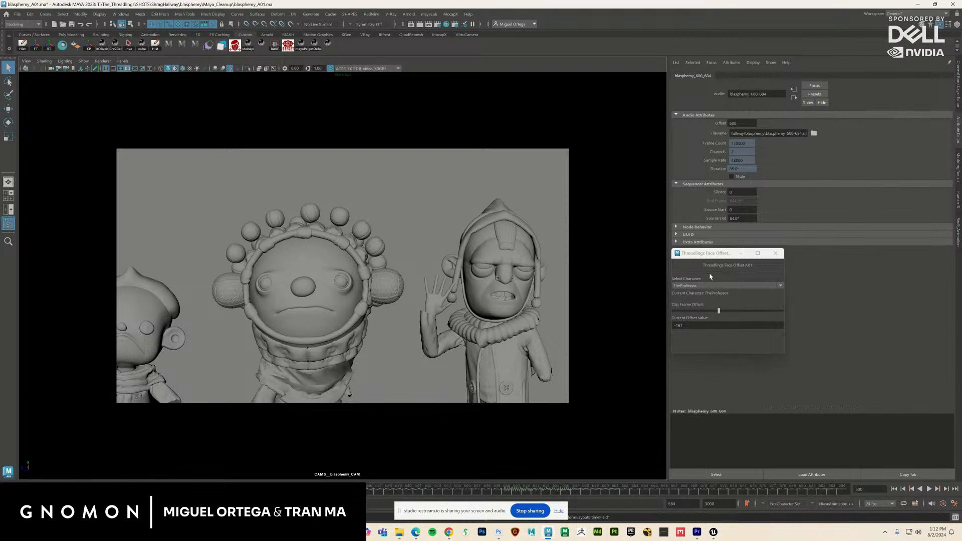
pyautogui.hotkey('alt', 'v')
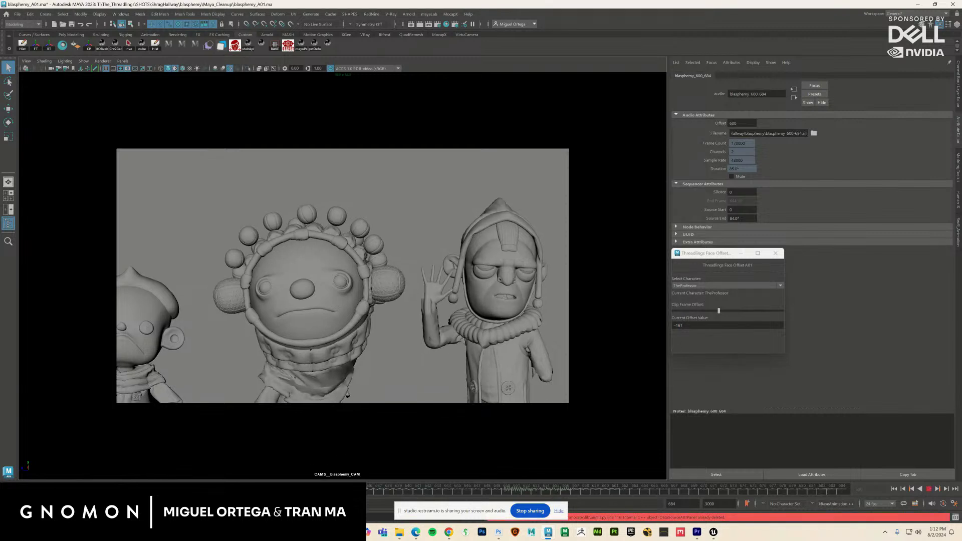
pyautogui.hotkey('alt', 'v')
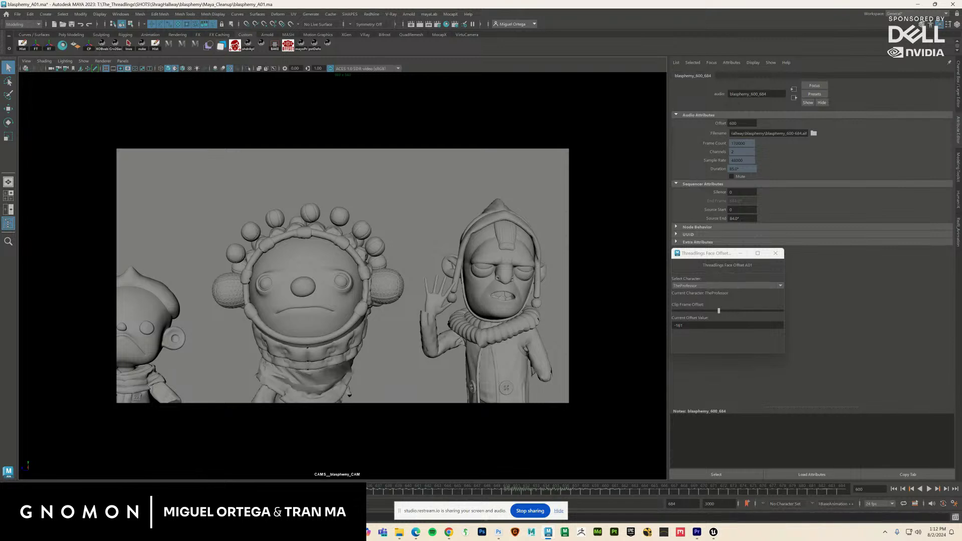
pyautogui.hotkey('alt', 'v')
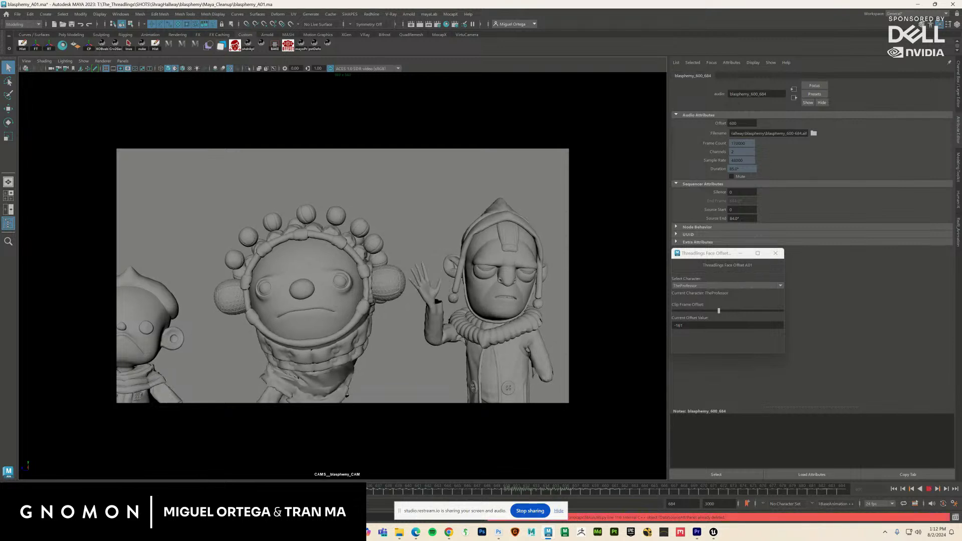
pyautogui.hotkey('alt', 'v')
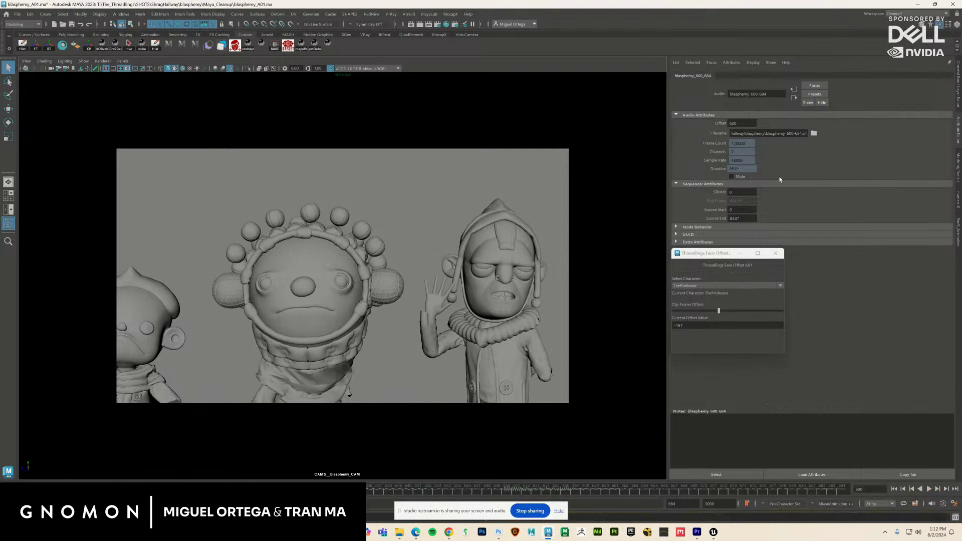
# - Select the shot's characters in turn, ending with the professor, and open the attributes of the professor's MocapX ClipReader node
pyautogui.click(309, 301)
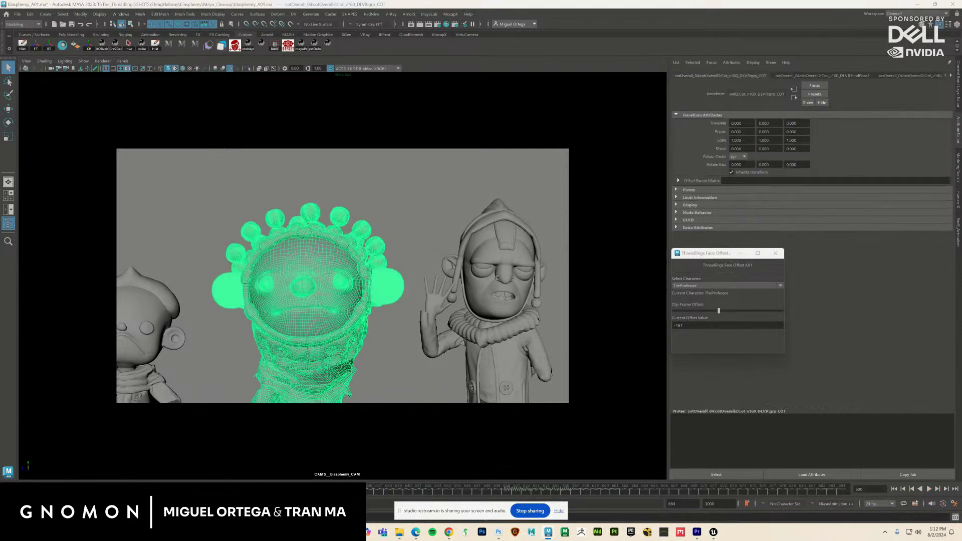
pyautogui.click(145, 321)
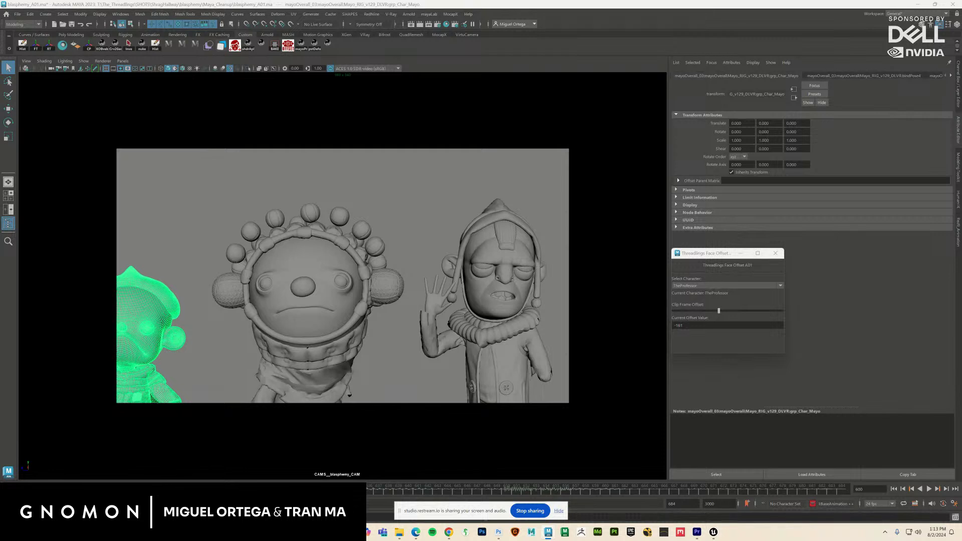
pyautogui.click(493, 311)
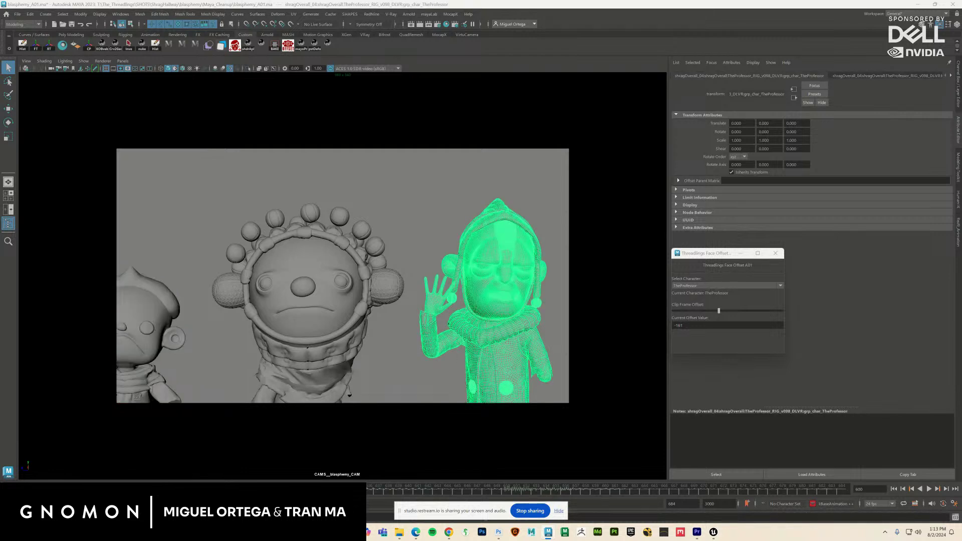
pyautogui.click(861, 79)
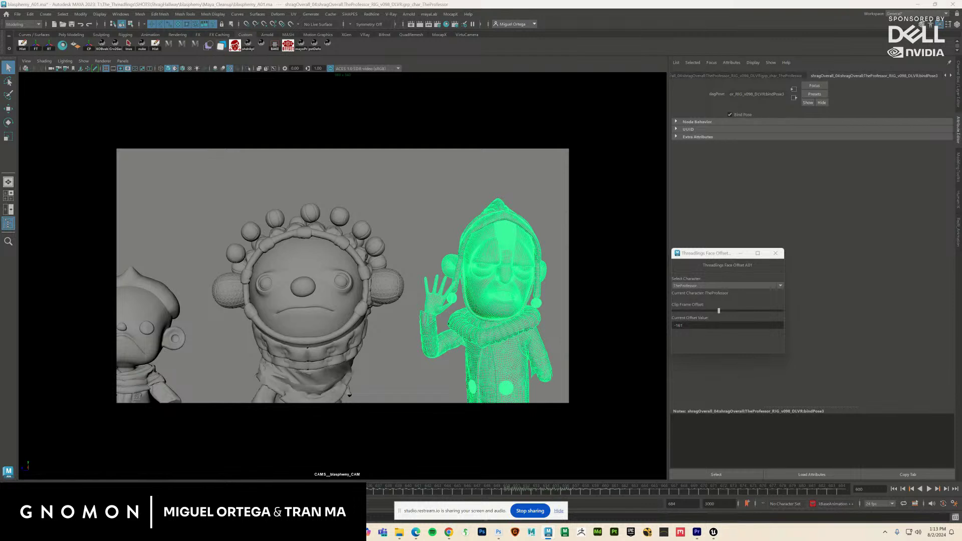
pyautogui.press('Down')
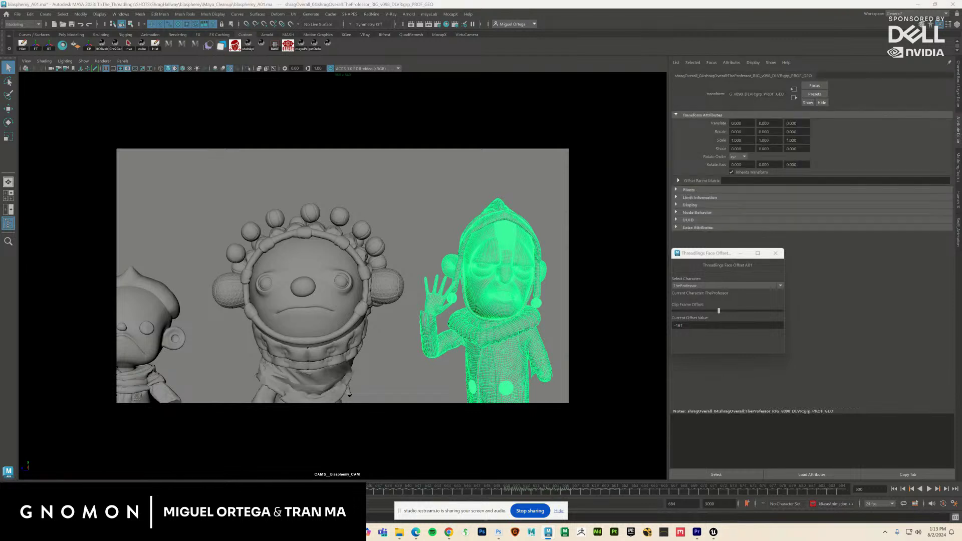
pyautogui.press('Down')
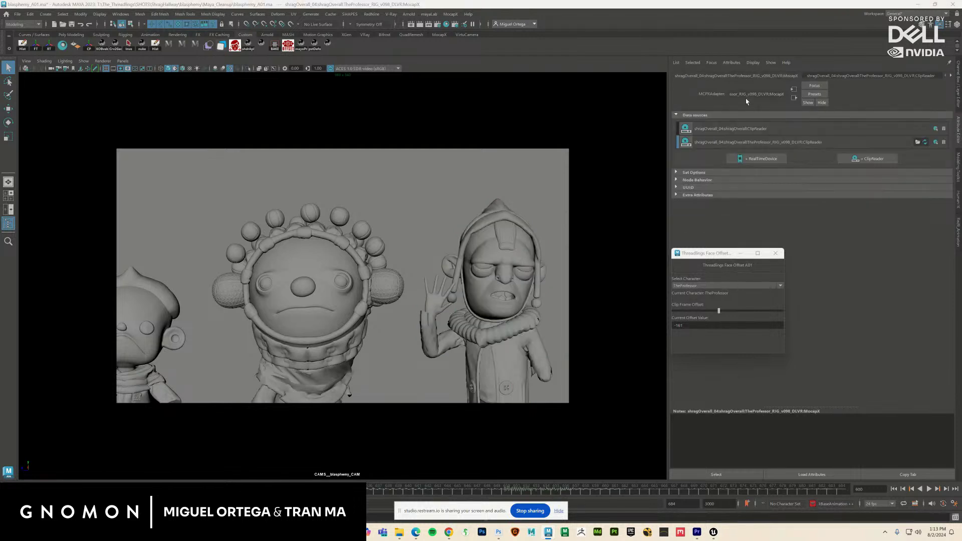
pyautogui.click(847, 76)
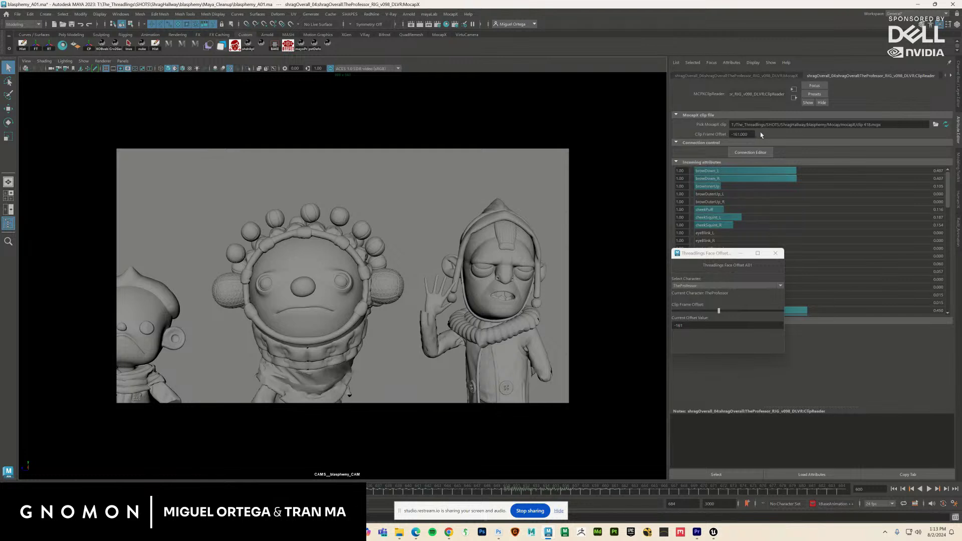
# - Try a clip frame offset of -160 on the professor's ClipReader node and play the shot to check it
pyautogui.click(740, 134)
pyautogui.press('Return')
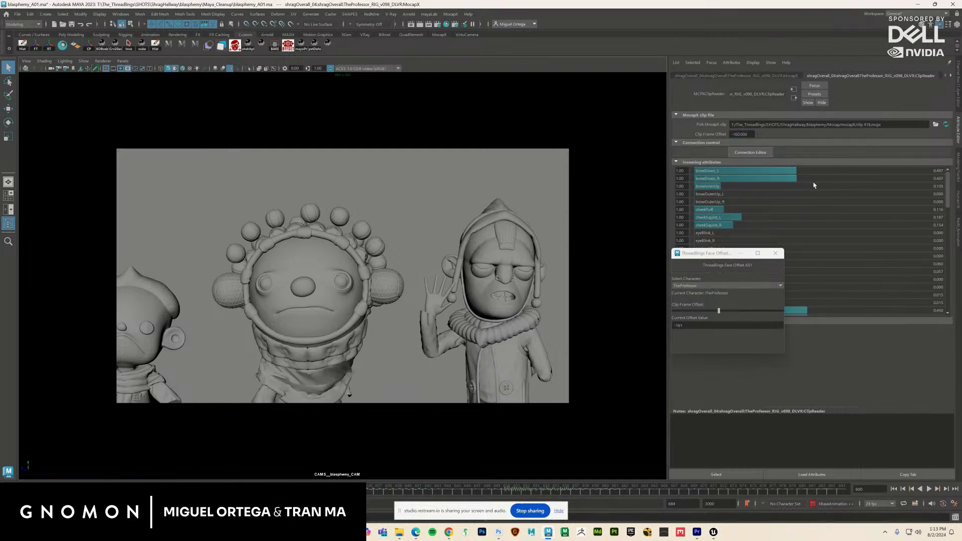
pyautogui.hotkey('alt', 'v')
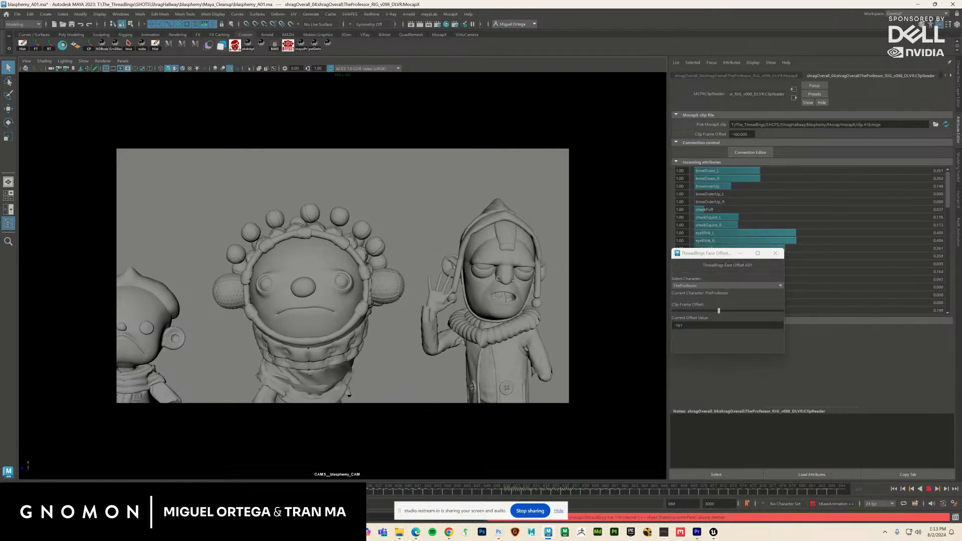
pyautogui.hotkey('alt', 'v')
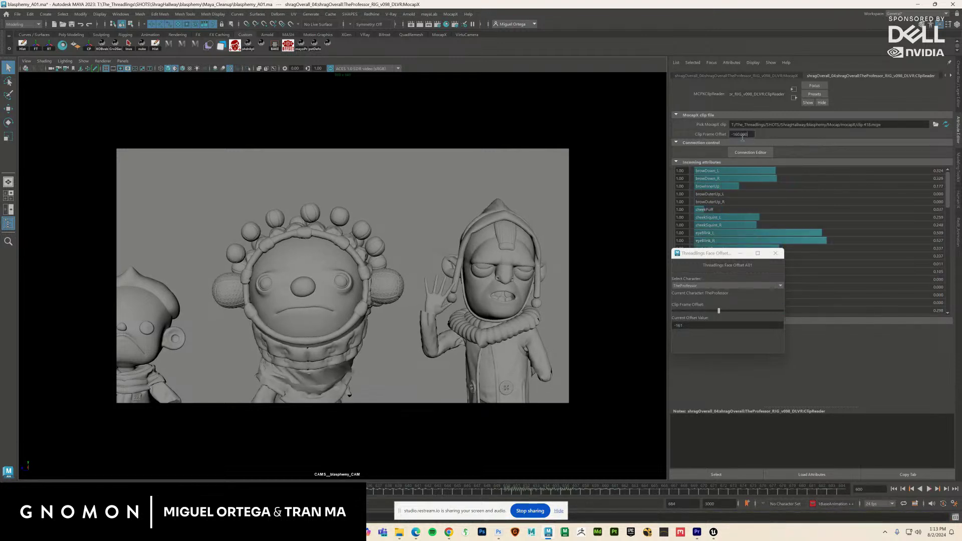
# - Try a clip frame offset of -164 on the professor's ClipReader node and play the shot to check it
pyautogui.moveTo(738, 134); pyautogui.dragTo(765, 140)
pyautogui.write('4')
pyautogui.press('Return')
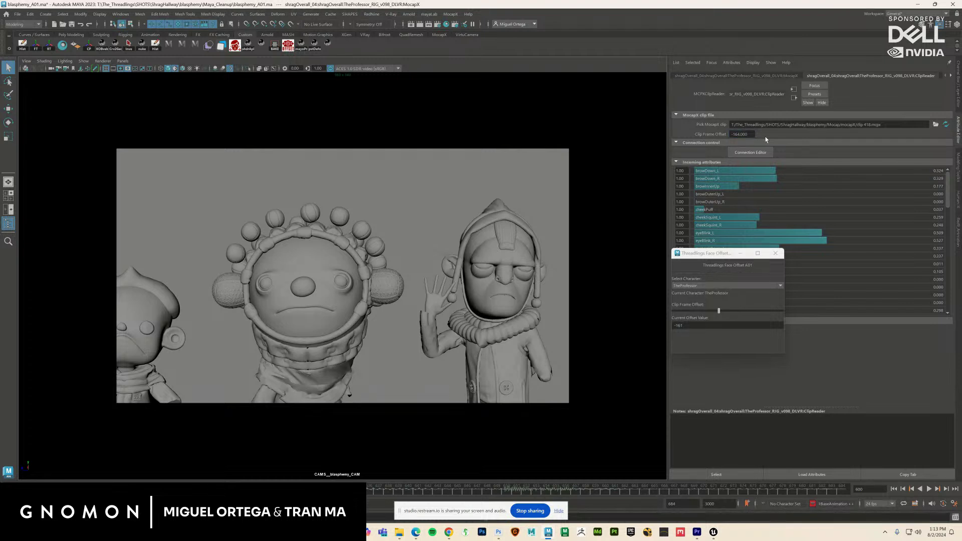
pyautogui.hotkey('alt', 'v')
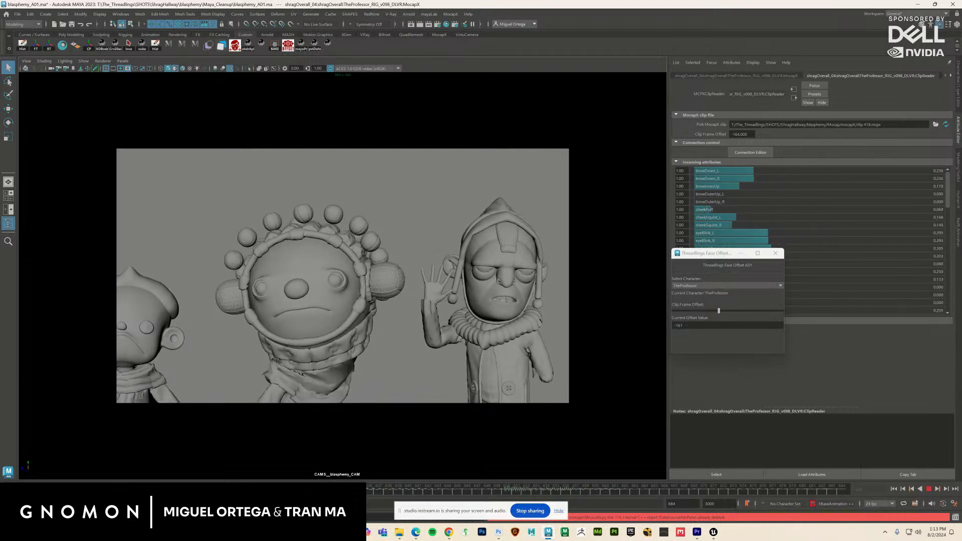
pyautogui.hotkey('alt', 'v')
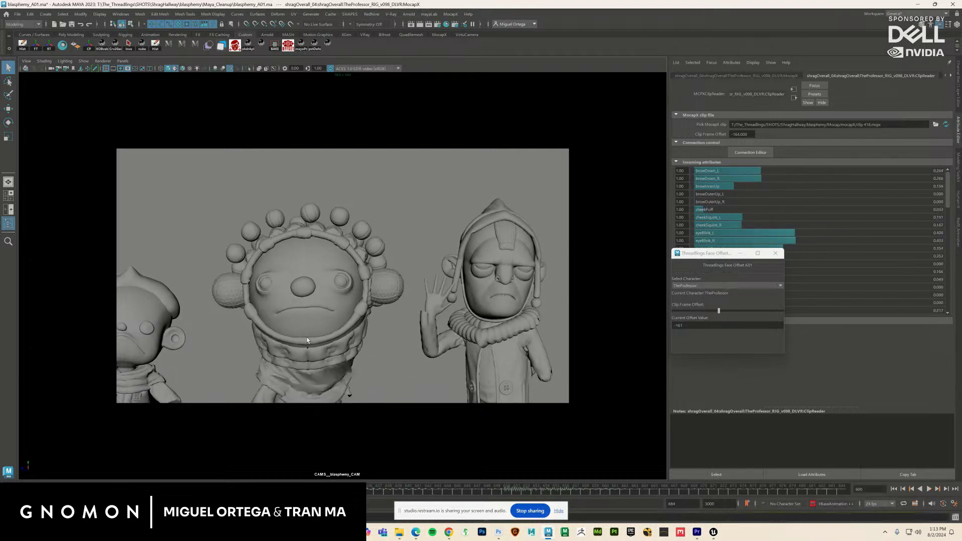
# - Set the clip frame offset on the professor's ClipReader node to -161 and play the shot to check it
pyautogui.moveTo(737, 134); pyautogui.dragTo(759, 140)
pyautogui.write('1')
pyautogui.press('Return')
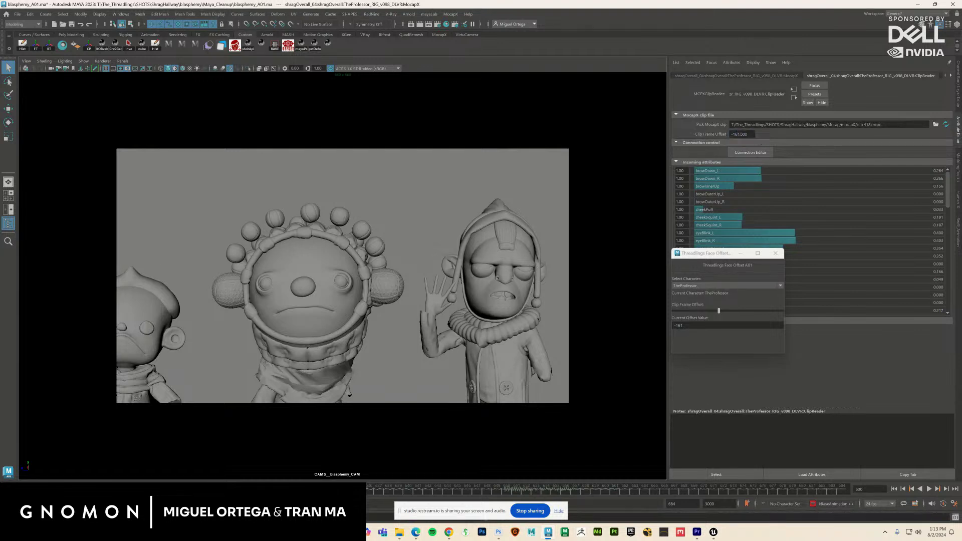
pyautogui.hotkey('alt', 'v')
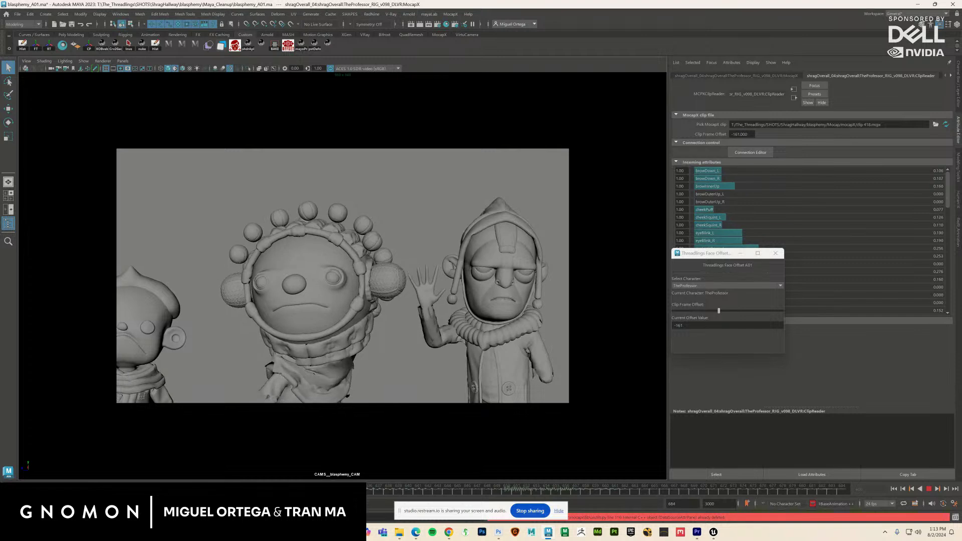
pyautogui.hotkey('alt', 'v')
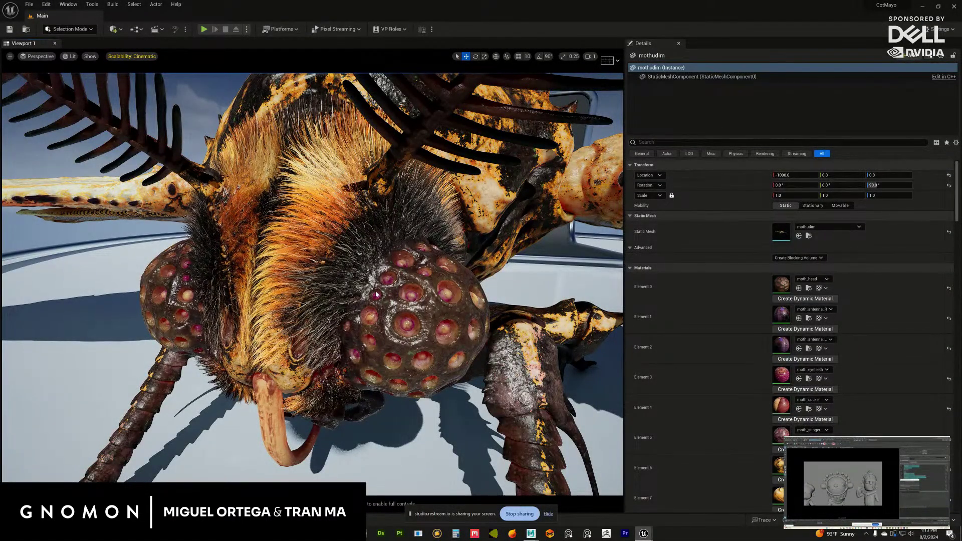
# - Switch to Unreal and examine the moth's orange head fur up close and from the front
pyautogui.scroll(4, 365, 284)
pyautogui.scroll(-6, 365, 285)
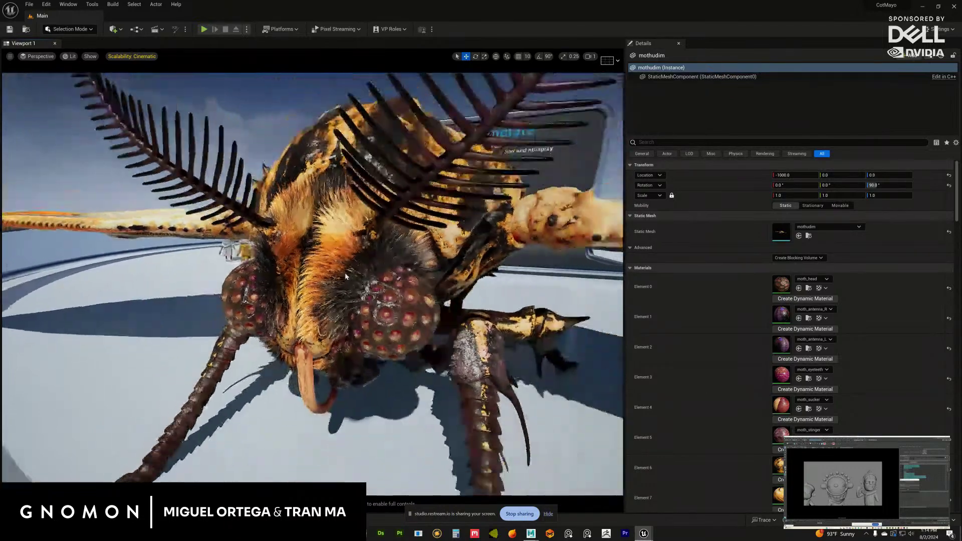
pyautogui.keyDown('alt'); pyautogui.moveTo(345, 272); pyautogui.dragTo(396, 284); pyautogui.keyUp('alt')
pyautogui.press('f')
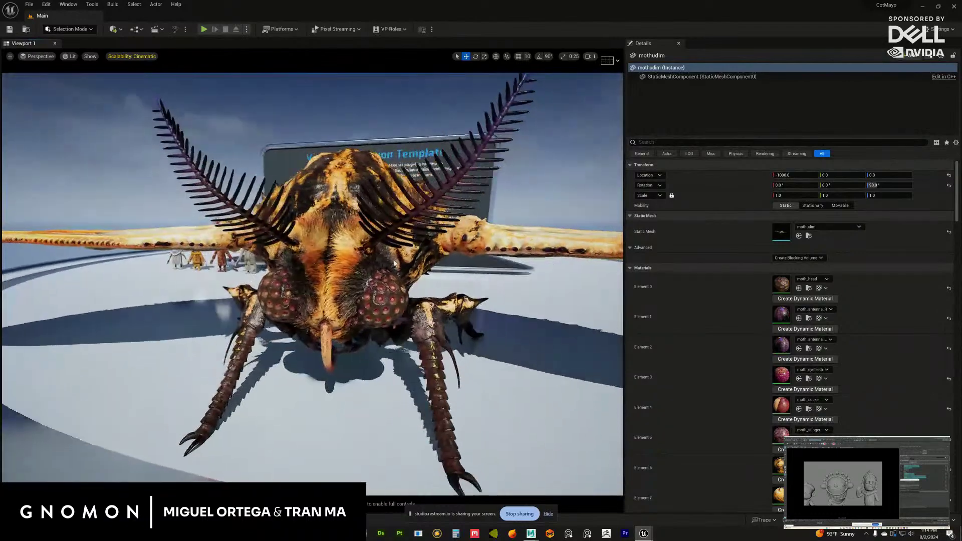
pyautogui.keyDown('alt'); pyautogui.moveTo(390, 283); pyautogui.dragTo(391, 258); pyautogui.keyUp('alt')
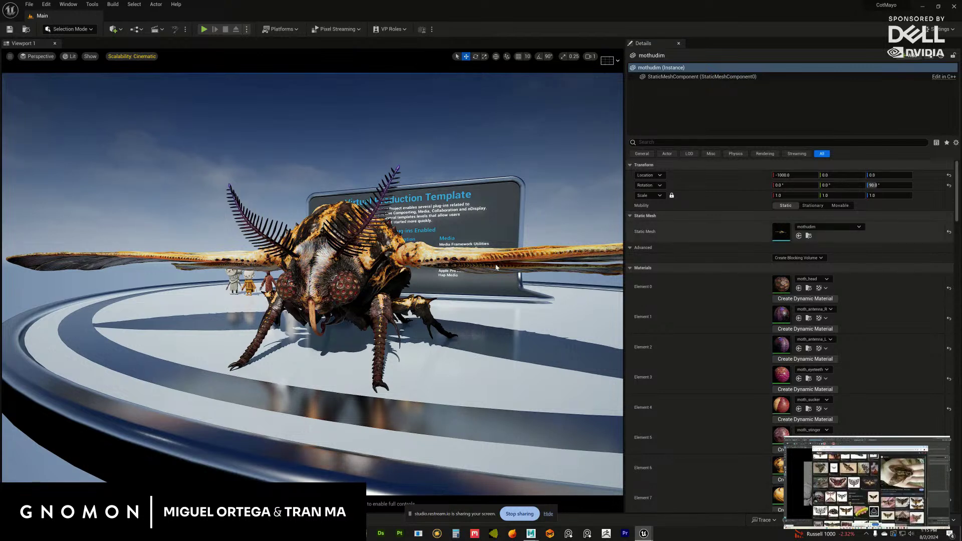
# - Inspect the moth's white and black head fur up close and from several angles
pyautogui.scroll(10, 464, 302)
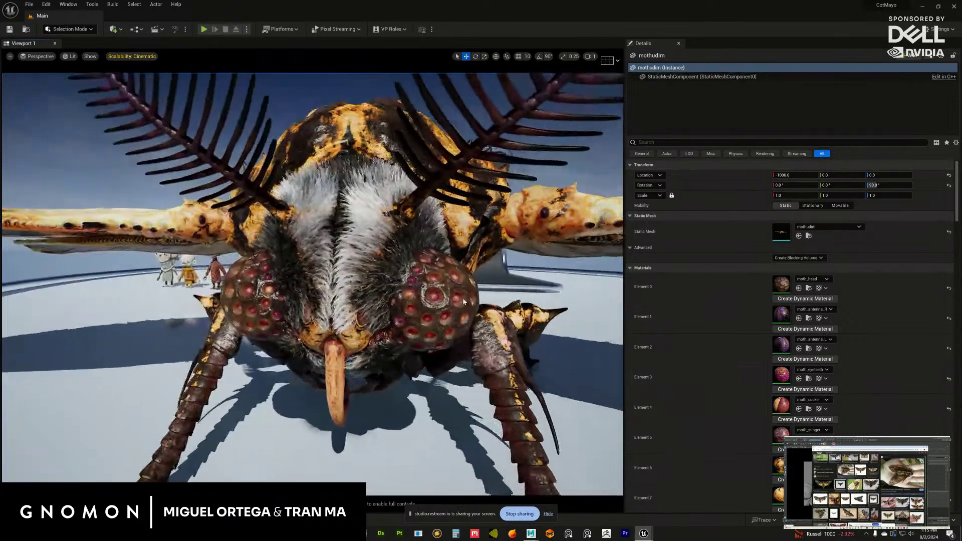
pyautogui.scroll(-5, 464, 302)
pyautogui.scroll(4, 420, 285)
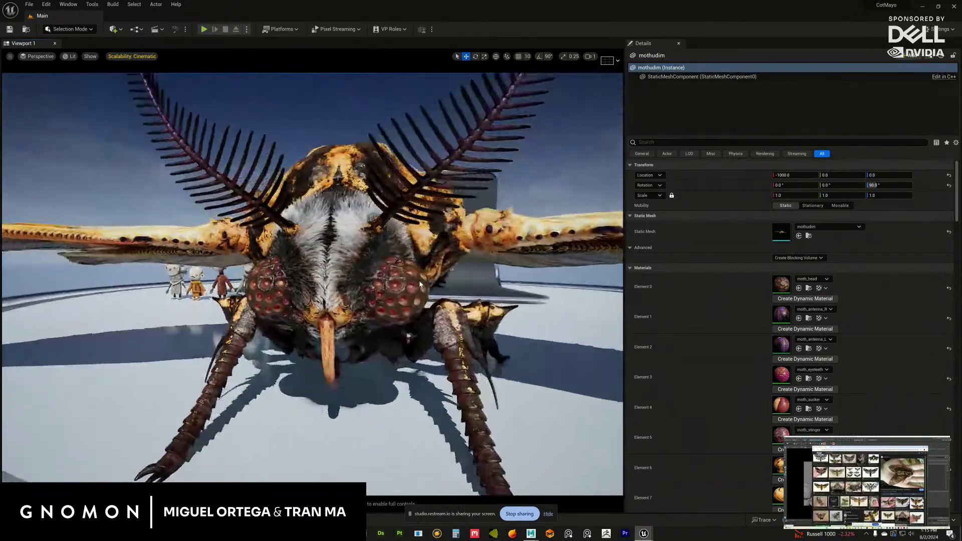
pyautogui.scroll(-3, 420, 285)
pyautogui.keyDown('alt'); pyautogui.moveTo(420, 284); pyautogui.dragTo(555, 283); pyautogui.keyUp('alt')
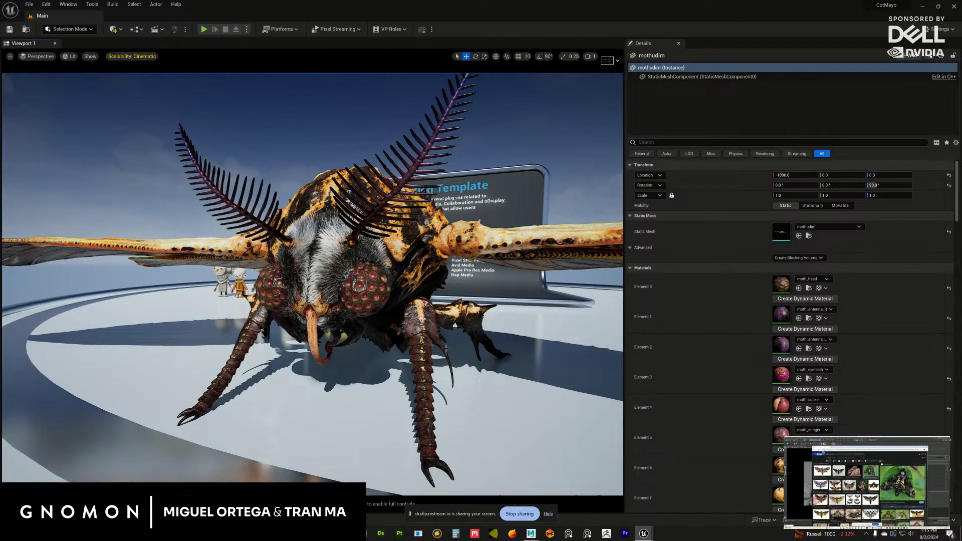
pyautogui.moveTo(452, 371)
pyautogui.keyDown('alt'); pyautogui.mouseDown()
pyautogui.moveTo(434, 388)
pyautogui.moveTo(435, 376)
pyautogui.mouseUp(); pyautogui.keyUp('alt')
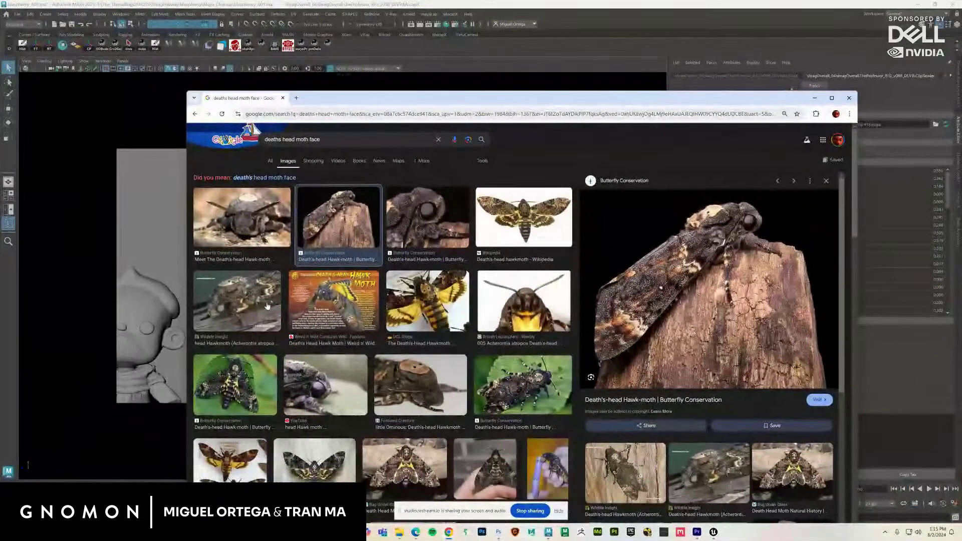
# - Switch to the browser, preview the Wildlife Insight and Featured Creature hawkmoth photos, and look through the "deaths head moth face" image results
pyautogui.click(237, 300)
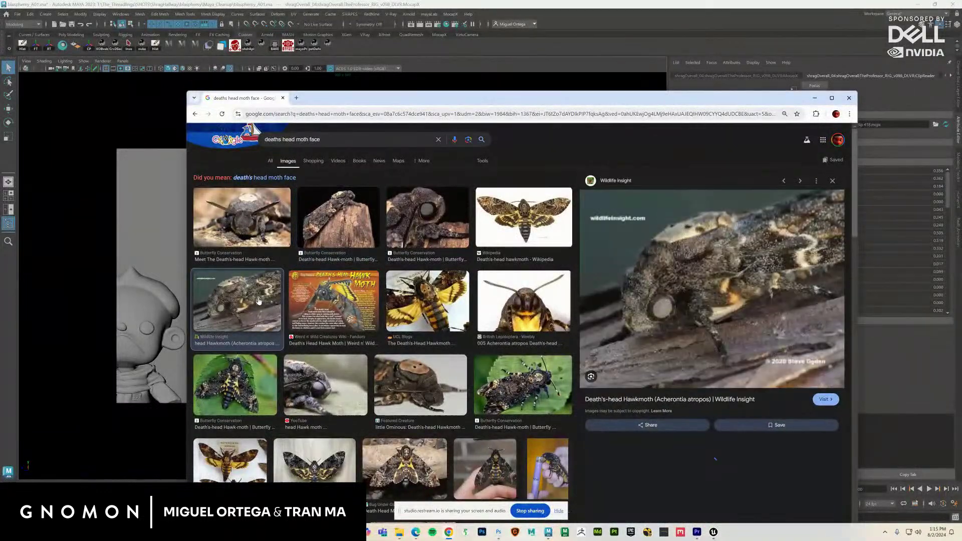
pyautogui.scroll(-2, 333, 328)
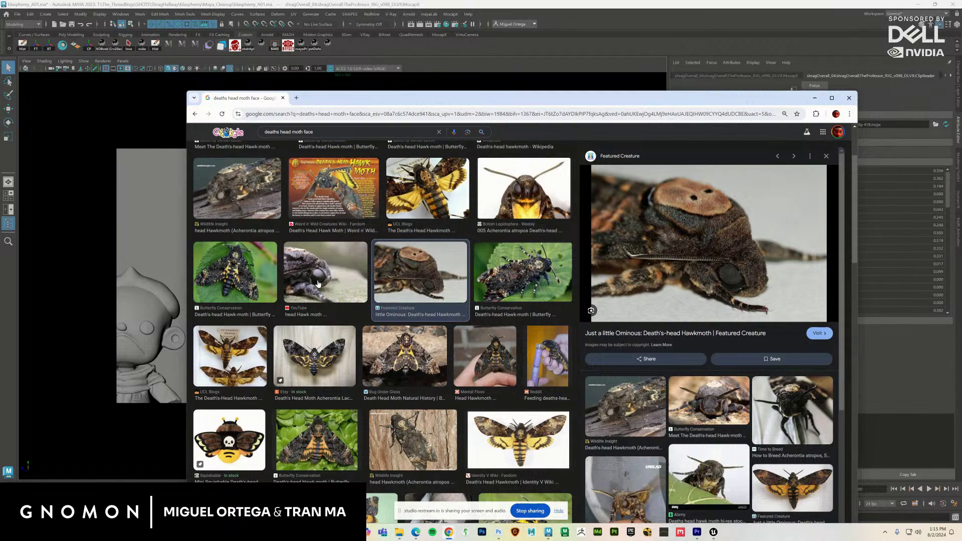
pyautogui.scroll(-3, 318, 284)
pyautogui.scroll(-3, 318, 284)
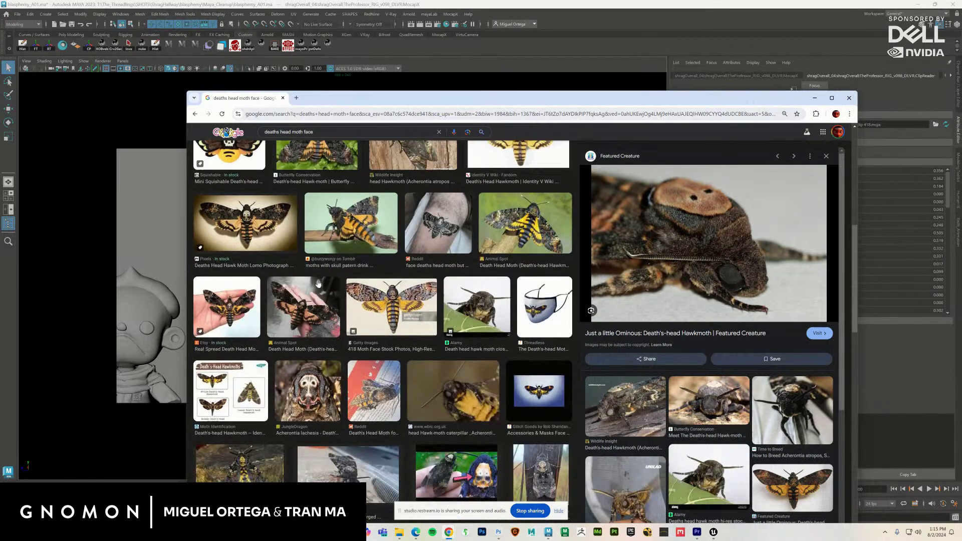
pyautogui.scroll(-3, 317, 284)
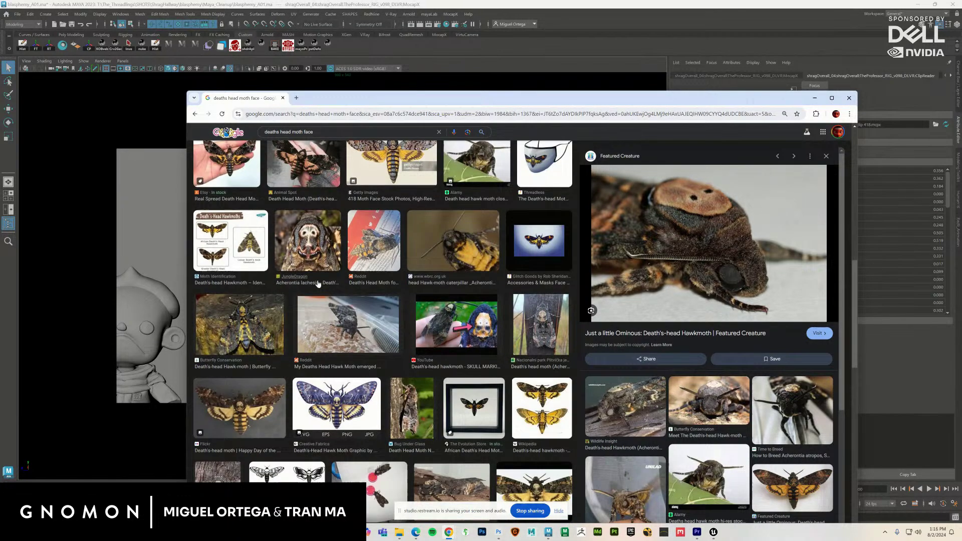
pyautogui.scroll(-5, 318, 284)
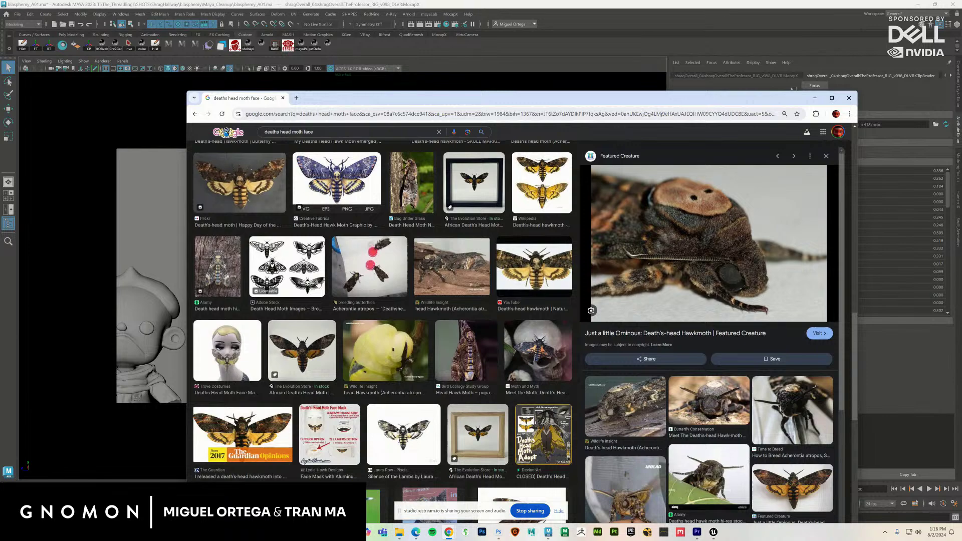
pyautogui.scroll(10, 318, 284)
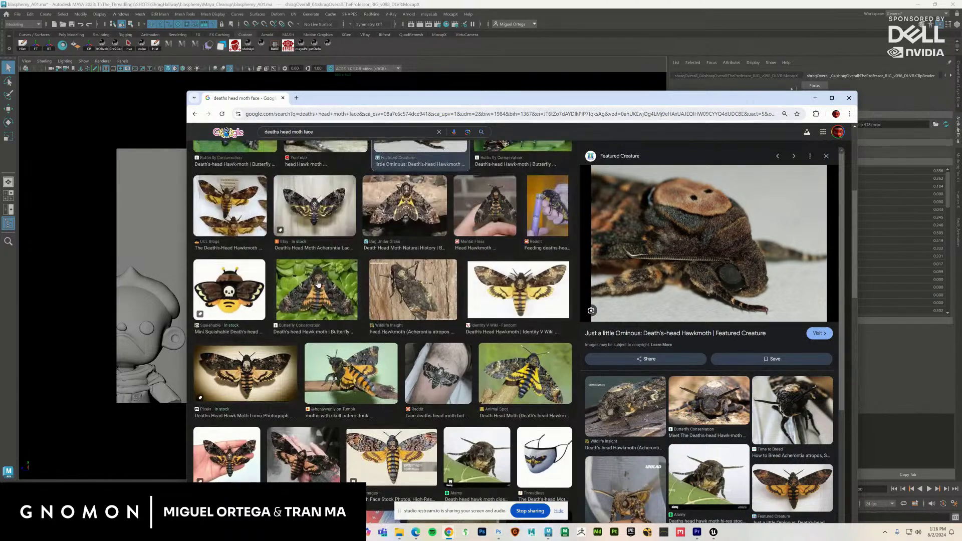
# - Preview the Weird n' Wild Creatures Wiki hawk moth card and the front-view Acherontia atropos photo in the image results
pyautogui.scroll(5, 318, 284)
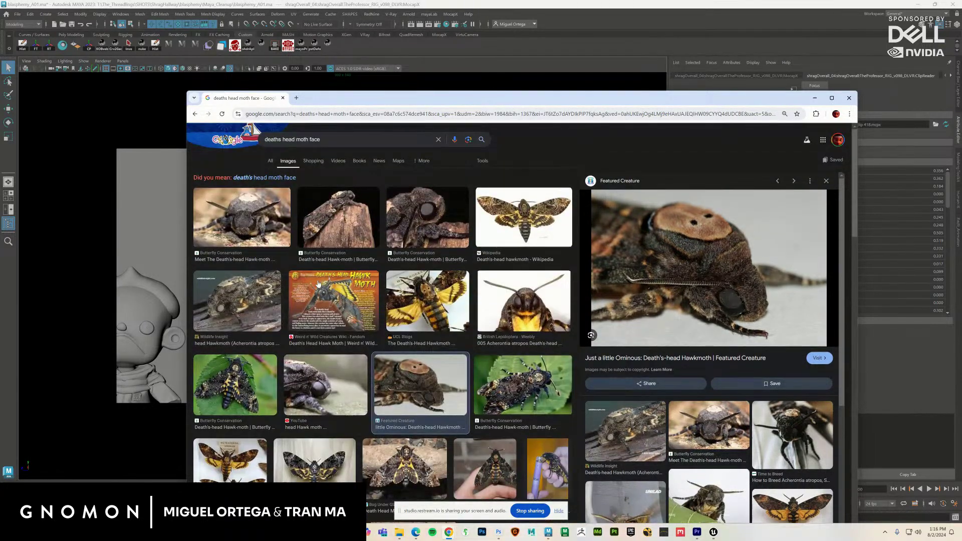
pyautogui.click(331, 283)
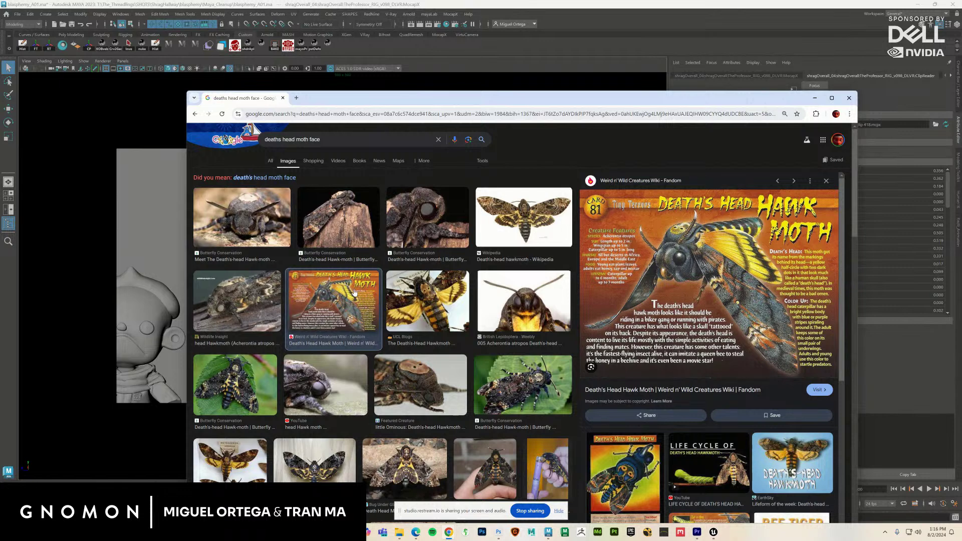
pyautogui.click(515, 313)
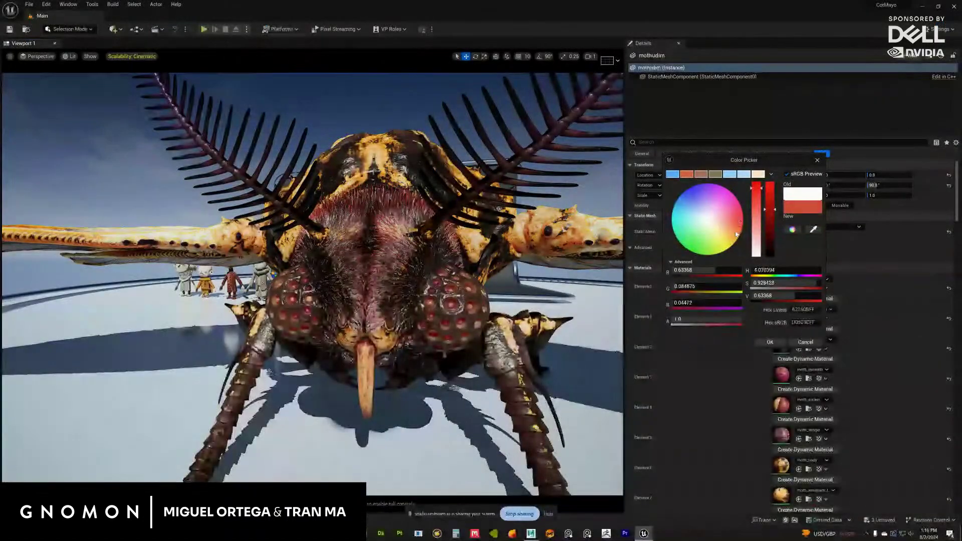
# - Switch to Unreal, tint the moth's head fur orange-brown (hex sRGB D08C52FF), and check the colour from a distance and up close
pyautogui.click(737, 233)
pyautogui.moveTo(495, 330); pyautogui.dragTo(495, 331, button='right')
pyautogui.click(737, 233)
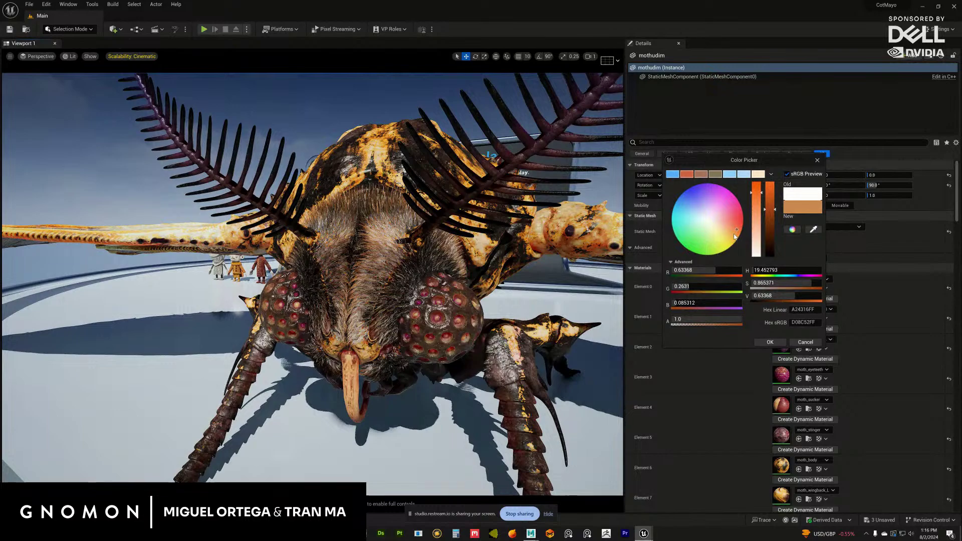
pyautogui.moveTo(544, 329); pyautogui.dragTo(366, 323, button='right')
pyautogui.scroll(5, 366, 324)
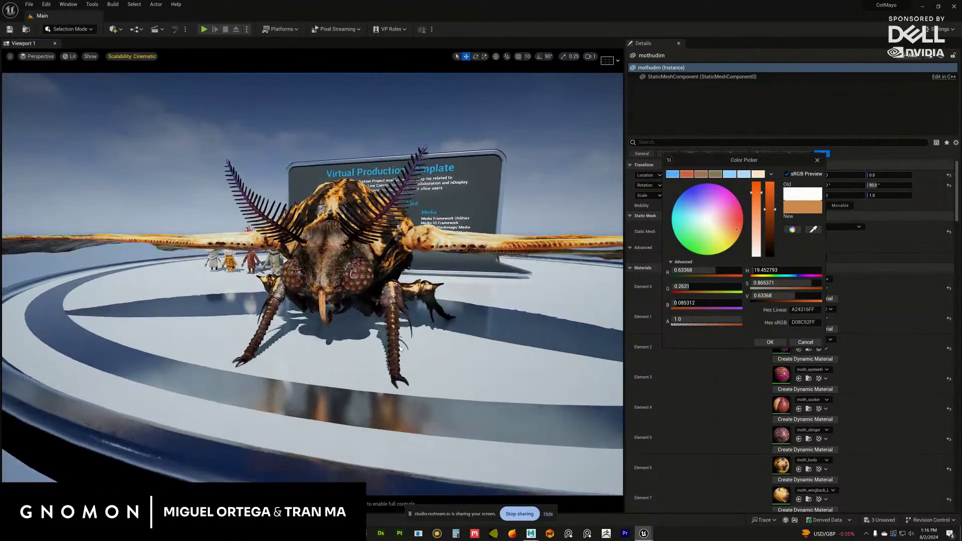
pyautogui.moveTo(437, 353); pyautogui.dragTo(414, 311, button='right')
pyautogui.click(416, 253)
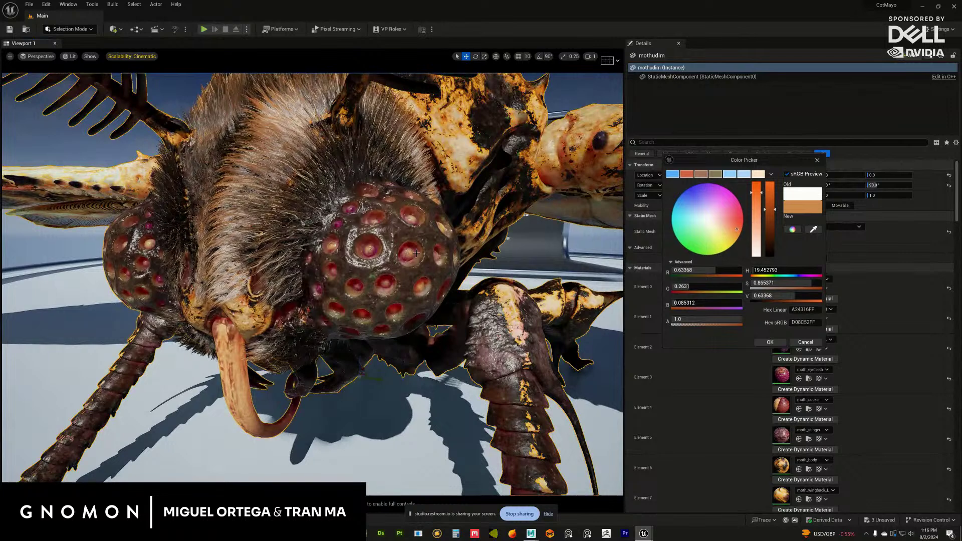
pyautogui.click(744, 354)
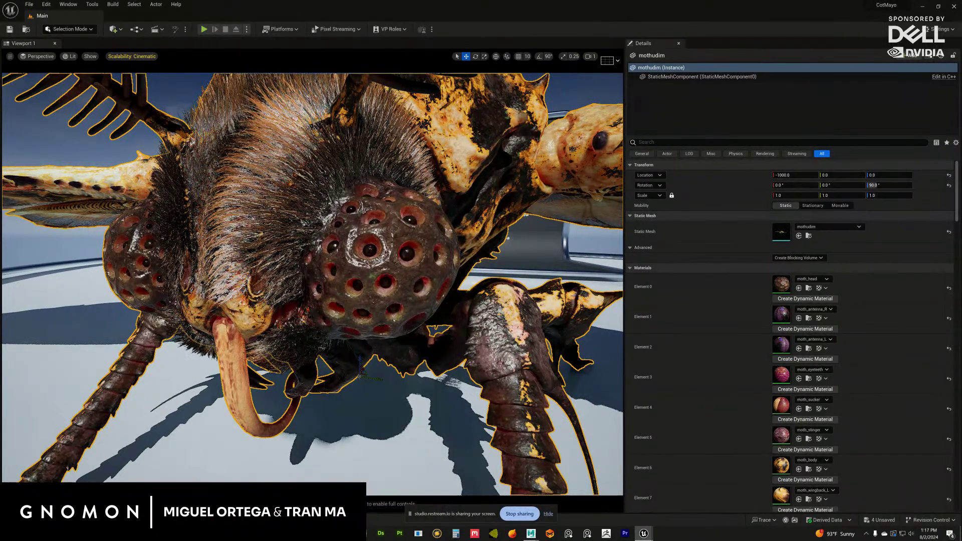
# - Examine the moth's head and eye colour from the front and up close
pyautogui.keyDown('alt'); pyautogui.moveTo(457, 341); pyautogui.dragTo(350, 341, button='right'); pyautogui.keyUp('alt')
pyautogui.keyDown('alt'); pyautogui.moveTo(457, 341); pyautogui.dragTo(436, 341); pyautogui.keyUp('alt')
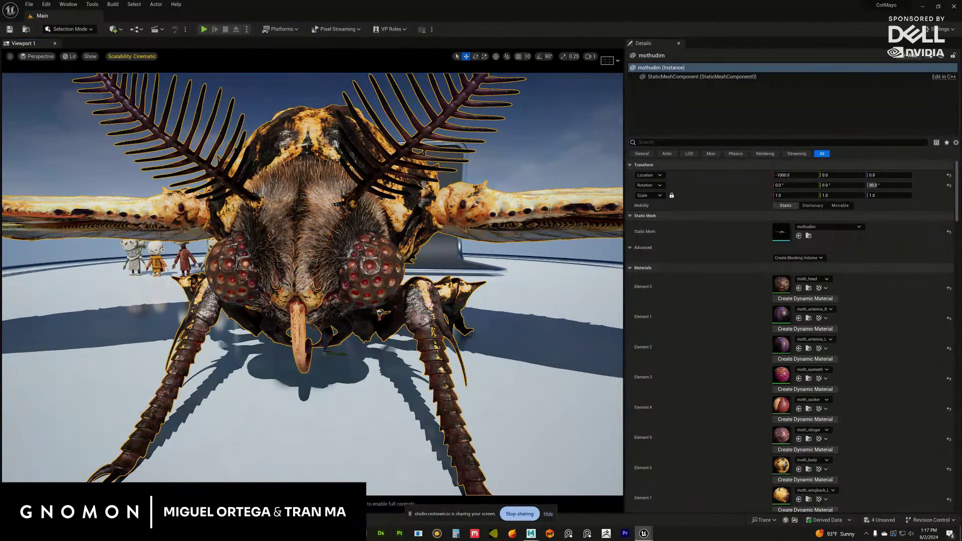
pyautogui.scroll(5, 345, 296)
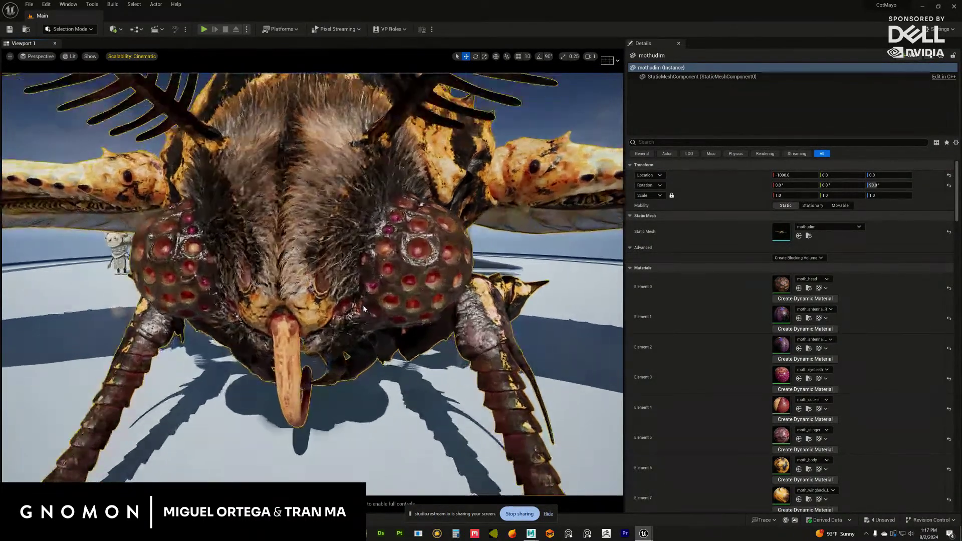
pyautogui.scroll(3, 355, 310)
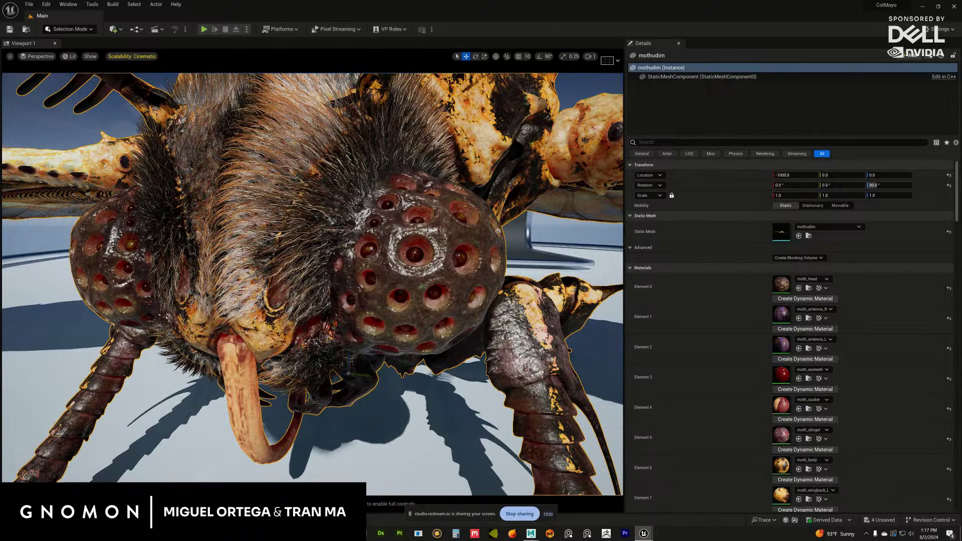
pyautogui.keyDown('alt'); pyautogui.moveTo(415, 325); pyautogui.dragTo(396, 326); pyautogui.keyUp('alt')
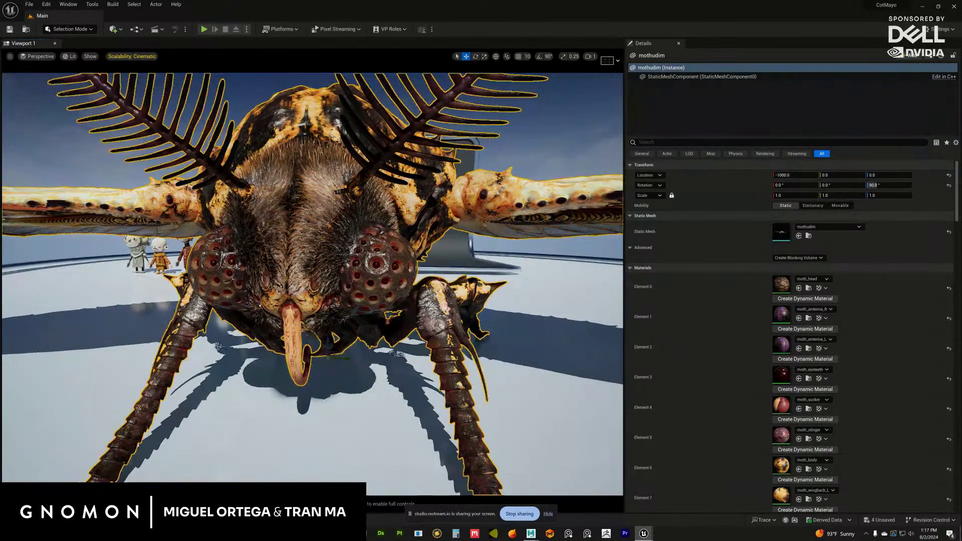
pyautogui.moveTo(396, 326)
pyautogui.keyDown('alt'); pyautogui.mouseDown()
pyautogui.moveTo(404, 308)
pyautogui.moveTo(386, 314)
pyautogui.mouseUp(); pyautogui.keyUp('alt')
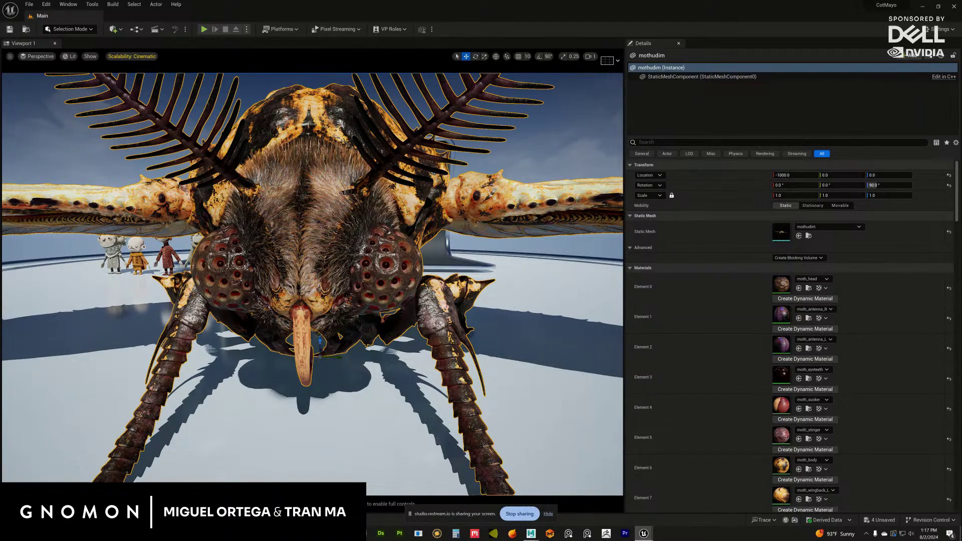
# - Inspect how the brown head fur blends around the dark eyes, close up and from a three-quarter angle
pyautogui.moveTo(349, 306)
pyautogui.keyDown('alt'); pyautogui.mouseDown()
pyautogui.moveTo(362, 335)
pyautogui.moveTo(332, 316)
pyautogui.moveTo(366, 302)
pyautogui.mouseUp(); pyautogui.keyUp('alt')
pyautogui.keyDown('alt'); pyautogui.moveTo(365, 301); pyautogui.dragTo(374, 329, button='right'); pyautogui.keyUp('alt')
pyautogui.keyDown('alt'); pyautogui.moveTo(374, 330); pyautogui.dragTo(446, 288); pyautogui.keyUp('alt')
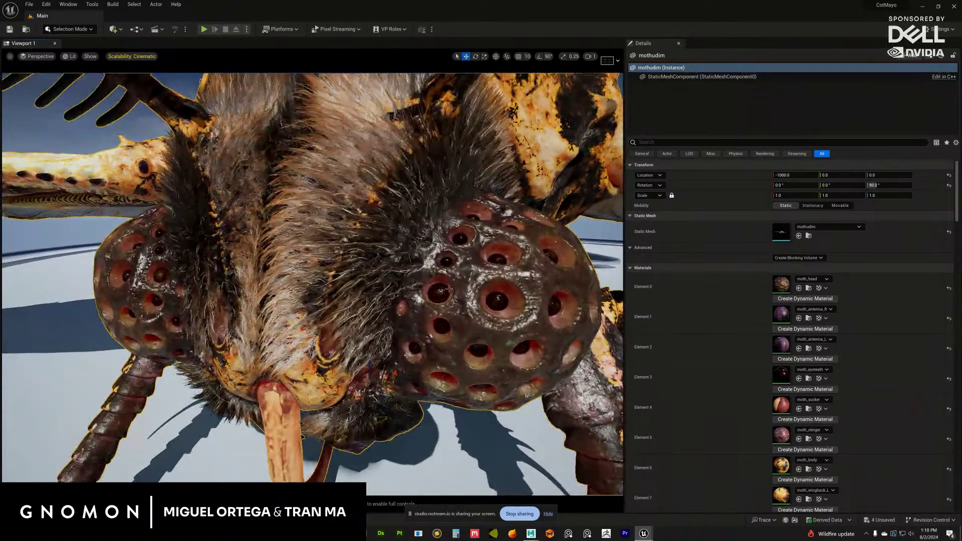
pyautogui.moveTo(403, 323)
pyautogui.keyDown('alt'); pyautogui.mouseDown()
pyautogui.moveTo(413, 301)
pyautogui.moveTo(399, 314)
pyautogui.mouseUp(); pyautogui.keyUp('alt')
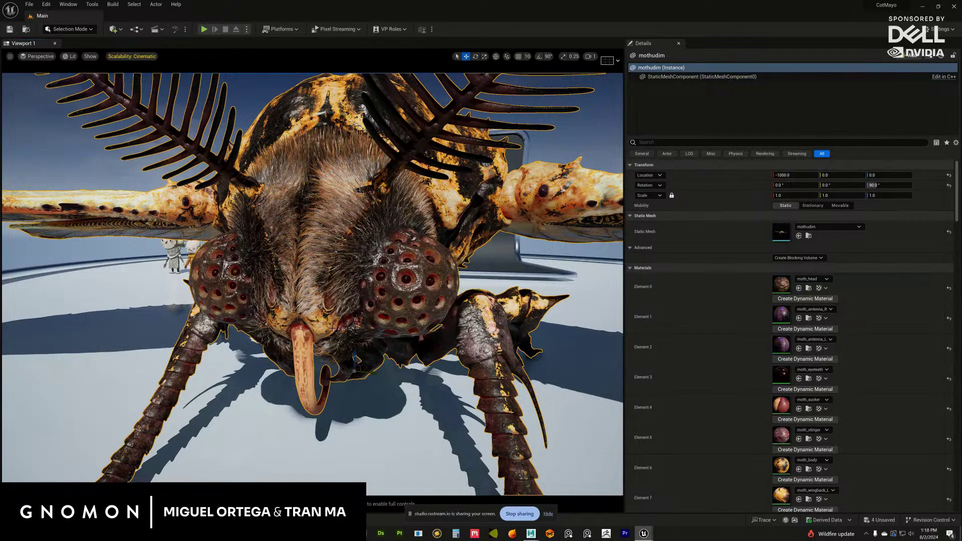
pyautogui.keyDown('alt'); pyautogui.moveTo(362, 254); pyautogui.dragTo(401, 316); pyautogui.keyUp('alt')
pyautogui.moveTo(401, 317)
pyautogui.keyDown('alt'); pyautogui.mouseDown(button='right')
pyautogui.moveTo(422, 332)
pyautogui.moveTo(416, 321)
pyautogui.mouseUp(button='right'); pyautogui.keyUp('alt')
pyautogui.keyDown('alt'); pyautogui.moveTo(416, 321); pyautogui.dragTo(350, 326); pyautogui.keyUp('alt')
# - Save all modified assets in the Unreal project
pyautogui.click(29, 4)
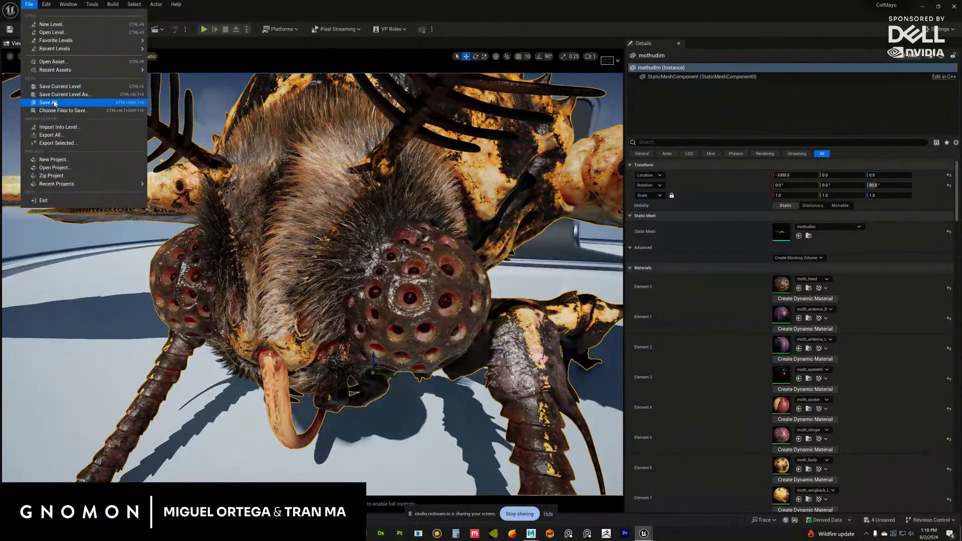
pyautogui.click(48, 99)
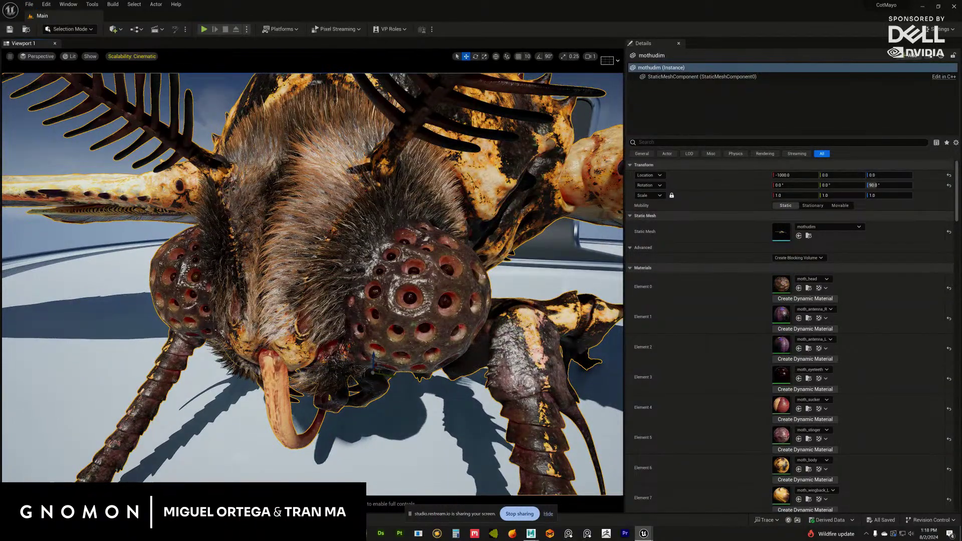
pyautogui.keyDown('alt'); pyautogui.moveTo(62, 75); pyautogui.dragTo(120, 83); pyautogui.keyUp('alt')
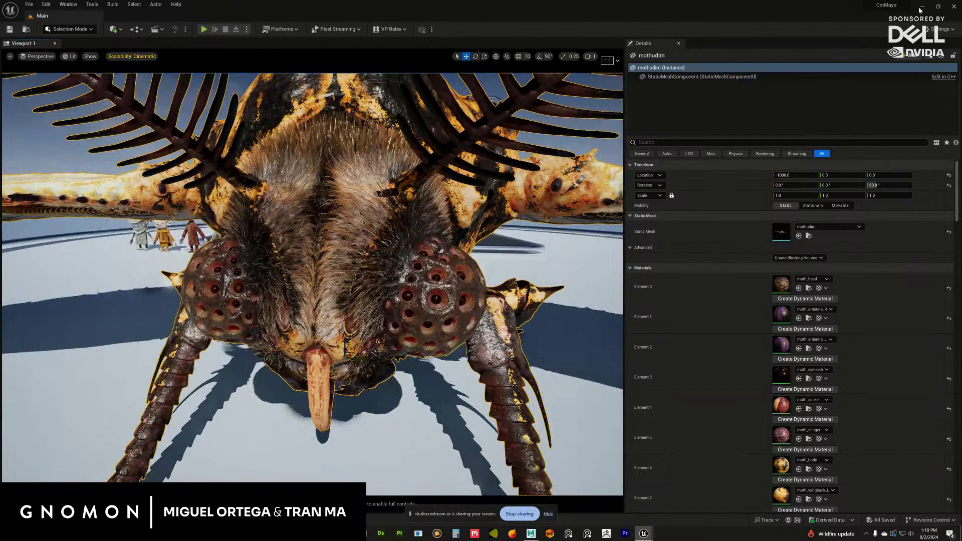
# - Switch to the moth_xgen_04 scene in Maya and save it as moth_xgen_05_IGSconvert
pyautogui.press('super+d')
pyautogui.moveTo(532, 534)
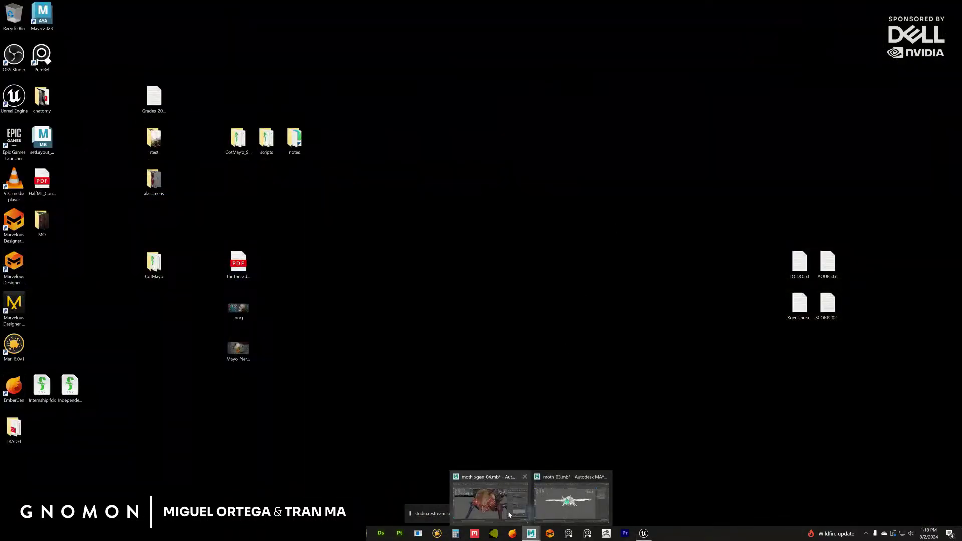
pyautogui.click(504, 495)
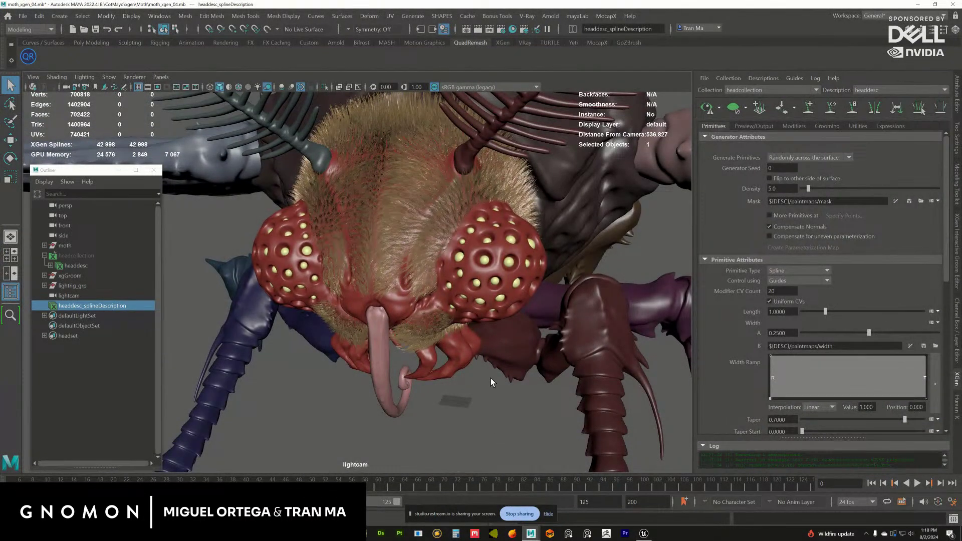
pyautogui.click(96, 305)
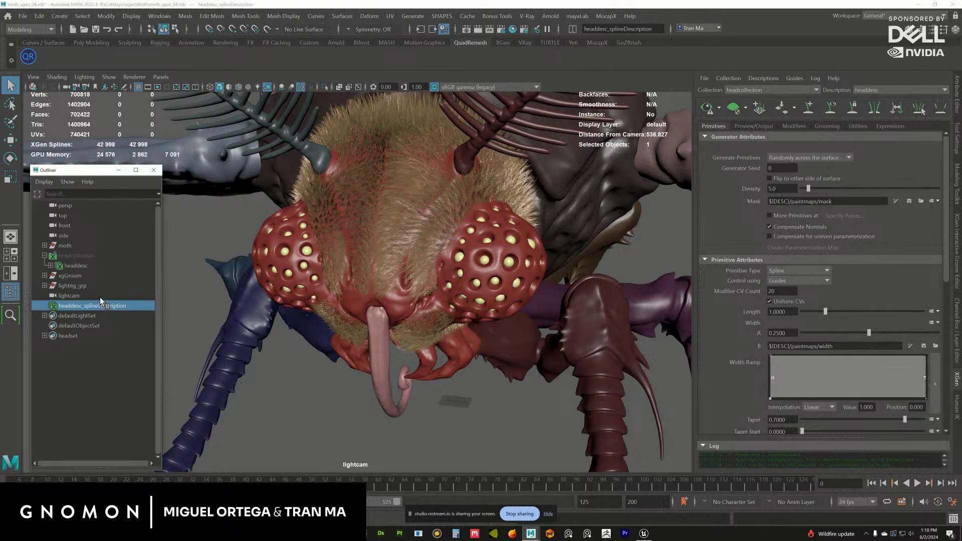
pyautogui.click(23, 15)
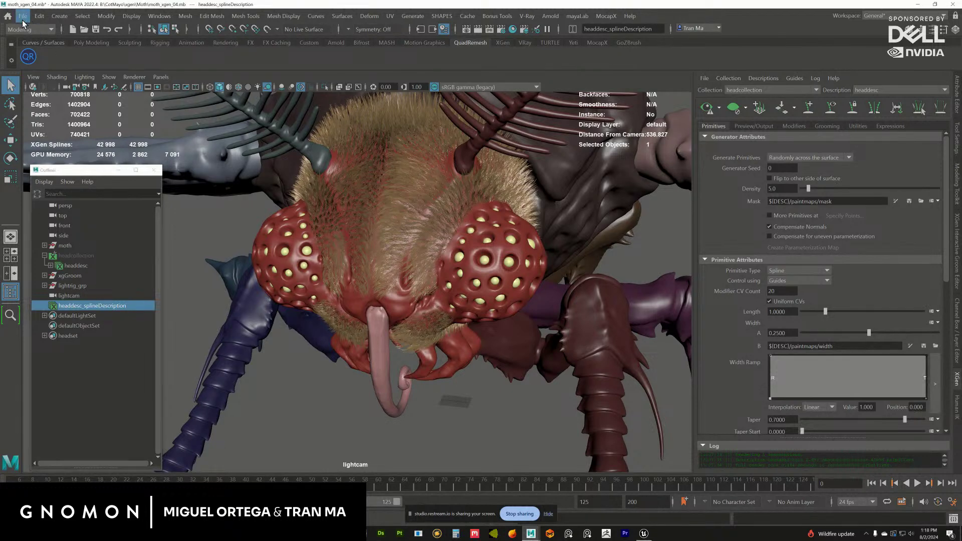
pyautogui.click(40, 69)
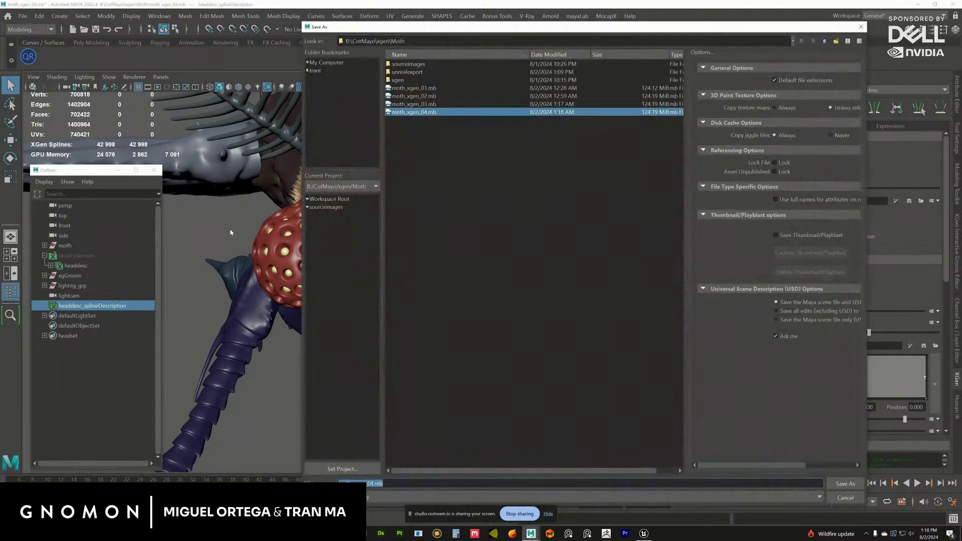
pyautogui.moveTo(390, 483); pyautogui.dragTo(373, 482)
pyautogui.write('05_IGSconvert')
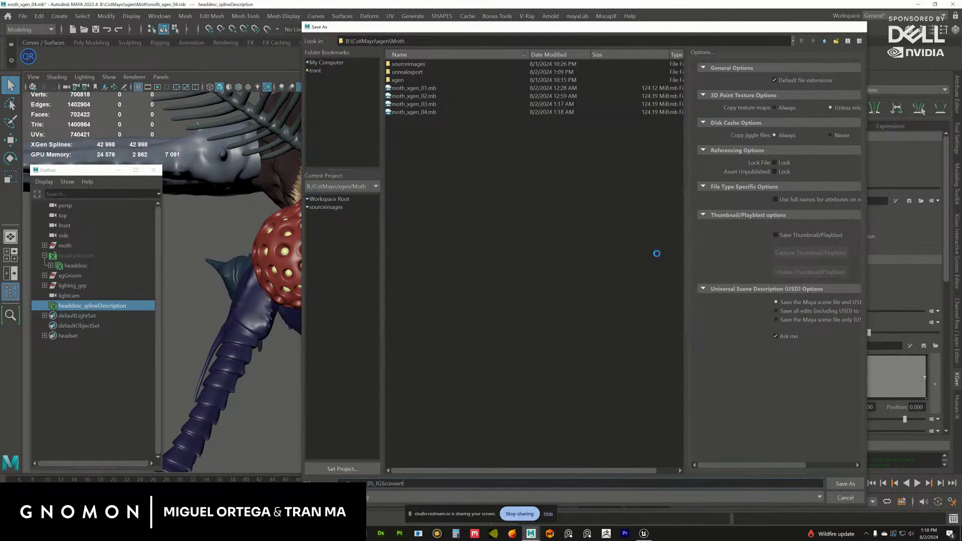
pyautogui.press('Return')
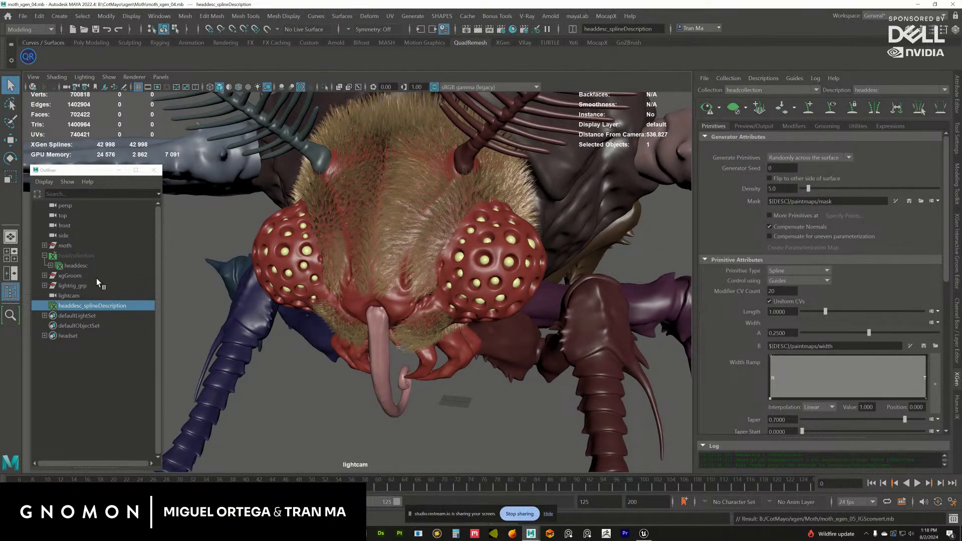
# - Hide headdesc_splineDescription and unhide the original headcollection fur
pyautogui.hotkey('ctrl', 'h')
pyautogui.click(88, 255)
pyautogui.hotkey('shift', 'h')
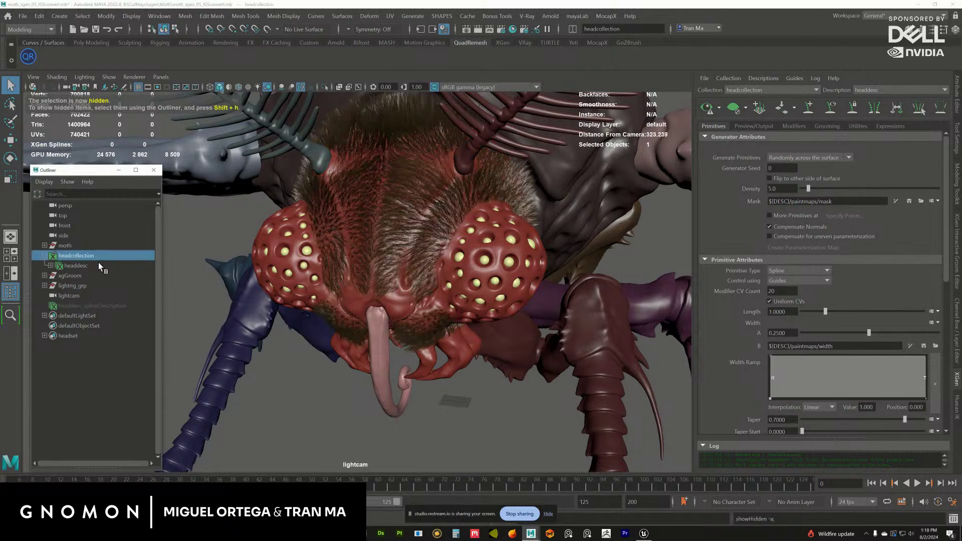
# - Enlarge the XGen log and check the primitive count generated for the head fur
pyautogui.click(852, 464)
pyautogui.moveTo(846, 465); pyautogui.dragTo(835, 329)
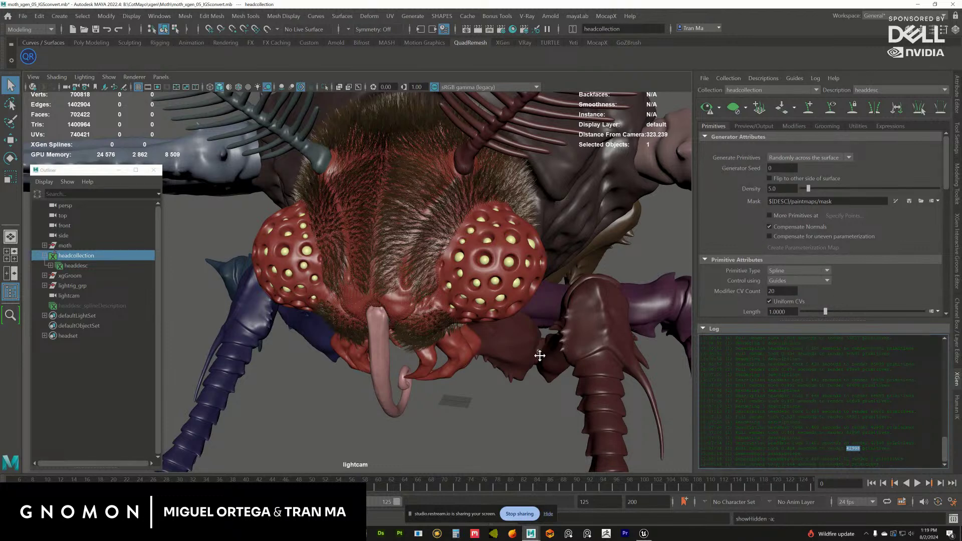
pyautogui.scroll(-3, 540, 356)
pyautogui.keyDown('alt'); pyautogui.moveTo(539, 356); pyautogui.dragTo(555, 341); pyautogui.keyUp('alt')
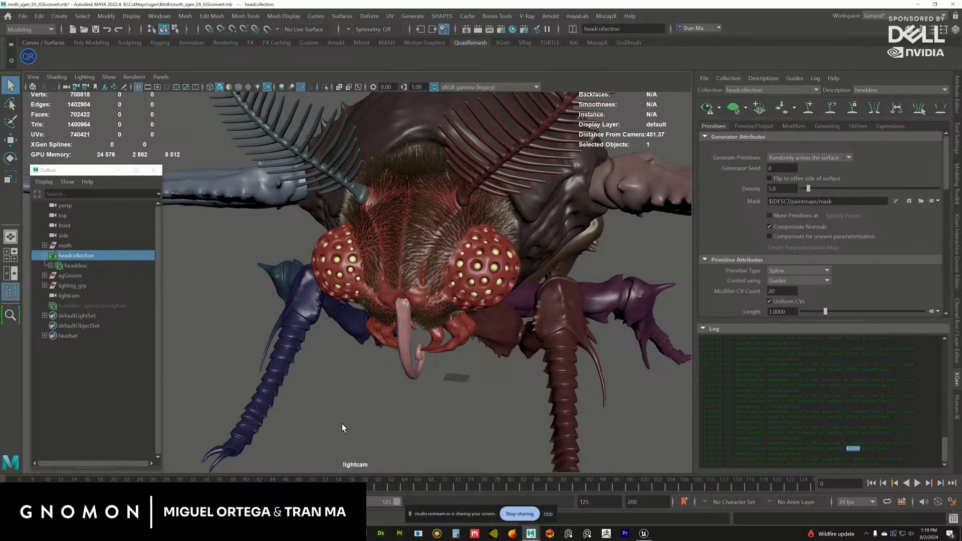
# - Check the Modifier CV Count for headdesc and inspect the head fur from the front
pyautogui.moveTo(782, 291); pyautogui.dragTo(761, 290)
pyautogui.scroll(5, 482, 249)
pyautogui.keyDown('alt'); pyautogui.moveTo(482, 249); pyautogui.dragTo(522, 315); pyautogui.keyUp('alt')
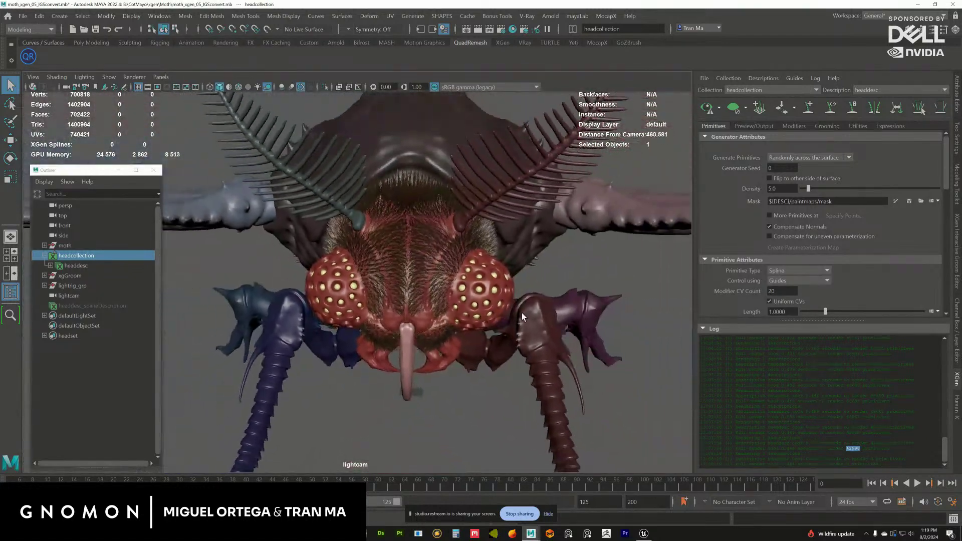
pyautogui.scroll(-3, 522, 317)
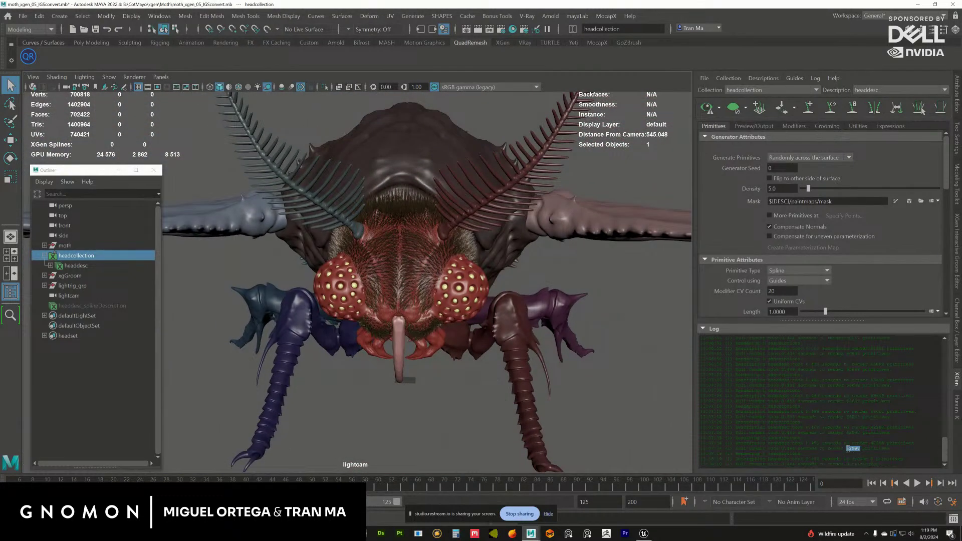
pyautogui.keyDown('alt'); pyautogui.moveTo(500, 326); pyautogui.dragTo(550, 326); pyautogui.keyUp('alt')
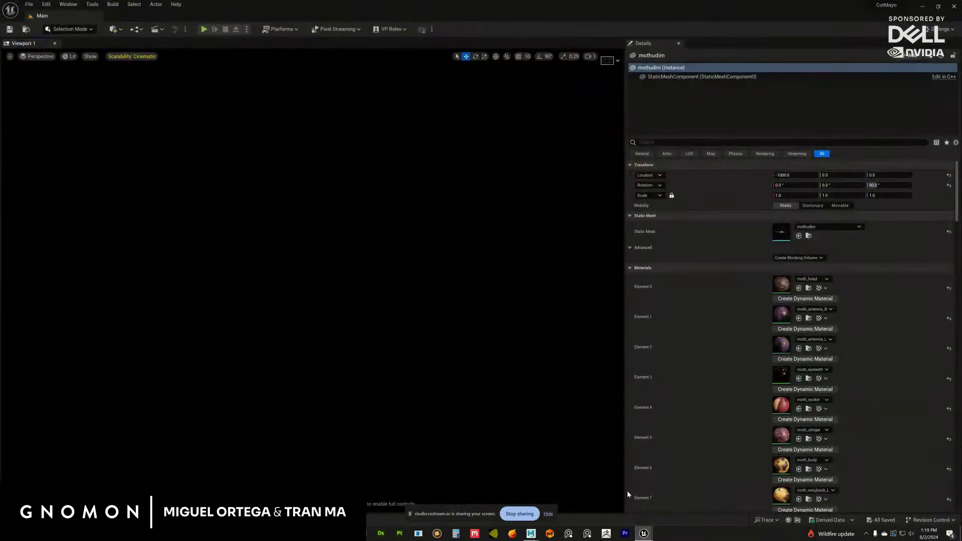
# - Switch to Unreal and view the moth's antennae and wings from another angle
pyautogui.click(644, 533)
pyautogui.keyDown('alt'); pyautogui.moveTo(473, 349); pyautogui.dragTo(422, 315); pyautogui.keyUp('alt')
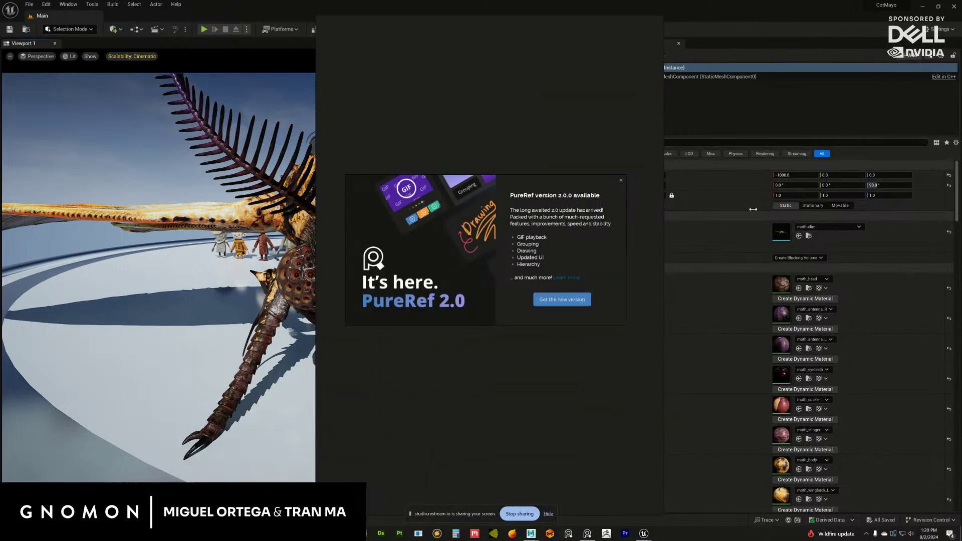
# - Add the red-bodied moth photo to the empty PureRef board and widen the window to view it larger
pyautogui.click(621, 180)
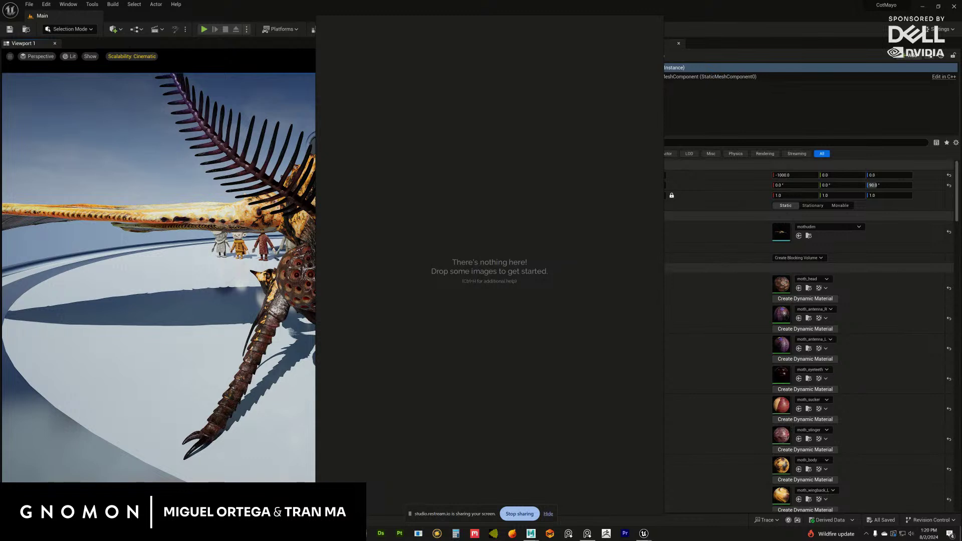
pyautogui.moveTo(961, 195); pyautogui.dragTo(531, 201)
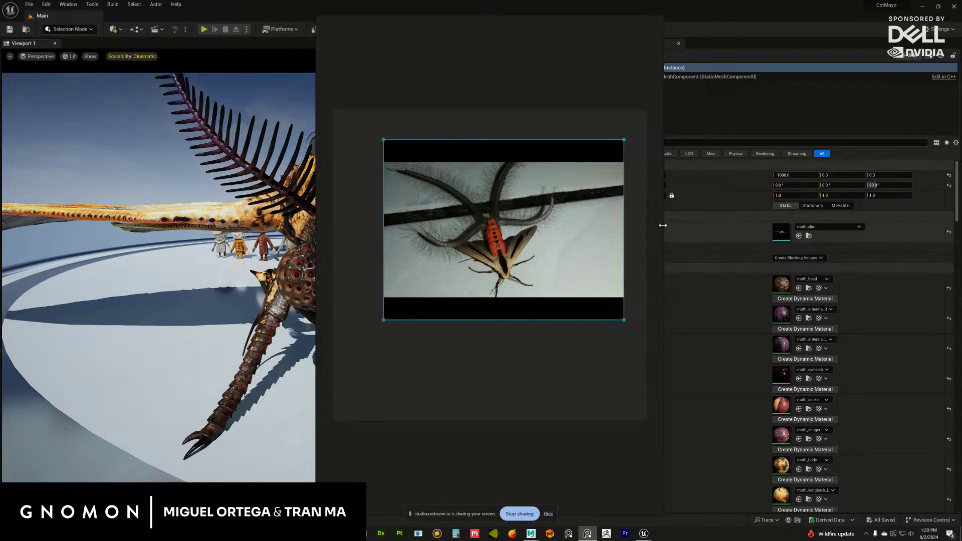
pyautogui.moveTo(666, 230); pyautogui.dragTo(786, 230)
pyautogui.scroll(3, 614, 283)
pyautogui.moveTo(614, 281); pyautogui.dragTo(642, 296)
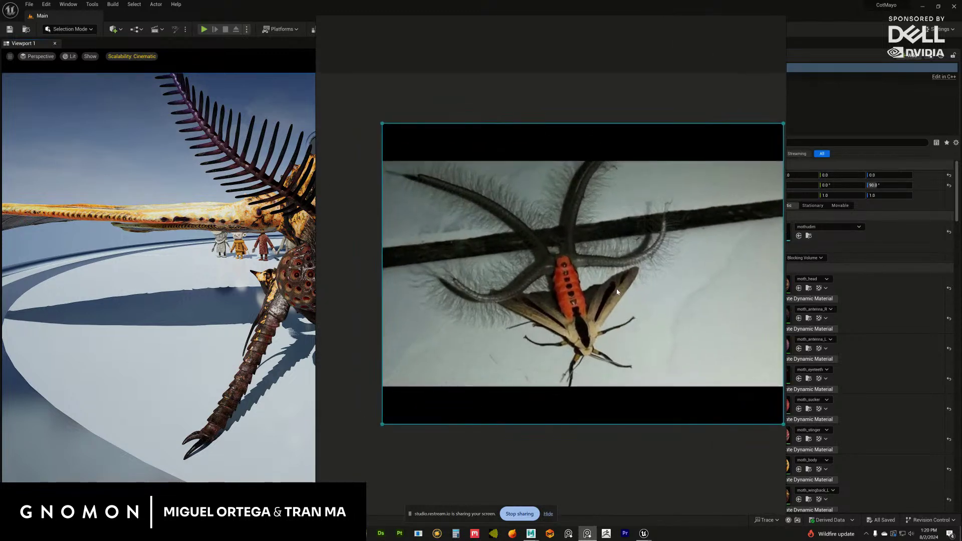
pyautogui.click(625, 460)
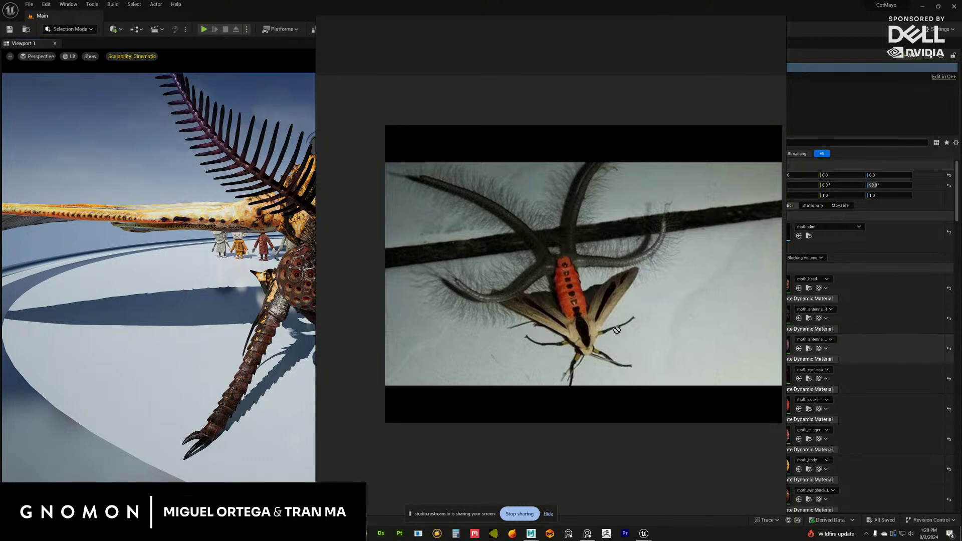
# - Compare the two red-bodied moth photos on the reference board, examining the hairy tentacles up close
pyautogui.press('Right')
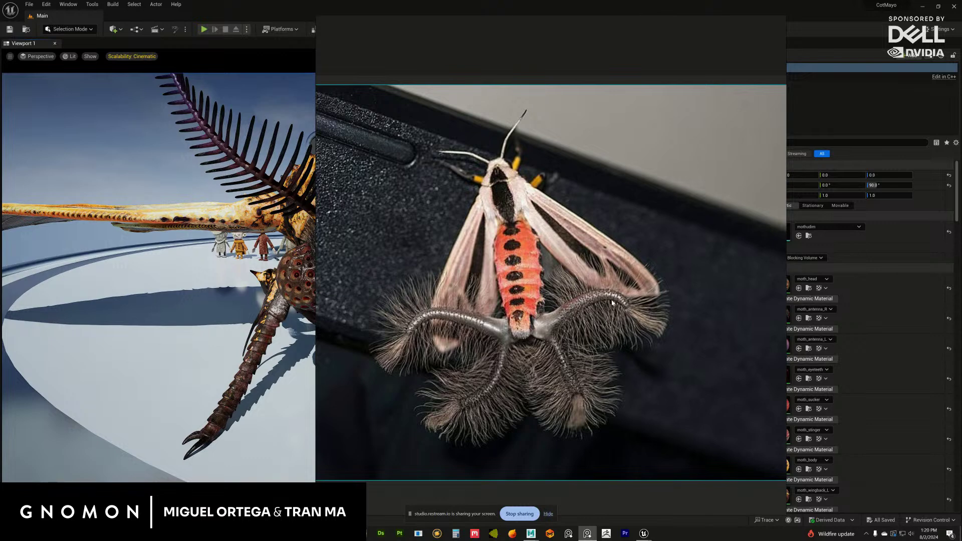
pyautogui.scroll(-4, 615, 307)
pyautogui.scroll(5, 595, 311)
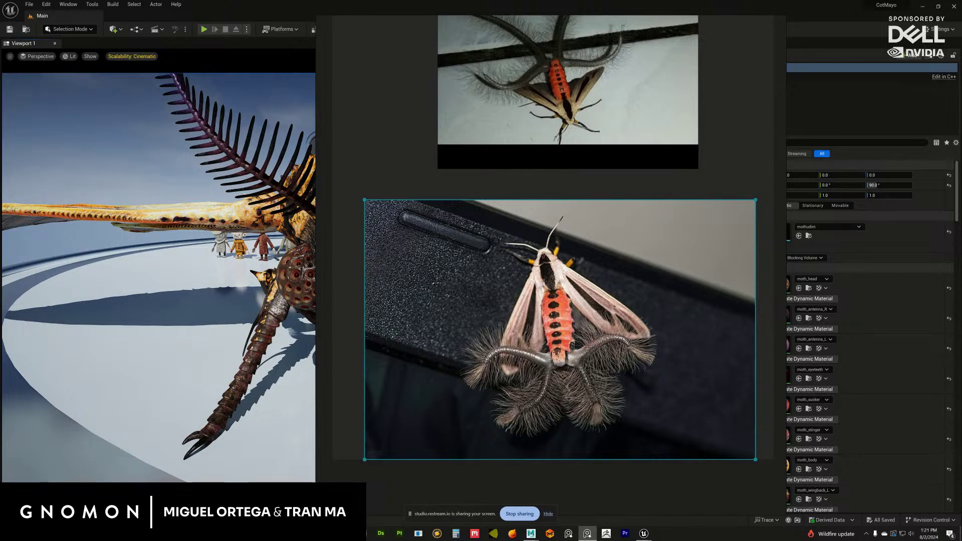
pyautogui.scroll(5, 574, 408)
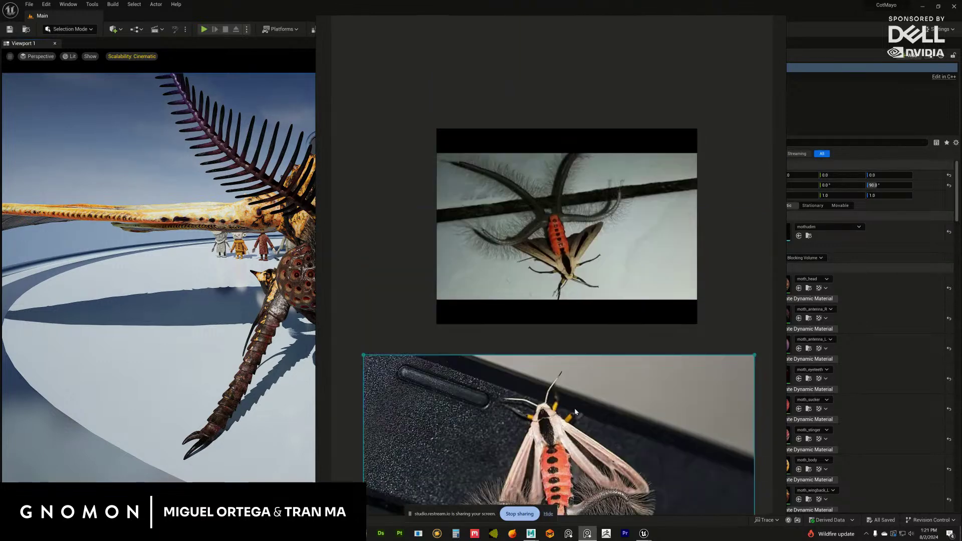
pyautogui.press('f')
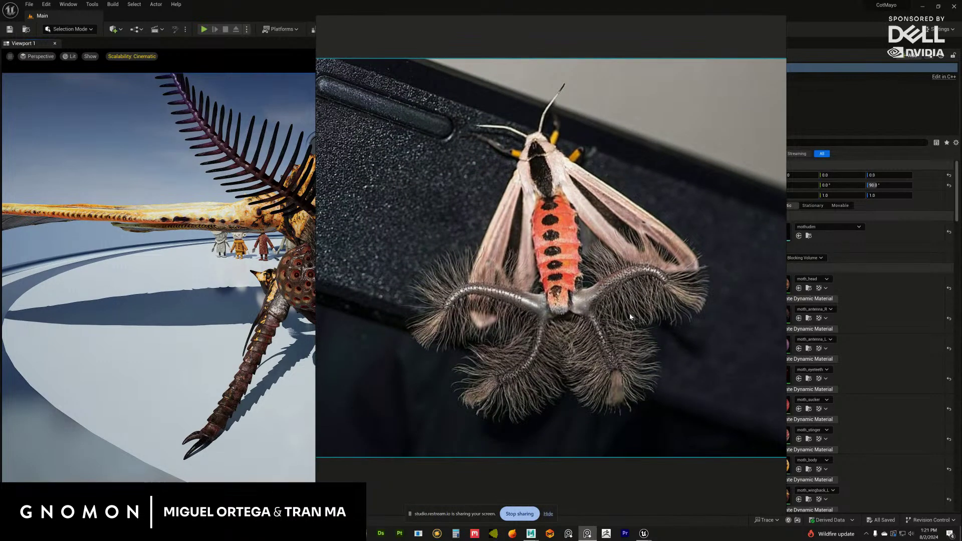
pyautogui.scroll(-5, 629, 314)
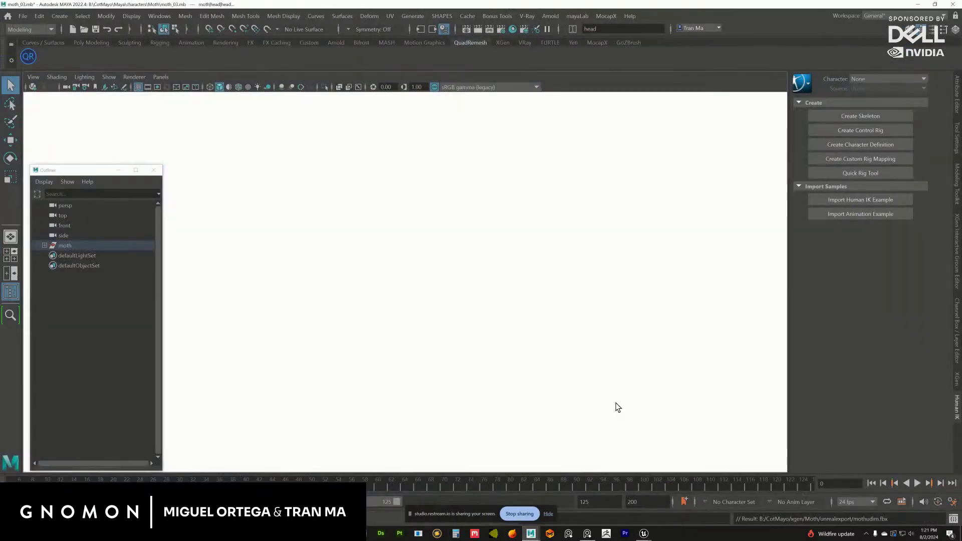
# - Switch to the moth_xgen_05_IGSconvert scene in Maya and hide headcollection to expose the bare head
pyautogui.click(530, 534)
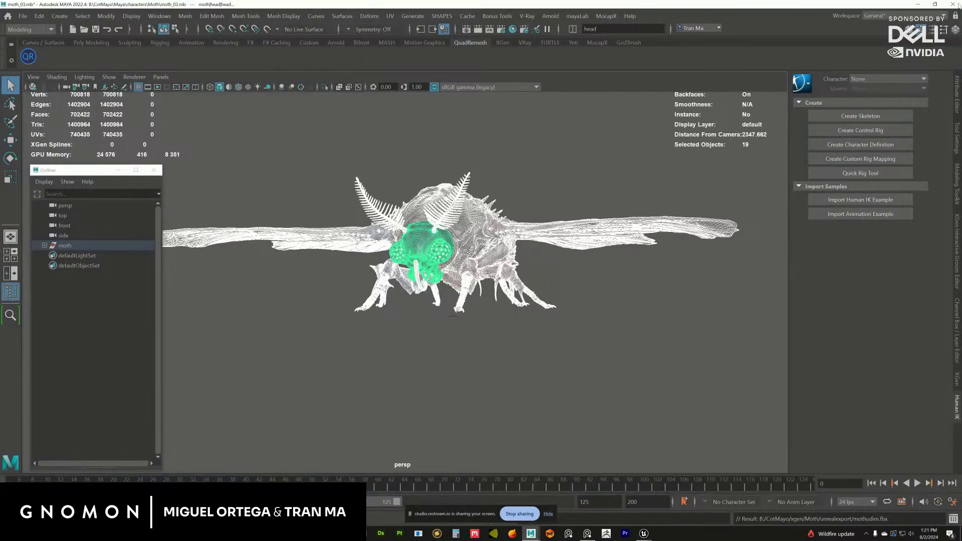
pyautogui.hotkey('alt', 'Tab')
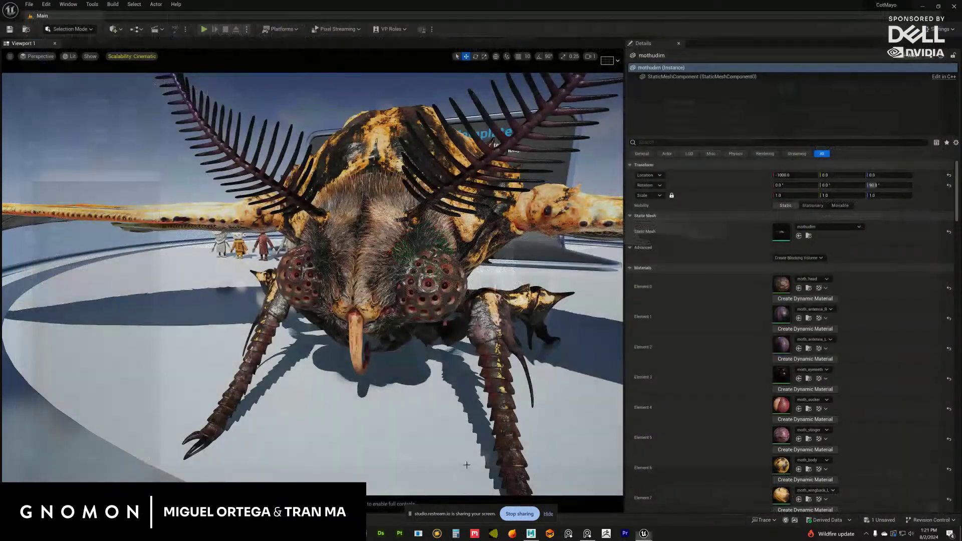
pyautogui.click(531, 533)
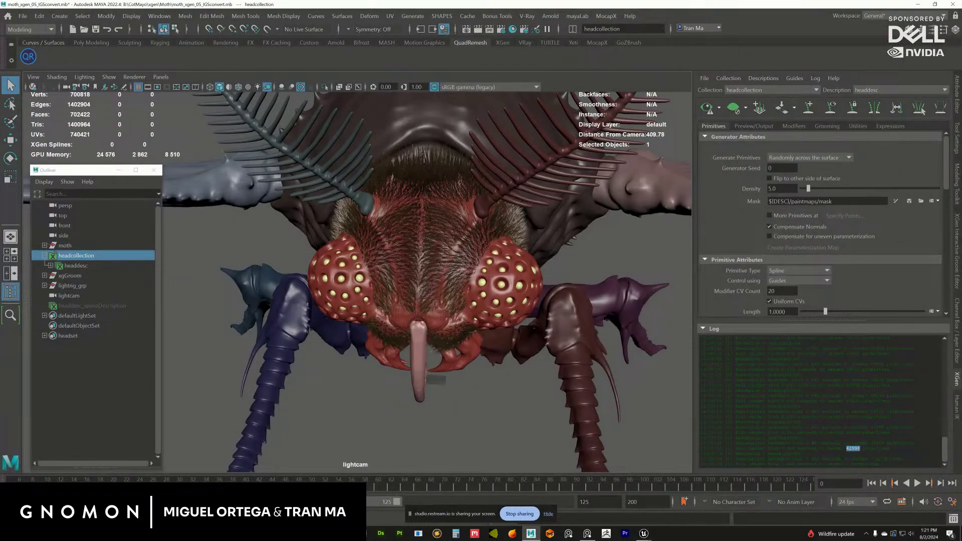
pyautogui.scroll(-4, 447, 295)
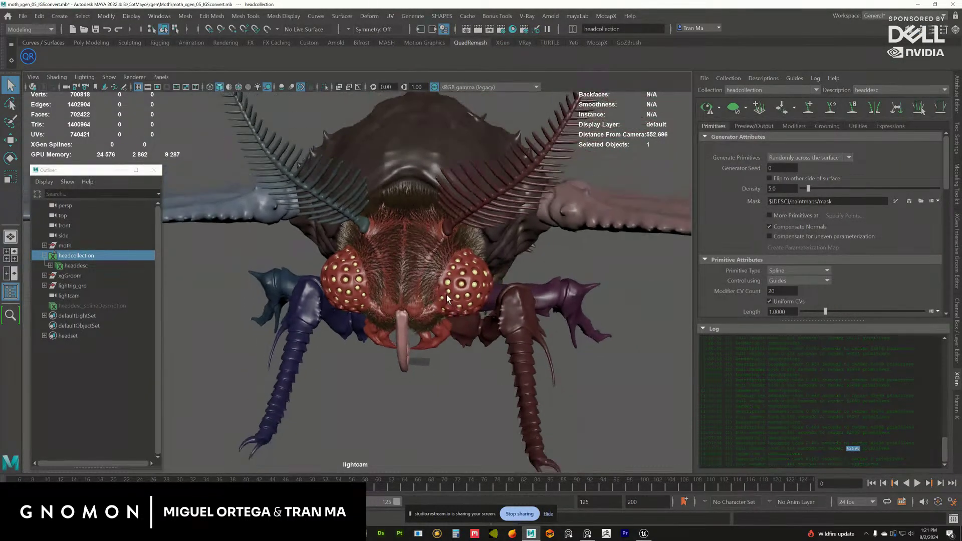
pyautogui.keyDown('alt'); pyautogui.moveTo(435, 235); pyautogui.dragTo(412, 232); pyautogui.keyUp('alt')
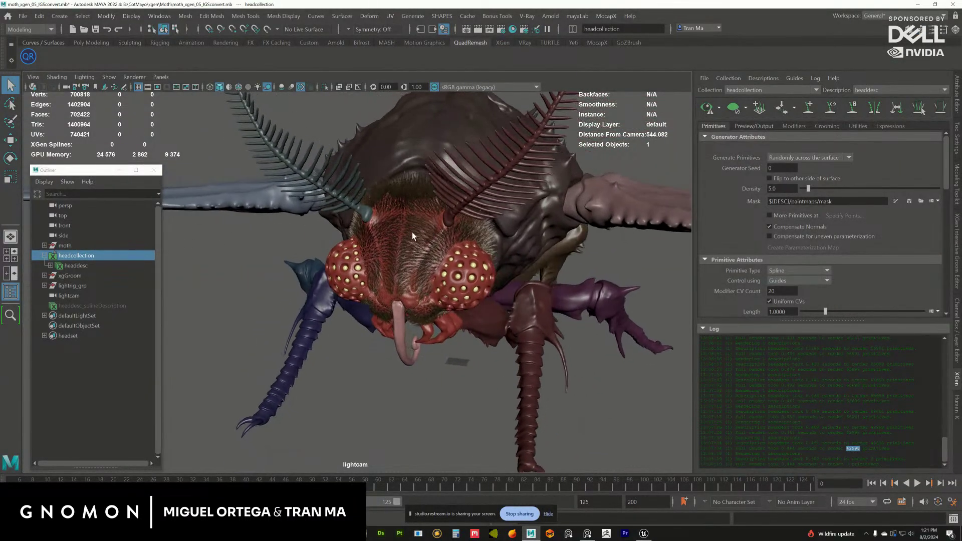
pyautogui.click(107, 255)
pyautogui.hotkey('ctrl', 'h')
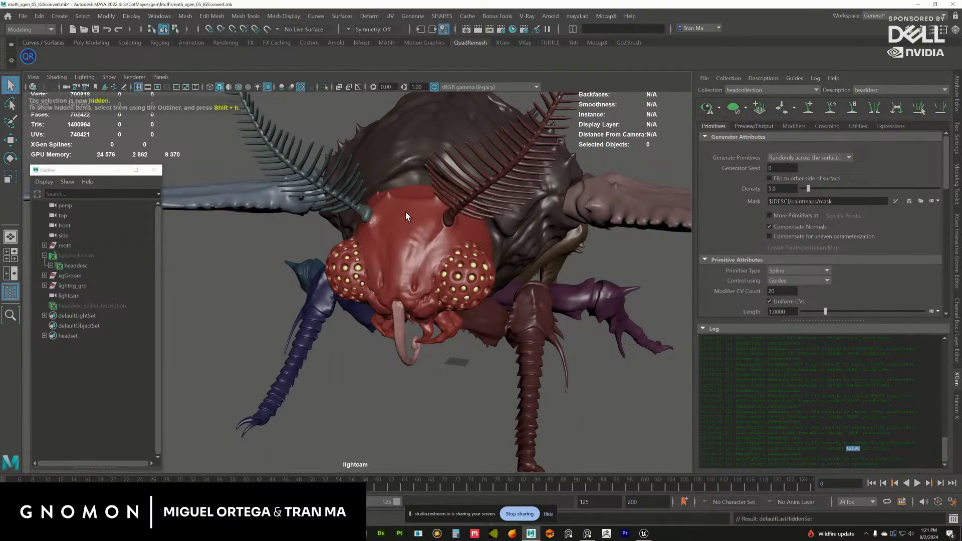
# - Set the nohairgeo display layer to Template so the antennae, eye details and stinger cannot be selected
pyautogui.keyDown('alt'); pyautogui.moveTo(420, 237); pyautogui.dragTo(372, 125); pyautogui.keyUp('alt')
pyautogui.click(438, 217)
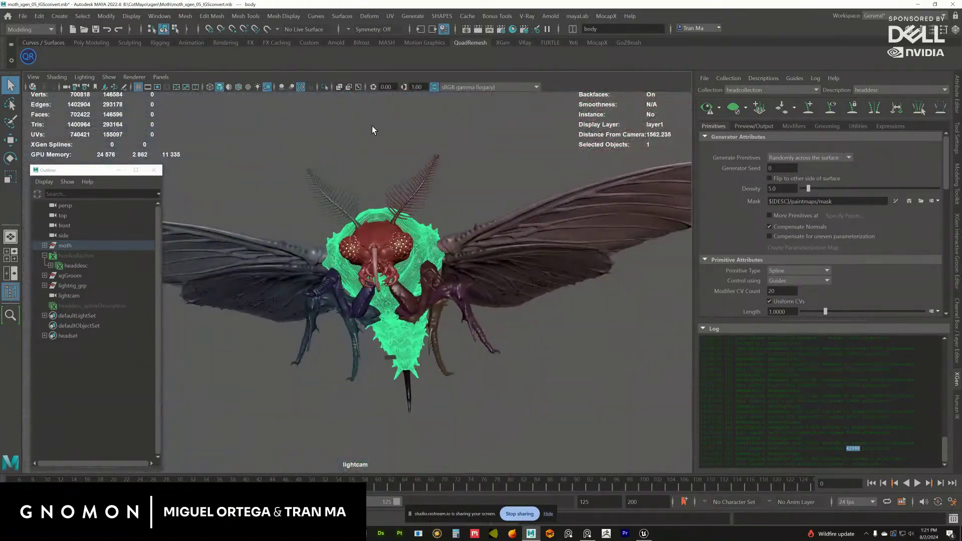
pyautogui.click(958, 354)
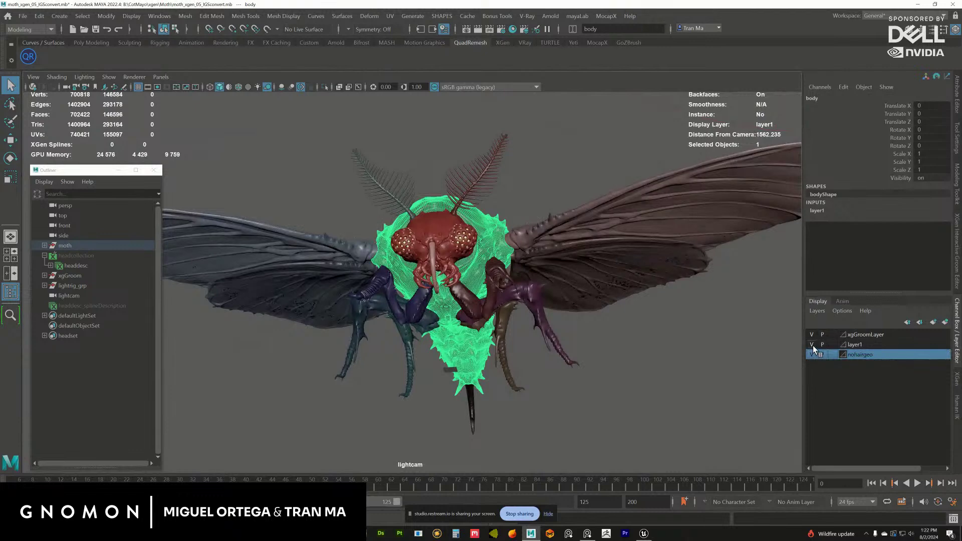
pyautogui.click(833, 354)
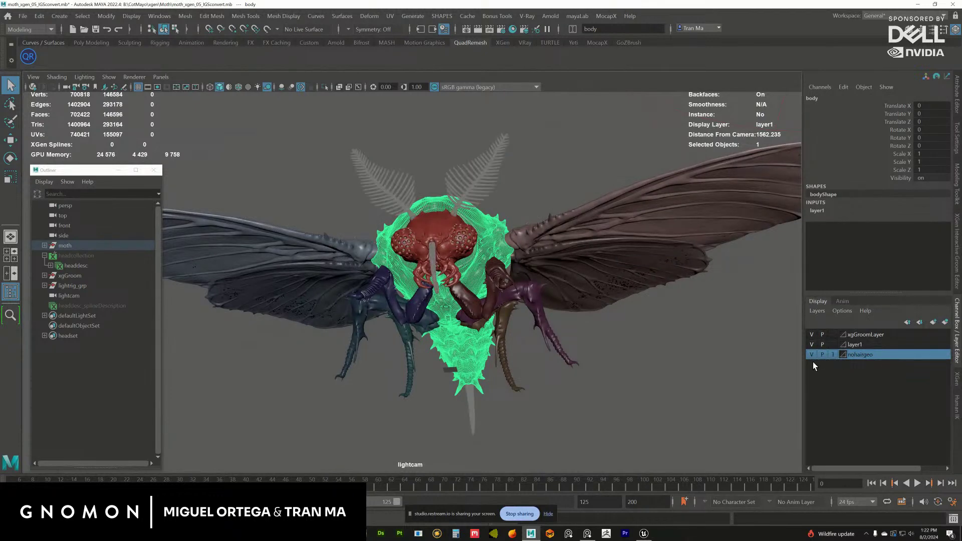
pyautogui.keyDown('alt'); pyautogui.moveTo(506, 295); pyautogui.dragTo(534, 326); pyautogui.keyUp('alt')
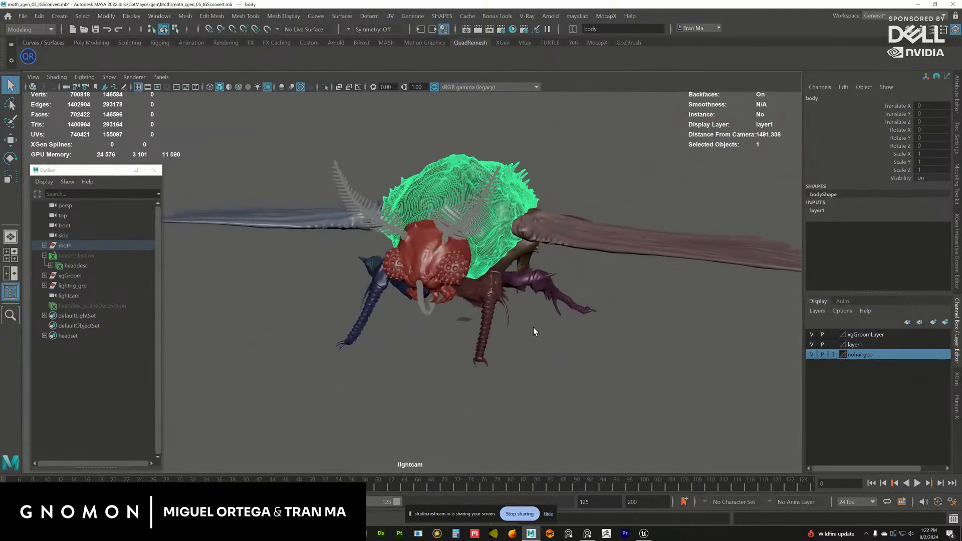
# - Toggle layer1's visibility to check which moth parts it contains, and select the head mesh
pyautogui.click(811, 344)
pyautogui.click(811, 345)
pyautogui.keyDown('alt'); pyautogui.moveTo(454, 237); pyautogui.dragTo(450, 263, button='right'); pyautogui.keyUp('alt')
pyautogui.click(449, 264)
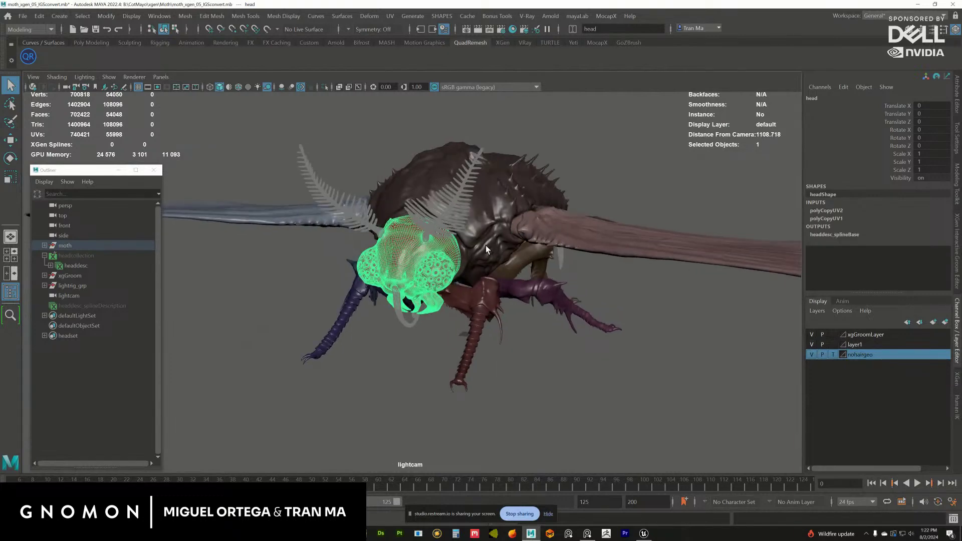
# - Remove the body mesh from layer1, and hide that layer to isolate the head and body
pyautogui.click(486, 228)
pyautogui.keyDown('alt'); pyautogui.moveTo(485, 228); pyautogui.dragTo(400, 150); pyautogui.keyUp('alt')
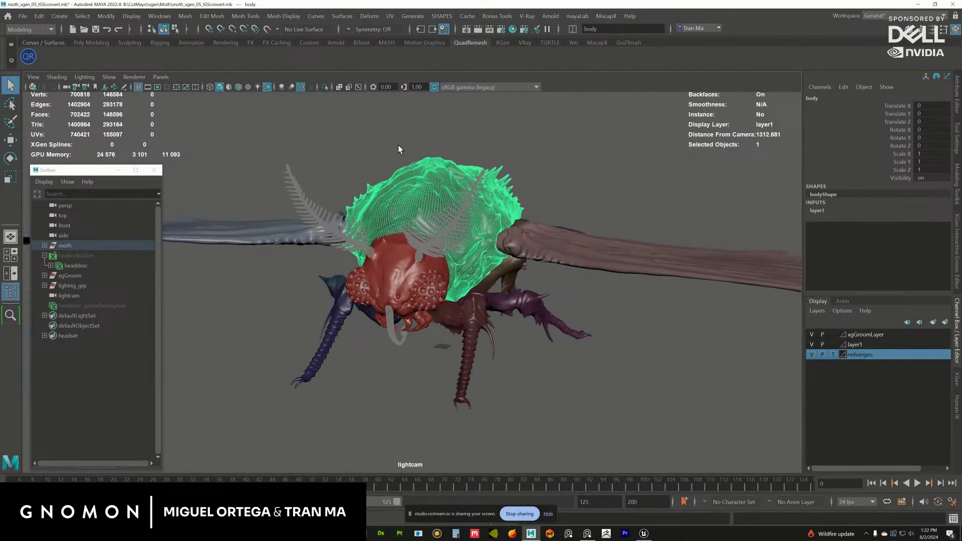
pyautogui.click(812, 344)
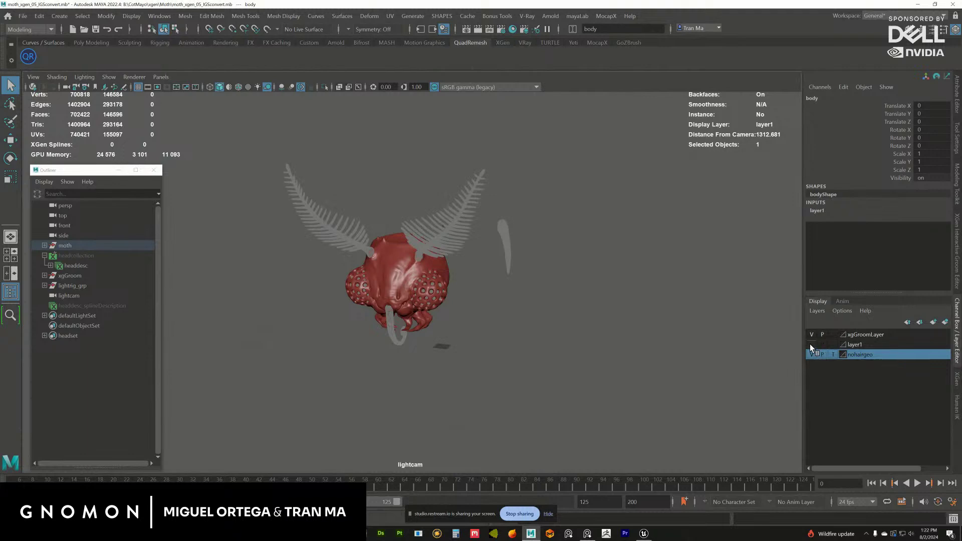
pyautogui.click(812, 344)
pyautogui.rightClick(858, 347)
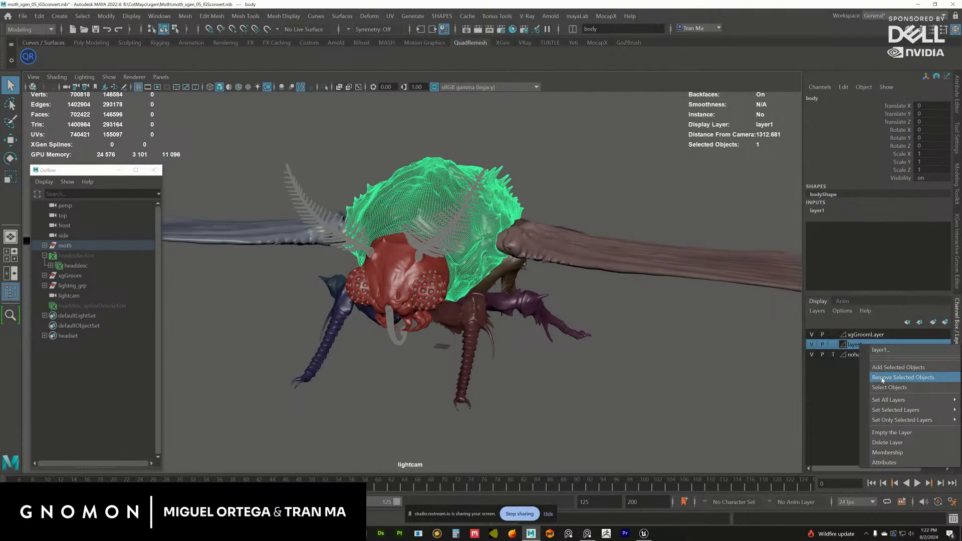
pyautogui.click(897, 367)
pyautogui.click(812, 345)
pyautogui.keyDown('alt'); pyautogui.moveTo(551, 301); pyautogui.dragTo(491, 295); pyautogui.keyUp('alt')
pyautogui.click(531, 348)
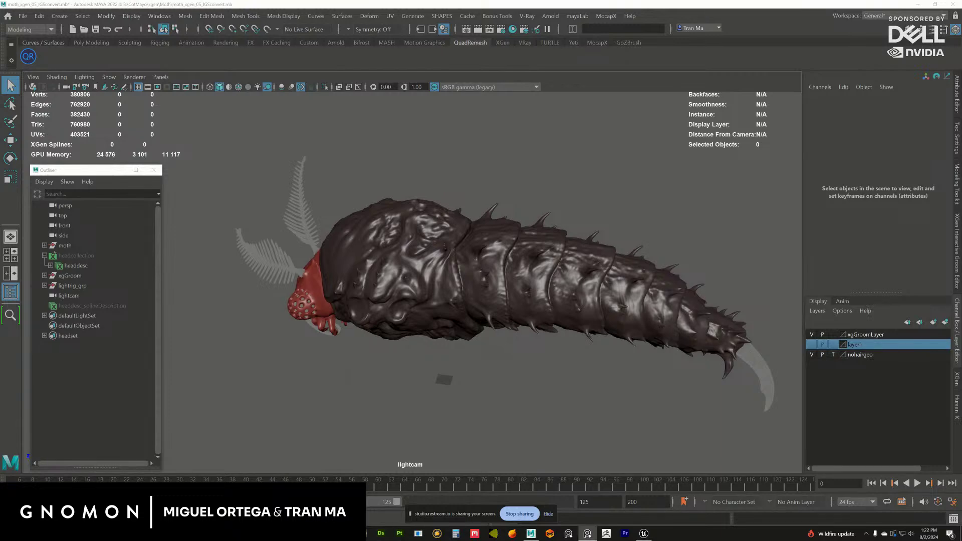
# - Switch to the PureRef board, view the orange-furred moth face, and widen the window
pyautogui.hotkey('alt', 'Tab')
pyautogui.moveTo(593, 281); pyautogui.dragTo(486, 261, button='right')
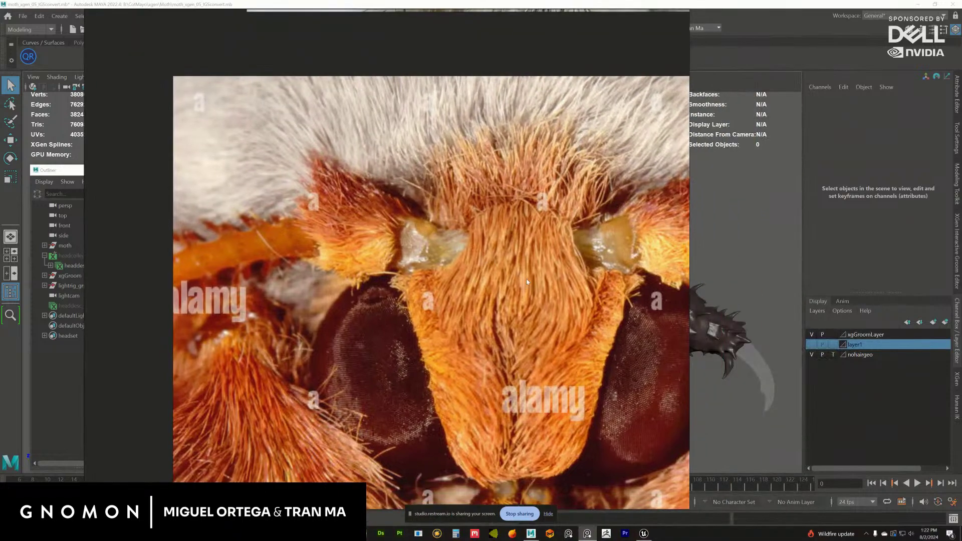
pyautogui.scroll(-3, 486, 261)
pyautogui.moveTo(486, 260); pyautogui.dragTo(398, 179, button='middle')
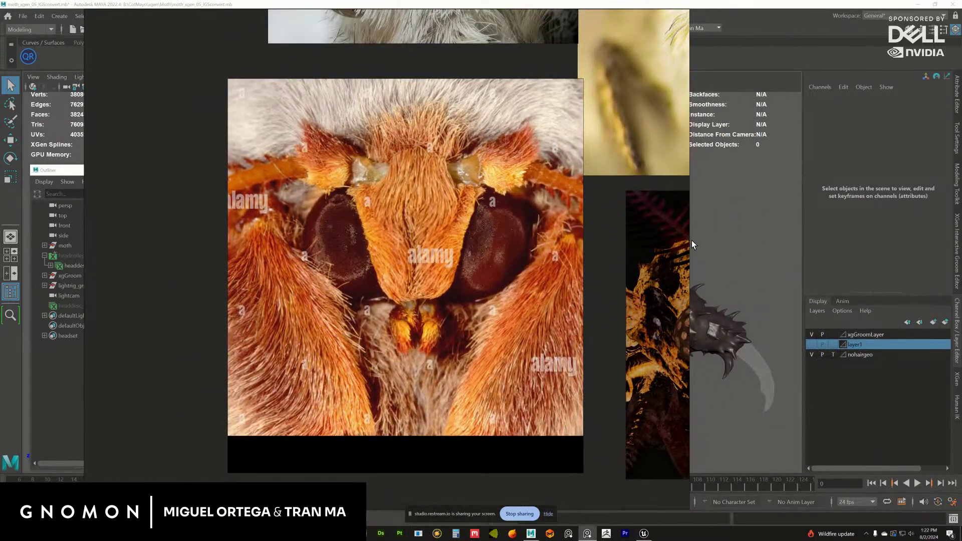
pyautogui.moveTo(685, 241); pyautogui.dragTo(875, 241)
# - Examine the fur direction and length in the beige, grey and orange moth face close-ups
pyautogui.scroll(-3, 562, 375)
pyautogui.moveTo(562, 351); pyautogui.dragTo(460, 479, button='middle')
pyautogui.scroll(5, 567, 336)
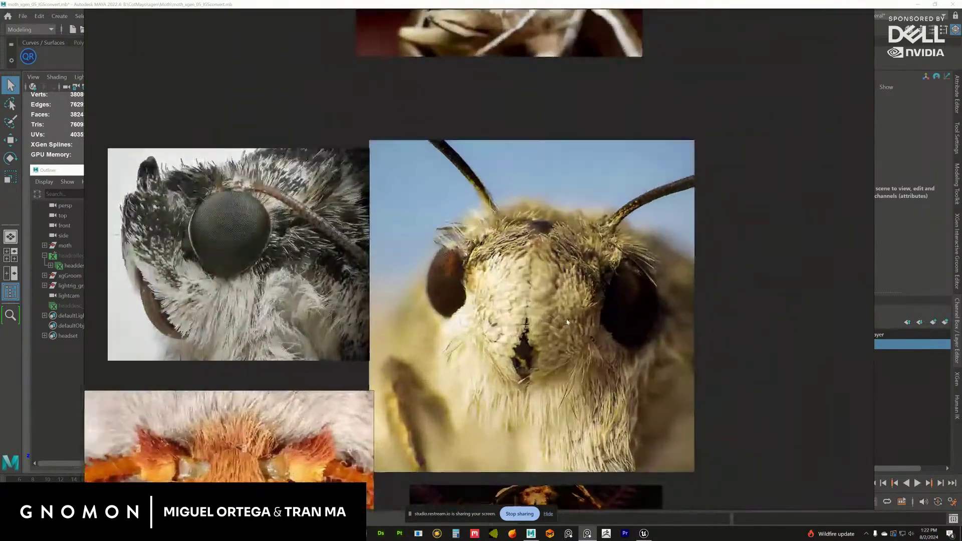
pyautogui.moveTo(567, 336); pyautogui.dragTo(606, 295, button='middle')
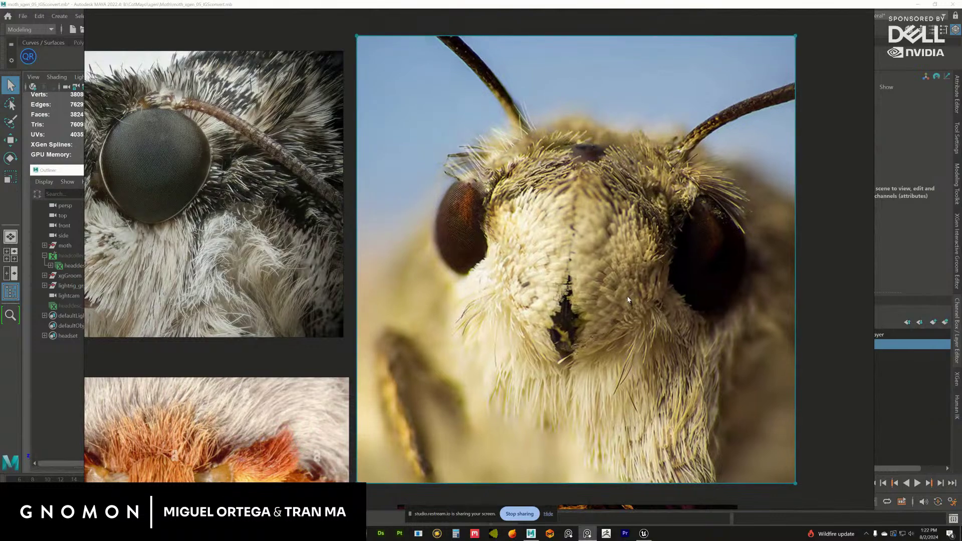
pyautogui.scroll(5, 640, 310)
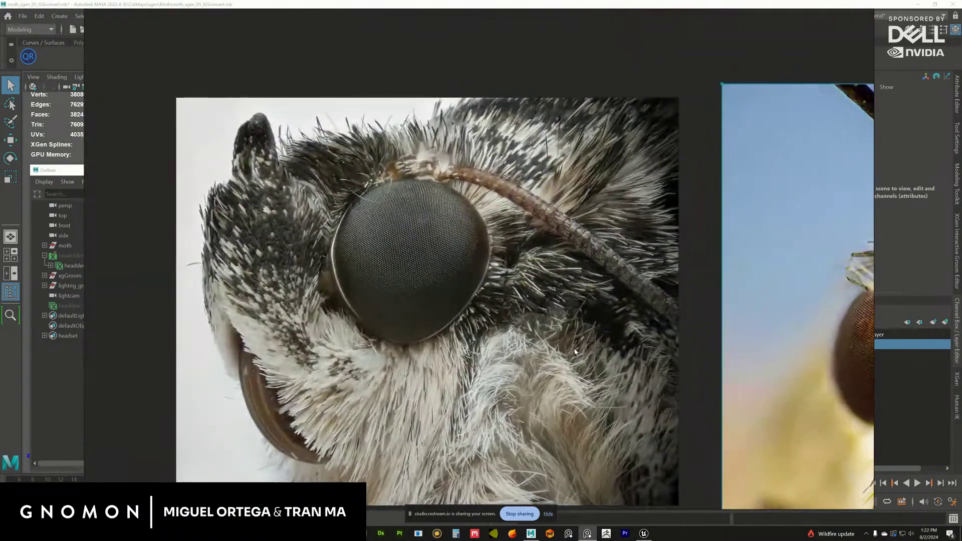
pyautogui.scroll(-5, 575, 353)
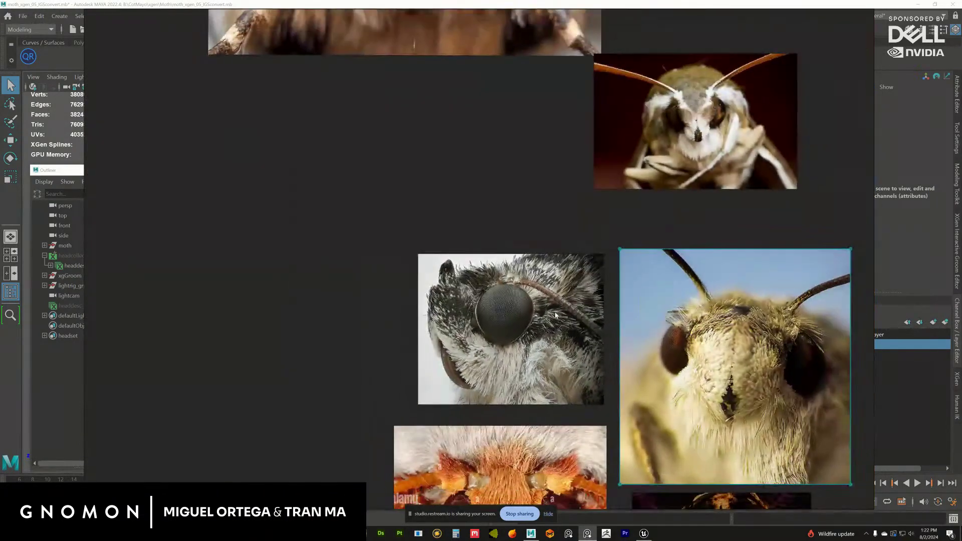
pyautogui.moveTo(567, 159); pyautogui.dragTo(511, 337, button='middle')
pyautogui.scroll(-8, 612, 238)
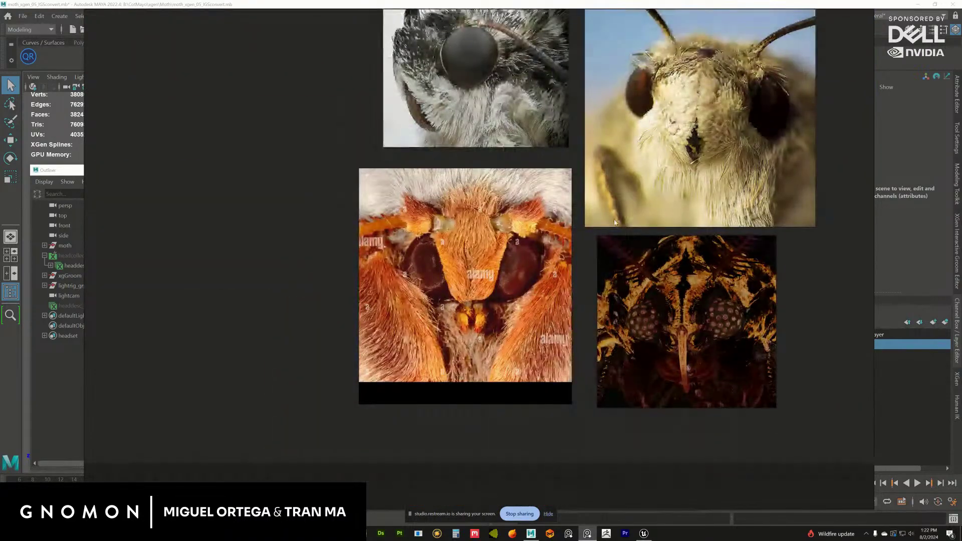
pyautogui.scroll(3, 594, 295)
pyautogui.scroll(-5, 595, 290)
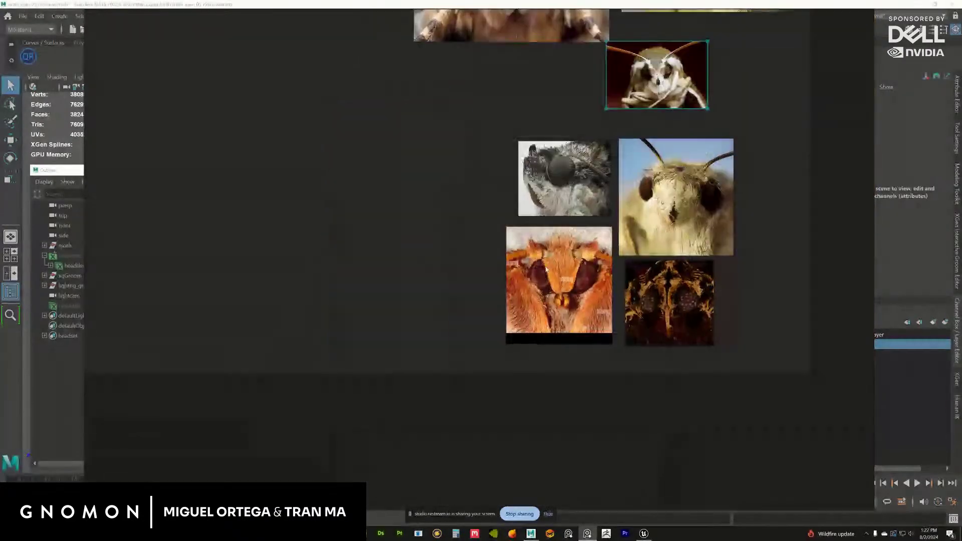
# - Examine the fur on the brown moth with the red abdomen and on the feather-antennaed moth
pyautogui.scroll(8, 576, 326)
pyautogui.scroll(5, 562, 364)
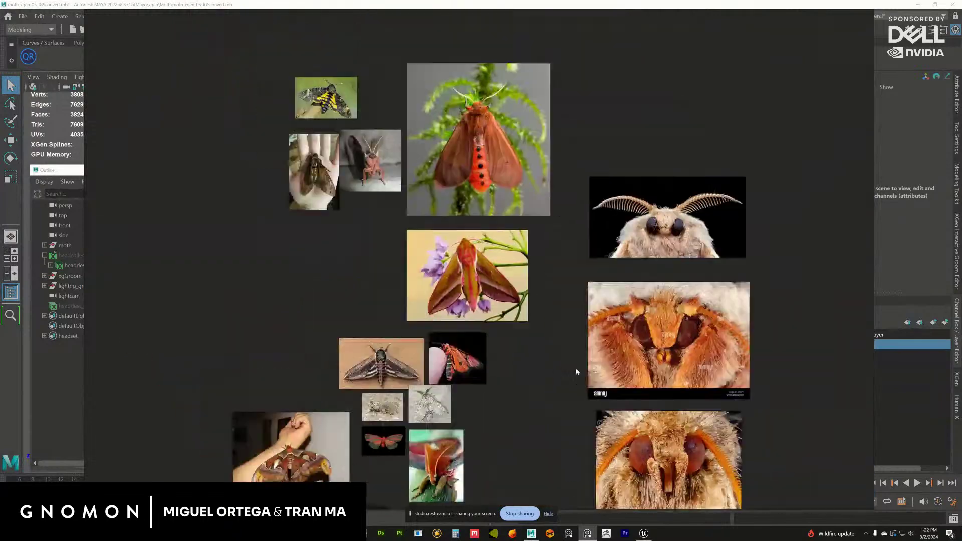
pyautogui.scroll(3, 571, 313)
pyautogui.scroll(3, 571, 314)
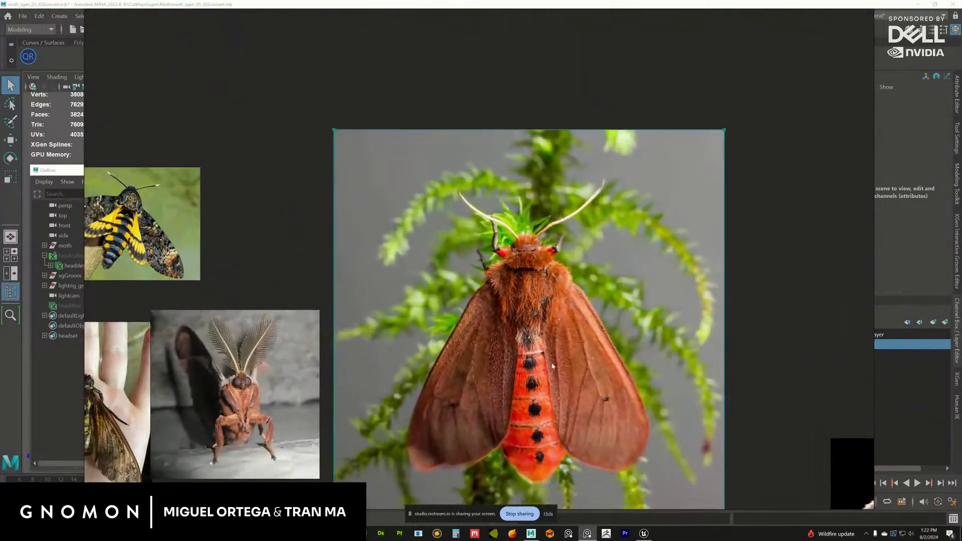
pyautogui.click(569, 299)
pyautogui.hscroll(-3, 578, 296)
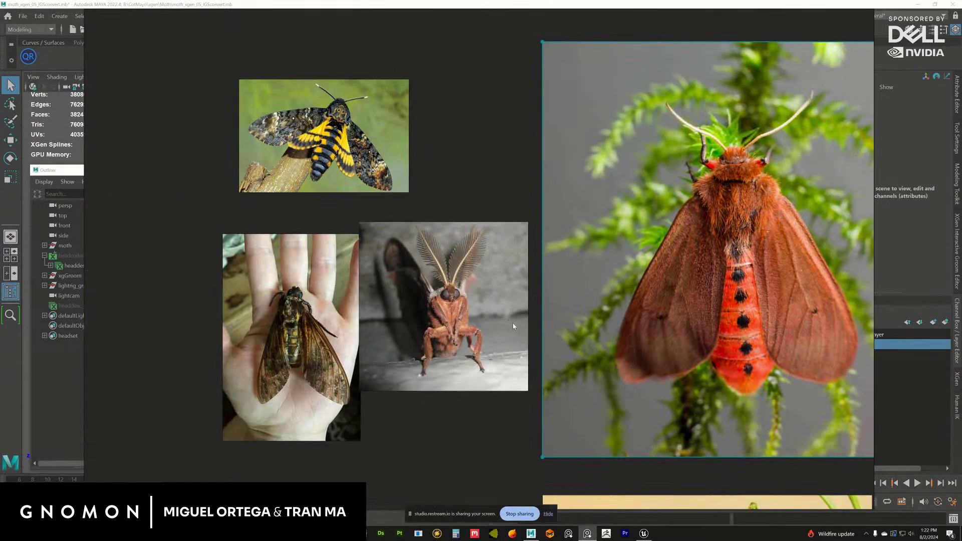
pyautogui.scroll(5, 513, 323)
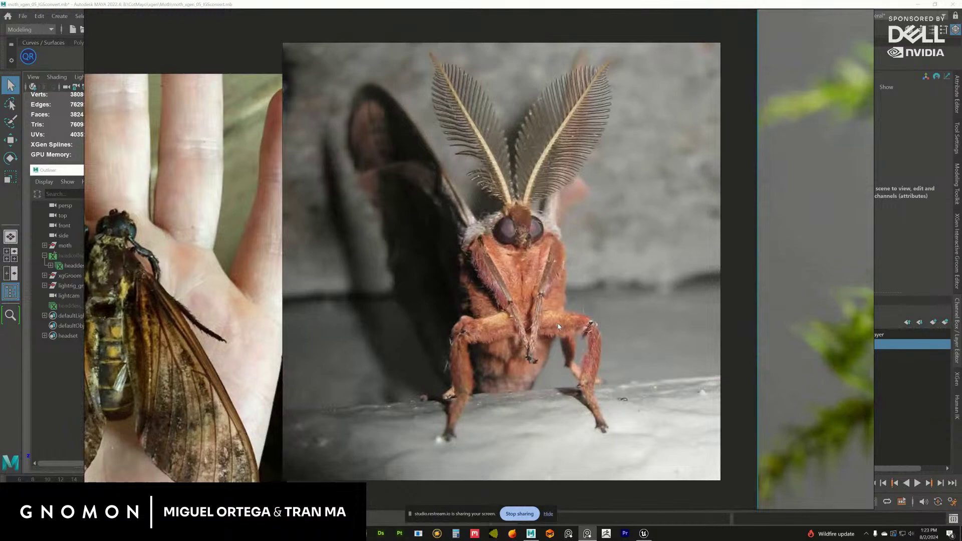
pyautogui.scroll(-5, 557, 327)
pyautogui.scroll(1, 526, 276)
pyautogui.hscroll(-4, 511, 250)
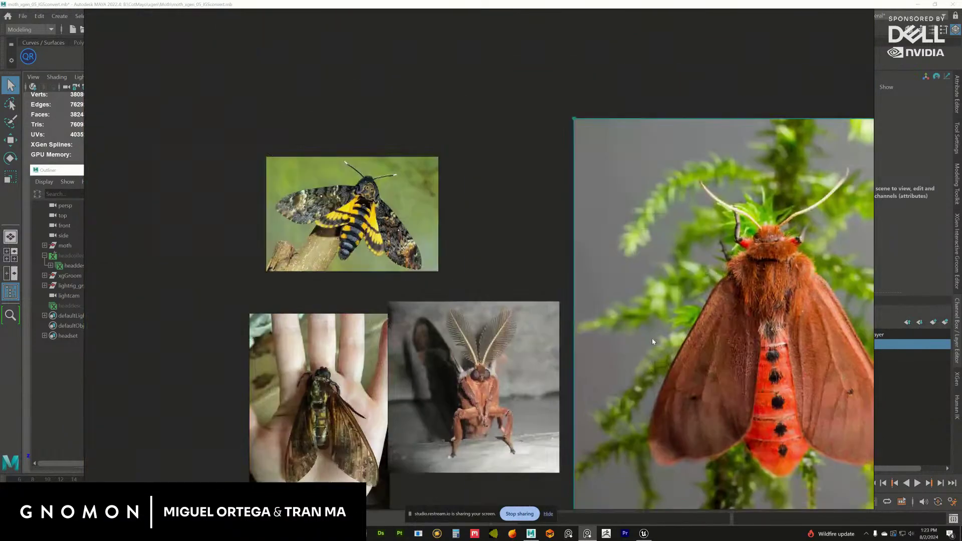
# - Enlarge the photo of the yellow-and-black striped moth over the neighbouring references and view its body closely
pyautogui.click(508, 244)
pyautogui.keyDown('ctrl'); pyautogui.keyDown('alt'); pyautogui.moveTo(550, 249); pyautogui.dragTo(643, 344); pyautogui.keyUp('alt'); pyautogui.keyUp('ctrl')
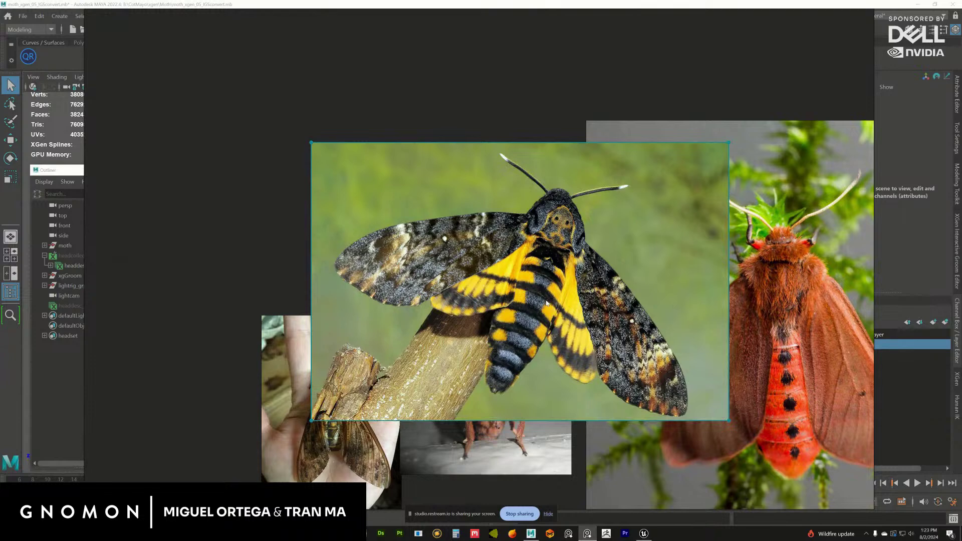
pyautogui.scroll(3, 546, 303)
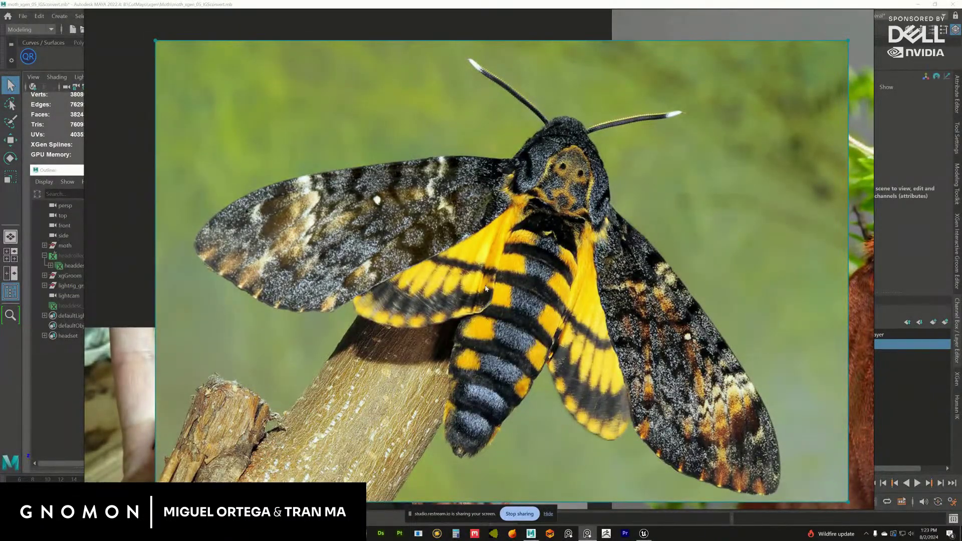
# - Examine the thick thorax fur and the red spotted abdomen on the red-brown moth reference
pyautogui.scroll(-5, 572, 307)
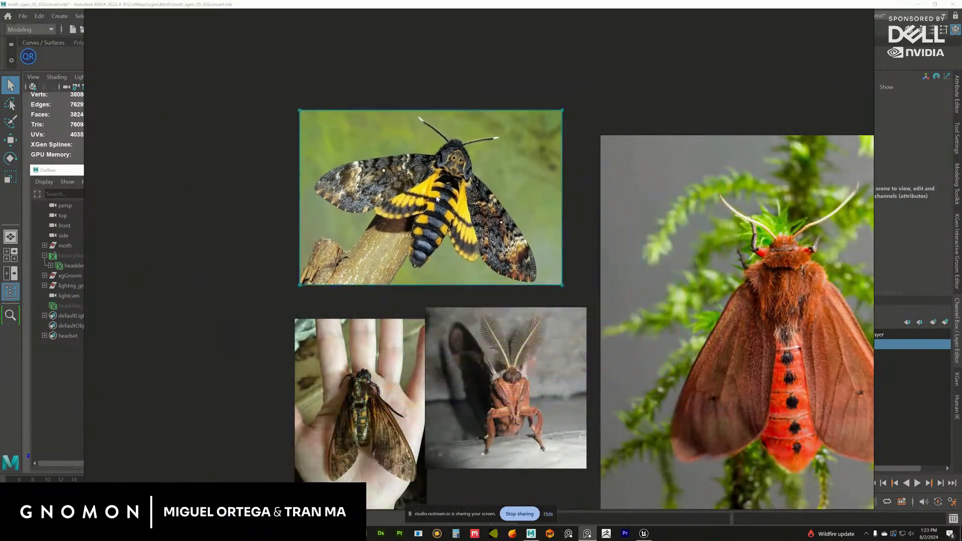
pyautogui.scroll(2, 504, 268)
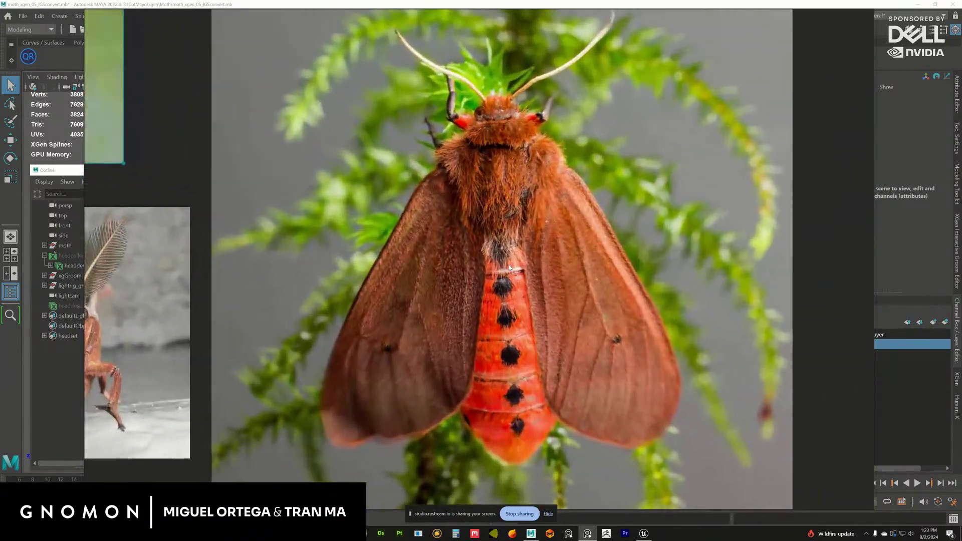
pyautogui.scroll(2, 512, 257)
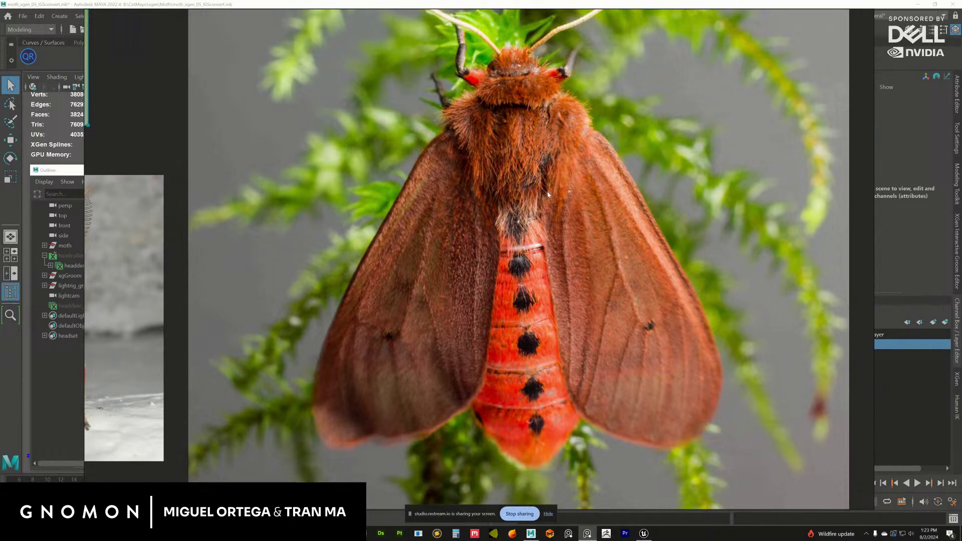
pyautogui.scroll(2, 528, 178)
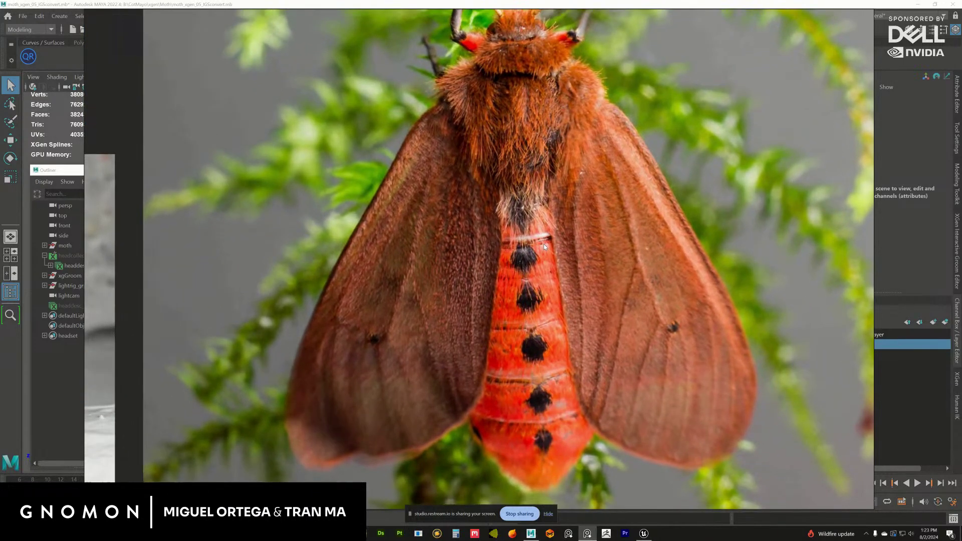
pyautogui.moveTo(527, 181); pyautogui.dragTo(529, 205, button='middle')
# - Return to the orange-furred moth face close-up and examine the fur around its eyes and mouth
pyautogui.scroll(-5, 529, 188)
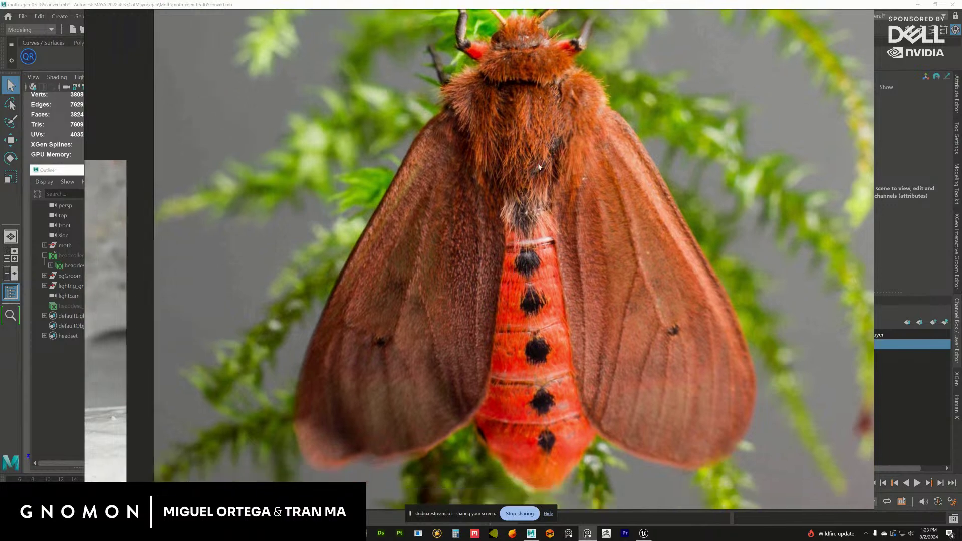
pyautogui.scroll(4, 568, 247)
pyautogui.moveTo(400, 242); pyautogui.dragTo(289, 86, button='middle')
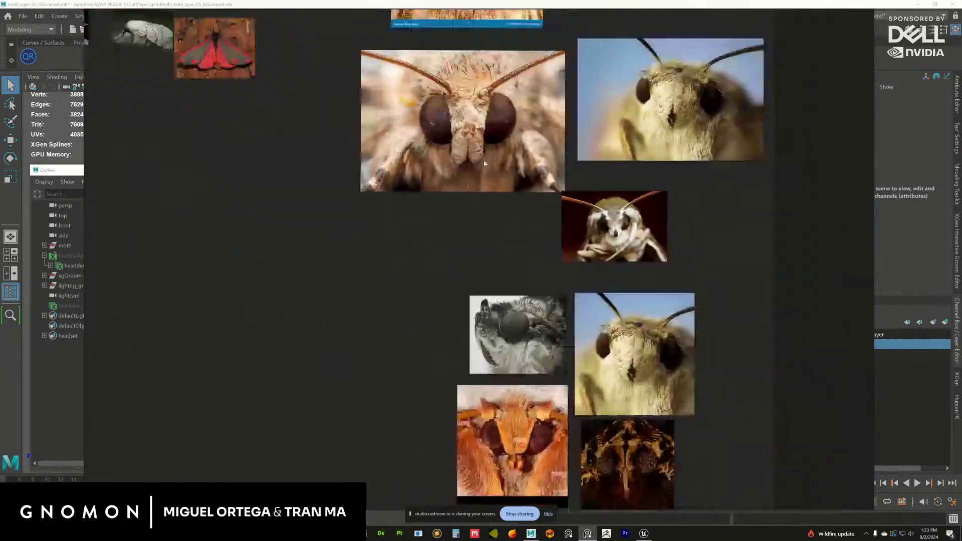
pyautogui.moveTo(528, 463); pyautogui.dragTo(529, 279, button='middle')
pyautogui.scroll(6, 501, 261)
pyautogui.scroll(1, 530, 280)
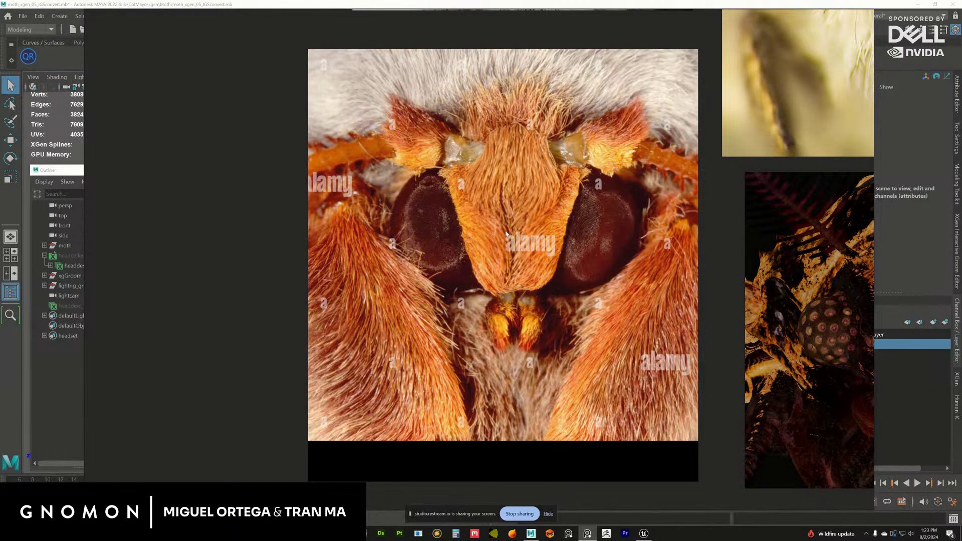
pyautogui.moveTo(514, 322); pyautogui.dragTo(542, 333)
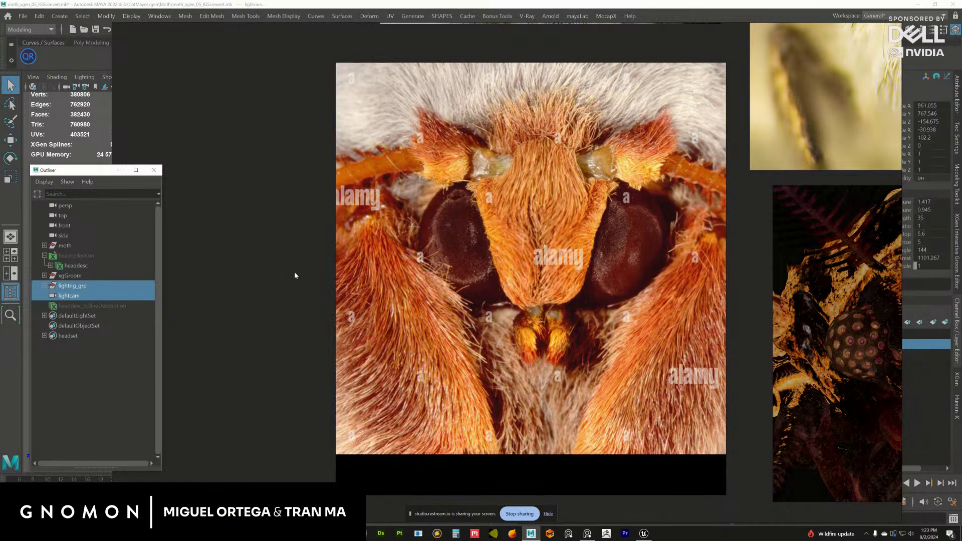
# - Find the pink and olive moth photo among the body references and view its head and body fur closely
pyautogui.moveTo(294, 273); pyautogui.dragTo(293, 299, button='middle')
pyautogui.scroll(-5, 361, 306)
pyautogui.moveTo(361, 124); pyautogui.dragTo(386, 381, button='middle')
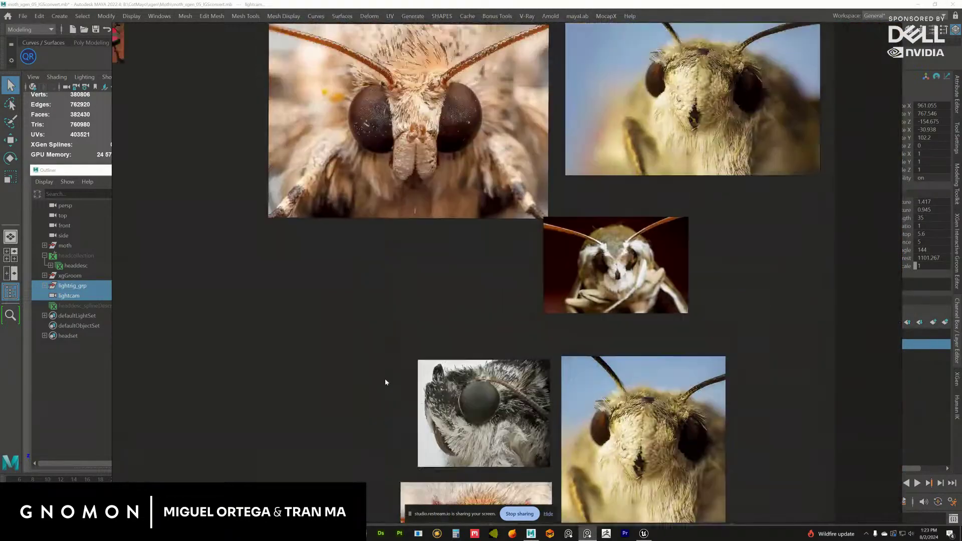
pyautogui.moveTo(326, 134); pyautogui.dragTo(425, 323, button='middle')
pyautogui.click(425, 322)
pyautogui.scroll(6, 425, 322)
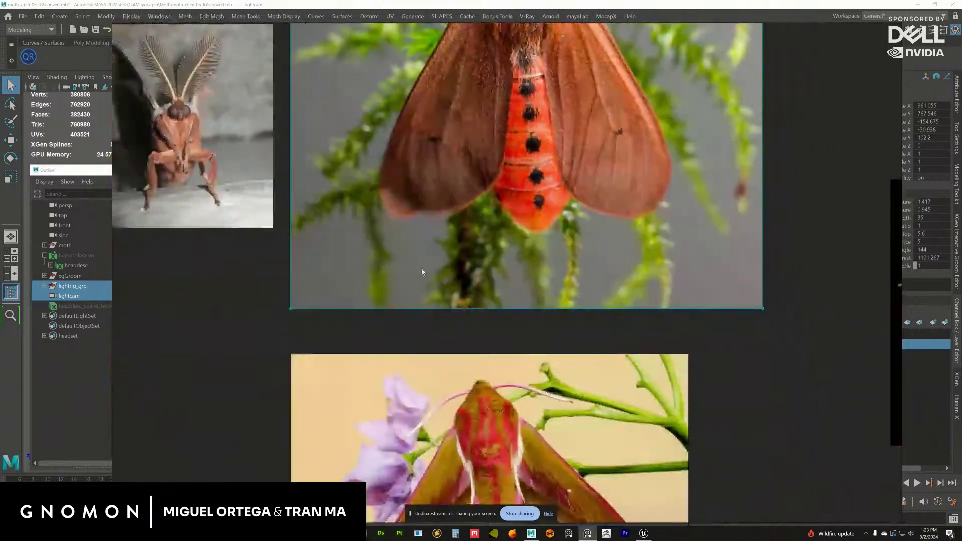
pyautogui.scroll(3, 466, 319)
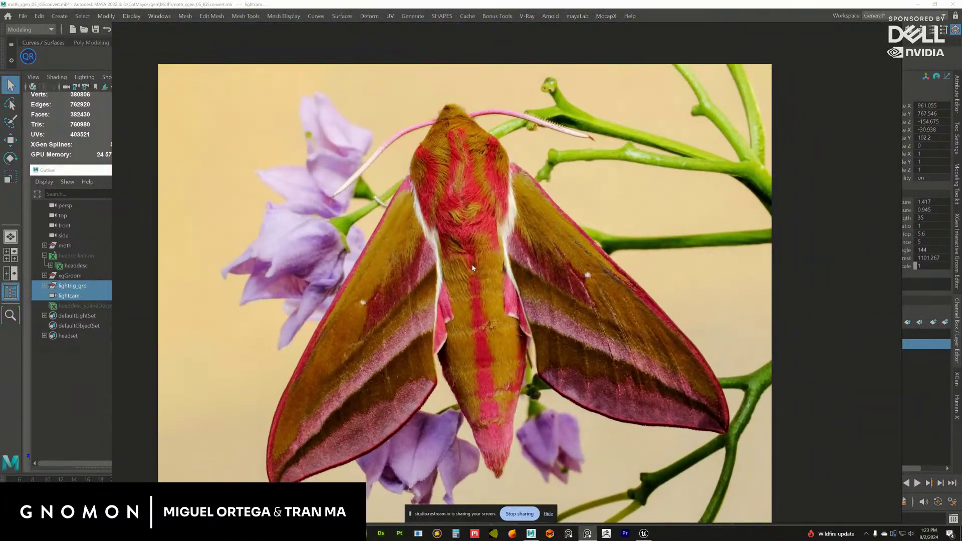
pyautogui.moveTo(447, 270); pyautogui.dragTo(440, 269)
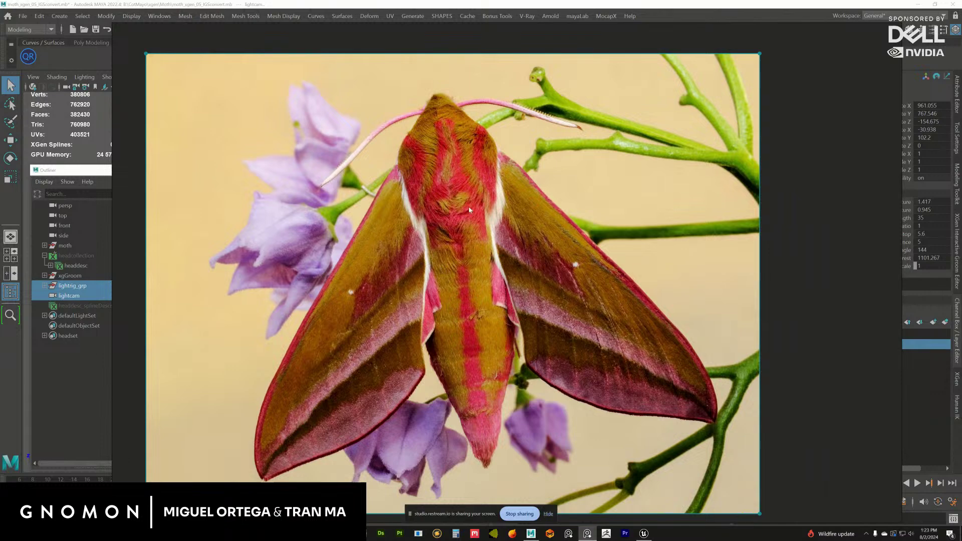
# - Examine the moth reference photos on the board, especially the fur and patterns on the bodies, and narrow the reference window
pyautogui.press('Up')
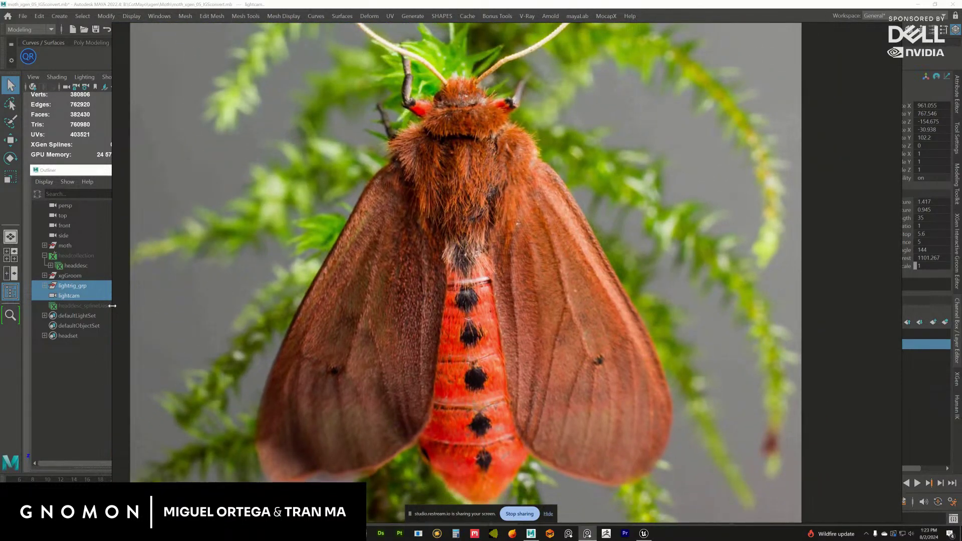
pyautogui.moveTo(112, 305); pyautogui.dragTo(292, 307)
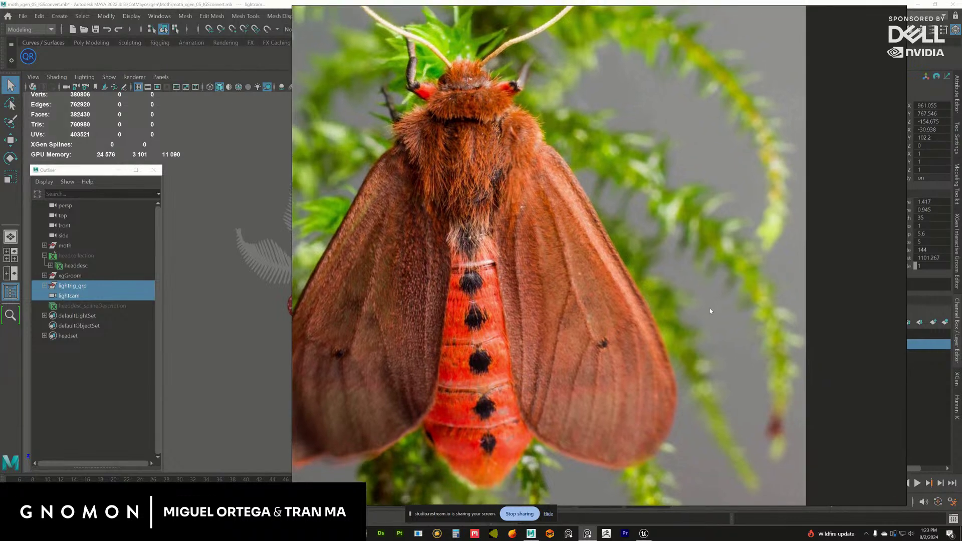
pyautogui.moveTo(905, 295); pyautogui.dragTo(722, 296)
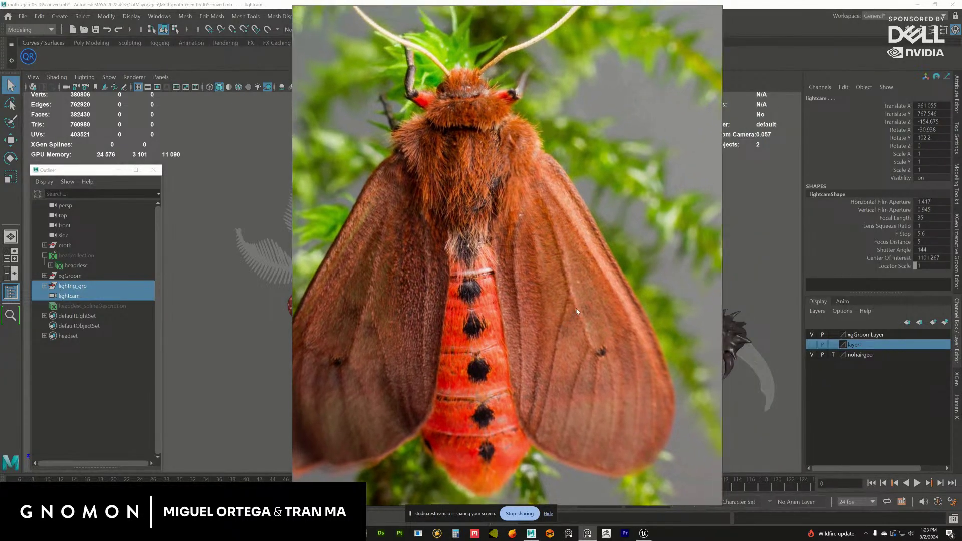
pyautogui.scroll(-2, 595, 308)
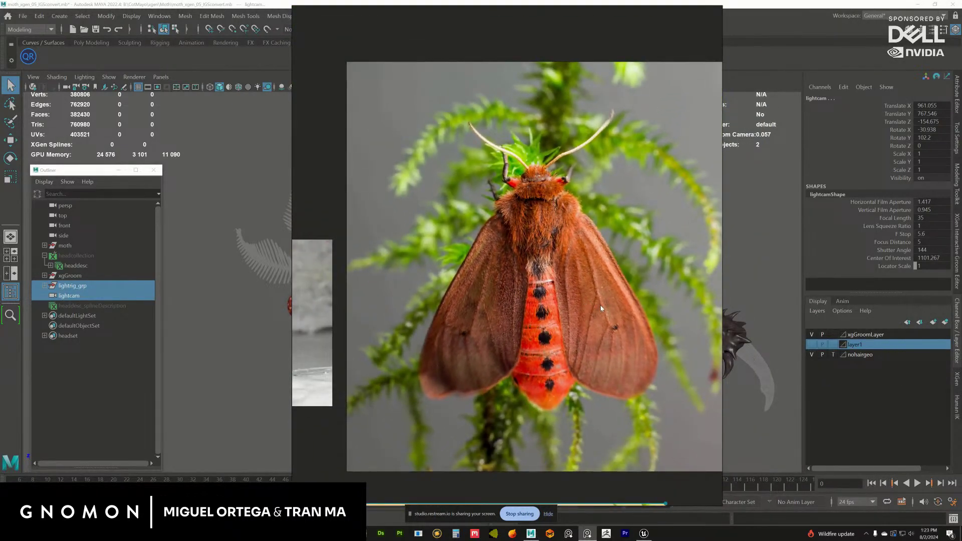
pyautogui.scroll(-2, 602, 308)
pyautogui.scroll(3, 585, 274)
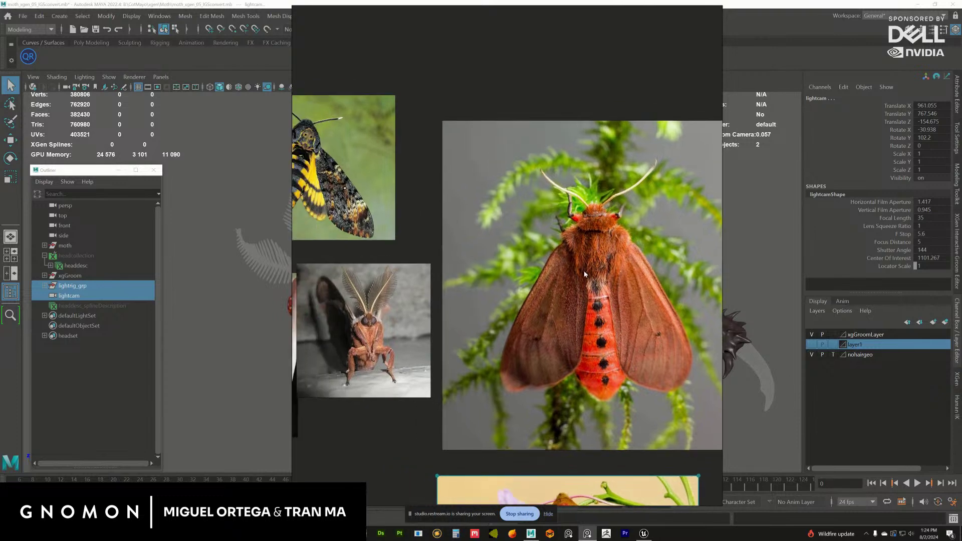
pyautogui.scroll(2, 584, 274)
pyautogui.scroll(-2, 431, 278)
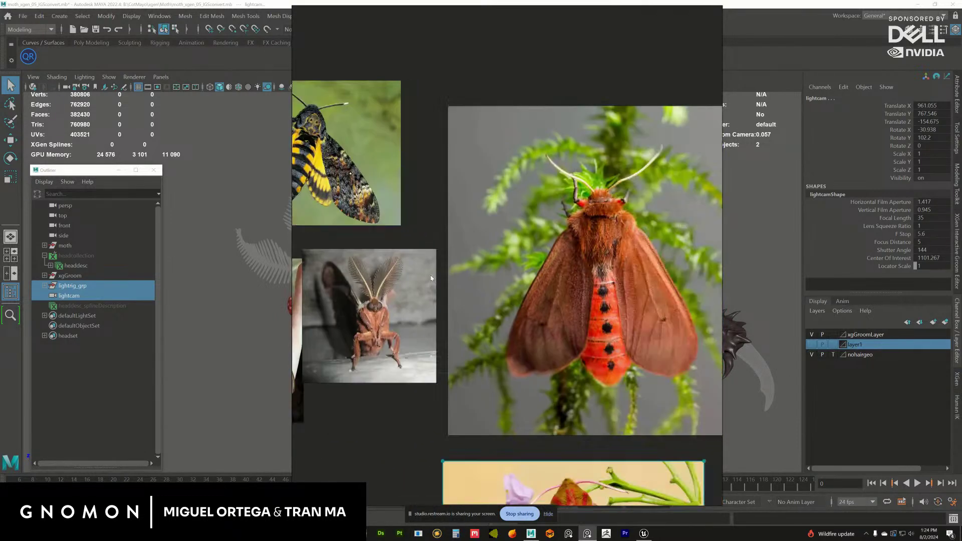
pyautogui.scroll(-2, 431, 278)
# - Switch to Maya and isolate the moth's body mesh in the viewport
pyautogui.hotkey('alt', 'Tab')
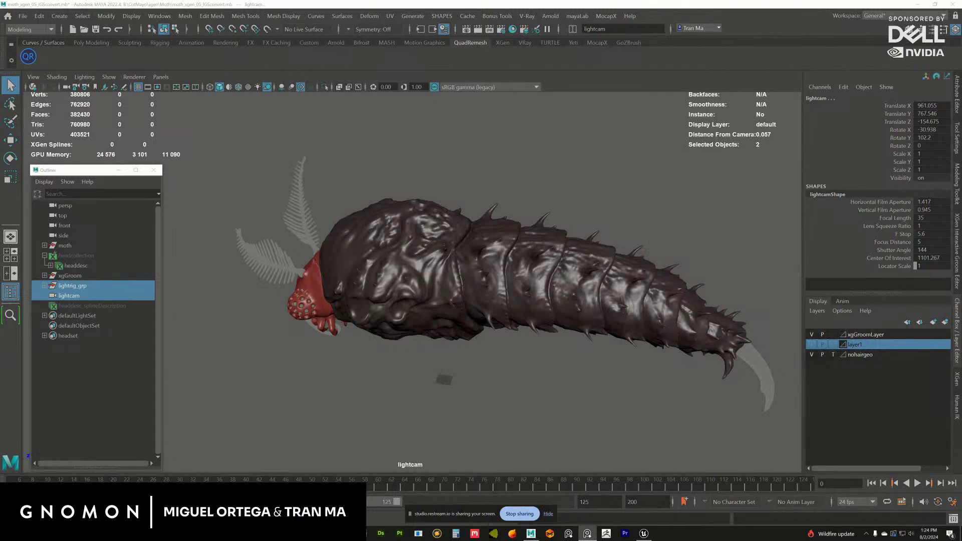
pyautogui.click(592, 280)
pyautogui.keyDown('alt'); pyautogui.moveTo(591, 281); pyautogui.dragTo(544, 230); pyautogui.keyUp('alt')
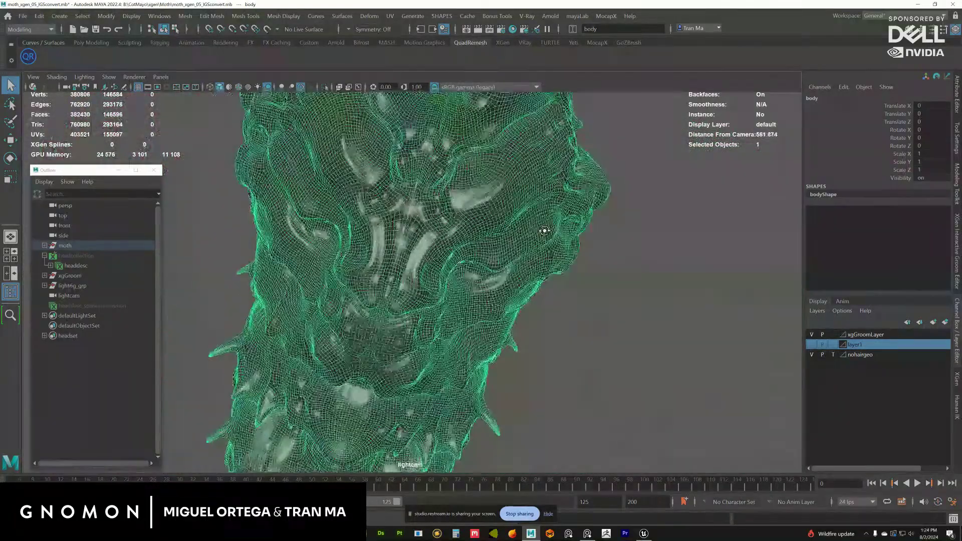
pyautogui.click(612, 307)
pyautogui.scroll(-5, 476, 281)
pyautogui.keyDown('alt'); pyautogui.moveTo(479, 233); pyautogui.dragTo(391, 212); pyautogui.keyUp('alt')
pyautogui.click(395, 266)
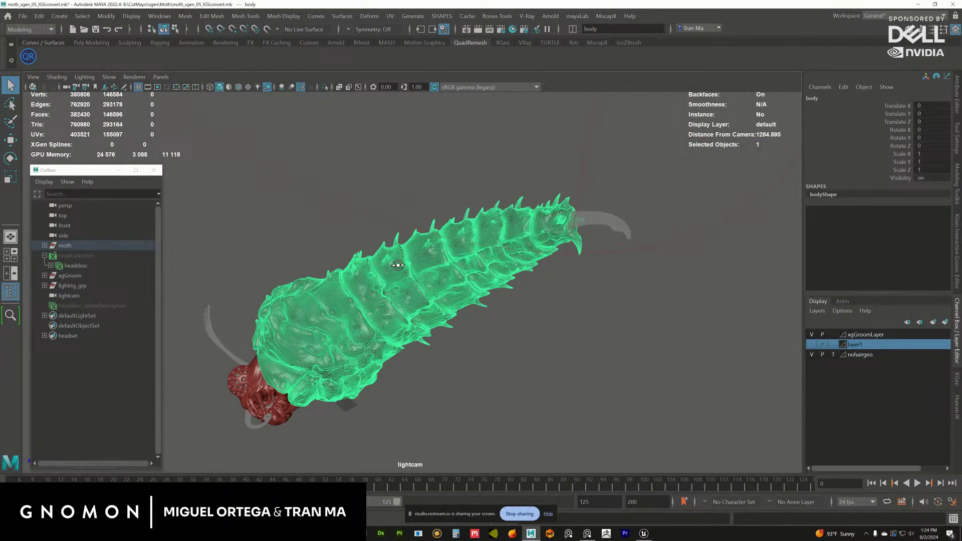
pyautogui.hotkey('ctrl', '1')
# - Examine the isolated body from the side and above, focusing on the skull relief and the segmented, spiked abdomen
pyautogui.keyDown('alt'); pyautogui.moveTo(398, 265); pyautogui.dragTo(371, 147); pyautogui.keyUp('alt')
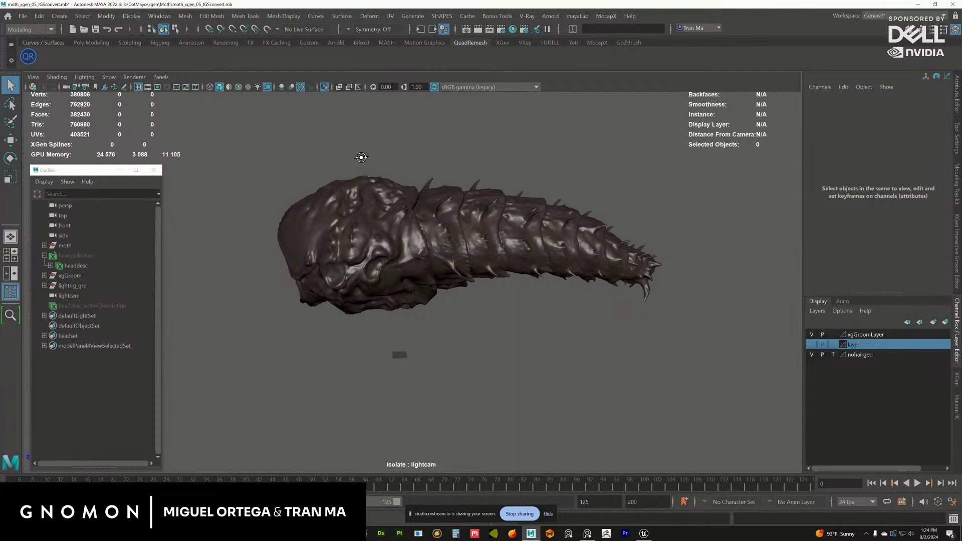
pyautogui.moveTo(364, 166)
pyautogui.keyDown('alt'); pyautogui.mouseDown()
pyautogui.moveTo(356, 155)
pyautogui.moveTo(382, 128)
pyautogui.moveTo(358, 198)
pyautogui.moveTo(331, 207)
pyautogui.moveTo(306, 178)
pyautogui.moveTo(351, 146)
pyautogui.moveTo(379, 161)
pyautogui.mouseUp(); pyautogui.keyUp('alt')
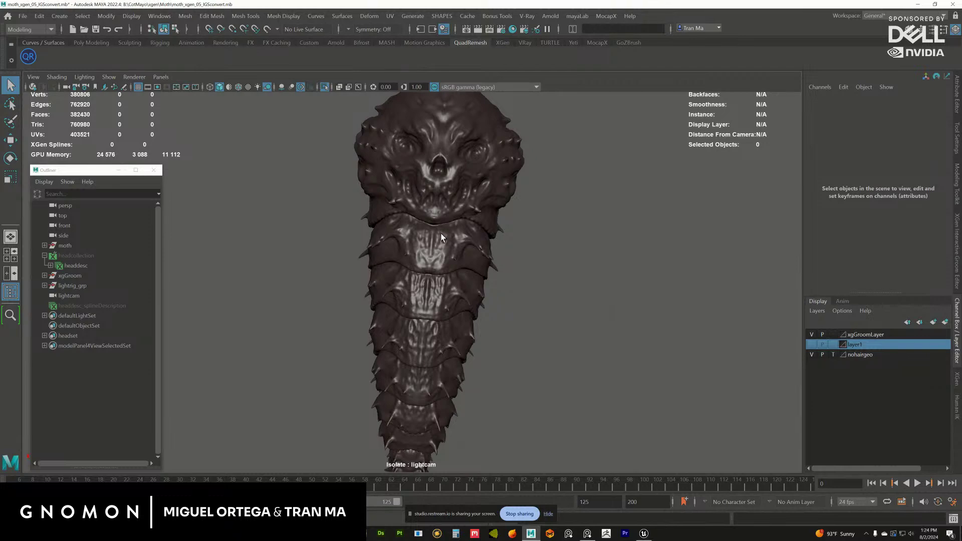
pyautogui.keyDown('alt'); pyautogui.moveTo(441, 237); pyautogui.dragTo(498, 237); pyautogui.keyUp('alt')
pyautogui.click(428, 197)
pyautogui.click(530, 193)
pyautogui.click(500, 239)
pyautogui.keyDown('alt'); pyautogui.moveTo(516, 270); pyautogui.dragTo(472, 283); pyautogui.keyUp('alt')
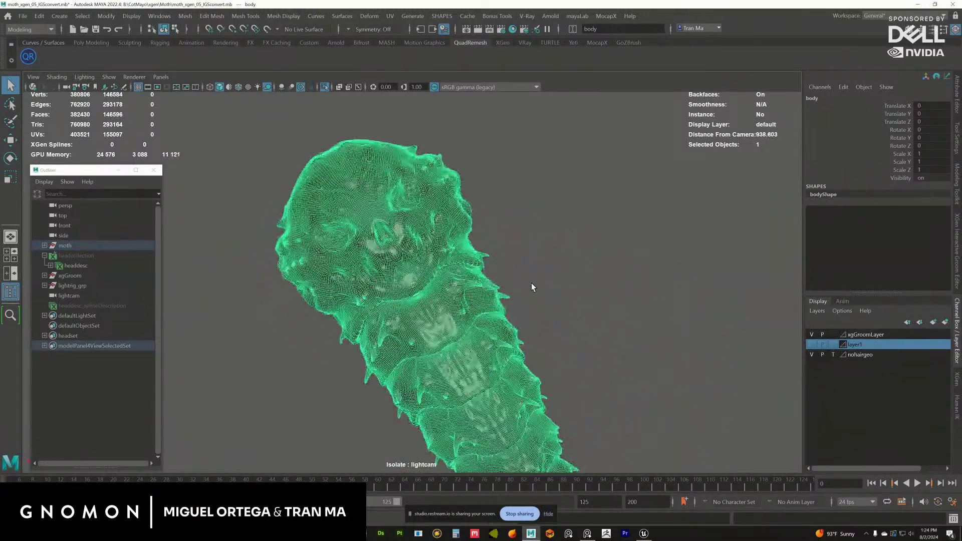
pyautogui.click(472, 284)
pyautogui.keyDown('alt'); pyautogui.moveTo(473, 283); pyautogui.dragTo(421, 265, button='middle'); pyautogui.keyUp('alt')
pyautogui.scroll(-2, 489, 286)
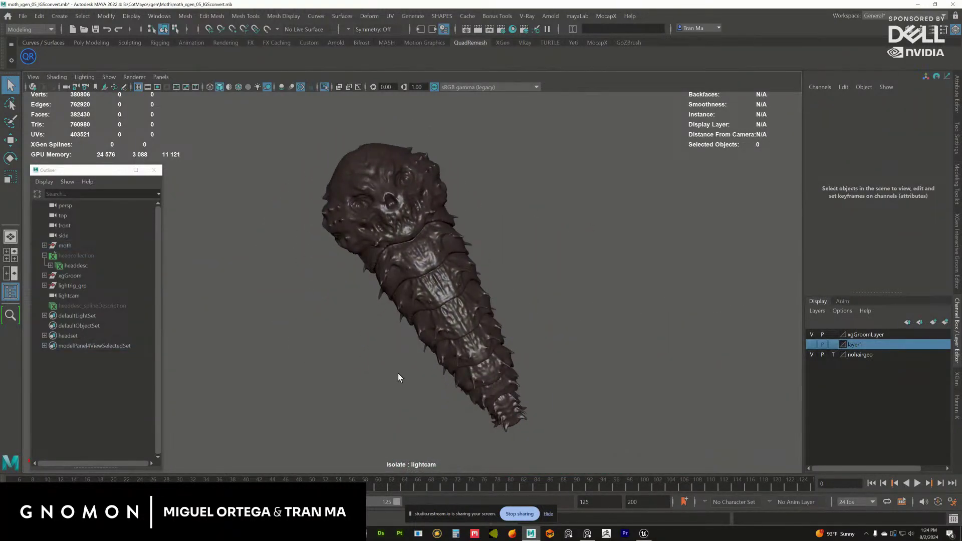
pyautogui.keyDown('alt'); pyautogui.moveTo(398, 374); pyautogui.dragTo(436, 338); pyautogui.keyUp('alt')
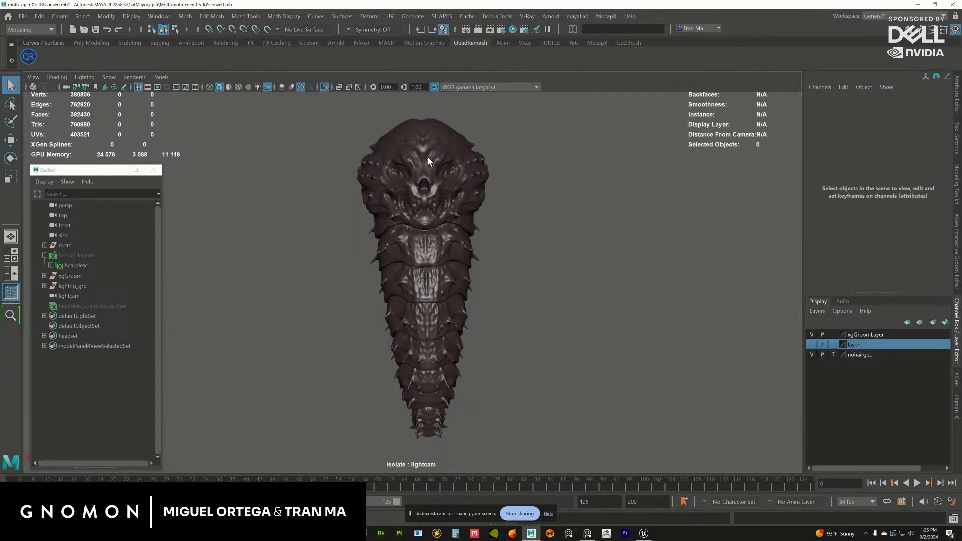
# - Switch to Unreal Engine and examine the textured moth from above and its hairy head from the front
pyautogui.click(644, 534)
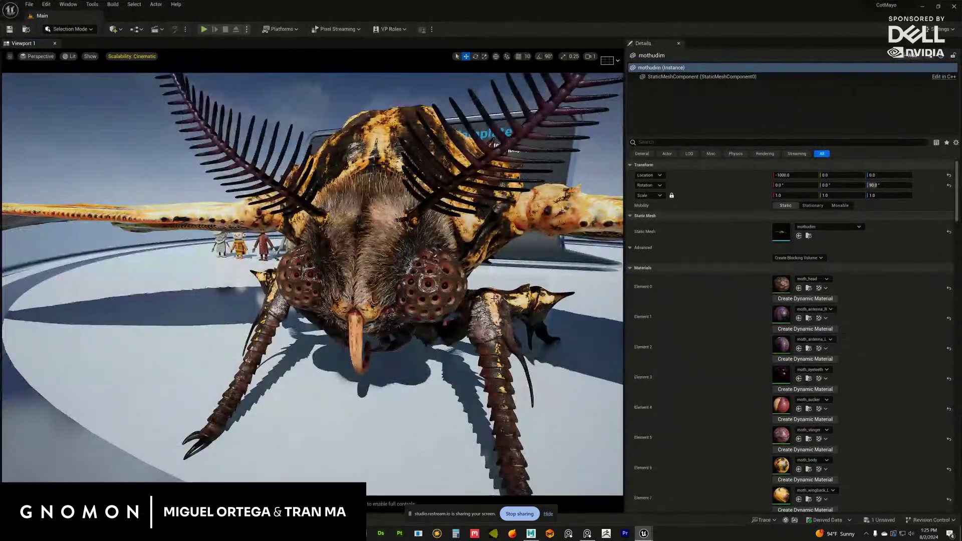
pyautogui.keyDown('alt'); pyautogui.moveTo(400, 330); pyautogui.dragTo(367, 276); pyautogui.keyUp('alt')
pyautogui.scroll(-5, 419, 356)
pyautogui.keyDown('alt'); pyautogui.moveTo(366, 276); pyautogui.dragTo(383, 325, button='right'); pyautogui.keyUp('alt')
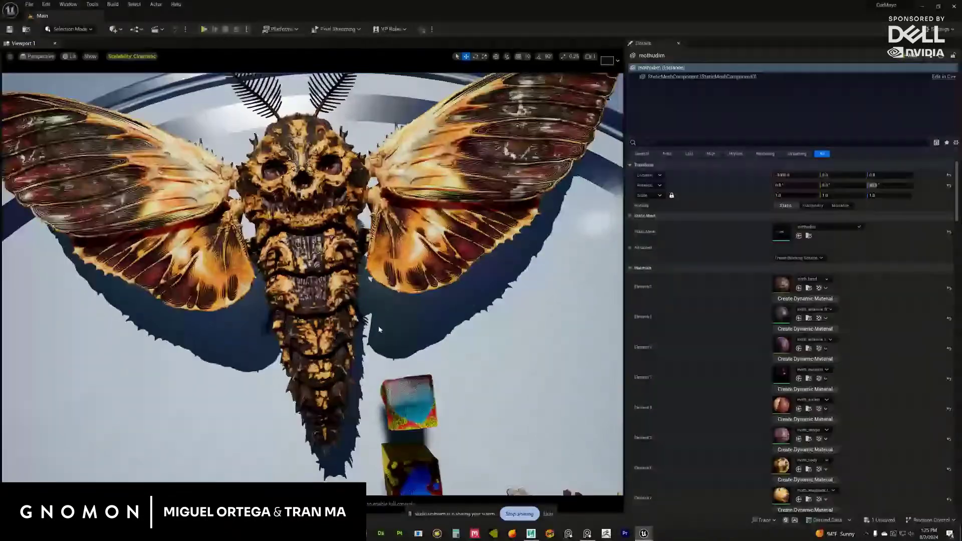
pyautogui.moveTo(378, 328)
pyautogui.keyDown('alt'); pyautogui.mouseDown()
pyautogui.moveTo(366, 307)
pyautogui.moveTo(410, 286)
pyautogui.moveTo(473, 296)
pyautogui.moveTo(476, 257)
pyautogui.moveTo(366, 242)
pyautogui.moveTo(356, 254)
pyautogui.moveTo(360, 325)
pyautogui.moveTo(396, 325)
pyautogui.mouseUp(); pyautogui.keyUp('alt')
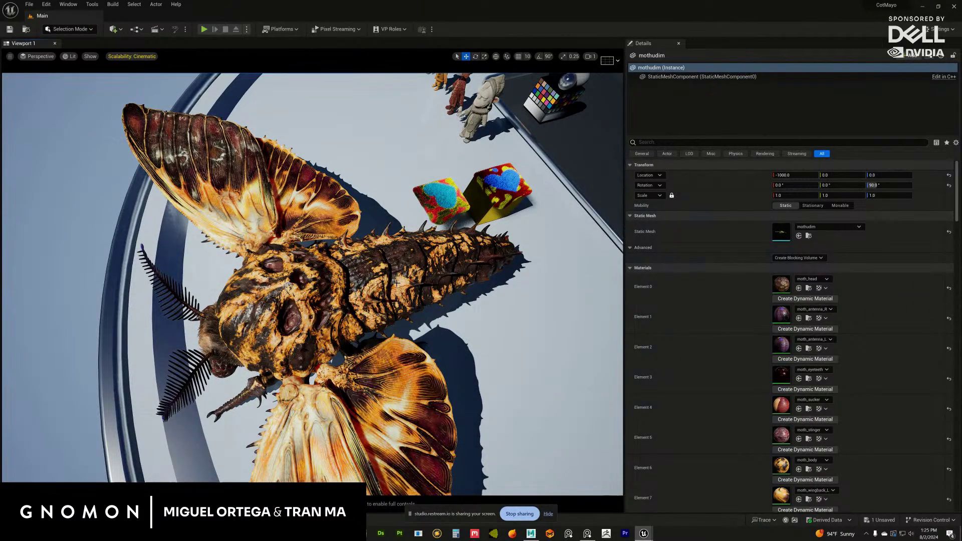
pyautogui.keyDown('alt'); pyautogui.moveTo(397, 283); pyautogui.dragTo(470, 204); pyautogui.keyUp('alt')
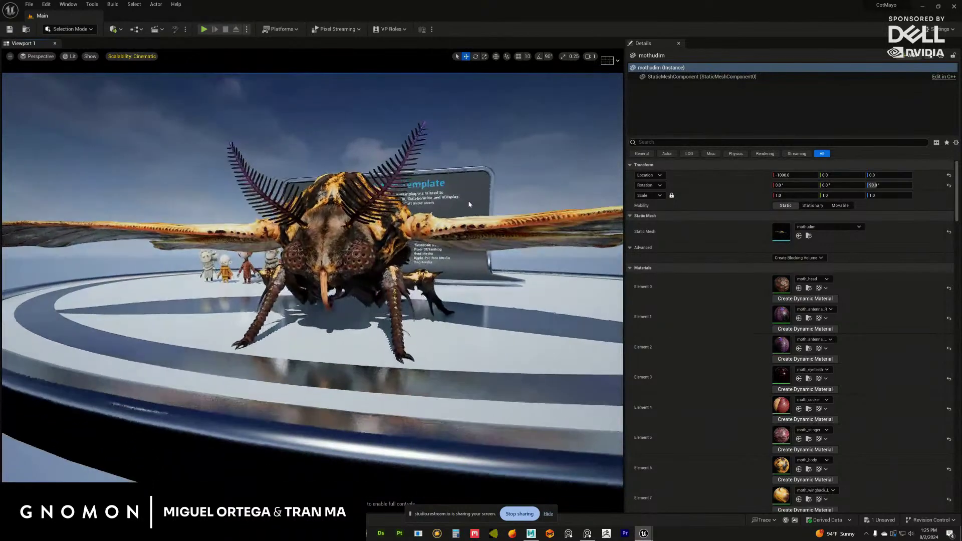
pyautogui.keyDown('alt'); pyautogui.moveTo(470, 205); pyautogui.dragTo(456, 280, button='right'); pyautogui.keyUp('alt')
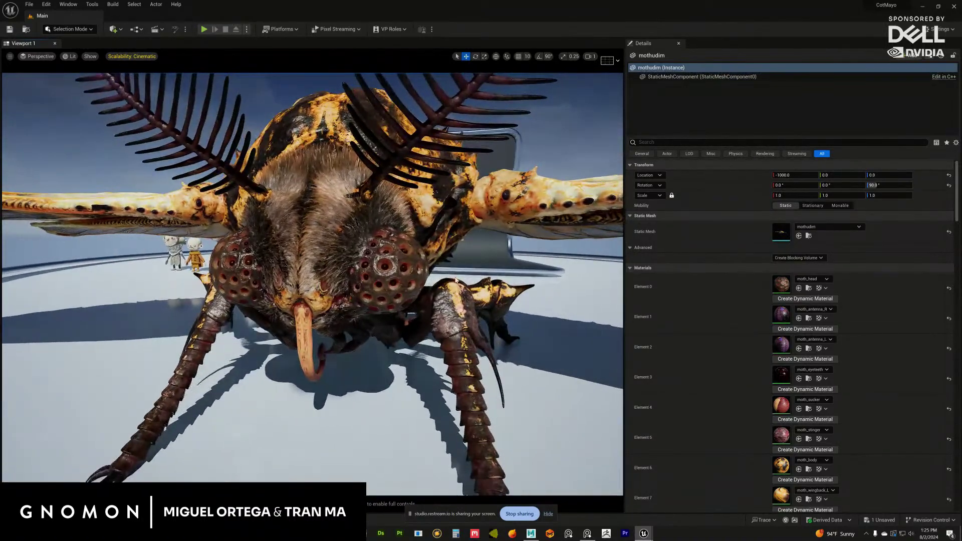
pyautogui.keyDown('alt'); pyautogui.moveTo(458, 277); pyautogui.dragTo(433, 276); pyautogui.keyUp('alt')
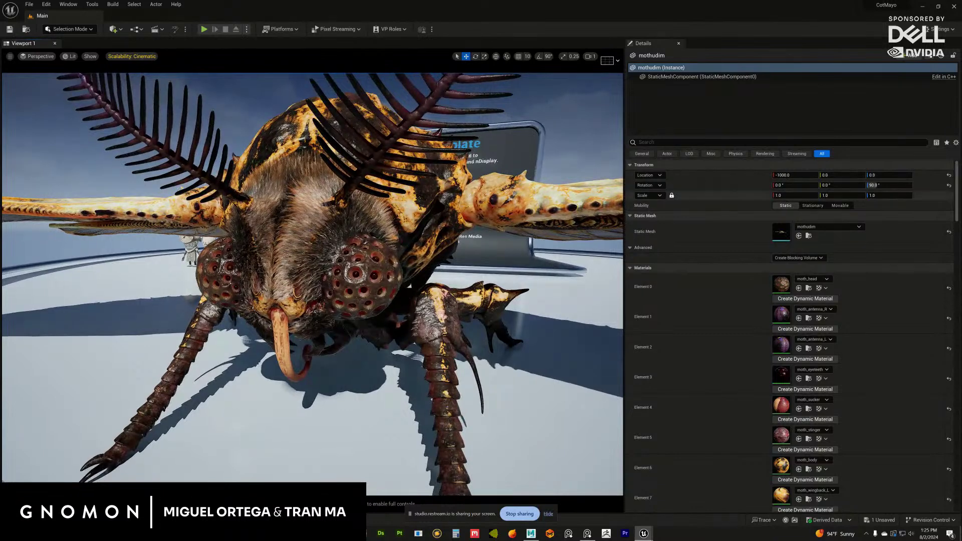
# - Select the moth's head hair groom and clear it by selecting the floor disk to examine the hair on the head
pyautogui.click(301, 210)
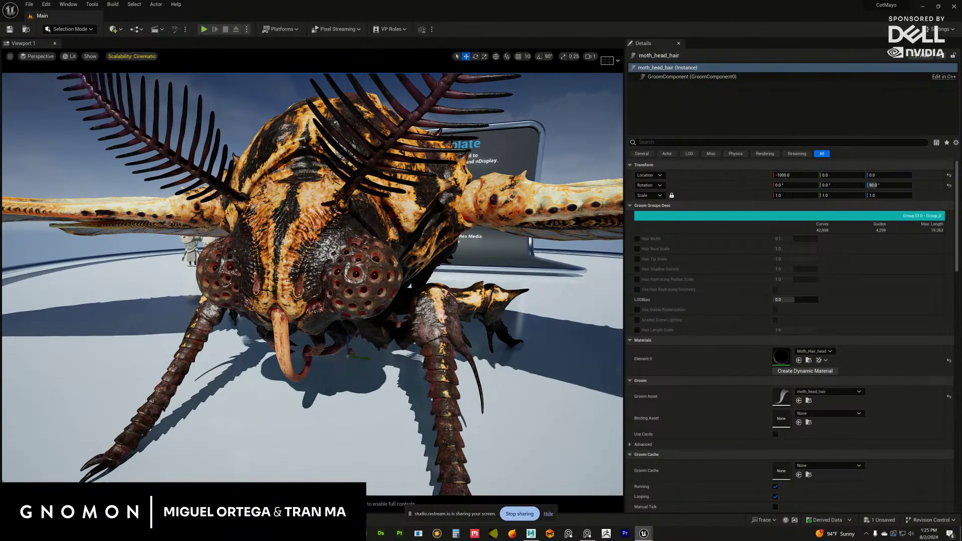
pyautogui.keyDown('alt'); pyautogui.moveTo(471, 308); pyautogui.dragTo(485, 311); pyautogui.keyUp('alt')
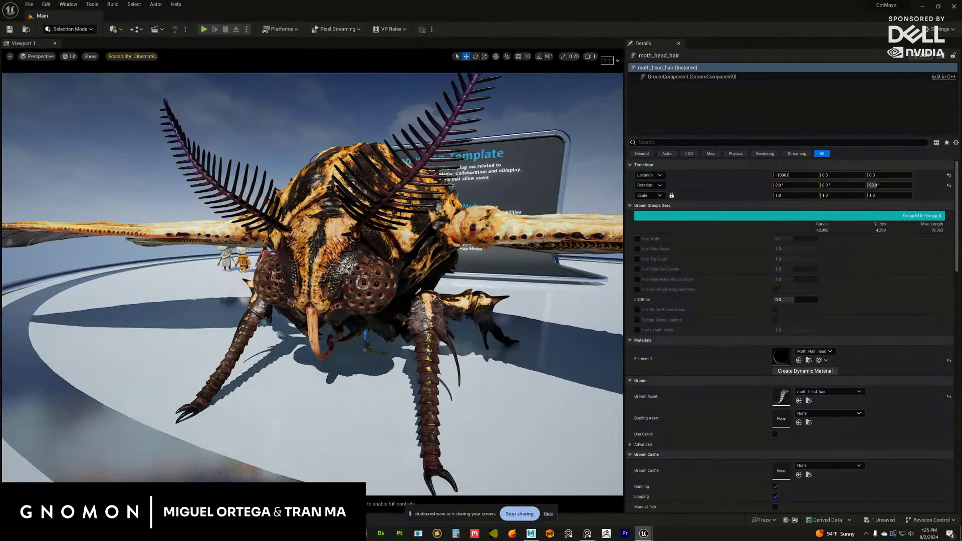
pyautogui.click(578, 376)
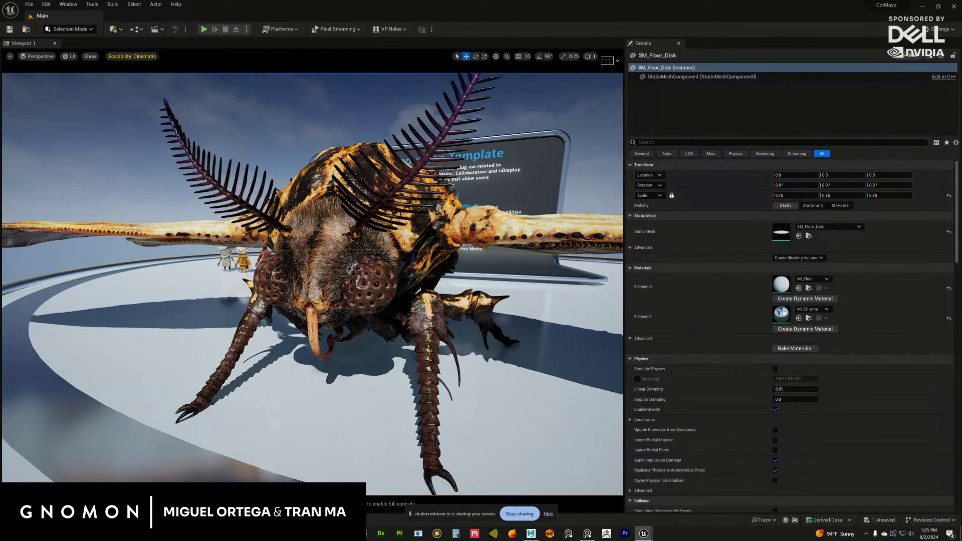
pyautogui.click(418, 290)
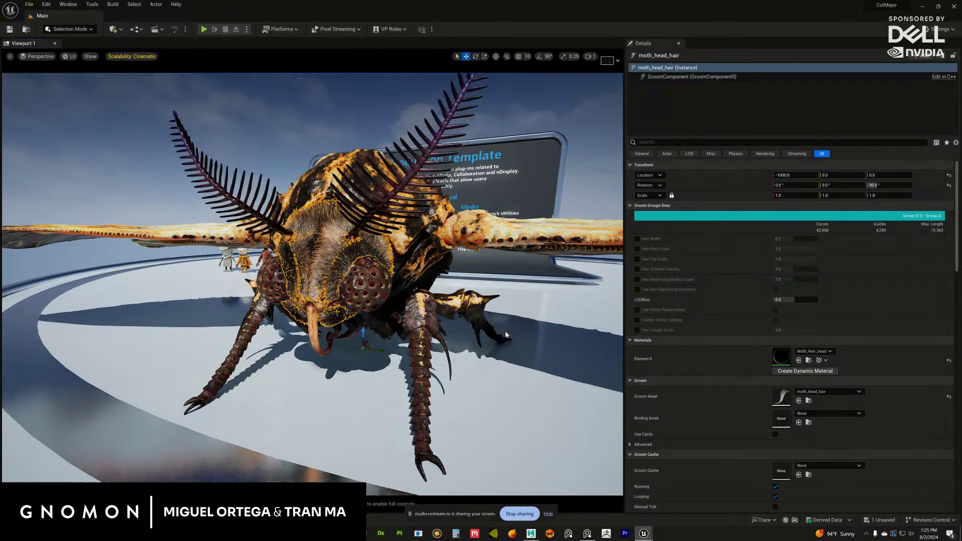
pyautogui.click(515, 331)
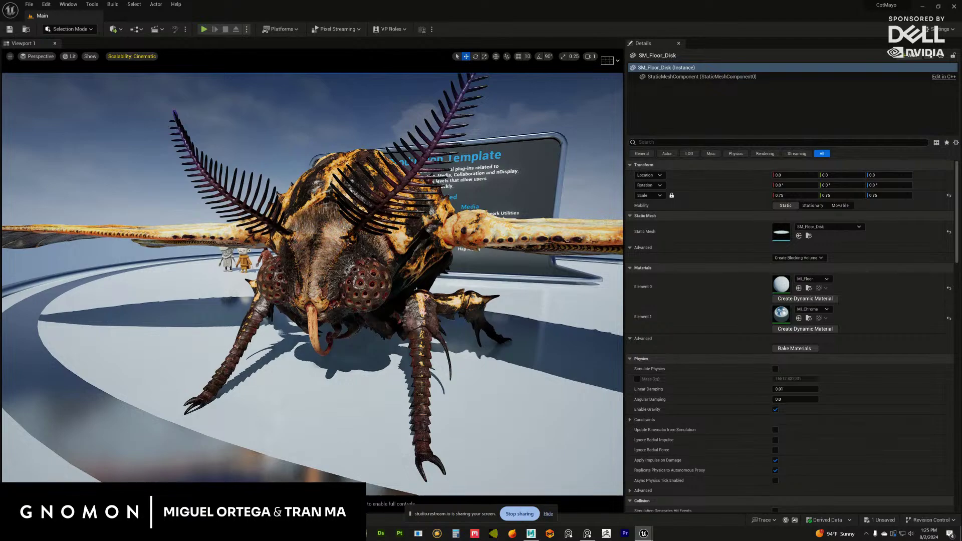
pyautogui.keyDown('alt'); pyautogui.moveTo(471, 280); pyautogui.dragTo(408, 414); pyautogui.keyUp('alt')
# - Switch to Maya and put the isolated body mesh into UV shell selection mode
pyautogui.hotkey('alt', 'Tab')
pyautogui.keyDown('alt'); pyautogui.moveTo(366, 269); pyautogui.dragTo(473, 236); pyautogui.keyUp('alt')
pyautogui.click(394, 275)
pyautogui.rightClick(472, 243)
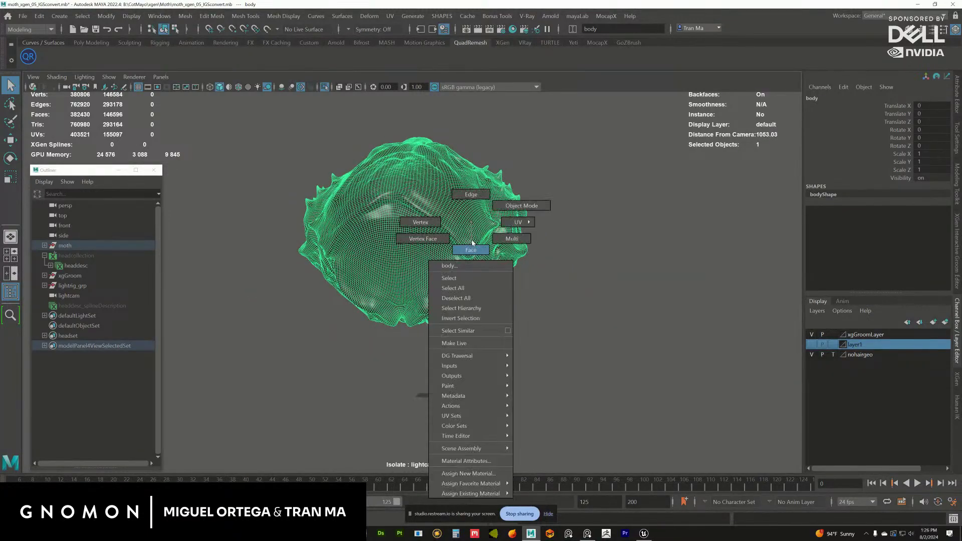
pyautogui.click(547, 236)
# - Open the UV Editor and place it beside the viewport to show the body's UV layout
pyautogui.keyDown('alt'); pyautogui.moveTo(546, 237); pyautogui.dragTo(451, 231); pyautogui.keyUp('alt')
pyautogui.click(390, 15)
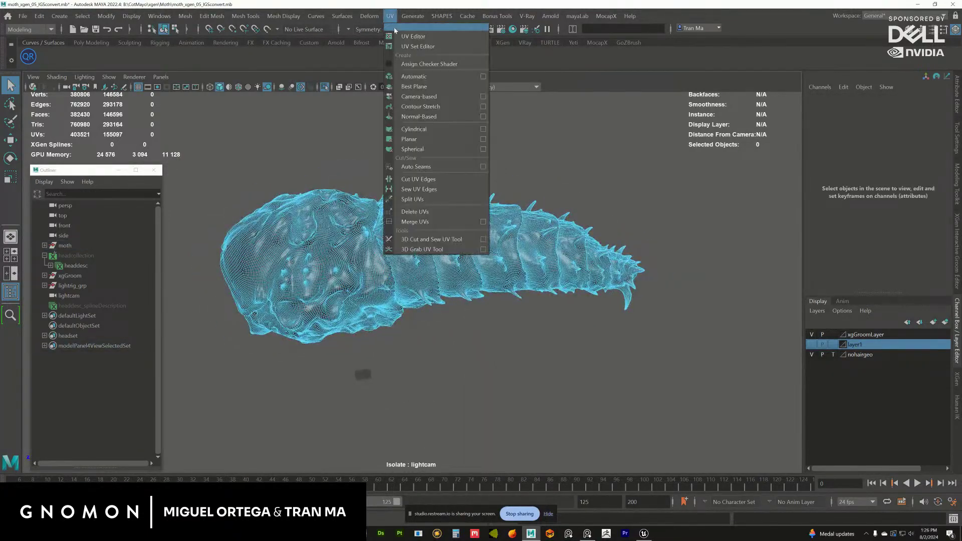
pyautogui.click(397, 37)
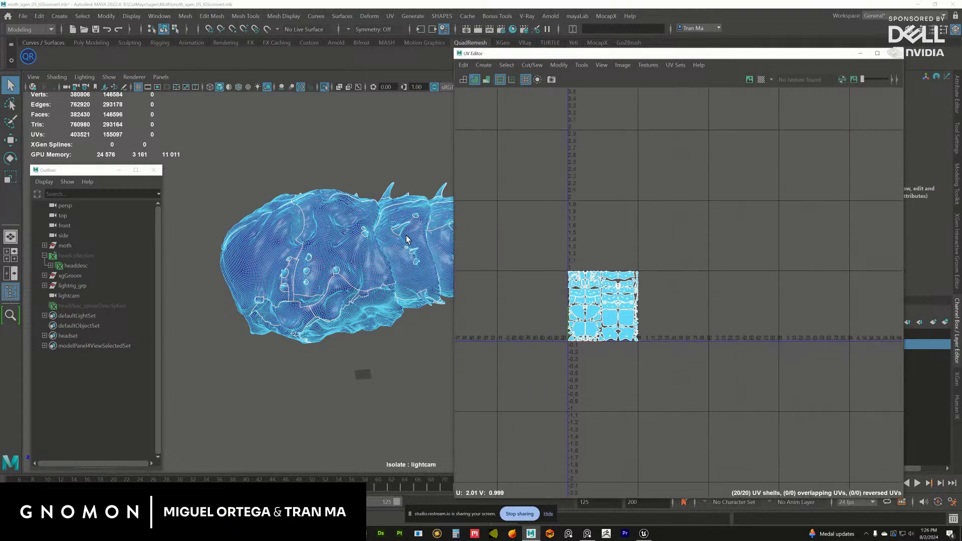
pyautogui.moveTo(579, 57); pyautogui.dragTo(663, 62)
pyautogui.scroll(2, 638, 286)
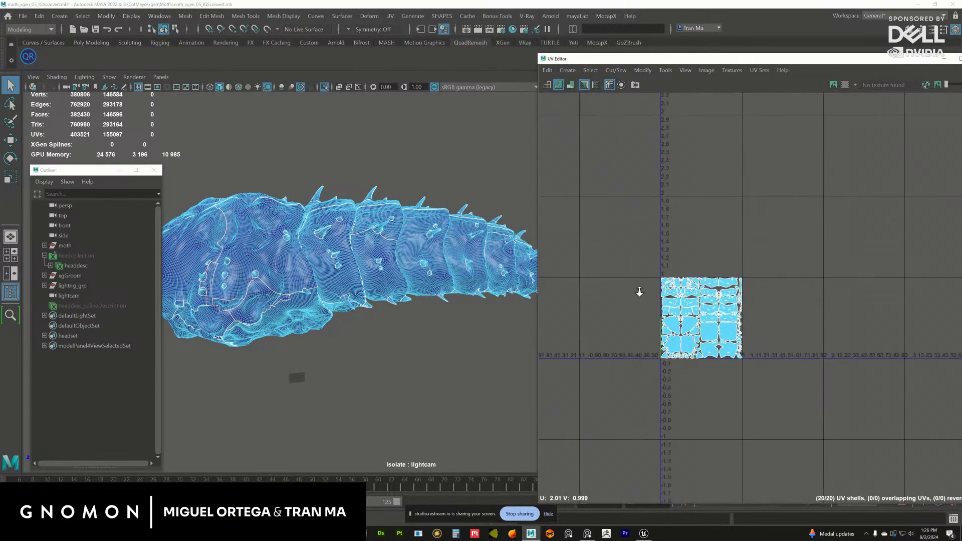
pyautogui.keyDown('alt'); pyautogui.moveTo(481, 230); pyautogui.dragTo(415, 220); pyautogui.keyUp('alt')
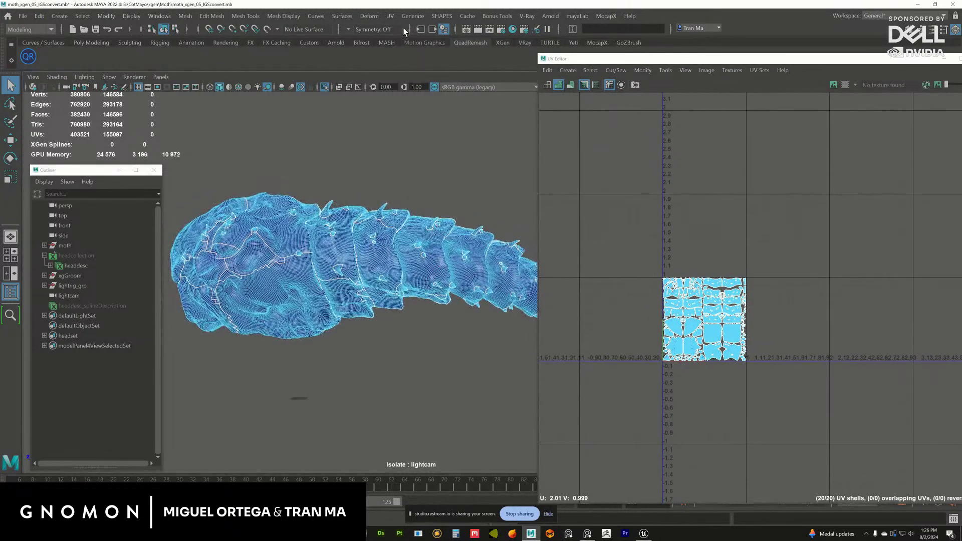
# - Turn on Object X symmetry and set the body mesh to UV shell selection again
pyautogui.click(349, 31)
pyautogui.click(384, 45)
pyautogui.keyDown('alt'); pyautogui.moveTo(388, 145); pyautogui.dragTo(404, 182); pyautogui.keyUp('alt')
pyautogui.click(383, 165)
pyautogui.press('w')
pyautogui.rightClick(407, 182)
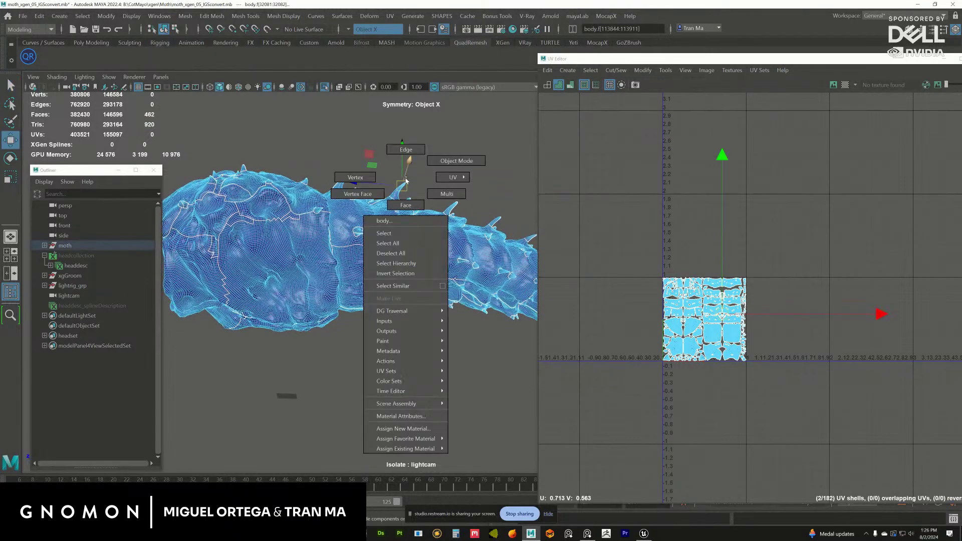
pyautogui.click(438, 180)
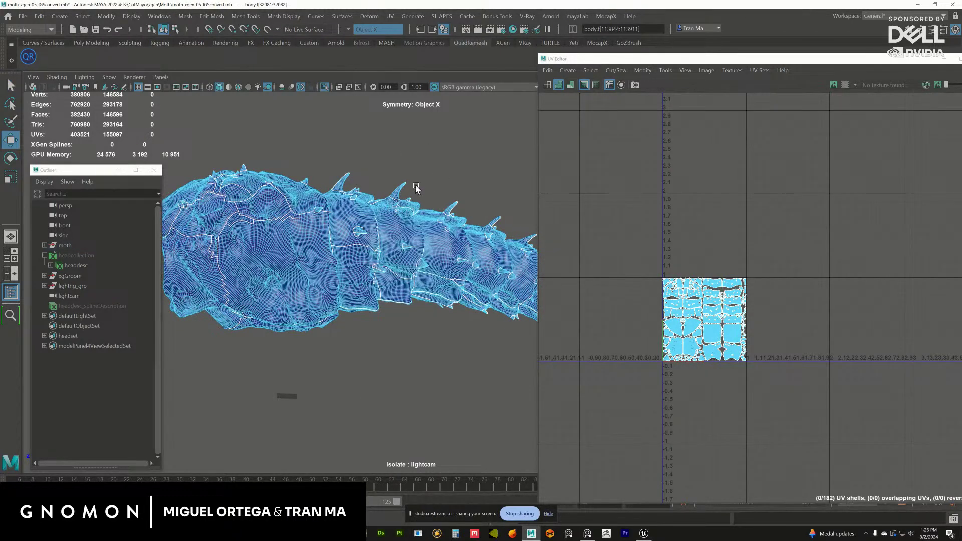
# - Select the UV shells of the front spikes along the top of the moth's abdomen
pyautogui.click(416, 188)
pyautogui.keyDown('alt'); pyautogui.moveTo(416, 188); pyautogui.dragTo(379, 198); pyautogui.keyUp('alt')
pyautogui.keyDown('shift'); pyautogui.click(351, 134); pyautogui.keyUp('shift')
pyautogui.keyDown('alt'); pyautogui.moveTo(435, 146); pyautogui.dragTo(400, 144); pyautogui.keyUp('alt')
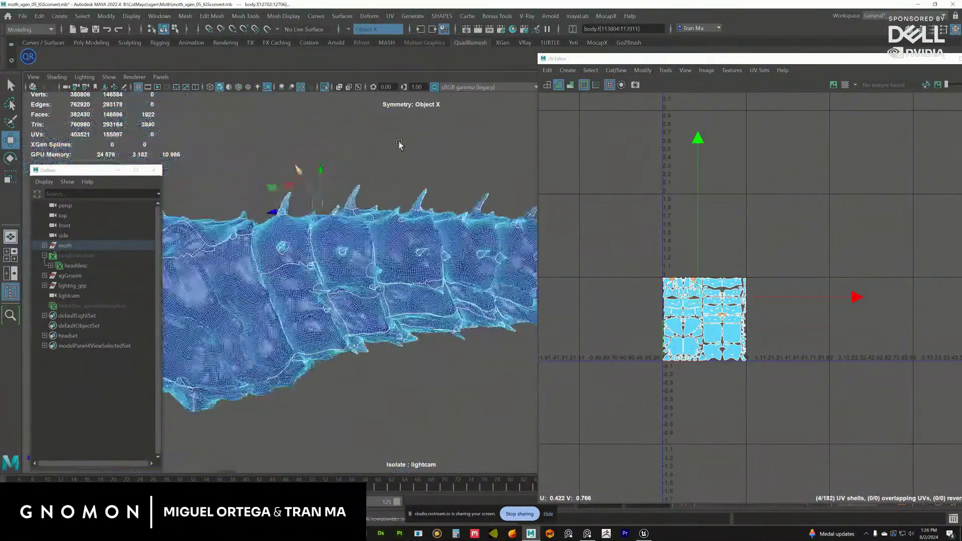
pyautogui.keyDown('shift'); pyautogui.click(435, 197); pyautogui.keyUp('shift')
pyautogui.keyDown('alt'); pyautogui.moveTo(435, 197); pyautogui.dragTo(415, 202); pyautogui.keyUp('alt')
pyautogui.keyDown('alt'); pyautogui.moveTo(415, 202); pyautogui.dragTo(402, 181); pyautogui.keyUp('alt')
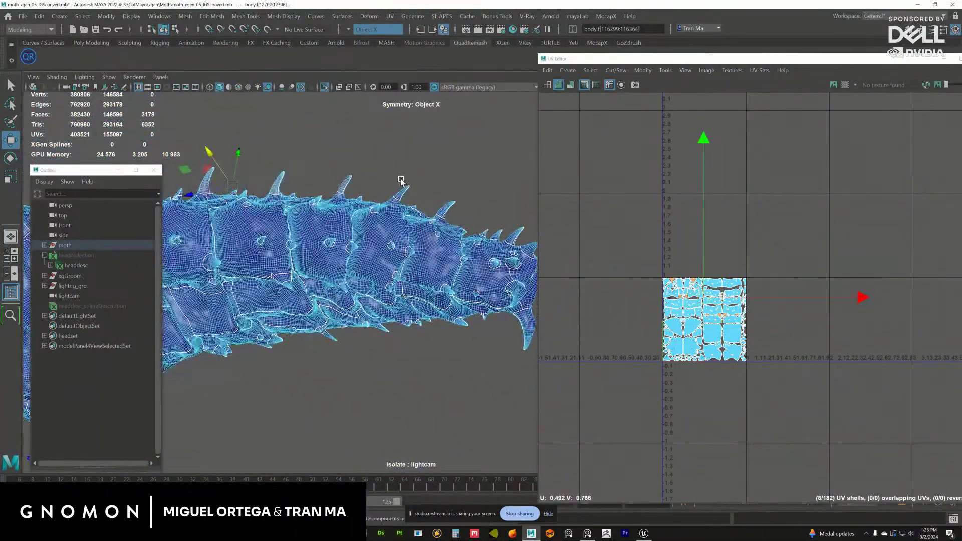
# - Add the spike shells along the upper back and side of the rear abdomen segments to the selection
pyautogui.keyDown('alt'); pyautogui.moveTo(462, 203); pyautogui.dragTo(389, 191); pyautogui.keyUp('alt')
pyautogui.keyDown('shift'); pyautogui.click(449, 223); pyautogui.keyUp('shift')
pyautogui.keyDown('shift'); pyautogui.click(456, 202); pyautogui.keyUp('shift')
pyautogui.keyDown('shift'); pyautogui.click(474, 203); pyautogui.keyUp('shift')
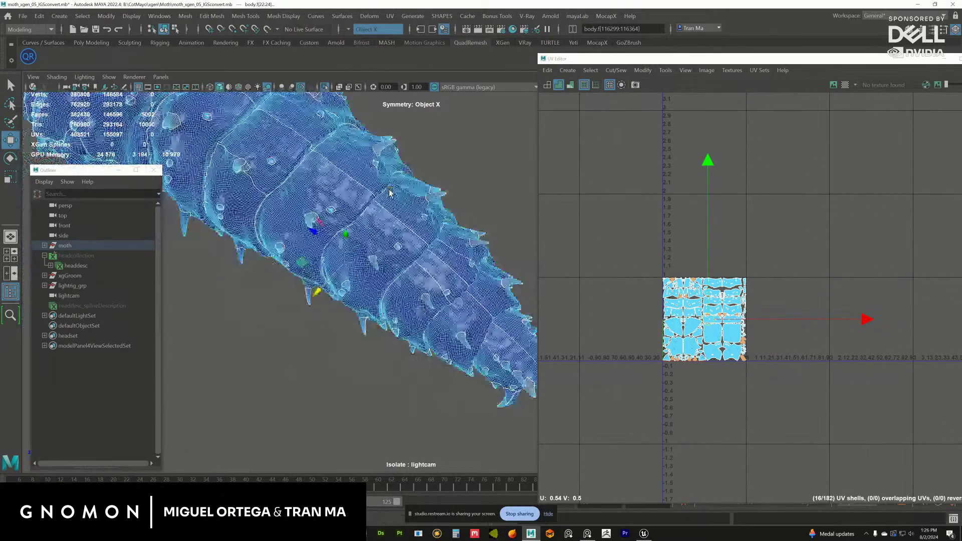
pyautogui.keyDown('alt'); pyautogui.moveTo(389, 192); pyautogui.dragTo(437, 274); pyautogui.keyUp('alt')
pyautogui.keyDown('shift'); pyautogui.click(375, 255); pyautogui.keyUp('shift')
pyautogui.keyDown('shift'); pyautogui.click(424, 294); pyautogui.keyUp('shift')
pyautogui.keyDown('shift'); pyautogui.click(436, 274); pyautogui.keyUp('shift')
pyautogui.keyDown('shift'); pyautogui.click(377, 208); pyautogui.keyUp('shift')
# - Add the small spike and horn shells around the tail tip to the selection
pyautogui.keyDown('alt'); pyautogui.moveTo(376, 209); pyautogui.dragTo(408, 390); pyautogui.keyUp('alt')
pyautogui.keyDown('shift'); pyautogui.click(396, 281); pyautogui.keyUp('shift')
pyautogui.keyDown('shift'); pyautogui.click(381, 293); pyautogui.keyUp('shift')
pyautogui.keyDown('shift'); pyautogui.click(335, 324); pyautogui.keyUp('shift')
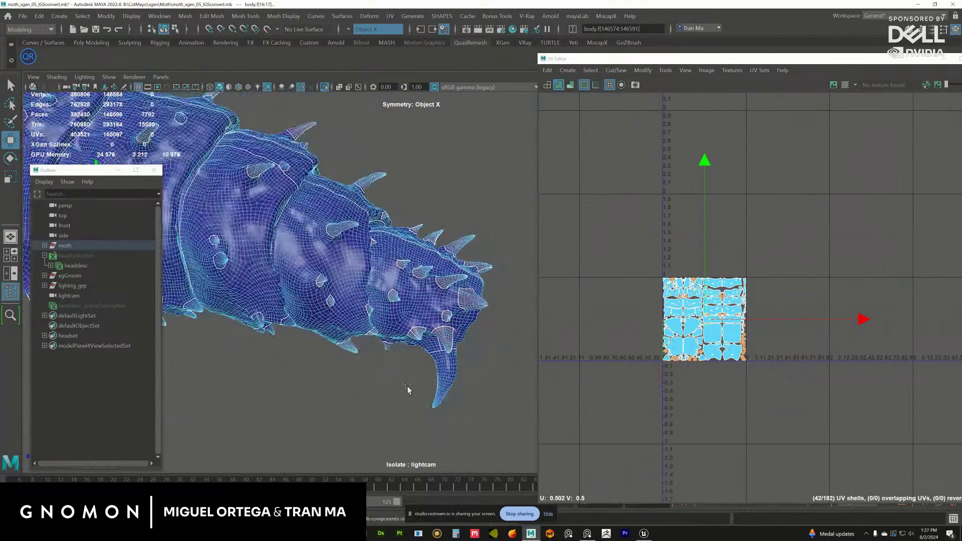
# - Add the spike shells on the underside of the rear abdomen segments to the selection
pyautogui.keyDown('alt'); pyautogui.moveTo(461, 377); pyautogui.dragTo(426, 251); pyautogui.keyUp('alt')
pyautogui.keyDown('shift'); pyautogui.click(404, 344); pyautogui.keyUp('shift')
pyautogui.keyDown('shift'); pyautogui.click(401, 237); pyautogui.keyUp('shift')
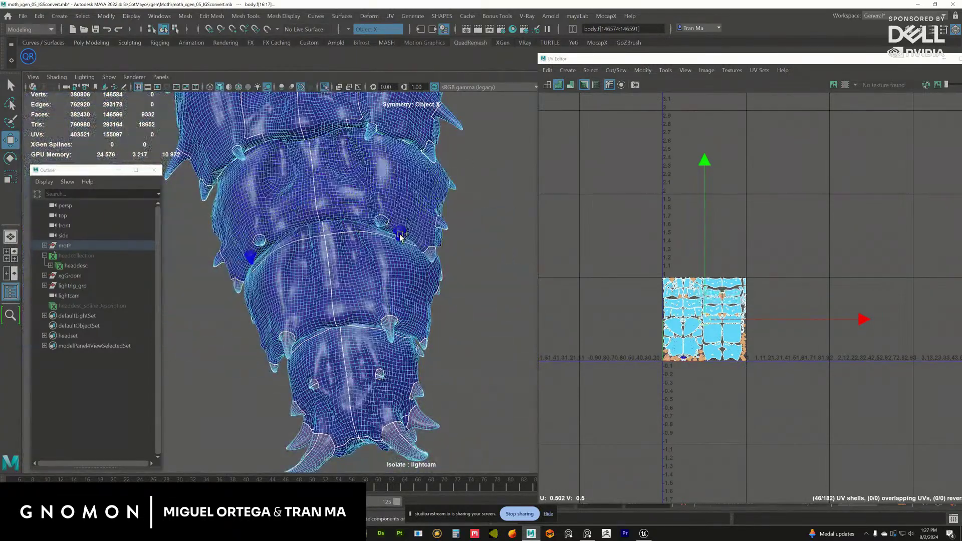
pyautogui.keyDown('shift'); pyautogui.click(447, 230); pyautogui.keyUp('shift')
pyautogui.keyDown('alt'); pyautogui.moveTo(455, 208); pyautogui.dragTo(426, 262); pyautogui.keyUp('alt')
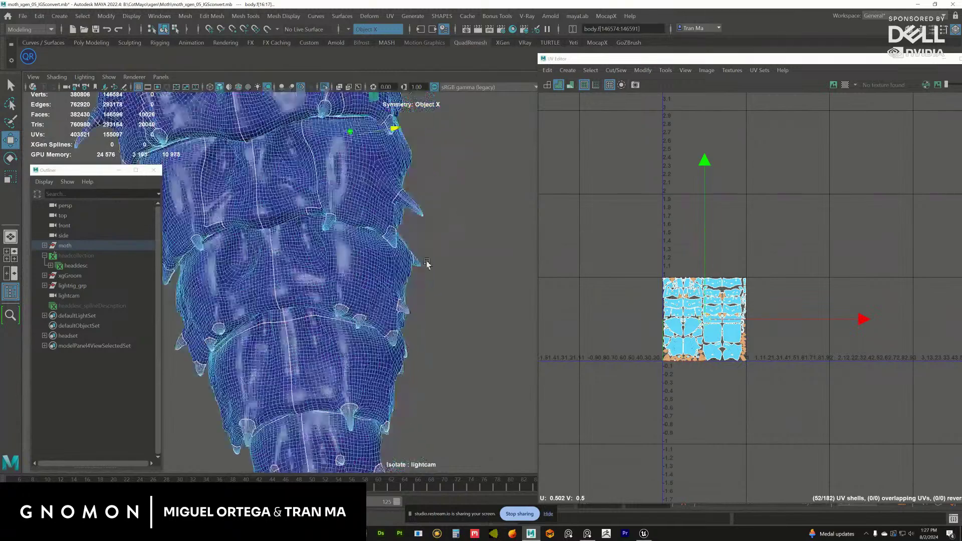
pyautogui.keyDown('alt'); pyautogui.moveTo(425, 262); pyautogui.dragTo(458, 356, button='right'); pyautogui.keyUp('alt')
pyautogui.keyDown('shift'); pyautogui.click(409, 276); pyautogui.keyUp('shift')
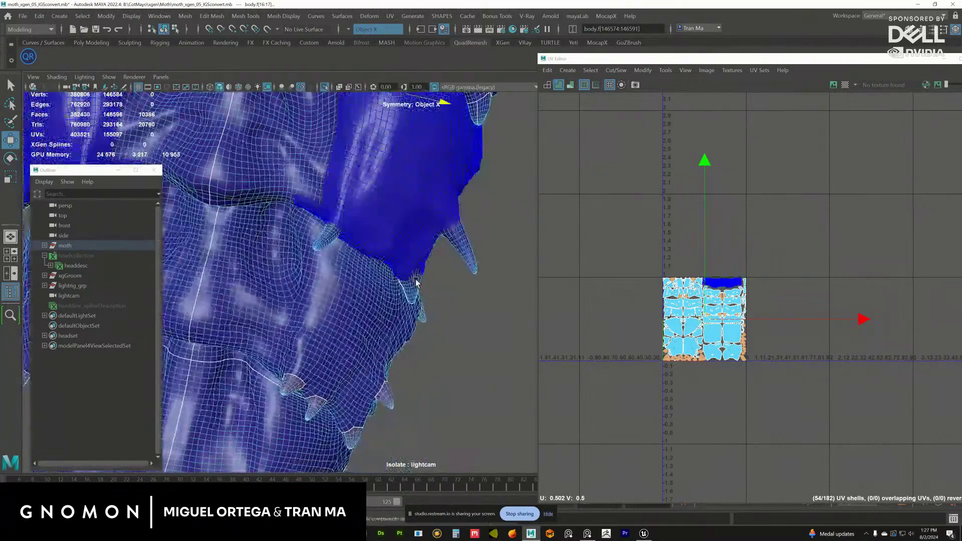
# - Add the underside and edge spike shells of the middle and front abdomen segments to the selection
pyautogui.keyDown('alt'); pyautogui.moveTo(409, 276); pyautogui.dragTo(307, 297); pyautogui.keyUp('alt')
pyautogui.keyDown('shift'); pyautogui.click(307, 297); pyautogui.keyUp('shift')
pyautogui.keyDown('shift'); pyautogui.click(488, 279); pyautogui.keyUp('shift')
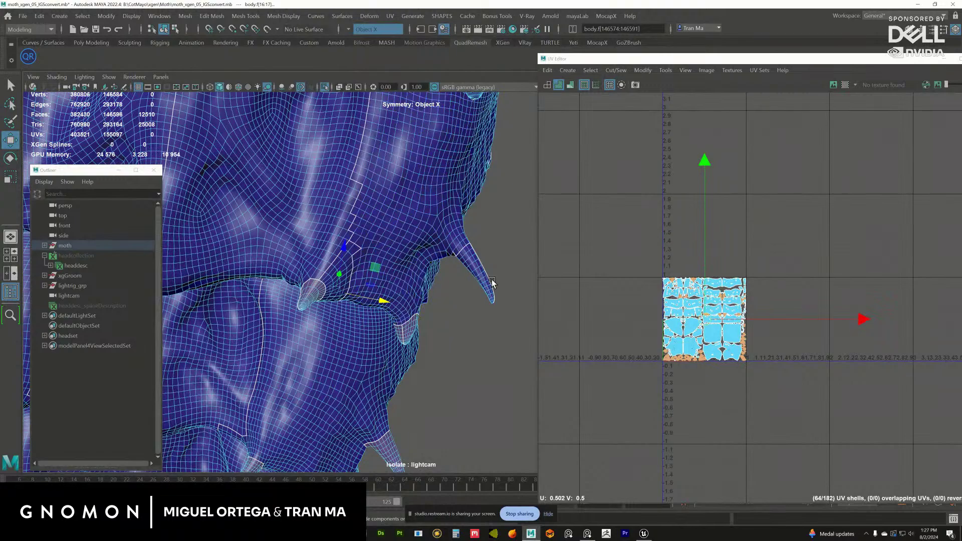
pyautogui.keyDown('alt'); pyautogui.moveTo(482, 277); pyautogui.dragTo(454, 271); pyautogui.keyUp('alt')
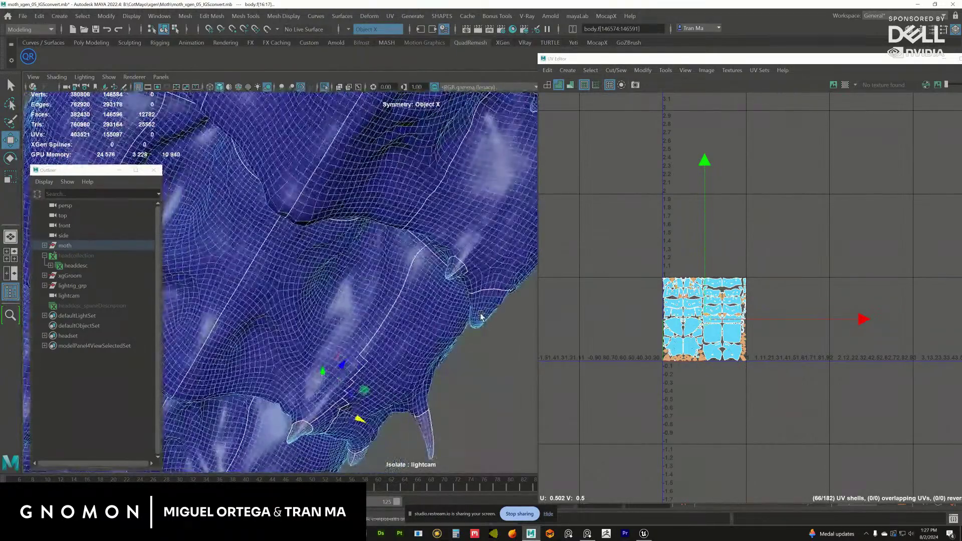
pyautogui.keyDown('shift'); pyautogui.click(458, 271); pyautogui.keyUp('shift')
pyautogui.keyDown('alt'); pyautogui.moveTo(453, 314); pyautogui.dragTo(412, 271); pyautogui.keyUp('alt')
pyautogui.keyDown('shift'); pyautogui.click(412, 270); pyautogui.keyUp('shift')
pyautogui.keyDown('shift'); pyautogui.click(387, 178); pyautogui.keyUp('shift')
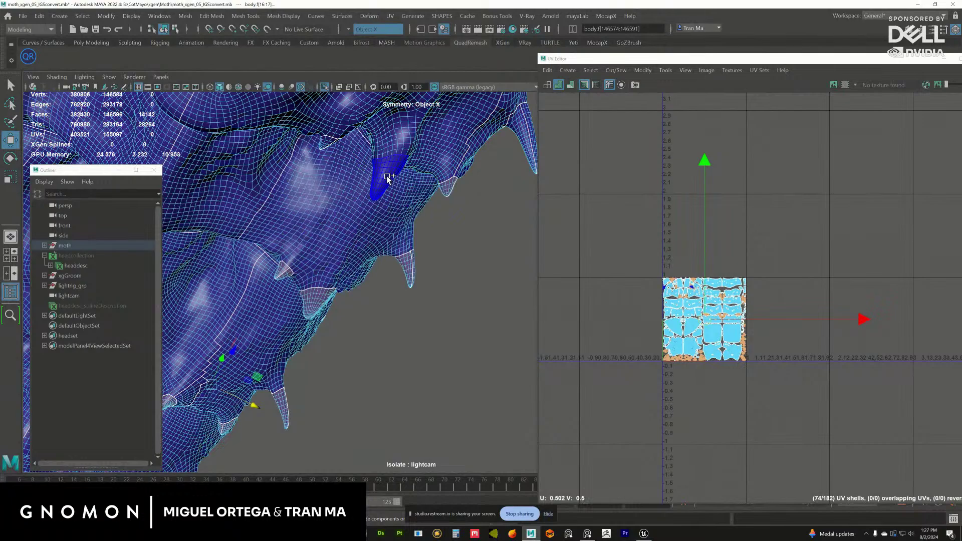
pyautogui.keyDown('shift'); pyautogui.click(441, 186); pyautogui.keyUp('shift')
# - Add the small spike shells on the flank of the front abdomen segments to the selection
pyautogui.keyDown('alt'); pyautogui.moveTo(325, 144); pyautogui.dragTo(348, 246); pyautogui.keyUp('alt')
pyautogui.keyDown('shift'); pyautogui.click(466, 231); pyautogui.keyUp('shift')
pyautogui.keyDown('shift'); pyautogui.click(481, 289); pyautogui.keyUp('shift')
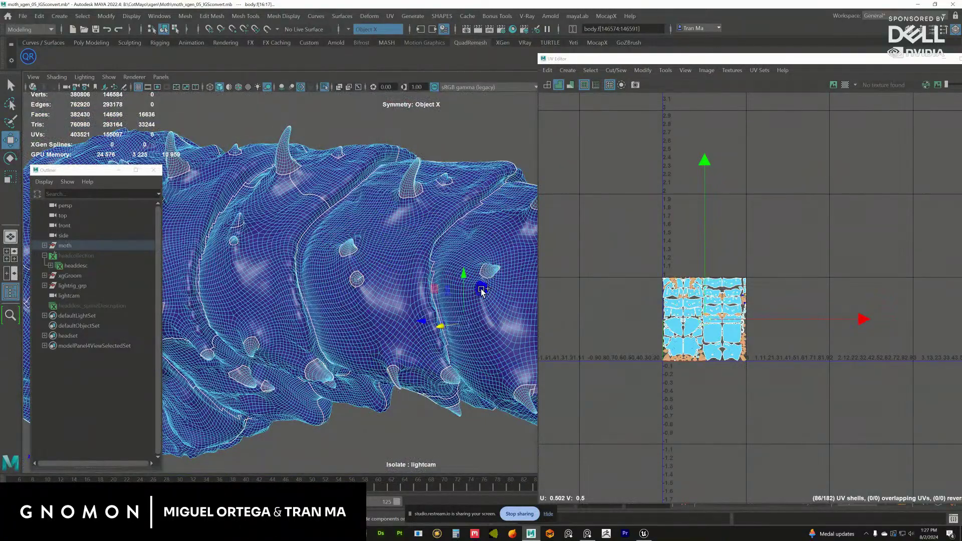
pyautogui.keyDown('shift'); pyautogui.click(448, 182); pyautogui.keyUp('shift')
pyautogui.keyDown('alt'); pyautogui.moveTo(448, 182); pyautogui.dragTo(376, 228); pyautogui.keyUp('alt')
pyautogui.keyDown('shift'); pyautogui.click(451, 307); pyautogui.keyUp('shift')
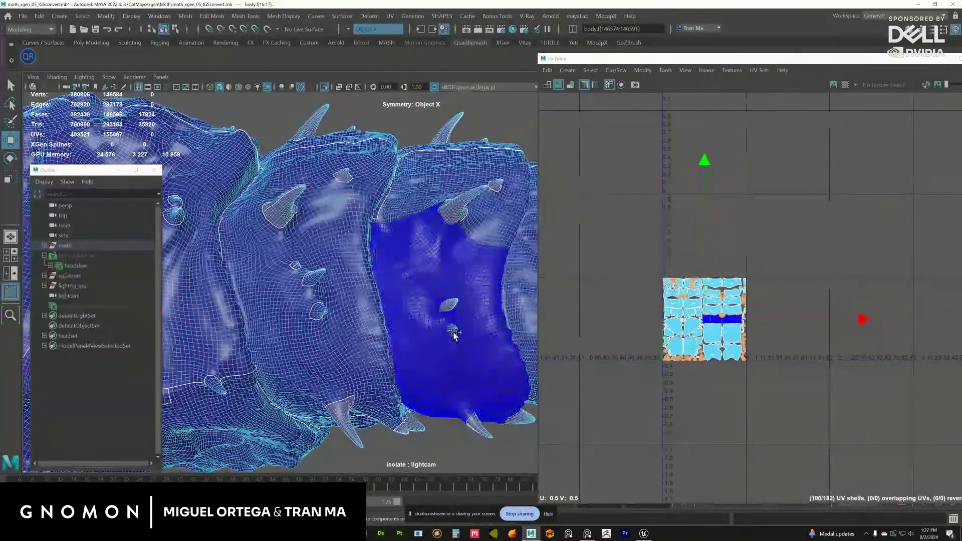
# - Add the flank spikes just behind the thorax to the selection and deselect the large body and underside shells
pyautogui.keyDown('shift'); pyautogui.click(317, 276); pyautogui.keyUp('shift')
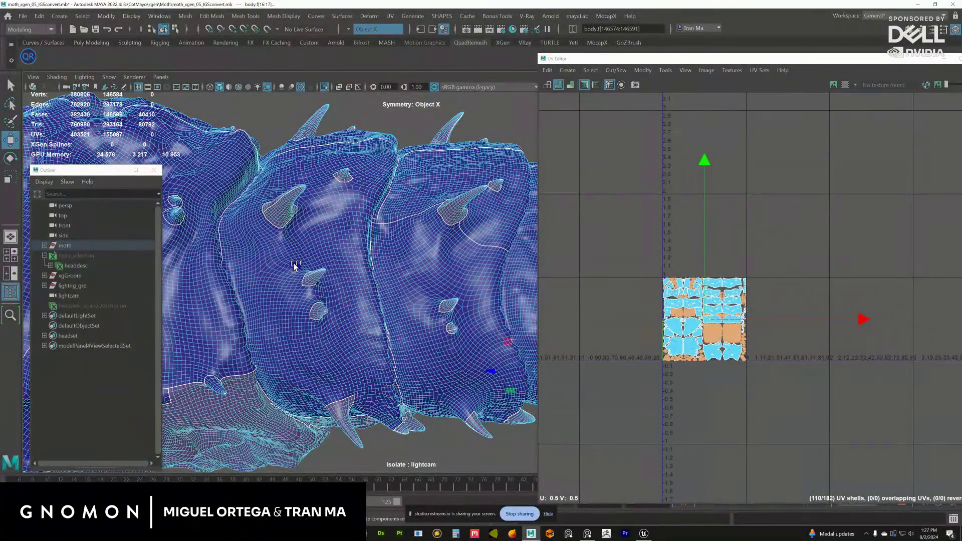
pyautogui.keyDown('alt'); pyautogui.moveTo(281, 386); pyautogui.dragTo(379, 314); pyautogui.keyUp('alt')
pyautogui.keyDown('shift'); pyautogui.click(379, 315); pyautogui.keyUp('shift')
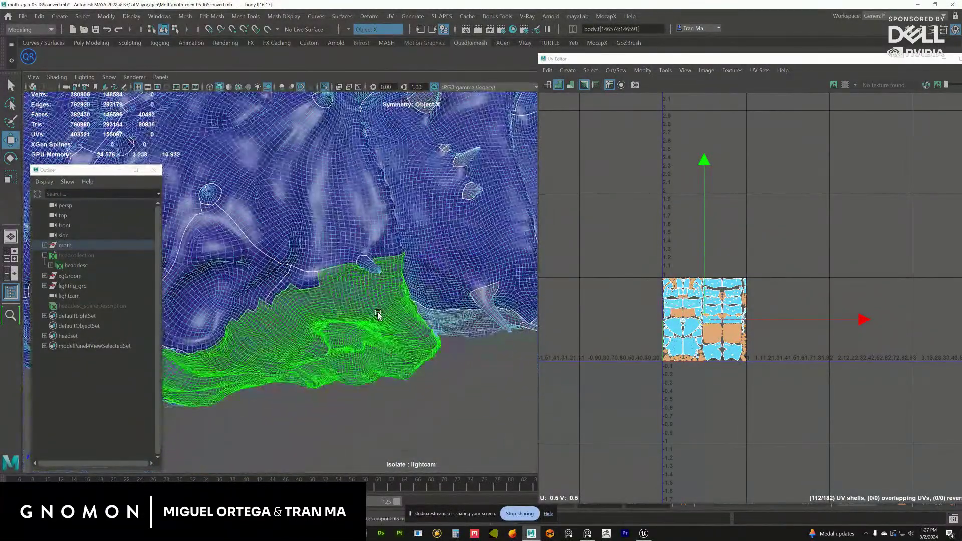
pyautogui.keyDown('ctrl'); pyautogui.click(387, 353); pyautogui.keyUp('ctrl')
pyautogui.keyDown('alt'); pyautogui.moveTo(387, 353); pyautogui.dragTo(440, 325); pyautogui.keyUp('alt')
pyautogui.keyDown('ctrl'); pyautogui.click(377, 339); pyautogui.keyUp('ctrl')
# - Add the spike shells around the thorax's rear edge and shoulder to the selection
pyautogui.keyDown('alt'); pyautogui.moveTo(376, 339); pyautogui.dragTo(393, 221); pyautogui.keyUp('alt')
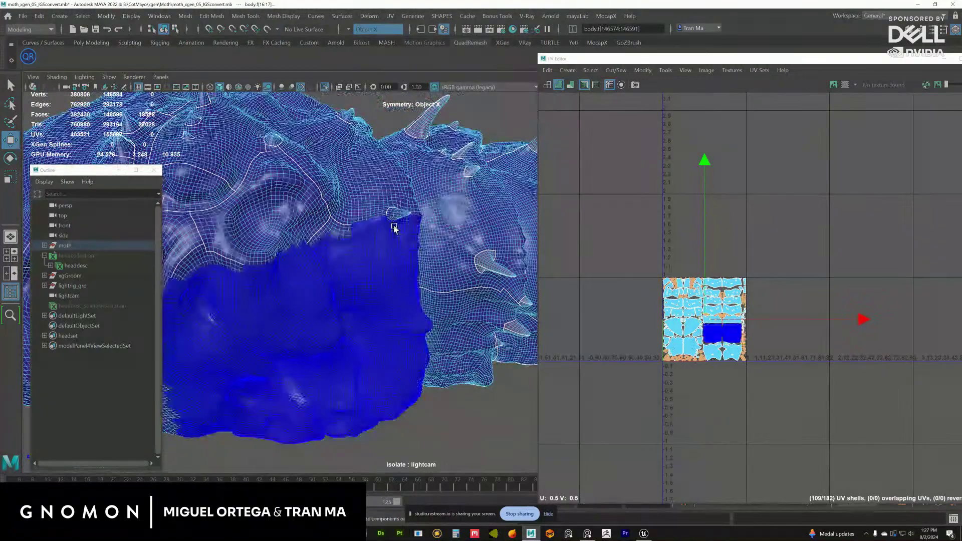
pyautogui.keyDown('alt'); pyautogui.moveTo(360, 300); pyautogui.dragTo(386, 279); pyautogui.keyUp('alt')
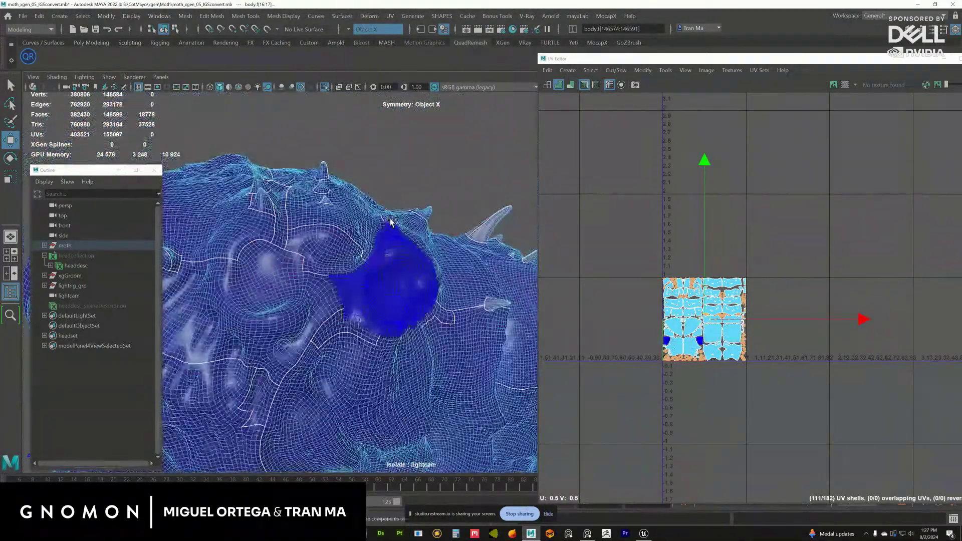
pyautogui.keyDown('shift'); pyautogui.click(444, 180); pyautogui.keyUp('shift')
pyautogui.keyDown('alt'); pyautogui.moveTo(444, 179); pyautogui.dragTo(412, 166); pyautogui.keyUp('alt')
pyautogui.keyDown('shift'); pyautogui.click(419, 201); pyautogui.keyUp('shift')
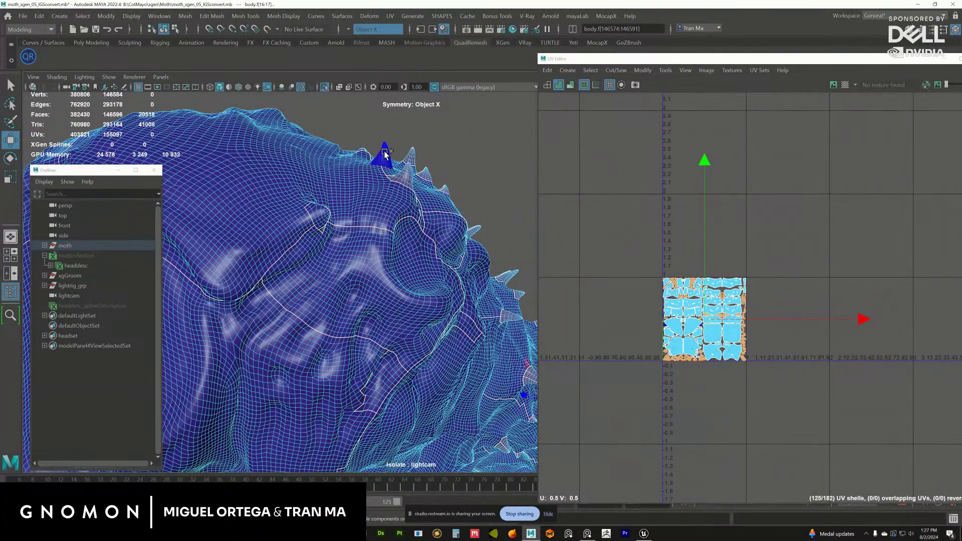
# - Invert the shell selection across the whole body in wireframe display, selecting the body surface instead of the spikes
pyautogui.keyDown('alt'); pyautogui.moveTo(393, 139); pyautogui.dragTo(381, 259); pyautogui.keyUp('alt')
pyautogui.keyDown('alt'); pyautogui.moveTo(289, 217); pyautogui.dragTo(222, 185); pyautogui.keyUp('alt')
pyautogui.doubleClick(413, 264)
pyautogui.click(315, 383)
pyautogui.click(322, 260)
pyautogui.press('4')
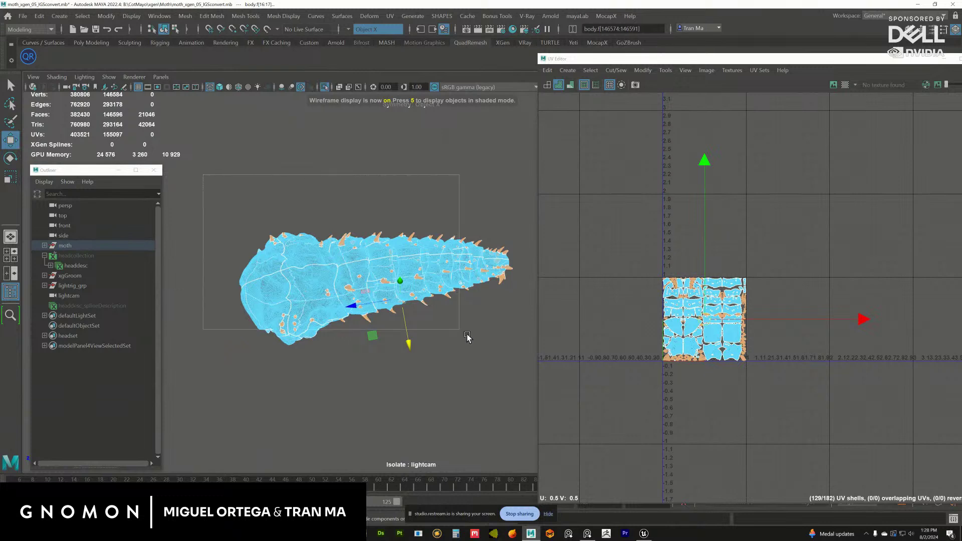
pyautogui.click(300, 324)
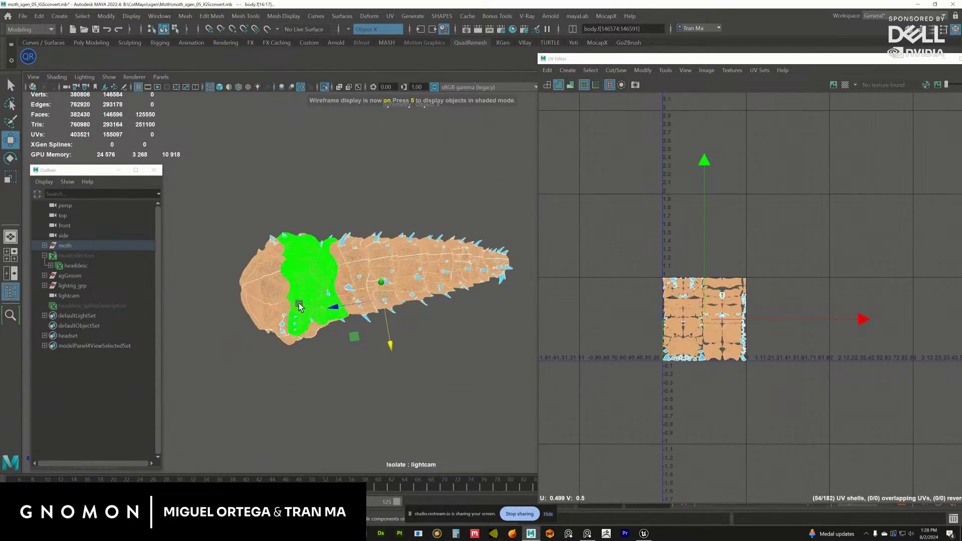
# - Convert the selected body shells to a face selection, return to shaded display and activate the Paint Selection tool
pyautogui.moveTo(301, 325)
pyautogui.keyDown('alt'); pyautogui.mouseDown()
pyautogui.moveTo(387, 289)
pyautogui.moveTo(371, 307)
pyautogui.moveTo(349, 288)
pyautogui.moveTo(382, 318)
pyautogui.moveTo(393, 314)
pyautogui.moveTo(333, 296)
pyautogui.moveTo(358, 283)
pyautogui.moveTo(369, 295)
pyautogui.moveTo(436, 301)
pyautogui.moveTo(451, 280)
pyautogui.moveTo(404, 263)
pyautogui.moveTo(423, 255)
pyautogui.mouseUp(); pyautogui.keyUp('alt')
pyautogui.keyDown('ctrl'); pyautogui.rightClick(375, 286); pyautogui.keyUp('ctrl')
pyautogui.click(379, 314)
pyautogui.press('5')
pyautogui.rightClick(424, 255)
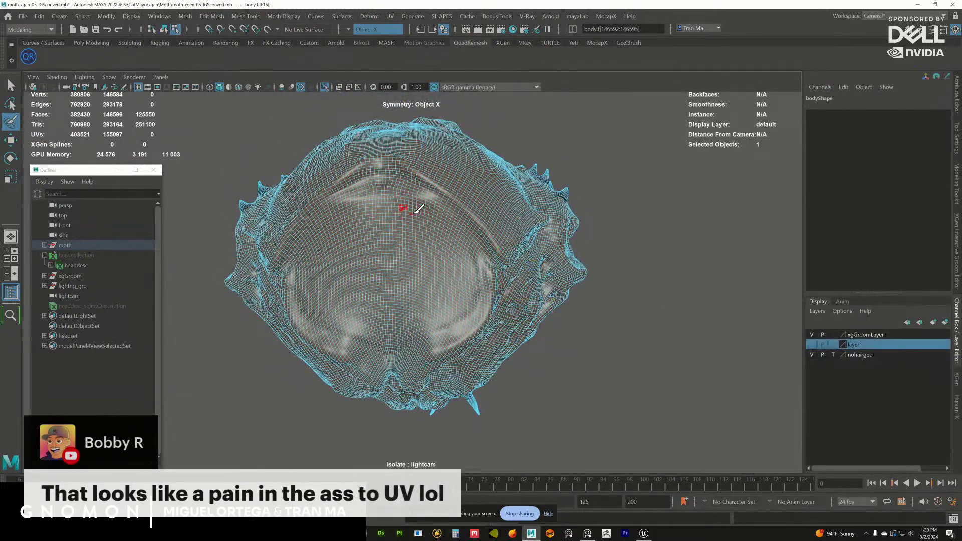
# - Paint-deselect a central strip and the lower and side edges of the faces capping the body's front opening
pyautogui.scroll(2, 411, 206)
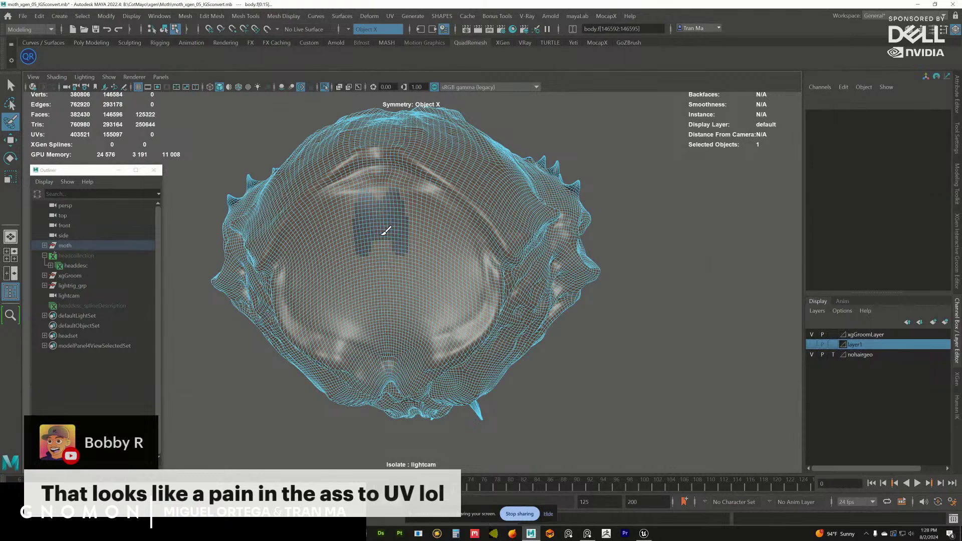
pyautogui.moveTo(386, 231)
pyautogui.keyDown('ctrl'); pyautogui.mouseDown()
pyautogui.moveTo(396, 273)
pyautogui.moveTo(373, 336)
pyautogui.moveTo(411, 251)
pyautogui.moveTo(396, 203)
pyautogui.moveTo(388, 227)
pyautogui.mouseUp(); pyautogui.keyUp('ctrl')
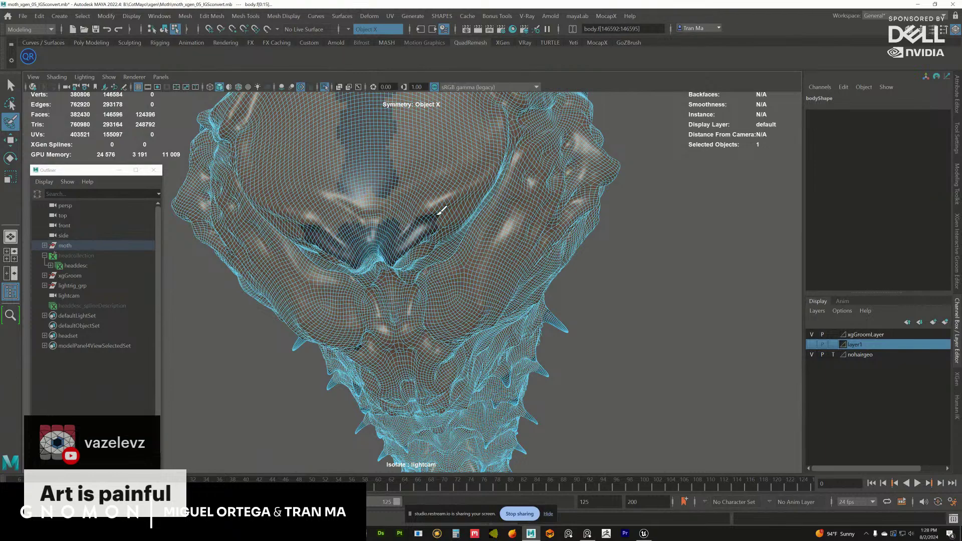
pyautogui.keyDown('alt'); pyautogui.moveTo(441, 210); pyautogui.dragTo(432, 259); pyautogui.keyUp('alt')
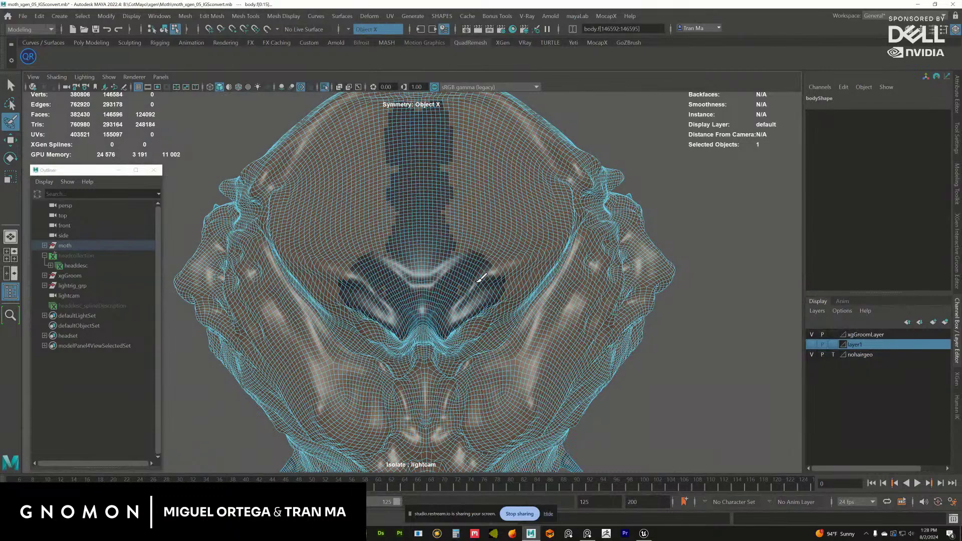
pyautogui.keyDown('alt'); pyautogui.moveTo(499, 267); pyautogui.dragTo(404, 258); pyautogui.keyUp('alt')
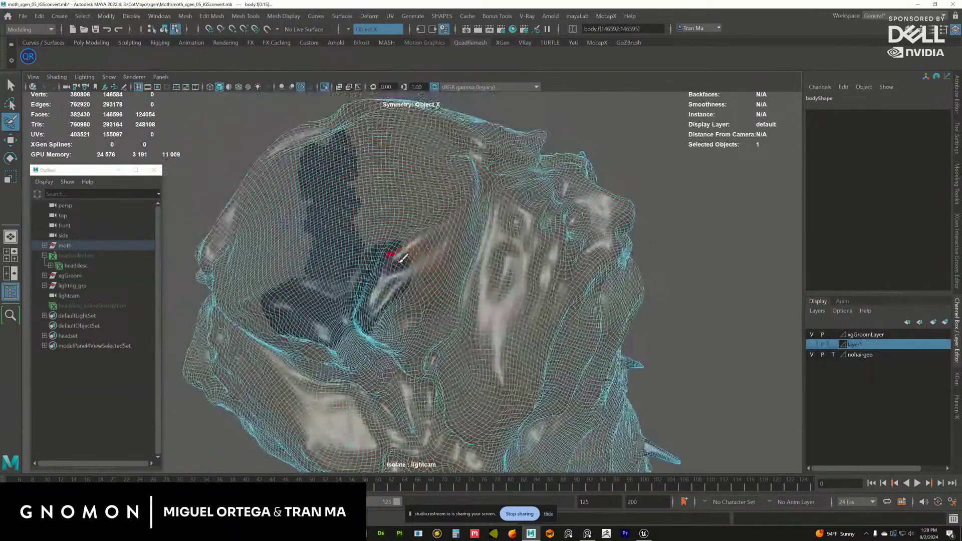
pyautogui.moveTo(420, 226)
pyautogui.keyDown('alt'); pyautogui.mouseDown()
pyautogui.moveTo(414, 189)
pyautogui.moveTo(423, 193)
pyautogui.moveTo(398, 230)
pyautogui.moveTo(435, 236)
pyautogui.mouseUp(); pyautogui.keyUp('alt')
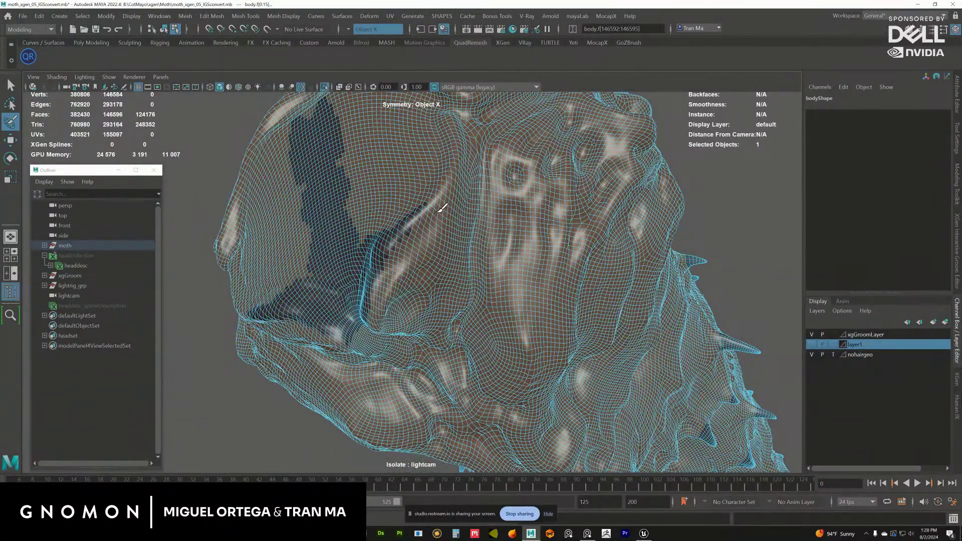
pyautogui.keyDown('alt'); pyautogui.moveTo(452, 204); pyautogui.dragTo(411, 325); pyautogui.keyUp('alt')
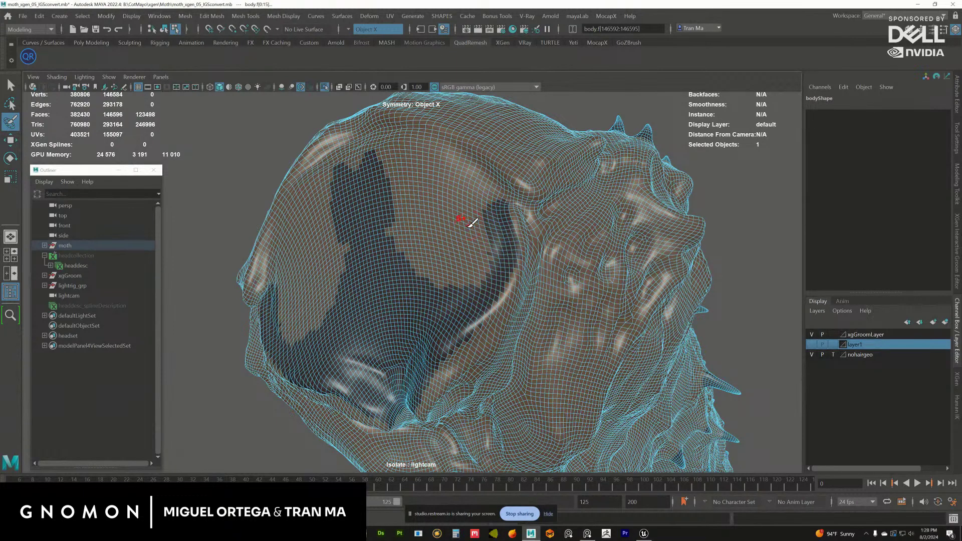
# - Paint-deselect the upper rim and the remaining interior faces of the front cap
pyautogui.keyDown('alt'); pyautogui.moveTo(471, 224); pyautogui.dragTo(437, 249); pyautogui.keyUp('alt')
pyautogui.moveTo(437, 250); pyautogui.dragTo(449, 255)
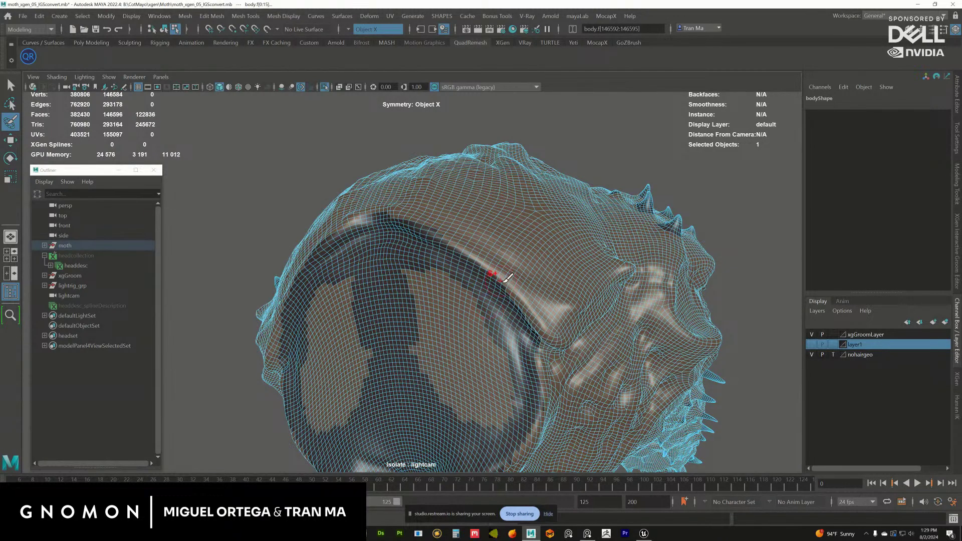
pyautogui.keyDown('alt'); pyautogui.moveTo(503, 282); pyautogui.dragTo(509, 271); pyautogui.keyUp('alt')
pyautogui.moveTo(516, 182); pyautogui.dragTo(520, 176)
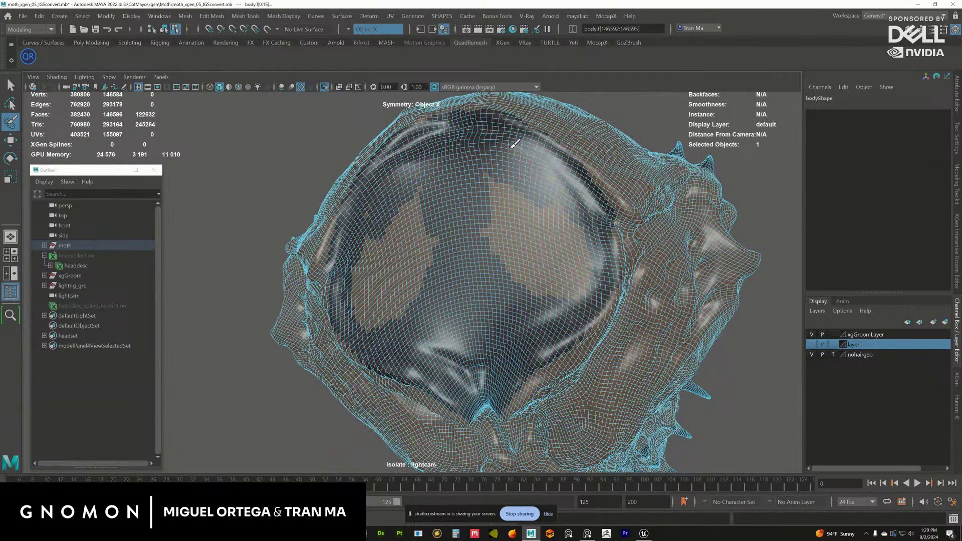
pyautogui.moveTo(513, 216); pyautogui.dragTo(495, 229)
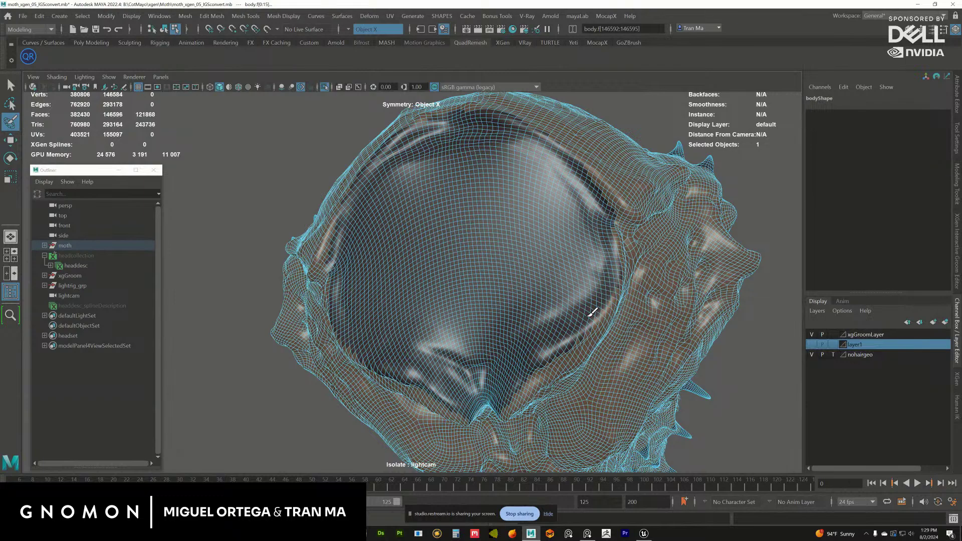
pyautogui.keyDown('alt'); pyautogui.moveTo(564, 292); pyautogui.dragTo(457, 181); pyautogui.keyUp('alt')
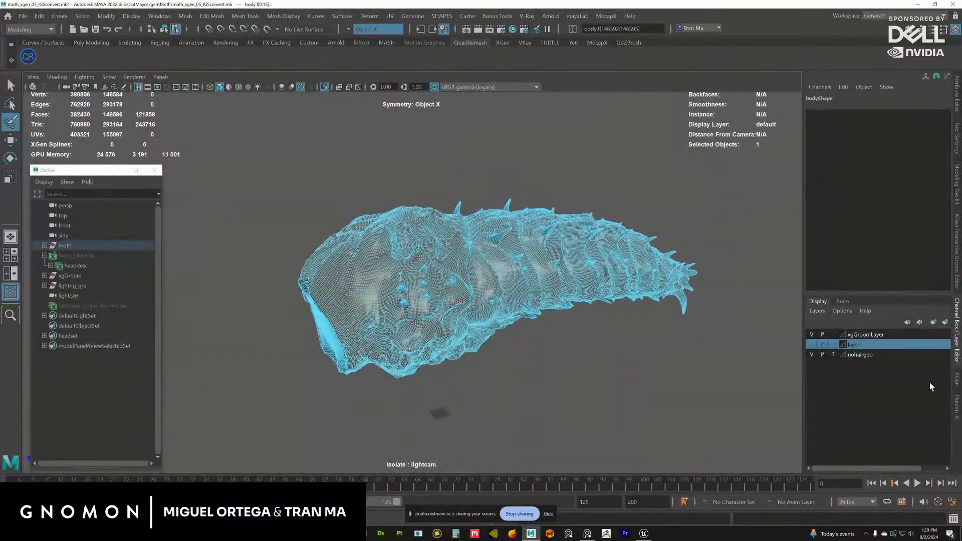
# - Create an XGen spline description named bodydesc in a new collection named bodycollection, controlled by placing and shaping guides
pyautogui.click(958, 382)
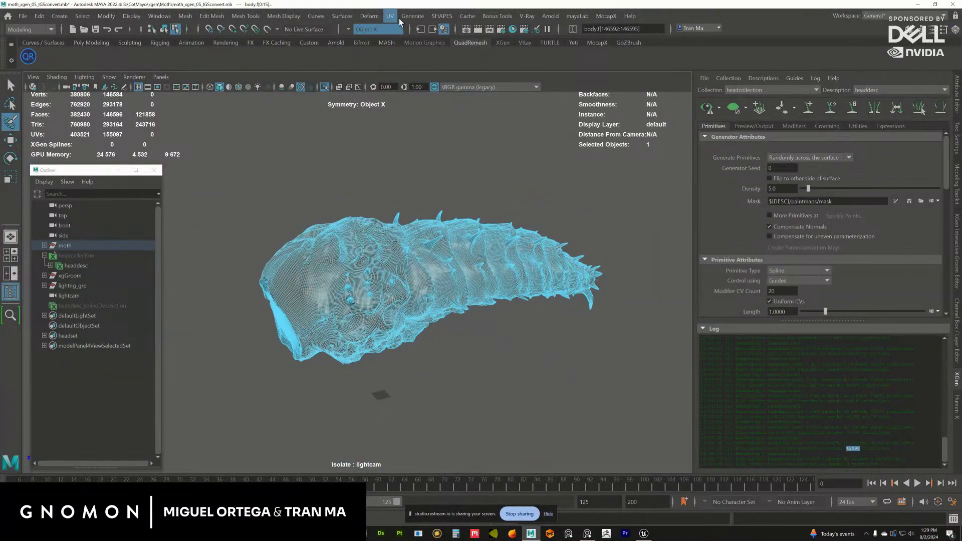
pyautogui.click(421, 19)
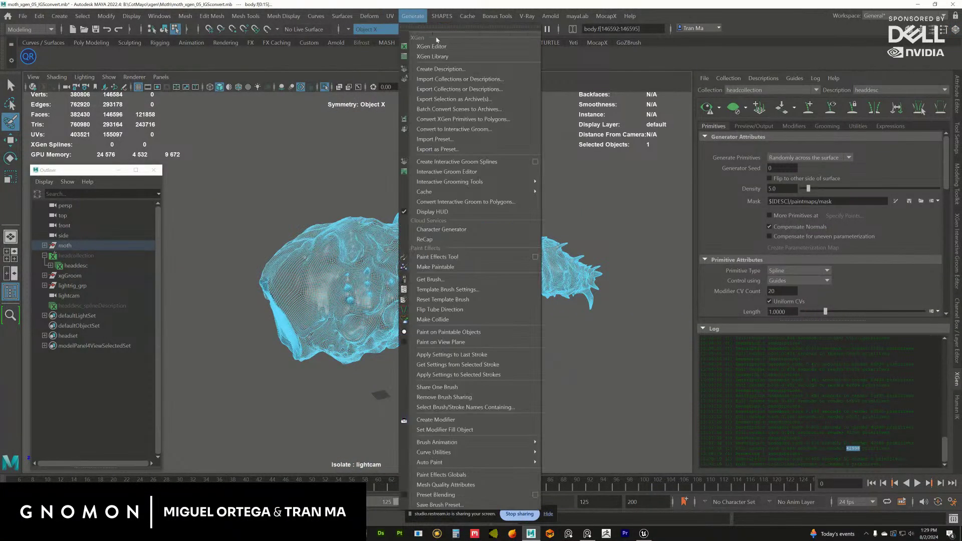
pyautogui.click(451, 70)
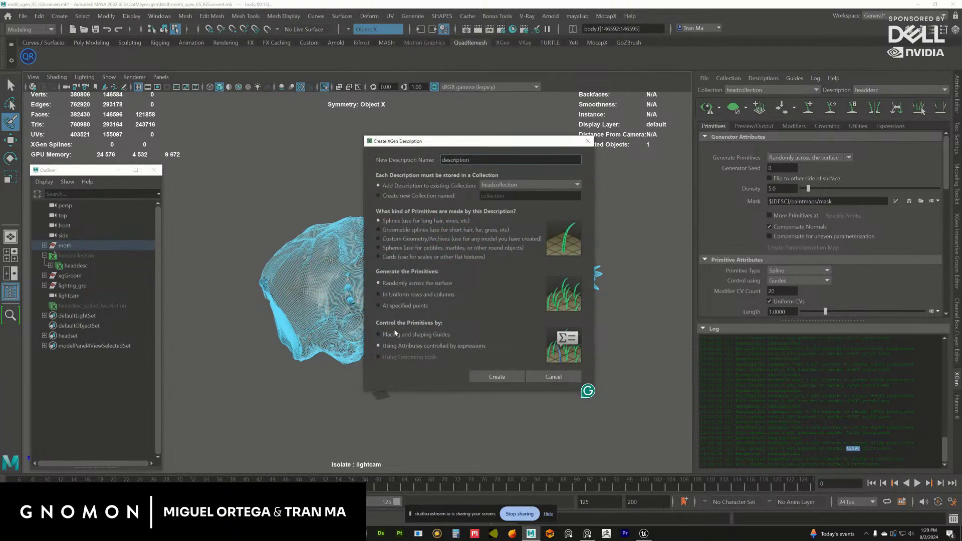
pyautogui.click(401, 335)
pyautogui.doubleClick(485, 159)
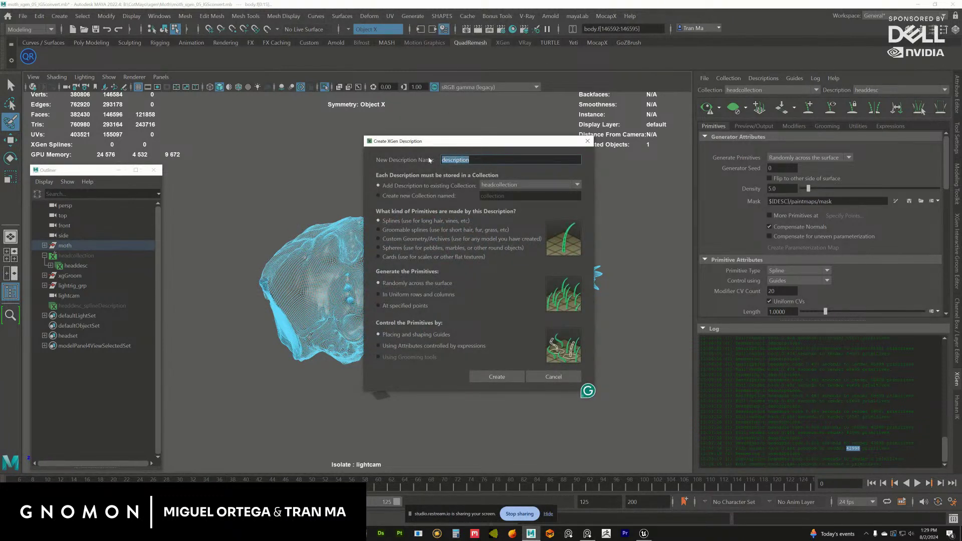
pyautogui.write('bodydesc')
pyautogui.click(384, 196)
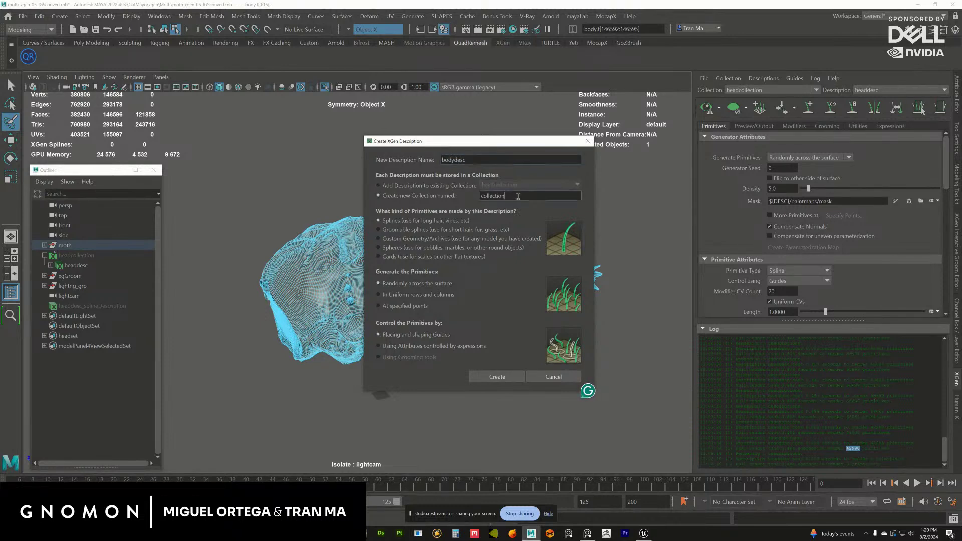
pyautogui.doubleClick(483, 196)
pyautogui.click(481, 196)
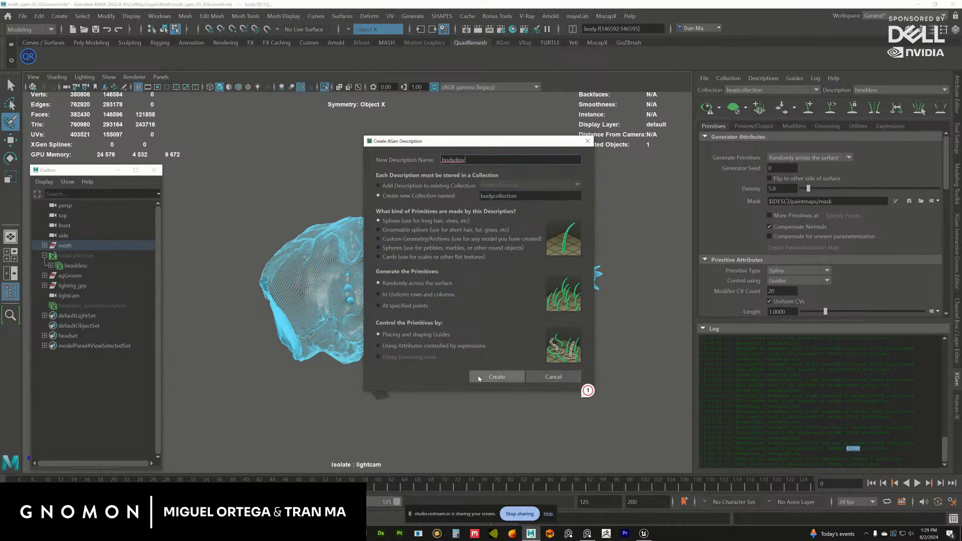
pyautogui.click(496, 379)
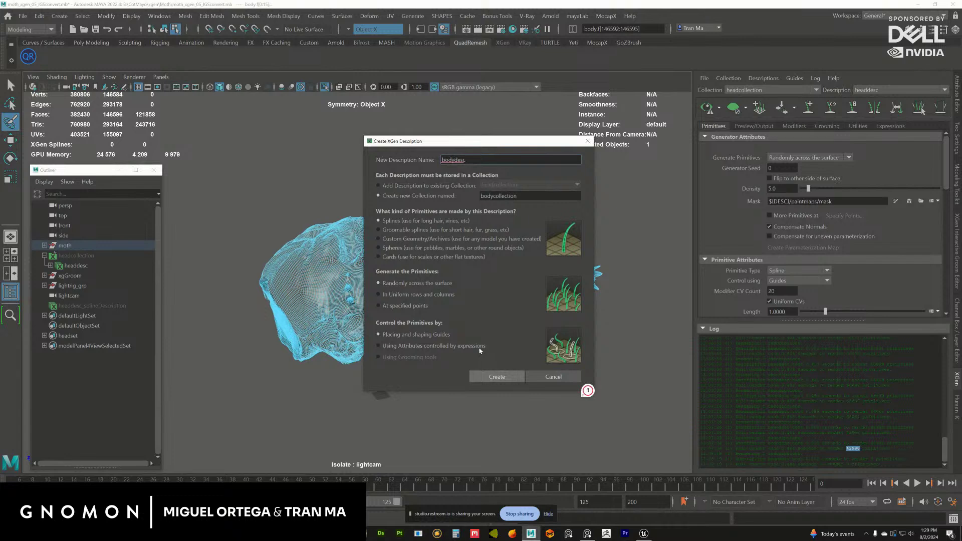
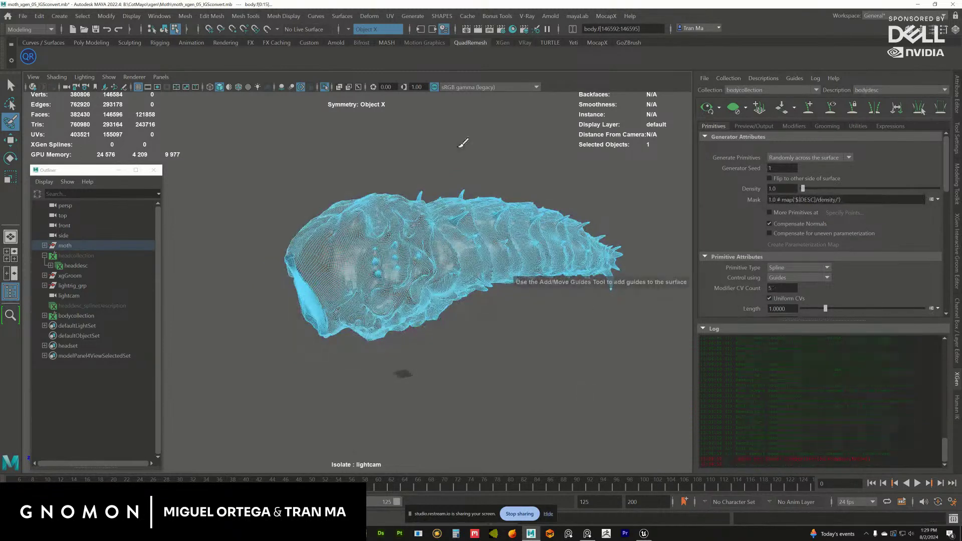
# - Check the body faces bound to the bodydesc description by selecting them, and return to object mode with nothing selected
pyautogui.scroll(2, 358, 273)
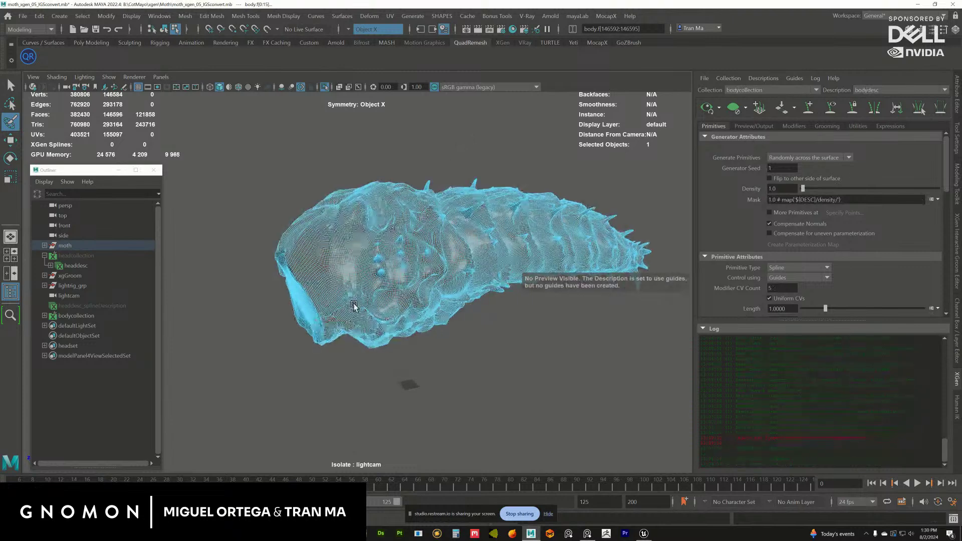
pyautogui.press('w')
pyautogui.moveTo(354, 305)
pyautogui.keyDown('alt'); pyautogui.mouseDown()
pyautogui.moveTo(468, 252)
pyautogui.moveTo(457, 350)
pyautogui.mouseUp(); pyautogui.keyUp('alt')
pyautogui.click(460, 350)
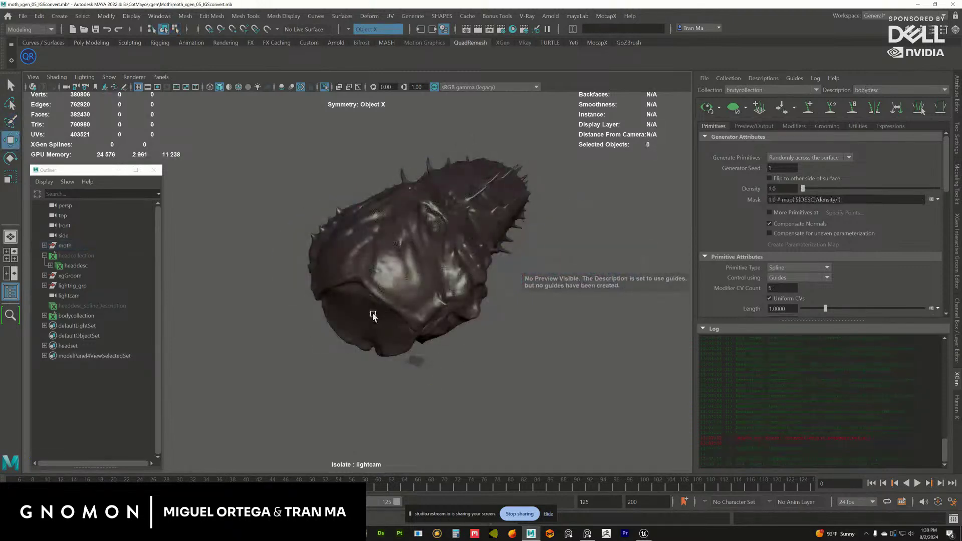
pyautogui.keyDown('alt'); pyautogui.moveTo(377, 313); pyautogui.dragTo(389, 295); pyautogui.keyUp('alt')
pyautogui.click(389, 298)
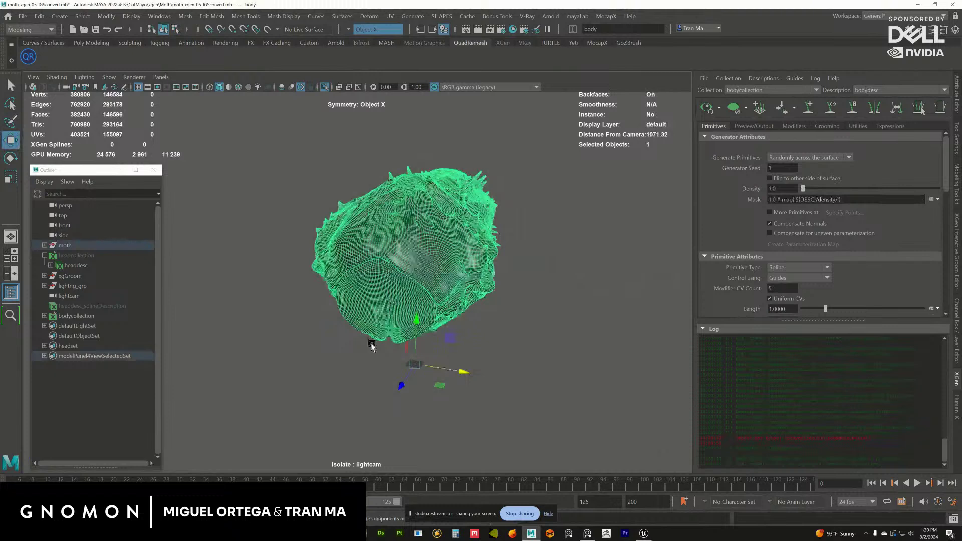
pyautogui.click(872, 91)
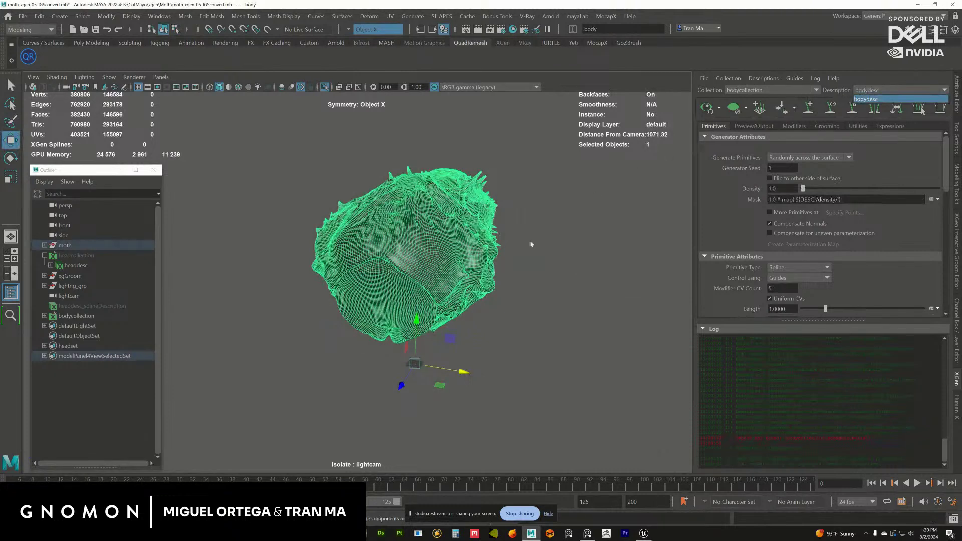
pyautogui.keyDown('alt'); pyautogui.moveTo(474, 267); pyautogui.dragTo(469, 265, button='middle'); pyautogui.keyUp('alt')
pyautogui.click(794, 107)
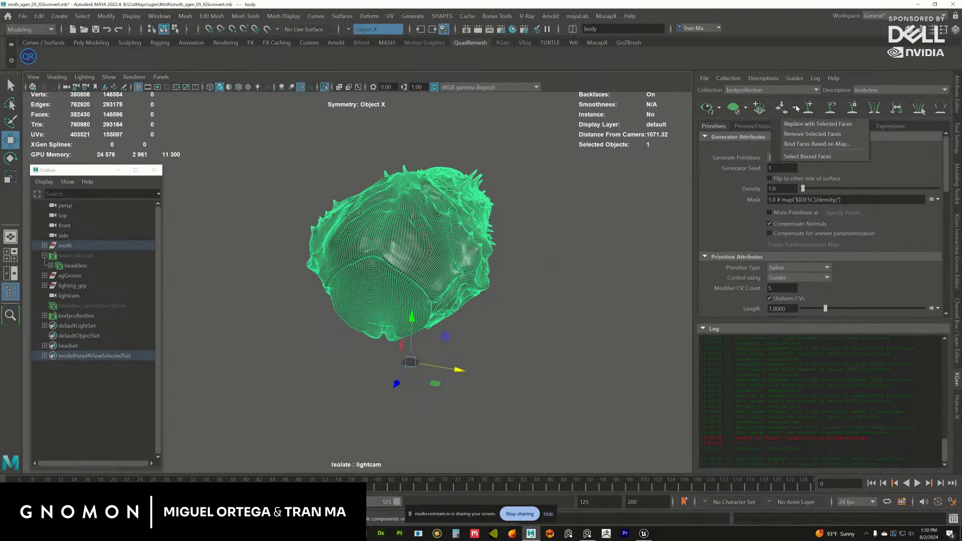
pyautogui.click(821, 157)
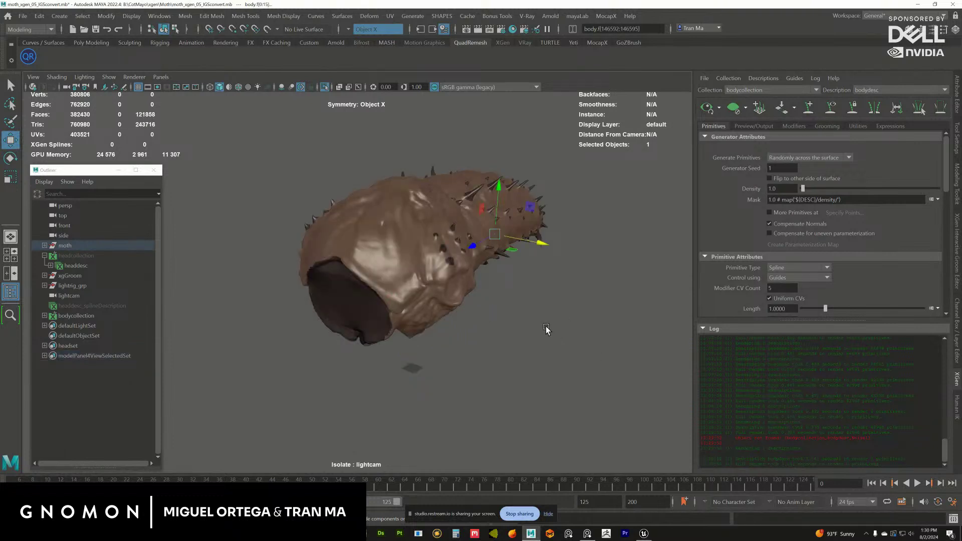
pyautogui.moveTo(405, 275); pyautogui.dragTo(446, 253, button='right')
pyautogui.click(467, 320)
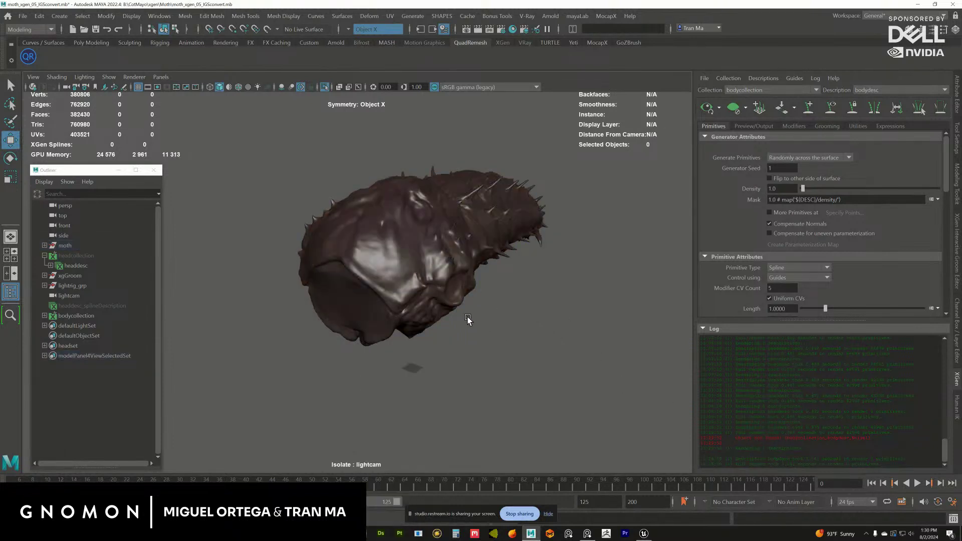
# - Try to move bodycollection directly below headcollection in the Outliner
pyautogui.click(45, 257)
pyautogui.click(70, 306)
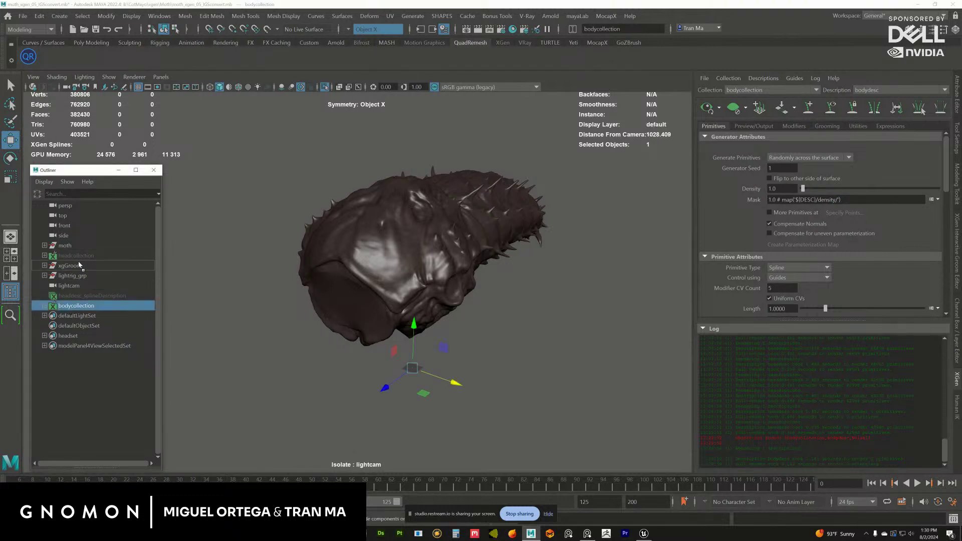
pyautogui.moveTo(79, 265); pyautogui.dragTo(79, 261)
pyautogui.hotkey('ctrl', 'z')
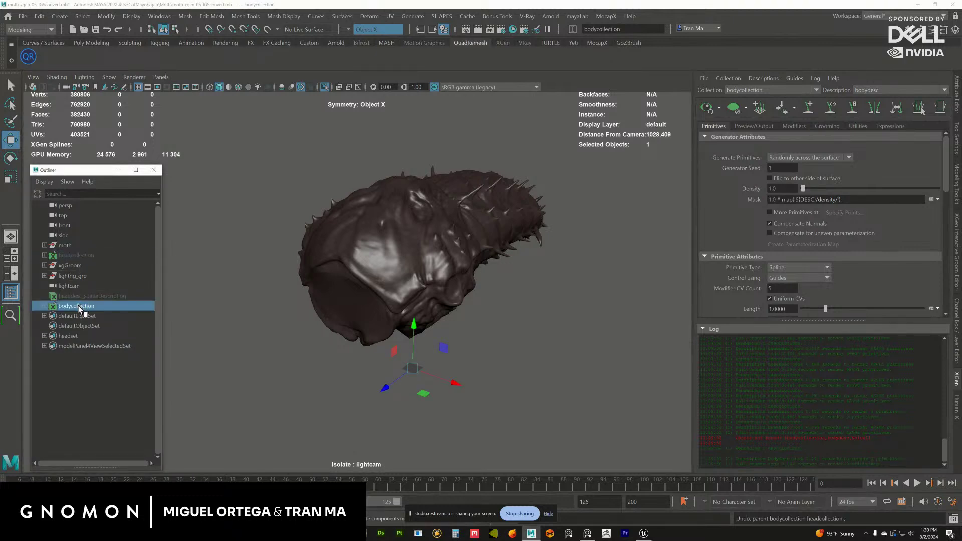
pyautogui.moveTo(79, 308); pyautogui.dragTo(78, 266)
pyautogui.hotkey('ctrl', 'z')
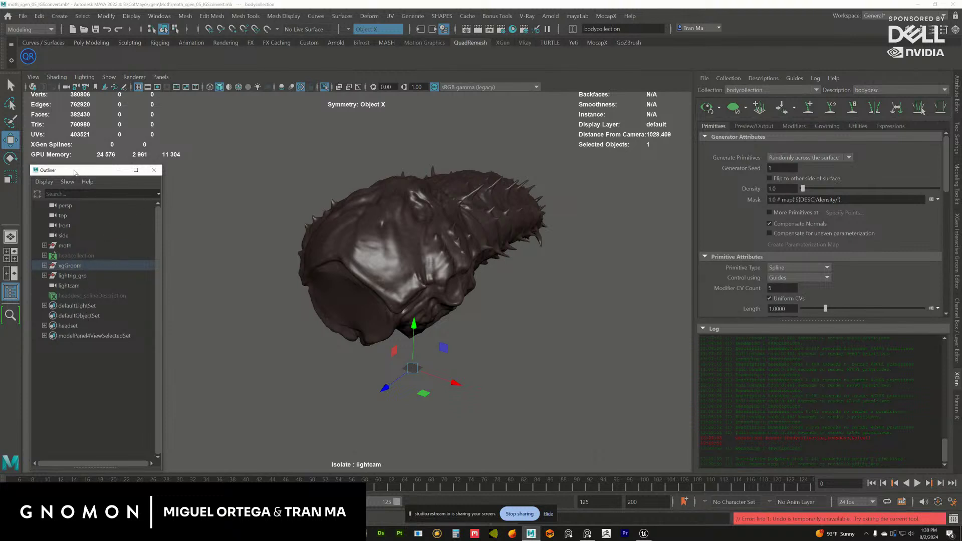
# - Move bodycollection out of the xgGroom group and place it directly below headcollection in the Outliner
pyautogui.moveTo(72, 172); pyautogui.dragTo(103, 170)
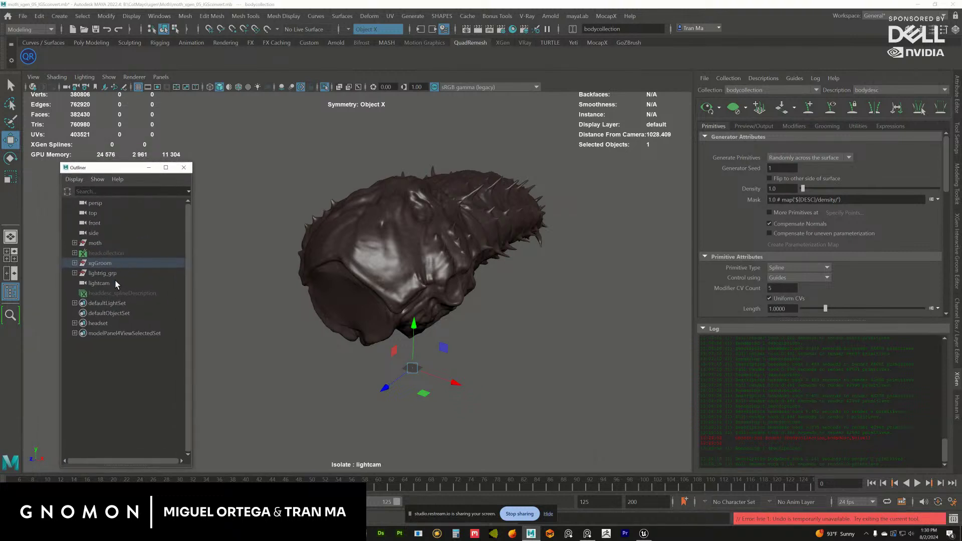
pyautogui.click(75, 263)
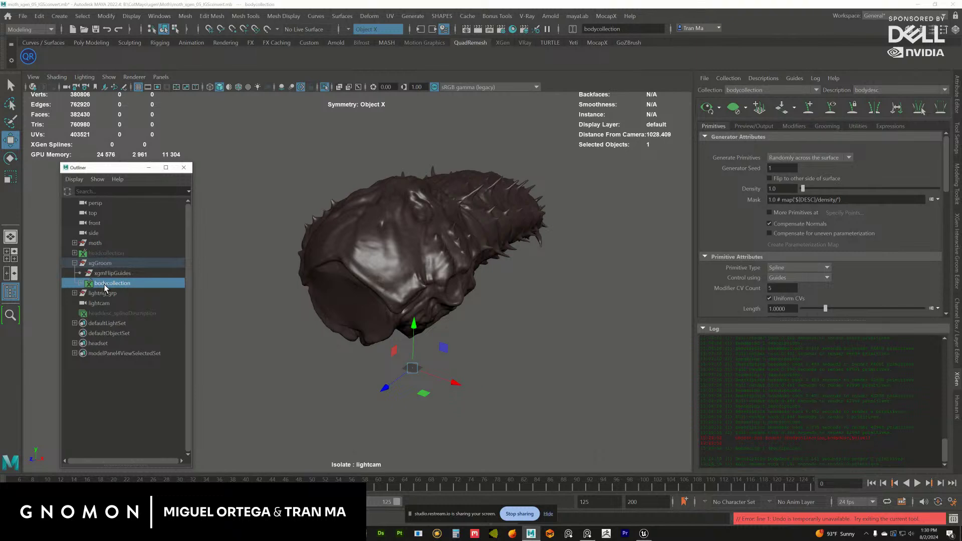
pyautogui.moveTo(105, 288); pyautogui.dragTo(119, 273)
pyautogui.click(74, 272)
pyautogui.click(74, 263)
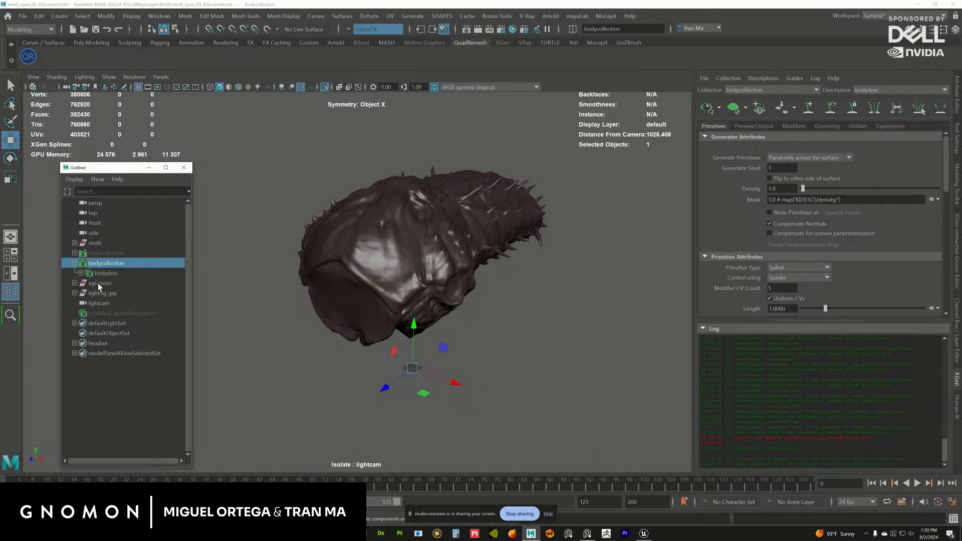
# - Turn off symmetry and activate the Add/Move Guides tool for the bodydesc description
pyautogui.click(105, 273)
pyautogui.scroll(3, 433, 295)
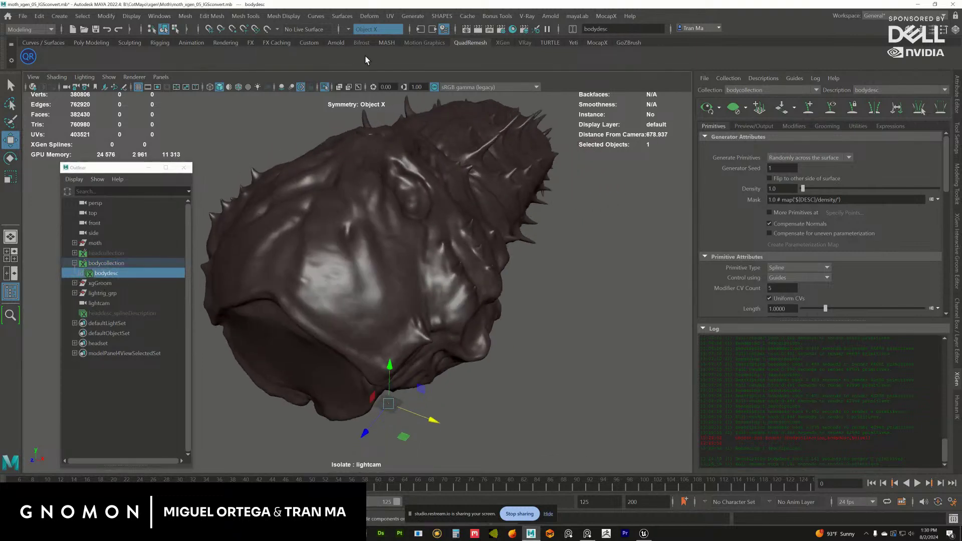
pyautogui.click(378, 29)
pyautogui.click(376, 40)
pyautogui.keyDown('alt'); pyautogui.moveTo(381, 150); pyautogui.dragTo(346, 151); pyautogui.keyUp('alt')
pyautogui.click(808, 107)
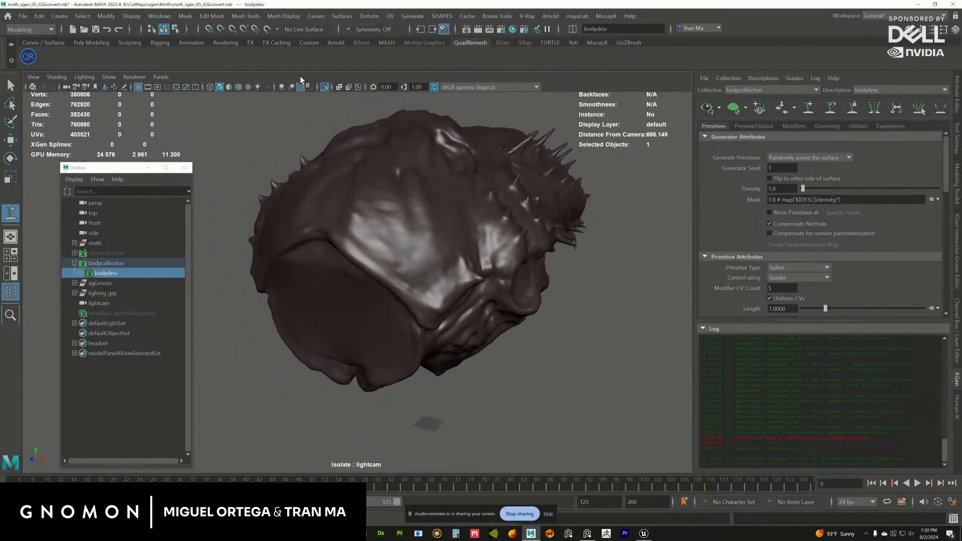
# - End the isolated view to show the whole moth, and hide the nohairgeo layer
pyautogui.click(324, 88)
pyautogui.scroll(1, 405, 250)
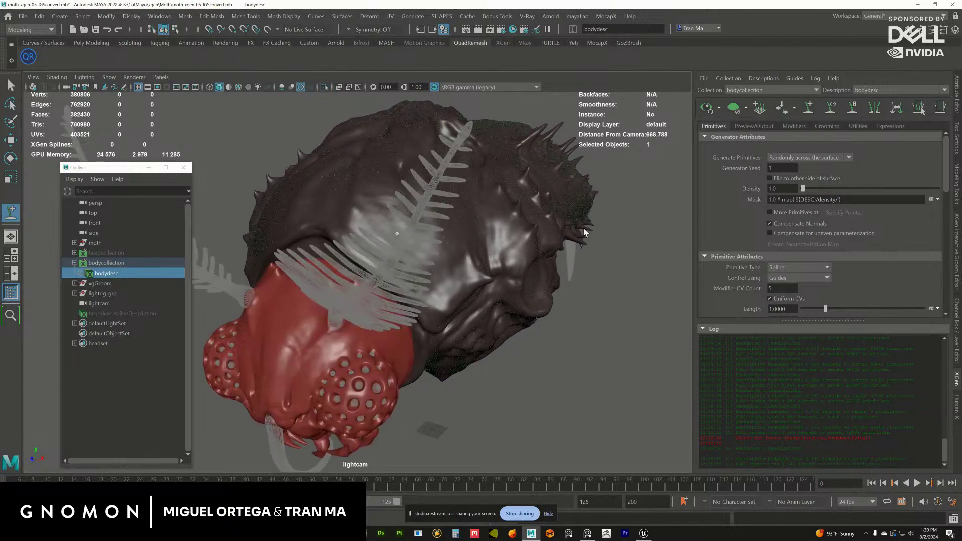
pyautogui.click(957, 361)
pyautogui.click(811, 354)
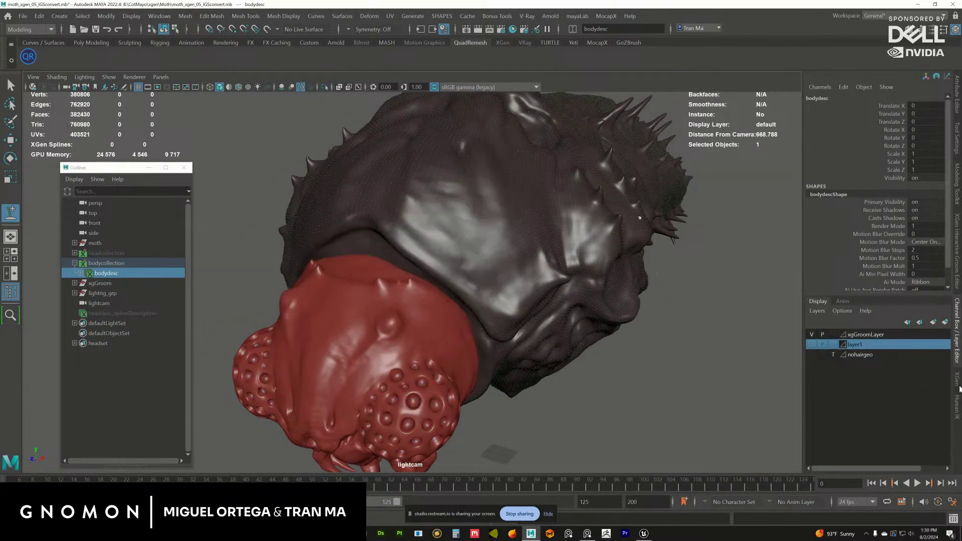
pyautogui.click(957, 379)
# - Place the first bodydesc guide on the upper front rim of the body, just behind the head
pyautogui.click(813, 111)
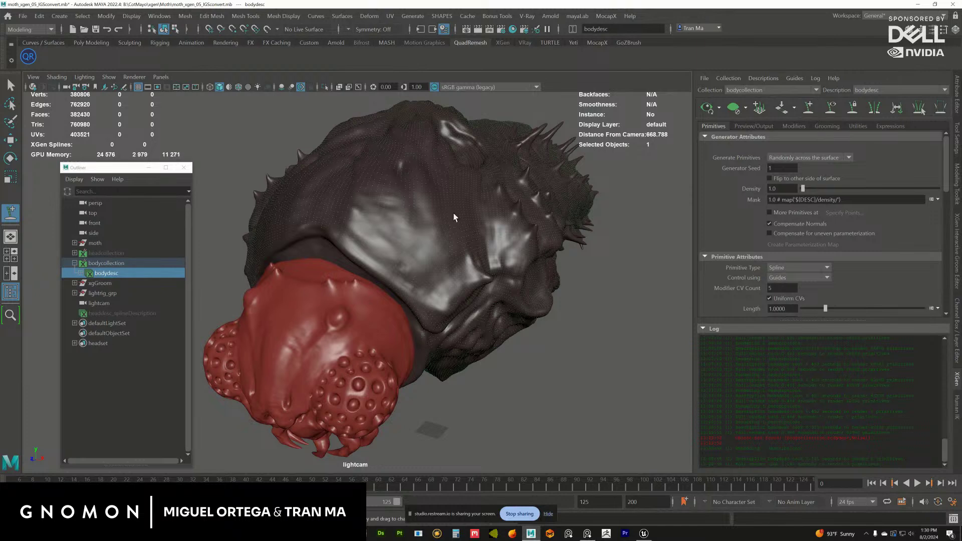
pyautogui.keyDown('alt'); pyautogui.moveTo(408, 263); pyautogui.dragTo(459, 245); pyautogui.keyUp('alt')
pyautogui.scroll(3, 456, 260)
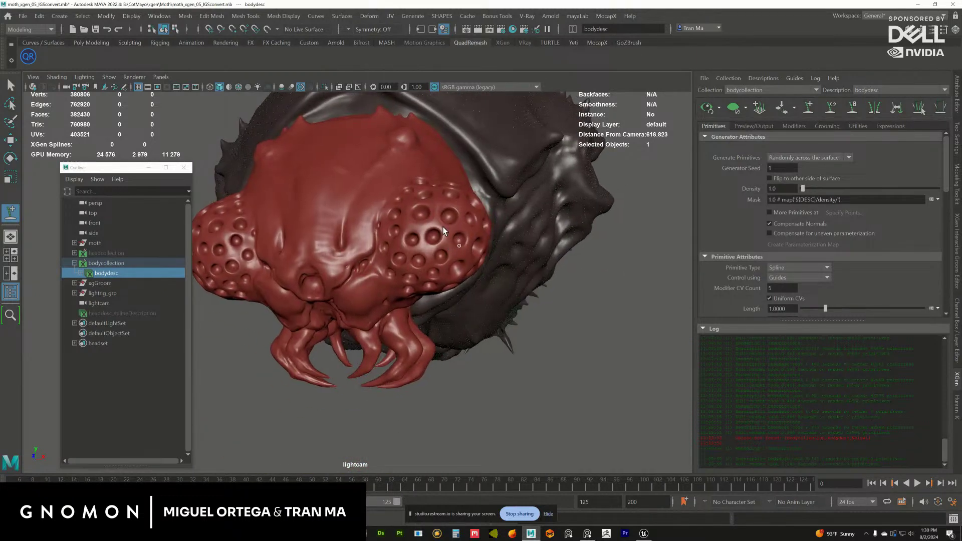
pyautogui.keyDown('alt'); pyautogui.moveTo(435, 255); pyautogui.dragTo(429, 290, button='middle'); pyautogui.keyUp('alt')
pyautogui.keyDown('alt'); pyautogui.moveTo(429, 290); pyautogui.dragTo(350, 246); pyautogui.keyUp('alt')
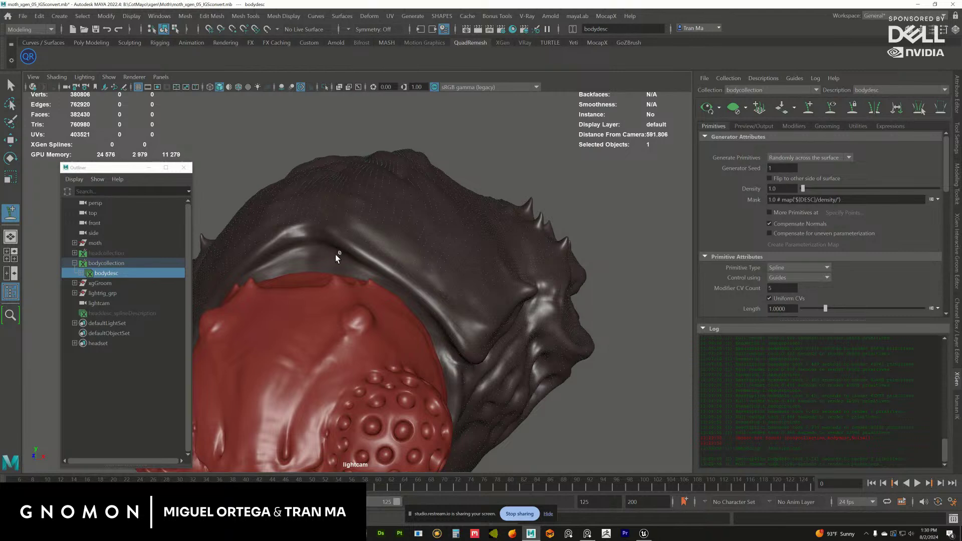
pyautogui.keyDown('alt'); pyautogui.moveTo(441, 296); pyautogui.dragTo(340, 228); pyautogui.keyUp('alt')
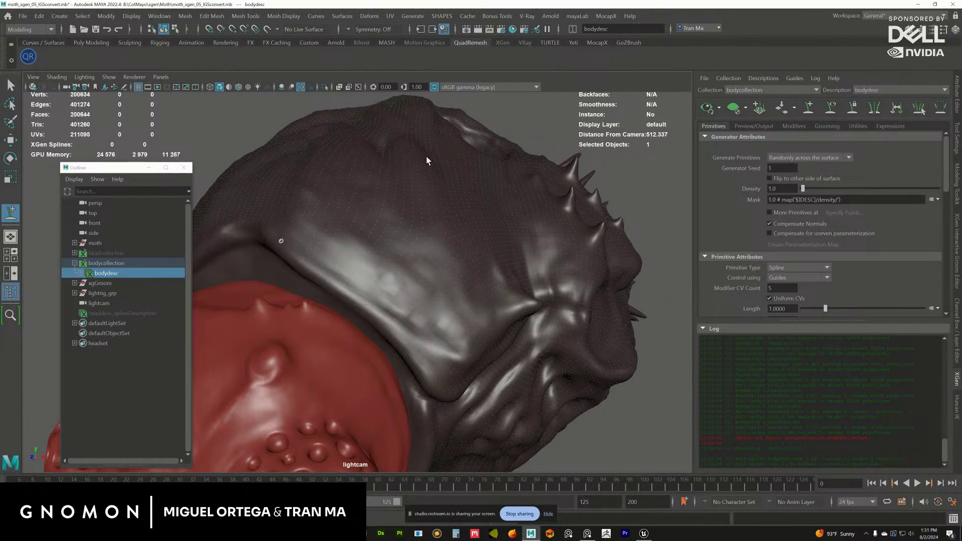
pyautogui.click(368, 215)
pyautogui.keyDown('alt'); pyautogui.moveTo(368, 215); pyautogui.dragTo(407, 216); pyautogui.keyUp('alt')
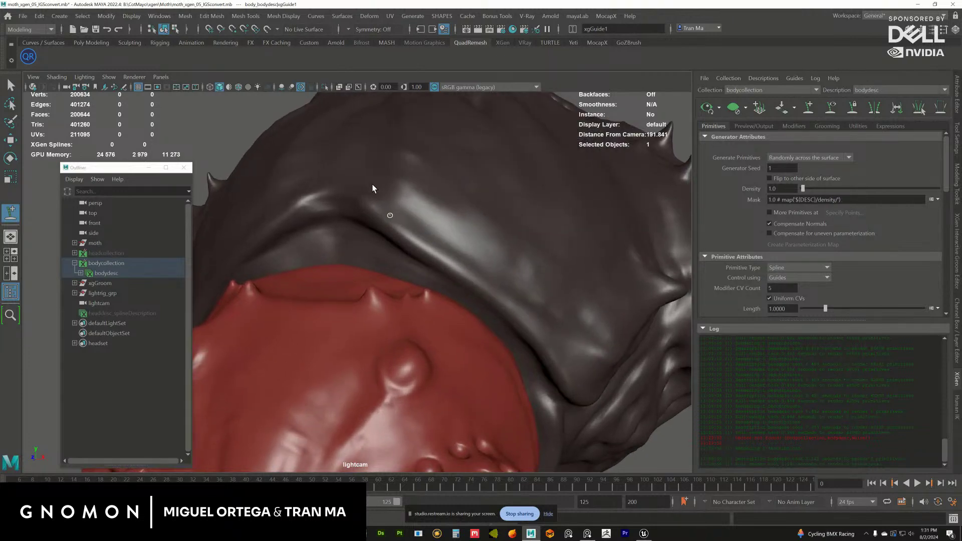
# - Scale up the first bodydesc guide on the body's front rim to lengthen it
pyautogui.press('r')
pyautogui.keyDown('alt'); pyautogui.moveTo(365, 201); pyautogui.dragTo(372, 224); pyautogui.keyUp('alt')
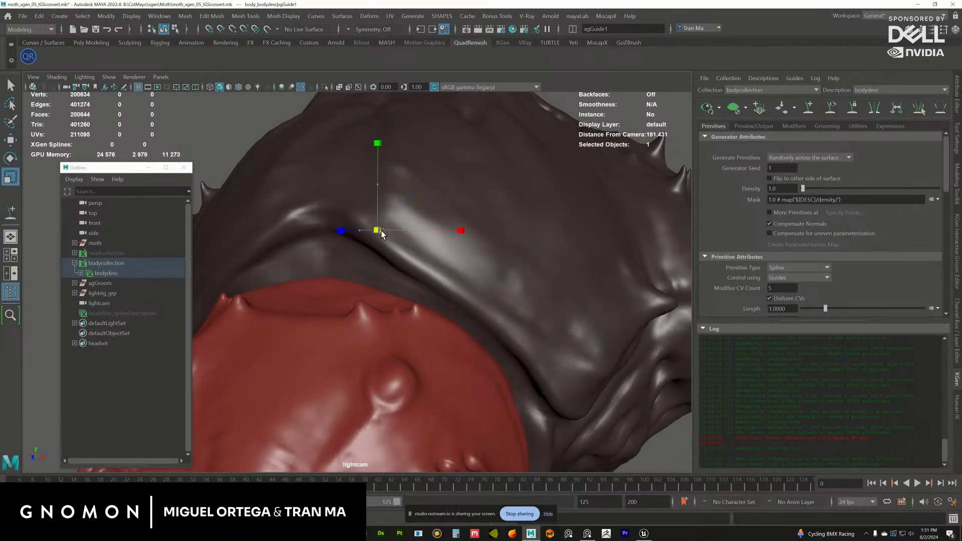
pyautogui.moveTo(414, 257)
pyautogui.keyDown('alt'); pyautogui.mouseDown()
pyautogui.moveTo(354, 263)
pyautogui.moveTo(419, 243)
pyautogui.mouseUp(); pyautogui.keyUp('alt')
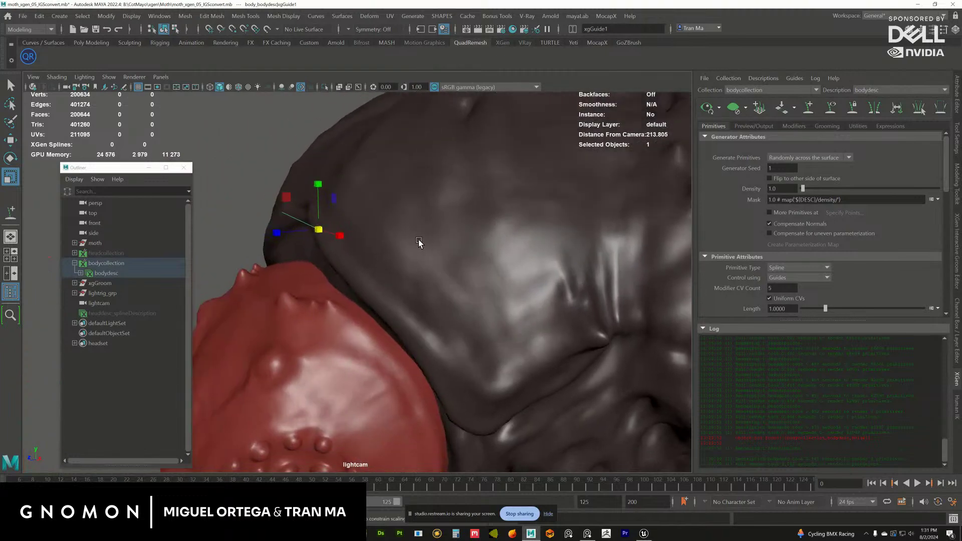
# - Activate the Sculpt Guides tool, show its brush settings, and turn off Lock Length
pyautogui.press('e')
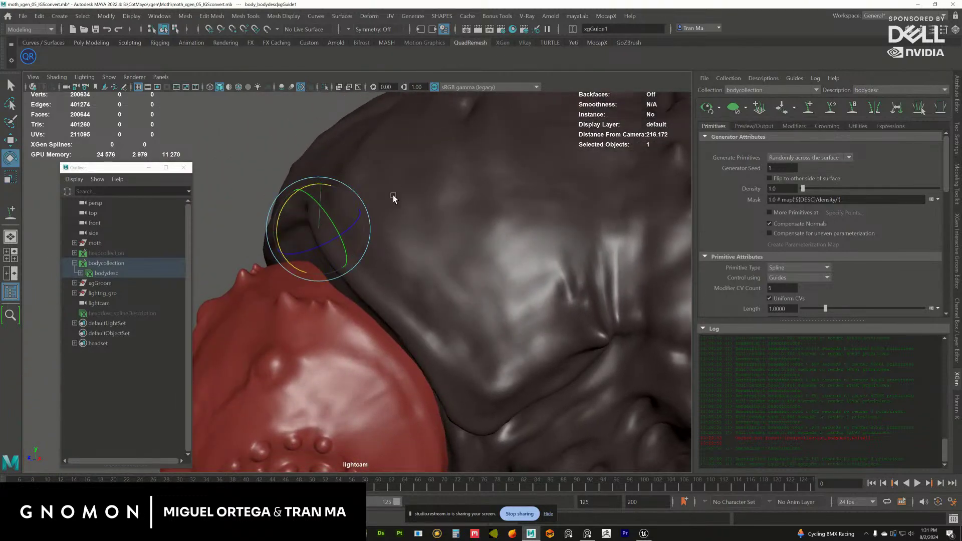
pyautogui.keyDown('alt'); pyautogui.moveTo(393, 194); pyautogui.dragTo(670, 110); pyautogui.keyUp('alt')
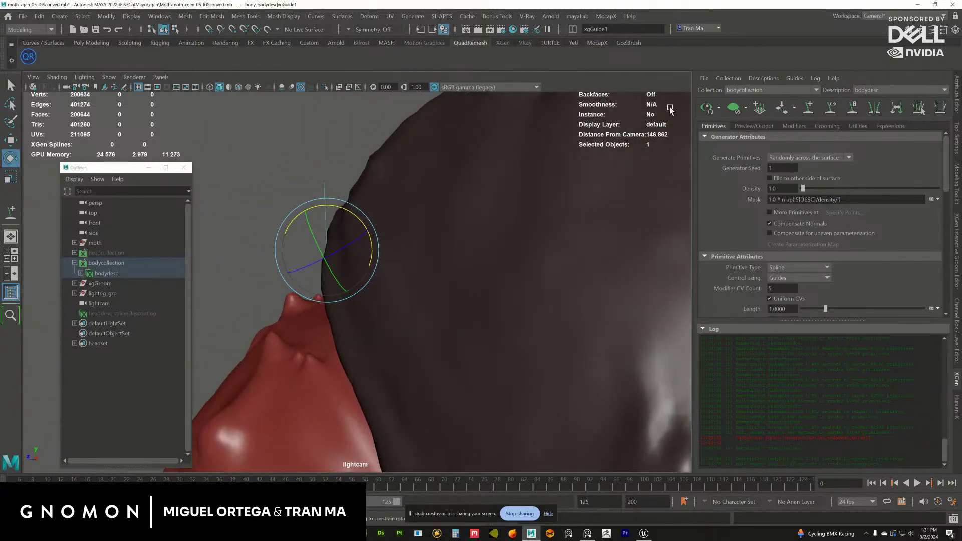
pyautogui.keyDown('alt'); pyautogui.moveTo(538, 143); pyautogui.dragTo(491, 135); pyautogui.keyUp('alt')
pyautogui.click(308, 43)
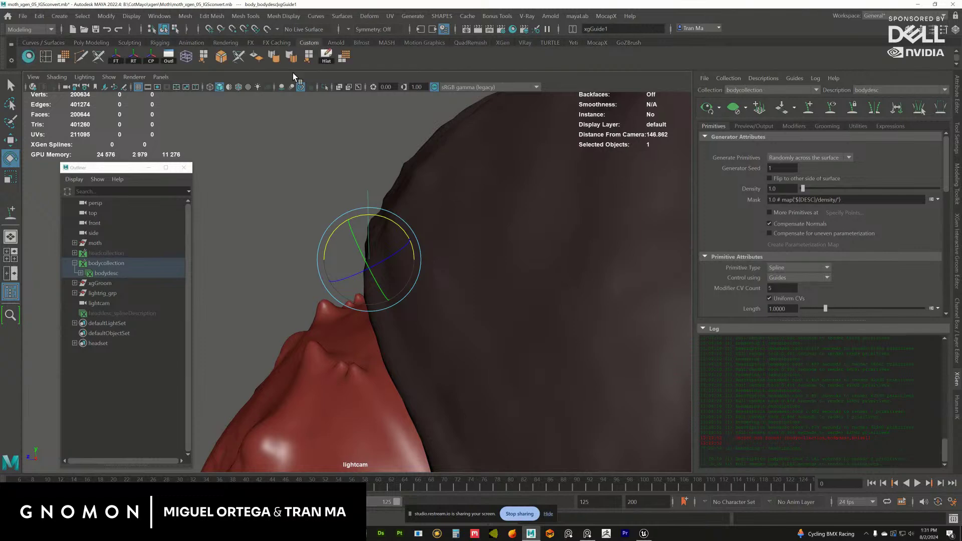
pyautogui.click(502, 43)
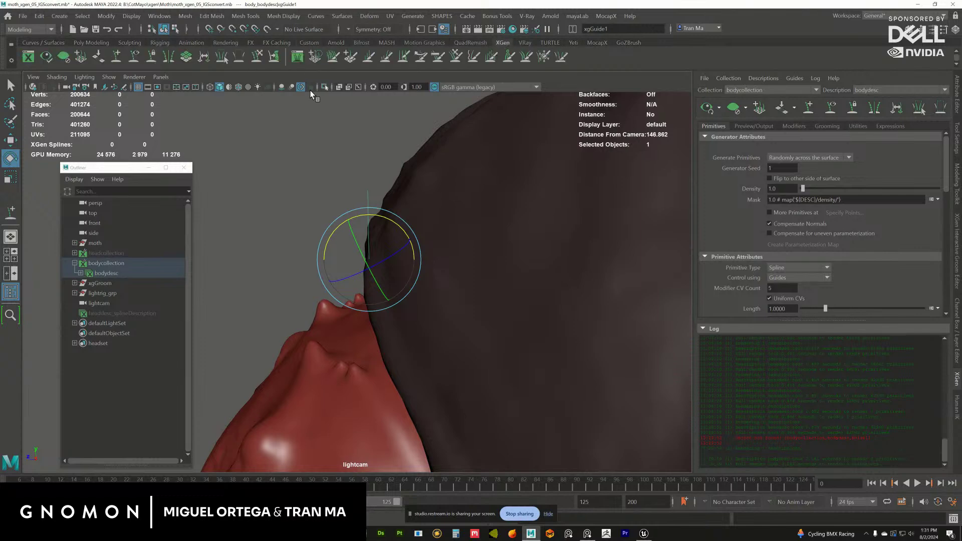
pyautogui.click(274, 58)
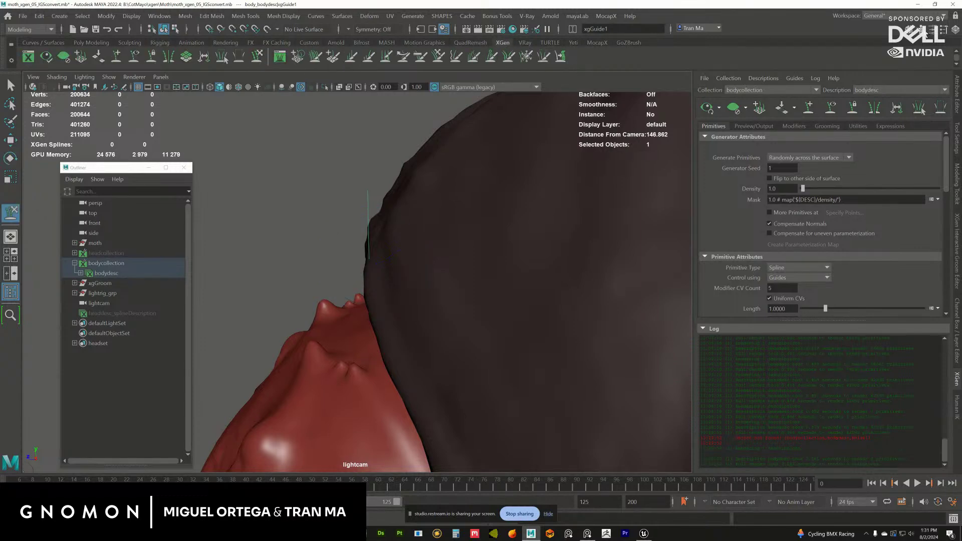
pyautogui.click(945, 29)
pyautogui.click(816, 102)
# - Sculpt the first guide into a curve that sweeps back over the body, using brush sizes 193 and 88
pyautogui.scroll(3, 374, 206)
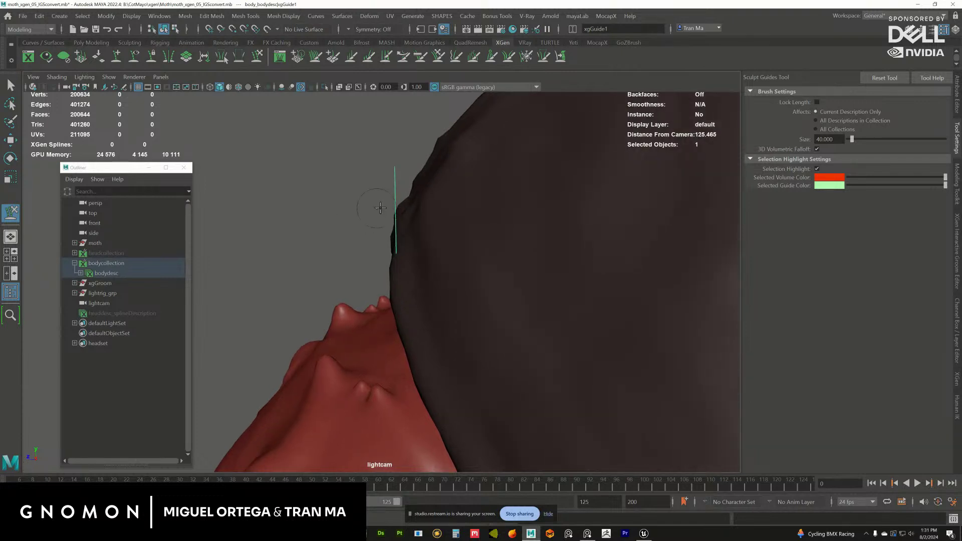
pyautogui.moveTo(379, 207)
pyautogui.mouseDown()
pyautogui.moveTo(400, 202)
pyautogui.moveTo(390, 180)
pyautogui.moveTo(400, 166)
pyautogui.mouseUp()
pyautogui.scroll(3, 407, 183)
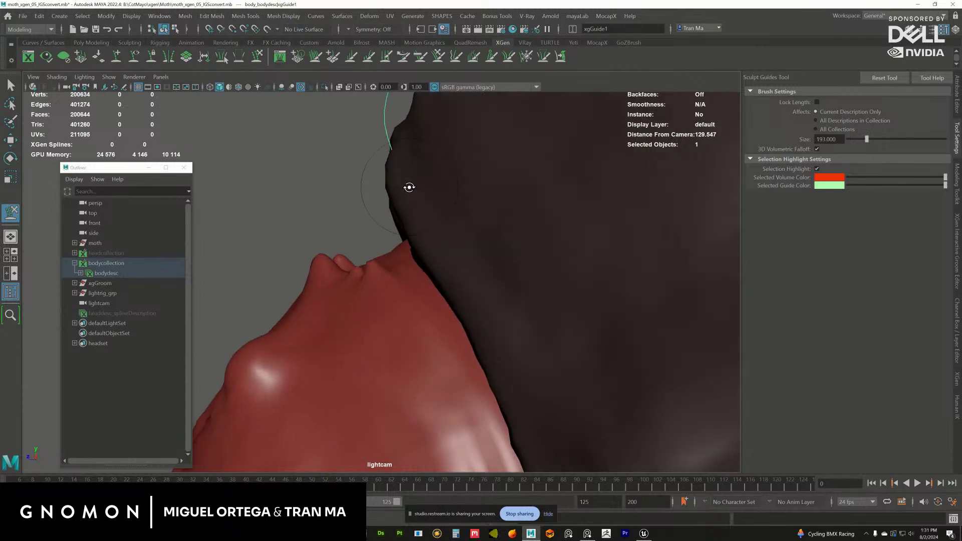
pyautogui.scroll(-3, 393, 177)
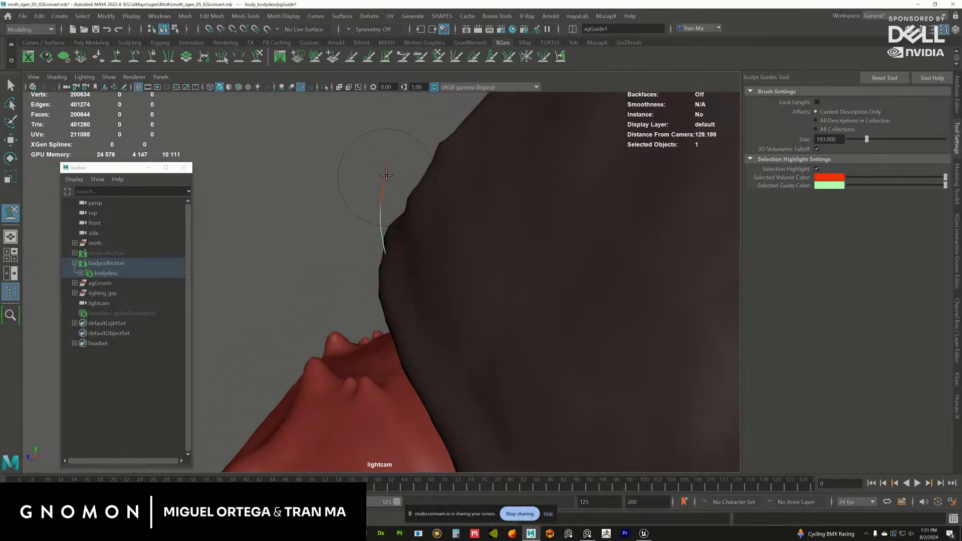
pyautogui.moveTo(376, 216)
pyautogui.mouseDown()
pyautogui.moveTo(391, 165)
pyautogui.moveTo(438, 254)
pyautogui.mouseUp()
pyautogui.scroll(-3, 398, 174)
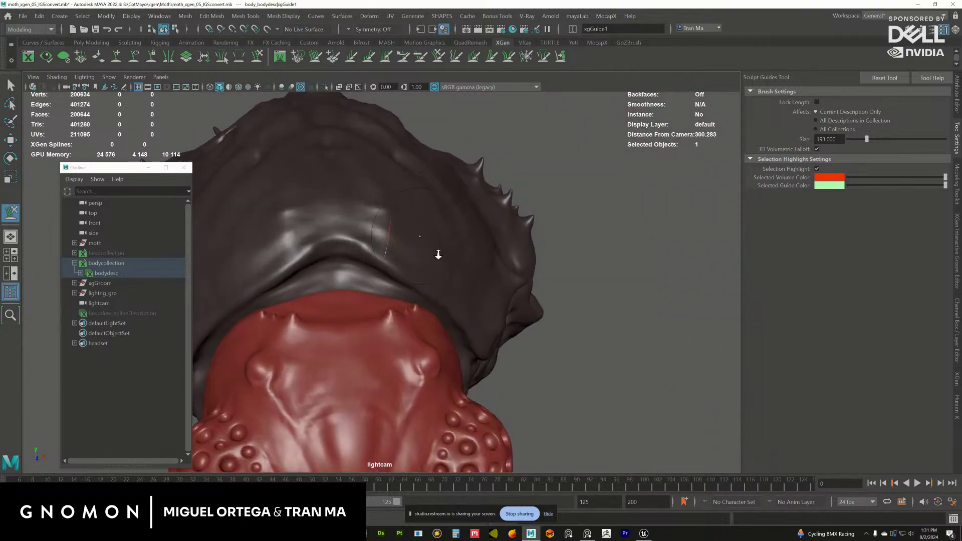
pyautogui.scroll(3, 438, 255)
pyautogui.keyDown('alt'); pyautogui.moveTo(393, 206); pyautogui.dragTo(406, 216); pyautogui.keyUp('alt')
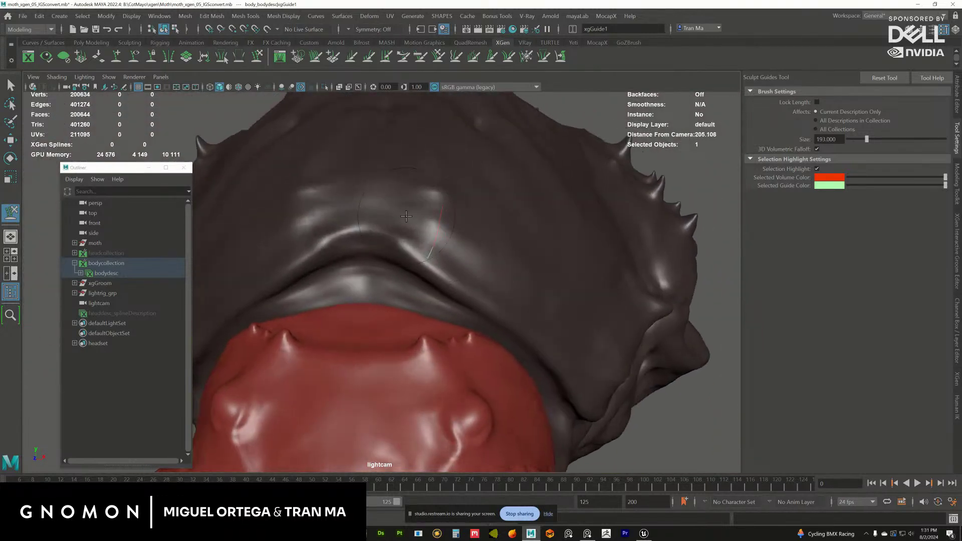
pyautogui.moveTo(459, 231)
pyautogui.keyDown('alt'); pyautogui.mouseDown()
pyautogui.moveTo(451, 228)
pyautogui.moveTo(465, 225)
pyautogui.moveTo(456, 258)
pyautogui.moveTo(435, 238)
pyautogui.moveTo(502, 194)
pyautogui.moveTo(397, 210)
pyautogui.moveTo(388, 198)
pyautogui.mouseUp(); pyautogui.keyUp('alt')
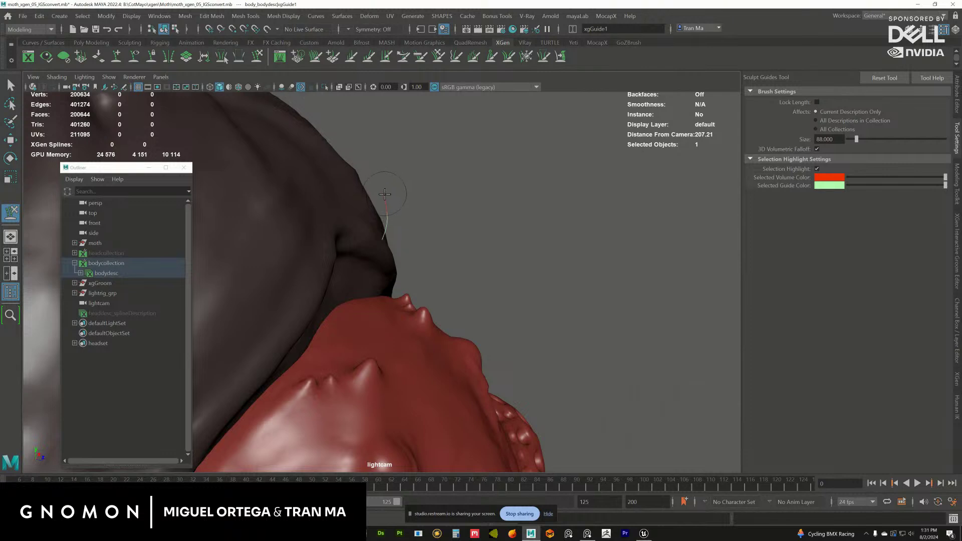
pyautogui.moveTo(449, 217)
pyautogui.keyDown('alt'); pyautogui.mouseDown()
pyautogui.moveTo(408, 221)
pyautogui.moveTo(460, 225)
pyautogui.mouseUp(); pyautogui.keyUp('alt')
# - Add six more bodydesc guides along the body's front rim, from the centre down to the side lobe
pyautogui.click(957, 381)
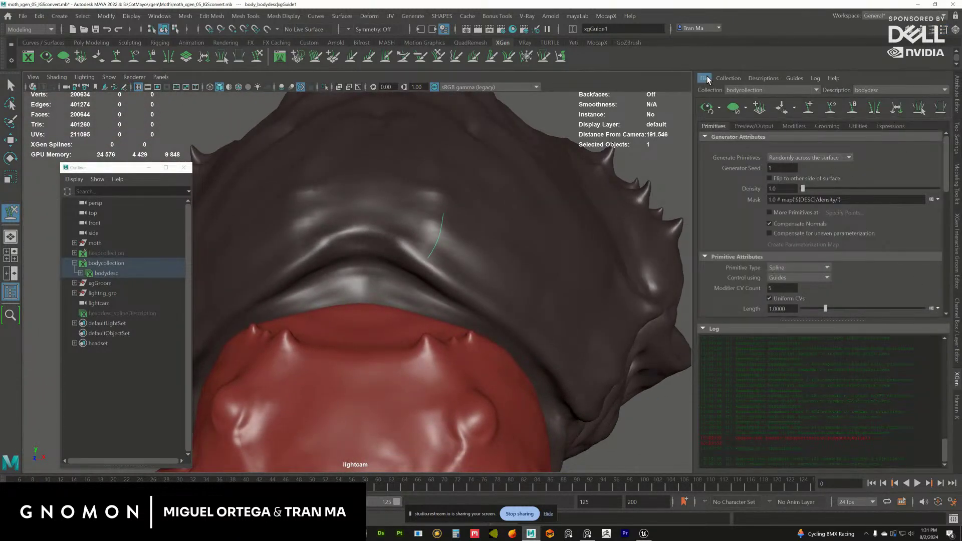
pyautogui.click(809, 107)
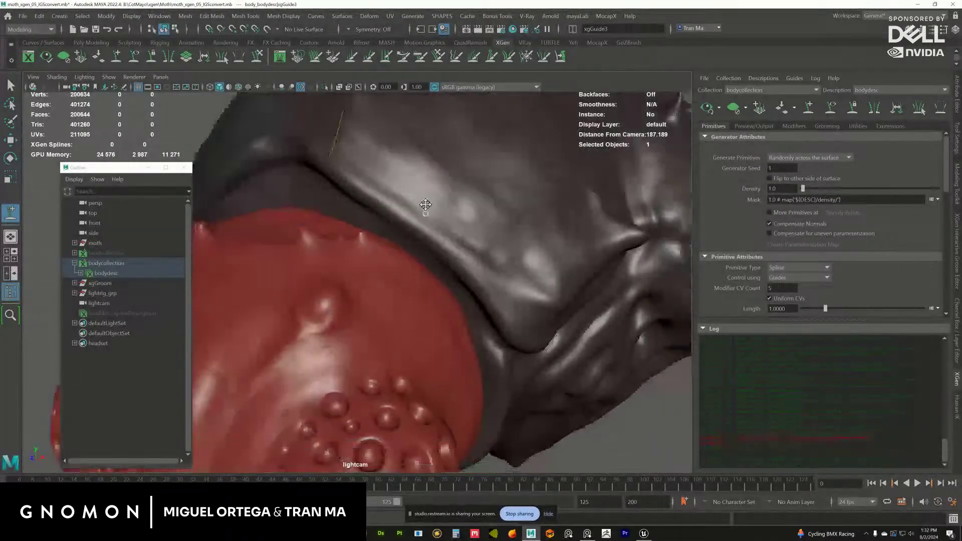
pyautogui.keyDown('alt'); pyautogui.moveTo(426, 205); pyautogui.dragTo(452, 234); pyautogui.keyUp('alt')
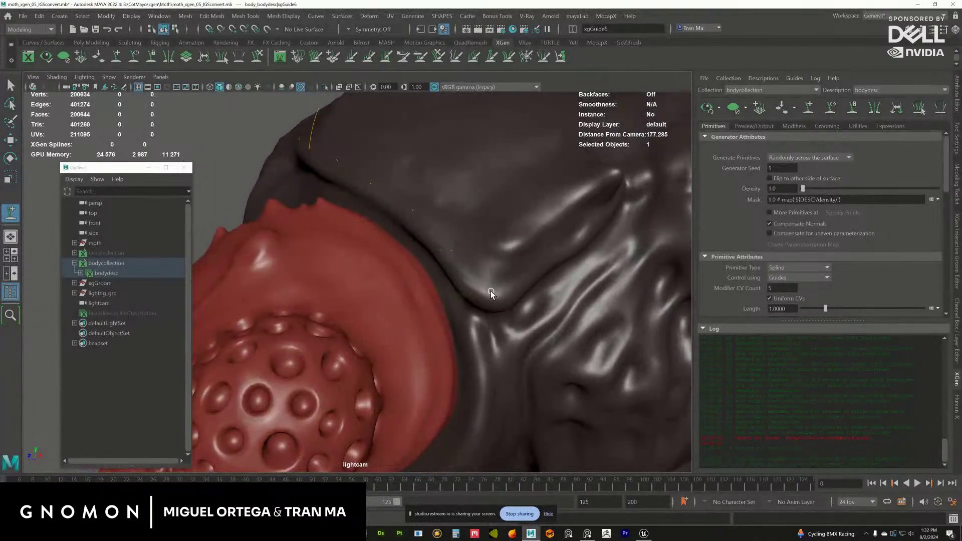
pyautogui.click(491, 290)
pyautogui.keyDown('alt'); pyautogui.moveTo(462, 215); pyautogui.dragTo(493, 253); pyautogui.keyUp('alt')
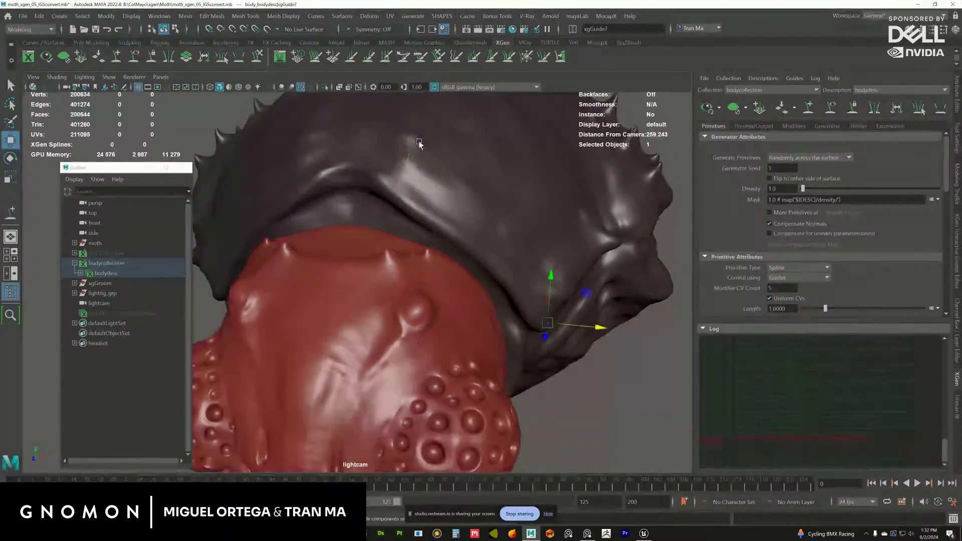
# - Copy the sculpted first guide and paste its shape onto the other six guides along the rim
pyautogui.click(370, 165)
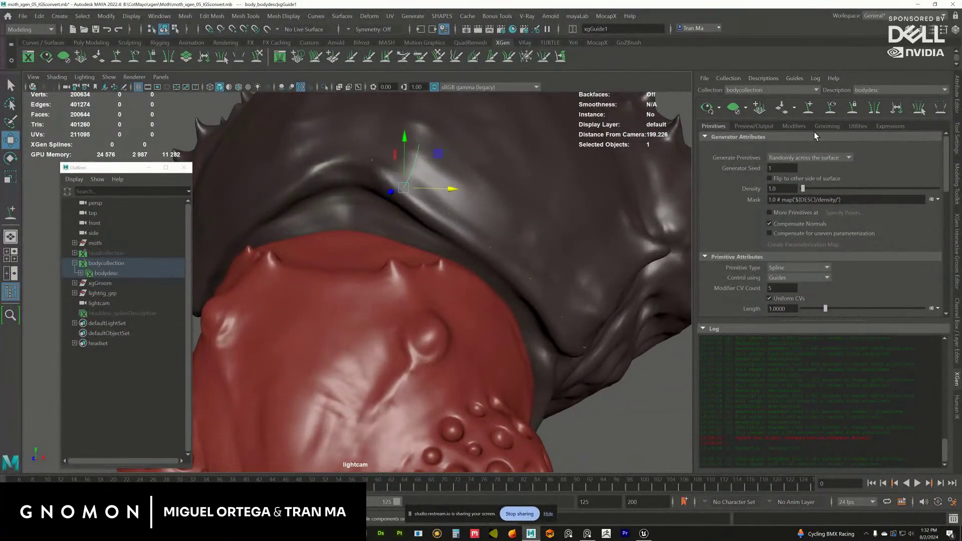
pyautogui.click(826, 126)
pyautogui.click(858, 126)
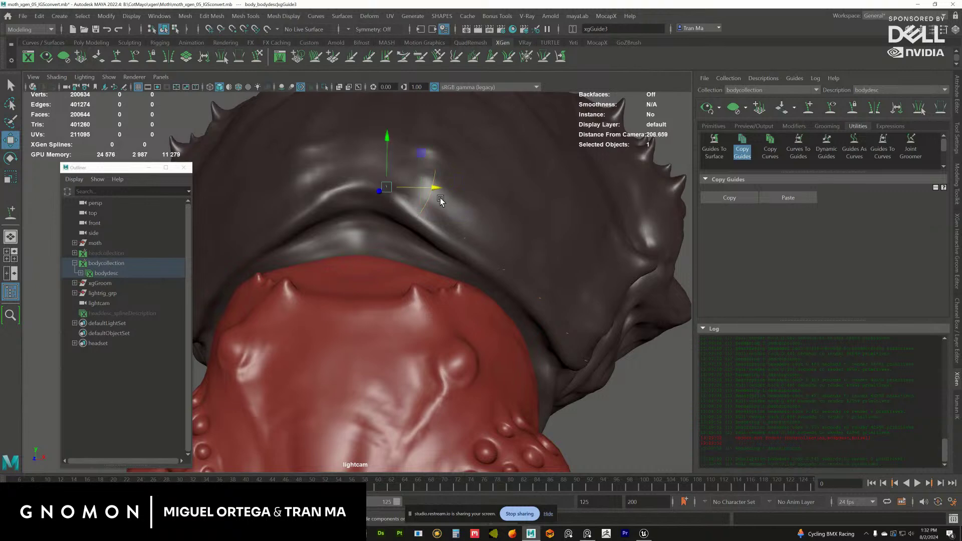
pyautogui.click(751, 198)
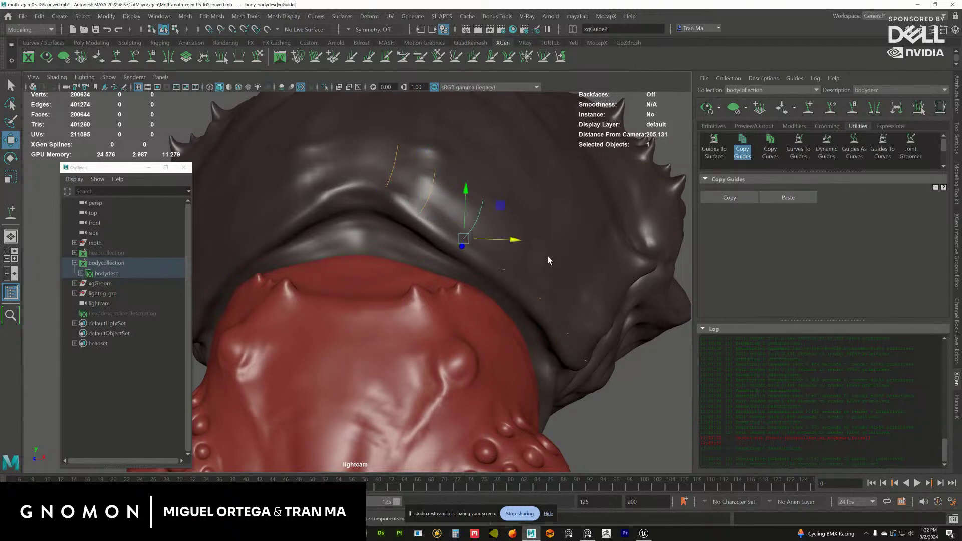
pyautogui.click(549, 282)
pyautogui.click(540, 297)
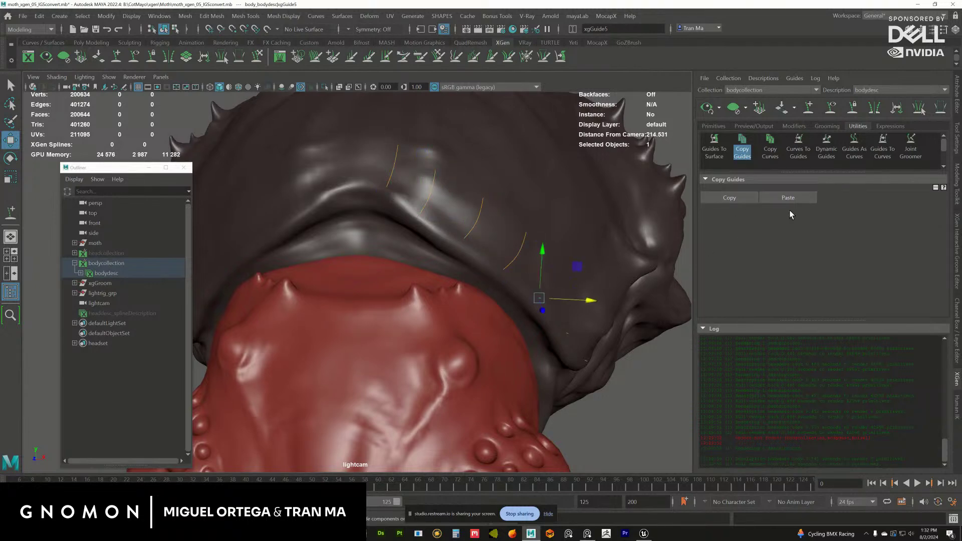
pyautogui.click(563, 326)
pyautogui.click(788, 198)
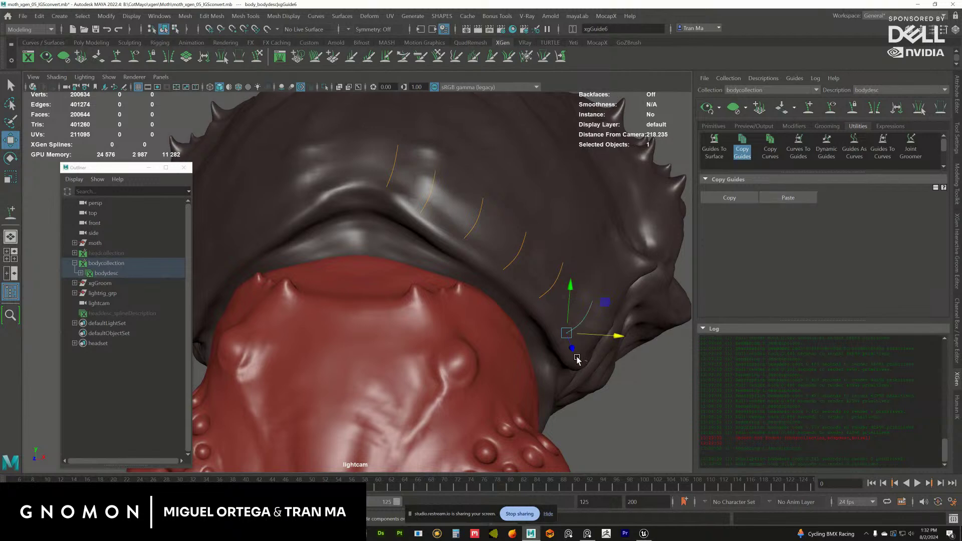
pyautogui.click(585, 360)
# - Rotate the lowest guide on the side lobe so it leans backward along the body
pyautogui.keyDown('alt'); pyautogui.moveTo(577, 235); pyautogui.dragTo(498, 244); pyautogui.keyUp('alt')
pyautogui.press('e')
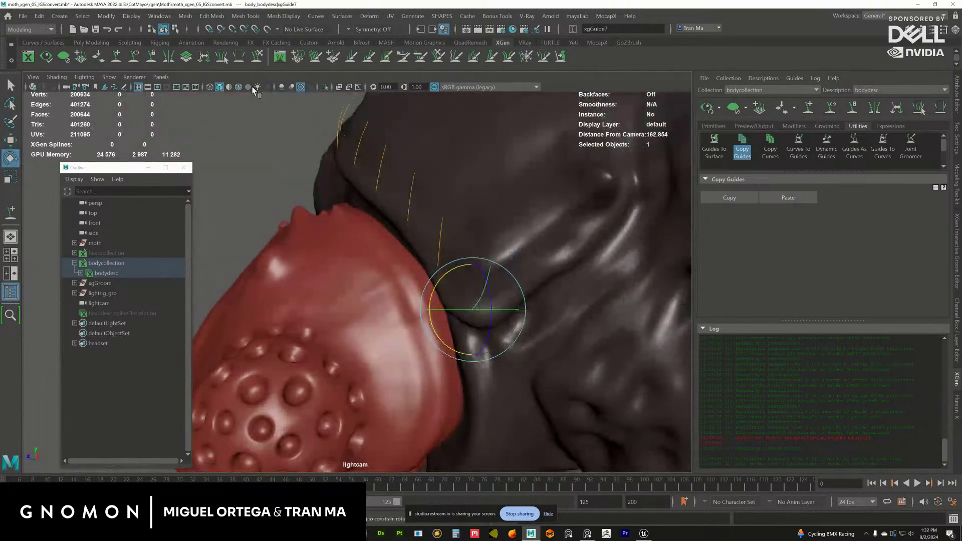
pyautogui.press('y')
pyautogui.moveTo(532, 281)
pyautogui.keyDown('alt'); pyautogui.mouseDown()
pyautogui.moveTo(507, 279)
pyautogui.moveTo(472, 227)
pyautogui.mouseUp(); pyautogui.keyUp('alt')
pyautogui.click(218, 132)
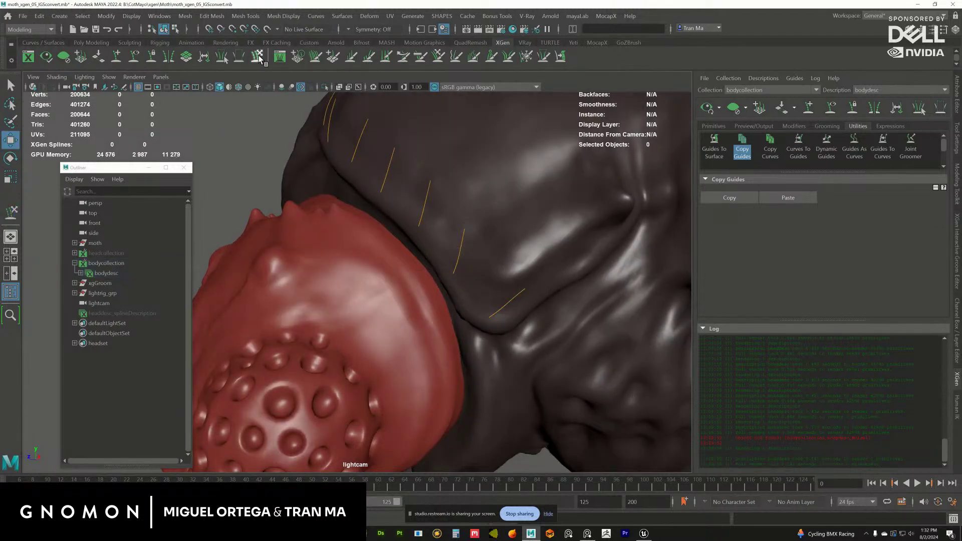
# - Sculpt the guides along the side of the rim so they bend back and follow the body surface
pyautogui.click(257, 56)
pyautogui.keyDown('alt'); pyautogui.moveTo(454, 246); pyautogui.dragTo(437, 228); pyautogui.keyUp('alt')
pyautogui.moveTo(437, 228); pyautogui.dragTo(448, 226)
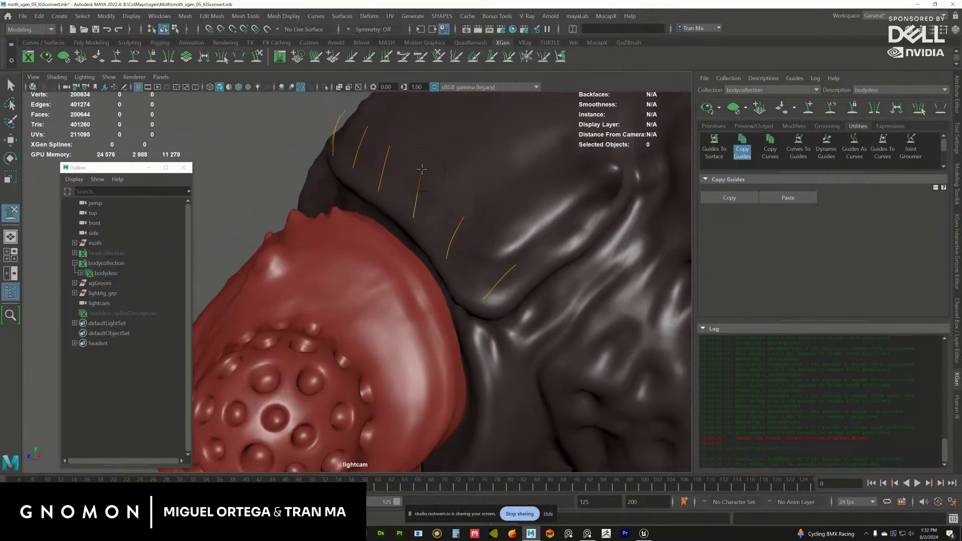
pyautogui.keyDown('alt'); pyautogui.moveTo(429, 170); pyautogui.dragTo(419, 219); pyautogui.keyUp('alt')
pyautogui.keyDown('alt'); pyautogui.moveTo(419, 219); pyautogui.dragTo(393, 204, button='right'); pyautogui.keyUp('alt')
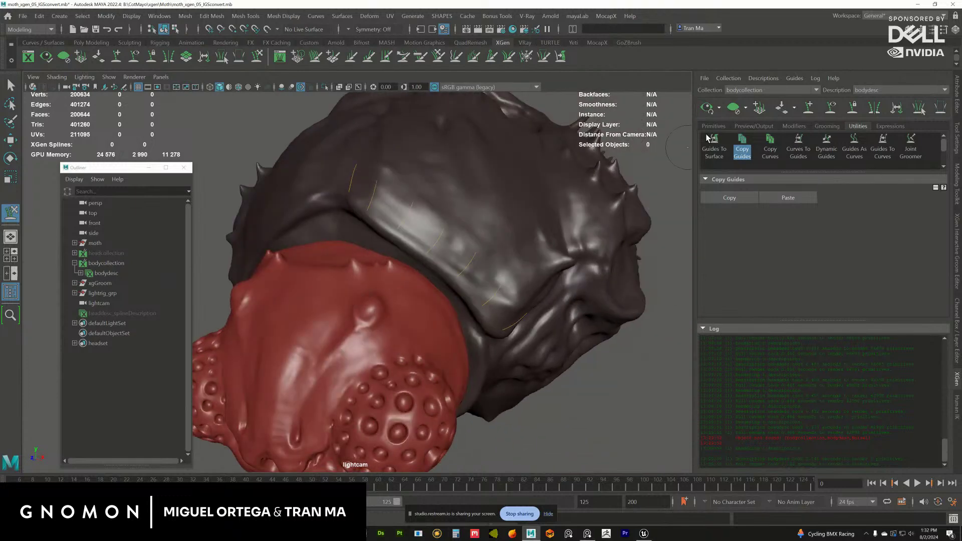
# - Preview the bodydesc hair and enlarge the Primitives attribute area to show the Width and Width Ramp settings
pyautogui.click(711, 126)
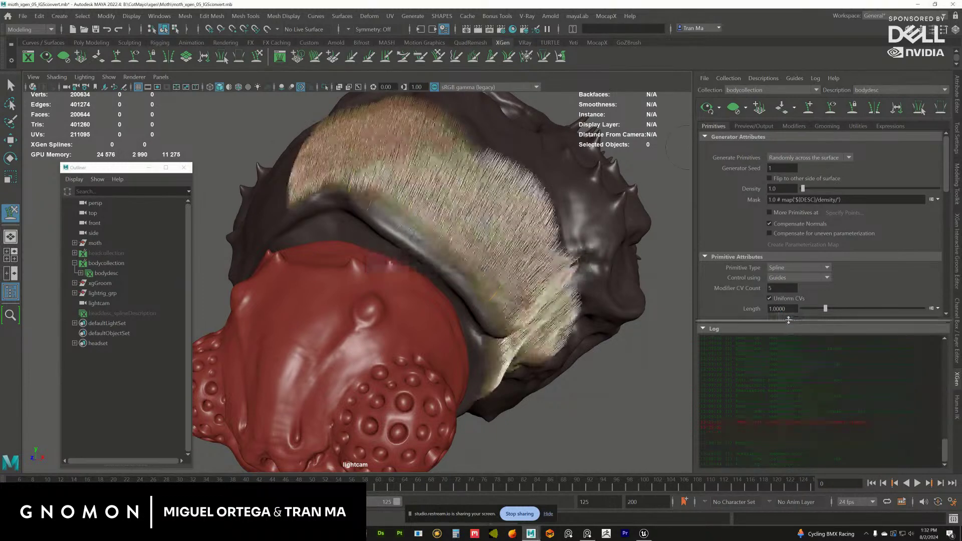
pyautogui.moveTo(788, 320); pyautogui.dragTo(788, 378)
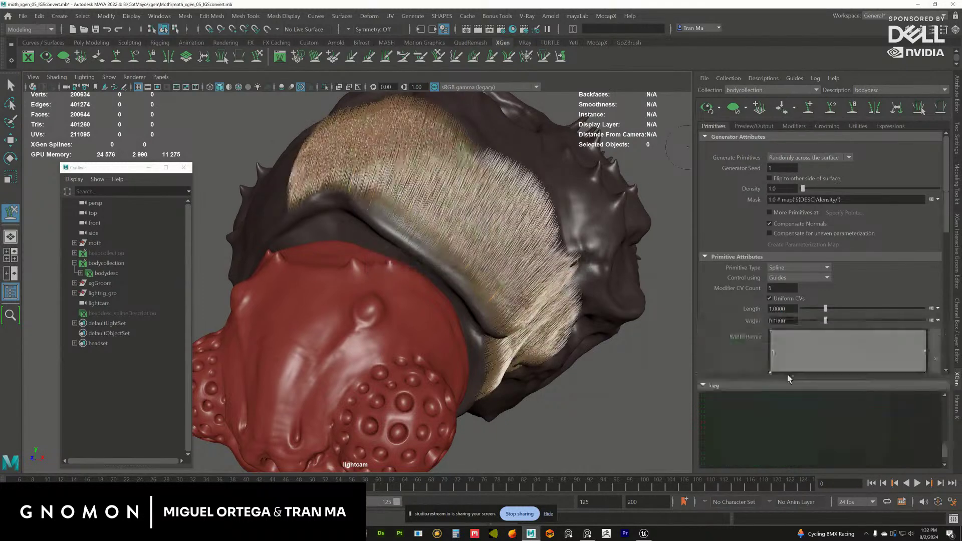
pyautogui.keyDown('alt'); pyautogui.moveTo(521, 280); pyautogui.dragTo(496, 301); pyautogui.keyUp('alt')
pyautogui.press('w')
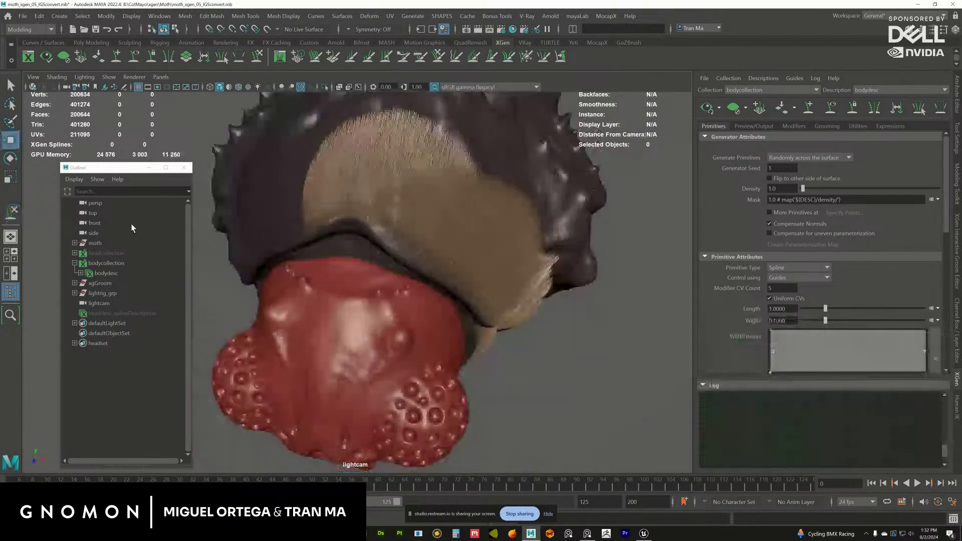
# - Assign the hairPhysicalShader1 material to the bodydesc description in the Hypershade
pyautogui.click(105, 273)
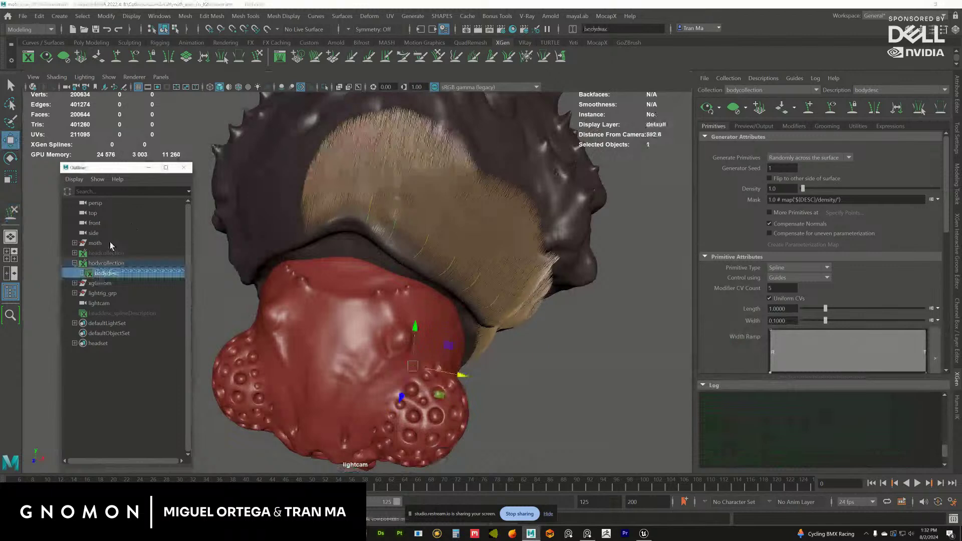
pyautogui.click(309, 43)
pyautogui.click(28, 56)
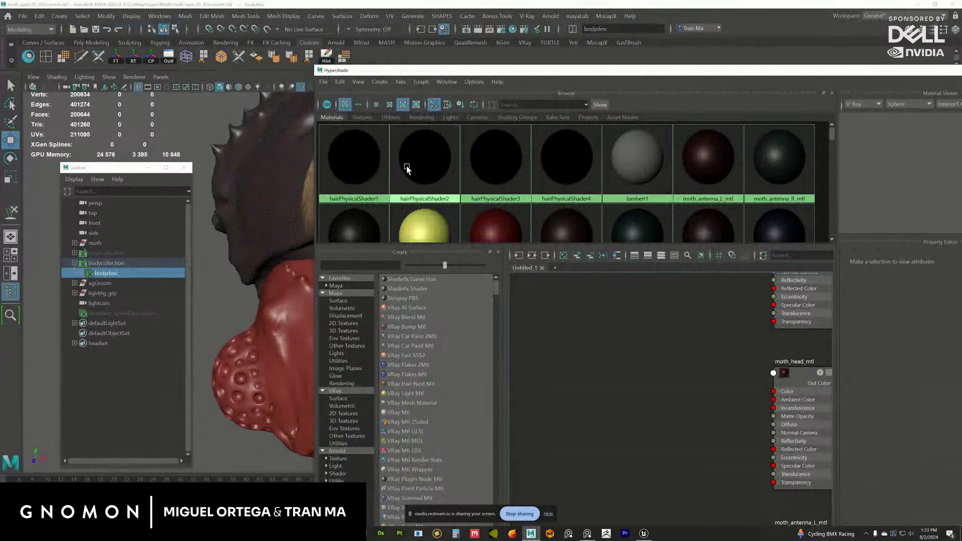
pyautogui.moveTo(369, 193); pyautogui.dragTo(369, 140, button='right')
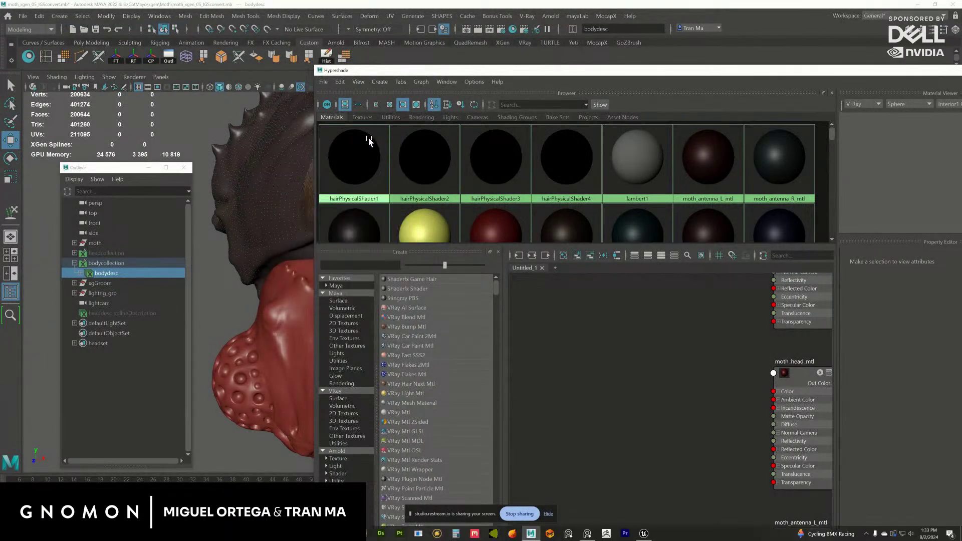
# - Graph hairPhysicalShader2, hairPhysicalShader3 and hairPhysicalShader4 in the Hypershade and delete these shaders
pyautogui.moveTo(443, 70); pyautogui.dragTo(404, 74)
pyautogui.click(386, 165)
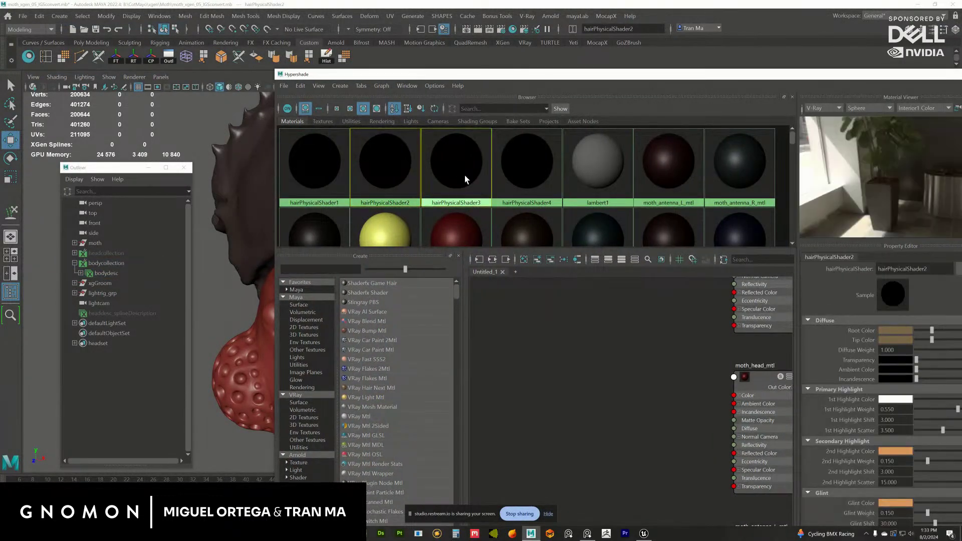
pyautogui.keyDown('shift'); pyautogui.click(526, 166); pyautogui.keyUp('shift')
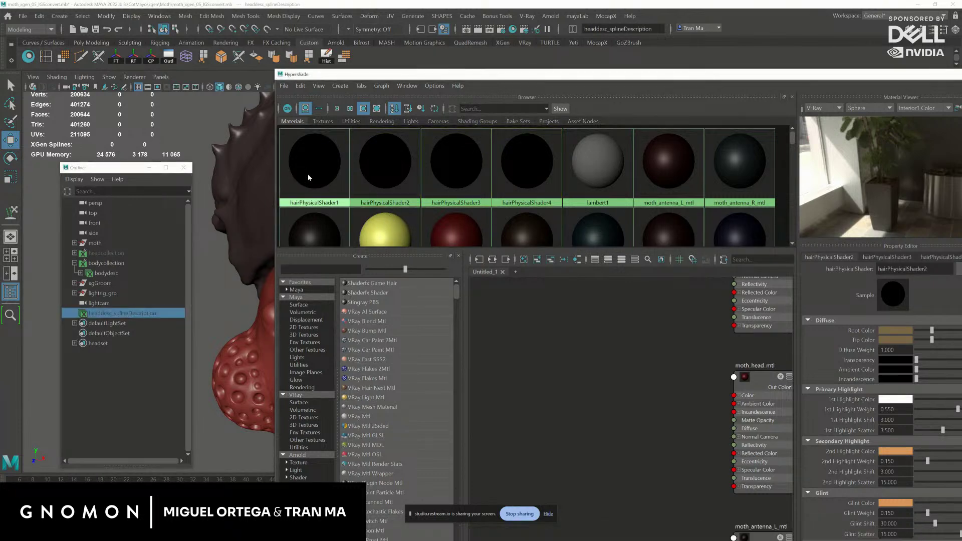
pyautogui.click(386, 163)
pyautogui.keyDown('shift'); pyautogui.click(461, 172); pyautogui.keyUp('shift')
pyautogui.keyDown('shift'); pyautogui.click(549, 173); pyautogui.keyUp('shift')
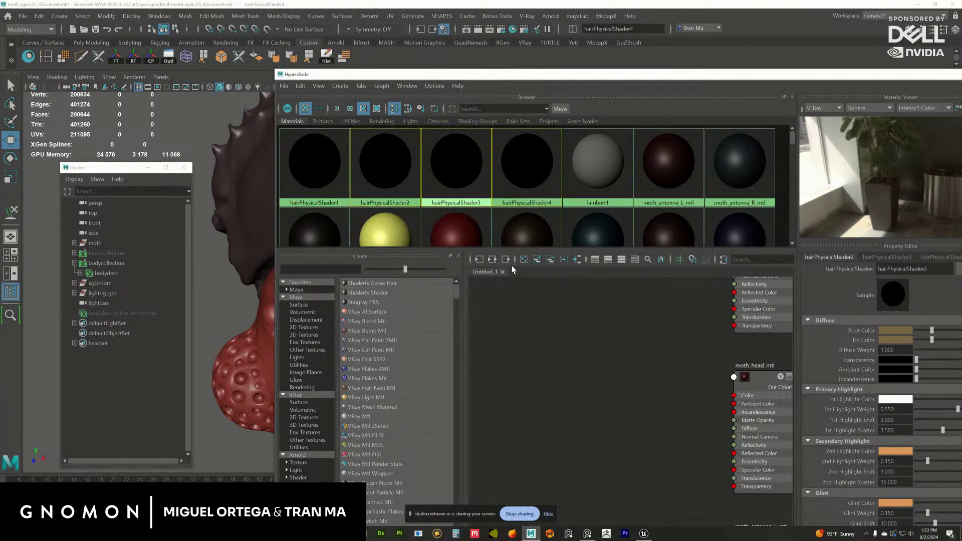
pyautogui.click(493, 260)
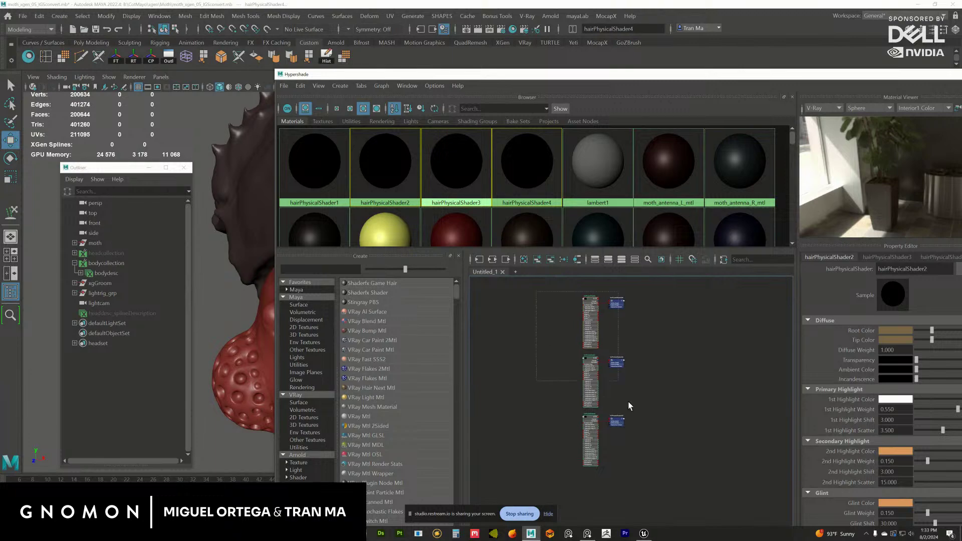
pyautogui.press('Delete')
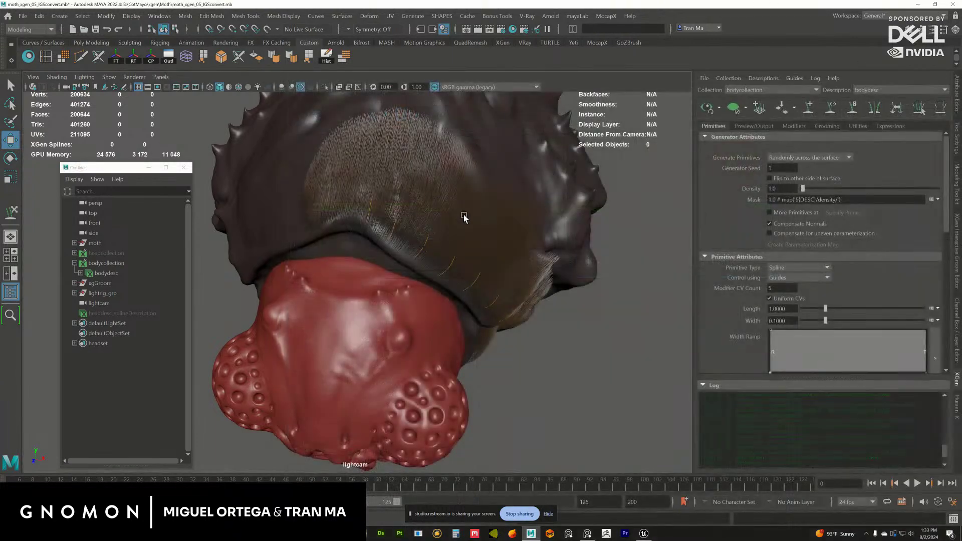
# - Check the Anti-aliasing settings of the viewport's Hardware Renderer 2.0
pyautogui.keyDown('alt'); pyautogui.moveTo(466, 215); pyautogui.dragTo(478, 292); pyautogui.keyUp('alt')
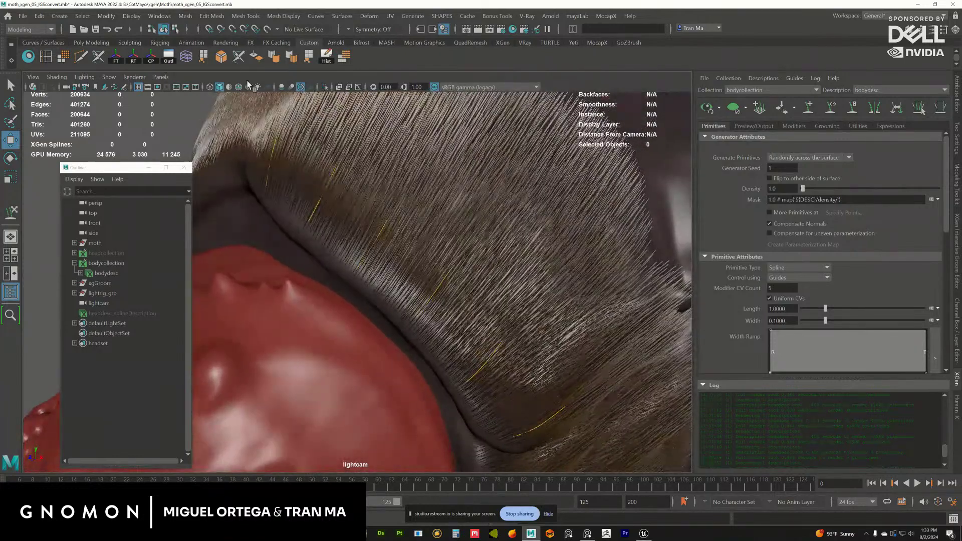
pyautogui.click(142, 78)
pyautogui.click(227, 94)
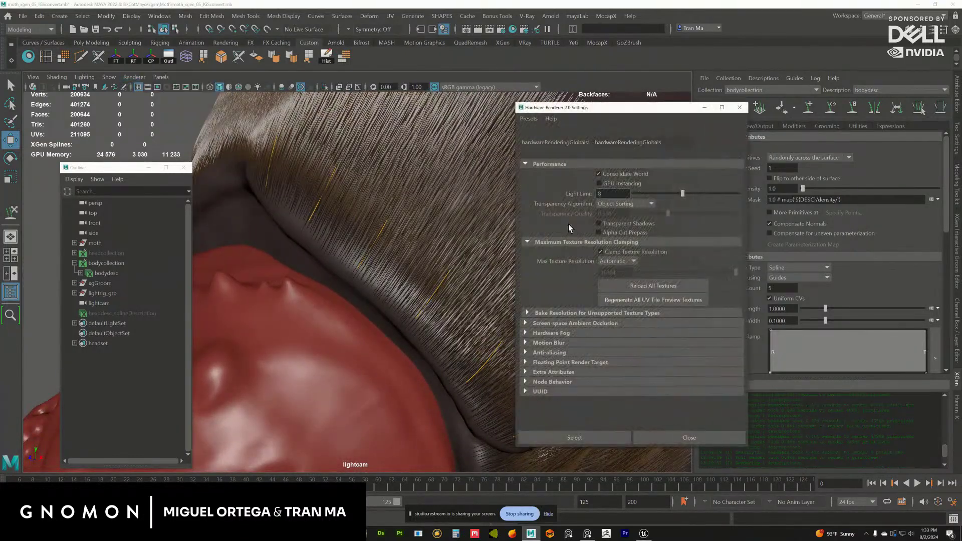
pyautogui.click(577, 353)
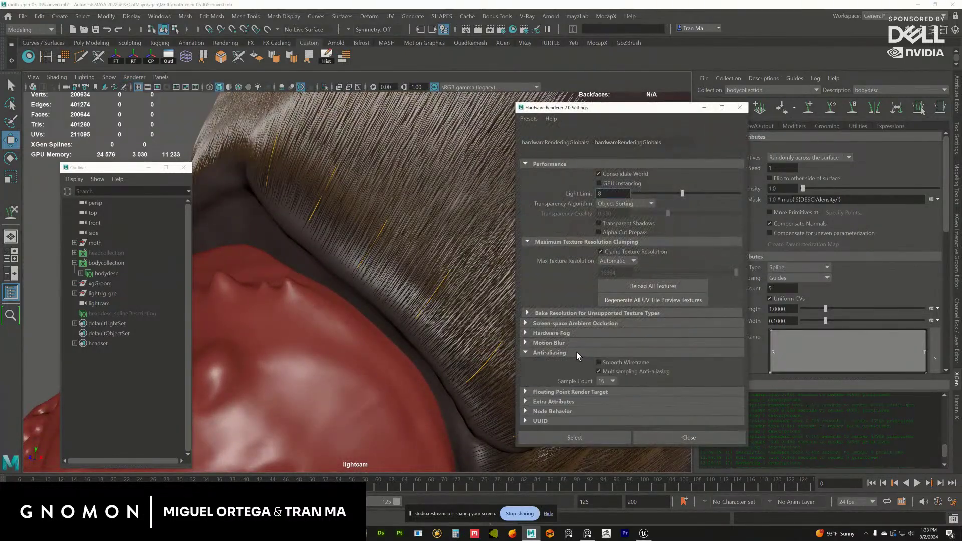
pyautogui.click(739, 107)
# - Light the viewport with the scene lights and examine the previewed body hair
pyautogui.moveTo(602, 200)
pyautogui.keyDown('alt'); pyautogui.mouseDown()
pyautogui.moveTo(527, 251)
pyautogui.moveTo(563, 279)
pyautogui.moveTo(535, 264)
pyautogui.moveTo(563, 266)
pyautogui.moveTo(534, 275)
pyautogui.moveTo(523, 270)
pyautogui.moveTo(553, 274)
pyautogui.moveTo(477, 266)
pyautogui.moveTo(499, 253)
pyautogui.moveTo(496, 243)
pyautogui.moveTo(447, 227)
pyautogui.moveTo(449, 245)
pyautogui.moveTo(463, 249)
pyautogui.moveTo(426, 226)
pyautogui.mouseUp(); pyautogui.keyUp('alt')
pyautogui.press('7')
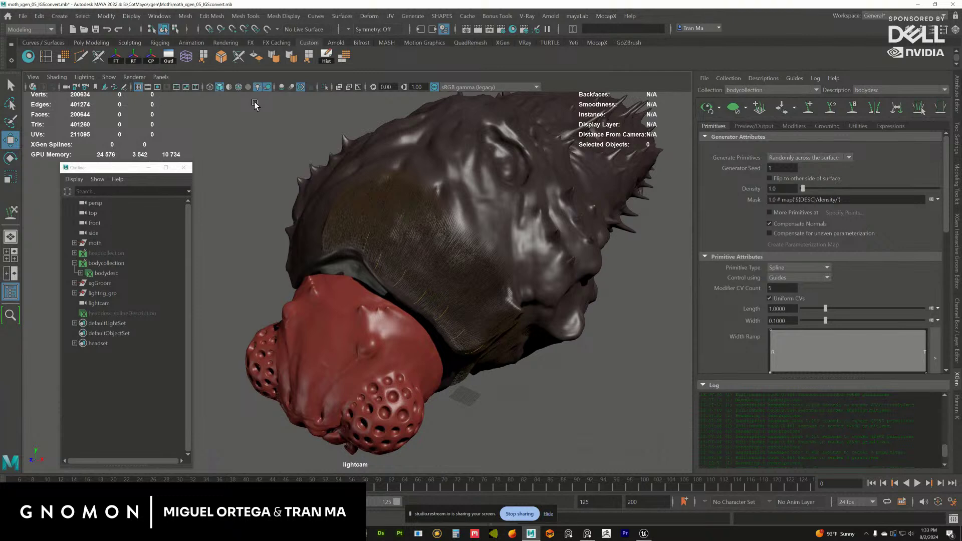
pyautogui.keyDown('alt'); pyautogui.moveTo(484, 223); pyautogui.dragTo(516, 182); pyautogui.keyUp('alt')
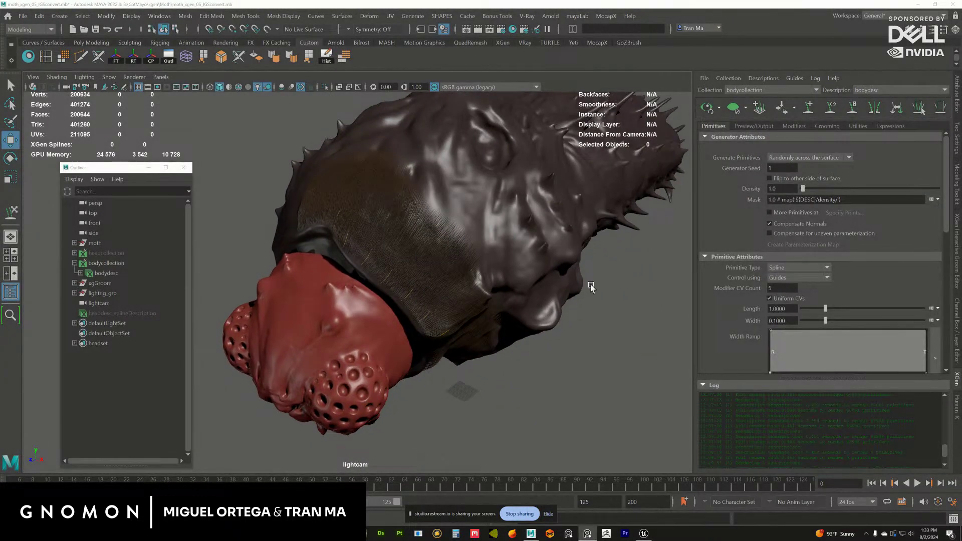
pyautogui.keyDown('alt'); pyautogui.moveTo(432, 232); pyautogui.dragTo(471, 216); pyautogui.keyUp('alt')
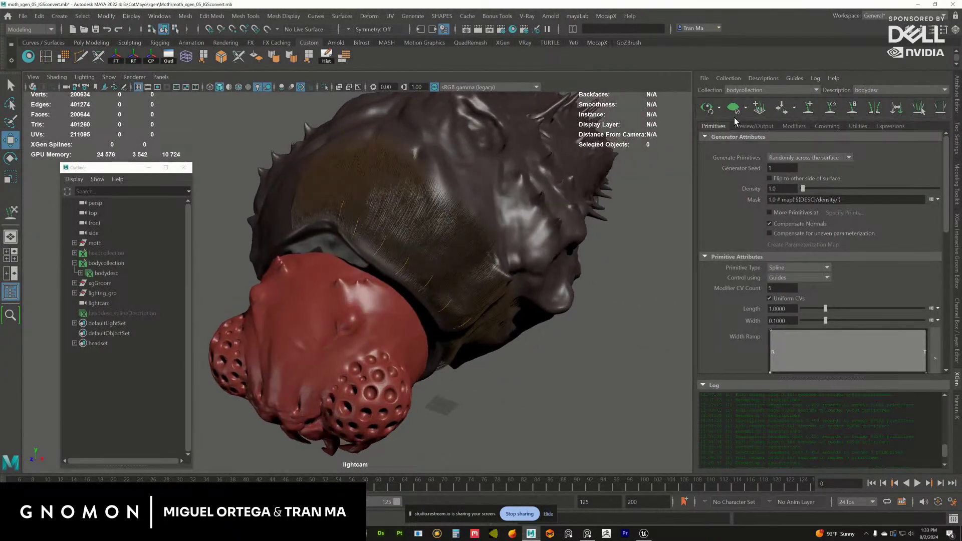
# - Clear the hair preview and place additional guides up the side of the body behind the rim
pyautogui.click(872, 110)
pyautogui.keyDown('alt'); pyautogui.moveTo(381, 253); pyautogui.dragTo(426, 262); pyautogui.keyUp('alt')
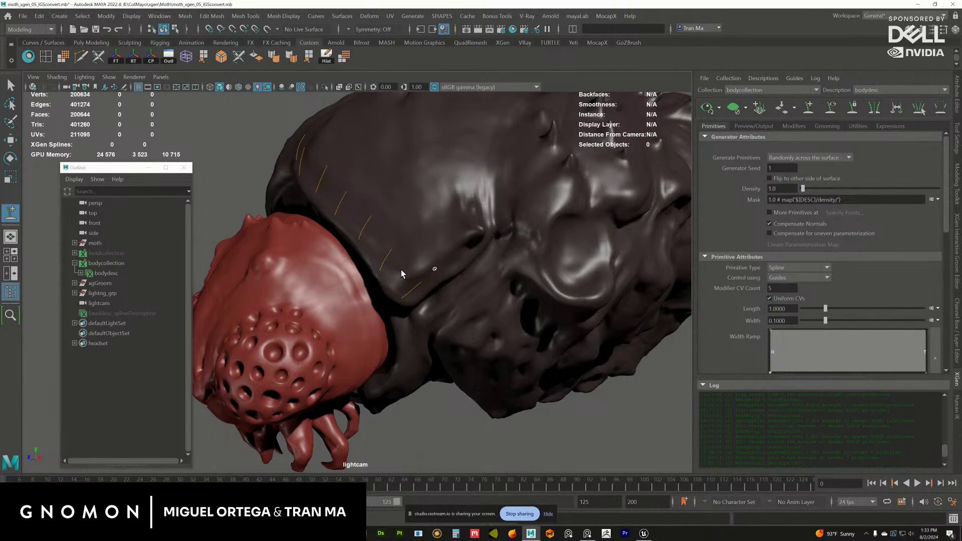
pyautogui.click(434, 270)
pyautogui.keyDown('alt'); pyautogui.moveTo(415, 251); pyautogui.dragTo(452, 250); pyautogui.keyUp('alt')
pyautogui.click(387, 221)
pyautogui.click(440, 264)
pyautogui.click(460, 257)
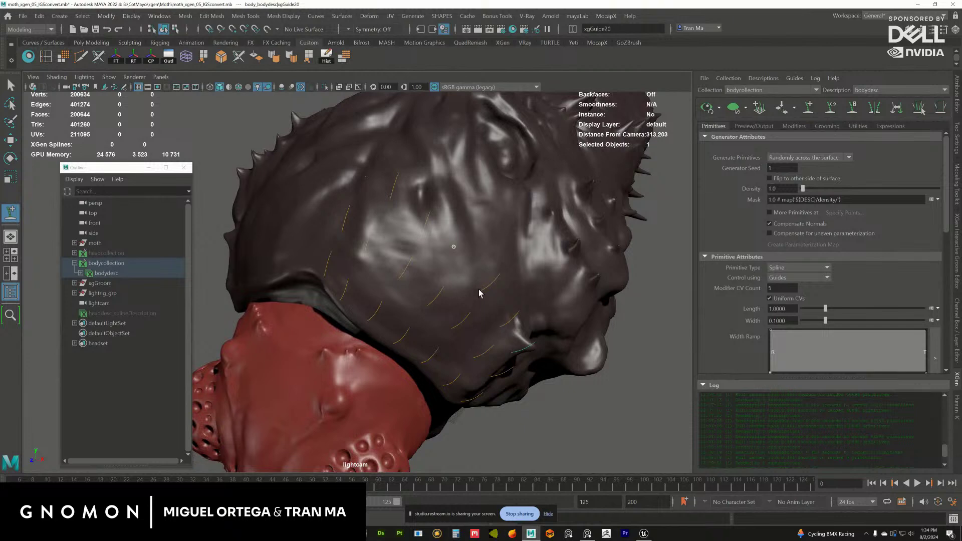
# - Copy the shape of a guide on the upper side of the body with Copy Guides and select neighbouring guides
pyautogui.scroll(3, 472, 253)
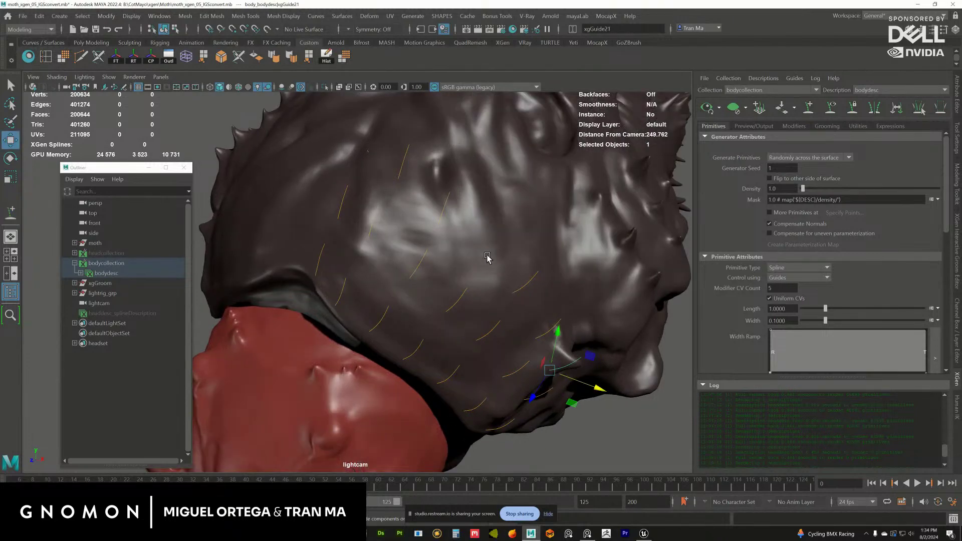
pyautogui.click(535, 301)
pyautogui.click(858, 126)
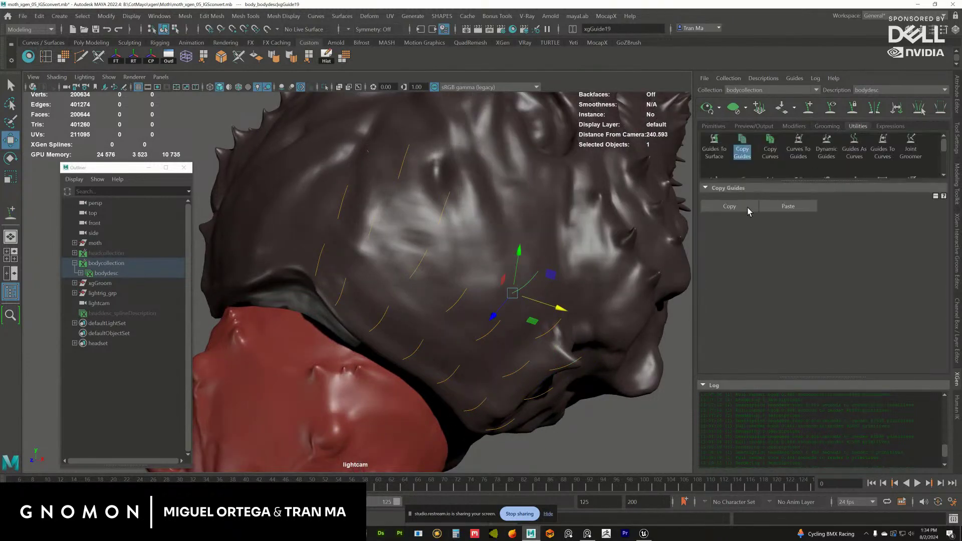
pyautogui.click(748, 211)
pyautogui.keyDown('alt'); pyautogui.moveTo(477, 253); pyautogui.dragTo(461, 221); pyautogui.keyUp('alt')
pyautogui.click(524, 208)
pyautogui.click(554, 226)
pyautogui.click(536, 217)
pyautogui.click(457, 232)
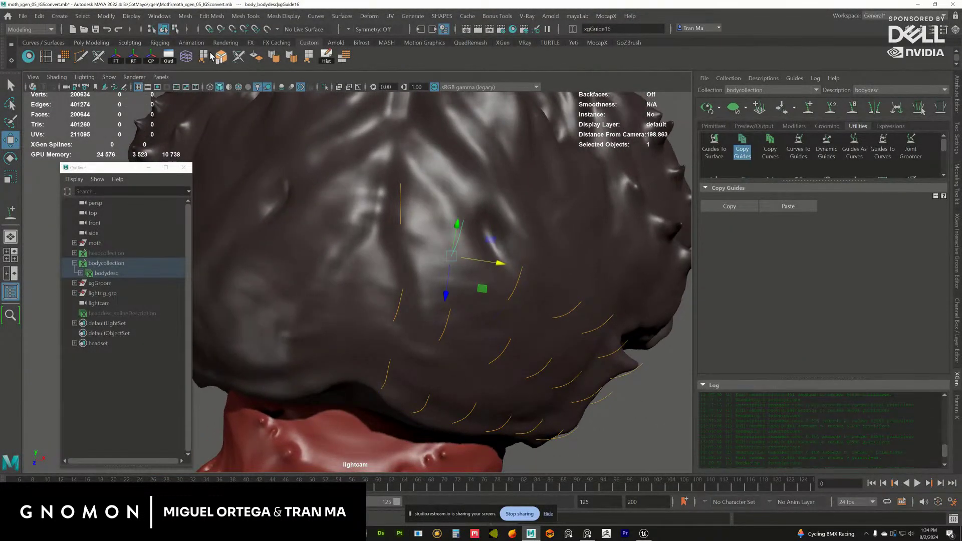
# - Sculpt the new guides across the top of the body so they curve back and follow the surface
pyautogui.click(502, 43)
pyautogui.click(256, 56)
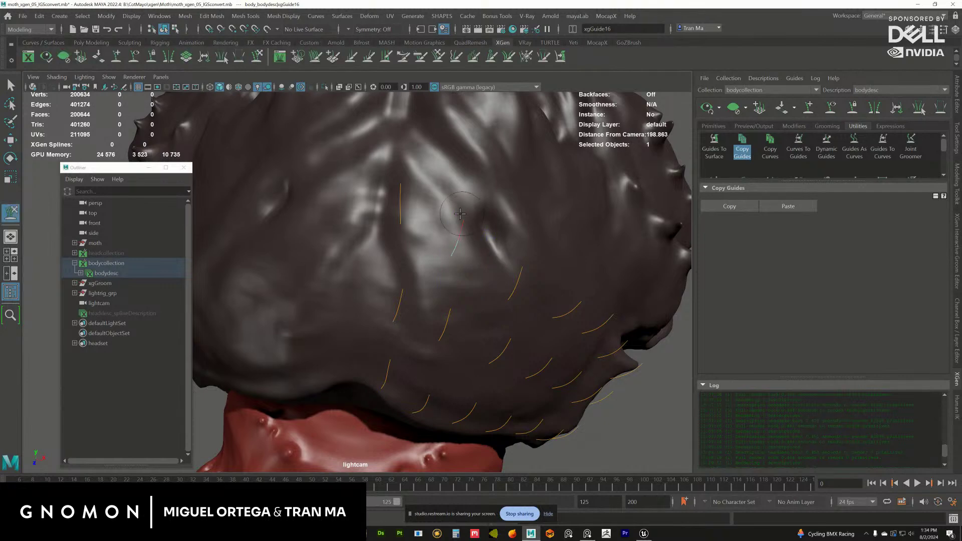
pyautogui.keyDown('alt'); pyautogui.moveTo(455, 215); pyautogui.dragTo(490, 209); pyautogui.keyUp('alt')
pyautogui.press('w')
pyautogui.click(496, 253)
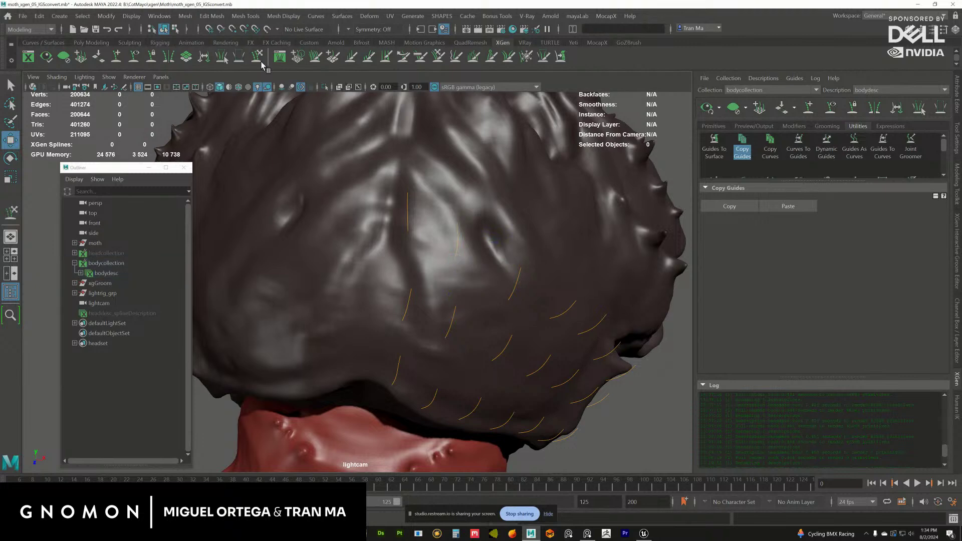
pyautogui.moveTo(305, 104)
pyautogui.keyDown('alt'); pyautogui.mouseDown()
pyautogui.moveTo(430, 204)
pyautogui.moveTo(407, 205)
pyautogui.moveTo(386, 178)
pyautogui.moveTo(446, 207)
pyautogui.mouseUp(); pyautogui.keyUp('alt')
pyautogui.press('y')
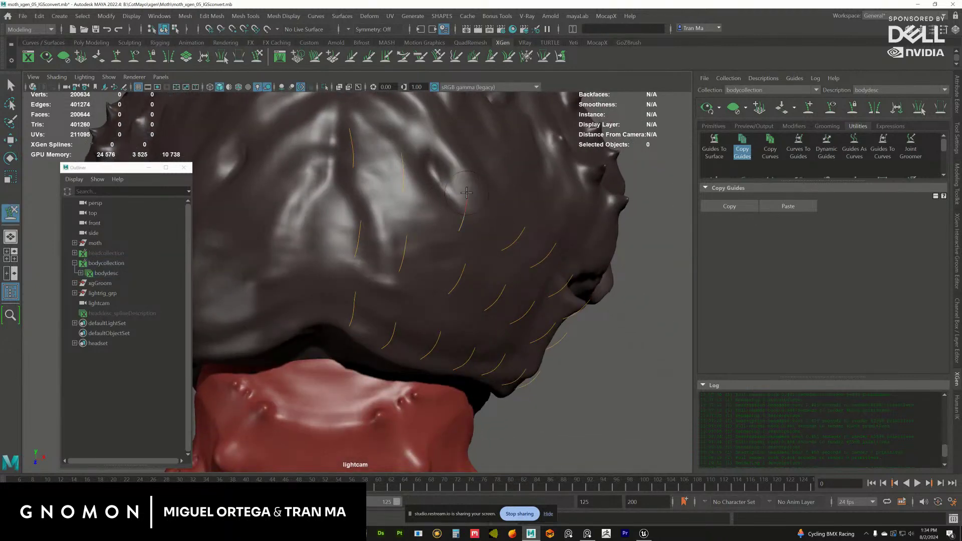
pyautogui.keyDown('alt'); pyautogui.moveTo(466, 192); pyautogui.dragTo(475, 192); pyautogui.keyUp('alt')
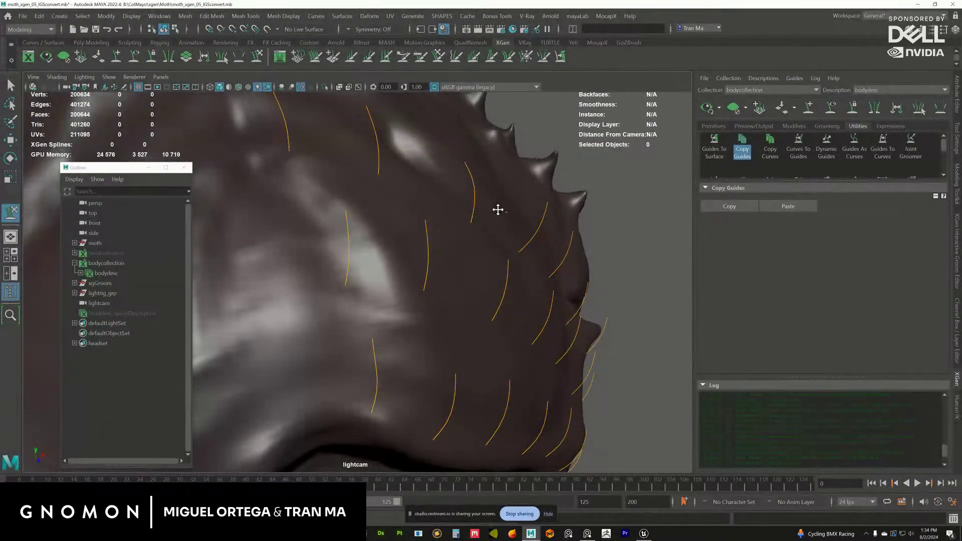
pyautogui.moveTo(498, 209)
pyautogui.keyDown('alt'); pyautogui.mouseDown()
pyautogui.moveTo(485, 211)
pyautogui.moveTo(524, 238)
pyautogui.moveTo(518, 205)
pyautogui.moveTo(454, 185)
pyautogui.moveTo(464, 193)
pyautogui.mouseUp(); pyautogui.keyUp('alt')
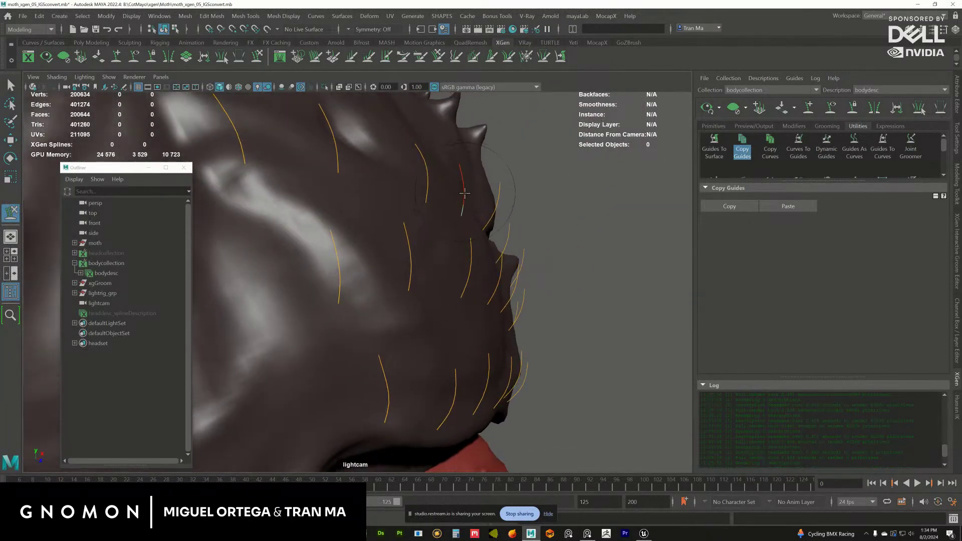
# - Sculpt the guides along the body's side profile so they lie closer to the surface
pyautogui.keyDown('alt'); pyautogui.moveTo(453, 161); pyautogui.dragTo(414, 244); pyautogui.keyUp('alt')
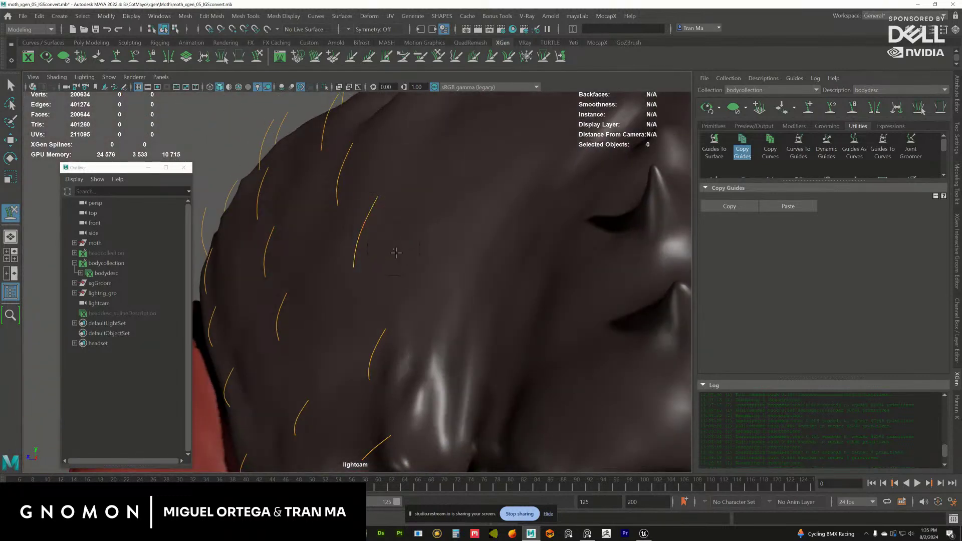
pyautogui.moveTo(372, 219)
pyautogui.keyDown('alt'); pyautogui.mouseDown()
pyautogui.moveTo(381, 226)
pyautogui.moveTo(369, 240)
pyautogui.moveTo(402, 228)
pyautogui.moveTo(374, 212)
pyautogui.moveTo(474, 248)
pyautogui.moveTo(462, 250)
pyautogui.moveTo(469, 233)
pyautogui.moveTo(456, 210)
pyautogui.moveTo(474, 205)
pyautogui.moveTo(414, 197)
pyautogui.moveTo(443, 240)
pyautogui.moveTo(431, 203)
pyautogui.moveTo(415, 204)
pyautogui.moveTo(435, 172)
pyautogui.moveTo(426, 179)
pyautogui.mouseUp(); pyautogui.keyUp('alt')
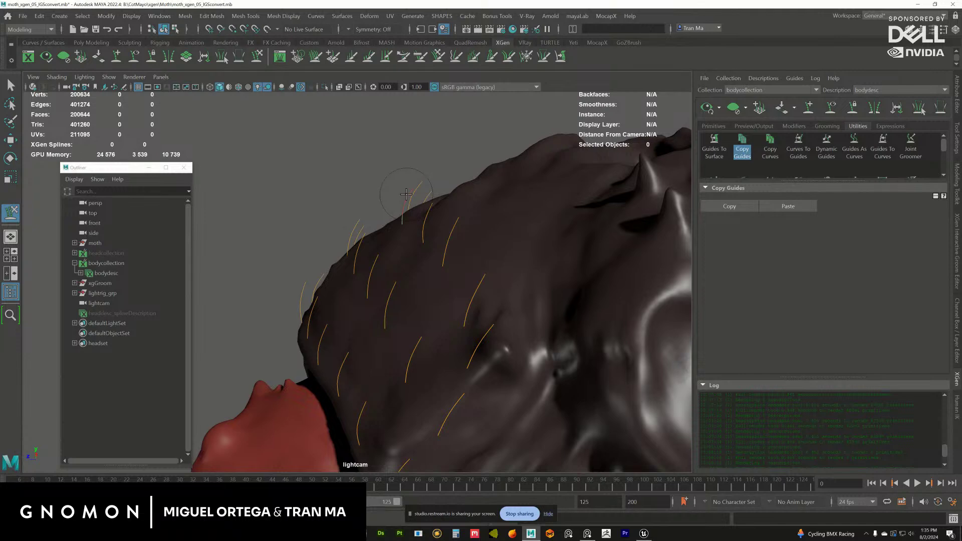
pyautogui.moveTo(405, 194)
pyautogui.keyDown('alt'); pyautogui.mouseDown()
pyautogui.moveTo(423, 228)
pyautogui.moveTo(369, 215)
pyautogui.moveTo(442, 228)
pyautogui.moveTo(463, 187)
pyautogui.mouseUp(); pyautogui.keyUp('alt')
pyautogui.press('w')
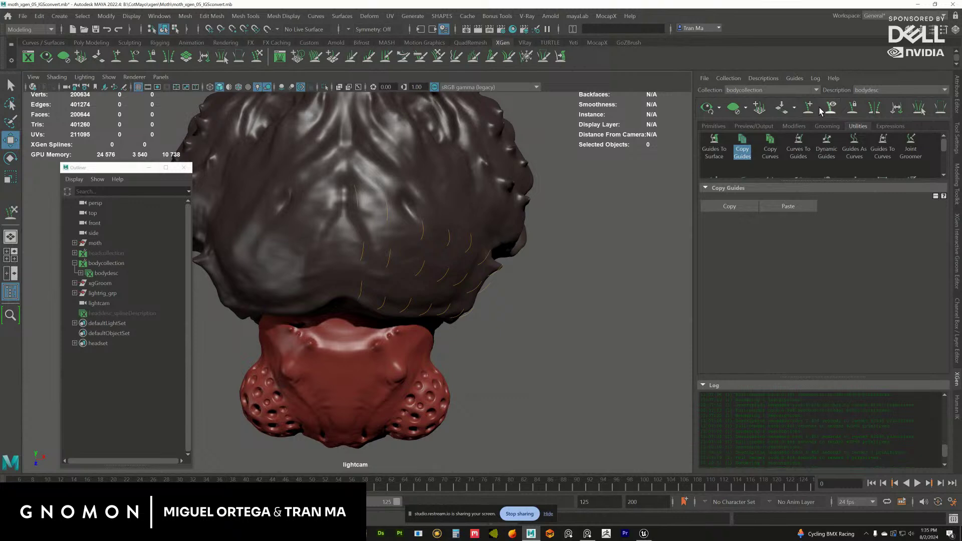
pyautogui.scroll(2, 369, 216)
pyautogui.keyDown('alt'); pyautogui.moveTo(376, 194); pyautogui.dragTo(408, 264); pyautogui.keyUp('alt')
pyautogui.press('w')
pyautogui.scroll(2, 404, 266)
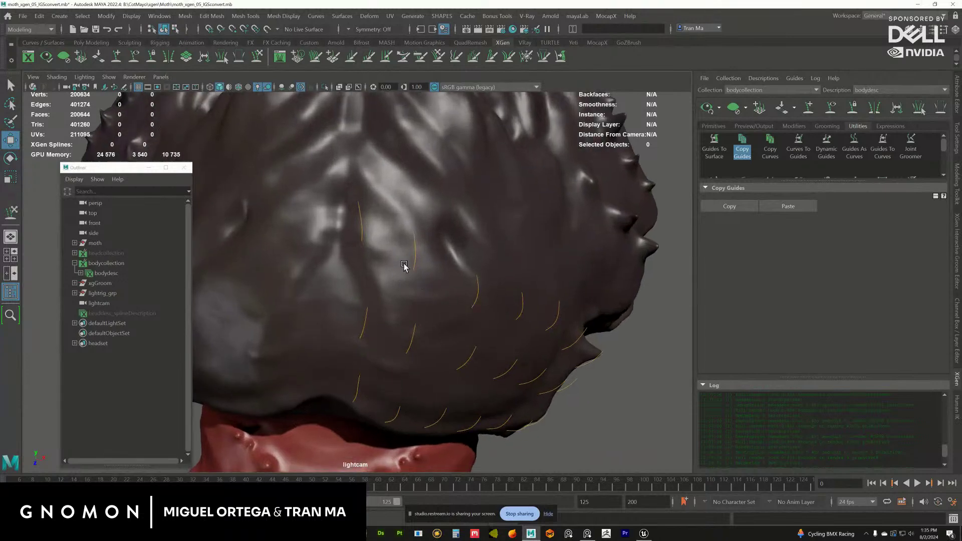
pyautogui.click(405, 266)
pyautogui.press('e')
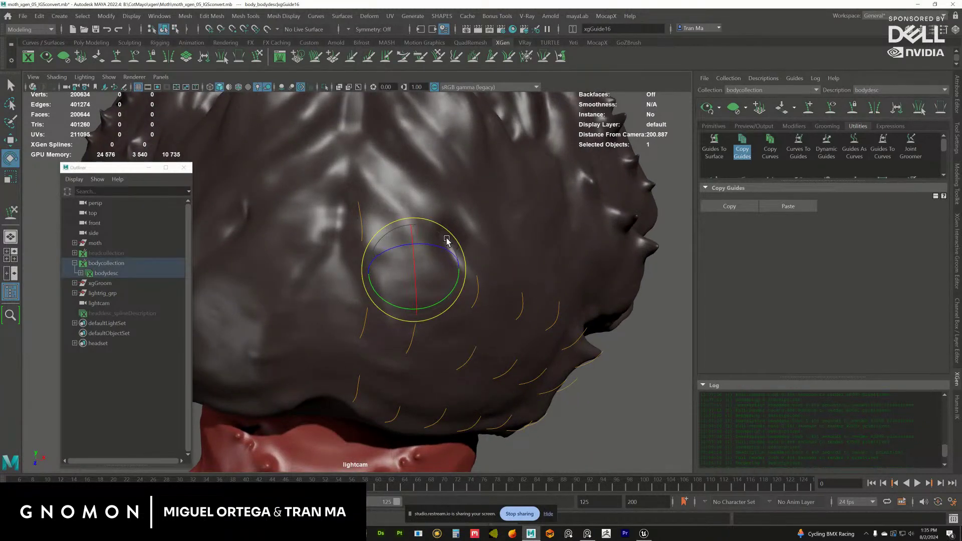
pyautogui.click(341, 193)
pyautogui.keyDown('alt'); pyautogui.moveTo(330, 223); pyautogui.dragTo(381, 199); pyautogui.keyUp('alt')
pyautogui.click(454, 252)
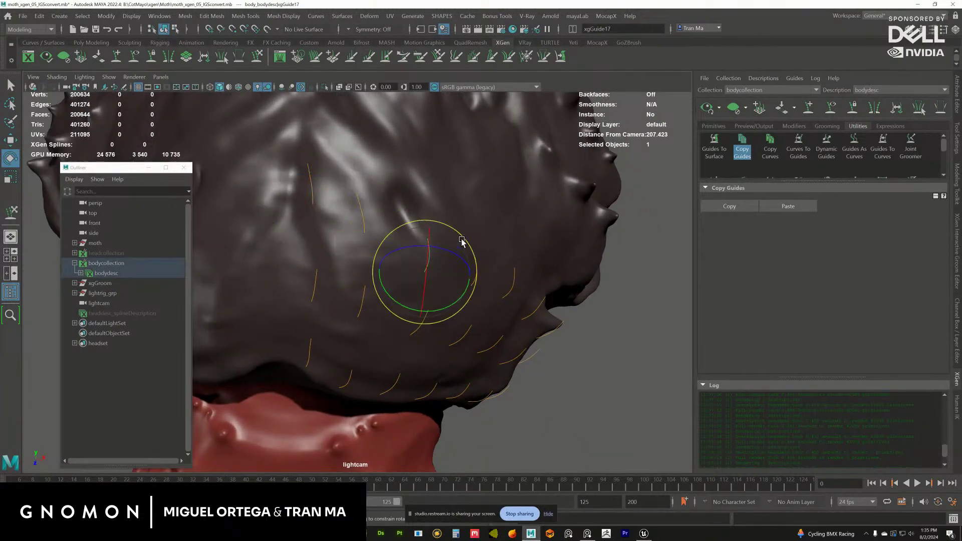
pyautogui.keyDown('alt'); pyautogui.moveTo(456, 232); pyautogui.dragTo(387, 219); pyautogui.keyUp('alt')
pyautogui.moveTo(266, 167); pyautogui.dragTo(604, 438)
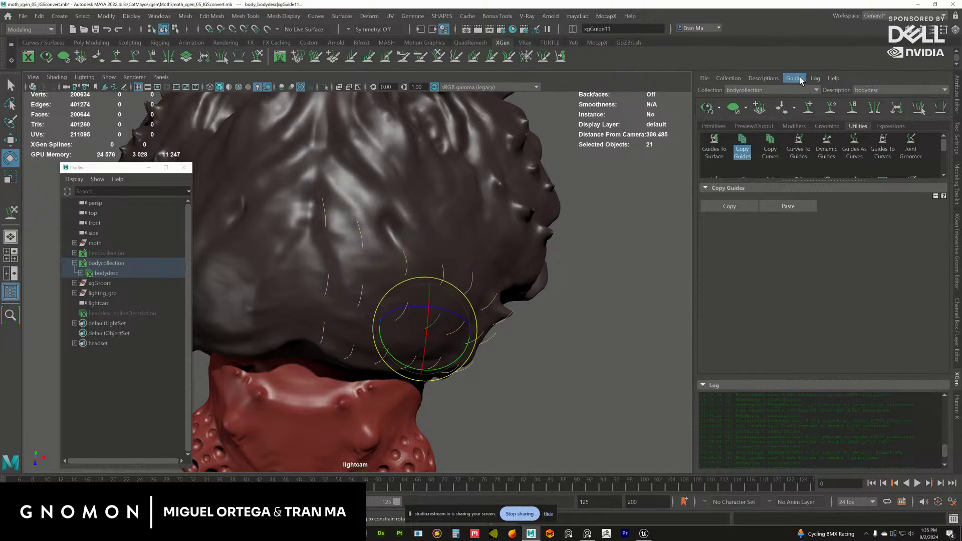
pyautogui.click(594, 290)
# - Place new guides farther up the body, around the centre ridge of the back
pyautogui.moveTo(565, 215)
pyautogui.keyDown('alt'); pyautogui.mouseDown()
pyautogui.moveTo(594, 290)
pyautogui.moveTo(511, 251)
pyautogui.moveTo(576, 216)
pyautogui.mouseUp(); pyautogui.keyUp('alt')
pyautogui.press('y')
pyautogui.keyDown('alt'); pyautogui.moveTo(396, 226); pyautogui.dragTo(457, 264); pyautogui.keyUp('alt')
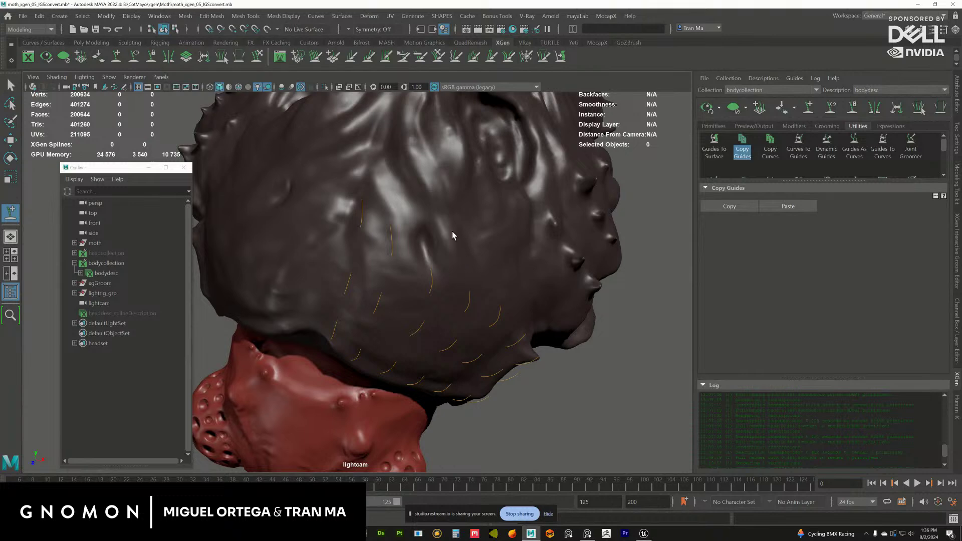
pyautogui.click(425, 212)
pyautogui.moveTo(425, 211)
pyautogui.keyDown('alt'); pyautogui.mouseDown()
pyautogui.moveTo(419, 221)
pyautogui.moveTo(430, 201)
pyautogui.mouseUp(); pyautogui.keyUp('alt')
pyautogui.keyDown('alt'); pyautogui.moveTo(425, 161); pyautogui.dragTo(420, 205); pyautogui.keyUp('alt')
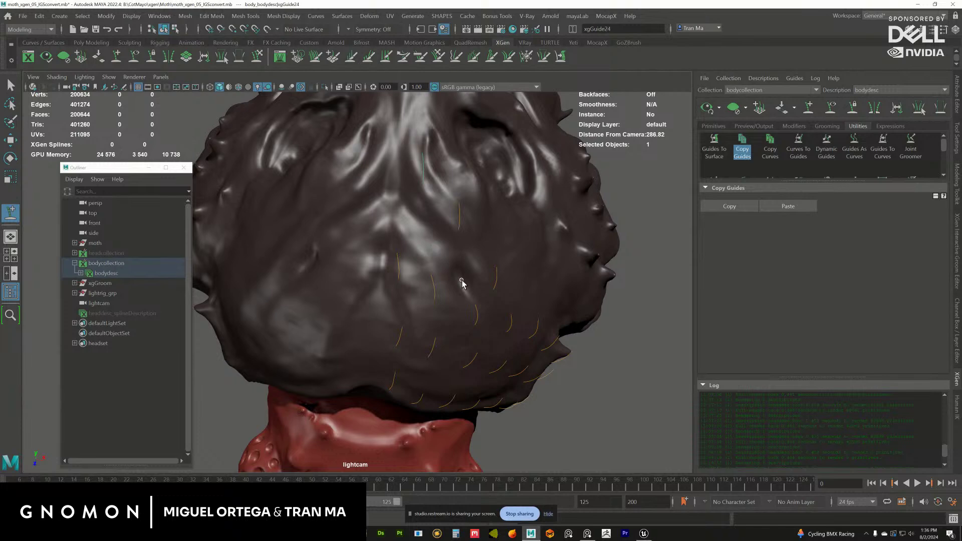
pyautogui.click(442, 258)
pyautogui.click(407, 217)
pyautogui.keyDown('alt'); pyautogui.moveTo(408, 204); pyautogui.dragTo(401, 207); pyautogui.keyUp('alt')
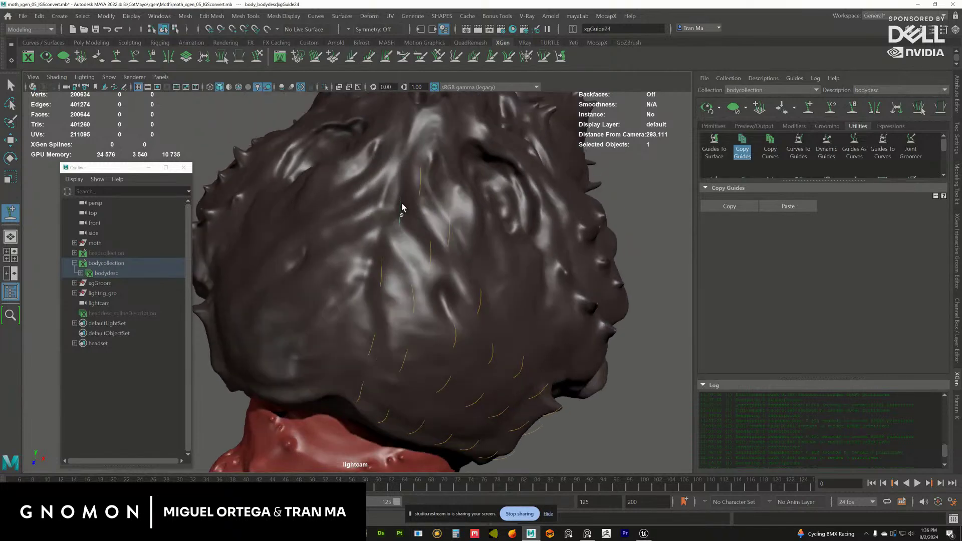
pyautogui.press('w')
# - Sculpt the newly placed guides on the upper back so they bend along the profile and lie close to the surface
pyautogui.scroll(3, 426, 208)
pyautogui.moveTo(426, 205)
pyautogui.keyDown('alt'); pyautogui.mouseDown()
pyautogui.moveTo(431, 229)
pyautogui.moveTo(396, 223)
pyautogui.moveTo(430, 205)
pyautogui.moveTo(407, 161)
pyautogui.moveTo(429, 194)
pyautogui.moveTo(421, 229)
pyautogui.moveTo(444, 221)
pyautogui.moveTo(430, 205)
pyautogui.moveTo(445, 193)
pyautogui.moveTo(465, 200)
pyautogui.moveTo(443, 192)
pyautogui.moveTo(477, 193)
pyautogui.moveTo(453, 212)
pyautogui.moveTo(409, 198)
pyautogui.moveTo(401, 211)
pyautogui.moveTo(412, 243)
pyautogui.moveTo(383, 190)
pyautogui.mouseUp(); pyautogui.keyUp('alt')
pyautogui.scroll(2, 388, 221)
pyautogui.click(258, 56)
pyautogui.scroll(2, 430, 206)
pyautogui.click(446, 222)
pyautogui.press('w')
pyautogui.click(681, 141)
pyautogui.click(256, 58)
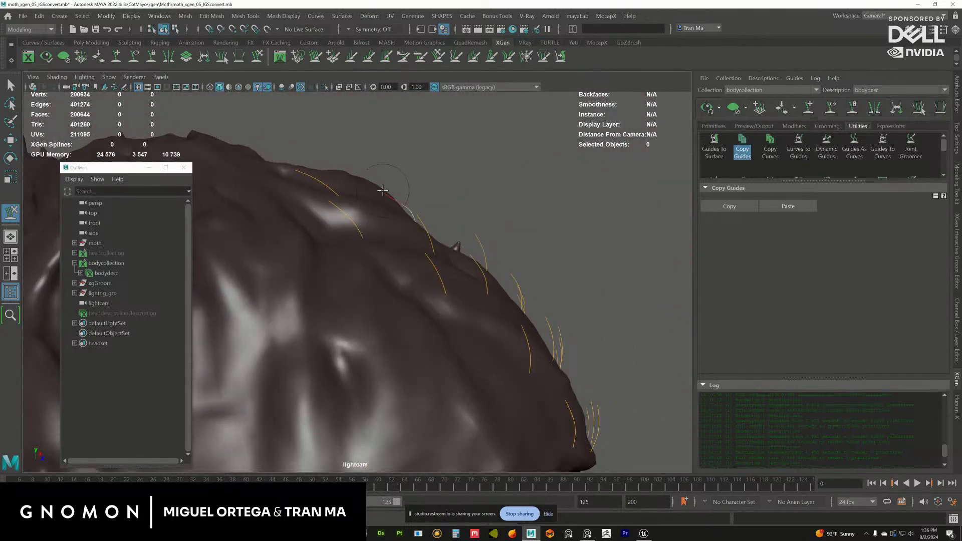
pyautogui.moveTo(438, 217)
pyautogui.keyDown('alt'); pyautogui.mouseDown()
pyautogui.moveTo(372, 215)
pyautogui.moveTo(425, 255)
pyautogui.moveTo(429, 215)
pyautogui.moveTo(451, 215)
pyautogui.moveTo(398, 191)
pyautogui.moveTo(418, 210)
pyautogui.moveTo(404, 203)
pyautogui.mouseUp(); pyautogui.keyUp('alt')
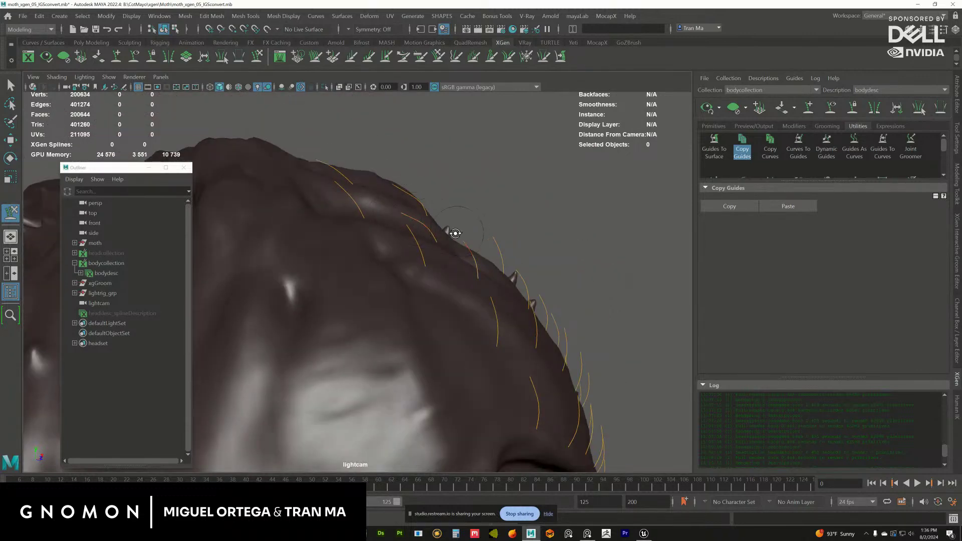
pyautogui.keyDown('alt'); pyautogui.moveTo(455, 233); pyautogui.dragTo(429, 253); pyautogui.keyUp('alt')
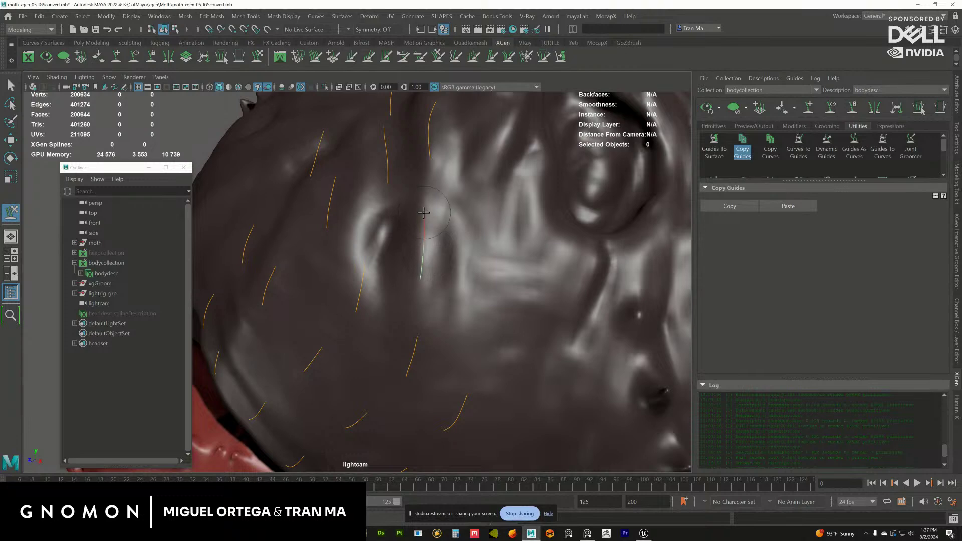
# - Sculpt the guides on the side of the body, around the pit and towards the spiky edge, so they flow smoothly with their neighbours
pyautogui.keyDown('alt'); pyautogui.moveTo(423, 213); pyautogui.dragTo(449, 217); pyautogui.keyUp('alt')
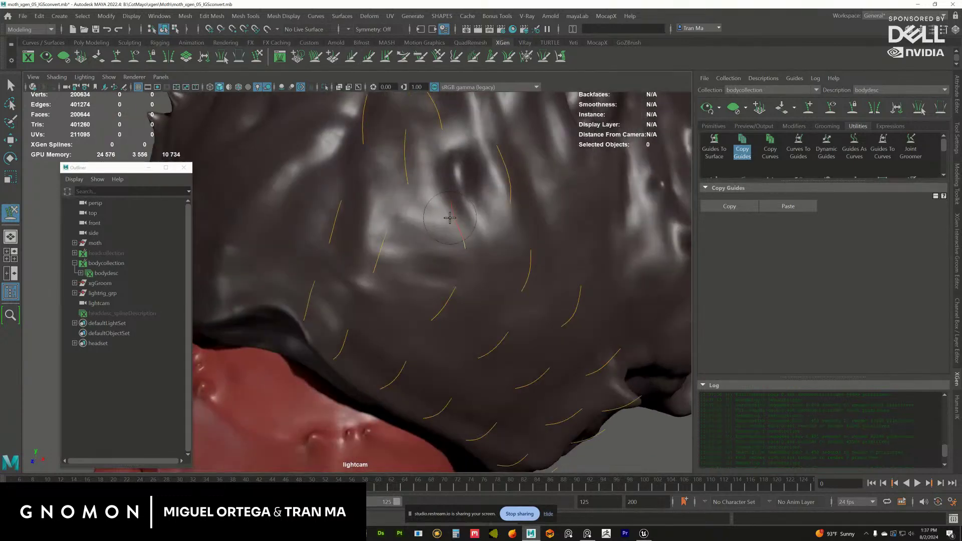
pyautogui.keyDown('alt'); pyautogui.moveTo(390, 223); pyautogui.dragTo(446, 223); pyautogui.keyUp('alt')
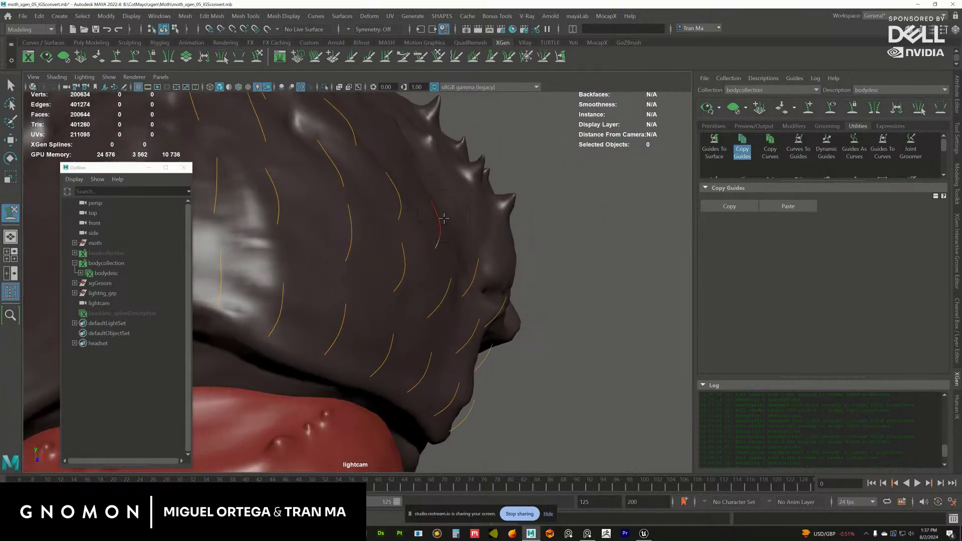
pyautogui.keyDown('alt'); pyautogui.moveTo(480, 249); pyautogui.dragTo(470, 238); pyautogui.keyUp('alt')
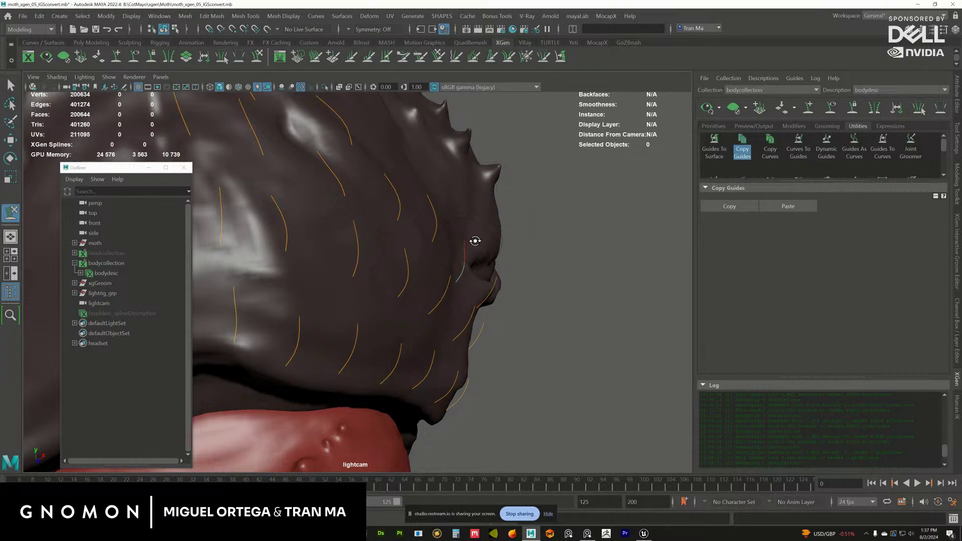
pyautogui.keyDown('alt'); pyautogui.moveTo(475, 241); pyautogui.dragTo(454, 284); pyautogui.keyUp('alt')
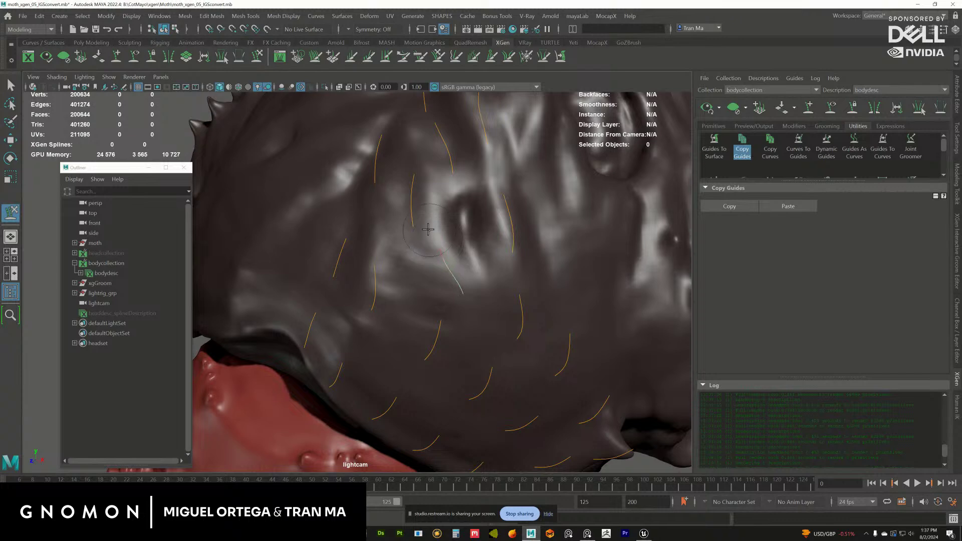
pyautogui.keyDown('alt'); pyautogui.moveTo(428, 229); pyautogui.dragTo(462, 217); pyautogui.keyUp('alt')
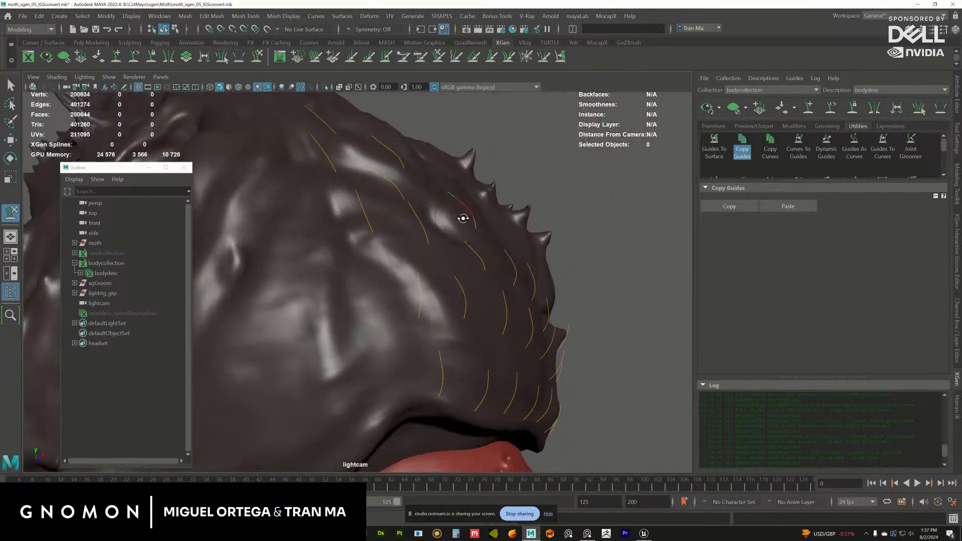
# - Sculpt the guides along the top profile of the back closer to the surface and save the scene
pyautogui.keyDown('alt'); pyautogui.moveTo(462, 217); pyautogui.dragTo(439, 214, button='right'); pyautogui.keyUp('alt')
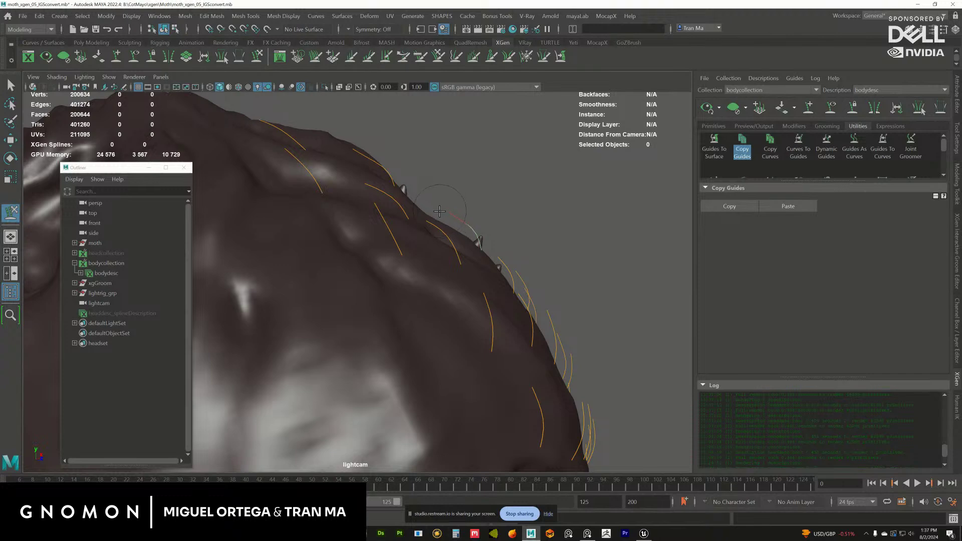
pyautogui.keyDown('alt'); pyautogui.moveTo(464, 195); pyautogui.dragTo(387, 216); pyautogui.keyUp('alt')
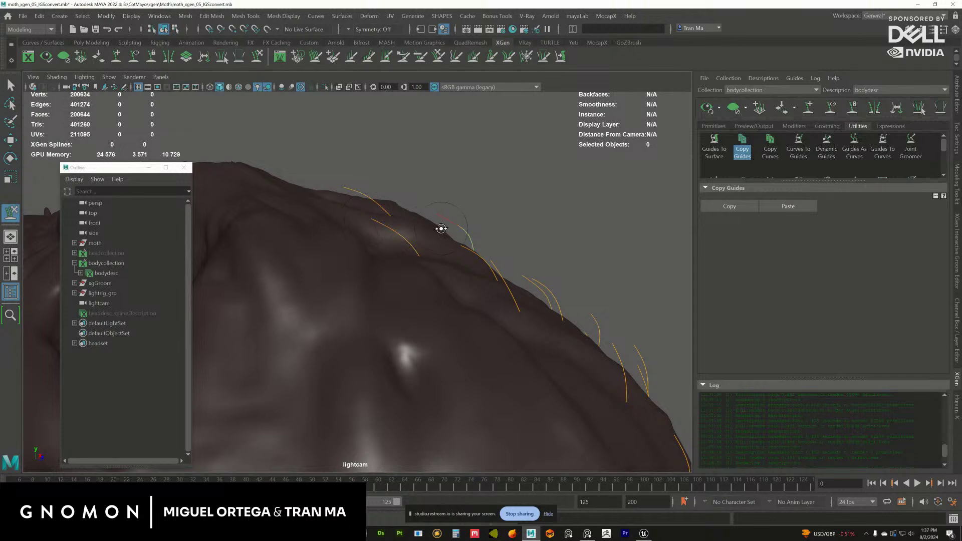
pyautogui.moveTo(441, 228)
pyautogui.keyDown('alt'); pyautogui.mouseDown()
pyautogui.moveTo(468, 275)
pyautogui.moveTo(436, 217)
pyautogui.moveTo(460, 257)
pyautogui.moveTo(404, 208)
pyautogui.moveTo(446, 234)
pyautogui.moveTo(434, 217)
pyautogui.moveTo(419, 217)
pyautogui.moveTo(444, 218)
pyautogui.moveTo(437, 201)
pyautogui.moveTo(417, 238)
pyautogui.moveTo(423, 213)
pyautogui.moveTo(419, 249)
pyautogui.moveTo(448, 261)
pyautogui.moveTo(436, 273)
pyautogui.moveTo(483, 255)
pyautogui.moveTo(436, 212)
pyautogui.moveTo(446, 248)
pyautogui.moveTo(423, 227)
pyautogui.moveTo(430, 236)
pyautogui.moveTo(430, 217)
pyautogui.moveTo(453, 223)
pyautogui.mouseUp(); pyautogui.keyUp('alt')
pyautogui.hotkey('ctrl', 's')
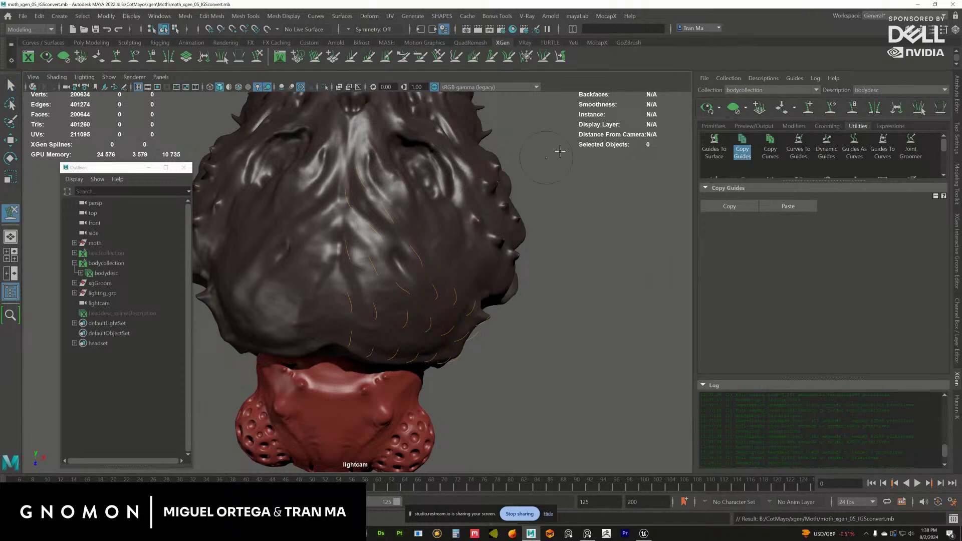
# - Place a new guide farther up the back, between the centre ridge and the oval hollow
pyautogui.keyDown('alt'); pyautogui.moveTo(378, 243); pyautogui.dragTo(421, 279); pyautogui.keyUp('alt')
pyautogui.scroll(5, 423, 256)
pyautogui.scroll(2, 423, 256)
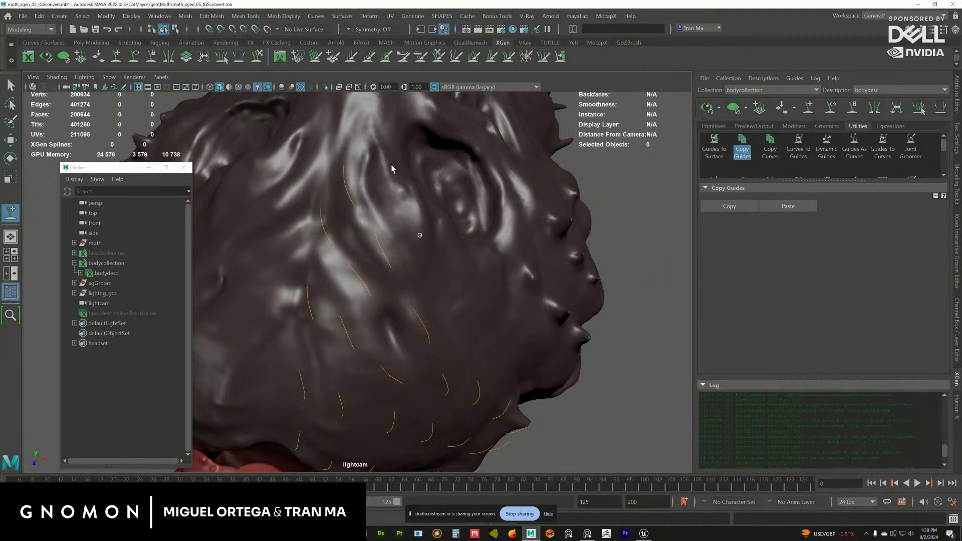
pyautogui.click(410, 215)
pyautogui.scroll(2, 420, 264)
pyautogui.scroll(-1, 396, 225)
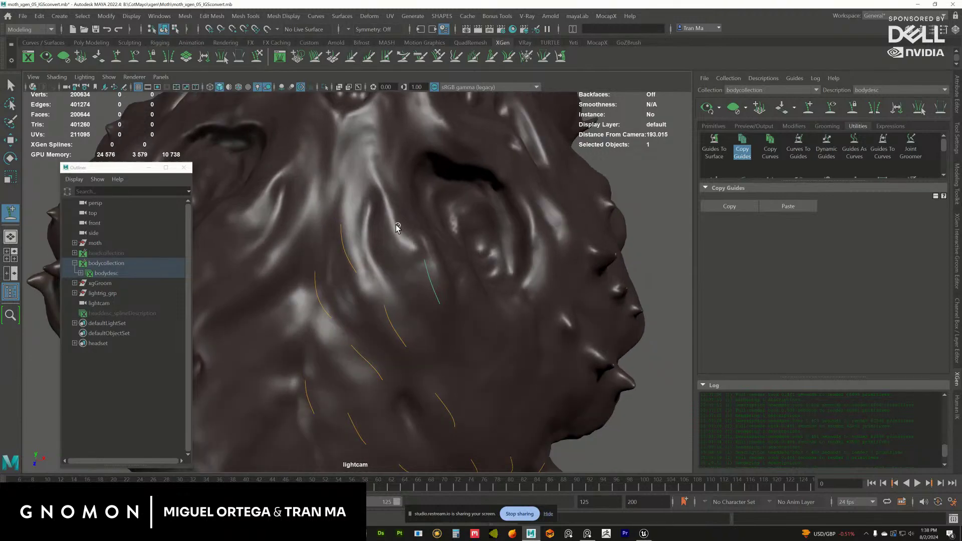
pyautogui.scroll(-1, 386, 205)
# - Place more guides along the centre ridge up to the small round hollow and beside the oval hollow
pyautogui.keyDown('alt'); pyautogui.moveTo(386, 205); pyautogui.dragTo(378, 261); pyautogui.keyUp('alt')
pyautogui.click(411, 246)
pyautogui.click(378, 260)
pyautogui.moveTo(414, 217)
pyautogui.keyDown('alt'); pyautogui.mouseDown()
pyautogui.moveTo(428, 233)
pyautogui.moveTo(408, 215)
pyautogui.moveTo(404, 241)
pyautogui.moveTo(412, 232)
pyautogui.moveTo(393, 230)
pyautogui.moveTo(393, 239)
pyautogui.moveTo(411, 251)
pyautogui.moveTo(423, 285)
pyautogui.moveTo(379, 241)
pyautogui.moveTo(406, 231)
pyautogui.mouseUp(); pyautogui.keyUp('alt')
pyautogui.click(401, 210)
pyautogui.click(416, 260)
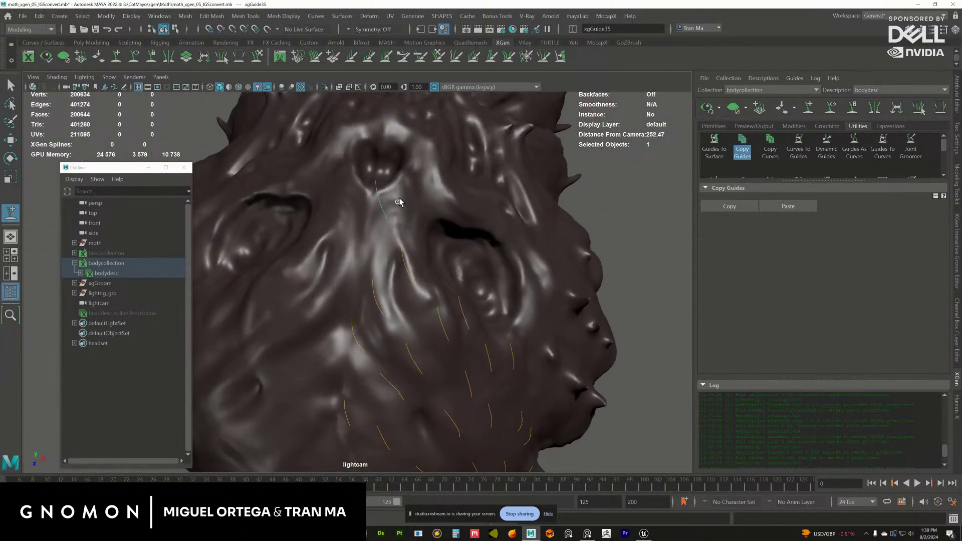
pyautogui.moveTo(399, 198)
pyautogui.keyDown('alt'); pyautogui.mouseDown()
pyautogui.moveTo(387, 219)
pyautogui.moveTo(404, 208)
pyautogui.moveTo(376, 227)
pyautogui.moveTo(390, 268)
pyautogui.moveTo(422, 228)
pyautogui.mouseUp(); pyautogui.keyUp('alt')
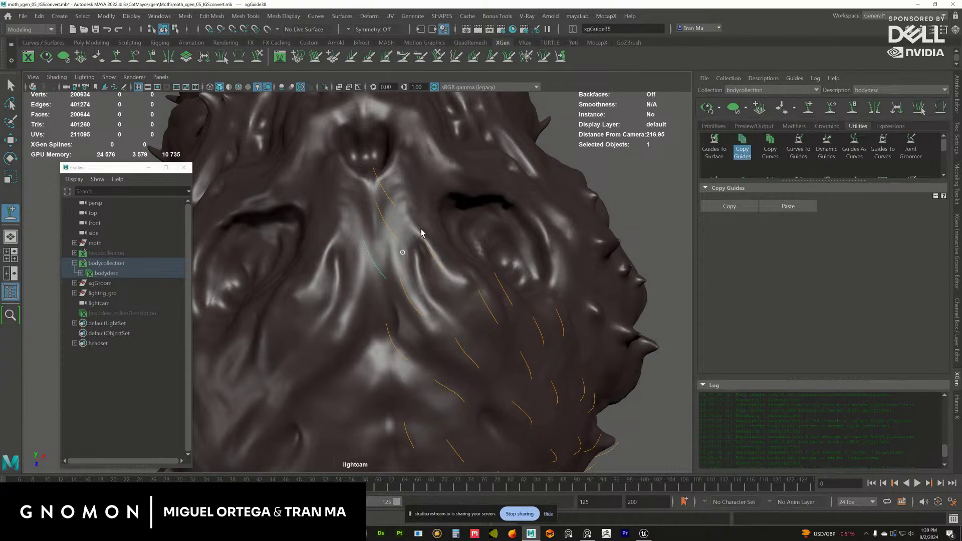
# - Rotate the new guides on the centre ridge below the round hollow so they run along the ridge
pyautogui.scroll(-5, 398, 211)
pyautogui.press('e')
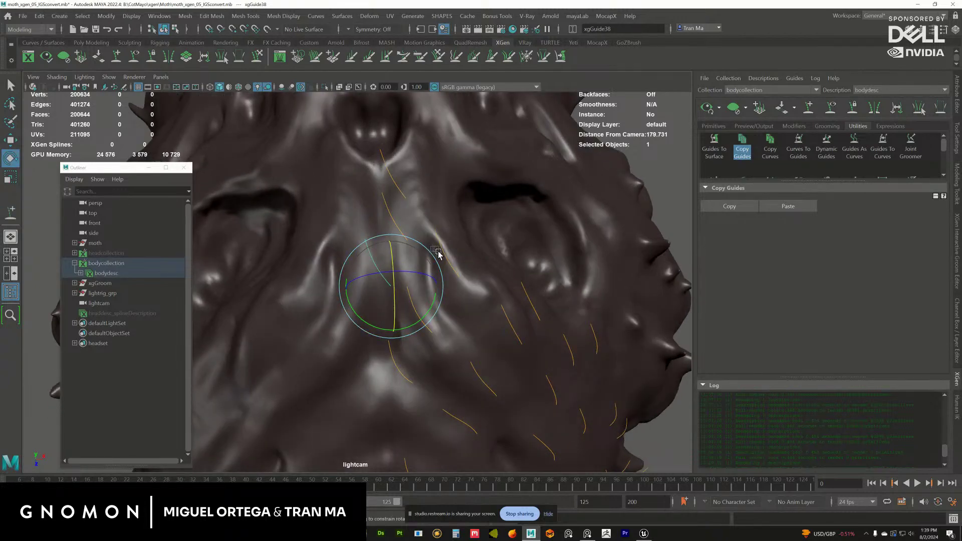
pyautogui.click(425, 248)
pyautogui.click(425, 247)
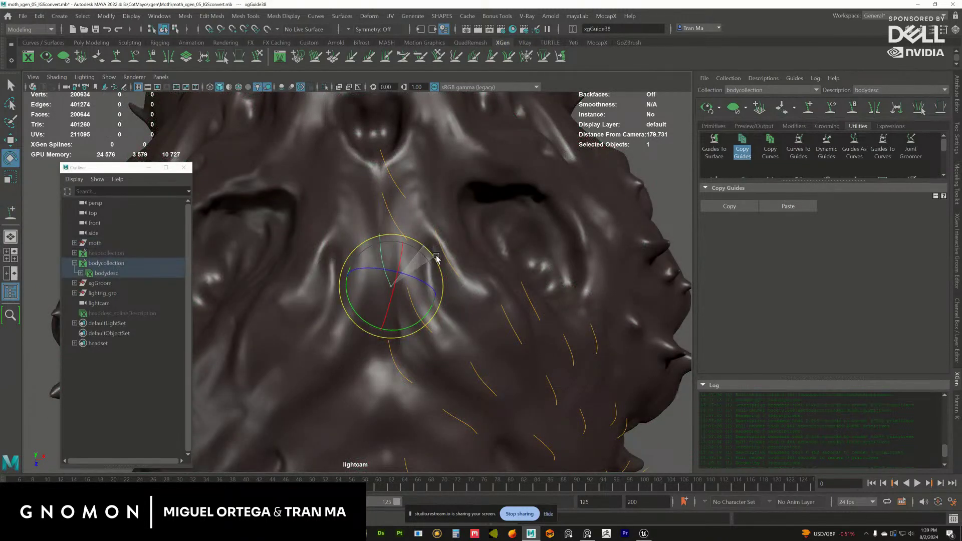
pyautogui.scroll(5, 417, 248)
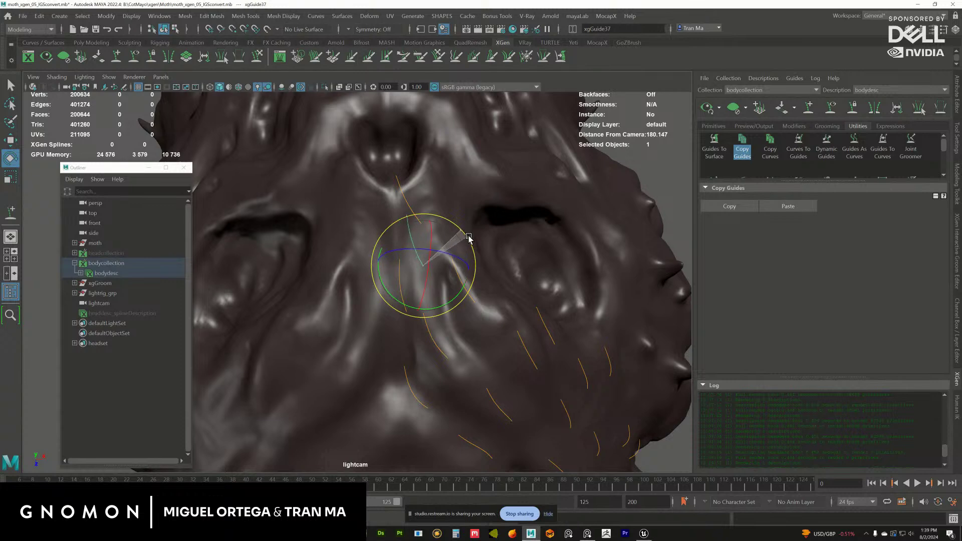
pyautogui.moveTo(468, 237); pyautogui.dragTo(471, 241)
pyautogui.keyDown('alt'); pyautogui.moveTo(427, 217); pyautogui.dragTo(431, 250, button='middle'); pyautogui.keyUp('alt')
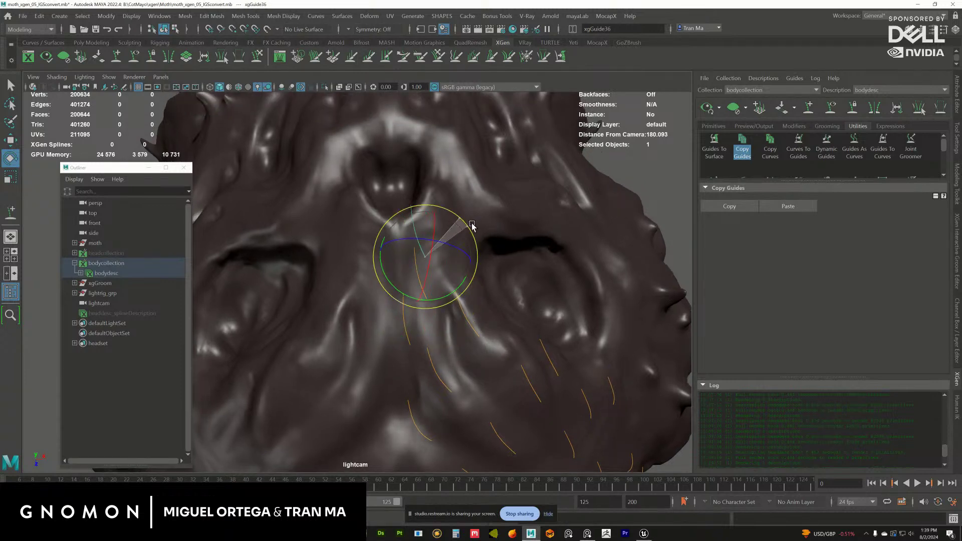
pyautogui.keyDown('alt'); pyautogui.moveTo(477, 230); pyautogui.dragTo(672, 135); pyautogui.keyUp('alt')
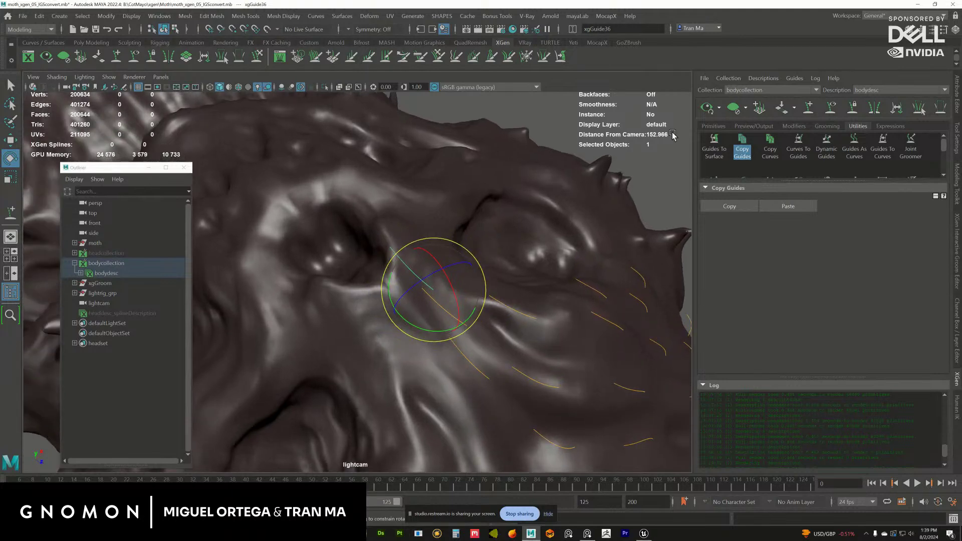
# - Scale the new guide placed beside the lower end of the oval hollow
pyautogui.keyDown('alt'); pyautogui.moveTo(536, 223); pyautogui.dragTo(392, 271); pyautogui.keyUp('alt')
pyautogui.press('r')
pyautogui.click(413, 273)
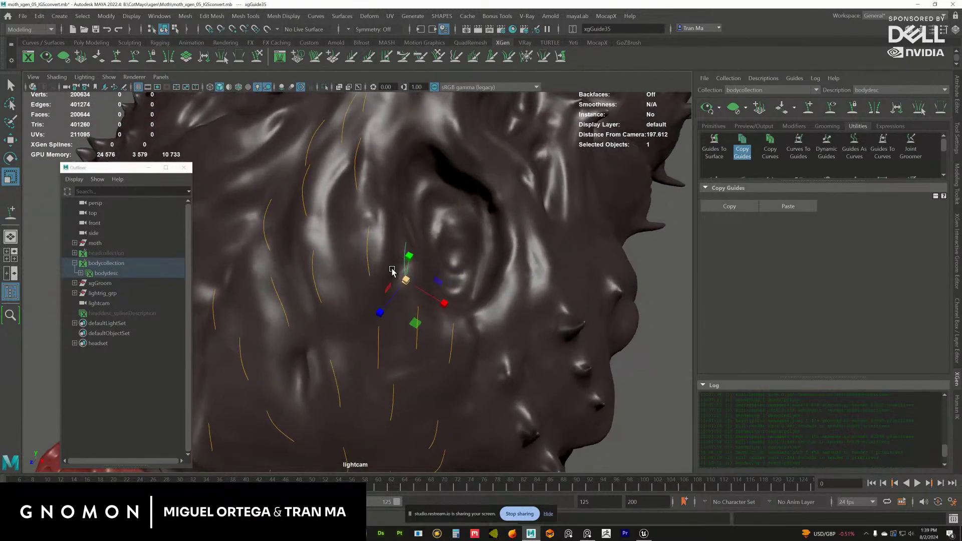
pyautogui.scroll(3, 371, 150)
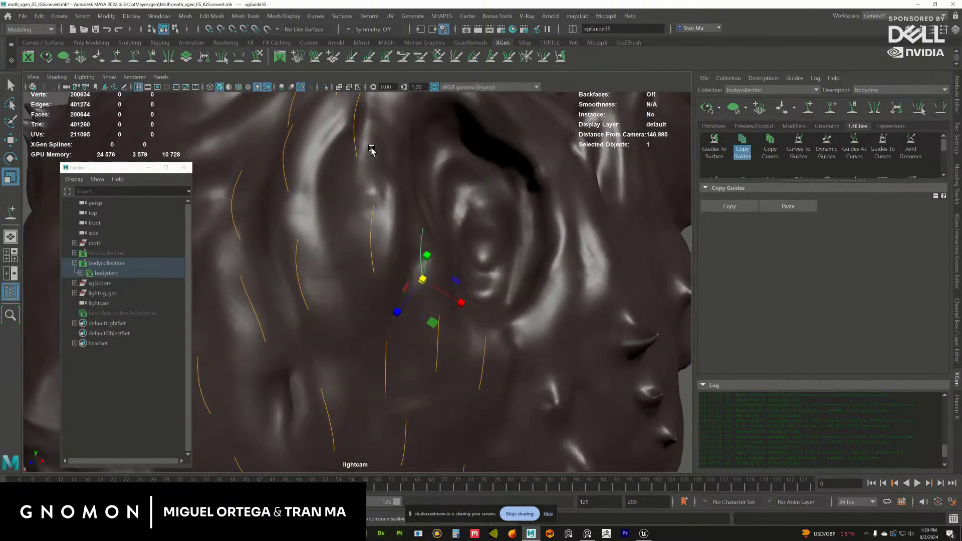
# - Sculpt the guides below and beside the oval hollow so they follow the direction of the surrounding guides
pyautogui.click(257, 55)
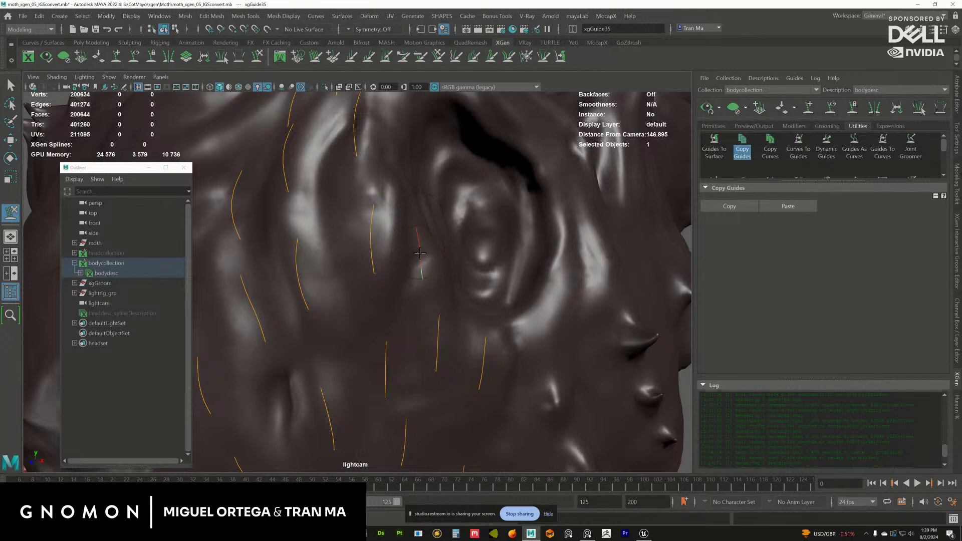
pyautogui.keyDown('alt'); pyautogui.moveTo(424, 294); pyautogui.dragTo(484, 211); pyautogui.keyUp('alt')
pyautogui.press('w')
pyautogui.keyDown('alt'); pyautogui.moveTo(433, 264); pyautogui.dragTo(404, 227); pyautogui.keyUp('alt')
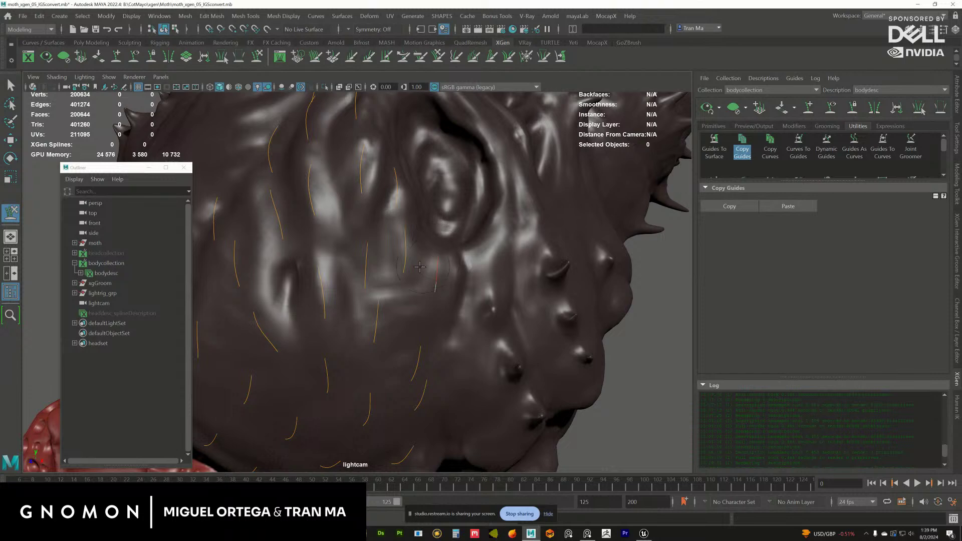
pyautogui.moveTo(420, 266)
pyautogui.keyDown('alt'); pyautogui.mouseDown()
pyautogui.moveTo(443, 234)
pyautogui.moveTo(437, 252)
pyautogui.moveTo(453, 256)
pyautogui.moveTo(396, 225)
pyautogui.mouseUp(); pyautogui.keyUp('alt')
# - Select all the body guides and mirror them to the other half of the body
pyautogui.press('w')
pyautogui.keyDown('alt'); pyautogui.moveTo(458, 284); pyautogui.dragTo(387, 230); pyautogui.keyUp('alt')
pyautogui.moveTo(337, 153); pyautogui.dragTo(523, 400)
pyautogui.keyDown('alt'); pyautogui.moveTo(448, 310); pyautogui.dragTo(506, 224); pyautogui.keyUp('alt')
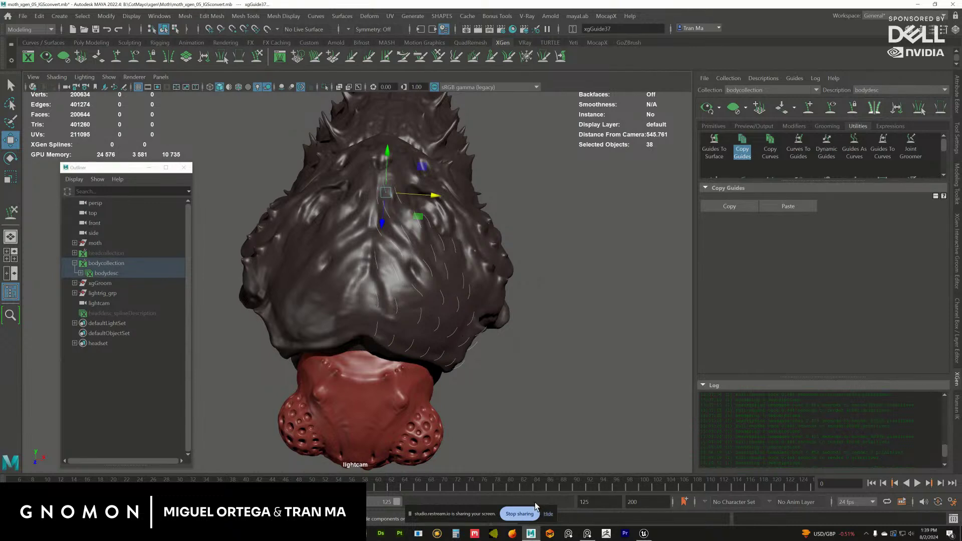
pyautogui.keyDown('alt'); pyautogui.moveTo(488, 392); pyautogui.dragTo(511, 387); pyautogui.keyUp('alt')
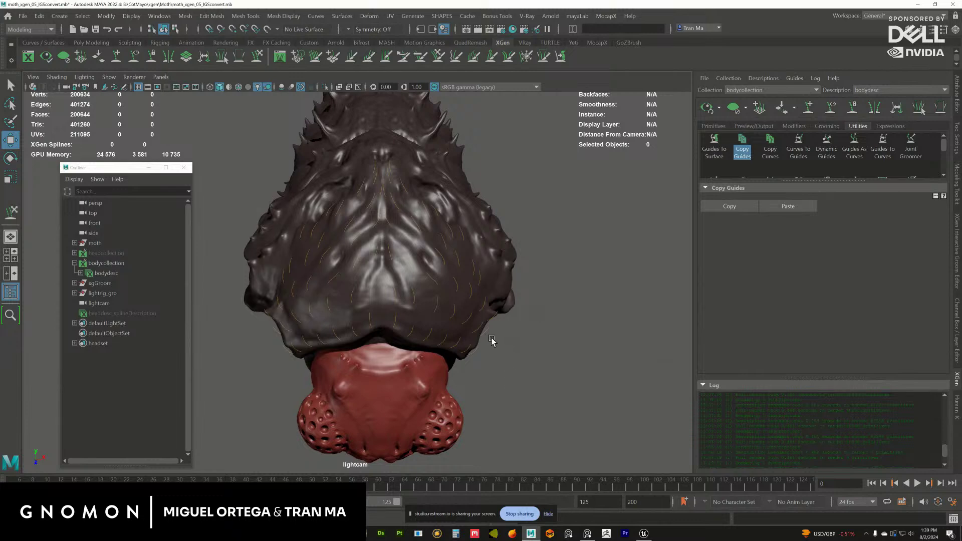
# - Check the mirrored guides in wireframe display, save the scene and return to shaded display
pyautogui.press('4')
pyautogui.press('5')
pyautogui.press('4')
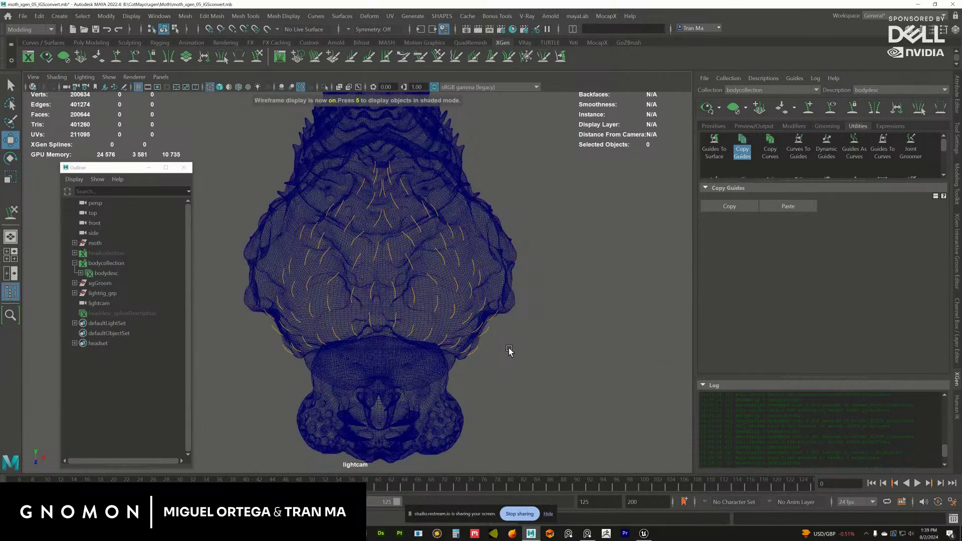
pyautogui.press('q')
pyautogui.hotkey('ctrl', 's')
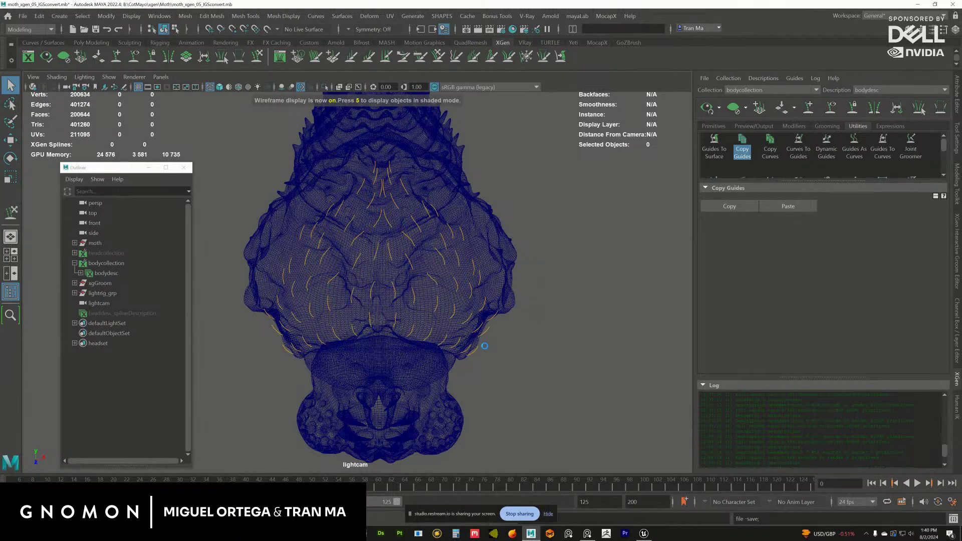
pyautogui.press('w')
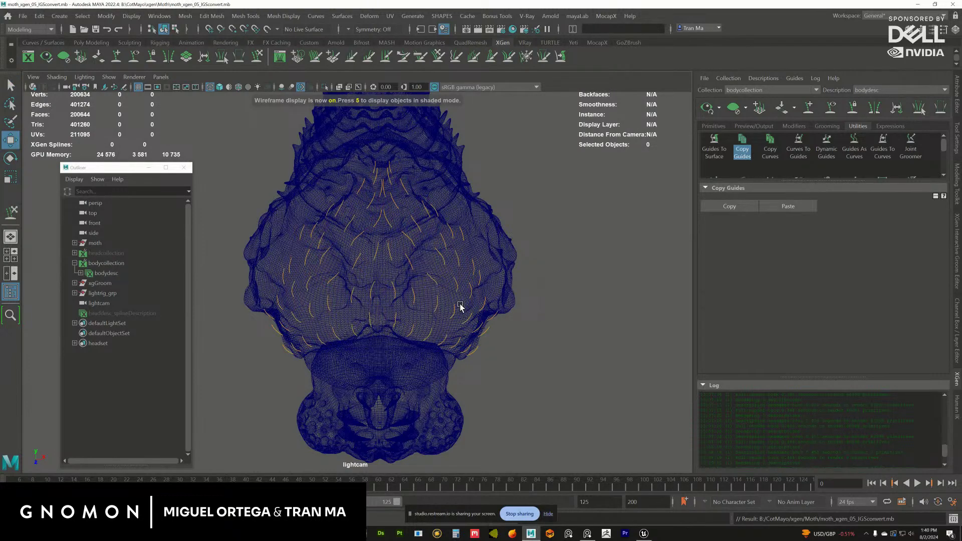
pyautogui.scroll(5, 479, 307)
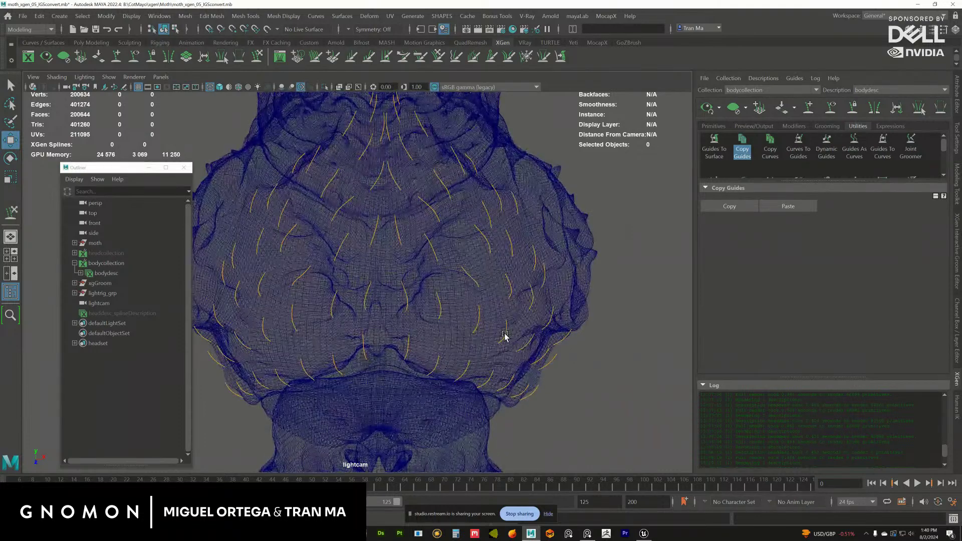
pyautogui.keyDown('alt'); pyautogui.moveTo(504, 337); pyautogui.dragTo(464, 314); pyautogui.keyUp('alt')
pyautogui.press('5')
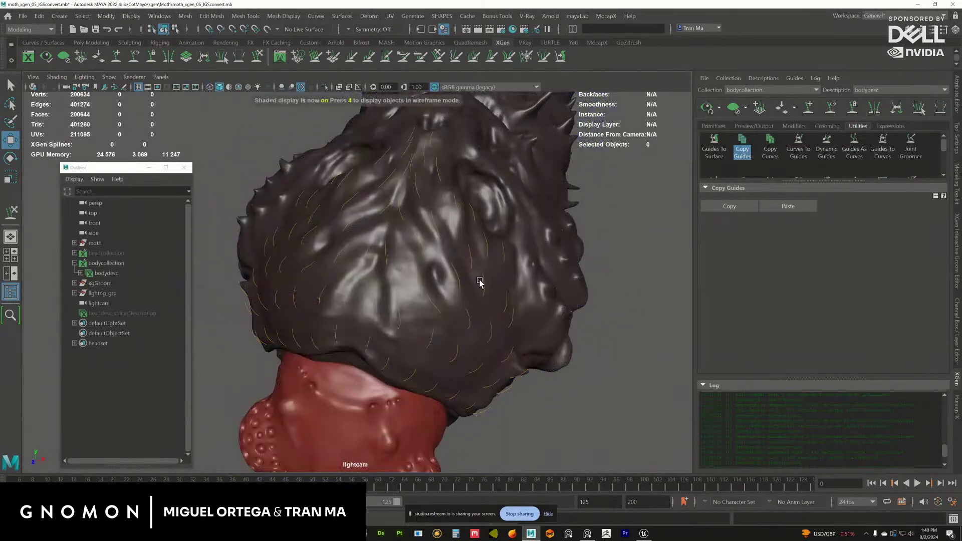
# - Sculpt the original-side guide just above the inner edge of the oval hollow so it lines up with the surface folds
pyautogui.moveTo(466, 210)
pyautogui.keyDown('alt'); pyautogui.mouseDown()
pyautogui.moveTo(436, 250)
pyautogui.moveTo(350, 275)
pyautogui.moveTo(460, 304)
pyautogui.moveTo(447, 318)
pyautogui.moveTo(306, 240)
pyautogui.mouseUp(); pyautogui.keyUp('alt')
pyautogui.click(328, 278)
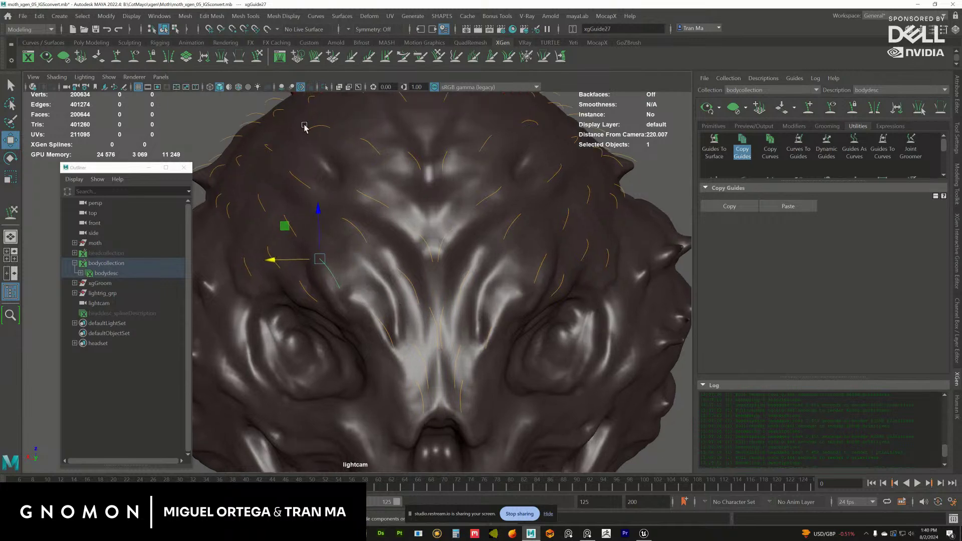
pyautogui.click(257, 57)
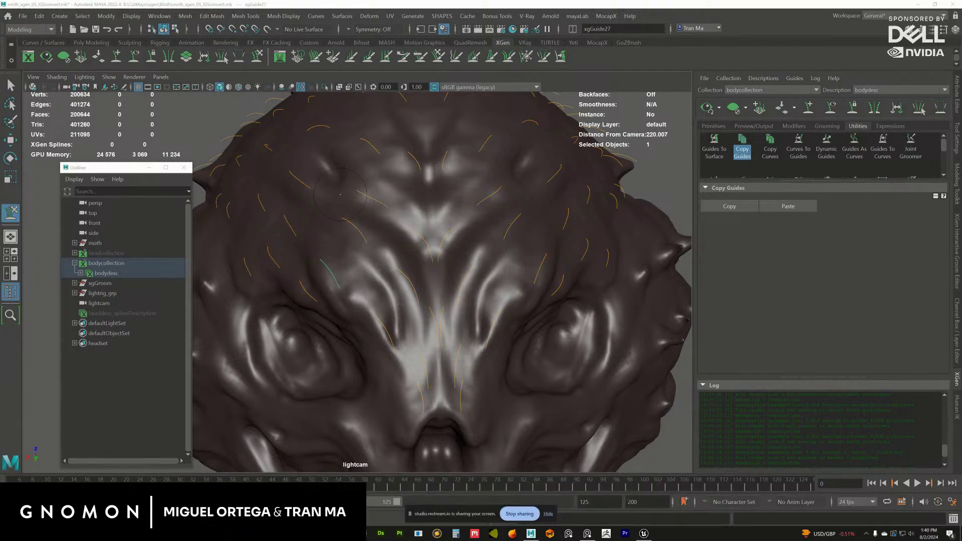
pyautogui.keyDown('alt'); pyautogui.moveTo(402, 290); pyautogui.dragTo(373, 303); pyautogui.keyUp('alt')
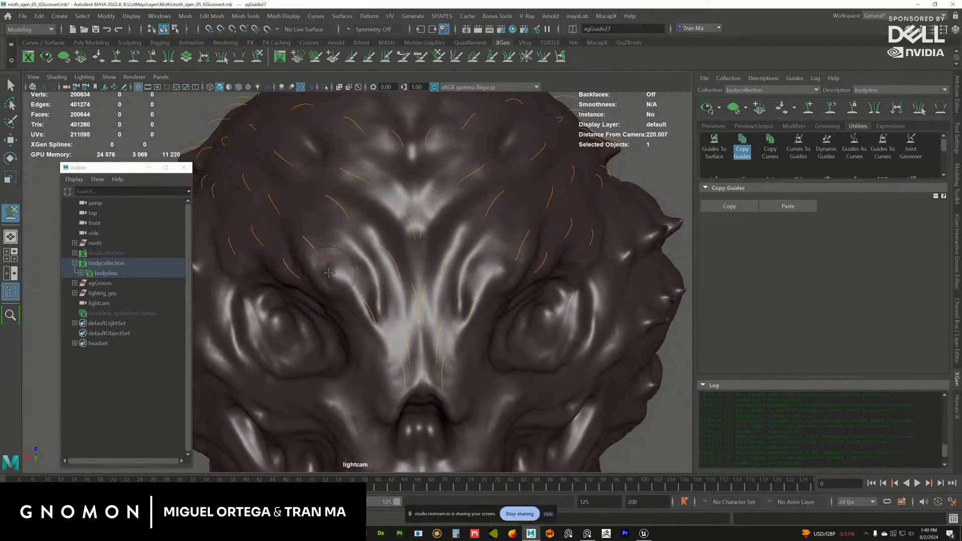
pyautogui.keyDown('alt'); pyautogui.moveTo(328, 273); pyautogui.dragTo(496, 248); pyautogui.keyUp('alt')
# - Sculpt the mirrored guide above the inner edge of the opposite oval hollow so it lines up with the surface folds
pyautogui.press('w')
pyautogui.click(472, 243)
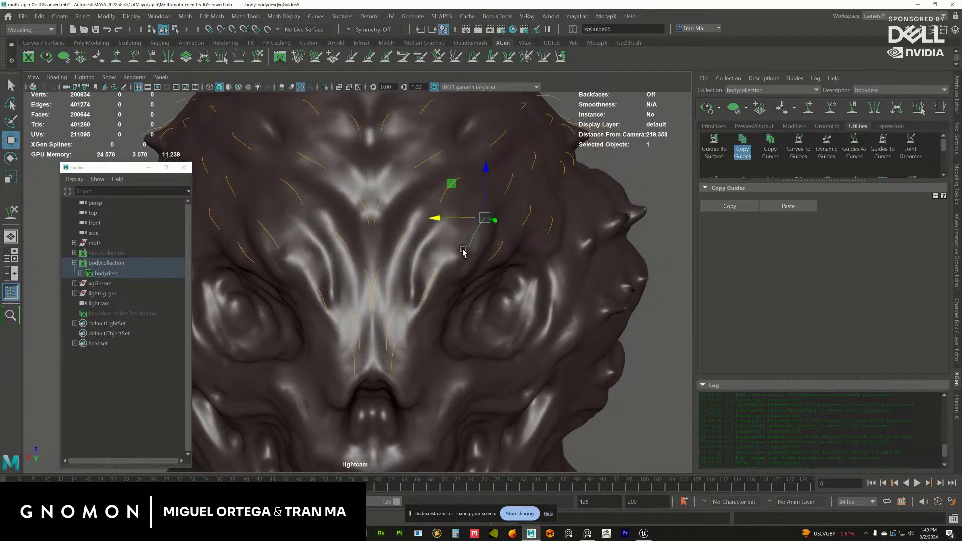
pyautogui.press('y')
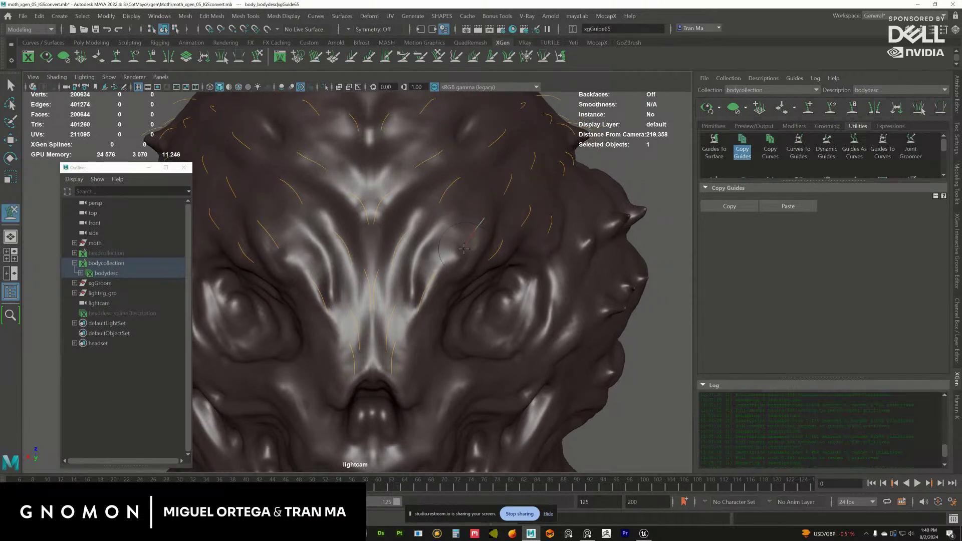
pyautogui.scroll(-5, 464, 249)
pyautogui.keyDown('alt'); pyautogui.moveTo(464, 249); pyautogui.dragTo(489, 226); pyautogui.keyUp('alt')
# - Preview the generated body hair with the primitive settings shown and examine the coverage between the guides up close
pyautogui.press('w')
pyautogui.click(714, 127)
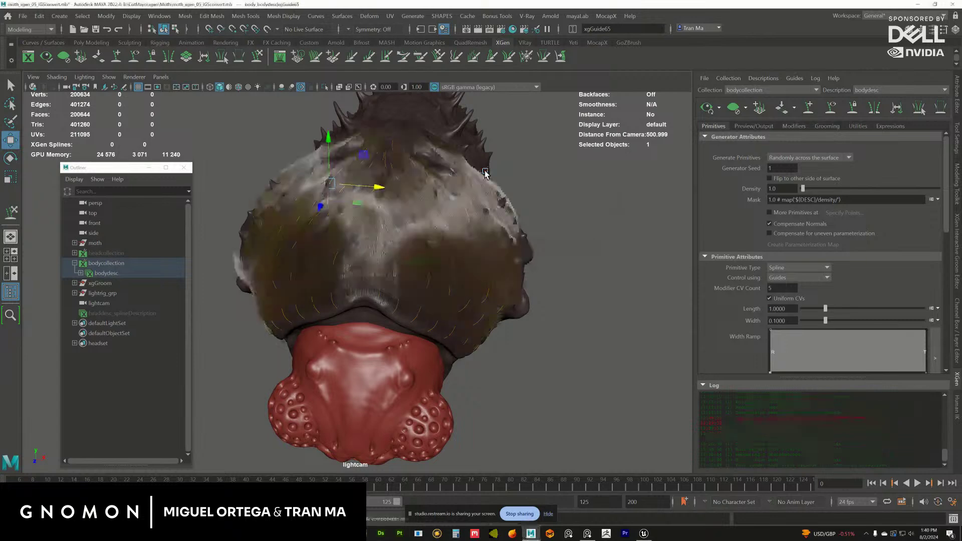
pyautogui.keyDown('alt'); pyautogui.moveTo(486, 180); pyautogui.dragTo(617, 266); pyautogui.keyUp('alt')
pyautogui.click(617, 266)
pyautogui.moveTo(481, 255)
pyautogui.keyDown('alt'); pyautogui.mouseDown()
pyautogui.moveTo(437, 227)
pyautogui.moveTo(473, 221)
pyautogui.moveTo(423, 232)
pyautogui.moveTo(453, 237)
pyautogui.moveTo(443, 223)
pyautogui.moveTo(476, 213)
pyautogui.moveTo(453, 220)
pyautogui.moveTo(485, 229)
pyautogui.moveTo(466, 221)
pyautogui.moveTo(498, 266)
pyautogui.moveTo(493, 243)
pyautogui.moveTo(414, 262)
pyautogui.moveTo(382, 241)
pyautogui.moveTo(404, 251)
pyautogui.moveTo(502, 179)
pyautogui.mouseUp(); pyautogui.keyUp('alt')
# - Add a guide in the gap on the fold beside the oval hollow and sculpt it to follow its neighbours
pyautogui.press('y')
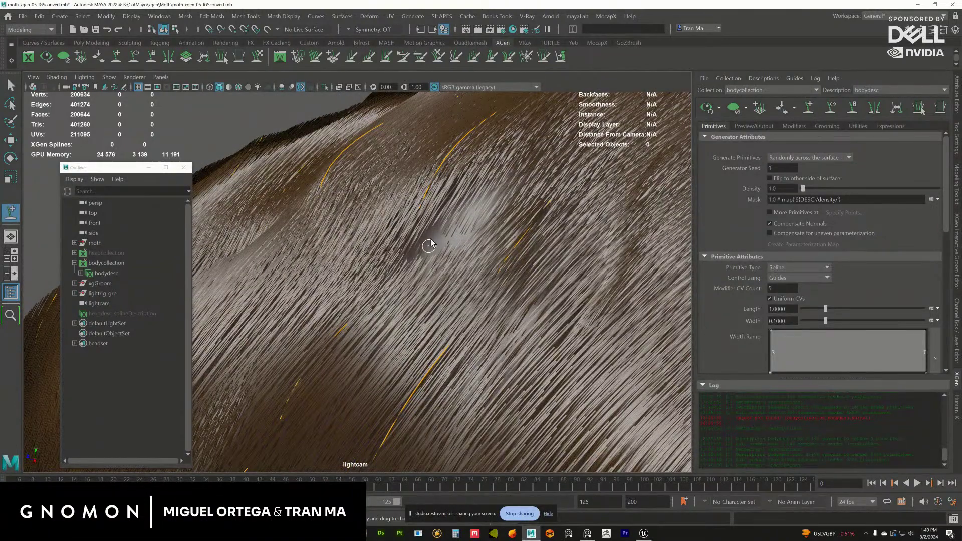
pyautogui.click(476, 198)
pyautogui.keyDown('alt'); pyautogui.moveTo(475, 204); pyautogui.dragTo(423, 263); pyautogui.keyUp('alt')
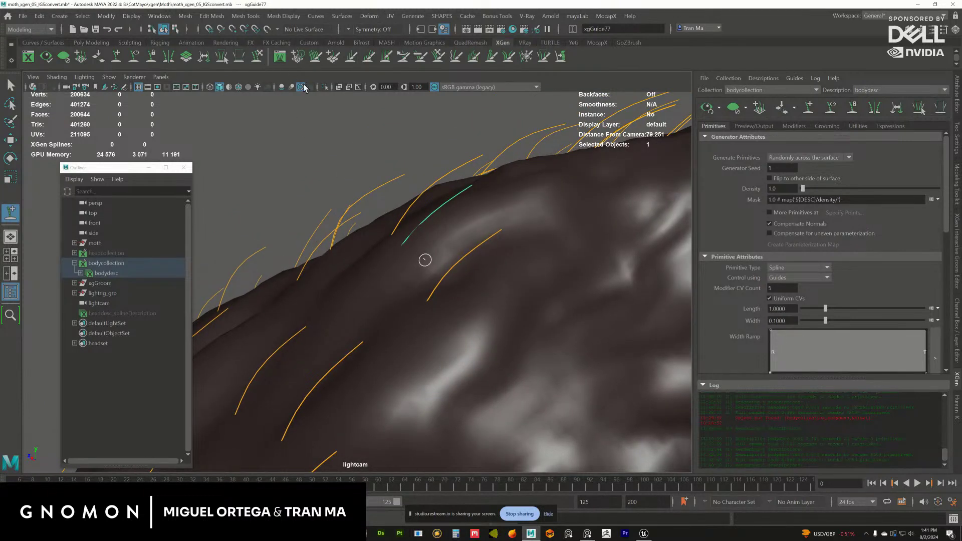
pyautogui.press('y')
pyautogui.moveTo(425, 222)
pyautogui.mouseDown()
pyautogui.moveTo(393, 253)
pyautogui.moveTo(434, 207)
pyautogui.moveTo(398, 251)
pyautogui.moveTo(414, 263)
pyautogui.moveTo(422, 229)
pyautogui.moveTo(472, 269)
pyautogui.mouseUp()
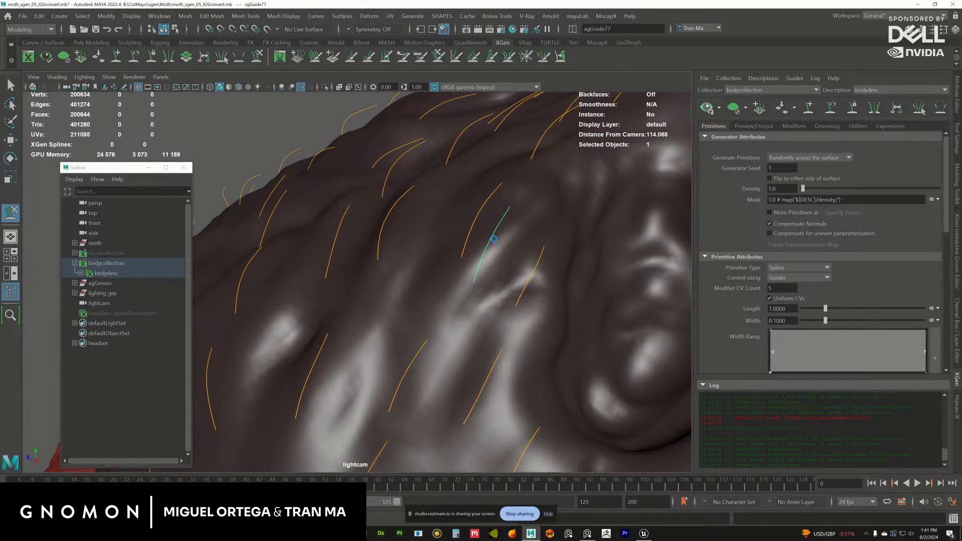
pyautogui.moveTo(494, 238)
pyautogui.mouseDown()
pyautogui.moveTo(461, 196)
pyautogui.moveTo(421, 200)
pyautogui.moveTo(421, 208)
pyautogui.moveTo(458, 217)
pyautogui.mouseUp()
# - Examine the updated hair preview and the bare guides around the new guide, the small pit and the oval hollow
pyautogui.scroll(10, 458, 217)
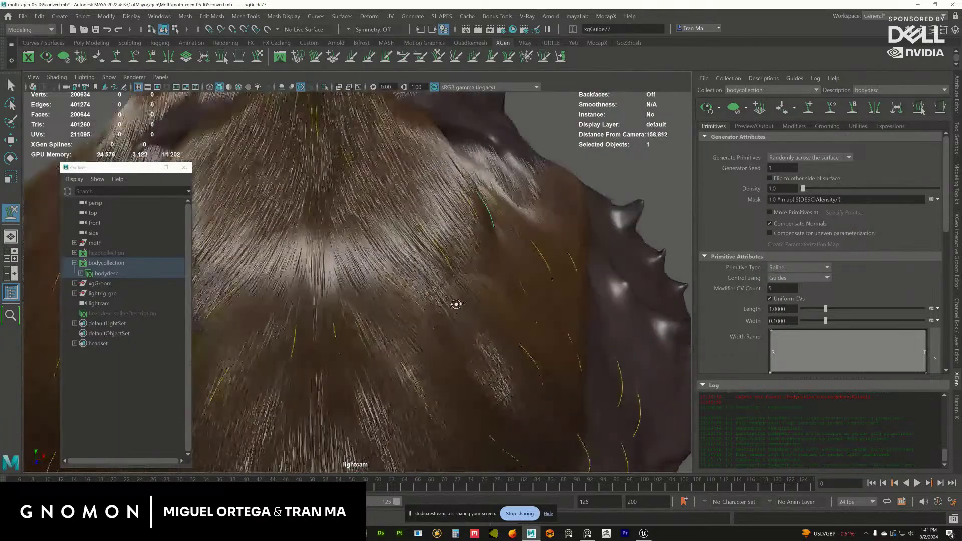
pyautogui.keyDown('alt'); pyautogui.moveTo(442, 248); pyautogui.dragTo(450, 274); pyautogui.keyUp('alt')
pyautogui.keyDown('alt'); pyautogui.moveTo(450, 273); pyautogui.dragTo(436, 274, button='right'); pyautogui.keyUp('alt')
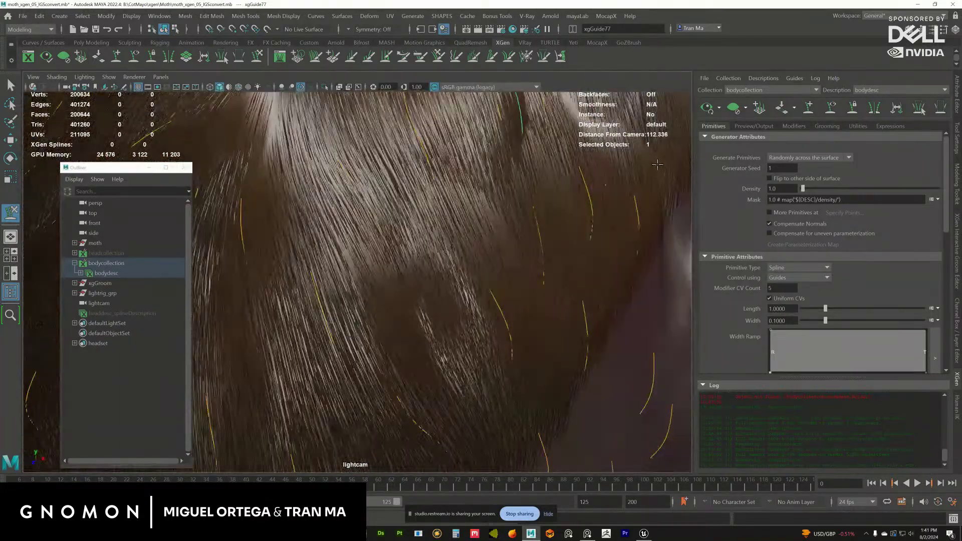
pyautogui.click(721, 111)
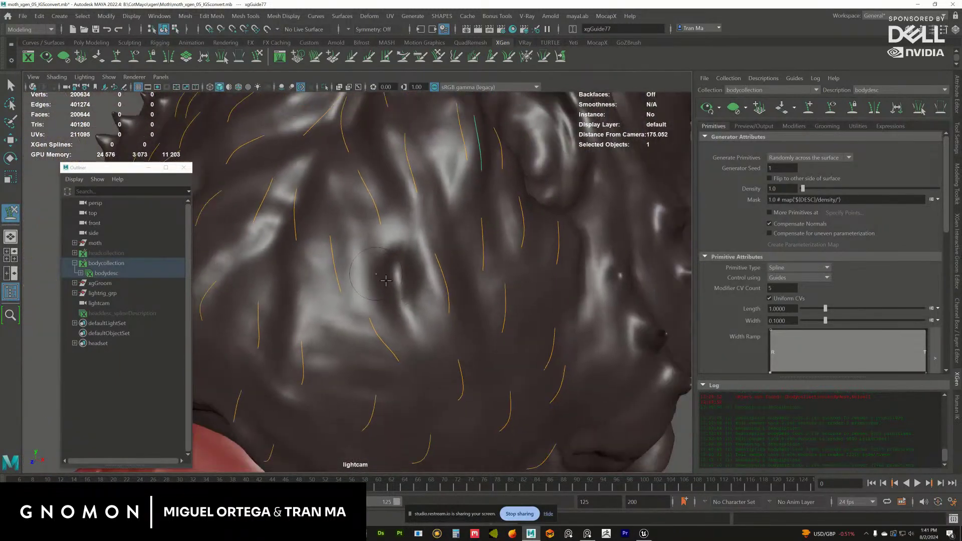
pyautogui.scroll(-5, 386, 280)
pyautogui.keyDown('alt'); pyautogui.moveTo(386, 281); pyautogui.dragTo(431, 236); pyautogui.keyUp('alt')
pyautogui.scroll(3, 431, 235)
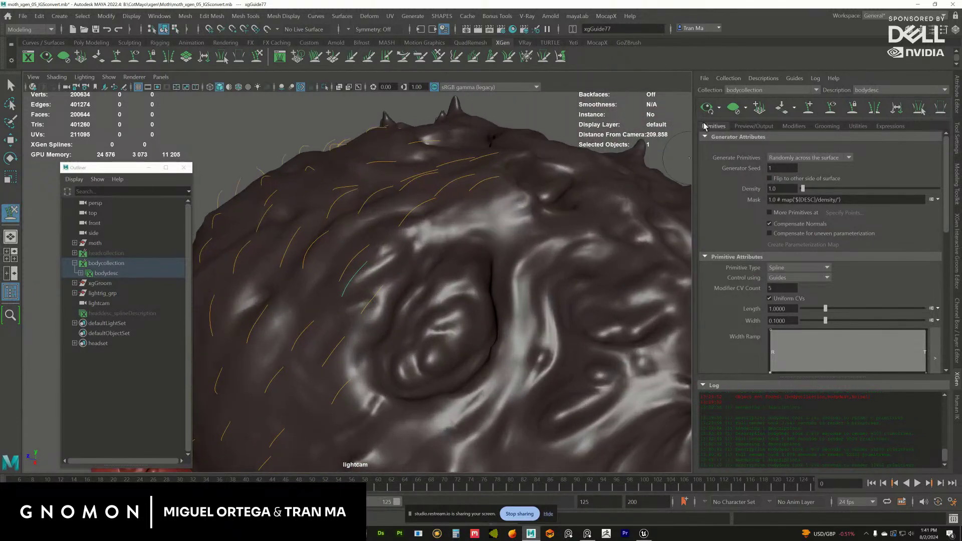
pyautogui.scroll(2, 361, 270)
pyautogui.keyDown('alt'); pyautogui.moveTo(361, 271); pyautogui.dragTo(440, 268); pyautogui.keyUp('alt')
pyautogui.scroll(2, 441, 266)
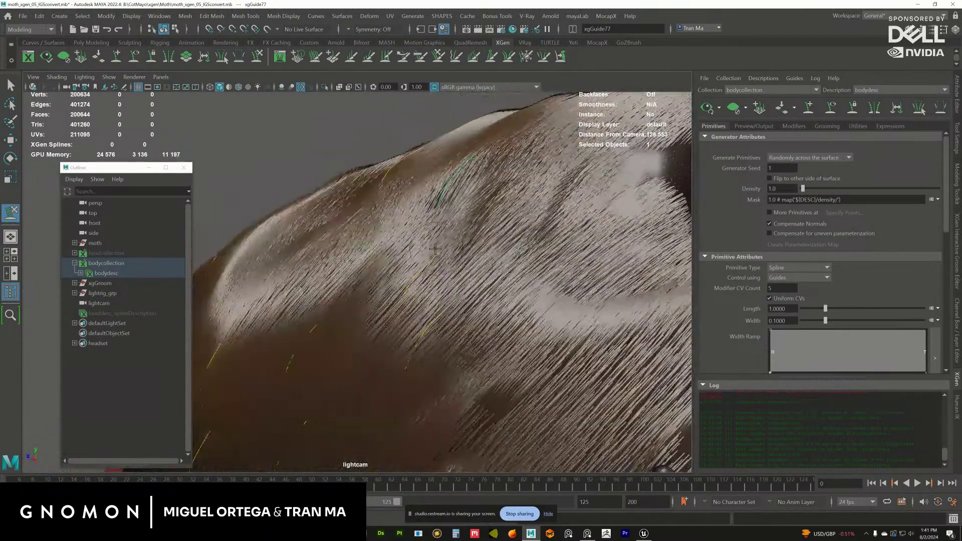
pyautogui.scroll(2, 435, 249)
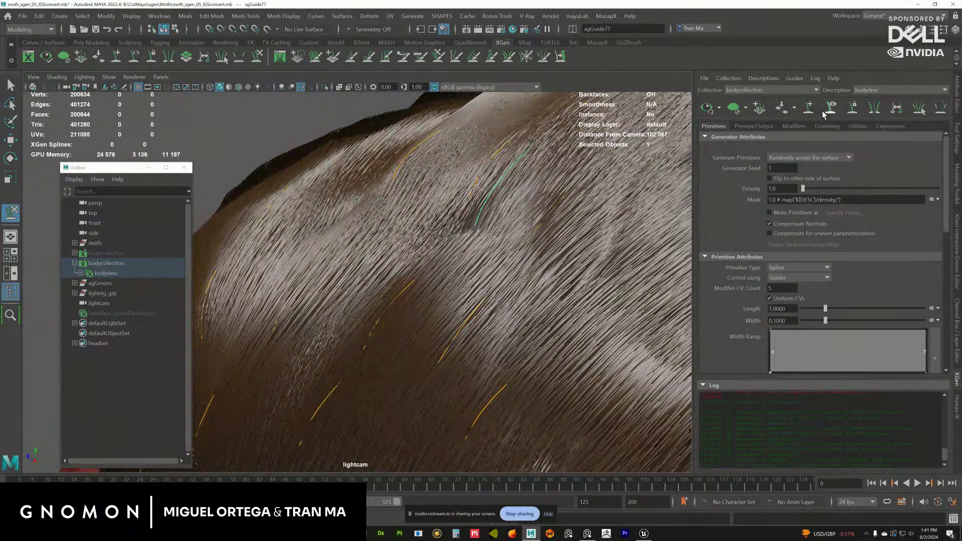
# - Add a guide in the empty area beside the newly sculpted guide and rotate it to match the surrounding hair direction
pyautogui.click(826, 110)
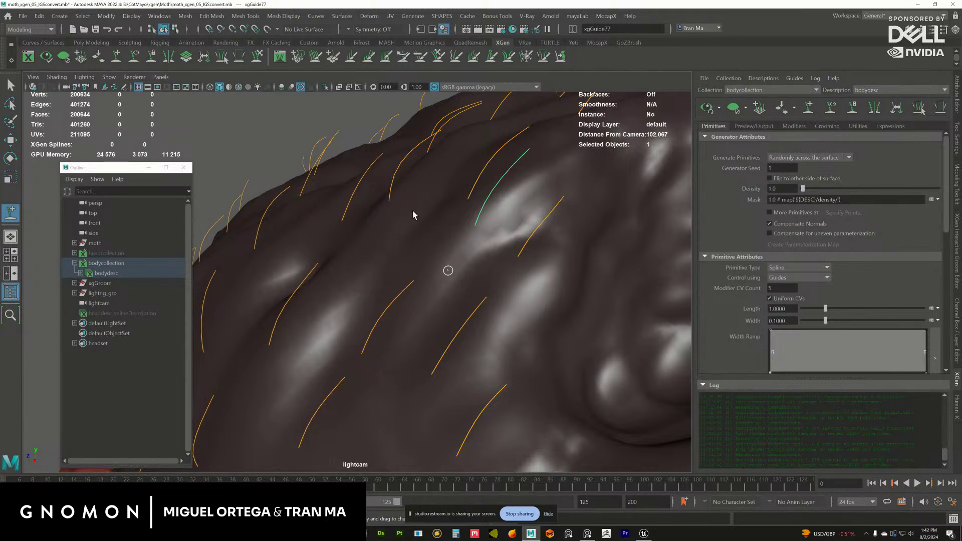
pyautogui.moveTo(379, 259)
pyautogui.keyDown('alt'); pyautogui.mouseDown()
pyautogui.moveTo(374, 254)
pyautogui.moveTo(425, 285)
pyautogui.moveTo(388, 261)
pyautogui.mouseUp(); pyautogui.keyUp('alt')
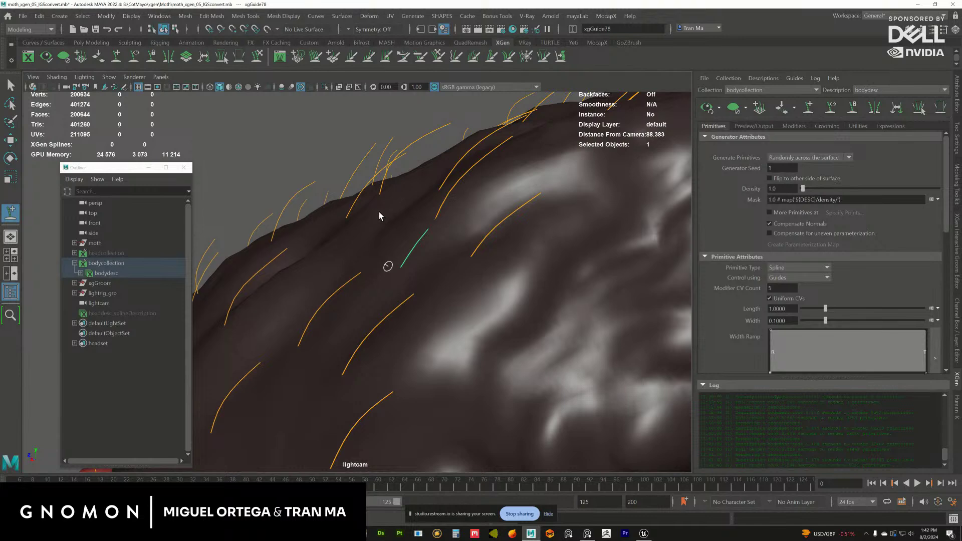
pyautogui.press('e')
pyautogui.keyDown('alt'); pyautogui.moveTo(391, 198); pyautogui.dragTo(541, 232); pyautogui.keyUp('alt')
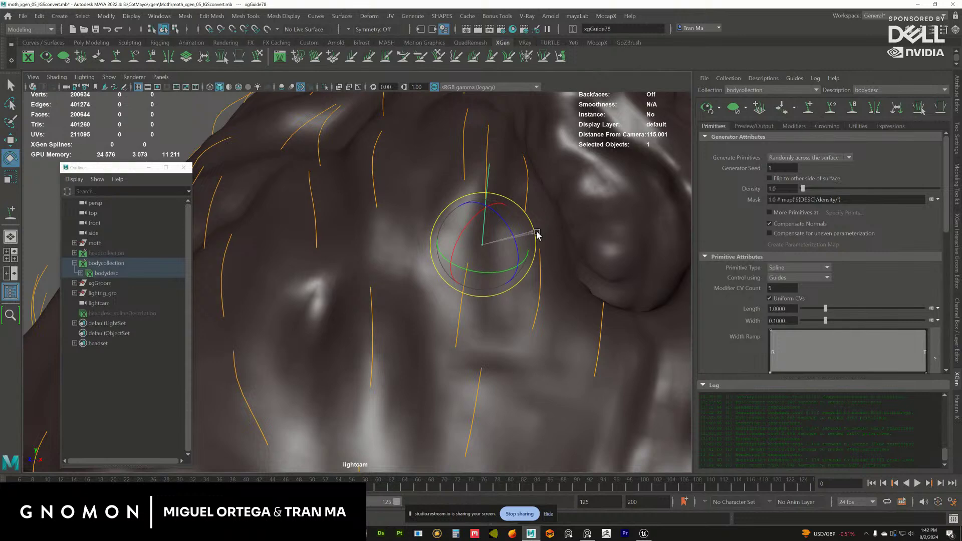
pyautogui.keyDown('alt'); pyautogui.moveTo(497, 267); pyautogui.dragTo(420, 291); pyautogui.keyUp('alt')
# - Place further guides in the remaining gaps around the small pit and along the folds near the oval hollow
pyautogui.click(809, 108)
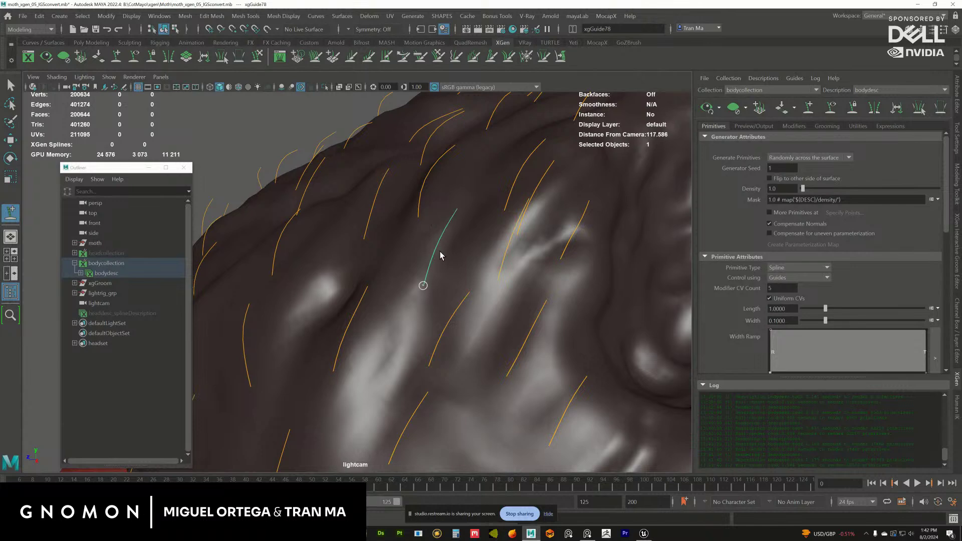
pyautogui.keyDown('alt'); pyautogui.moveTo(441, 254); pyautogui.dragTo(404, 264); pyautogui.keyUp('alt')
pyautogui.keyDown('alt'); pyautogui.moveTo(439, 269); pyautogui.dragTo(447, 244); pyautogui.keyUp('alt')
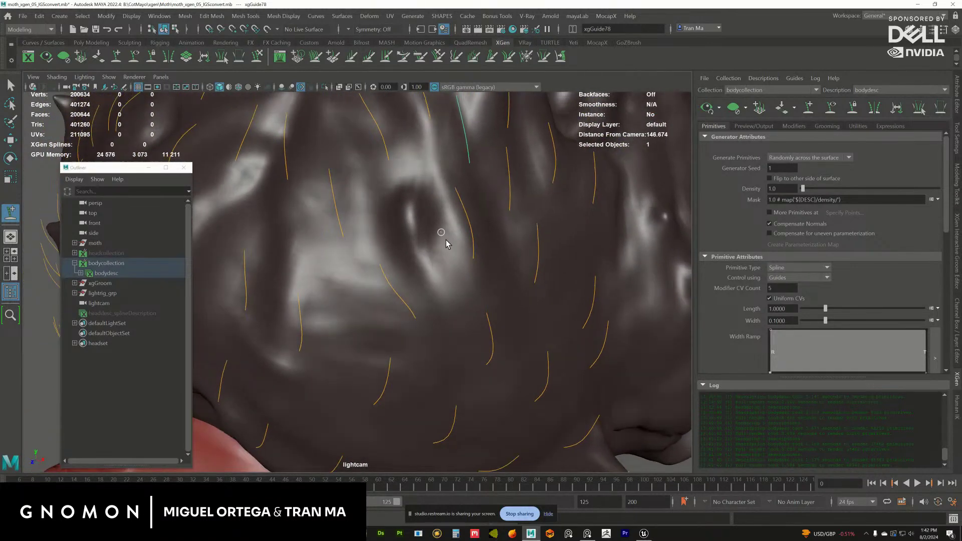
pyautogui.click(448, 244)
pyautogui.keyDown('alt'); pyautogui.moveTo(446, 191); pyautogui.dragTo(446, 284); pyautogui.keyUp('alt')
pyautogui.click(417, 248)
pyautogui.keyDown('alt'); pyautogui.moveTo(446, 284); pyautogui.dragTo(421, 193, button='right'); pyautogui.keyUp('alt')
pyautogui.keyDown('alt'); pyautogui.moveTo(429, 157); pyautogui.dragTo(386, 229, button='middle'); pyautogui.keyUp('alt')
pyautogui.click(363, 237)
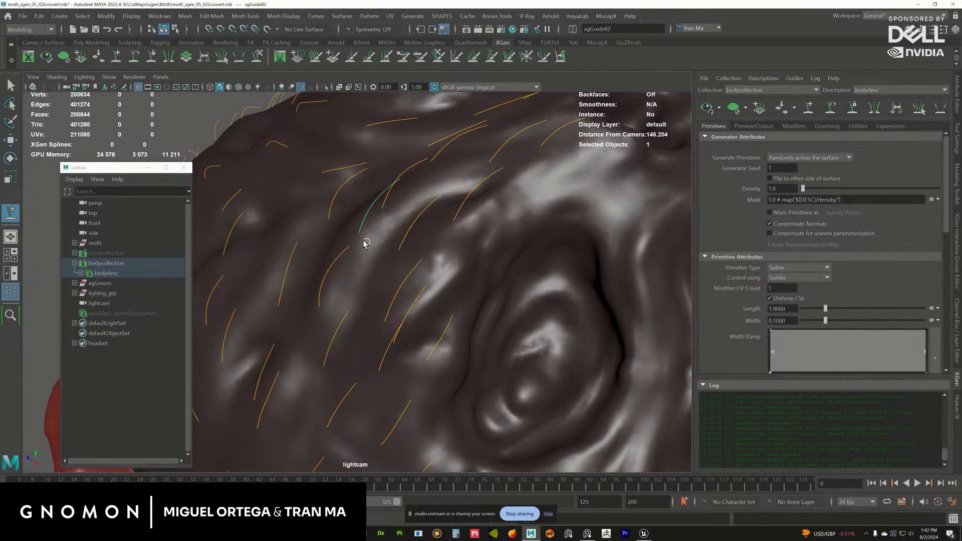
# - Place another guide on the fold above the oval hollow, undoing the first placement, and sculpt it along the fold
pyautogui.moveTo(366, 240)
pyautogui.keyDown('alt'); pyautogui.mouseDown()
pyautogui.moveTo(333, 230)
pyautogui.moveTo(350, 247)
pyautogui.moveTo(360, 243)
pyautogui.moveTo(360, 256)
pyautogui.mouseUp(); pyautogui.keyUp('alt')
pyautogui.click(362, 244)
pyautogui.hotkey('ctrl', 'z')
pyautogui.click(365, 238)
pyautogui.scroll(2, 365, 237)
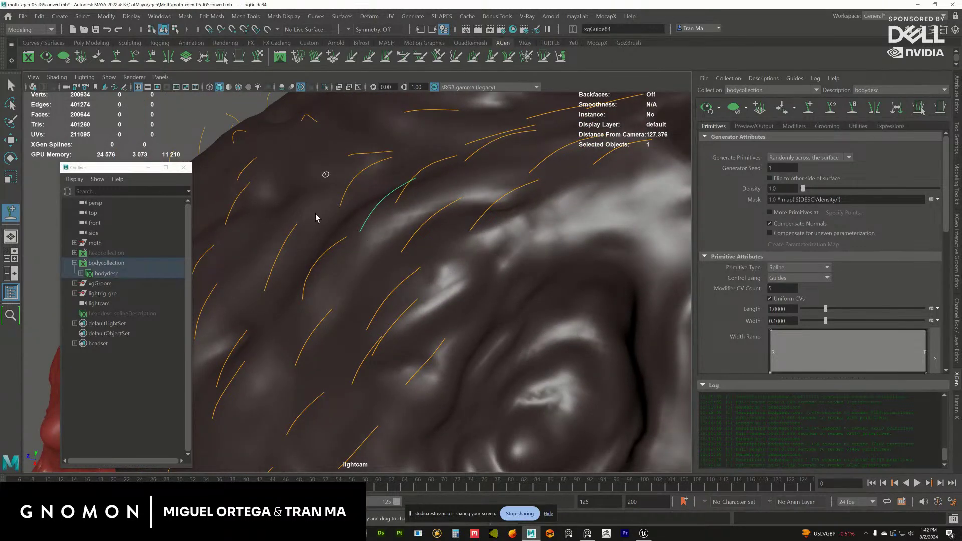
pyautogui.keyDown('alt'); pyautogui.moveTo(352, 197); pyautogui.dragTo(341, 200); pyautogui.keyUp('alt')
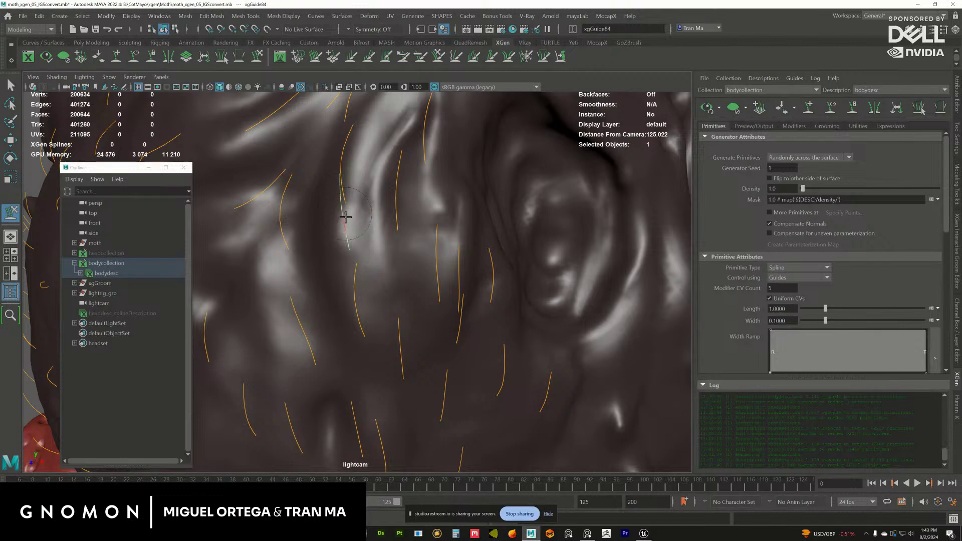
pyautogui.moveTo(344, 232)
pyautogui.keyDown('alt'); pyautogui.mouseDown()
pyautogui.moveTo(367, 236)
pyautogui.moveTo(362, 213)
pyautogui.moveTo(382, 223)
pyautogui.moveTo(339, 217)
pyautogui.moveTo(356, 213)
pyautogui.moveTo(389, 228)
pyautogui.moveTo(390, 196)
pyautogui.mouseUp(); pyautogui.keyUp('alt')
# - Sculpt the existing guide beside the central ridge on the upper body to follow the hair flow, and save the scene
pyautogui.press('w')
pyautogui.click(378, 251)
pyautogui.click(256, 57)
pyautogui.keyDown('alt'); pyautogui.moveTo(391, 195); pyautogui.dragTo(357, 240, button='right'); pyautogui.keyUp('alt')
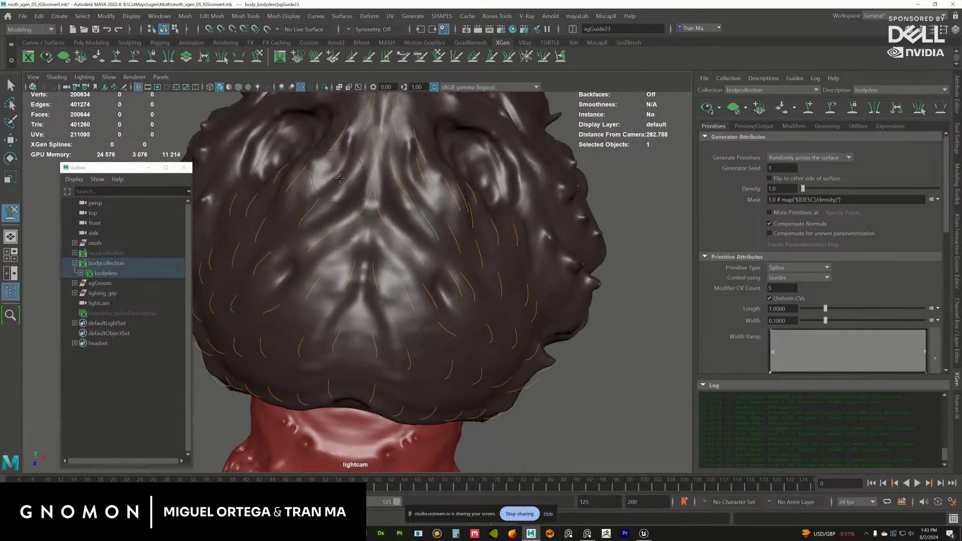
pyautogui.keyDown('alt'); pyautogui.moveTo(356, 240); pyautogui.dragTo(383, 208); pyautogui.keyUp('alt')
pyautogui.press('w')
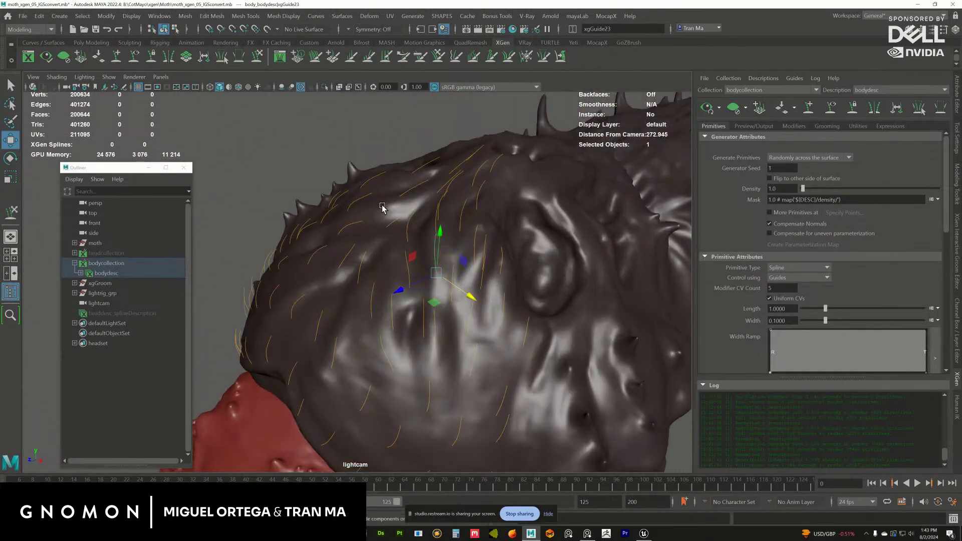
pyautogui.hotkey('ctrl', 's')
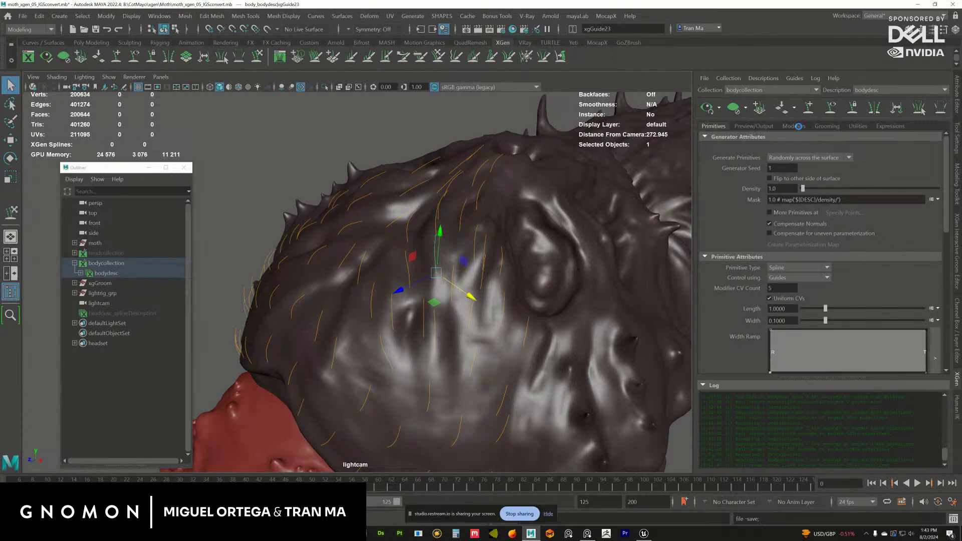
# - Add a Clumping modifier to the body hair description
pyautogui.click(793, 127)
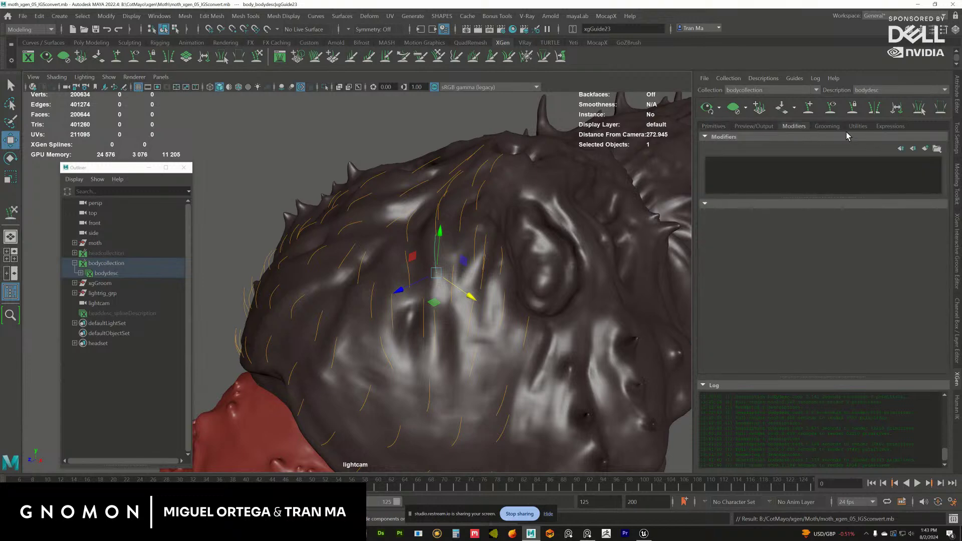
pyautogui.click(926, 149)
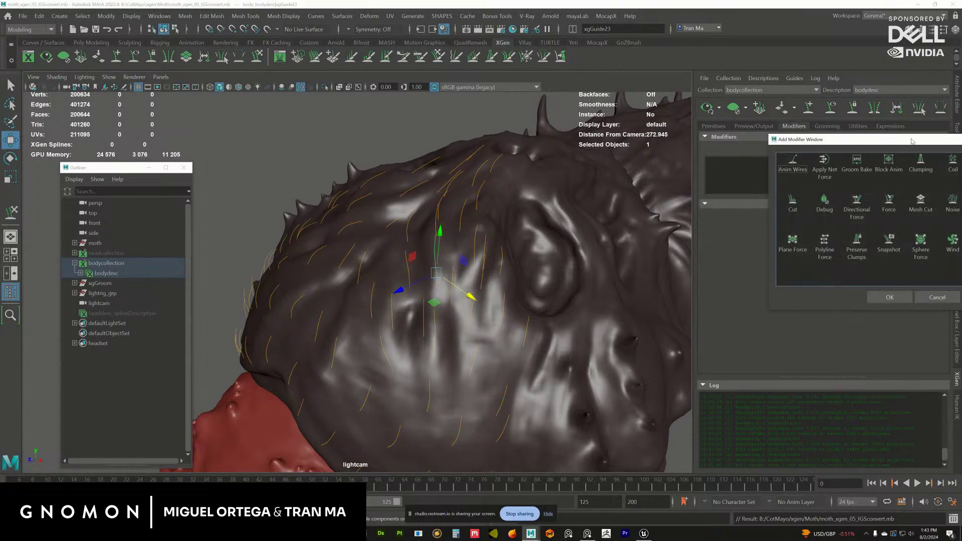
pyautogui.moveTo(912, 141); pyautogui.dragTo(820, 137)
pyautogui.click(829, 159)
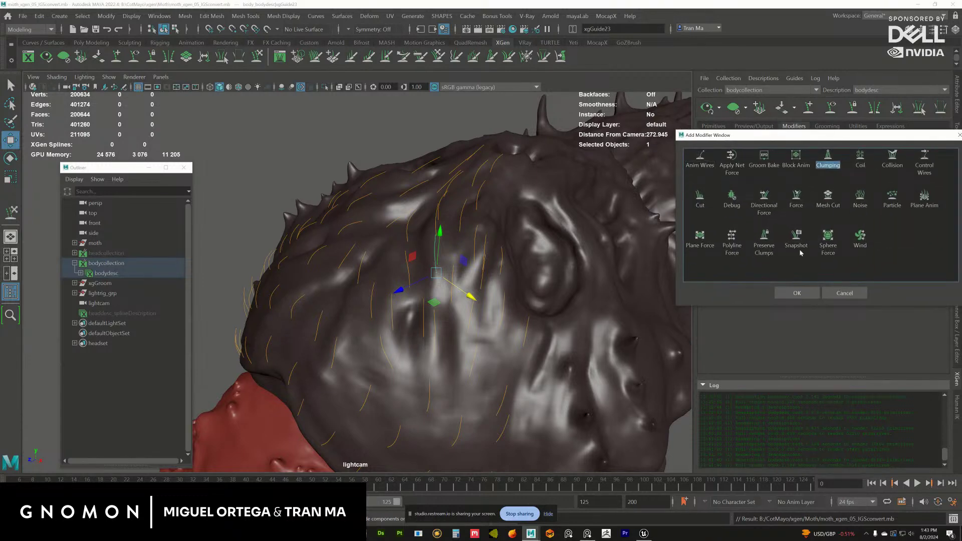
pyautogui.click(797, 293)
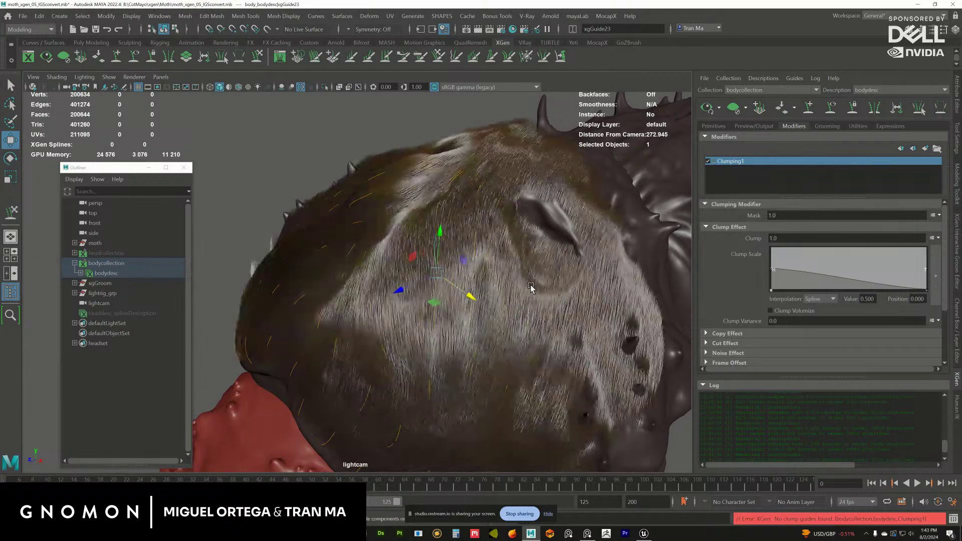
# - Set up the clumping maps, generate clump points at density 1.0 and inspect their distribution over the body
pyautogui.keyDown('alt'); pyautogui.moveTo(530, 290); pyautogui.dragTo(542, 194); pyautogui.keyUp('alt')
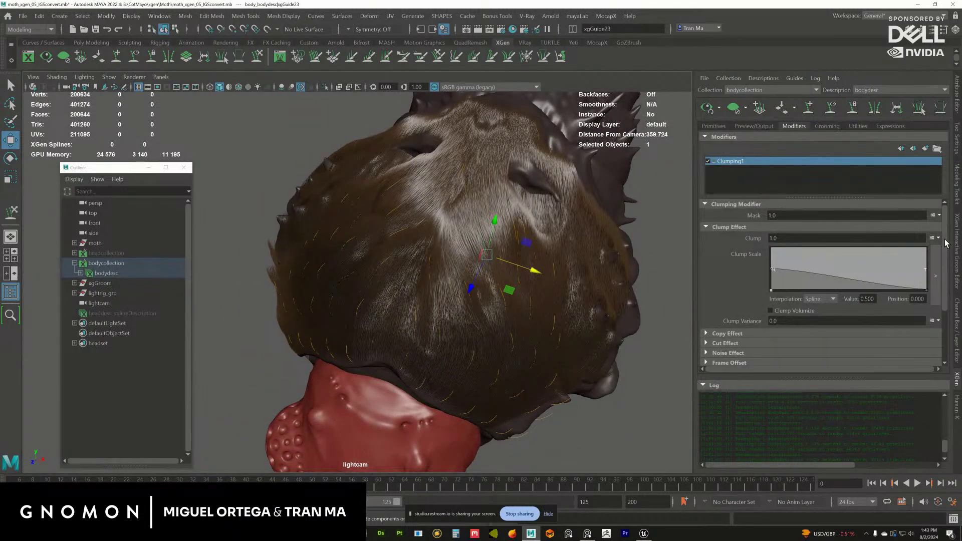
pyautogui.scroll(-3, 945, 239)
pyautogui.click(922, 341)
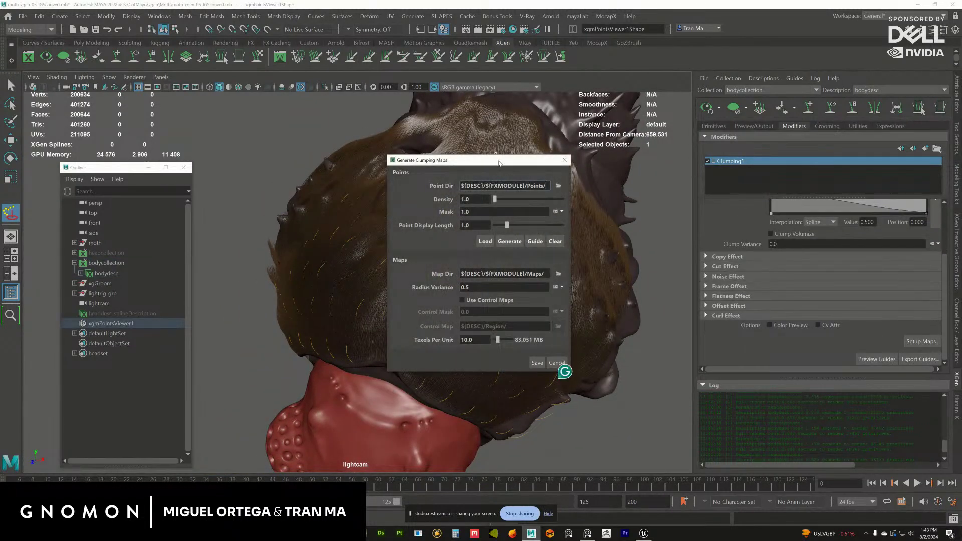
pyautogui.moveTo(500, 158); pyautogui.dragTo(716, 159)
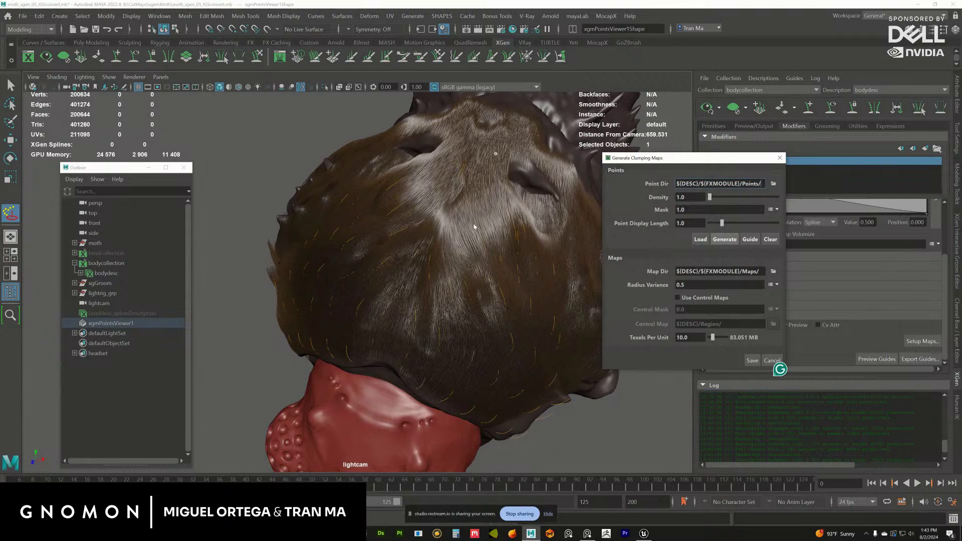
pyautogui.scroll(3, 474, 227)
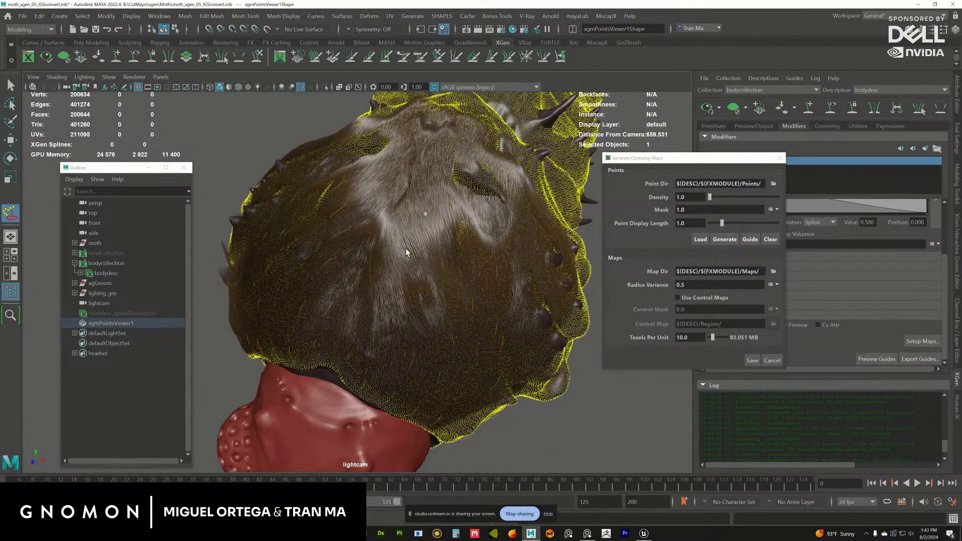
pyautogui.keyDown('alt'); pyautogui.moveTo(403, 257); pyautogui.dragTo(396, 297); pyautogui.keyUp('alt')
pyautogui.scroll(3, 501, 308)
# - Reduce the clump point density to 0.4, regenerate the points, save the clumping maps and inspect the clumped hair
pyautogui.click(658, 179)
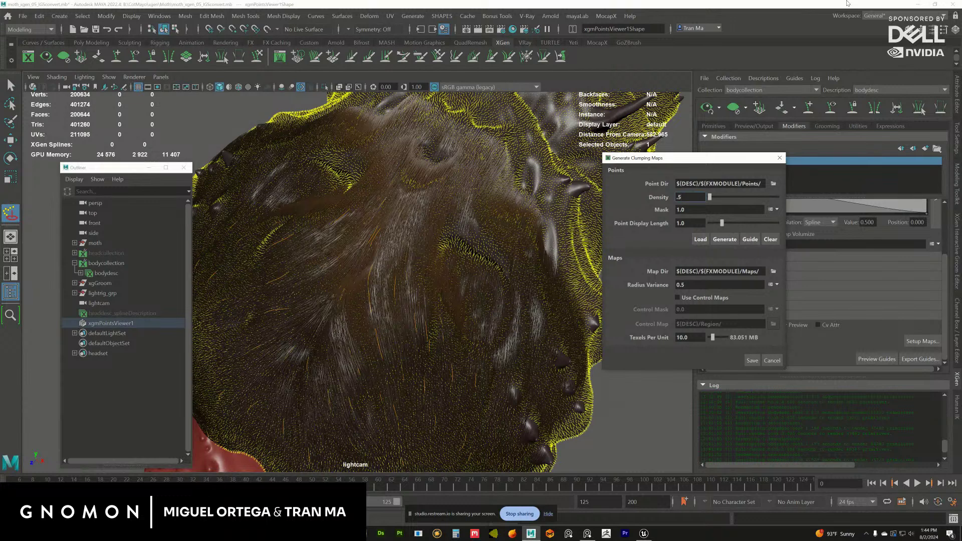
pyautogui.press('Return')
pyautogui.moveTo(638, 163); pyautogui.dragTo(643, 165)
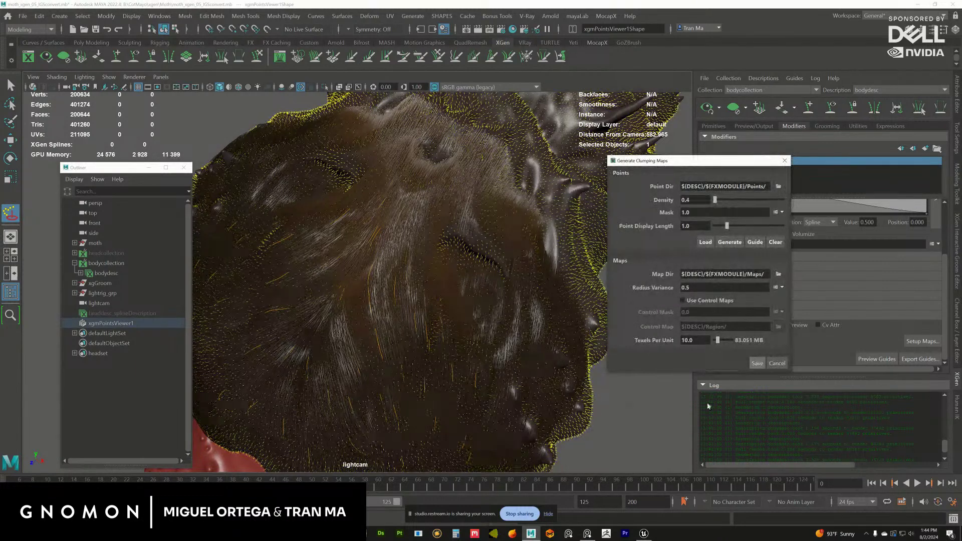
pyautogui.click(763, 363)
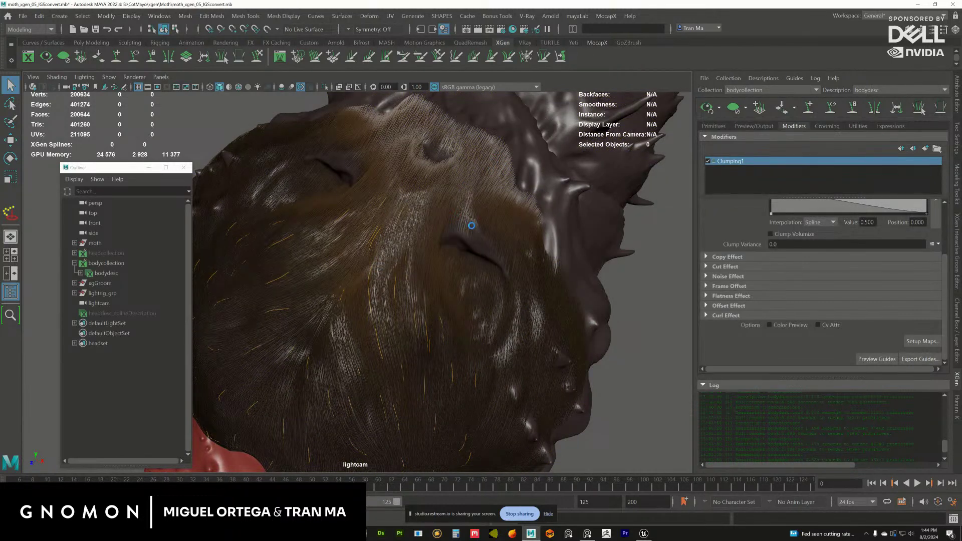
pyautogui.keyDown('alt'); pyautogui.moveTo(480, 238); pyautogui.dragTo(464, 197); pyautogui.keyUp('alt')
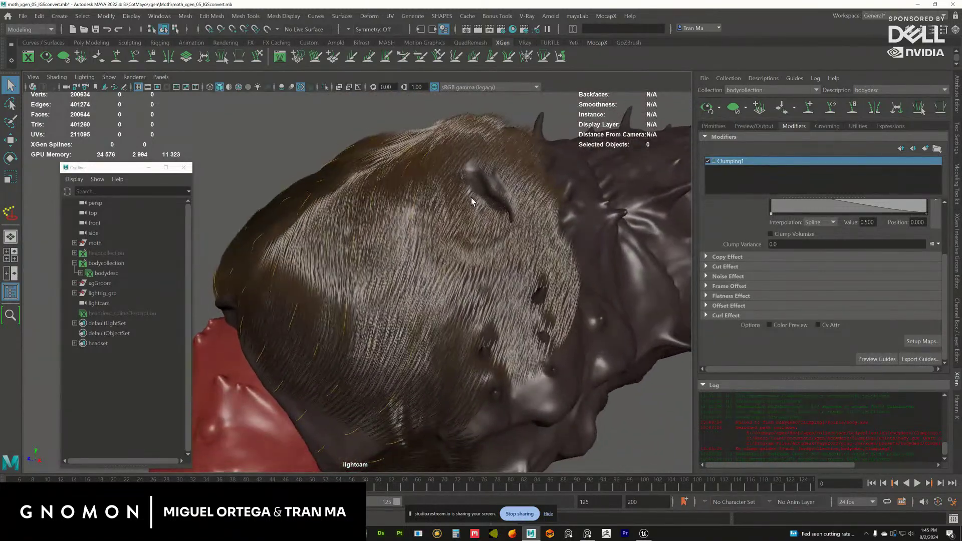
# - Examine the clumped body hair from the front, back and sides of the moth's body under scene lighting
pyautogui.press('w')
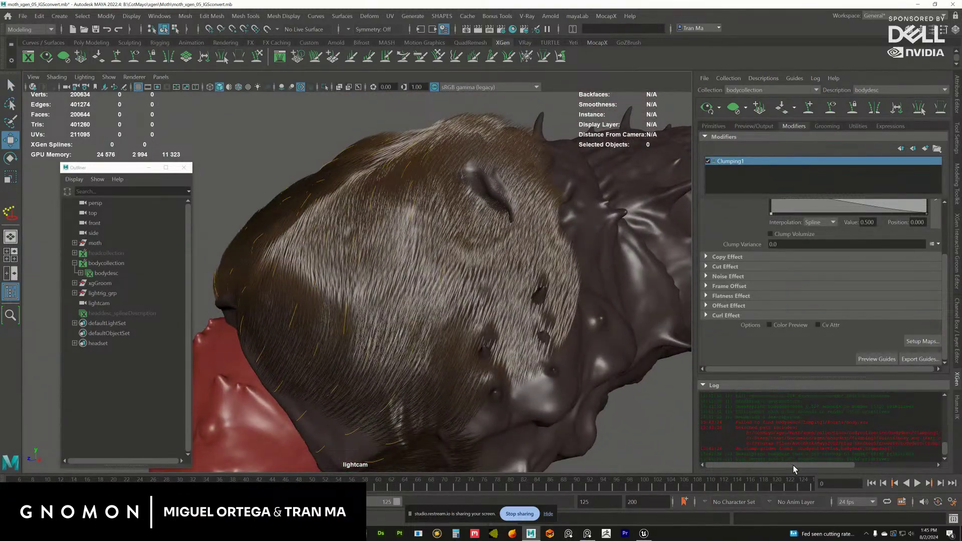
pyautogui.hscroll(2, 794, 465)
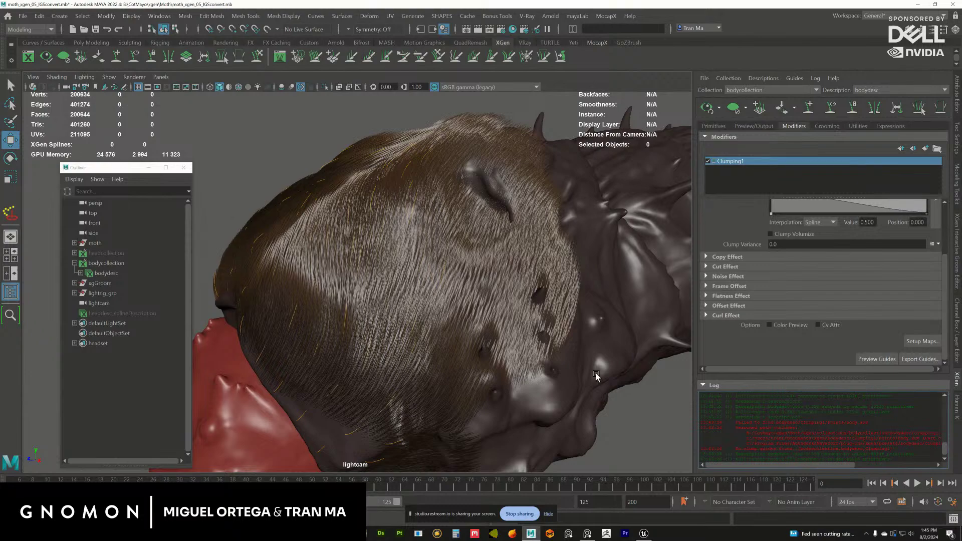
pyautogui.keyDown('alt'); pyautogui.moveTo(597, 373); pyautogui.dragTo(521, 278); pyautogui.keyUp('alt')
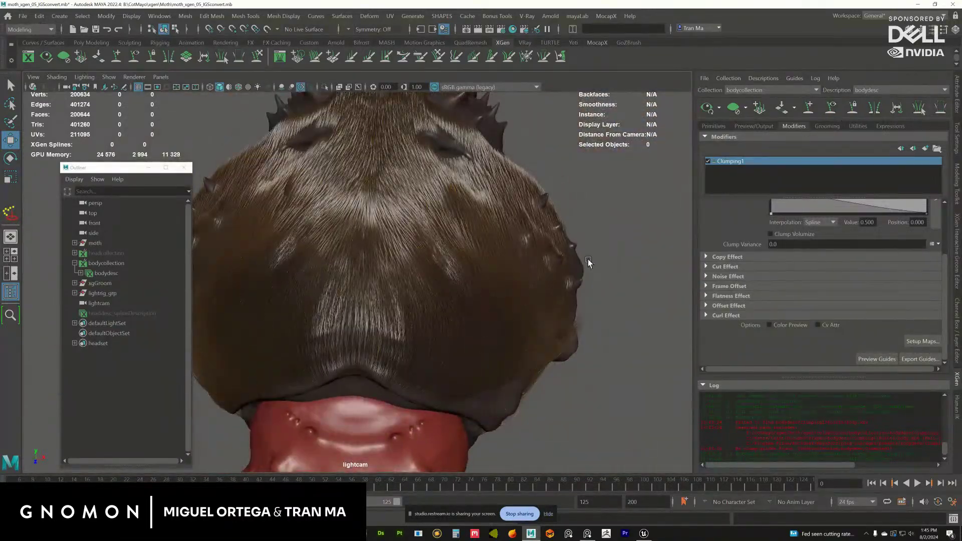
pyautogui.keyDown('alt'); pyautogui.moveTo(588, 260); pyautogui.dragTo(623, 237); pyautogui.keyUp('alt')
pyautogui.press('7')
pyautogui.keyDown('alt'); pyautogui.moveTo(574, 266); pyautogui.dragTo(555, 258); pyautogui.keyUp('alt')
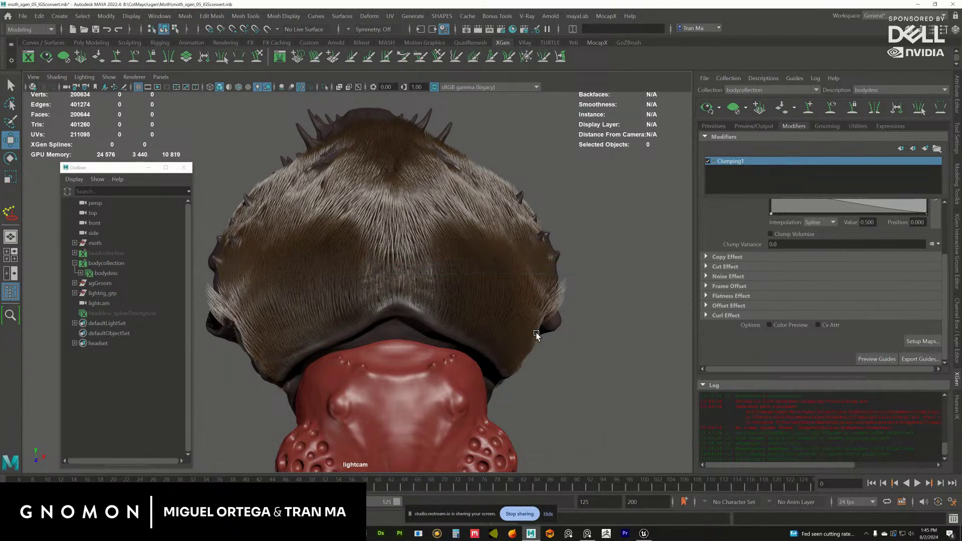
pyautogui.keyDown('alt'); pyautogui.moveTo(552, 341); pyautogui.dragTo(586, 265); pyautogui.keyUp('alt')
pyautogui.scroll(5, 586, 291)
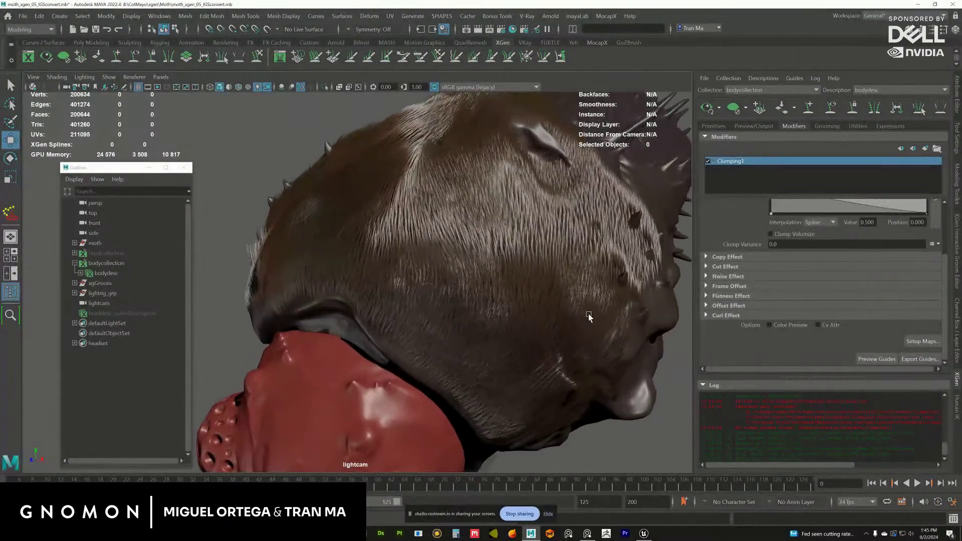
pyautogui.keyDown('alt'); pyautogui.moveTo(589, 317); pyautogui.dragTo(549, 298); pyautogui.keyUp('alt')
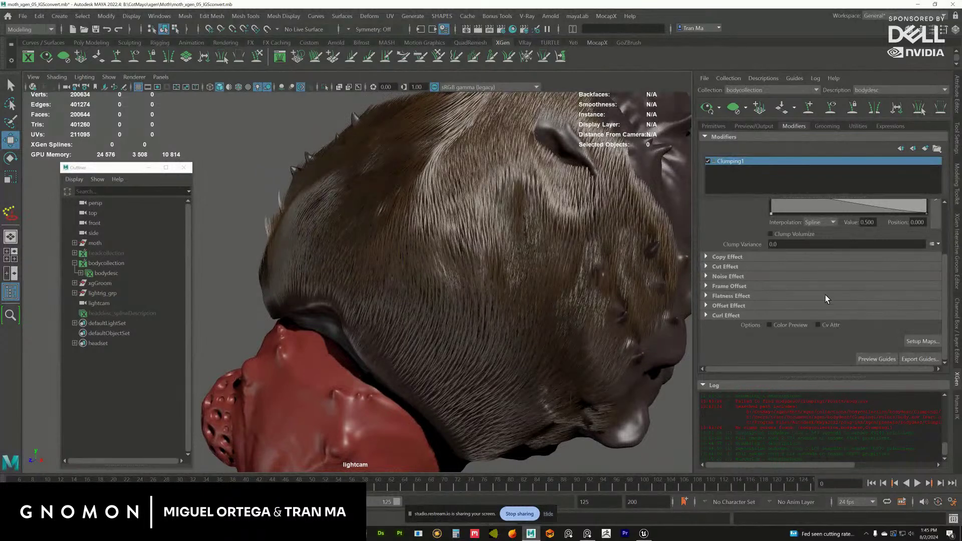
# - Set the clump point density to 0.2 in the body hair's clumping map settings
pyautogui.keyDown('alt'); pyautogui.moveTo(592, 320); pyautogui.dragTo(524, 266); pyautogui.keyUp('alt')
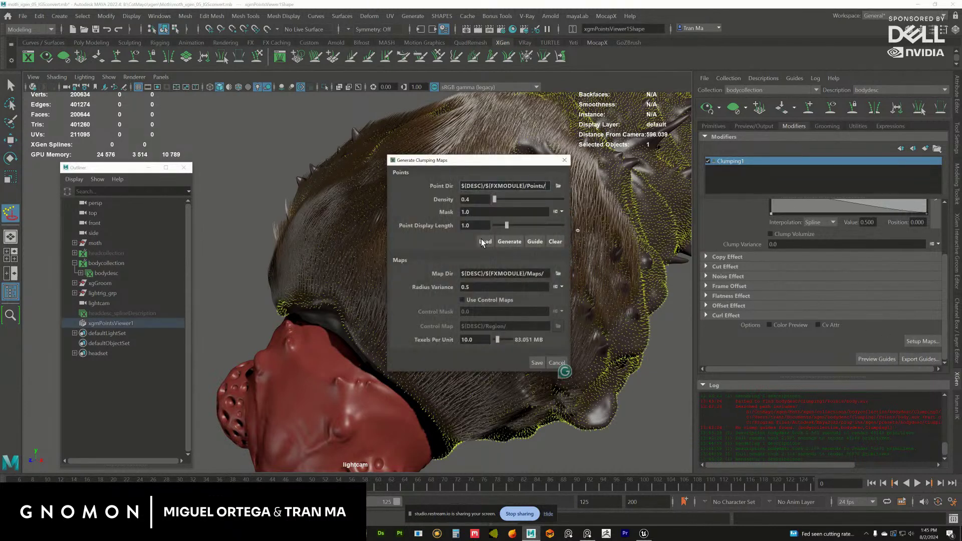
pyautogui.click(471, 200)
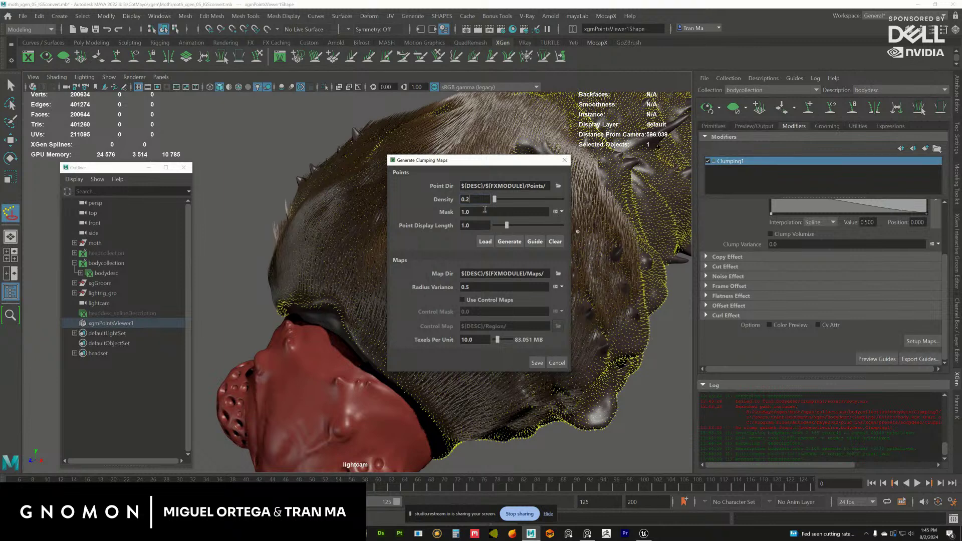
pyautogui.write('2')
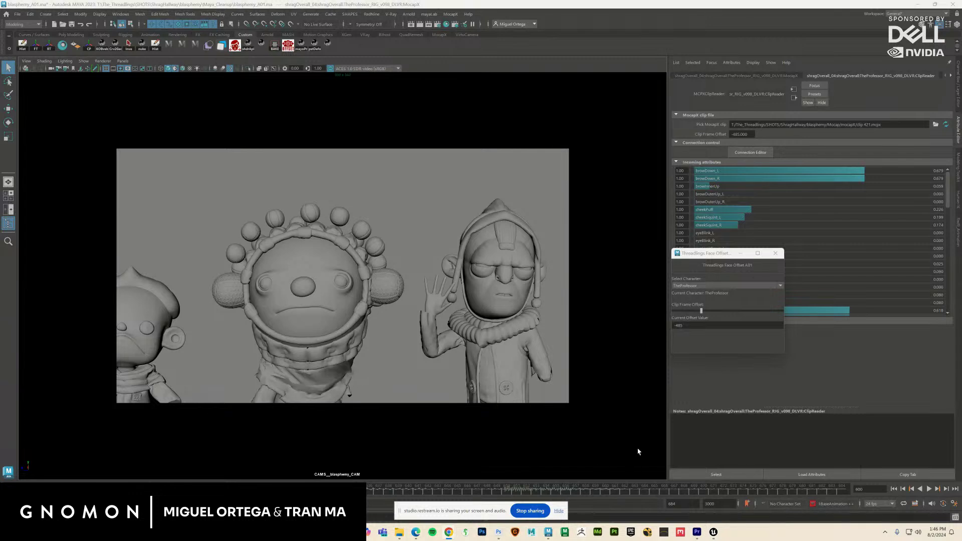
# - Switch to the blasphemy_A01 scene and play the shot repeatedly from the start to check the Professor's lip sync
pyautogui.click(929, 490)
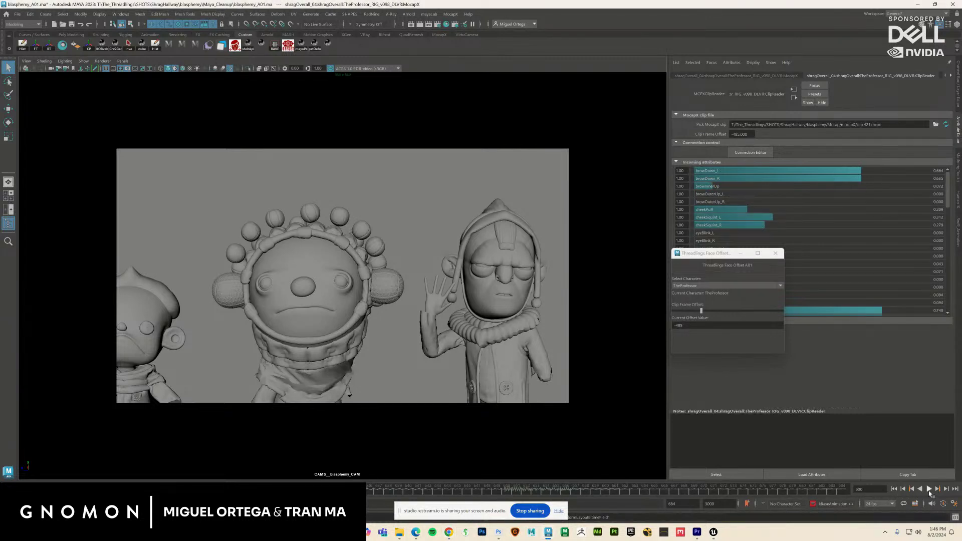
pyautogui.click(929, 490)
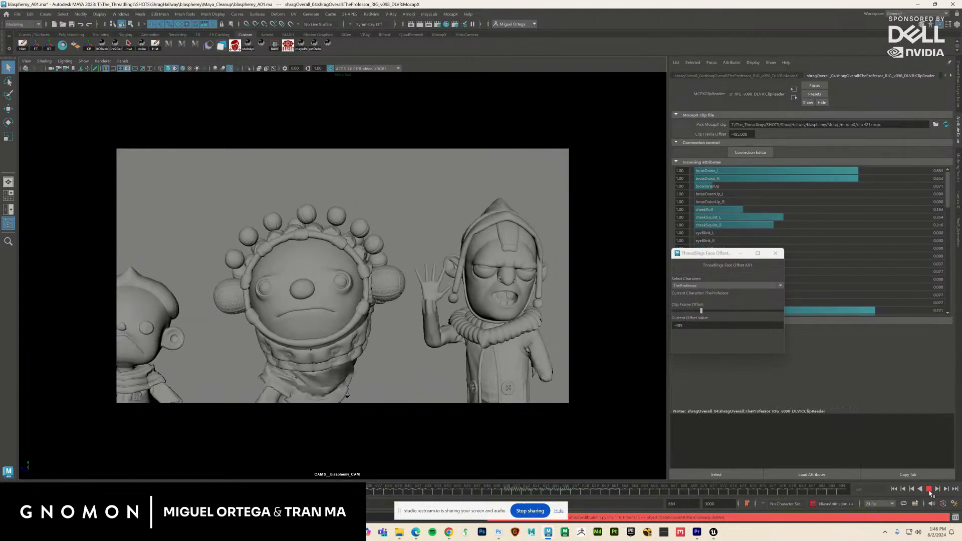
pyautogui.click(929, 490)
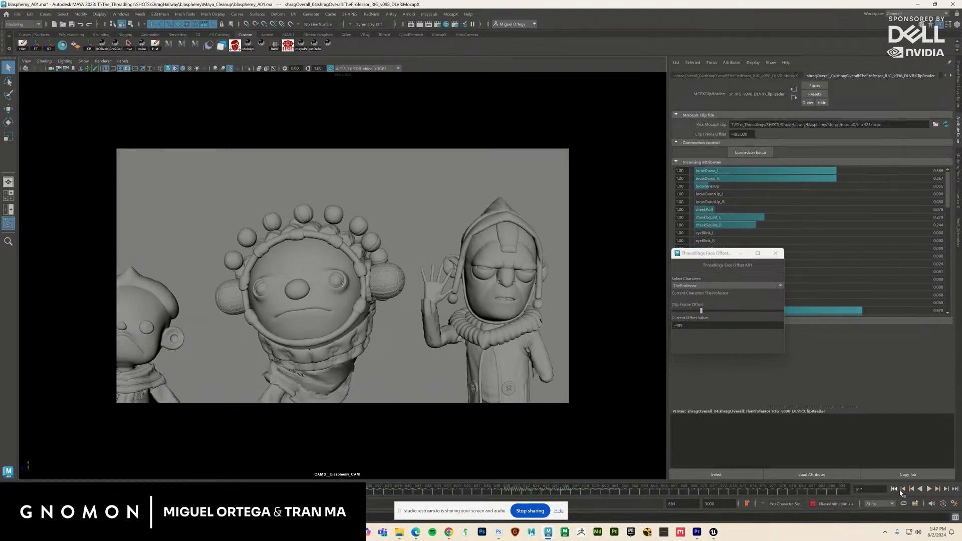
pyautogui.click(894, 489)
pyautogui.click(929, 491)
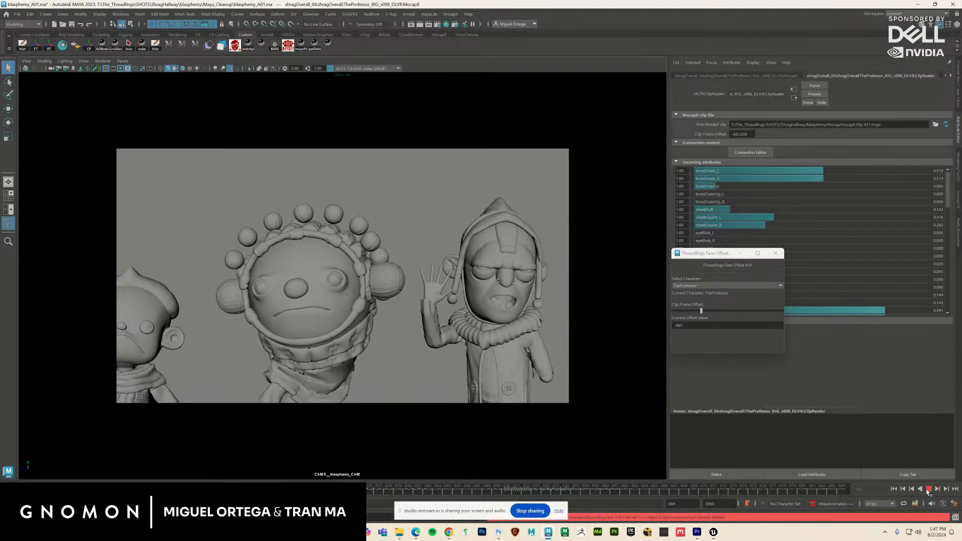
pyautogui.click(912, 489)
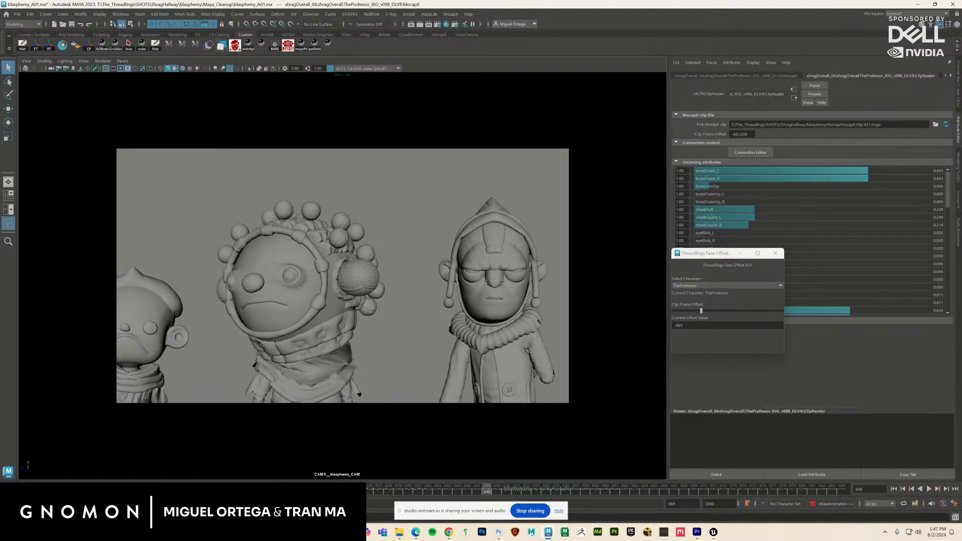
pyautogui.click(929, 489)
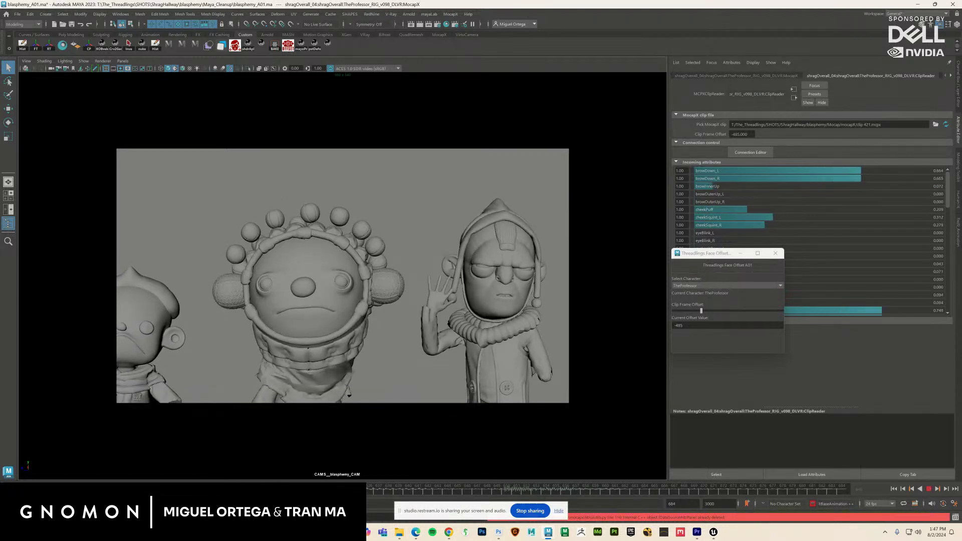
pyautogui.press('Escape')
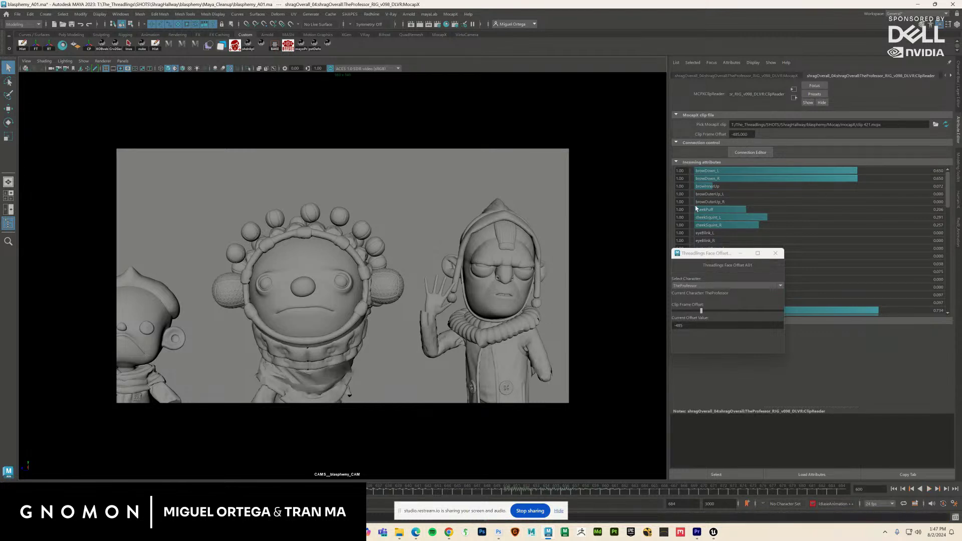
# - Set the Professor's face clip frame offset to -484 and play the shot to check the sync
pyautogui.doubleClick(679, 326)
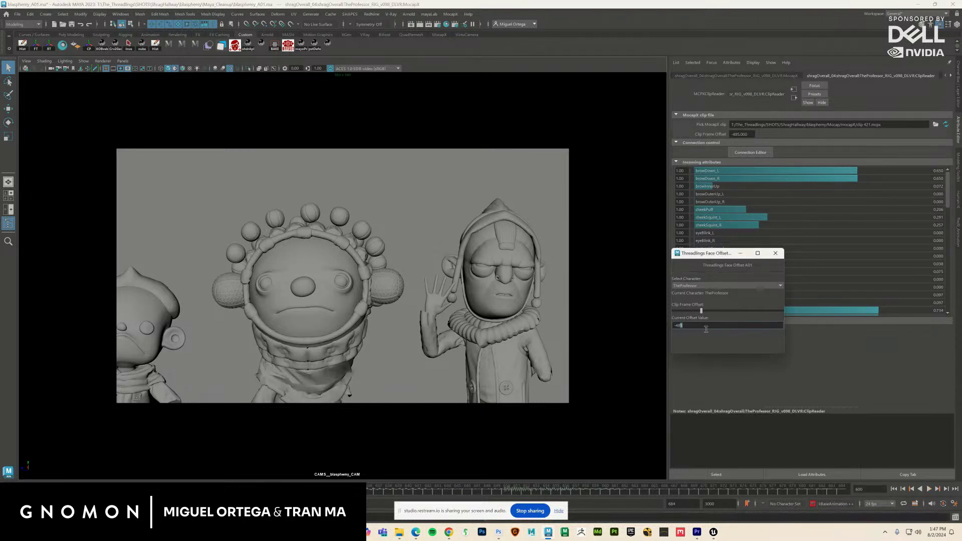
pyautogui.write('-484')
pyautogui.press('Return')
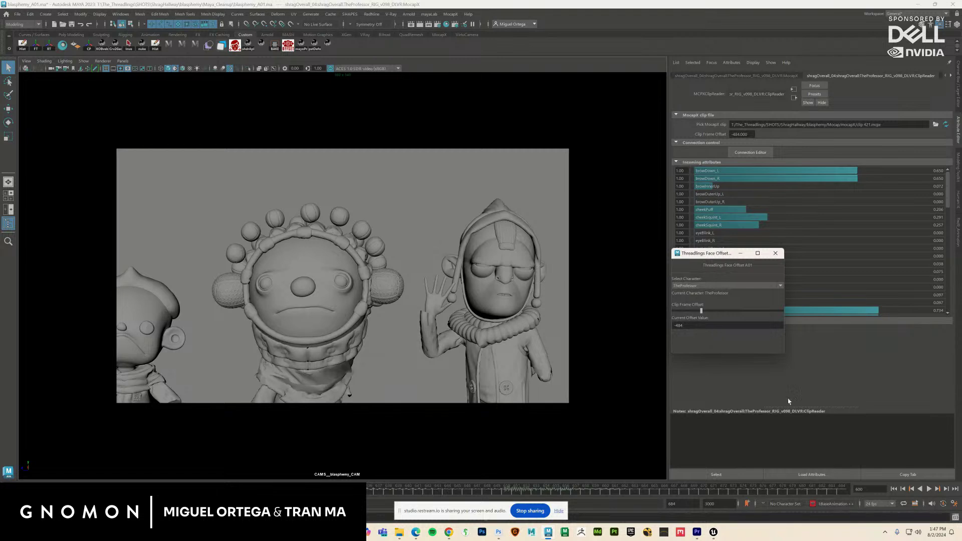
pyautogui.click(929, 489)
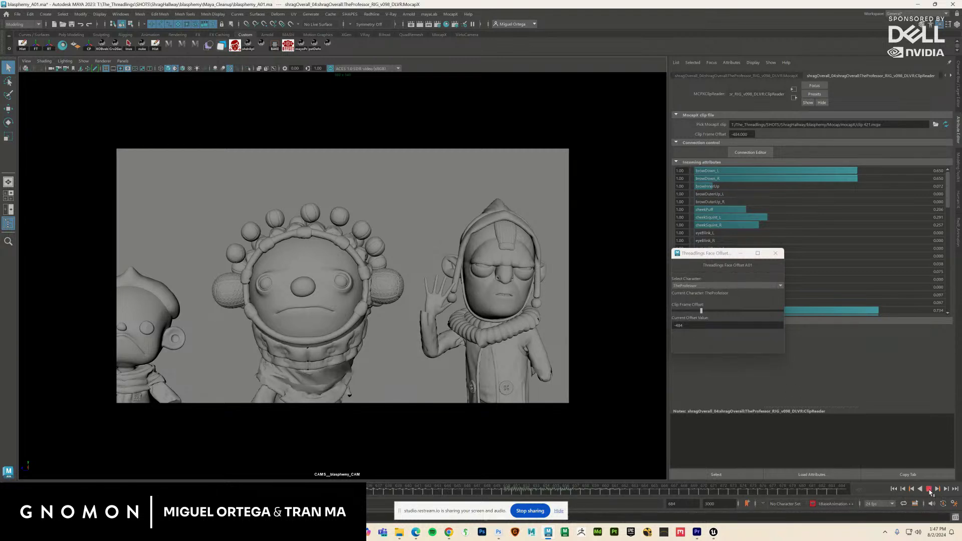
pyautogui.click(929, 490)
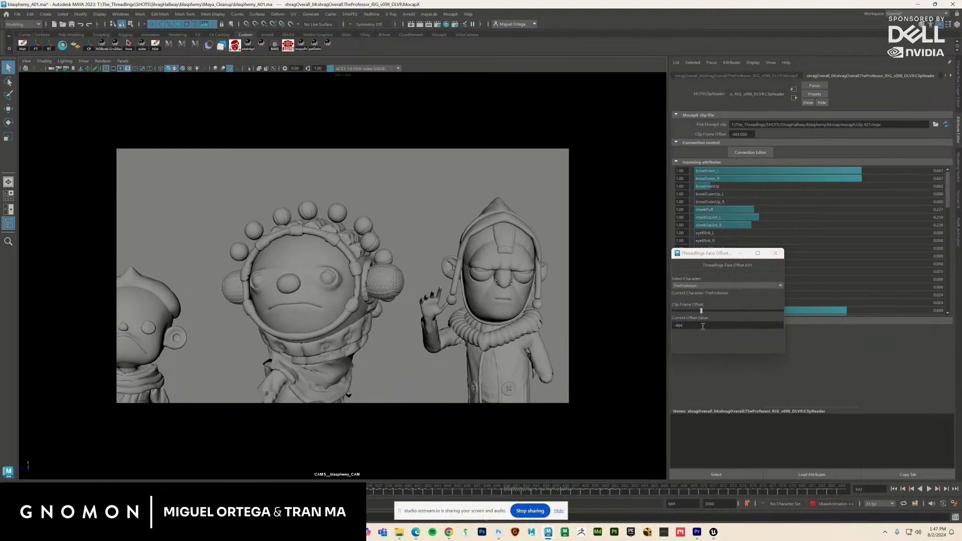
# - Set the Professor's face clip frame offset to -483 and play the shot to check the sync
pyautogui.click(703, 325)
pyautogui.press('BackSpace')
pyautogui.write('3')
pyautogui.press('Return')
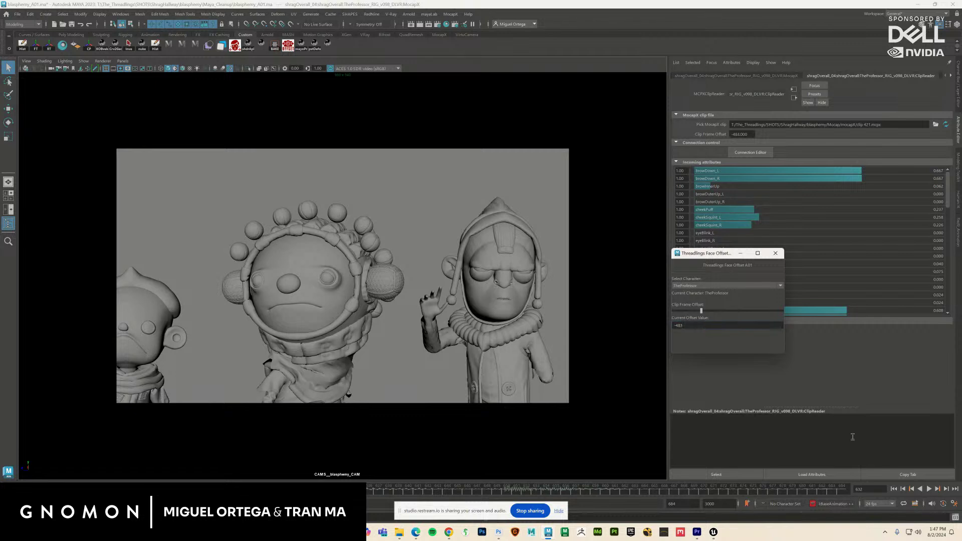
pyautogui.click(929, 490)
pyautogui.click(929, 489)
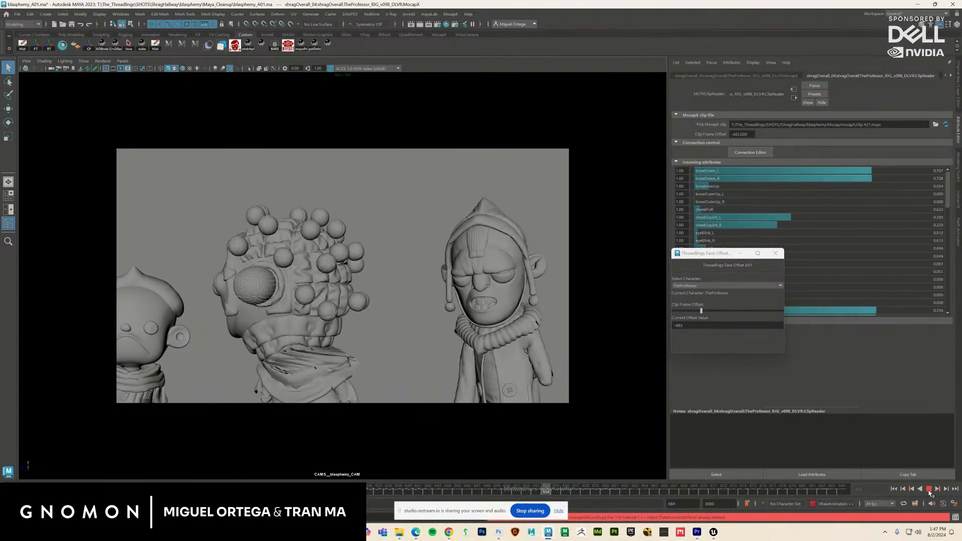
pyautogui.click(929, 491)
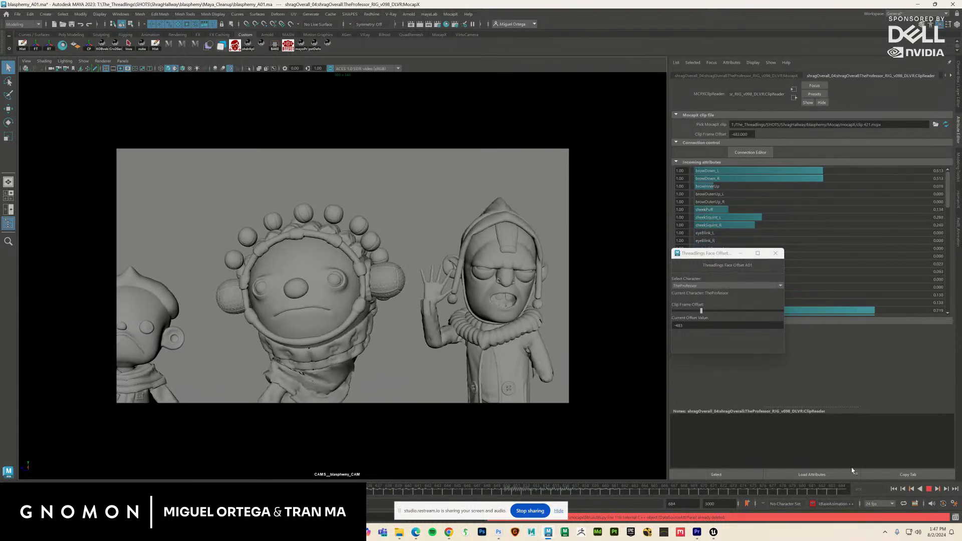
# - Play the shot with the wireframe displayed over the shaded characters, and turn the wireframe display off again
pyautogui.click(44, 61)
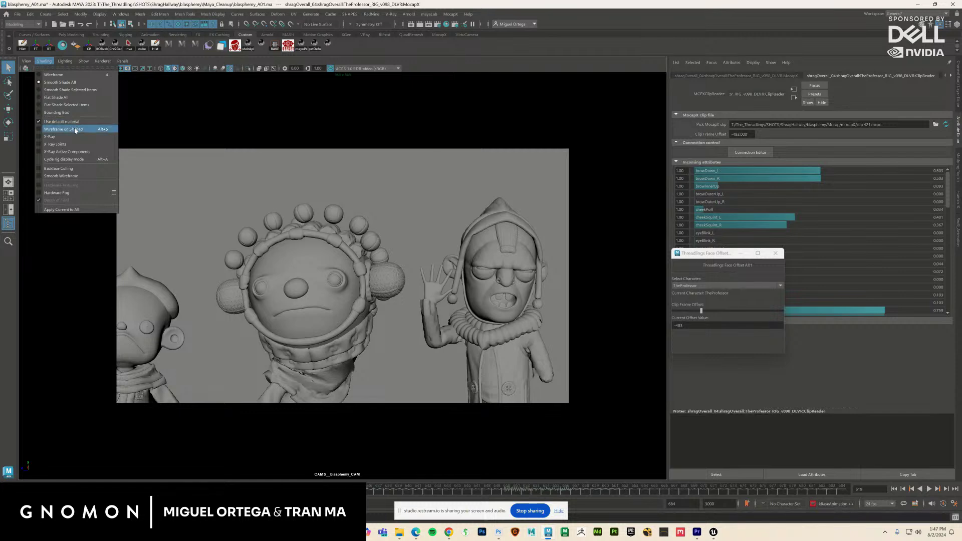
pyautogui.click(76, 129)
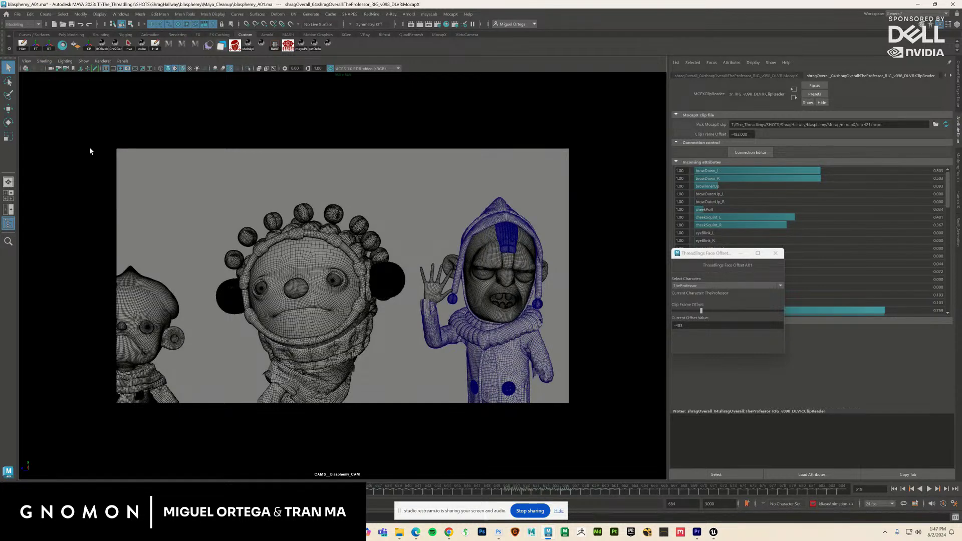
pyautogui.click(930, 489)
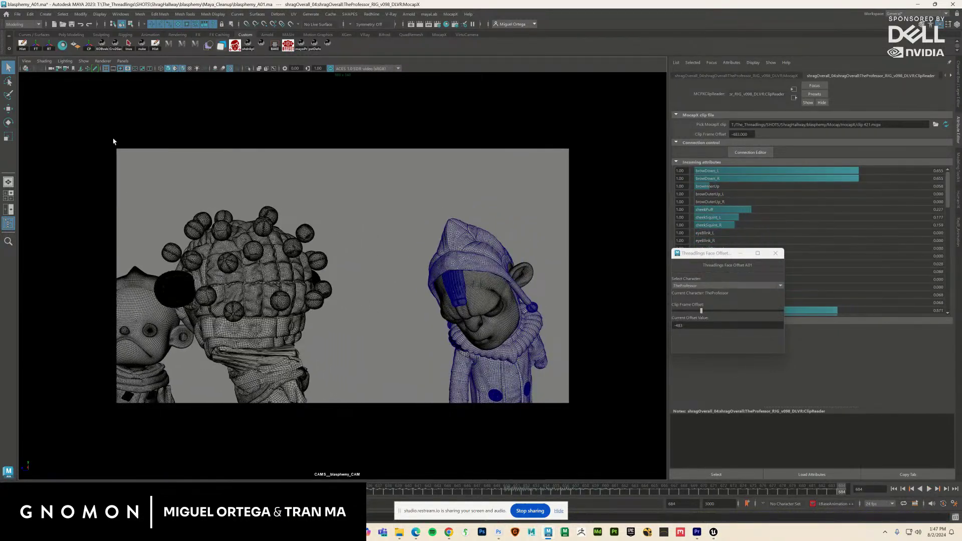
pyautogui.click(46, 63)
pyautogui.click(75, 131)
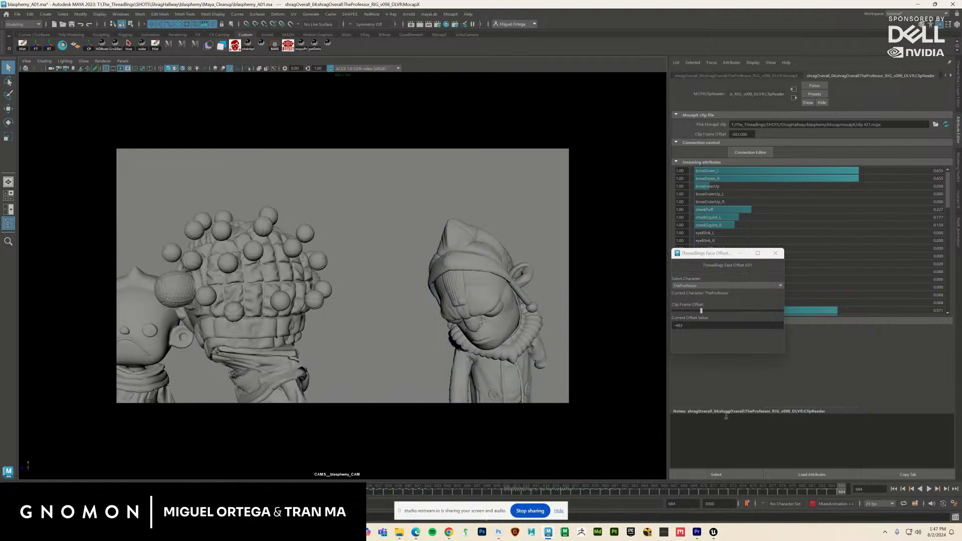
# - Play the shaded shot from its first frame and return to the start
pyautogui.click(895, 490)
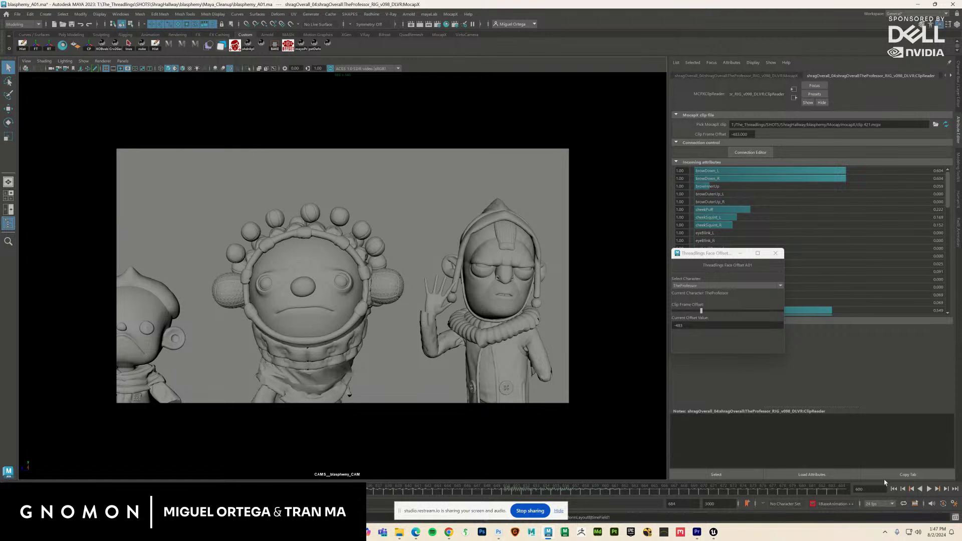
pyautogui.click(929, 490)
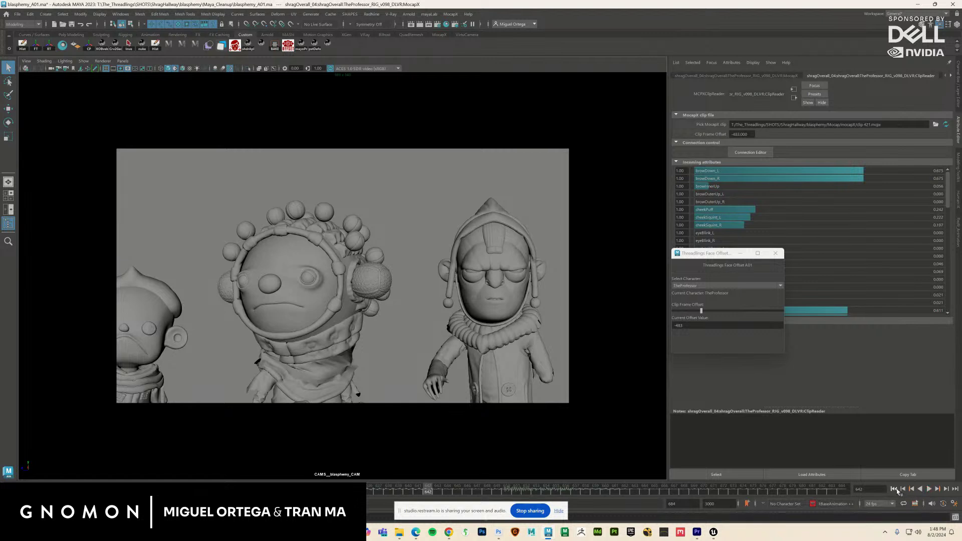
pyautogui.click(893, 488)
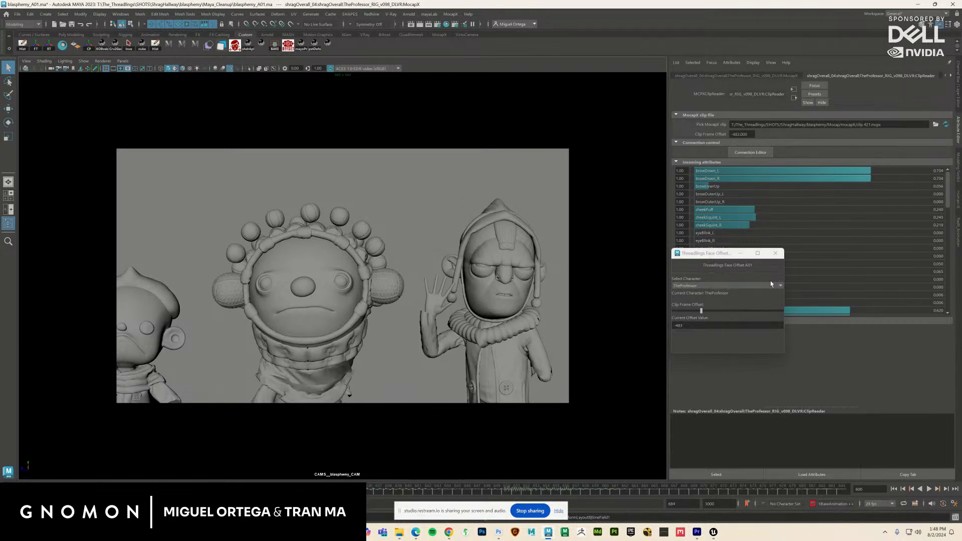
# - Close the Threadlings face offset tool and save the scene
pyautogui.click(775, 253)
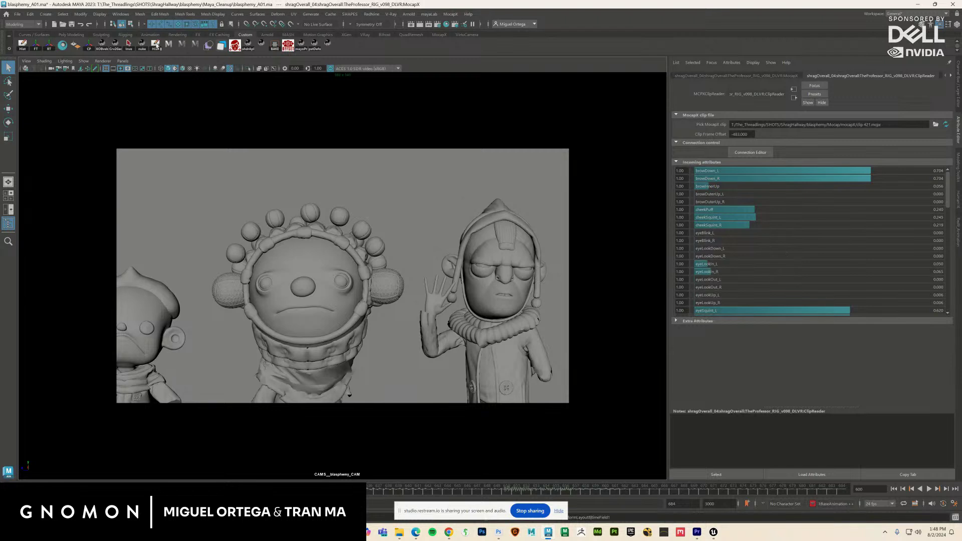
pyautogui.click(18, 14)
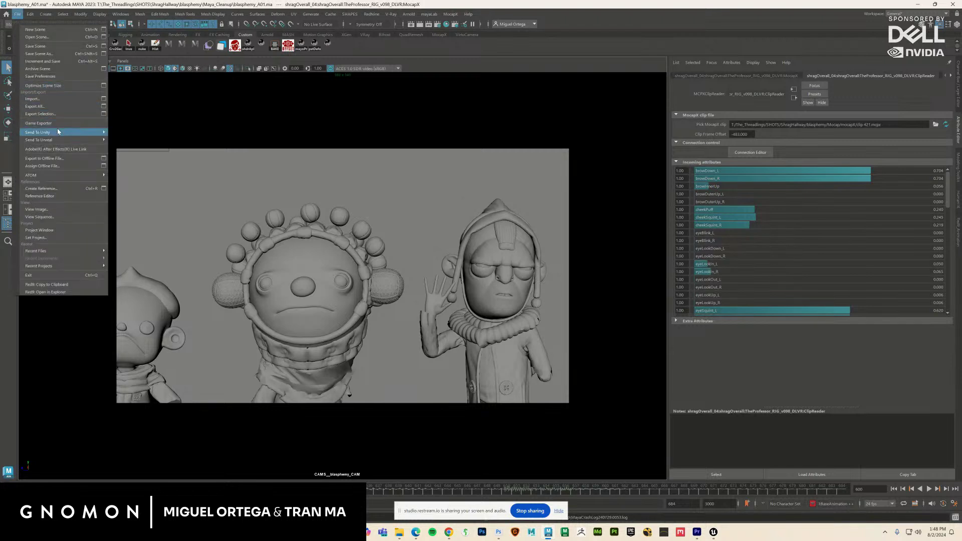
pyautogui.click(52, 46)
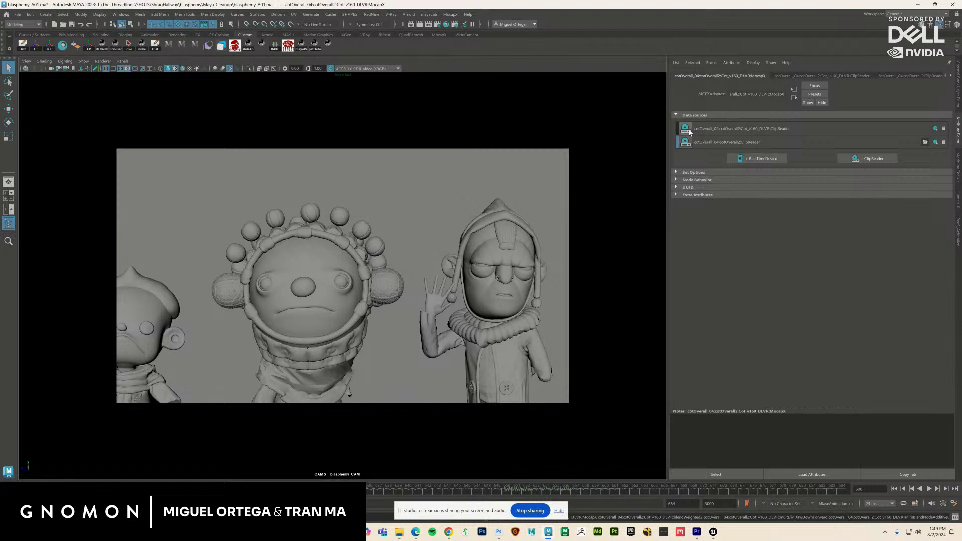
# - Display the clip file and incoming face attributes of the Cot_v160_DLVR ClipReader
pyautogui.click(800, 77)
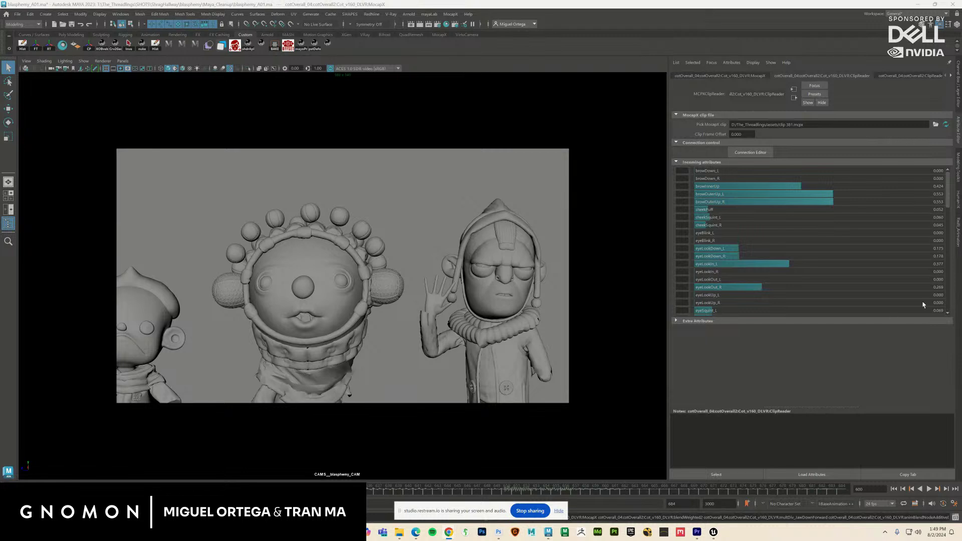
pyautogui.click(745, 3)
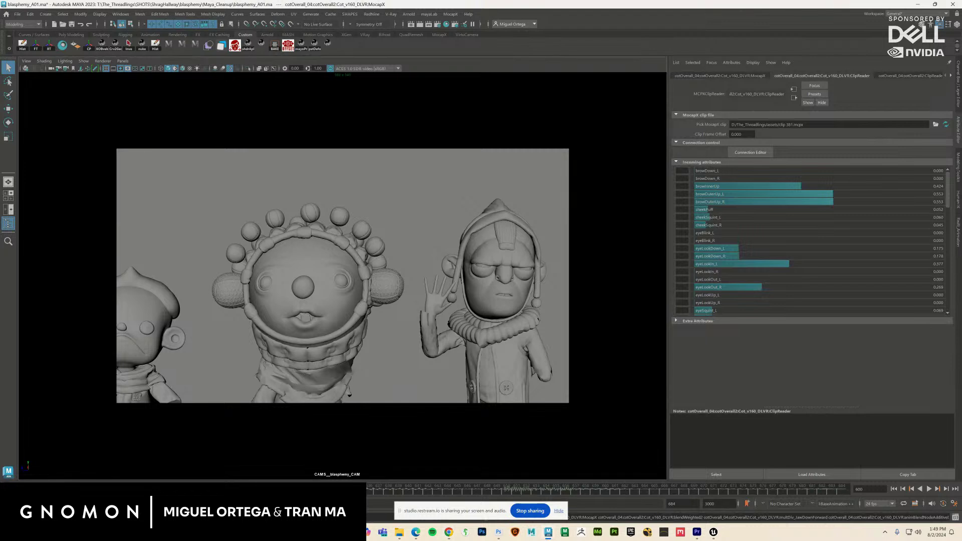
# - Load the clip 422_COT.mcpx file into Cot's ClipReader, and offset it to -508 frames in the Threadlings face offset tool
pyautogui.click(936, 124)
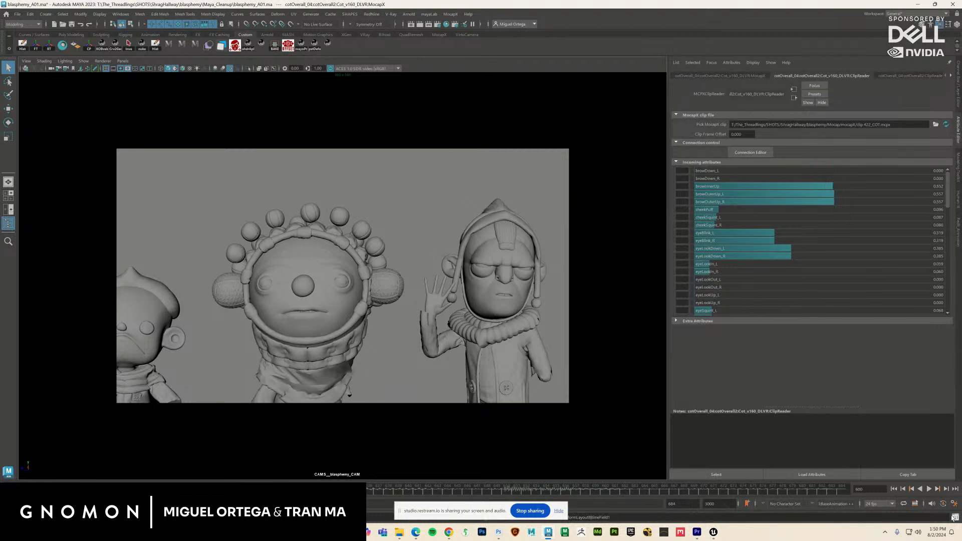
pyautogui.click(328, 44)
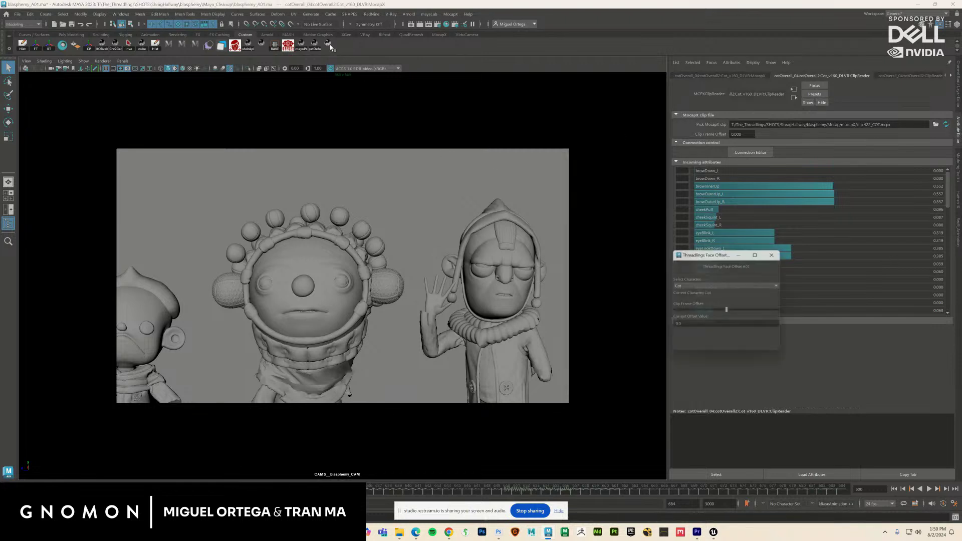
pyautogui.moveTo(727, 313); pyautogui.dragTo(700, 312)
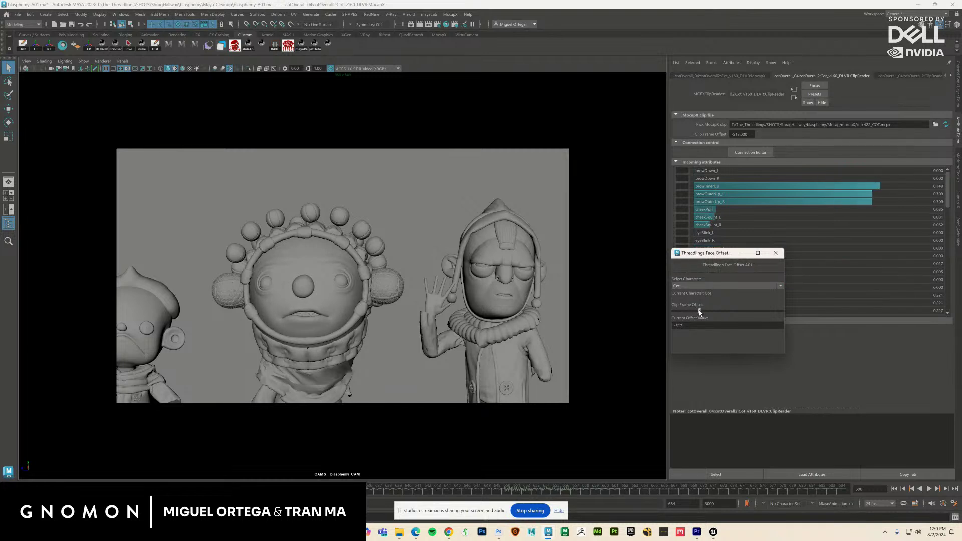
pyautogui.moveTo(700, 312); pyautogui.dragTo(701, 312)
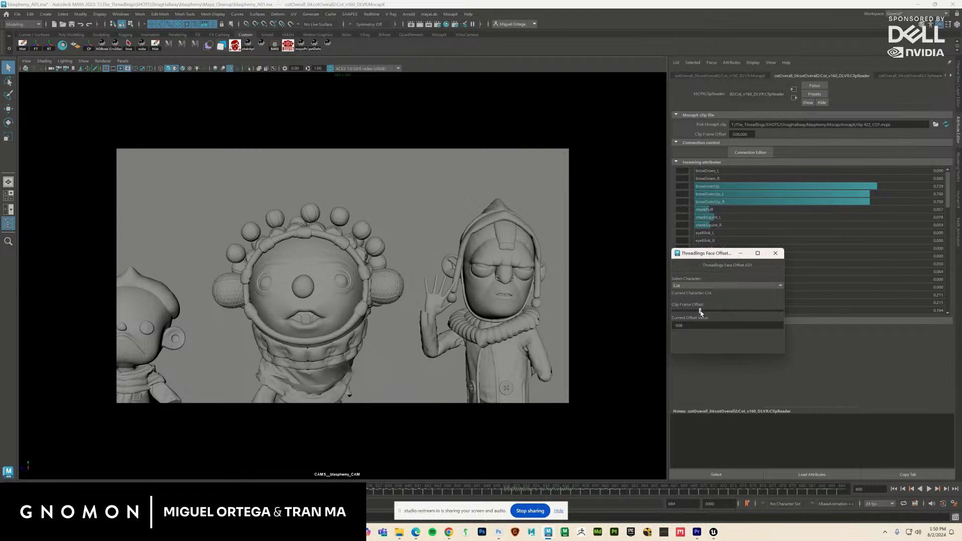
# - Play the shot to check Cot's facial timing against the body animation, and return to the first frame
pyautogui.click(929, 490)
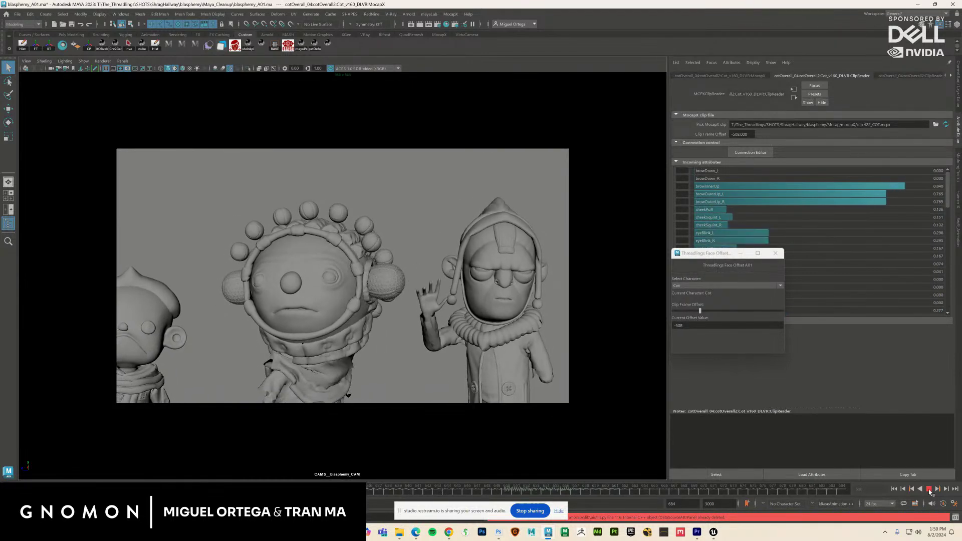
pyautogui.click(929, 490)
pyautogui.click(893, 489)
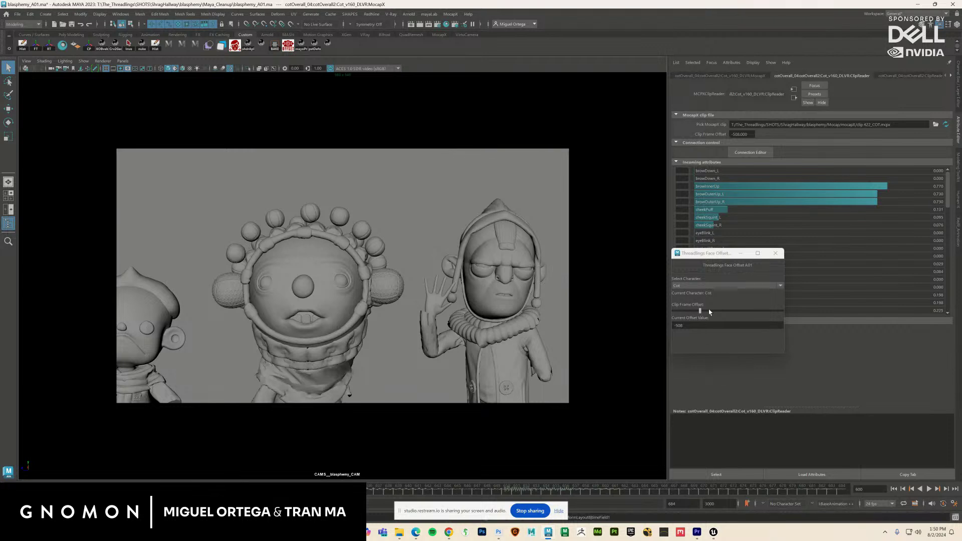
# - Try a clip frame offset of -416 for Cot and play the shot with it
pyautogui.moveTo(702, 313); pyautogui.dragTo(705, 311)
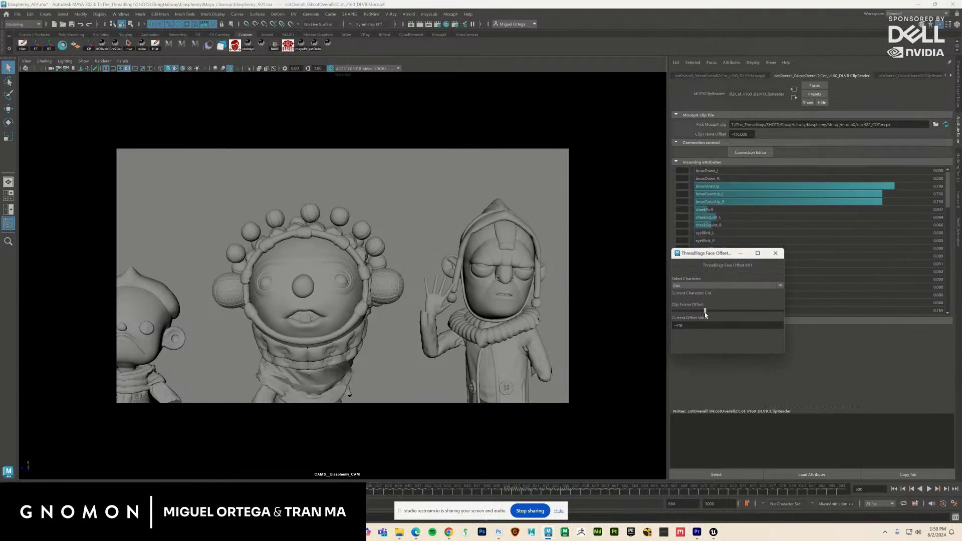
pyautogui.click(929, 489)
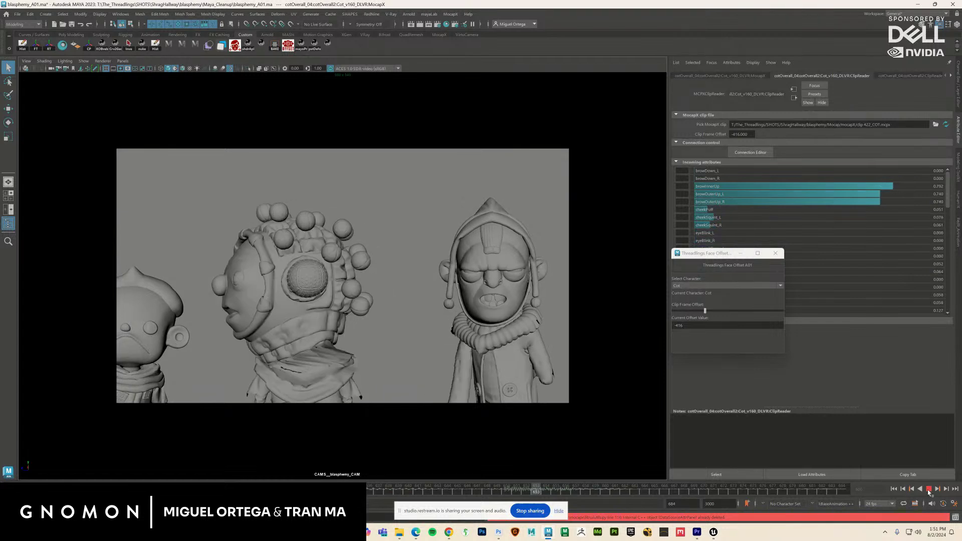
pyautogui.click(927, 489)
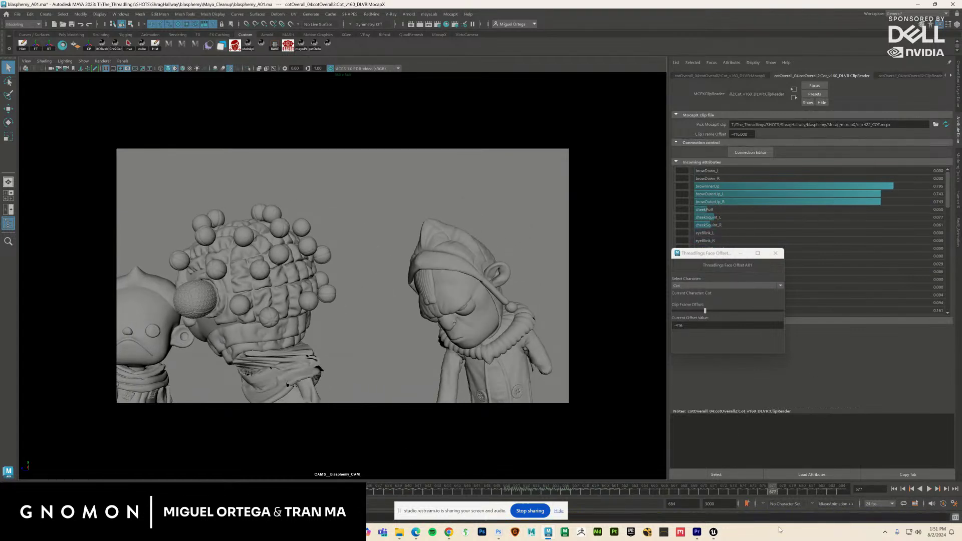
# - Try a clip frame offset of -375 for Cot, play the shot, and return to the first frame
pyautogui.click(705, 310)
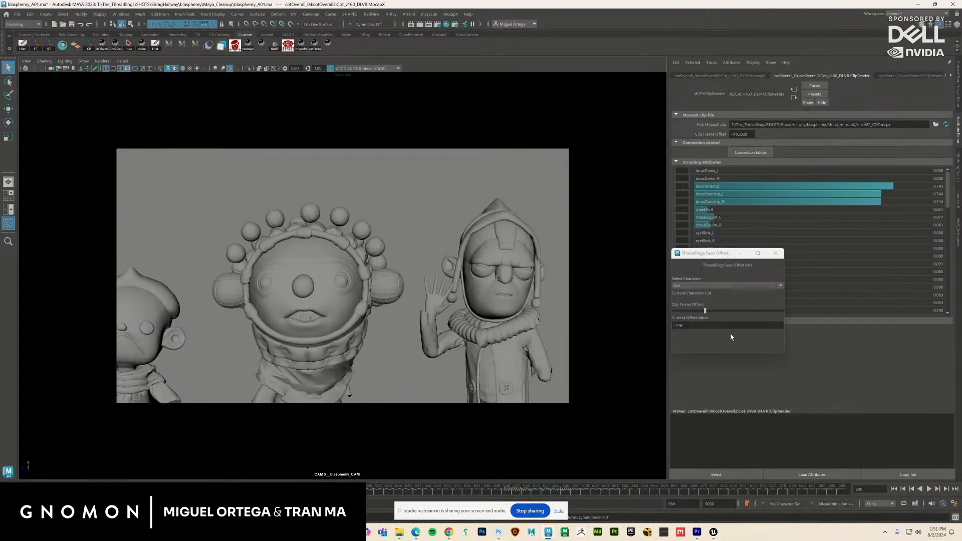
pyautogui.moveTo(706, 310); pyautogui.dragTo(708, 313)
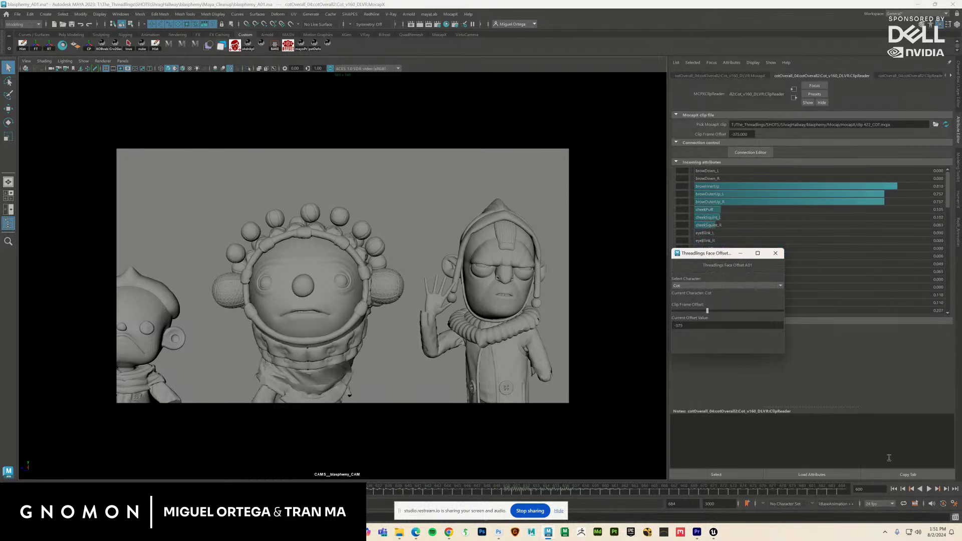
pyautogui.click(929, 490)
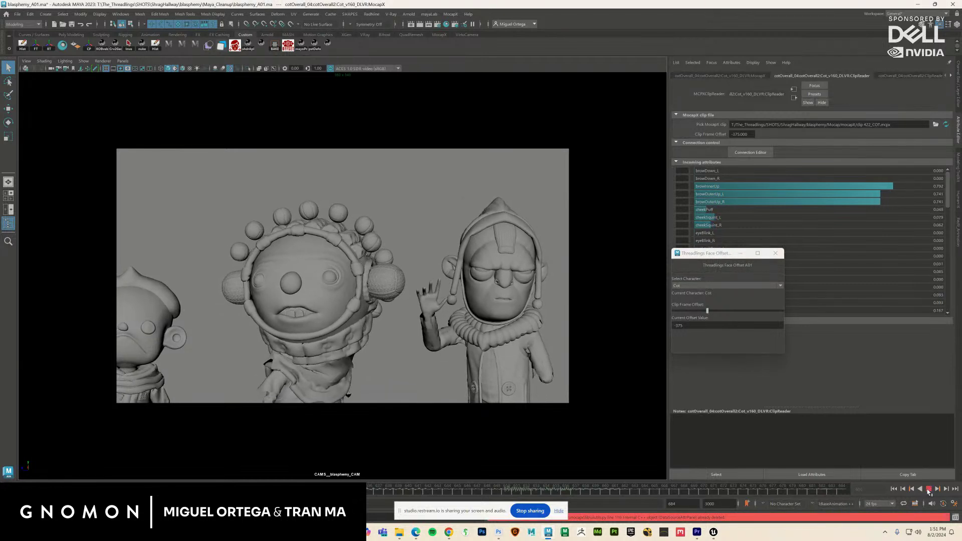
pyautogui.click(929, 488)
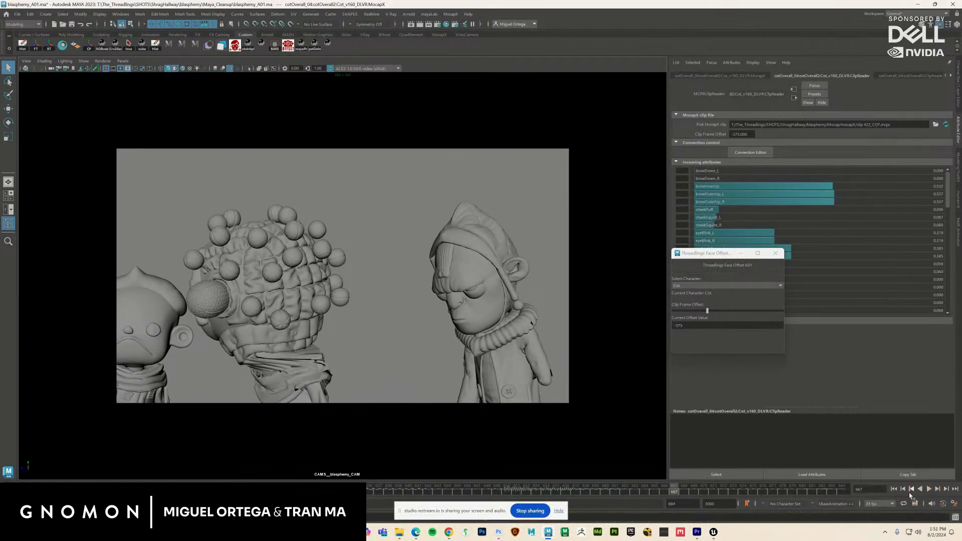
pyautogui.click(894, 489)
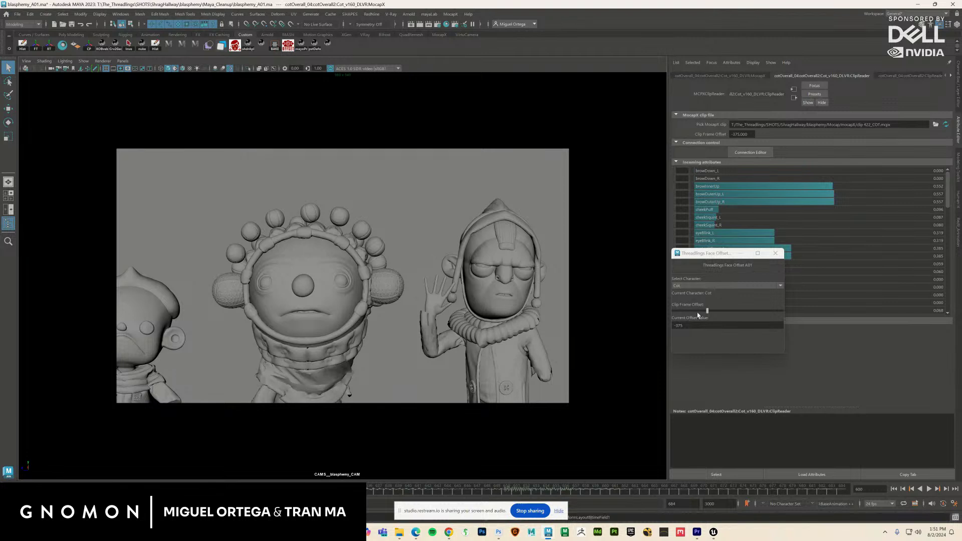
# - Return Cot's clip frame offset to -508 and play the start of the shot
pyautogui.moveTo(707, 312); pyautogui.dragTo(700, 312)
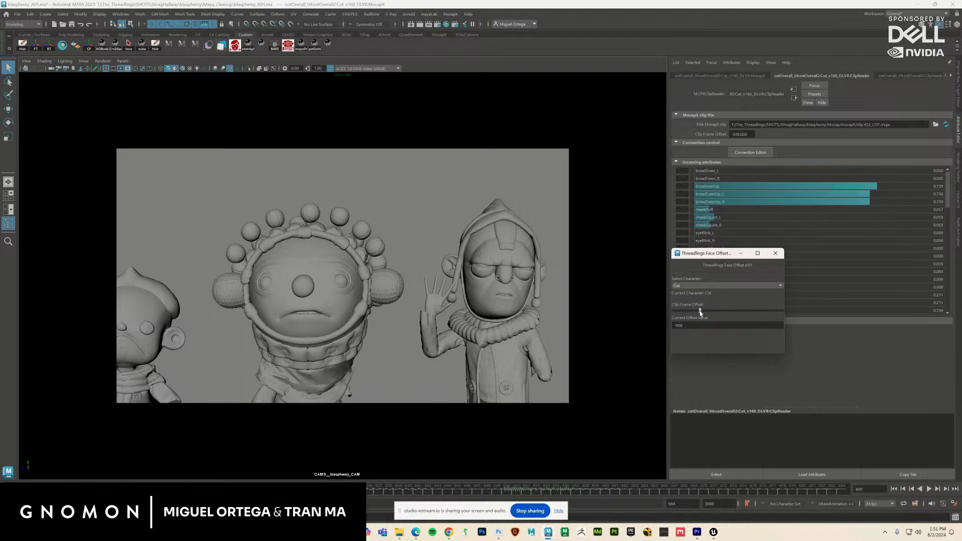
pyautogui.click(928, 489)
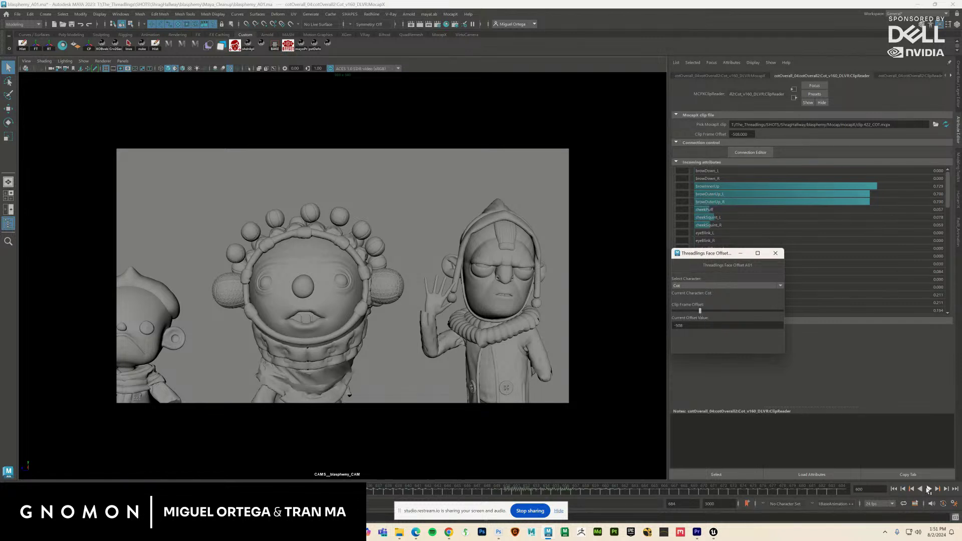
pyautogui.click(928, 489)
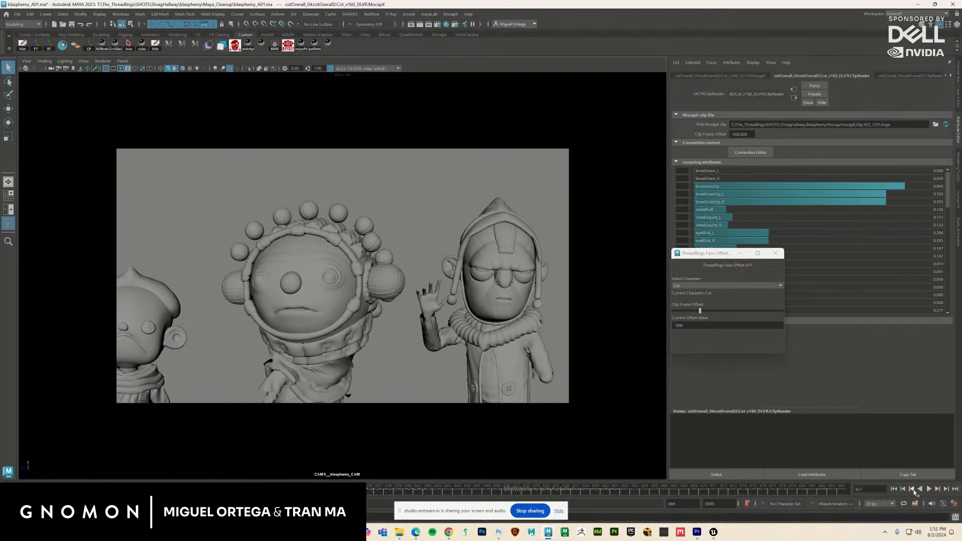
# - Enter a clip frame offset of -50 for Cot and play the start of the shot
pyautogui.click(695, 325)
pyautogui.press('BackSpace')
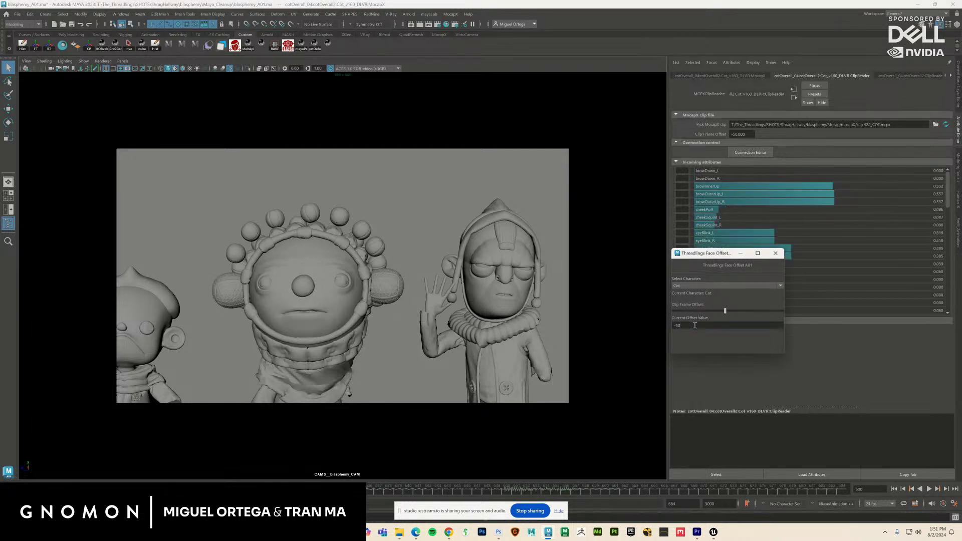
pyautogui.click(928, 489)
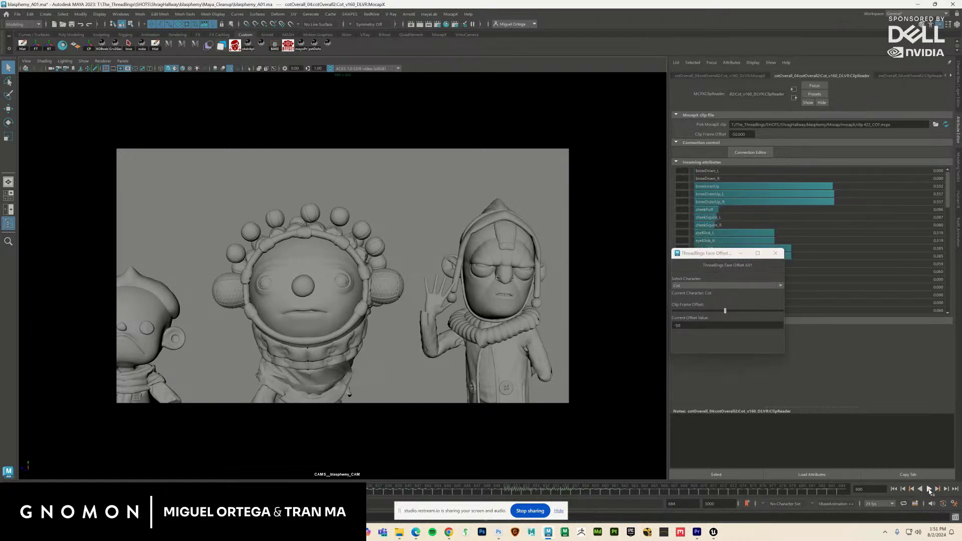
pyautogui.click(929, 490)
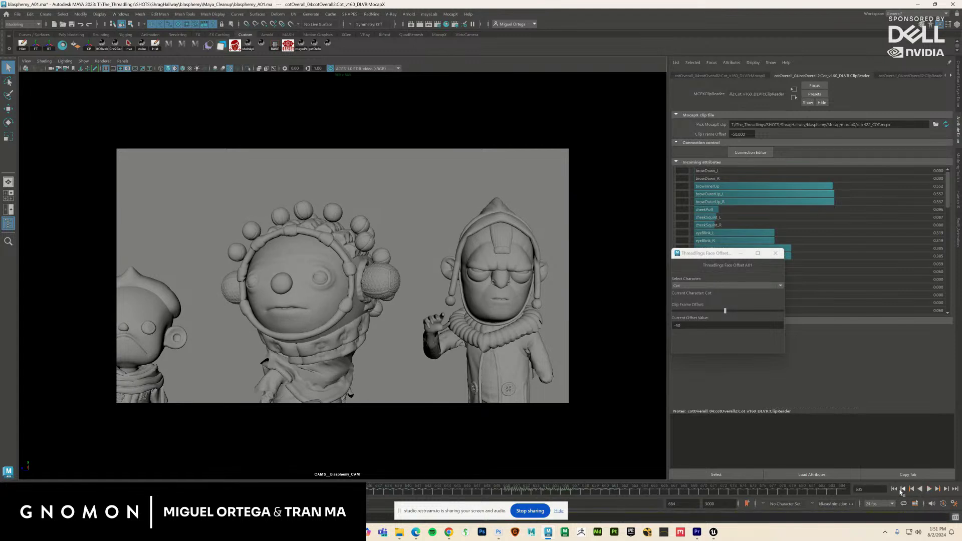
# - Enter a clip frame offset of -500 for Cot and play the shot from its first frame
pyautogui.click(691, 326)
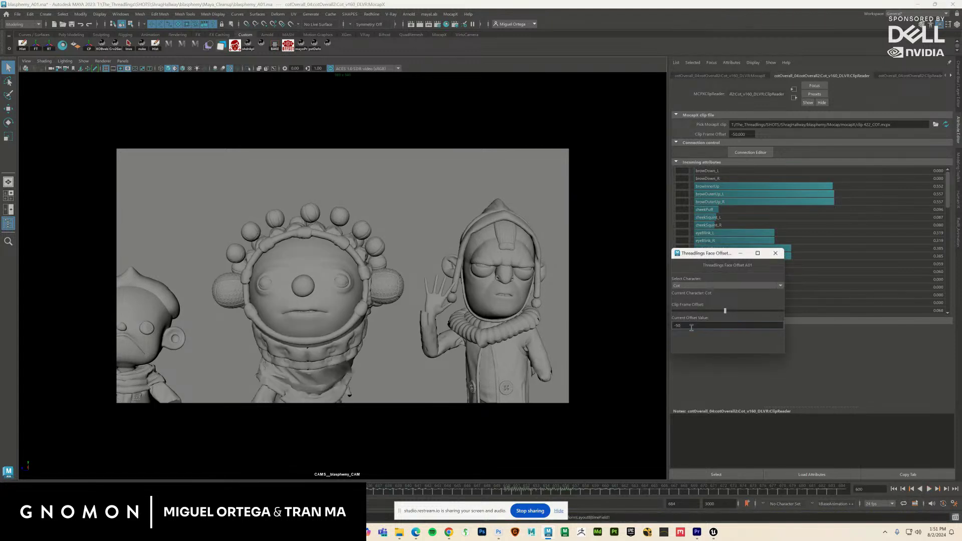
pyautogui.write('0')
pyautogui.press('Return')
pyautogui.click(895, 490)
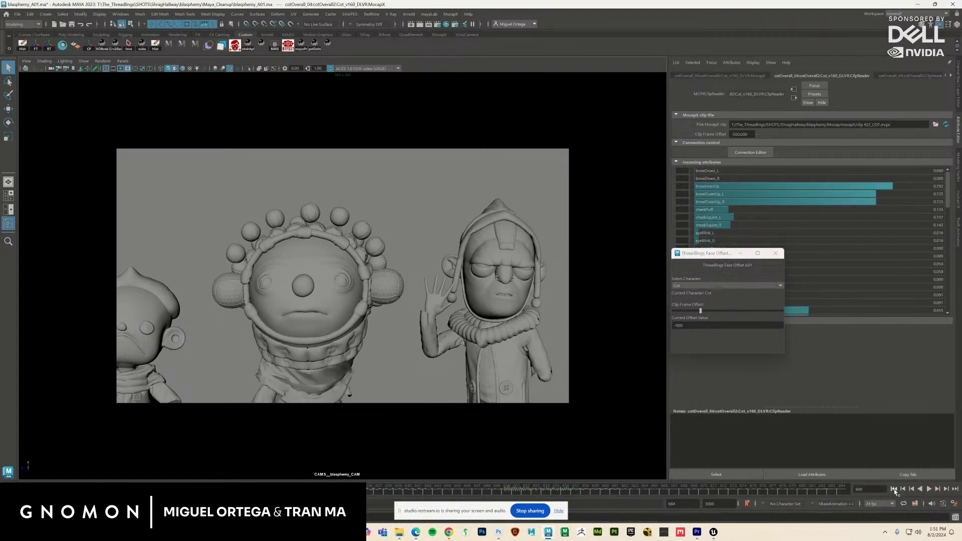
pyautogui.click(929, 490)
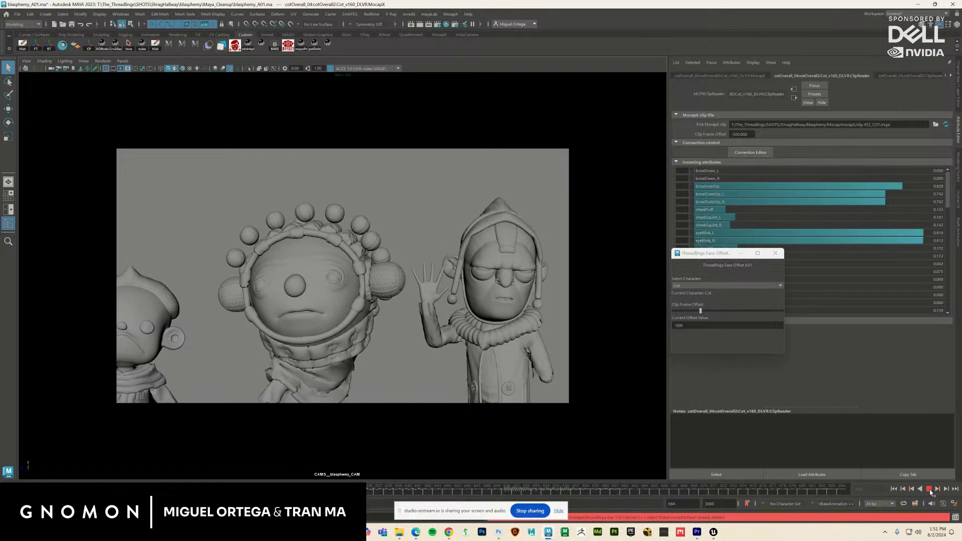
pyautogui.click(928, 489)
# - Enter a clip frame offset of -508 for Cot
pyautogui.click(689, 325)
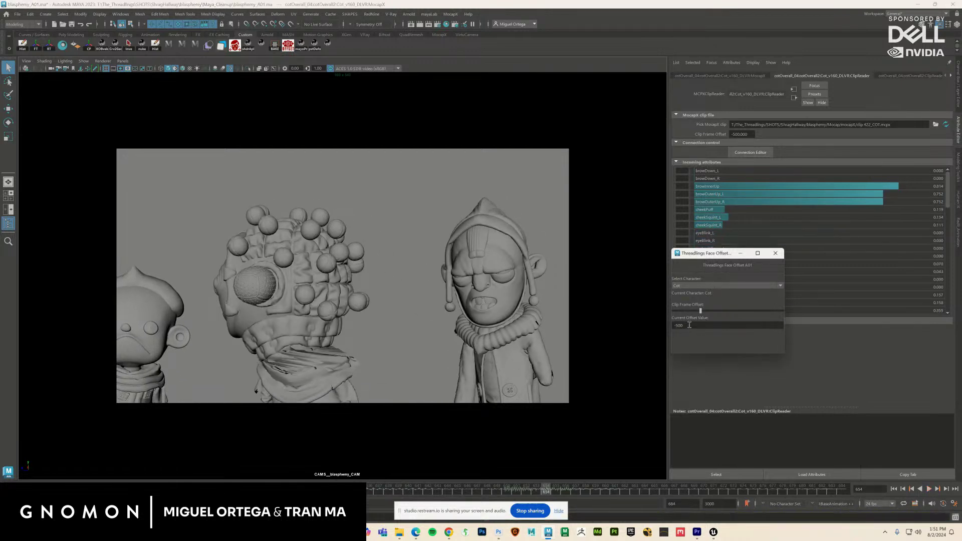
pyautogui.click(690, 325)
pyautogui.press('BackSpace')
pyautogui.write('8')
pyautogui.press('Return')
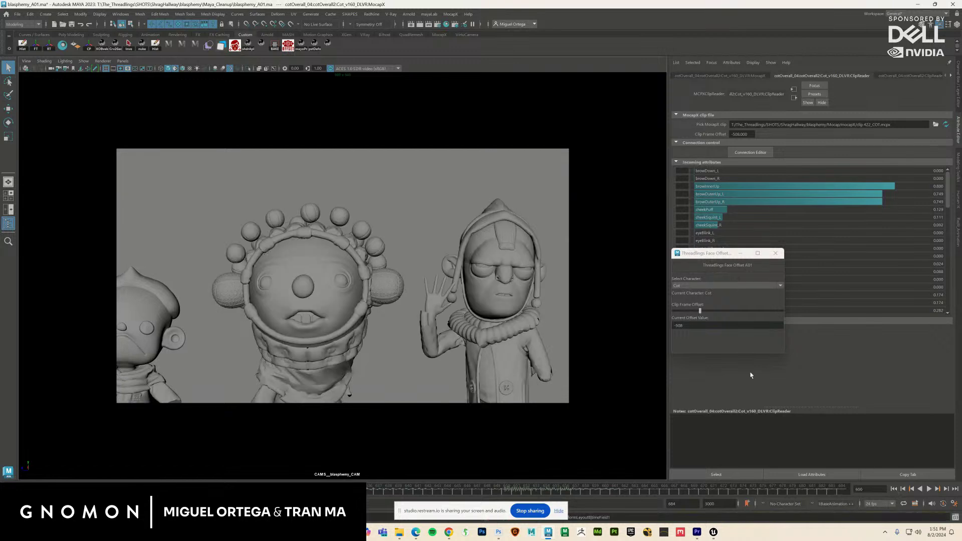
# - Set Cot's clip frame offset to -520, play the shot to check the face, and return to the first frame
pyautogui.click(702, 325)
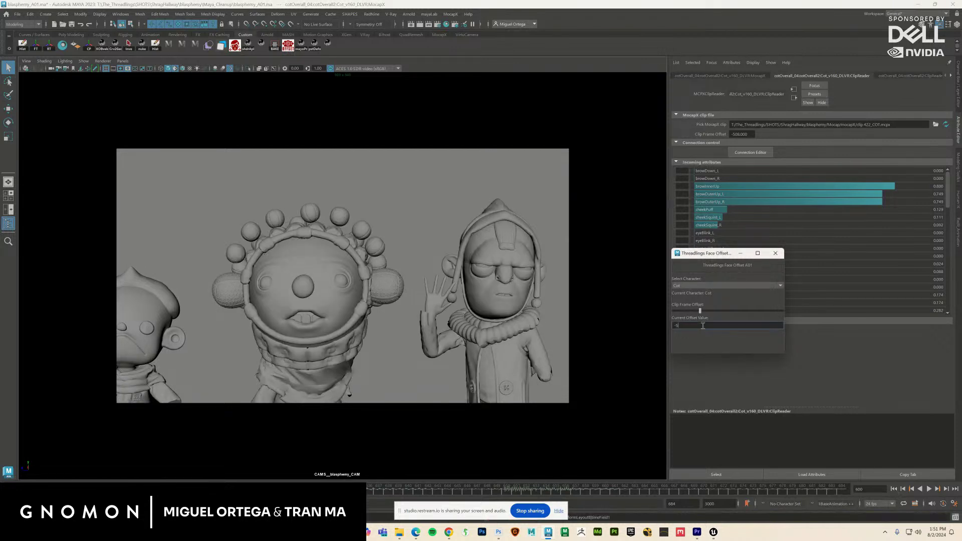
pyautogui.write('20')
pyautogui.press('Return')
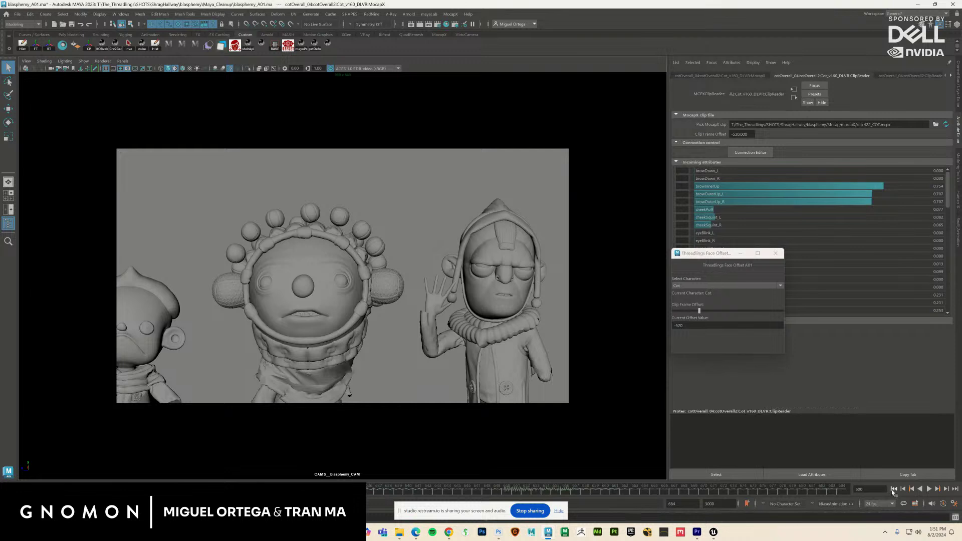
pyautogui.click(929, 490)
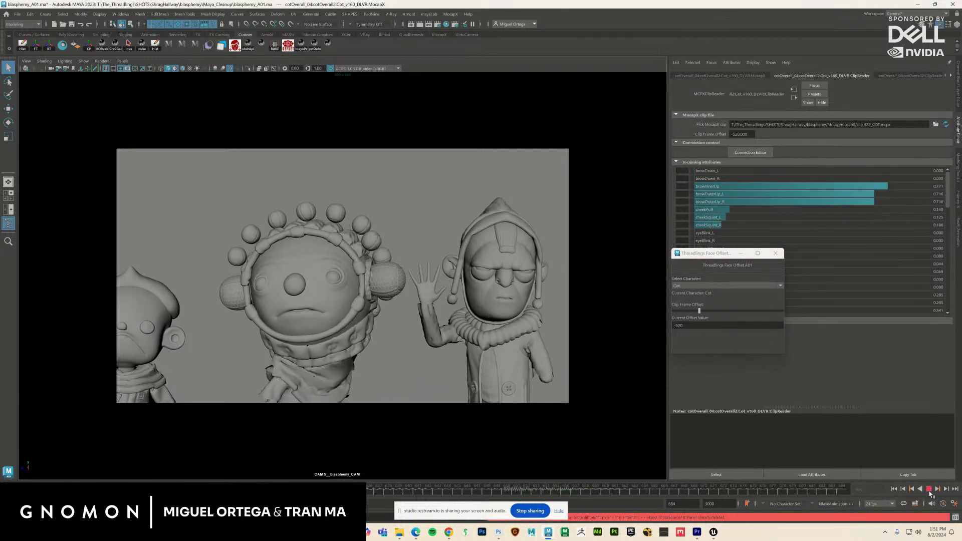
pyautogui.click(929, 489)
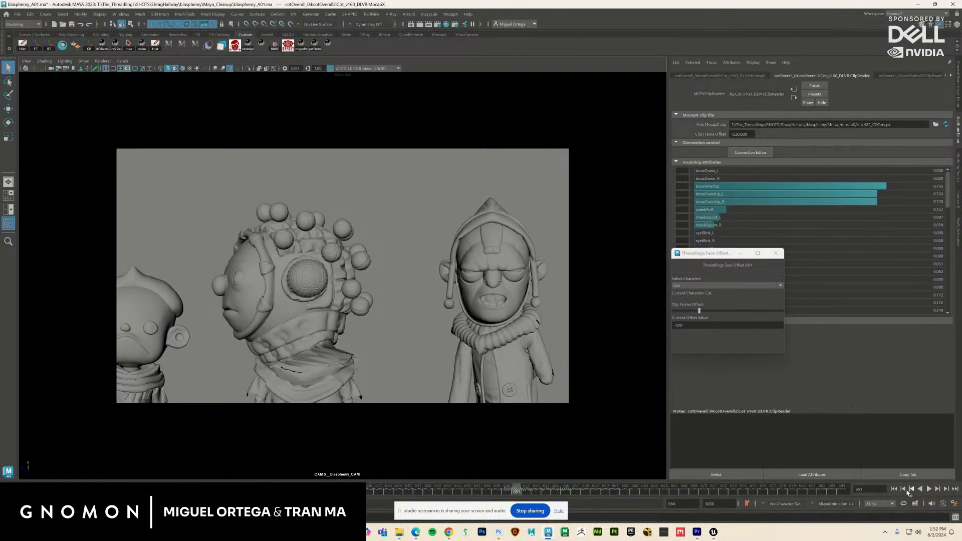
pyautogui.click(894, 489)
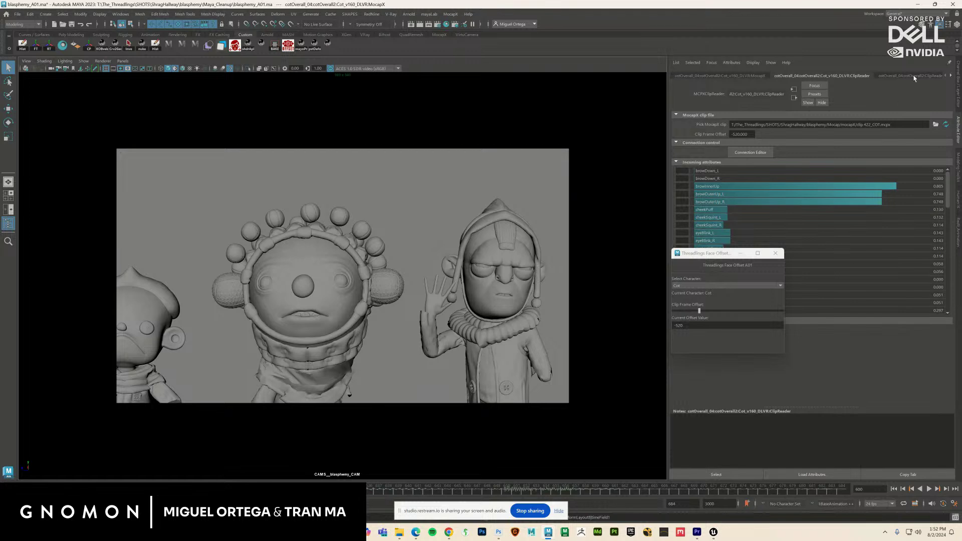
# - Load the clip 423_COT.mcpx file into Cot's ClipReader and play the shot twice with the replacement facial performance
pyautogui.click(935, 124)
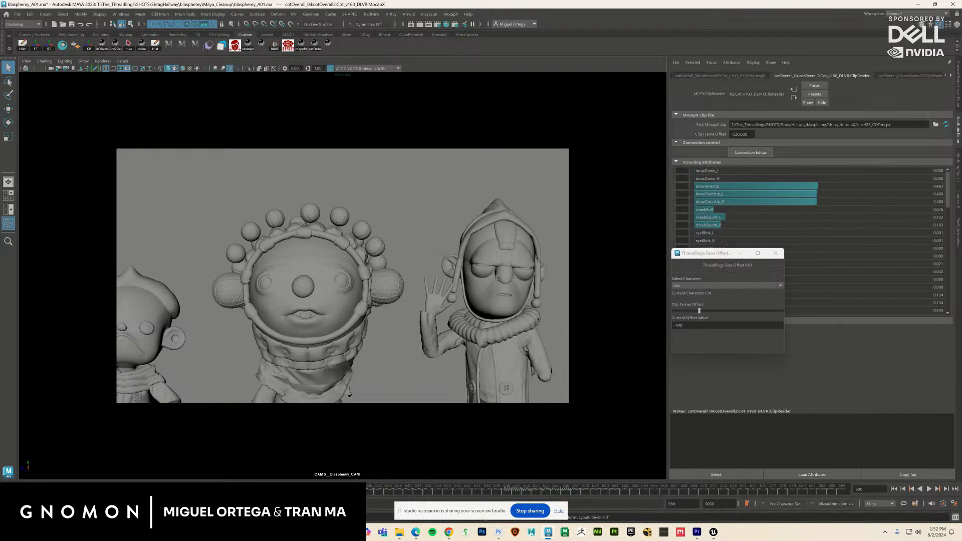
pyautogui.hotkey('alt', 'v')
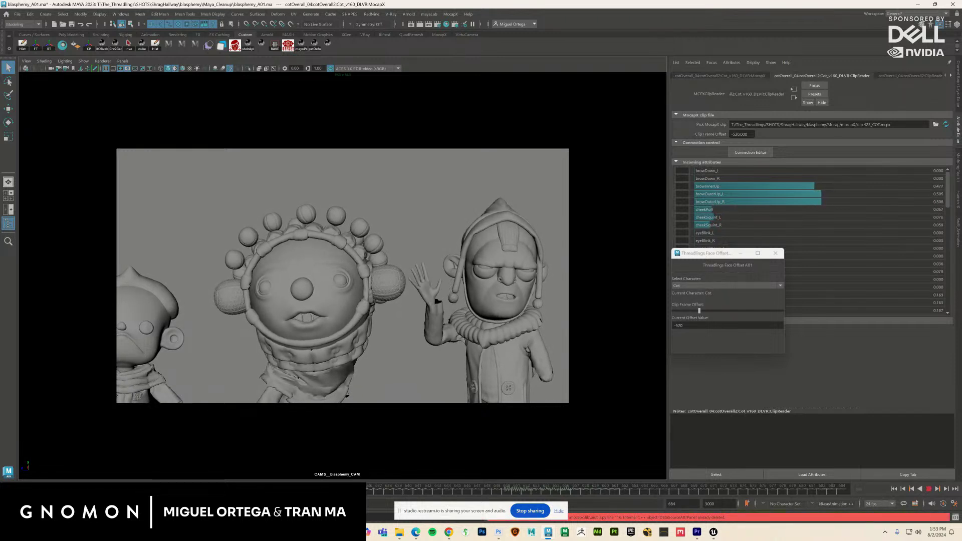
pyautogui.hotkey('alt', 'v')
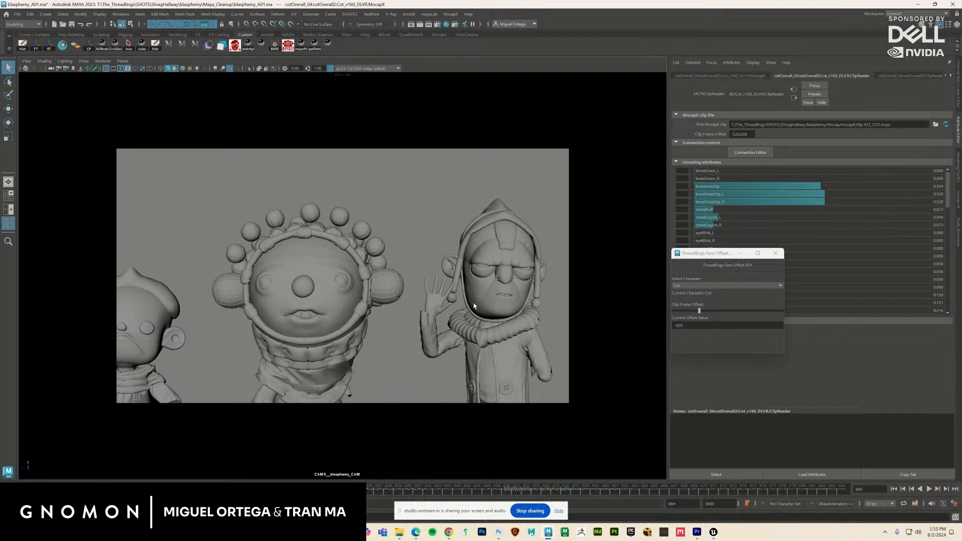
pyautogui.click(928, 490)
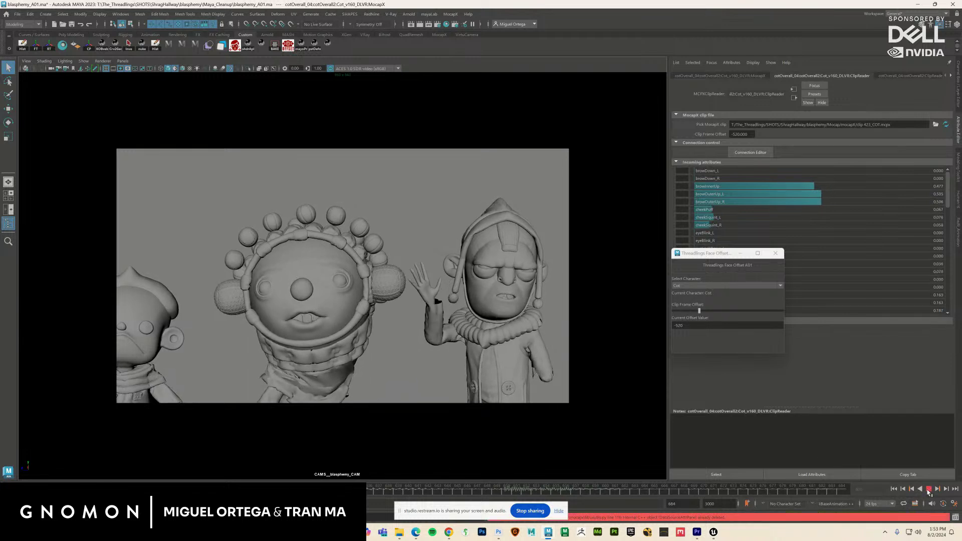
pyautogui.click(929, 489)
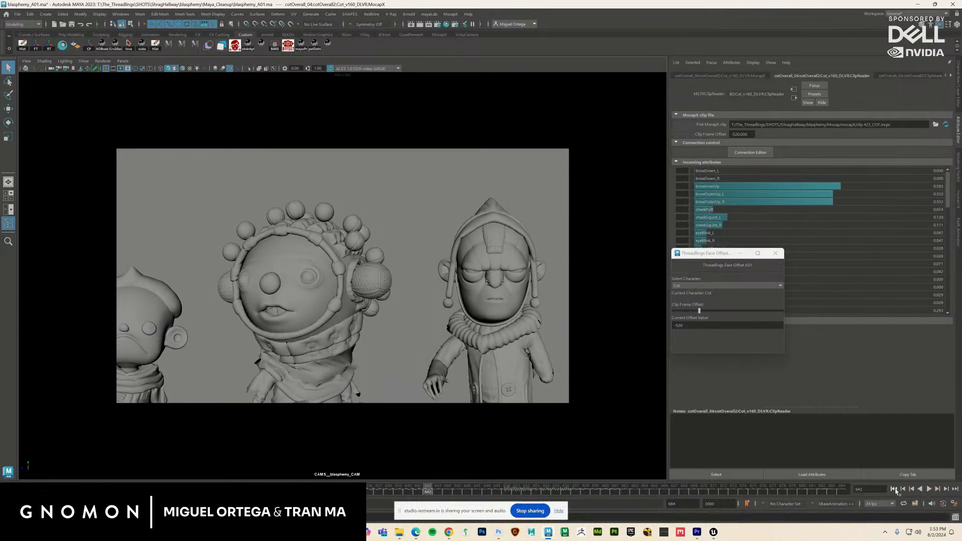
# - Set Cot's clip frame offset to about -400, play the shot to check the face, and return to the first frame
pyautogui.moveTo(698, 316); pyautogui.dragTo(706, 311)
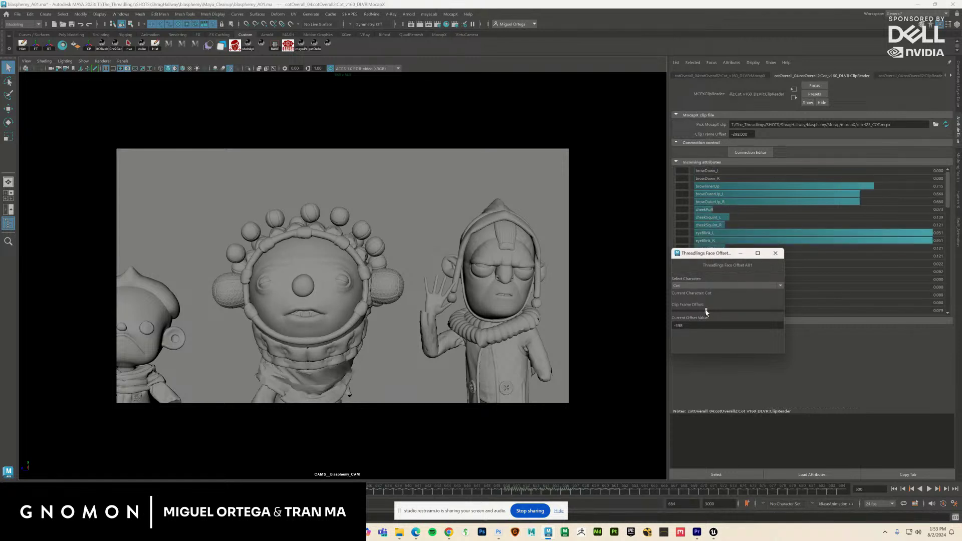
pyautogui.click(929, 489)
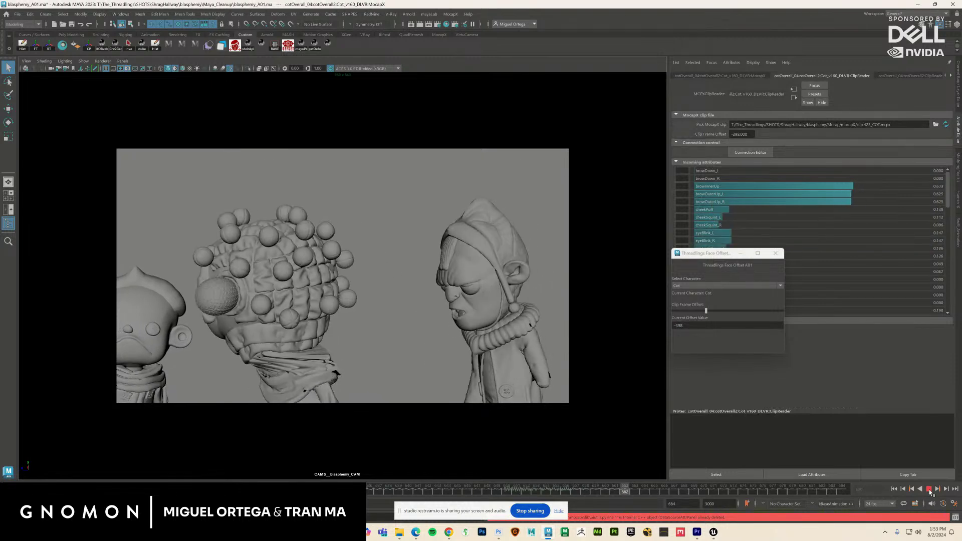
pyautogui.click(894, 489)
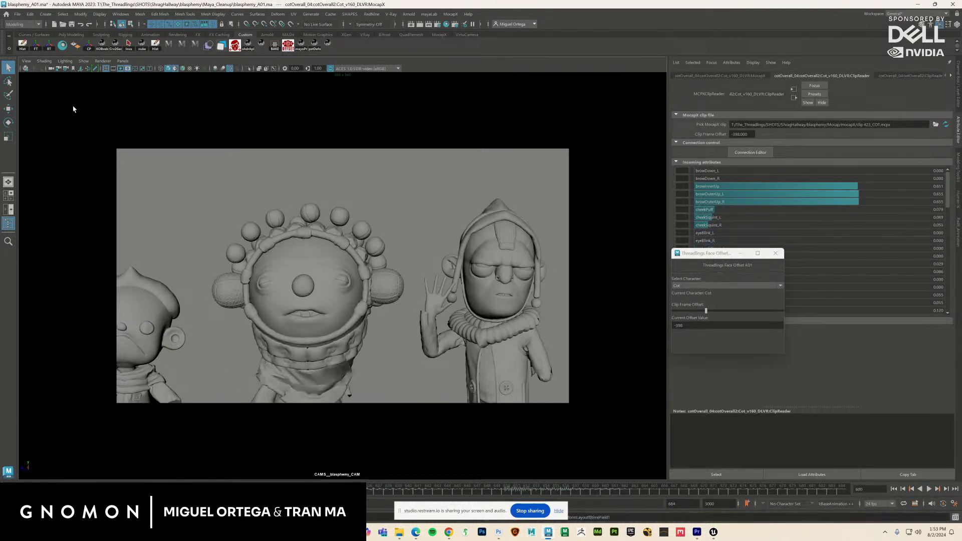
# - Show the rig control curves in the viewport, select Cot's head control, and display its channels and animation layers
pyautogui.click(84, 61)
pyautogui.click(96, 106)
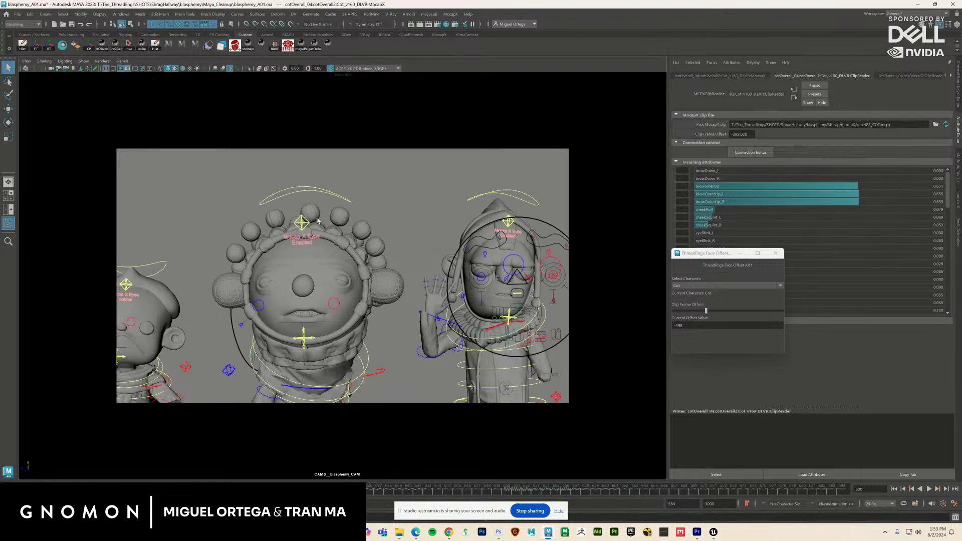
pyautogui.click(328, 198)
pyautogui.click(957, 24)
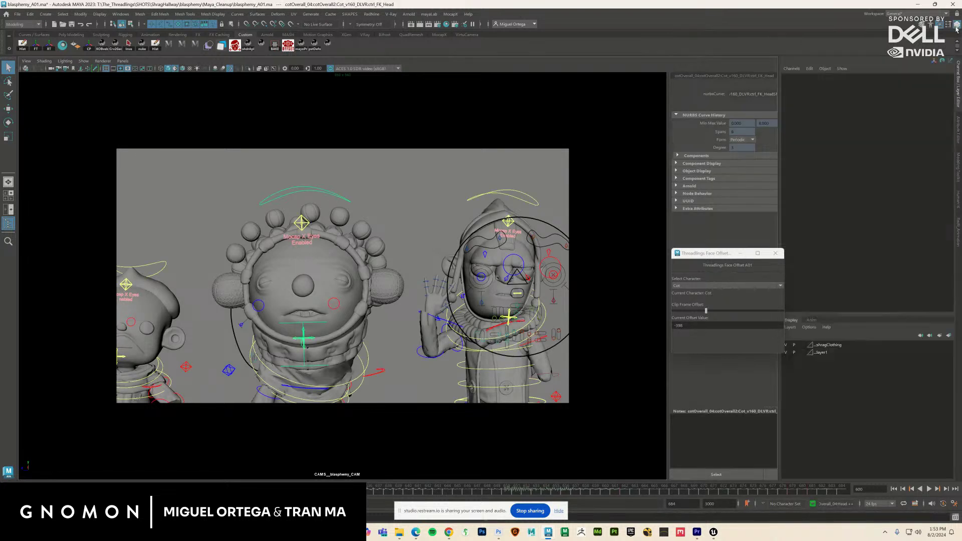
pyautogui.click(811, 319)
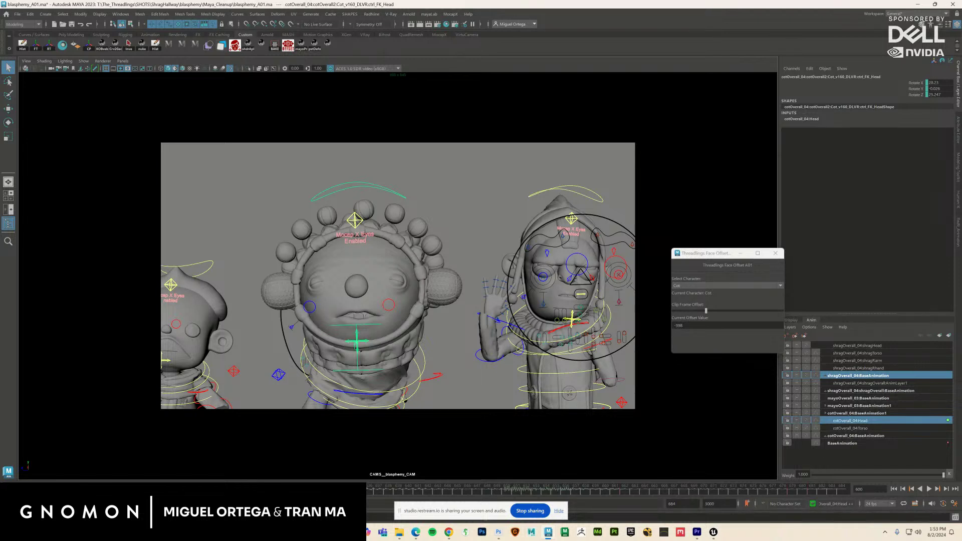
# - Rotate Cot's head control slightly at frames 600 and 608 on the cotOverall_04:Head layer, playing the shot after each adjustment
pyautogui.press('e')
pyautogui.moveTo(377, 340); pyautogui.dragTo(377, 346)
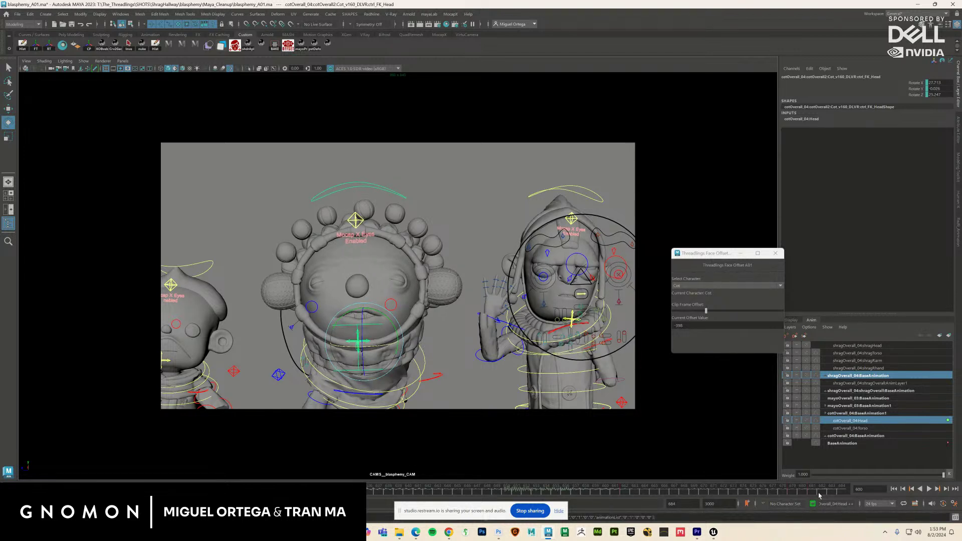
pyautogui.click(938, 490)
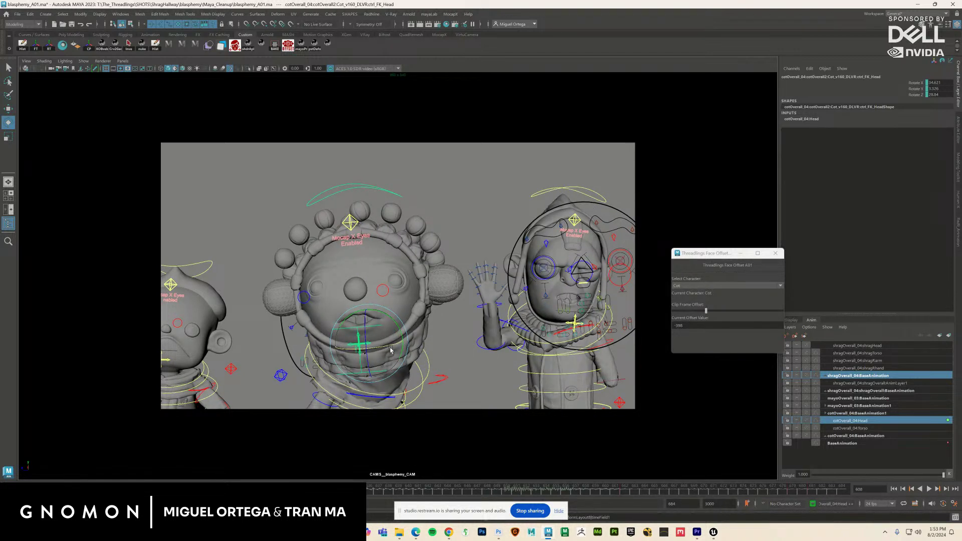
pyautogui.moveTo(389, 348); pyautogui.dragTo(390, 348)
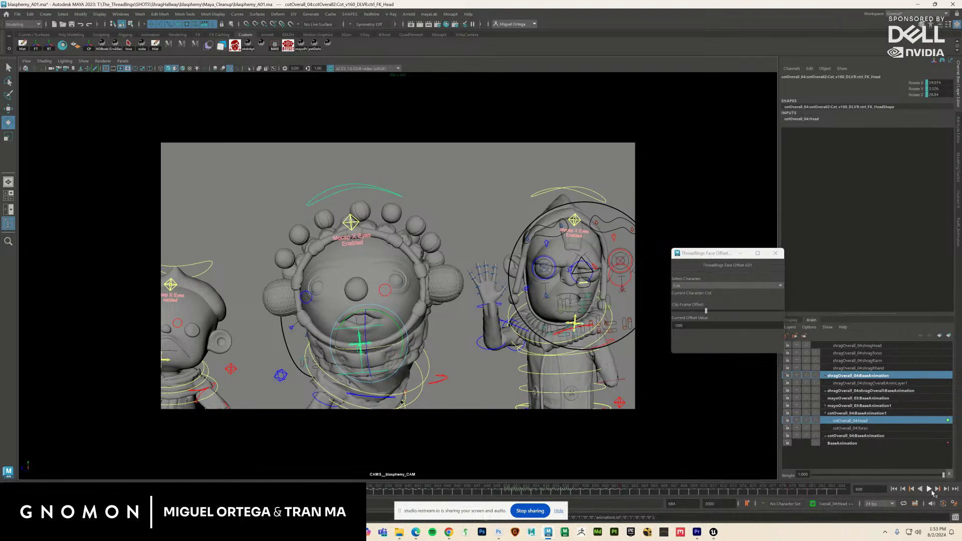
pyautogui.click(939, 491)
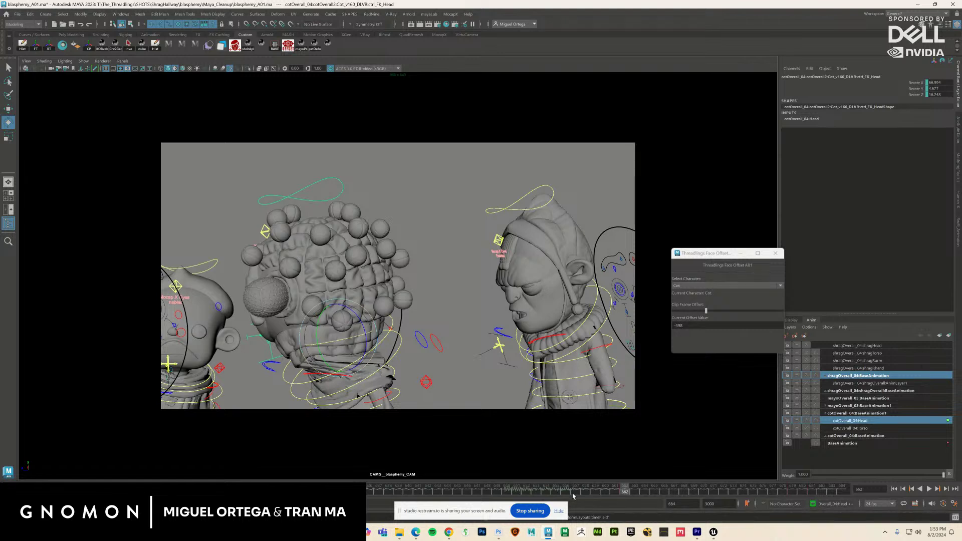
# - Try to turn Cot's head toward the camera around frame 642 and play the shot from there
pyautogui.moveTo(573, 496)
pyautogui.mouseDown()
pyautogui.moveTo(429, 488)
pyautogui.moveTo(438, 489)
pyautogui.mouseUp()
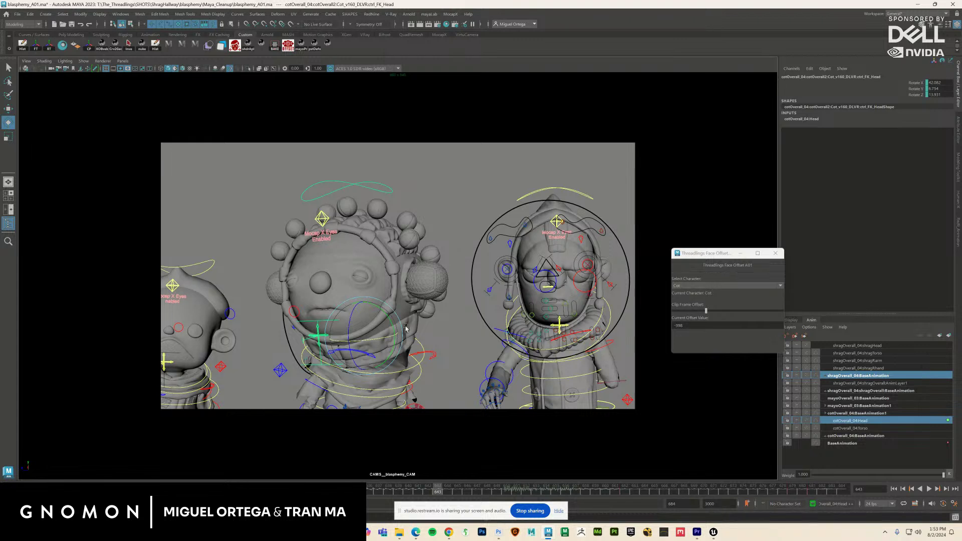
pyautogui.moveTo(386, 341); pyautogui.dragTo(390, 336)
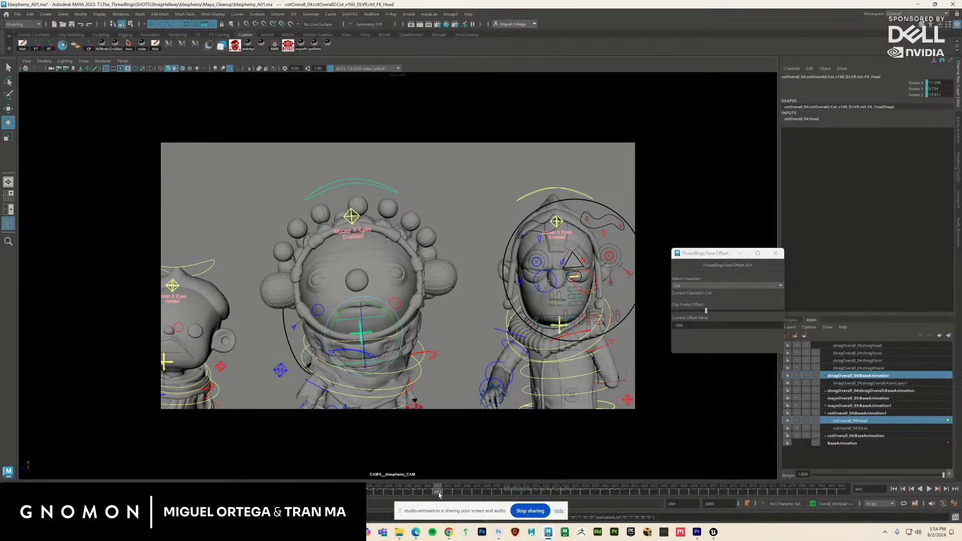
pyautogui.hotkey('alt', 'v')
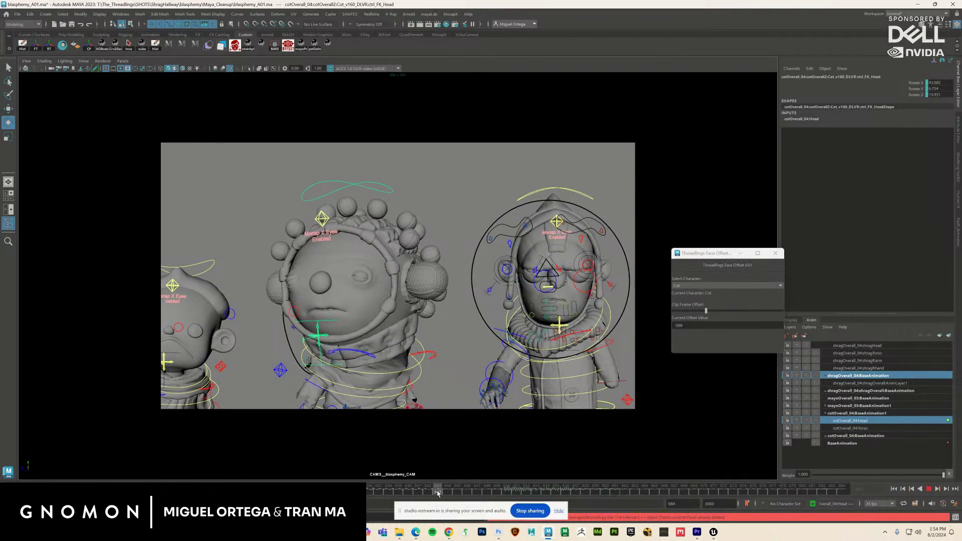
pyautogui.click(439, 493)
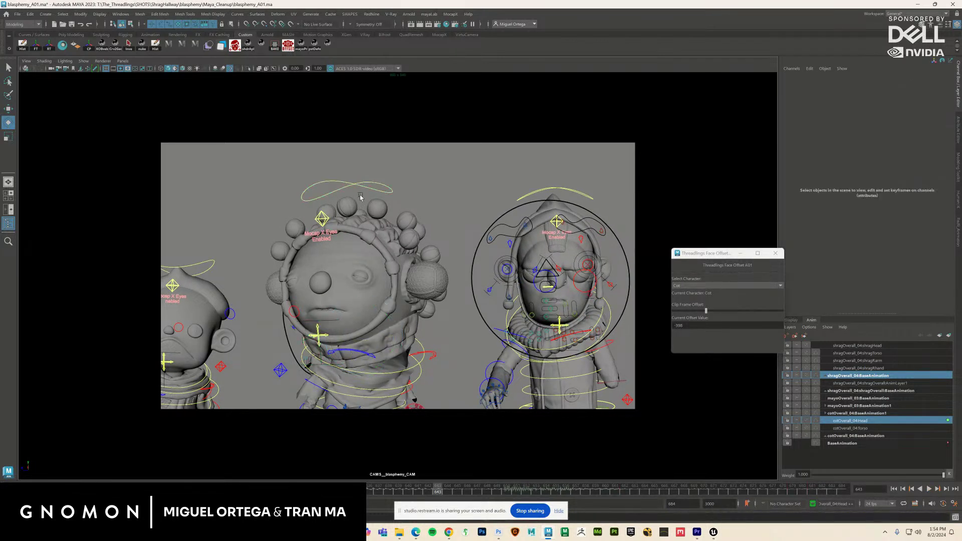
# - Reselect Cot's head control with the cotOverall_04:Head layer active and rotate the head to face the camera around frame 642
pyautogui.click(854, 422)
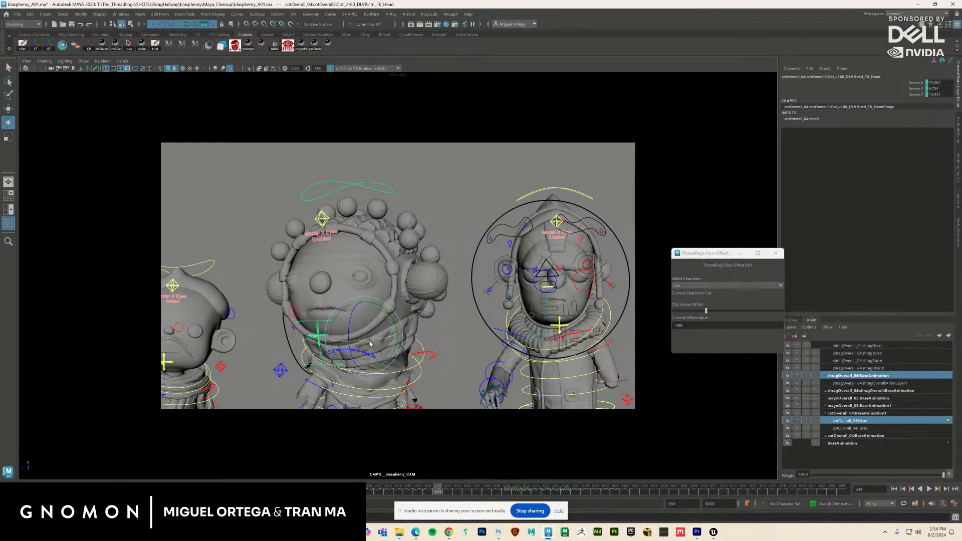
pyautogui.moveTo(370, 342); pyautogui.dragTo(382, 337)
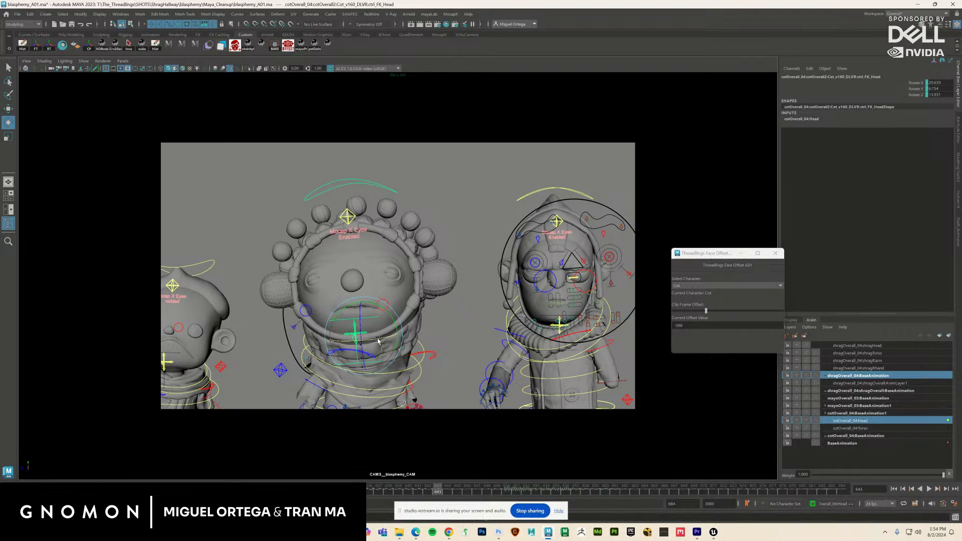
pyautogui.moveTo(378, 336); pyautogui.dragTo(377, 341)
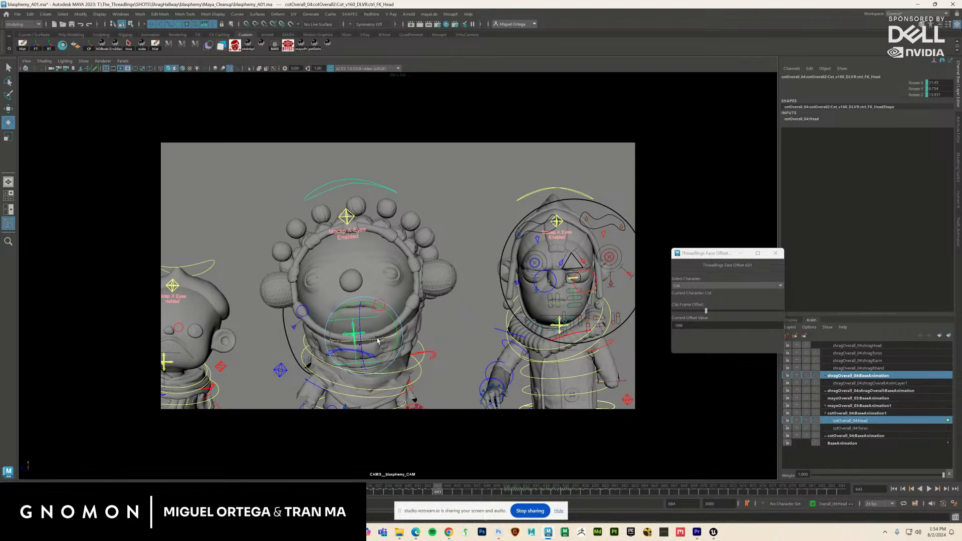
pyautogui.click(559, 511)
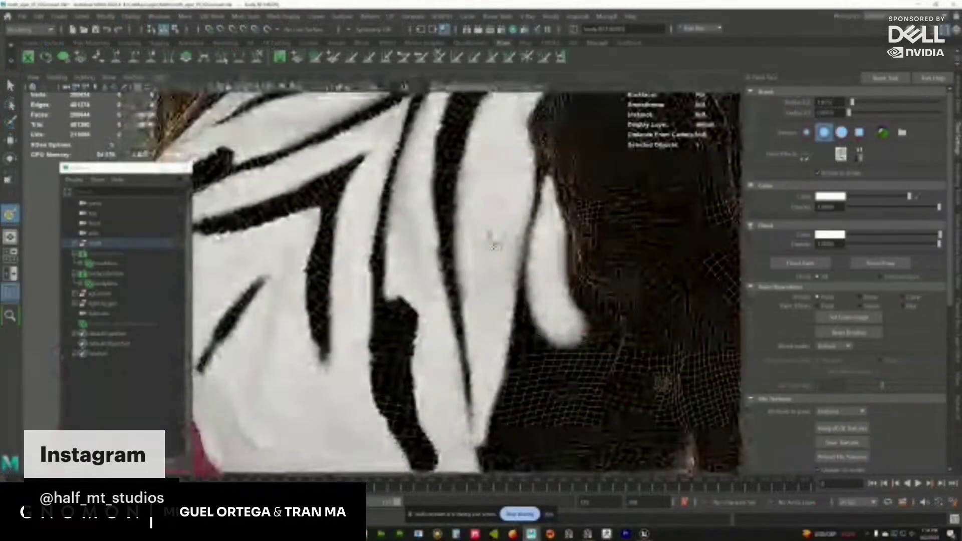
# - Paint white over the thick black stripes on the moth's body mask to trim them into tapered shapes
pyautogui.scroll(-3, 471, 244)
pyautogui.scroll(3, 481, 201)
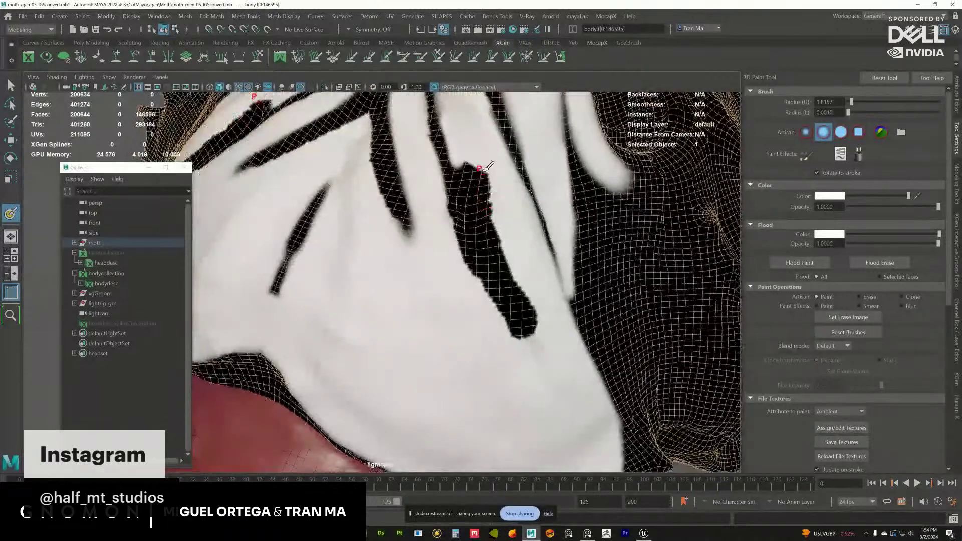
pyautogui.moveTo(528, 299)
pyautogui.mouseDown()
pyautogui.moveTo(501, 213)
pyautogui.moveTo(521, 322)
pyautogui.moveTo(498, 186)
pyautogui.moveTo(520, 330)
pyautogui.moveTo(497, 299)
pyautogui.moveTo(517, 320)
pyautogui.moveTo(401, 280)
pyautogui.moveTo(441, 236)
pyautogui.moveTo(446, 243)
pyautogui.moveTo(431, 232)
pyautogui.moveTo(443, 218)
pyautogui.moveTo(516, 242)
pyautogui.mouseUp()
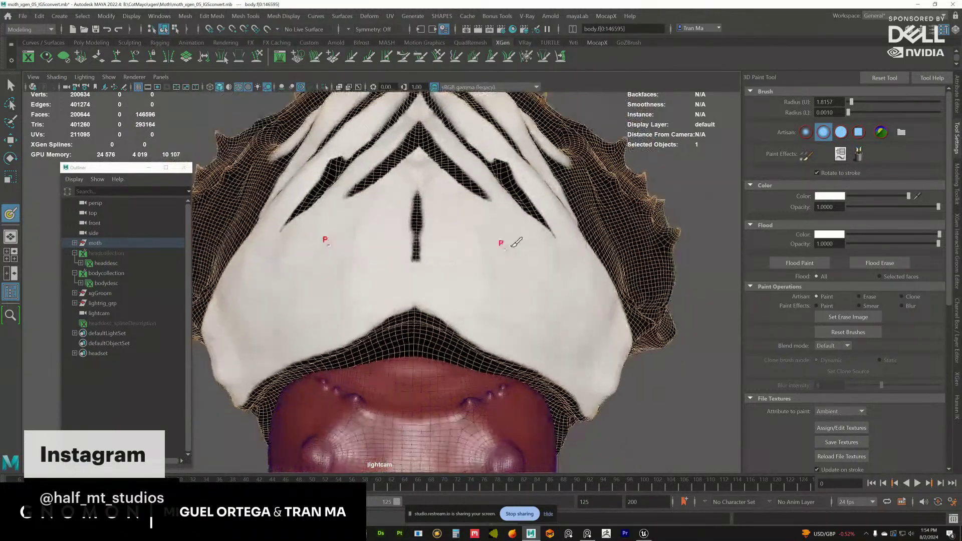
# - Set the 3D Paint brush to the solid profile with black as its colour, and turn off stylus pressure
pyautogui.click(841, 132)
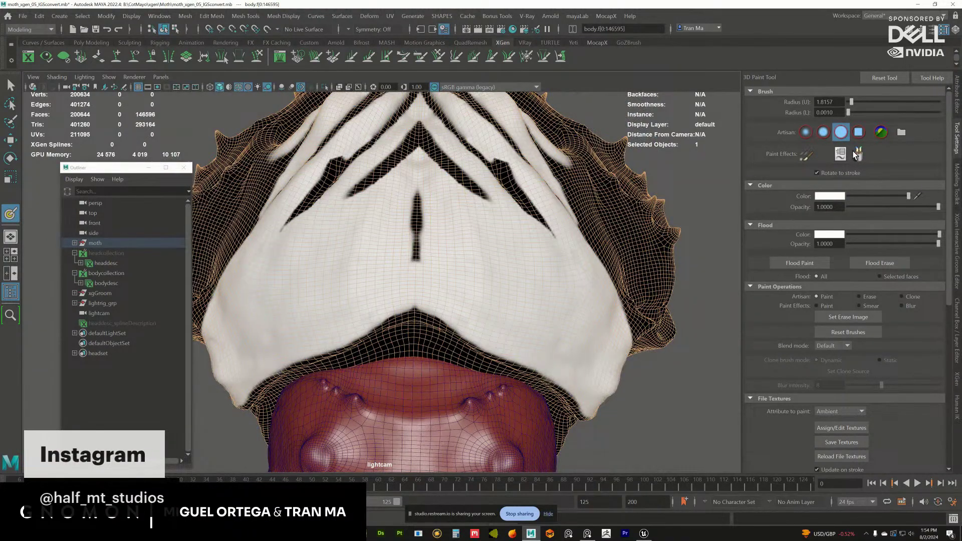
pyautogui.click(848, 332)
pyautogui.click(847, 345)
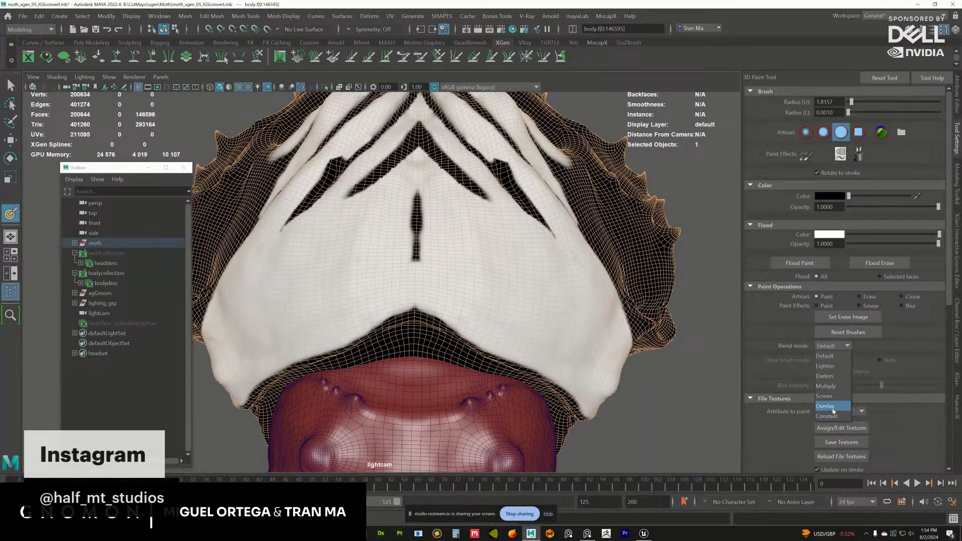
pyautogui.click(834, 407)
pyautogui.scroll(-5, 933, 420)
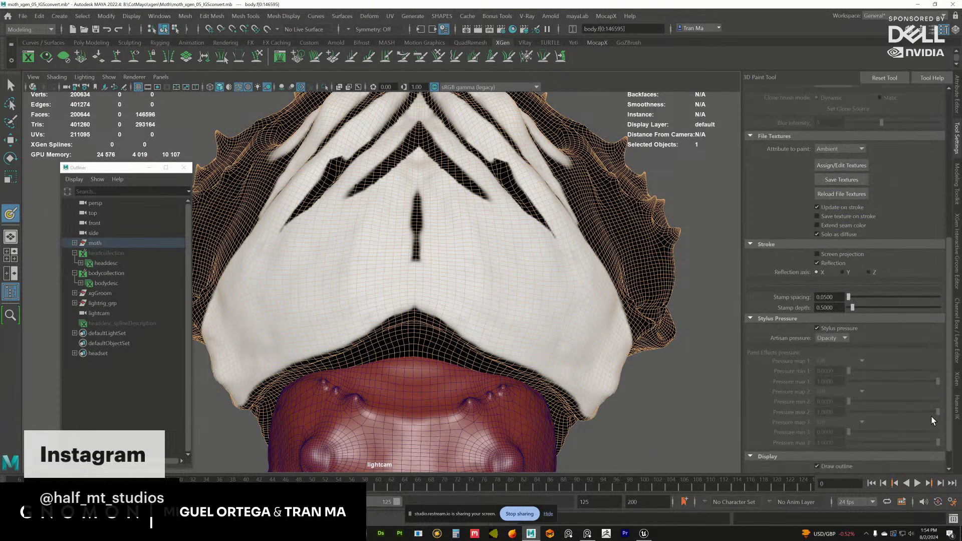
pyautogui.click(817, 329)
pyautogui.scroll(5, 404, 240)
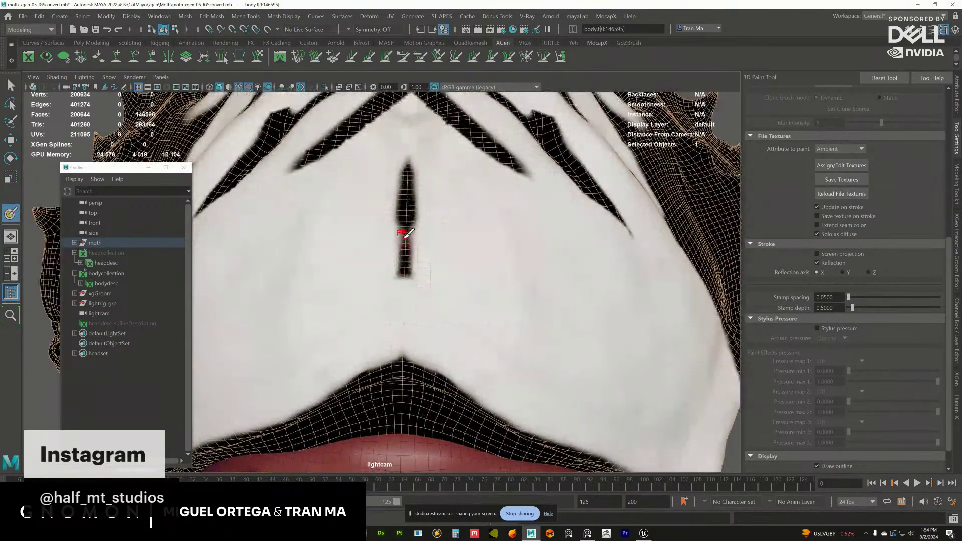
# - Extend the moth's central black stripe down to the dark lower edge of the mask and save the painted textures
pyautogui.moveTo(405, 233)
pyautogui.mouseDown()
pyautogui.moveTo(404, 221)
pyautogui.moveTo(406, 341)
pyautogui.moveTo(424, 361)
pyautogui.moveTo(404, 337)
pyautogui.moveTo(399, 279)
pyautogui.moveTo(413, 313)
pyautogui.moveTo(408, 387)
pyautogui.moveTo(404, 254)
pyautogui.moveTo(419, 240)
pyautogui.moveTo(415, 260)
pyautogui.moveTo(407, 214)
pyautogui.mouseUp()
pyautogui.moveTo(407, 213)
pyautogui.keyDown('alt'); pyautogui.mouseDown()
pyautogui.moveTo(418, 263)
pyautogui.moveTo(408, 273)
pyautogui.moveTo(387, 266)
pyautogui.moveTo(389, 251)
pyautogui.moveTo(404, 261)
pyautogui.moveTo(365, 244)
pyautogui.moveTo(369, 231)
pyautogui.moveTo(395, 235)
pyautogui.moveTo(387, 261)
pyautogui.moveTo(408, 241)
pyautogui.moveTo(584, 227)
pyautogui.mouseUp(); pyautogui.keyUp('alt')
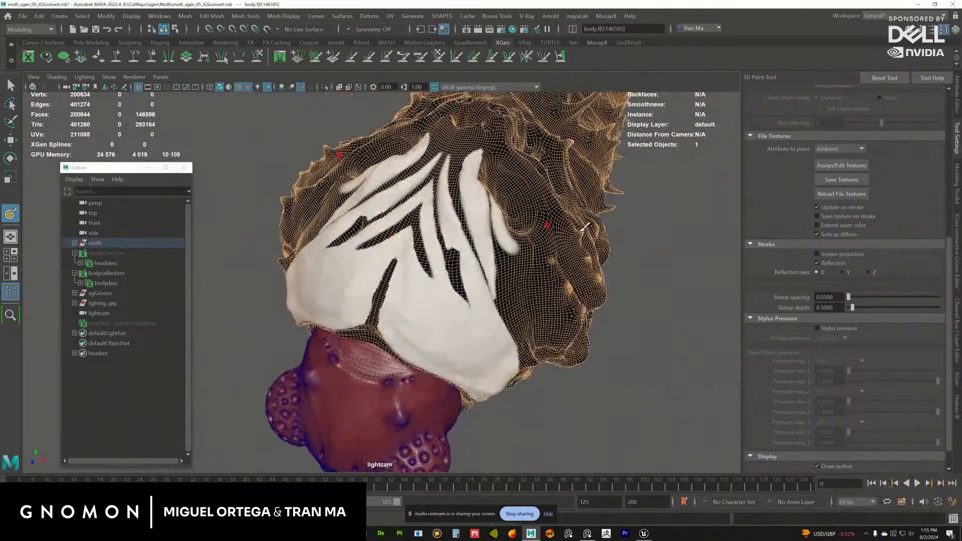
pyautogui.click(858, 180)
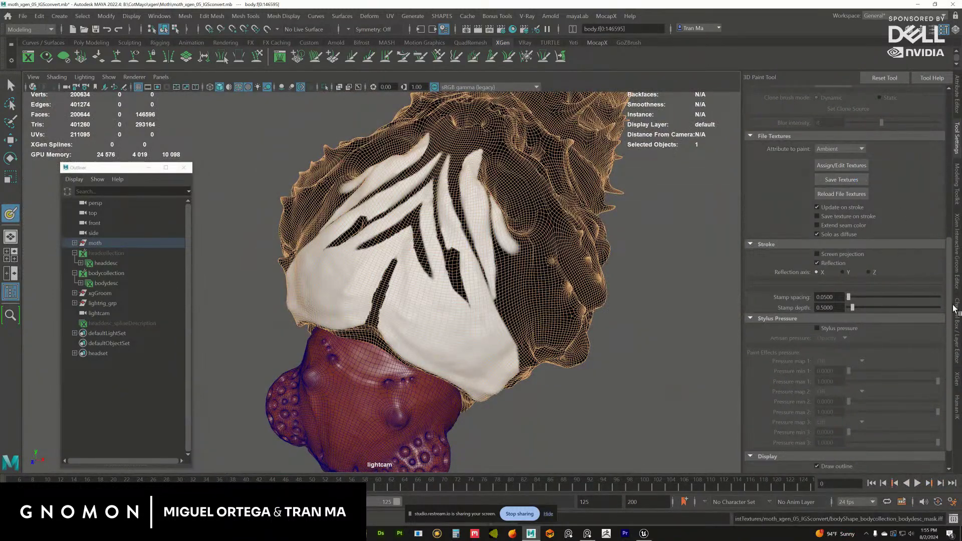
# - Bring up the XGen settings for the body description, leave the paint tool, and deselect the moth mesh
pyautogui.click(957, 380)
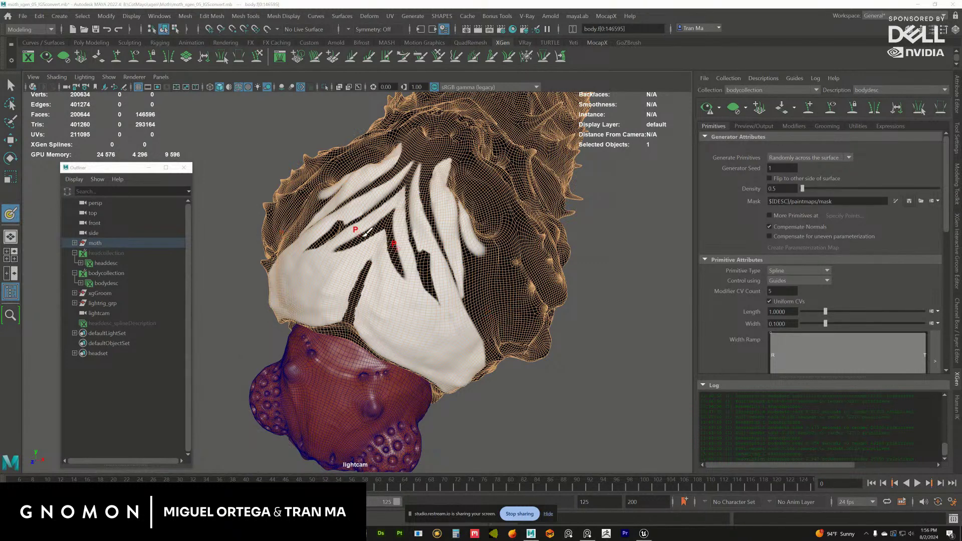
pyautogui.keyDown('alt'); pyautogui.moveTo(409, 266); pyautogui.dragTo(411, 257, button='middle'); pyautogui.keyUp('alt')
pyautogui.press('w')
pyautogui.click(601, 231)
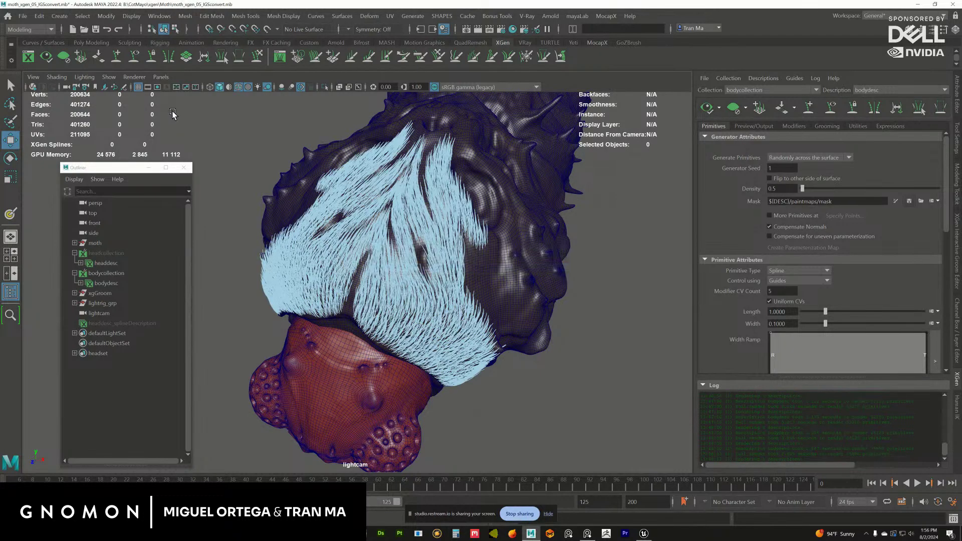
# - Turn off the wireframe overlay on the shaded moth and display the hair preview with the scene lights
pyautogui.click(57, 77)
pyautogui.click(90, 173)
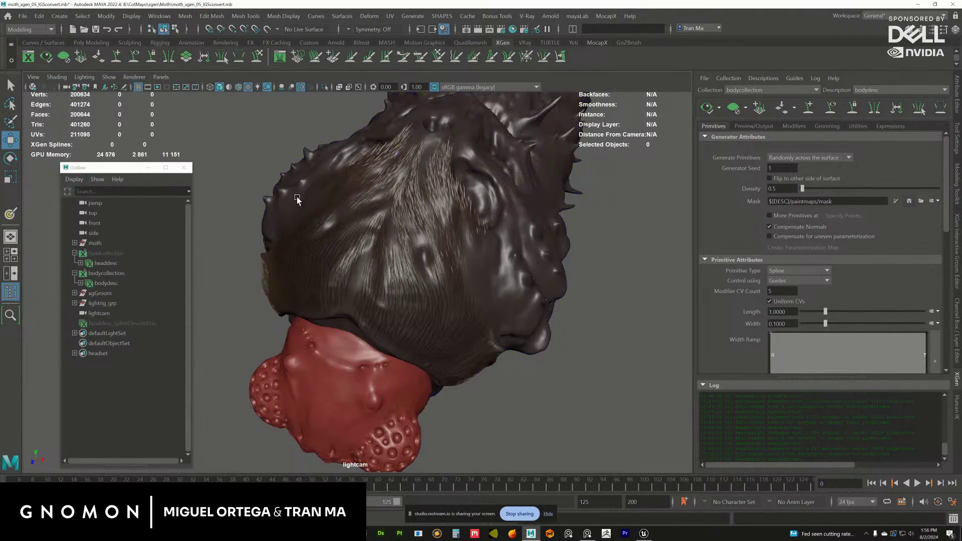
pyautogui.keyDown('alt'); pyautogui.moveTo(297, 199); pyautogui.dragTo(429, 223, button='right'); pyautogui.keyUp('alt')
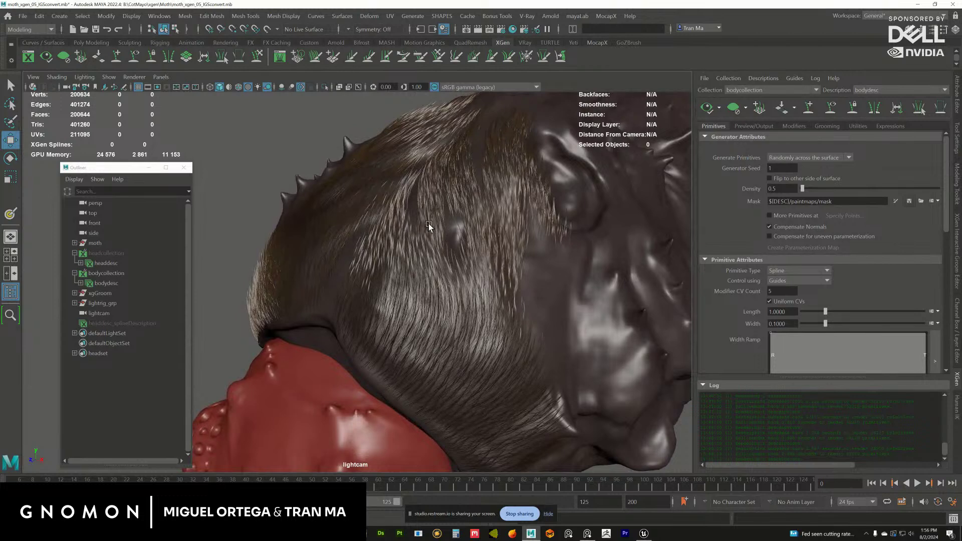
pyautogui.press('7')
pyautogui.moveTo(477, 288)
pyautogui.keyDown('alt'); pyautogui.mouseDown()
pyautogui.moveTo(391, 258)
pyautogui.moveTo(428, 238)
pyautogui.moveTo(417, 234)
pyautogui.moveTo(426, 240)
pyautogui.mouseUp(); pyautogui.keyUp('alt')
# - Set the body hair width to 0.2 and update the XGen preview
pyautogui.moveTo(791, 326); pyautogui.dragTo(779, 326)
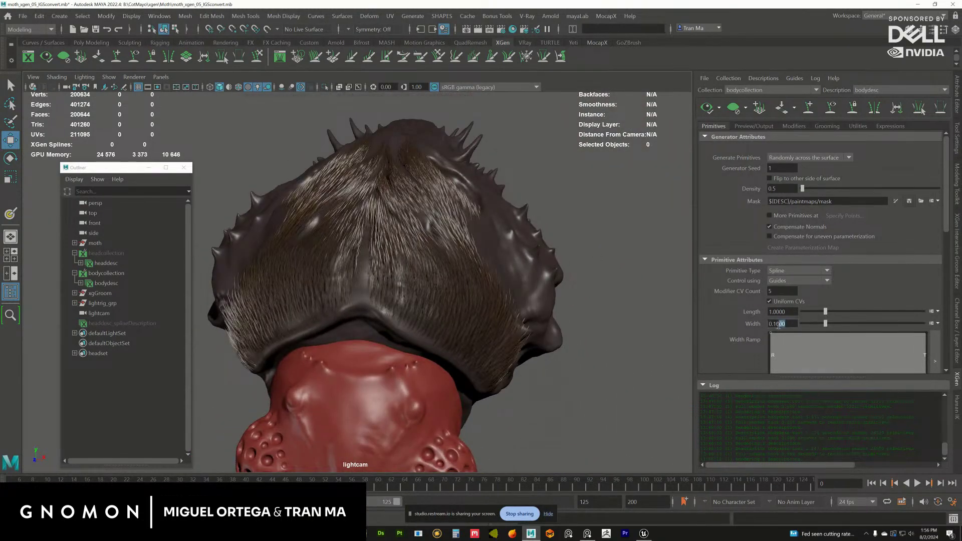
pyautogui.write('2')
pyautogui.press('Return')
pyautogui.click(715, 114)
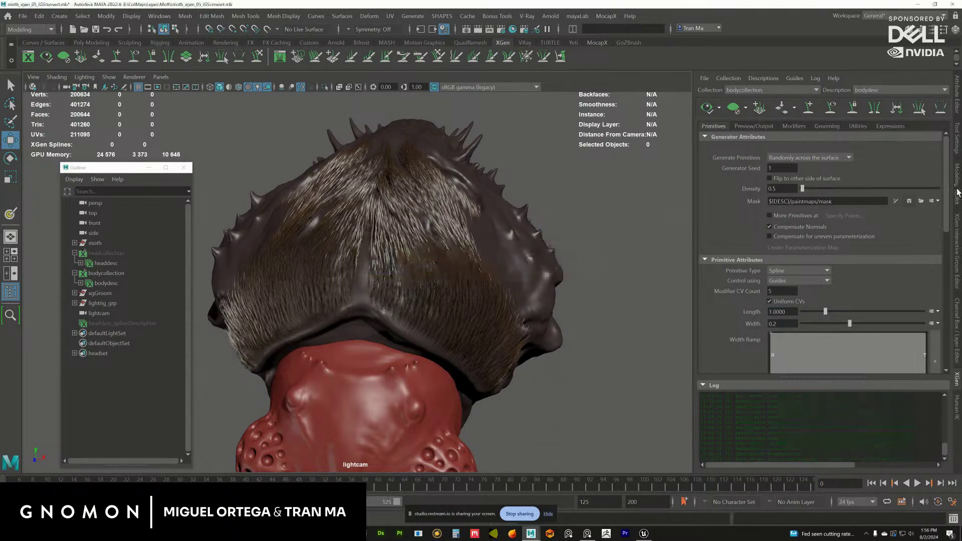
# - Adjust the Taper of the body description's hair under the XGen primitive attributes while inspecting the hair up close
pyautogui.scroll(-5, 851, 225)
pyautogui.keyDown('alt'); pyautogui.moveTo(521, 305); pyautogui.dragTo(475, 261); pyautogui.keyUp('alt')
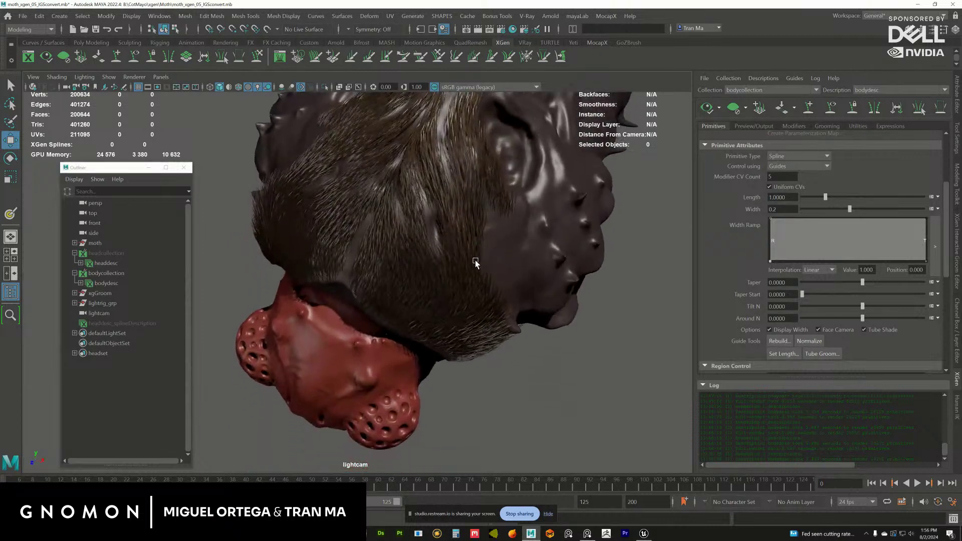
pyautogui.keyDown('alt'); pyautogui.moveTo(475, 260); pyautogui.dragTo(549, 306, button='right'); pyautogui.keyUp('alt')
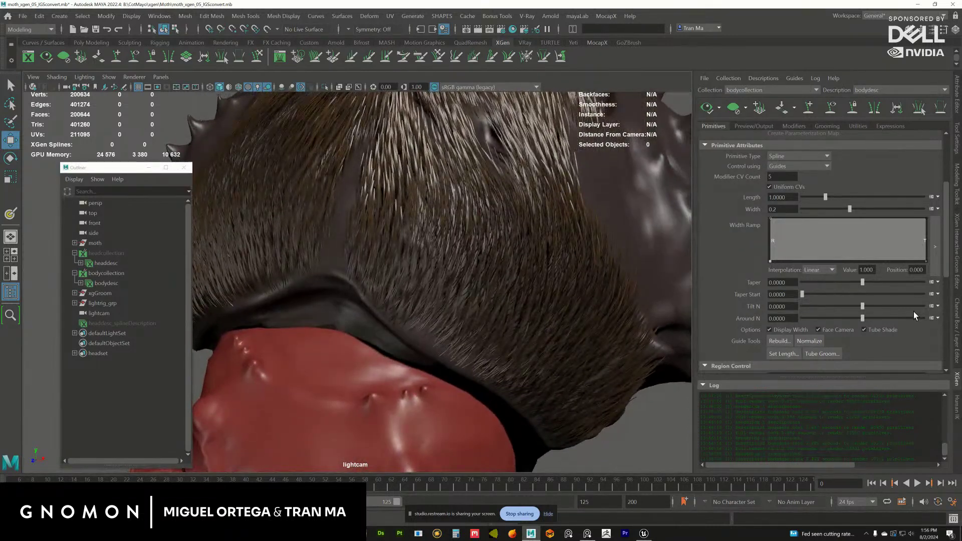
pyautogui.moveTo(896, 285); pyautogui.dragTo(906, 281)
pyautogui.moveTo(780, 283); pyautogui.dragTo(773, 282)
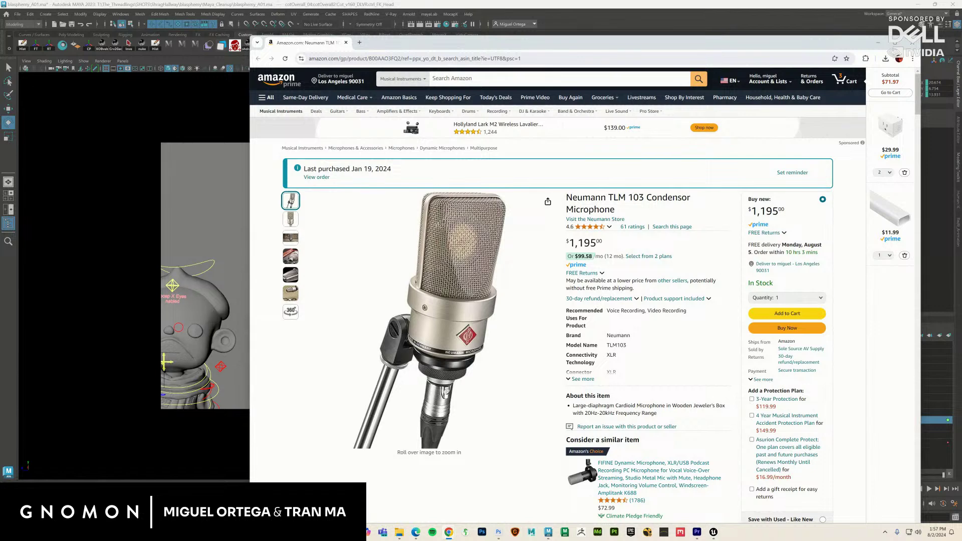
# - Bring up the MixPre-6 II and ISOVOX Mobile Vocal Booth pages in the browser, block location access and decline the sign-up offer
pyautogui.moveTo(961, 105); pyautogui.dragTo(790, 101)
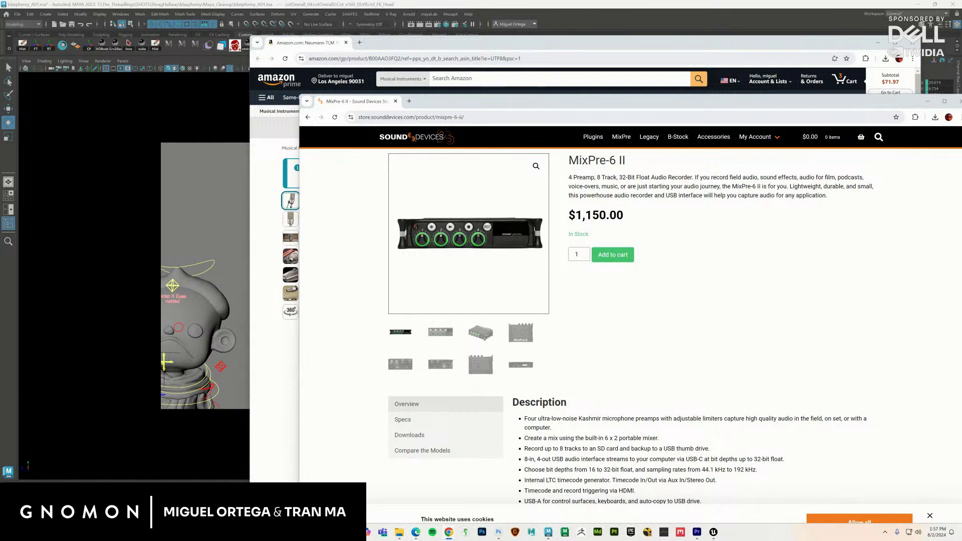
pyautogui.moveTo(959, 145); pyautogui.dragTo(446, 102)
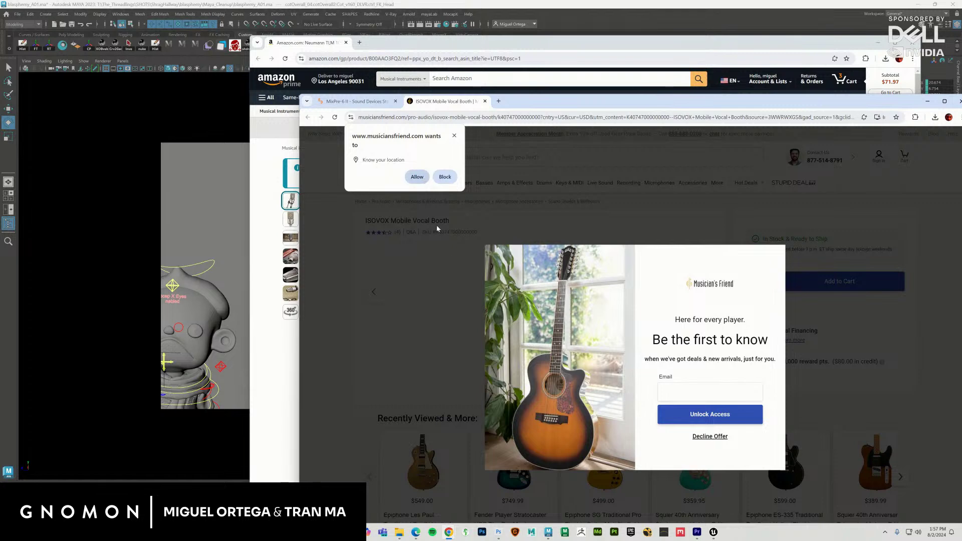
pyautogui.click(439, 177)
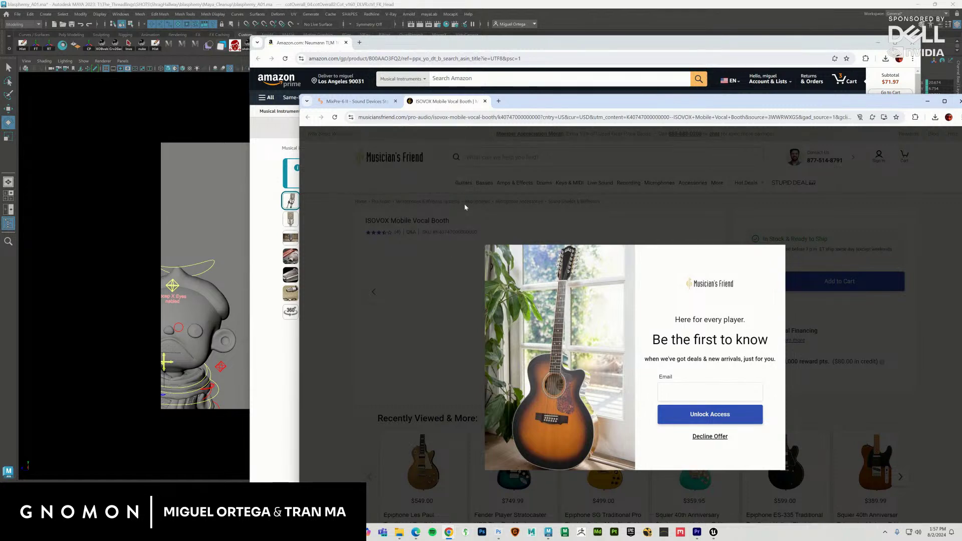
pyautogui.click(710, 437)
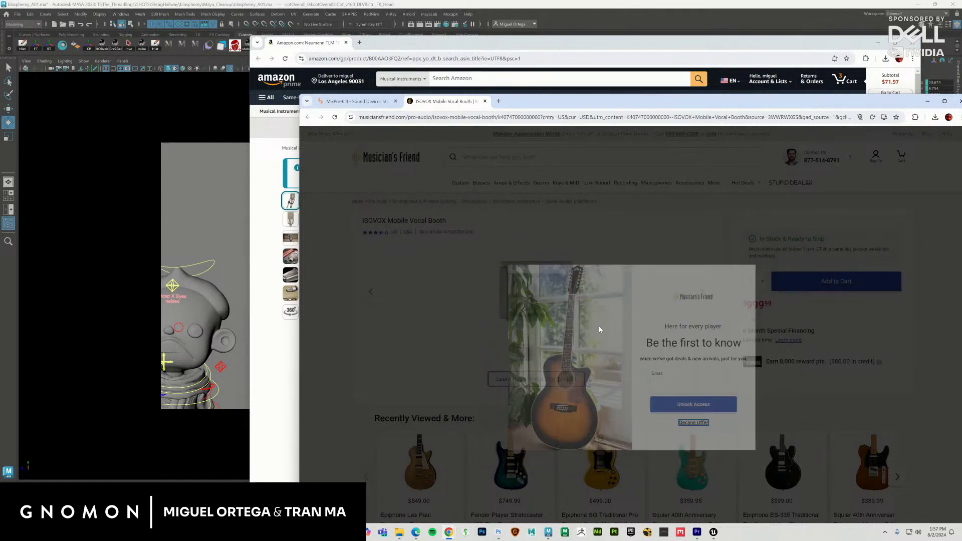
# - View the ISOVOX vocal booth's product images, and clear the browser windows away to return to the Maya character scene
pyautogui.click(546, 298)
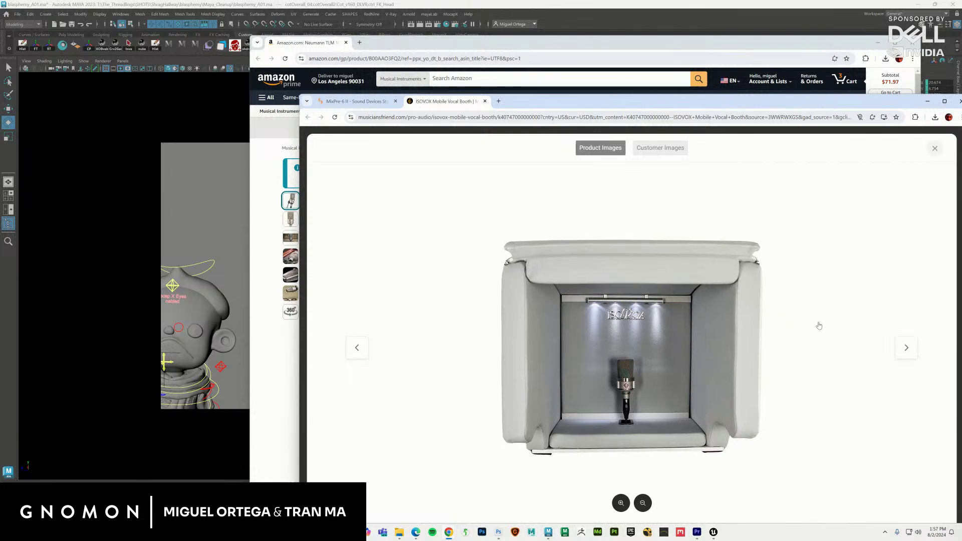
pyautogui.click(906, 349)
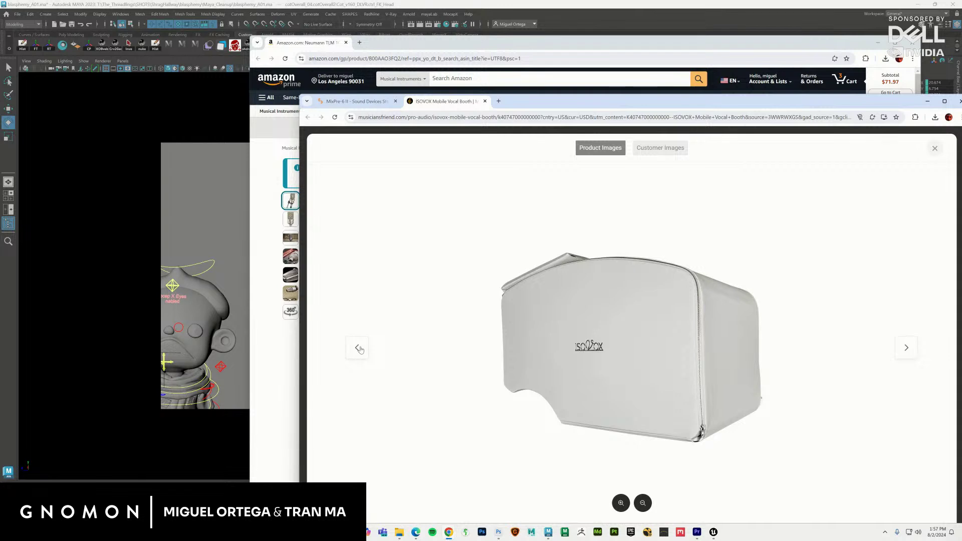
pyautogui.click(358, 348)
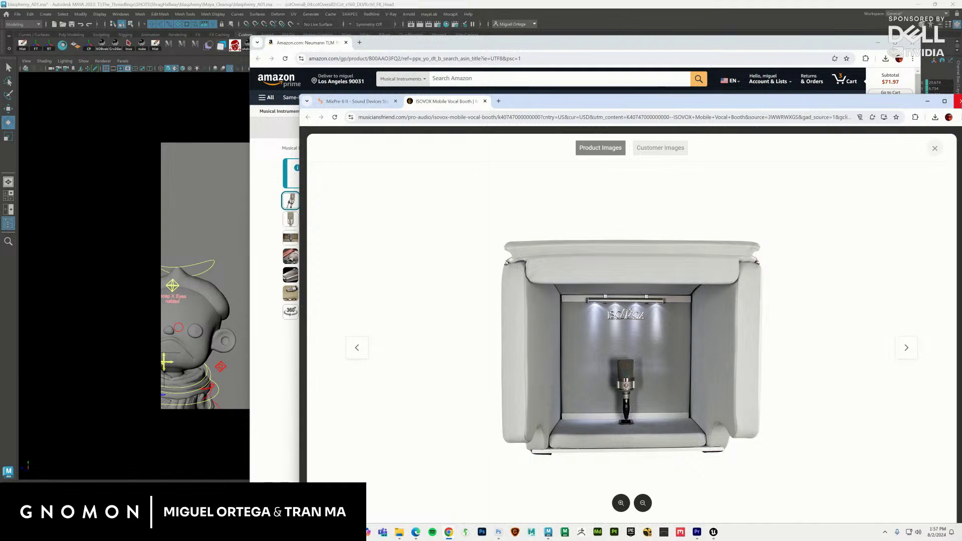
pyautogui.click(957, 103)
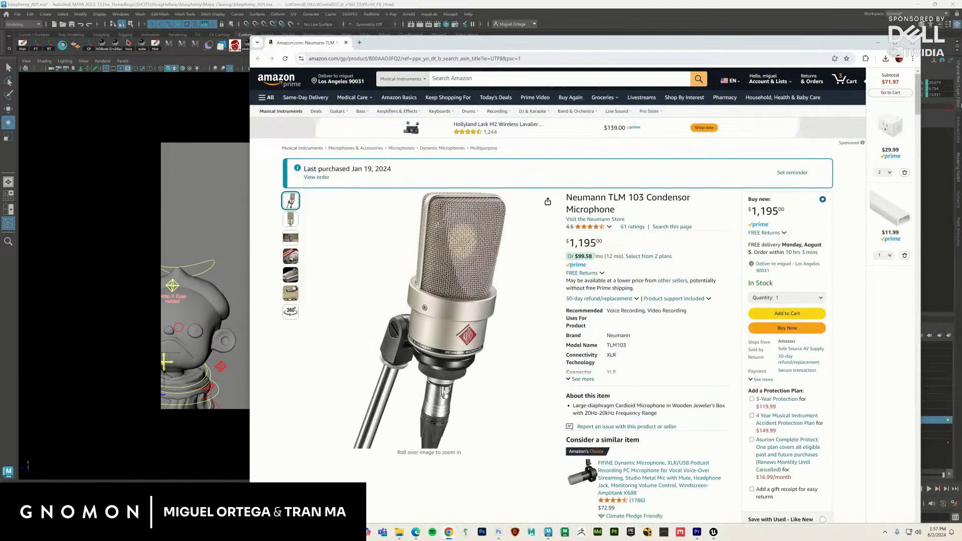
pyautogui.click(913, 43)
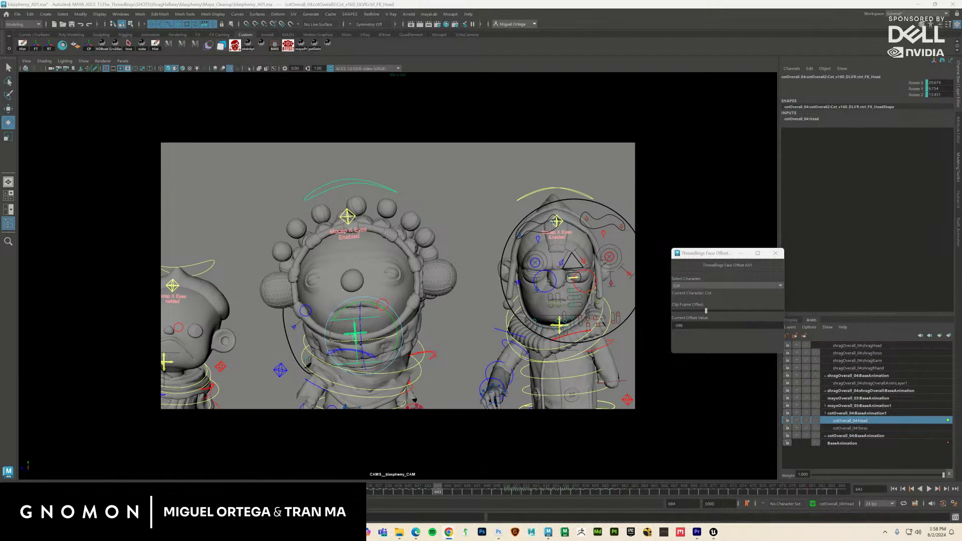
# - Play the character animation and make cotOverall_04:Head the active animation layer
pyautogui.hotkey('alt', 'v')
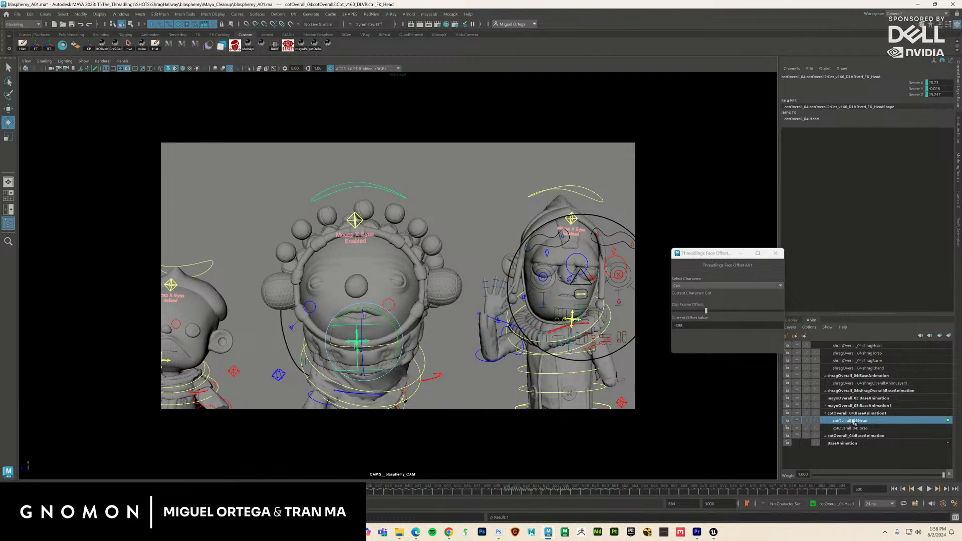
pyautogui.click(850, 444)
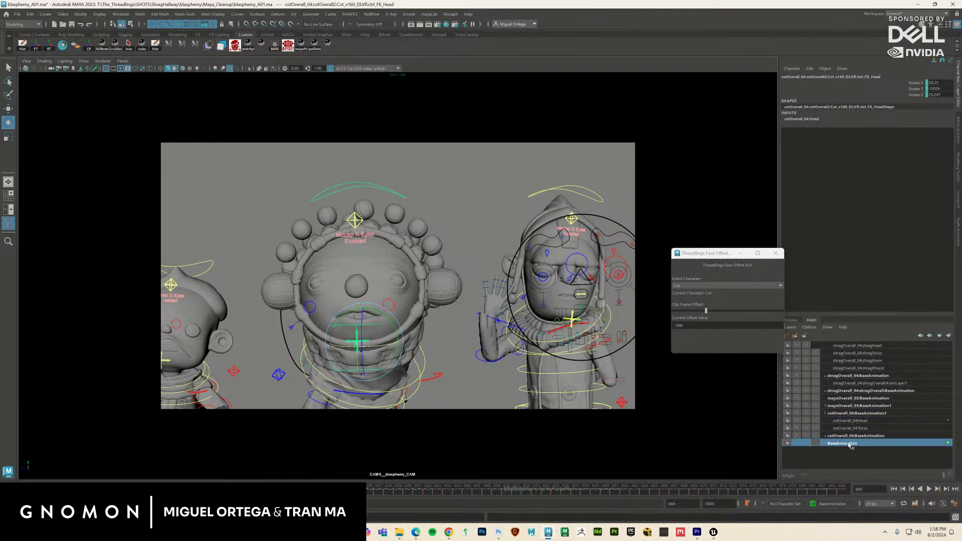
pyautogui.click(858, 421)
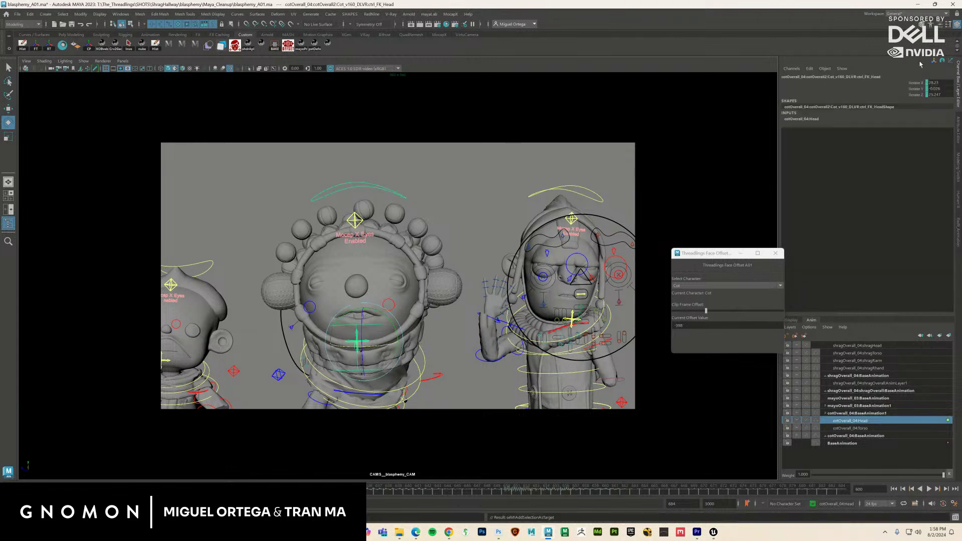
pyautogui.click(916, 83)
pyautogui.rightClick(917, 84)
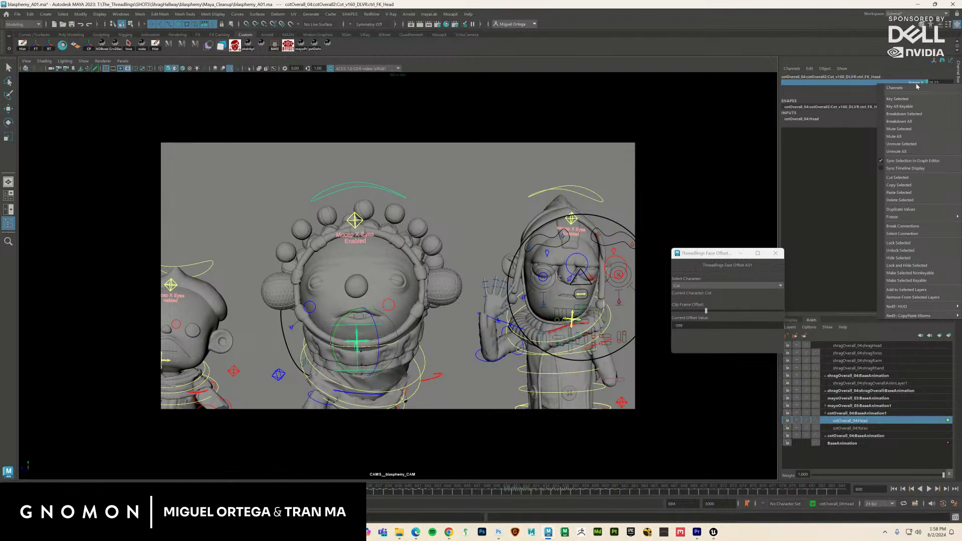
pyautogui.click(694, 150)
pyautogui.click(693, 150)
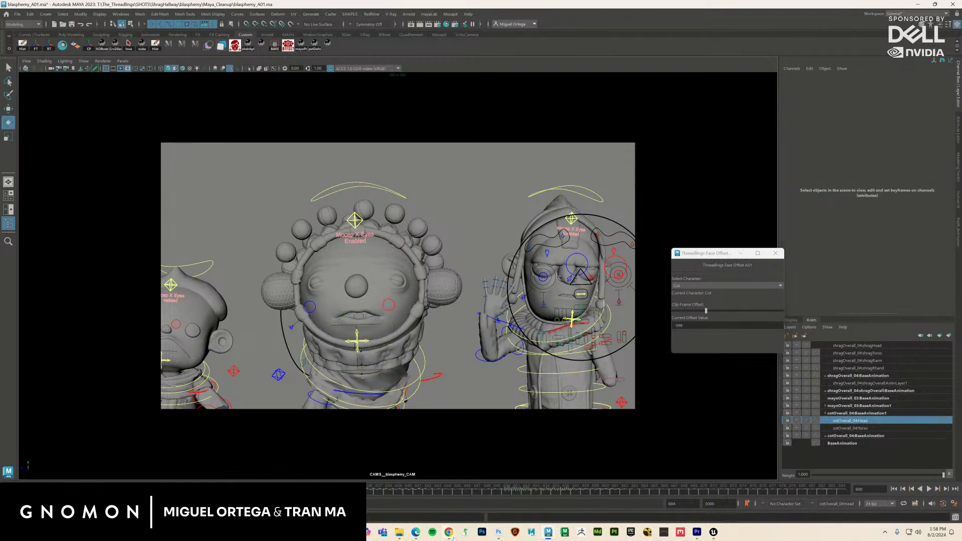
# - Rotate Cot's head control at frame 608 to a Rotate X of about 29, key it on the head layer, and play the result
pyautogui.hotkey('alt', 'v')
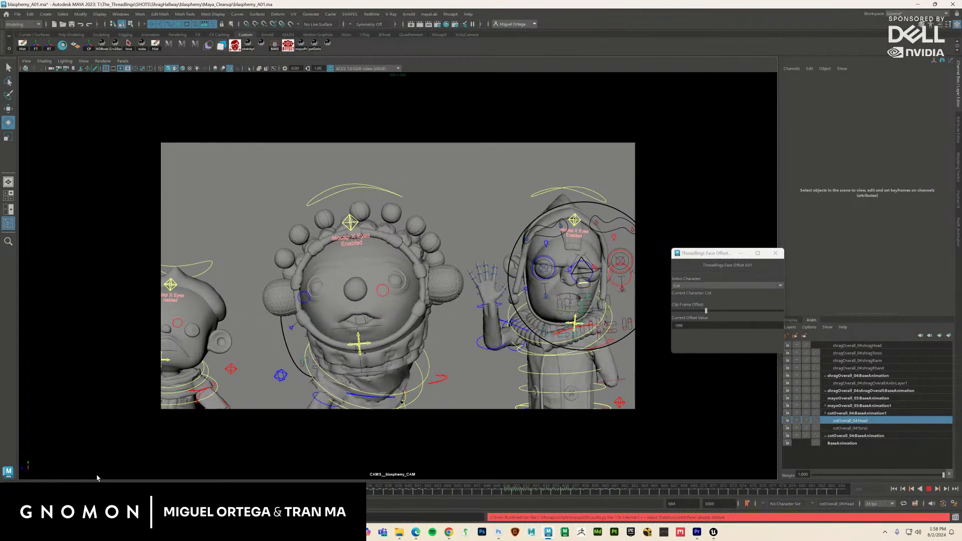
pyautogui.hotkey('alt', 'v')
pyautogui.click(385, 192)
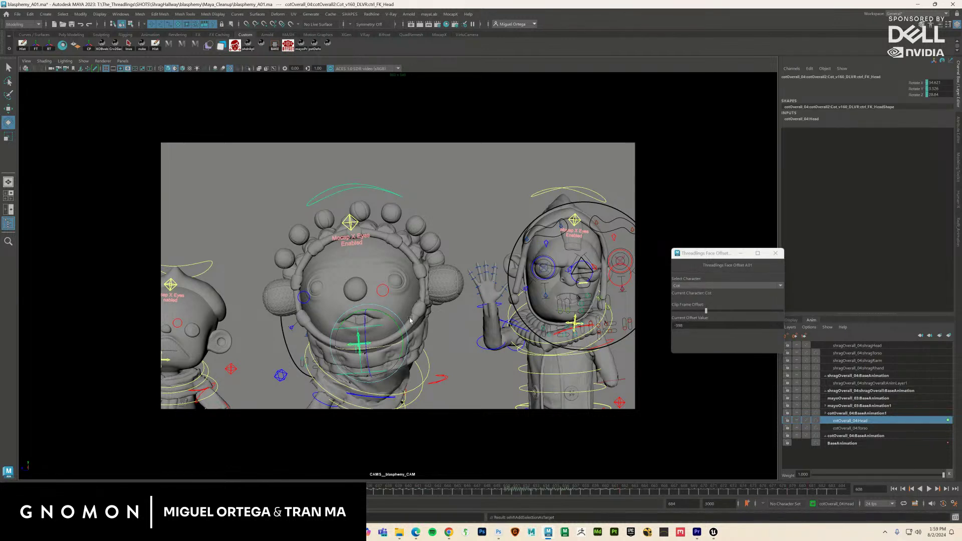
pyautogui.moveTo(384, 350); pyautogui.dragTo(381, 333)
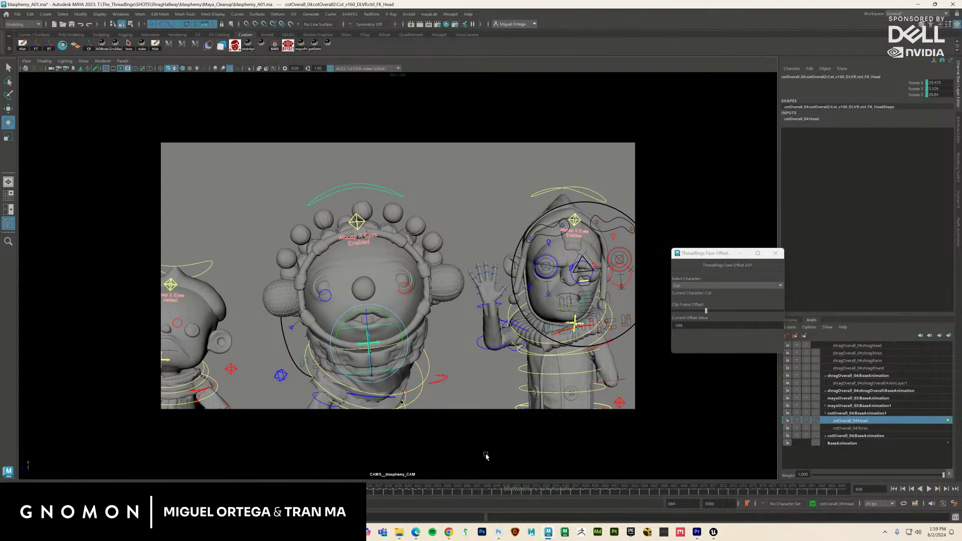
pyautogui.press('s')
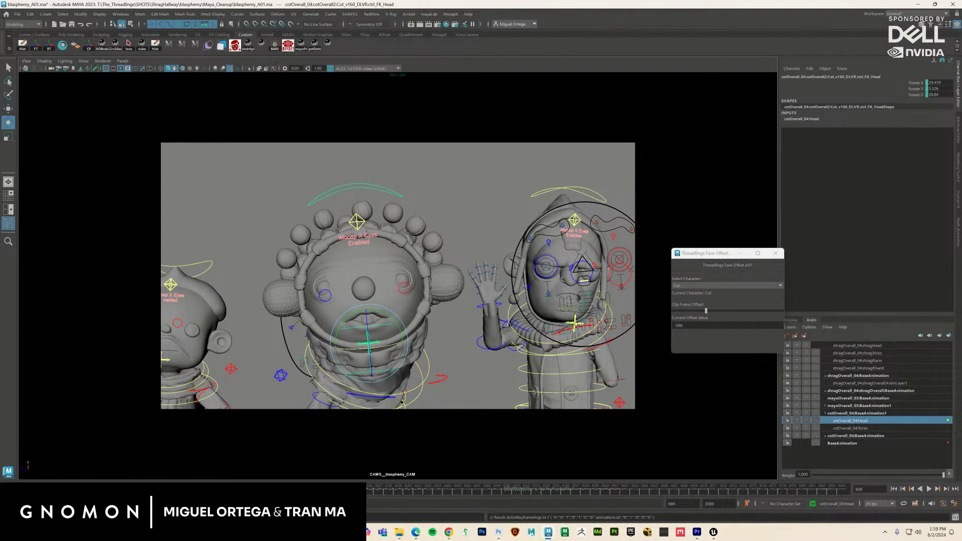
pyautogui.hotkey('alt', 'v')
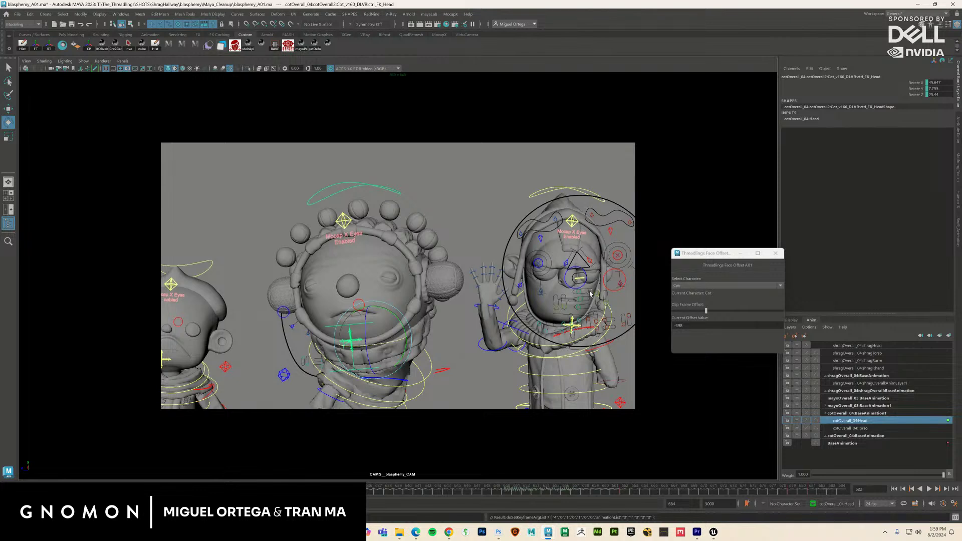
# - Examine the Face Rig attribute on Cot's body settings control and step the animation forward to frame 623
pyautogui.click(342, 222)
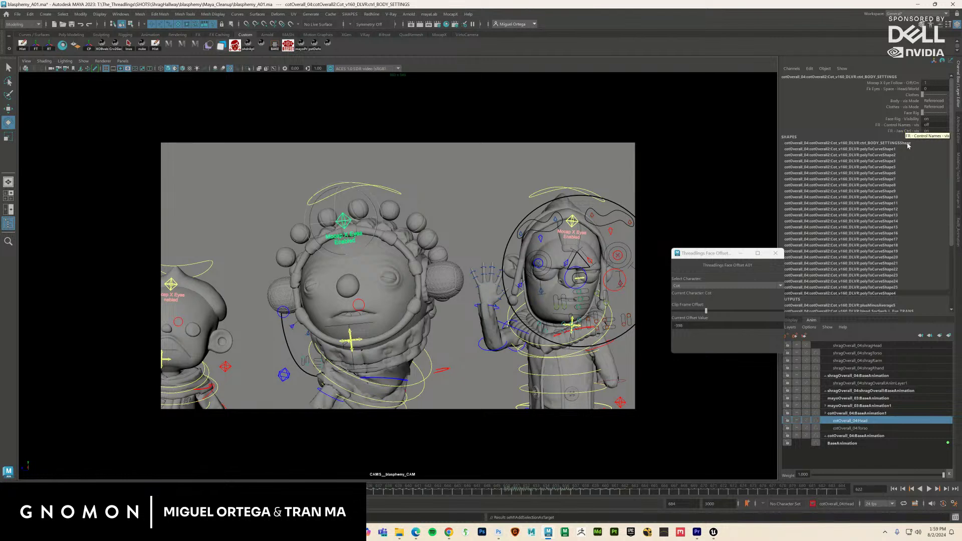
pyautogui.click(924, 113)
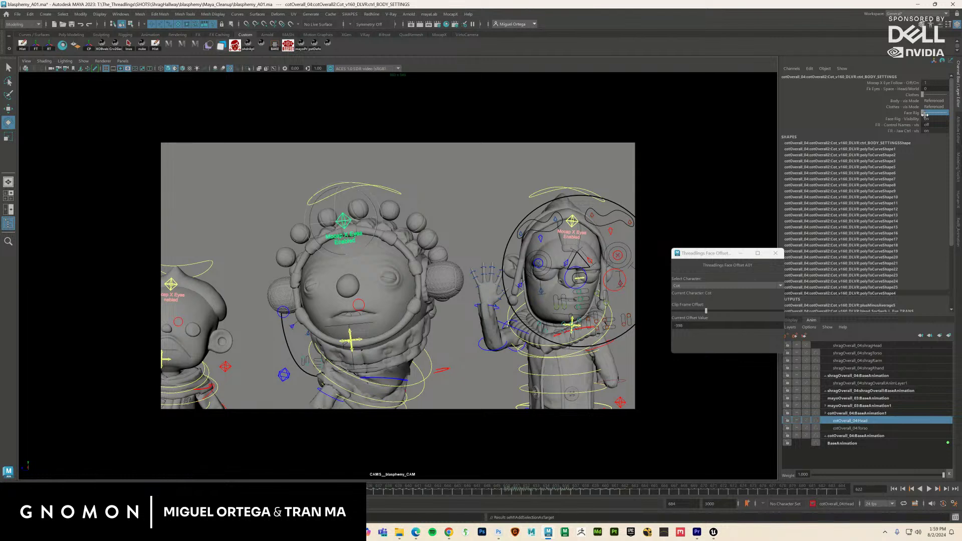
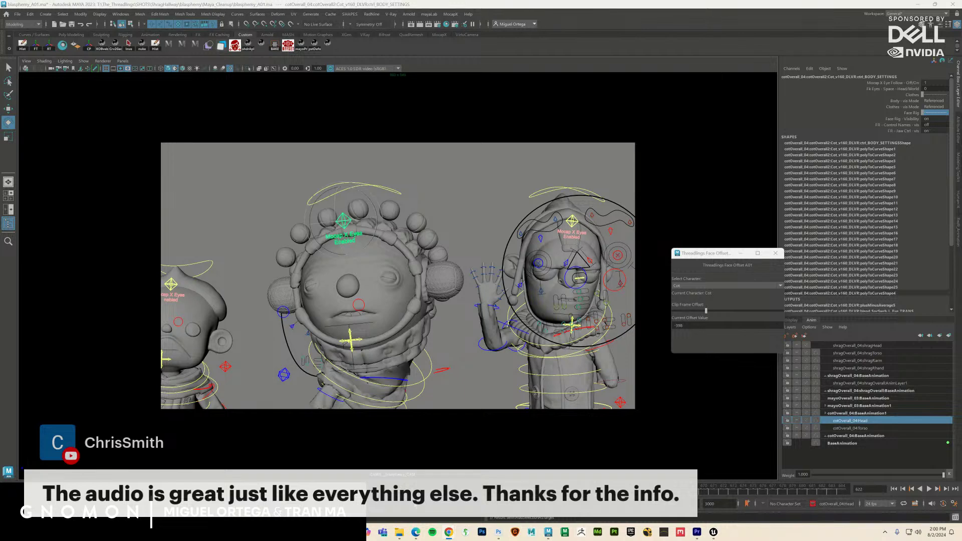
pyautogui.press('.')
pyautogui.press('.')
pyautogui.press('.')
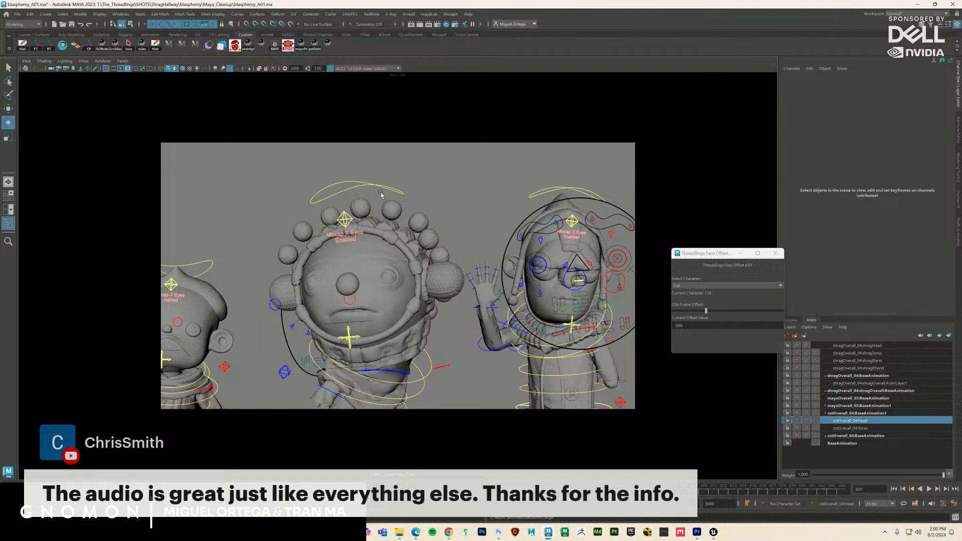
# - Select Cot's head control and play the animation from frame 600
pyautogui.click(383, 189)
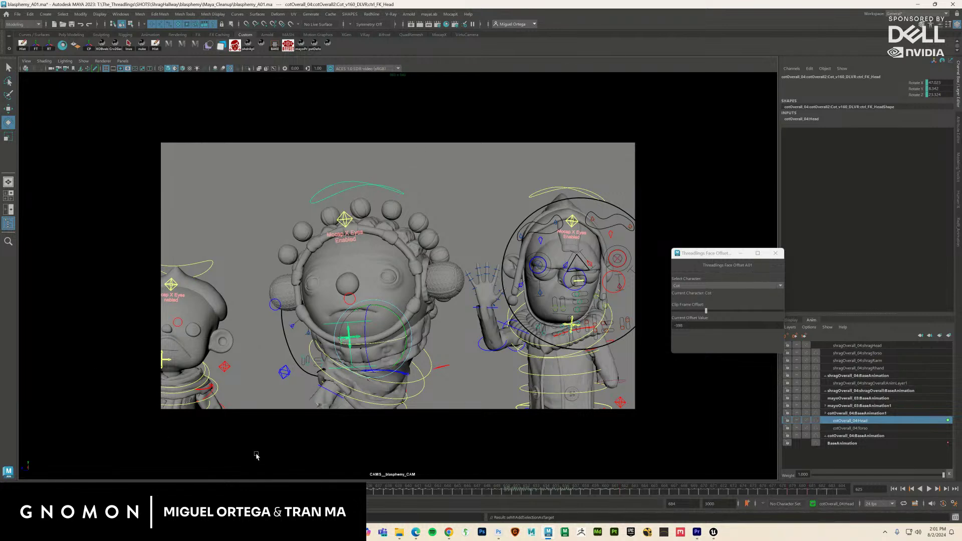
pyautogui.hotkey('alt', 'v')
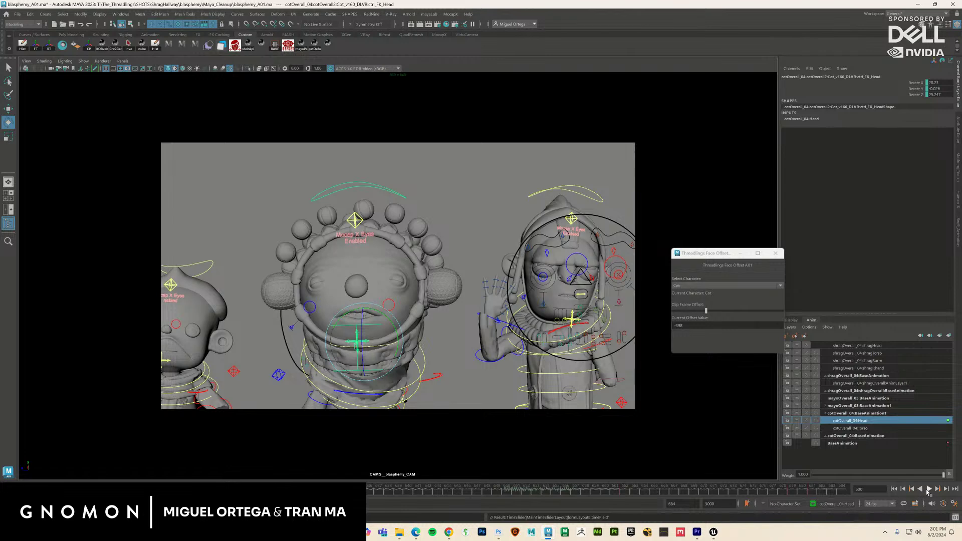
pyautogui.click(929, 490)
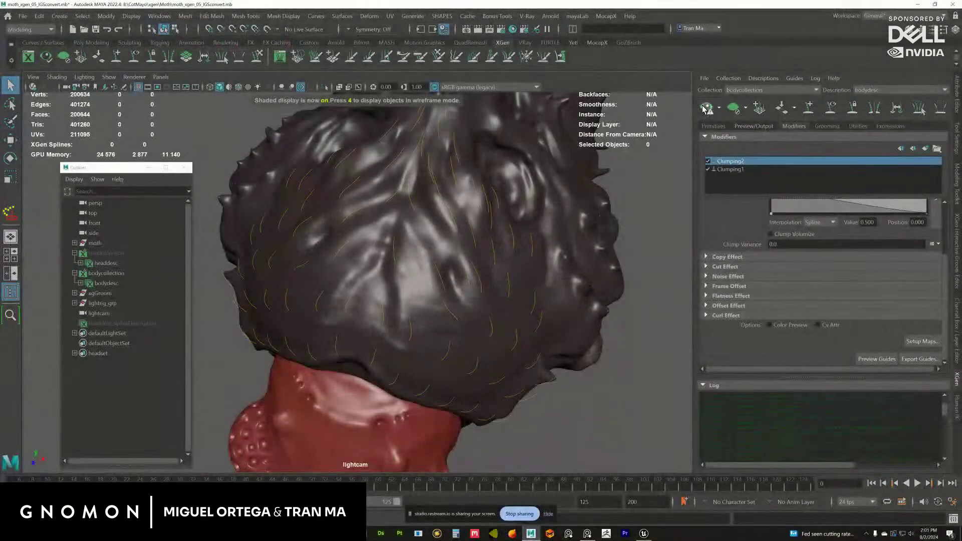
# - Update the XGen preview of the moth's body hair with the Clumping1 and Clumping2 modifiers enabled, and inspect the clumps
pyautogui.click(706, 108)
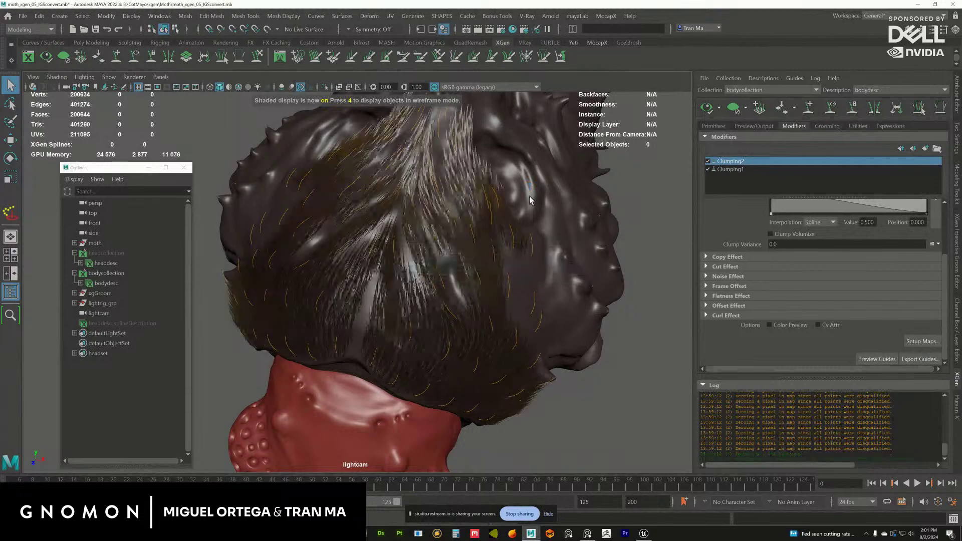
pyautogui.keyDown('alt'); pyautogui.moveTo(518, 212); pyautogui.dragTo(542, 210); pyautogui.keyUp('alt')
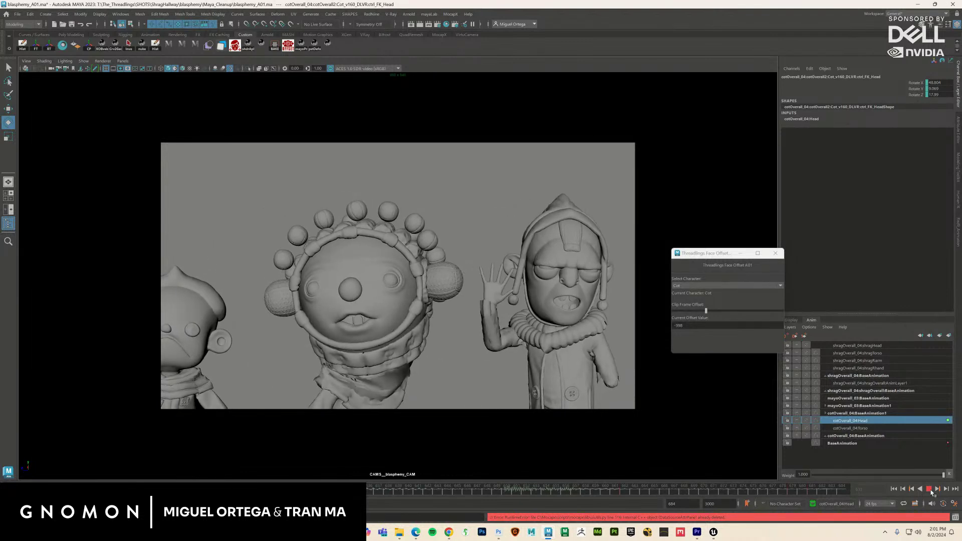
# - Stop the playback of the character scene and return to frame 600
pyautogui.click(929, 489)
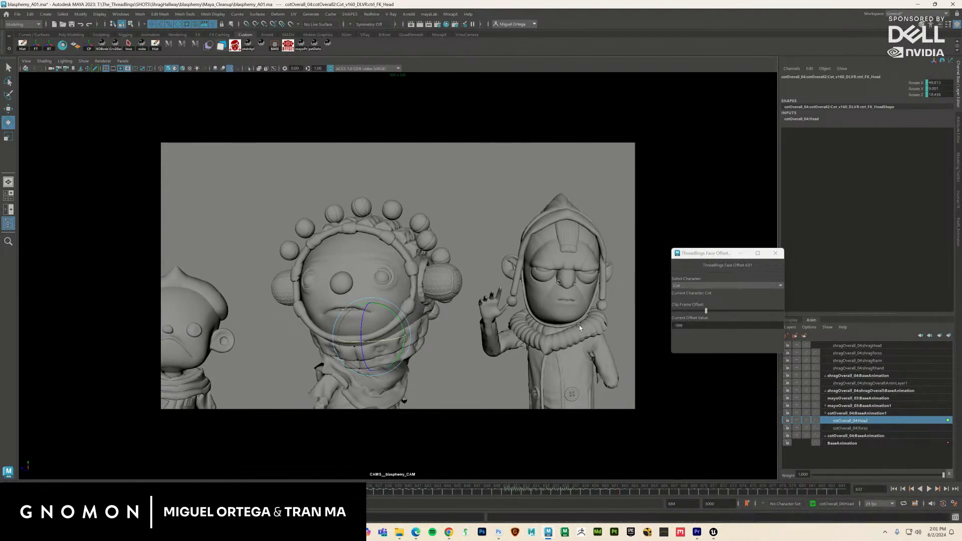
pyautogui.click(895, 489)
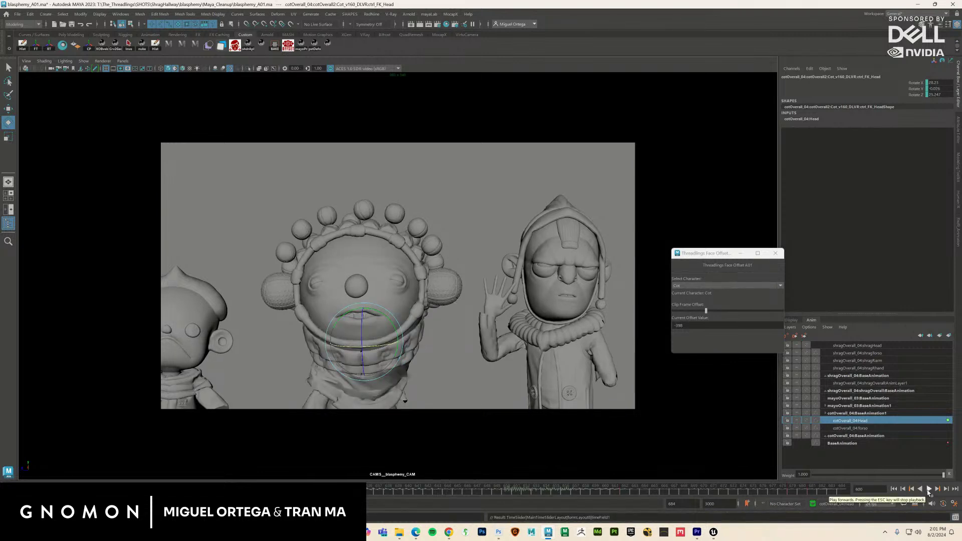